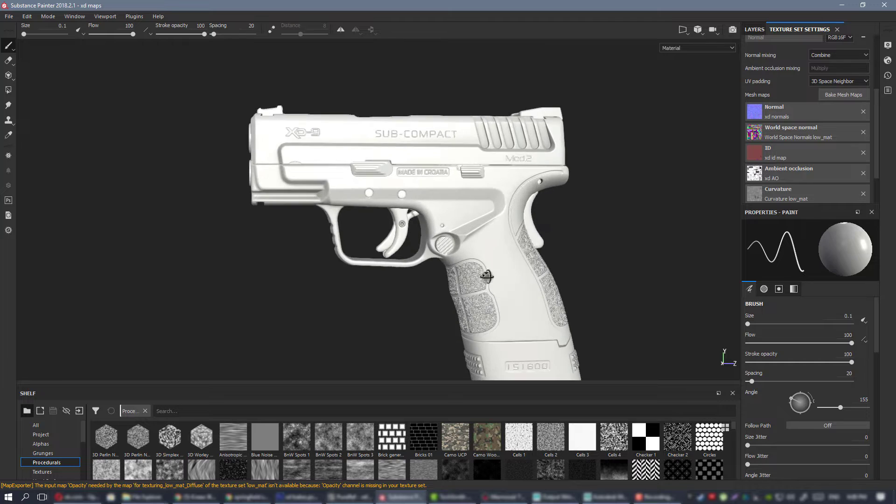
# Inspect the side of the untextured pistol model from several angles.
pyautogui.keyDown('alt'); pyautogui.moveTo(497, 287); pyautogui.dragTo(494, 273, button='right'); pyautogui.keyUp('alt')
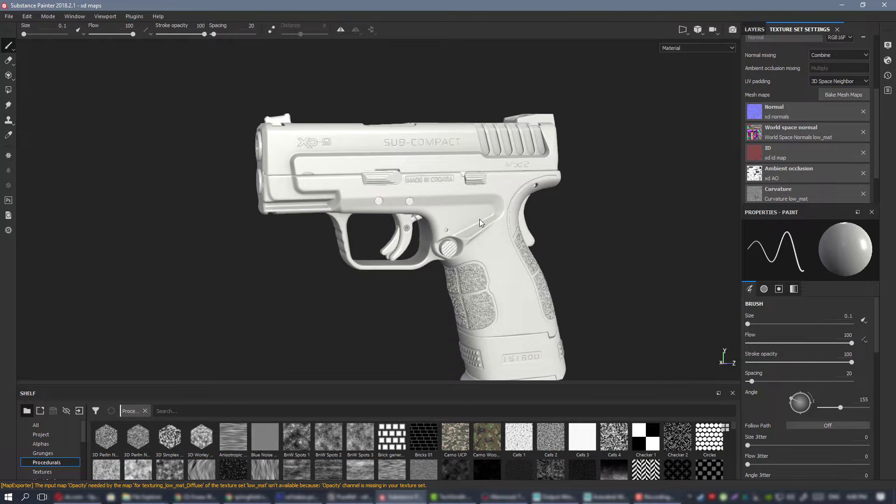
pyautogui.keyDown('alt'); pyautogui.moveTo(479, 219); pyautogui.dragTo(442, 174); pyautogui.keyUp('alt')
pyautogui.keyDown('alt'); pyautogui.moveTo(441, 174); pyautogui.dragTo(494, 251, button='right'); pyautogui.keyUp('alt')
pyautogui.keyDown('alt'); pyautogui.moveTo(493, 250); pyautogui.dragTo(397, 170); pyautogui.keyUp('alt')
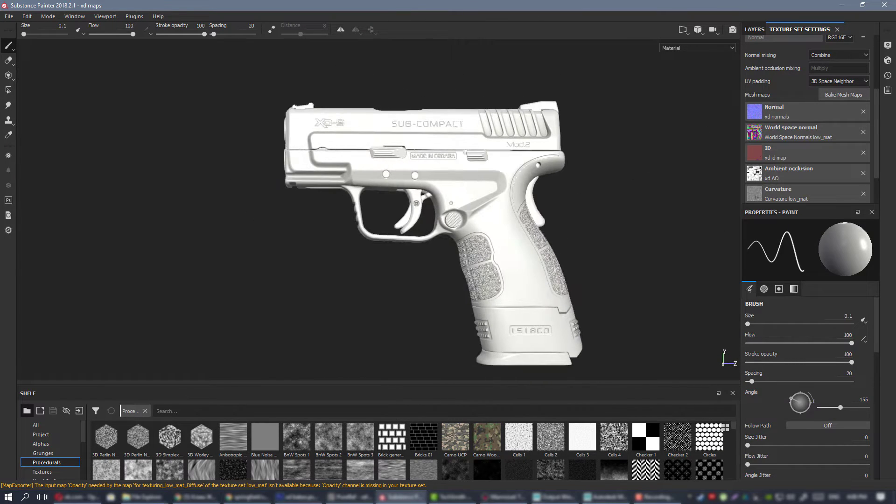
# Switch to the PureRef reference board and look over its groups of pistol and ammunition images.
pyautogui.hotkey('alt', 'Tab')
pyautogui.moveTo(545, 209)
pyautogui.mouseDown(button='right')
pyautogui.moveTo(551, 227)
pyautogui.moveTo(538, 233)
pyautogui.mouseUp(button='right')
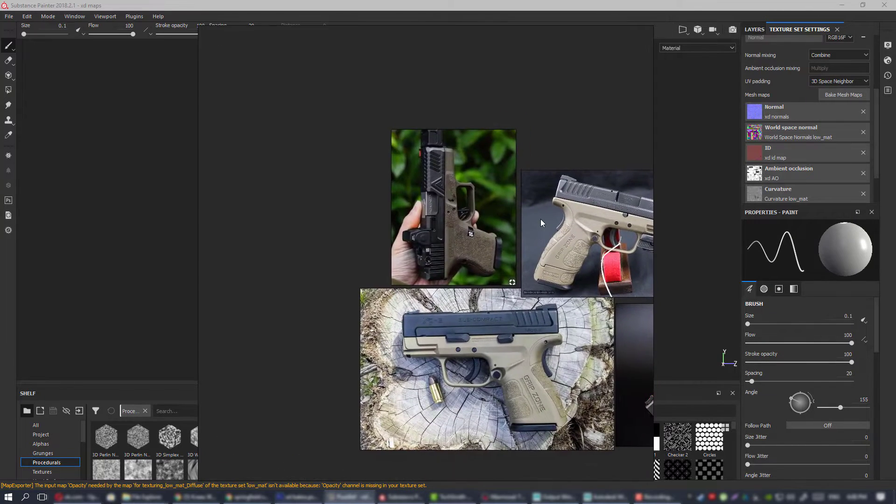
pyautogui.scroll(-7, 541, 219)
pyautogui.scroll(-4, 549, 227)
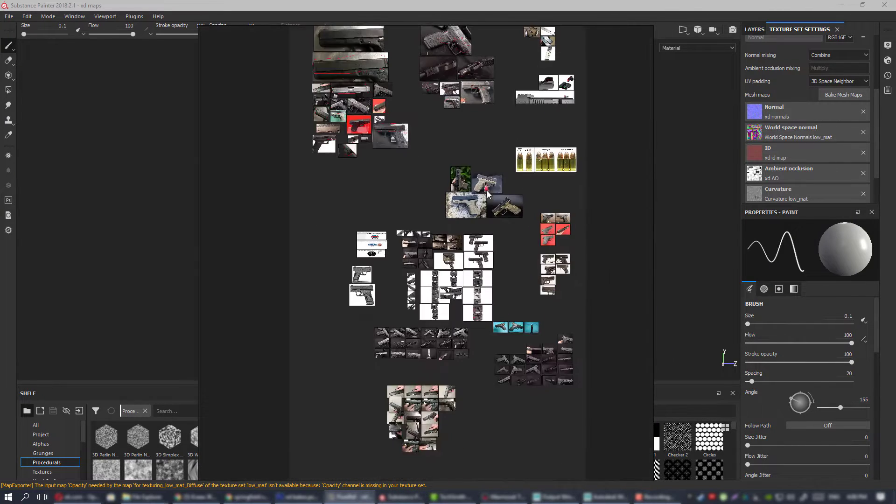
pyautogui.scroll(4, 464, 227)
pyautogui.scroll(-4, 463, 227)
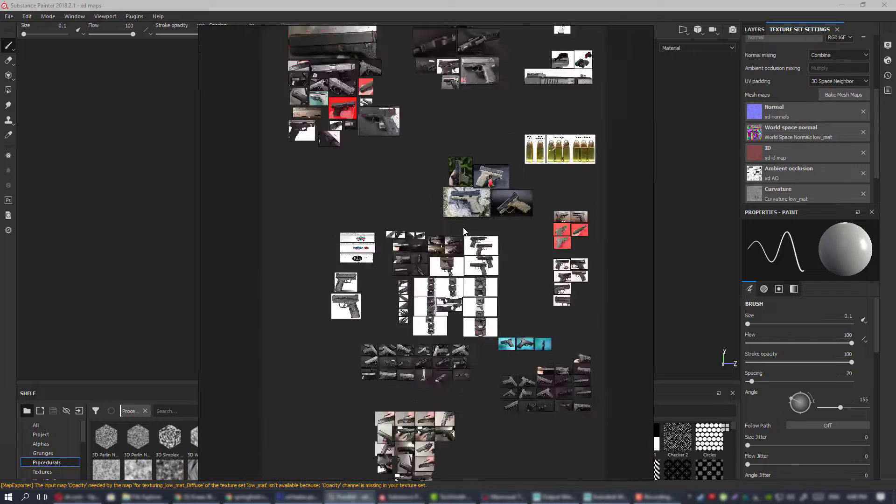
pyautogui.moveTo(479, 230); pyautogui.dragTo(456, 292, button='middle')
pyautogui.scroll(9, 476, 252)
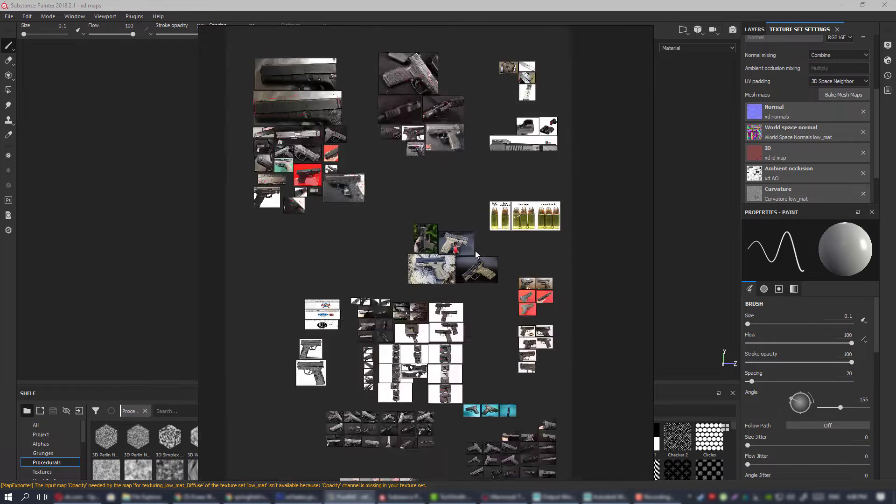
# Examine the four reference photos of tan-framed pistols, focusing on the one resting on the red stand.
pyautogui.moveTo(360, 234); pyautogui.dragTo(495, 218, button='middle')
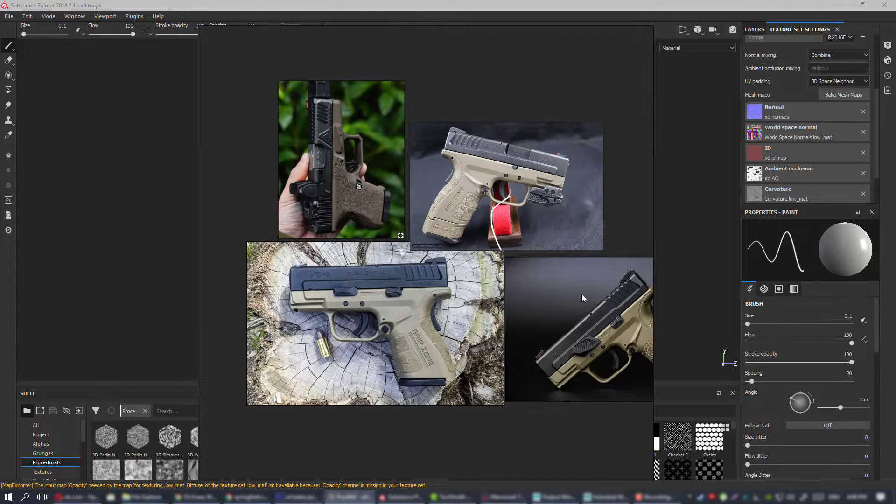
pyautogui.moveTo(545, 244); pyautogui.dragTo(498, 245, button='middle')
pyautogui.scroll(2, 389, 159)
pyautogui.scroll(-2, 436, 179)
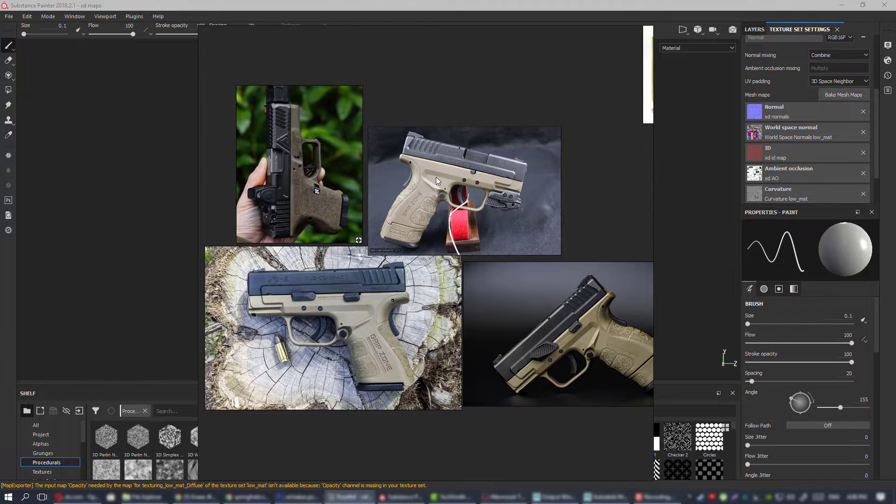
pyautogui.scroll(2, 424, 206)
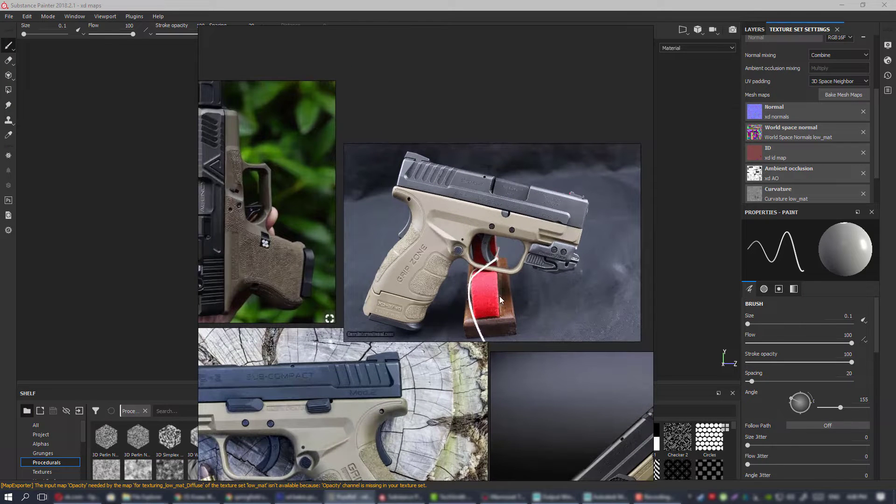
pyautogui.moveTo(440, 261); pyautogui.dragTo(487, 247, button='middle')
pyautogui.scroll(-5, 477, 210)
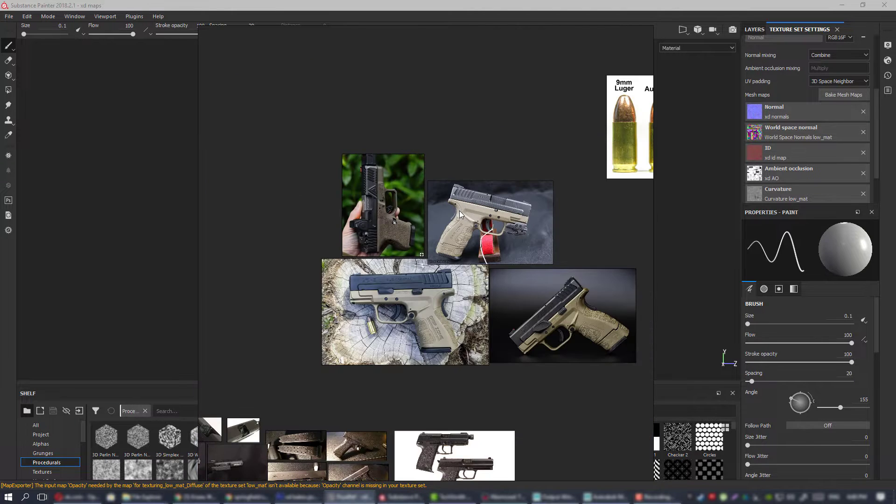
pyautogui.scroll(2, 522, 257)
pyautogui.scroll(-5, 508, 234)
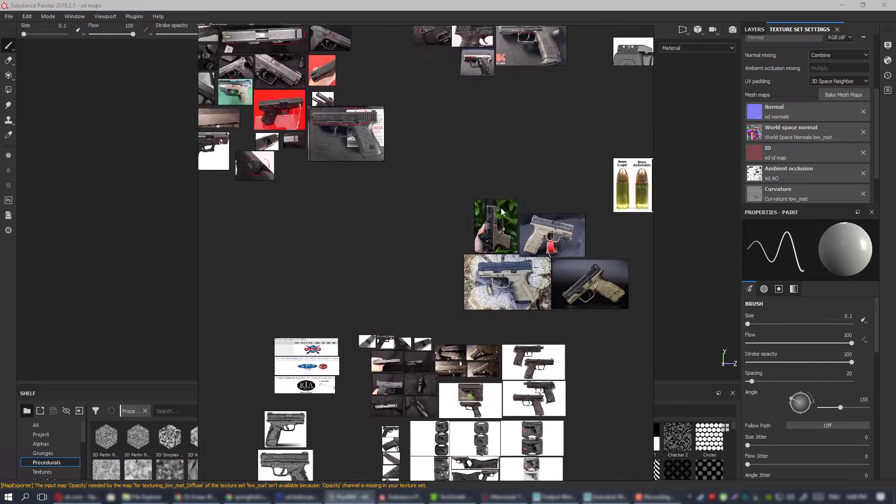
# Survey the pistol photo groups around and below the tan-framed pistol references.
pyautogui.scroll(-2, 456, 288)
pyautogui.moveTo(456, 285); pyautogui.dragTo(480, 189, button='middle')
pyautogui.scroll(4, 504, 136)
pyautogui.scroll(-2, 439, 210)
pyautogui.scroll(-2, 447, 192)
pyautogui.scroll(1, 475, 243)
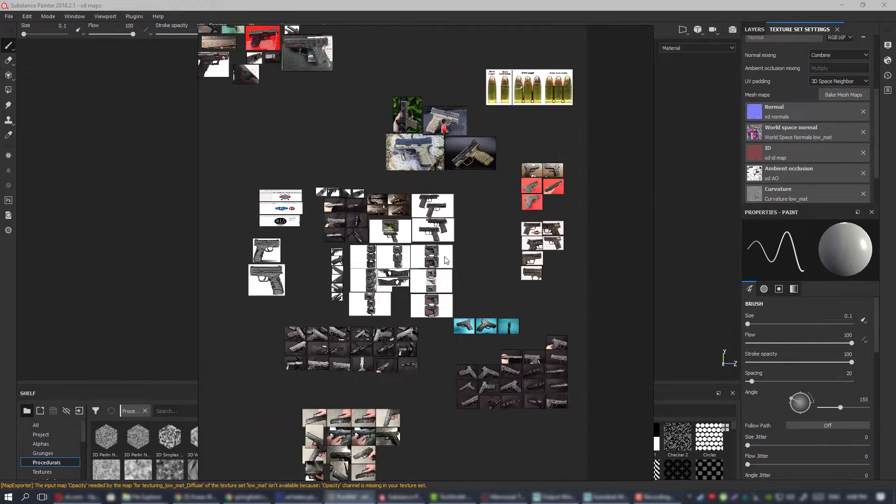
pyautogui.moveTo(475, 221); pyautogui.dragTo(512, 216, button='middle')
pyautogui.scroll(3, 446, 189)
pyautogui.scroll(-3, 502, 151)
pyautogui.moveTo(502, 152)
pyautogui.mouseDown(button='middle')
pyautogui.moveTo(483, 207)
pyautogui.moveTo(515, 151)
pyautogui.mouseUp(button='middle')
pyautogui.scroll(3, 462, 170)
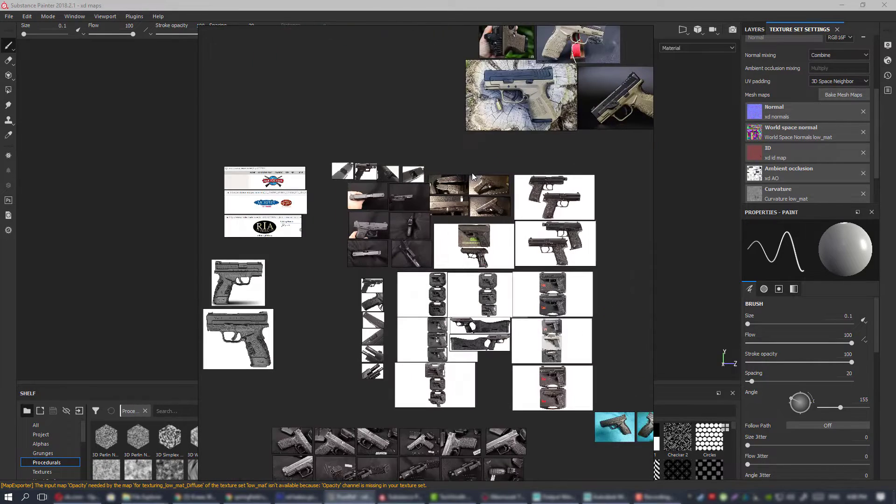
pyautogui.moveTo(490, 193); pyautogui.dragTo(356, 205, button='middle')
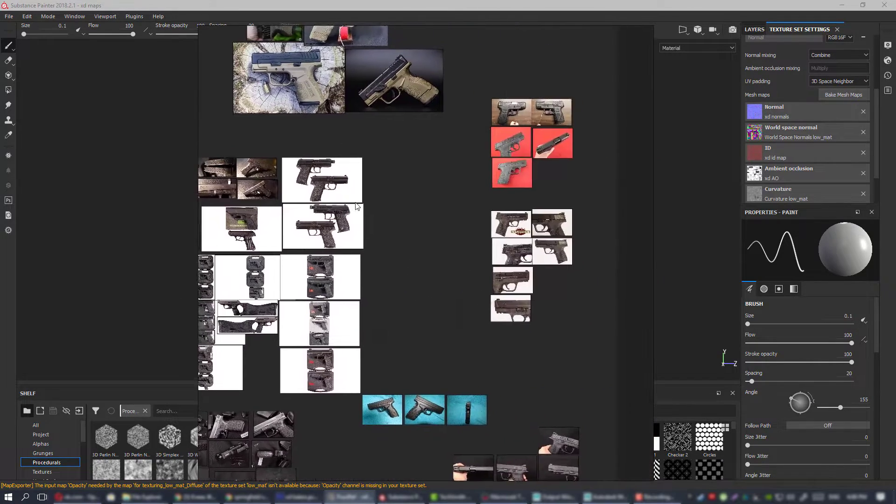
pyautogui.moveTo(348, 164); pyautogui.dragTo(394, 247, button='middle')
pyautogui.scroll(-4, 456, 246)
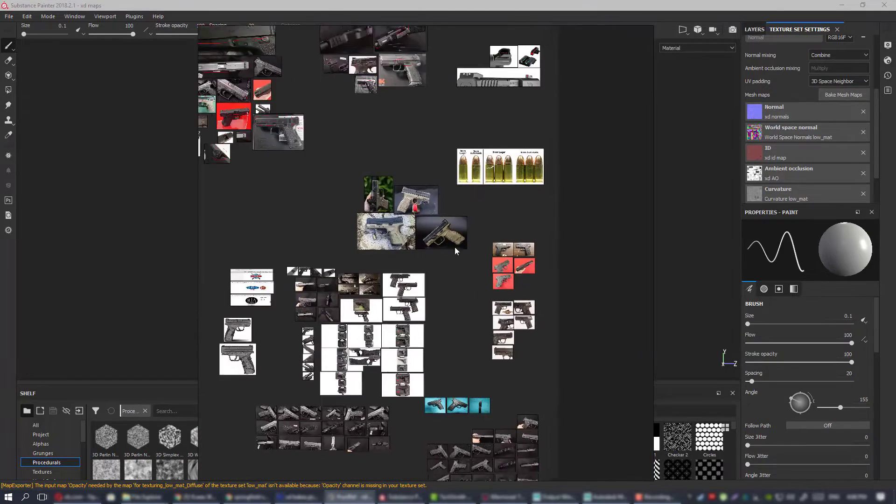
pyautogui.scroll(4, 455, 248)
pyautogui.moveTo(336, 325); pyautogui.dragTo(508, 207, button='middle')
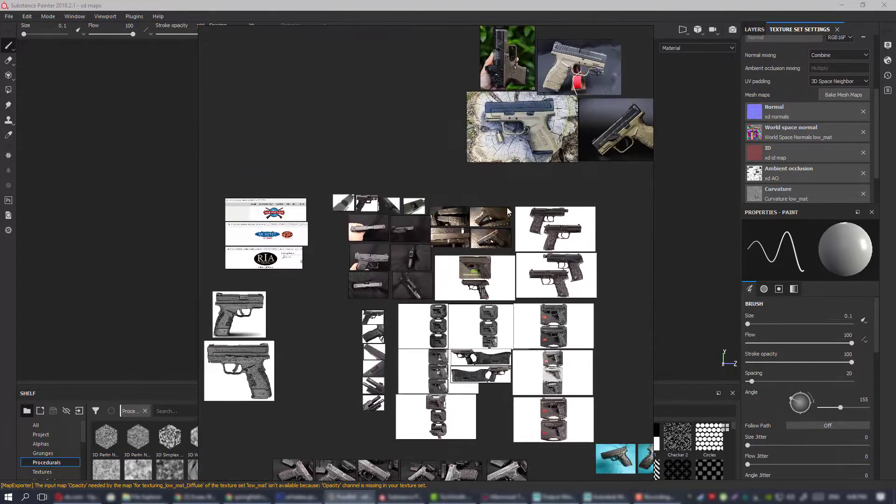
# Examine the close-up photos of worn black pistols and the neighbouring images of pistols on white backgrounds.
pyautogui.moveTo(511, 174); pyautogui.dragTo(421, 268, button='middle')
pyautogui.moveTo(472, 78)
pyautogui.mouseDown(button='middle')
pyautogui.moveTo(448, 246)
pyautogui.moveTo(446, 345)
pyautogui.moveTo(468, 269)
pyautogui.moveTo(404, 229)
pyautogui.moveTo(400, 212)
pyautogui.moveTo(579, 169)
pyautogui.mouseUp(button='middle')
pyautogui.moveTo(440, 180); pyautogui.dragTo(600, 220, button='middle')
pyautogui.scroll(3, 404, 207)
pyautogui.scroll(3, 405, 188)
pyautogui.scroll(-4, 410, 191)
pyautogui.moveTo(499, 195); pyautogui.dragTo(455, 181, button='middle')
pyautogui.scroll(2, 456, 181)
pyautogui.scroll(-1, 536, 187)
pyautogui.moveTo(536, 187); pyautogui.dragTo(393, 188, button='middle')
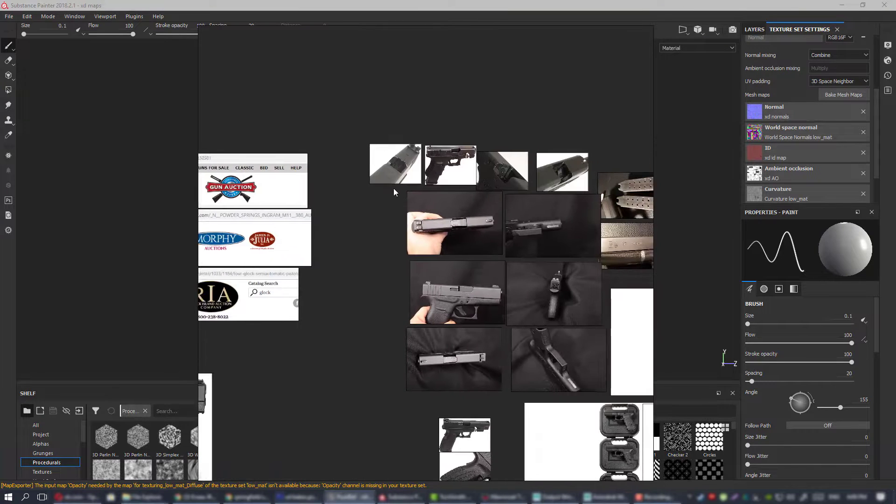
pyautogui.moveTo(515, 209); pyautogui.dragTo(396, 211, button='middle')
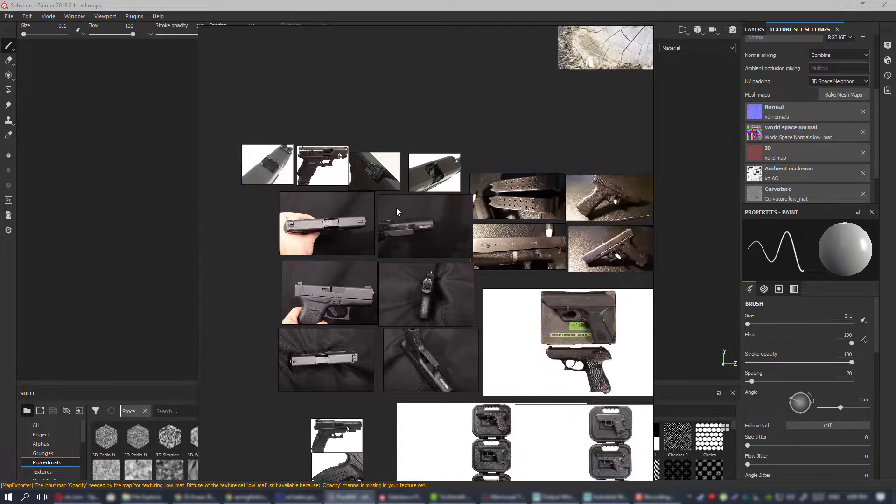
pyautogui.scroll(-1, 469, 196)
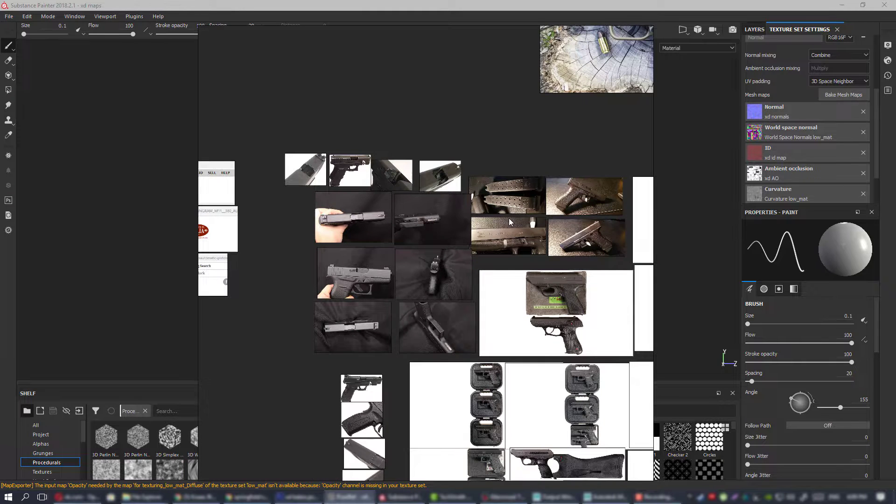
pyautogui.moveTo(519, 215); pyautogui.dragTo(441, 219, button='middle')
pyautogui.moveTo(291, 183); pyautogui.dragTo(363, 190, button='middle')
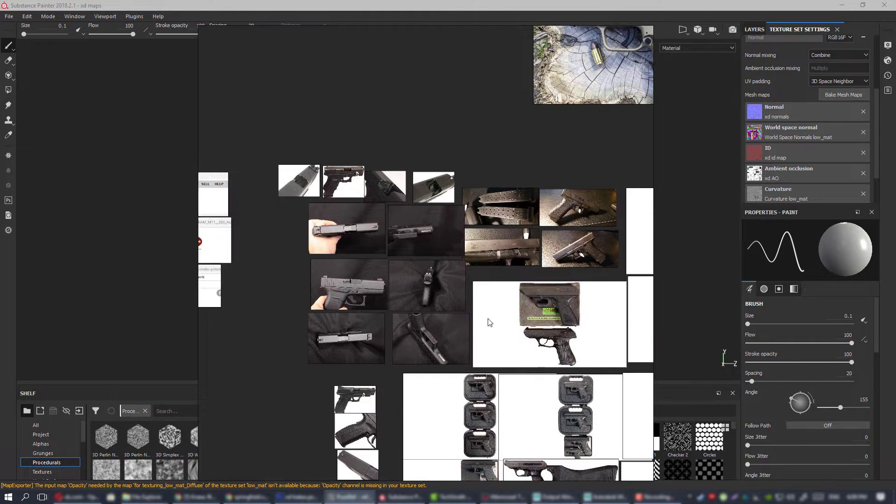
pyautogui.moveTo(490, 318); pyautogui.dragTo(391, 204, button='middle')
pyautogui.scroll(-2, 391, 205)
pyautogui.scroll(2, 468, 236)
pyautogui.moveTo(251, 142); pyautogui.dragTo(417, 223, button='middle')
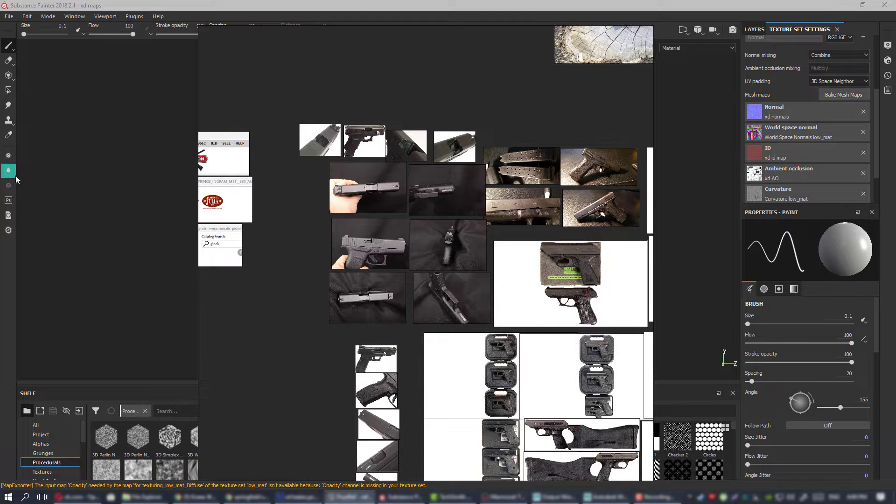
pyautogui.moveTo(374, 201); pyautogui.dragTo(448, 194, button='middle')
pyautogui.scroll(-2, 458, 191)
pyautogui.moveTo(504, 276); pyautogui.dragTo(492, 261, button='middle')
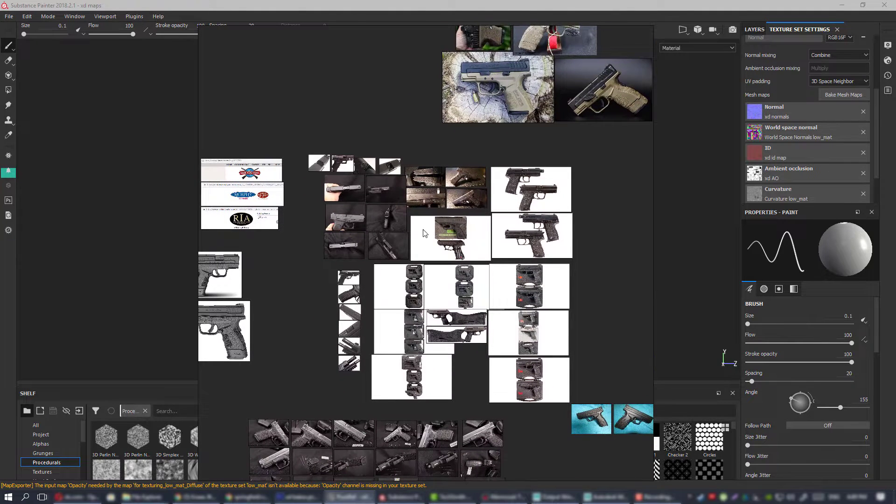
# Examine the three auction website screenshots for Gun Auction, Morphy Auctions and Rock Island Auction as reference sources.
pyautogui.moveTo(379, 224); pyautogui.dragTo(525, 228, button='middle')
pyautogui.scroll(5, 373, 168)
pyautogui.moveTo(438, 209); pyautogui.dragTo(445, 188, button='middle')
pyautogui.scroll(1, 408, 195)
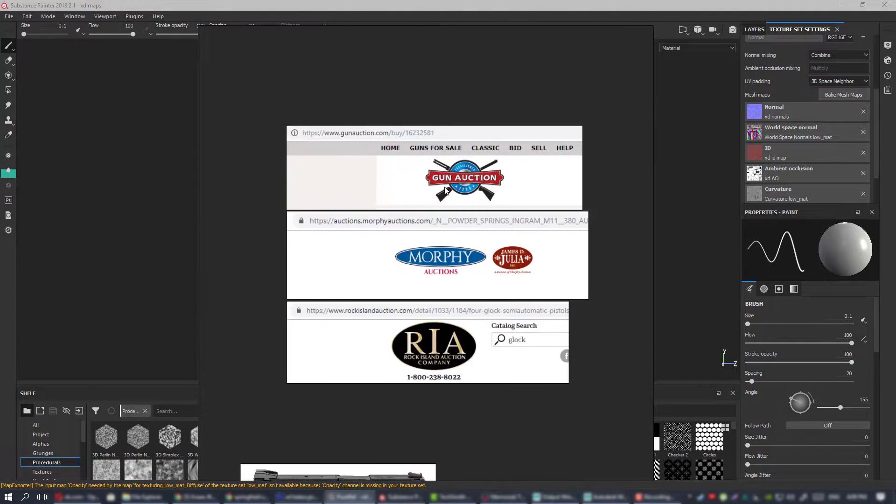
pyautogui.moveTo(412, 145); pyautogui.dragTo(406, 159, button='middle')
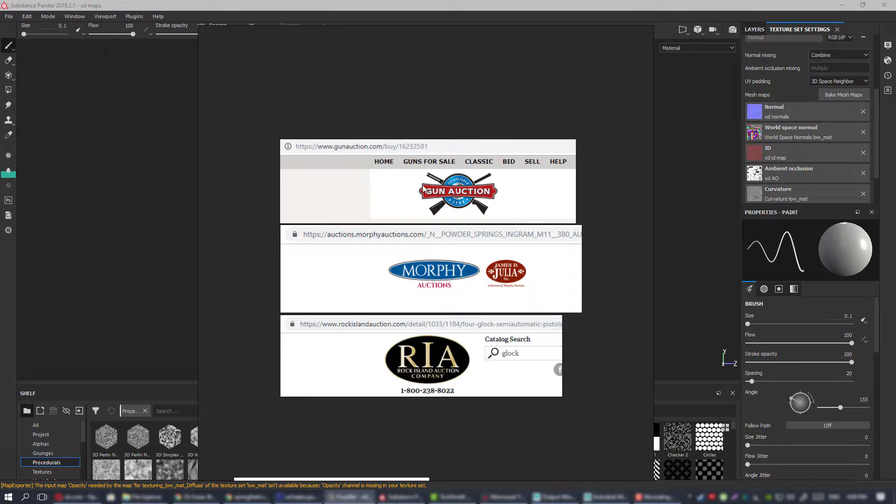
pyautogui.moveTo(419, 251); pyautogui.dragTo(405, 247, button='middle')
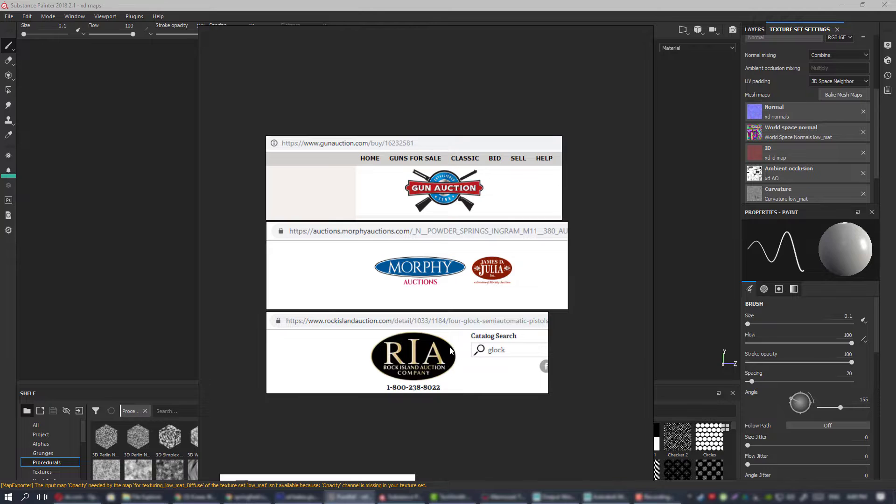
pyautogui.moveTo(475, 320); pyautogui.dragTo(405, 305, button='middle')
pyautogui.scroll(-3, 403, 303)
pyautogui.scroll(2, 407, 276)
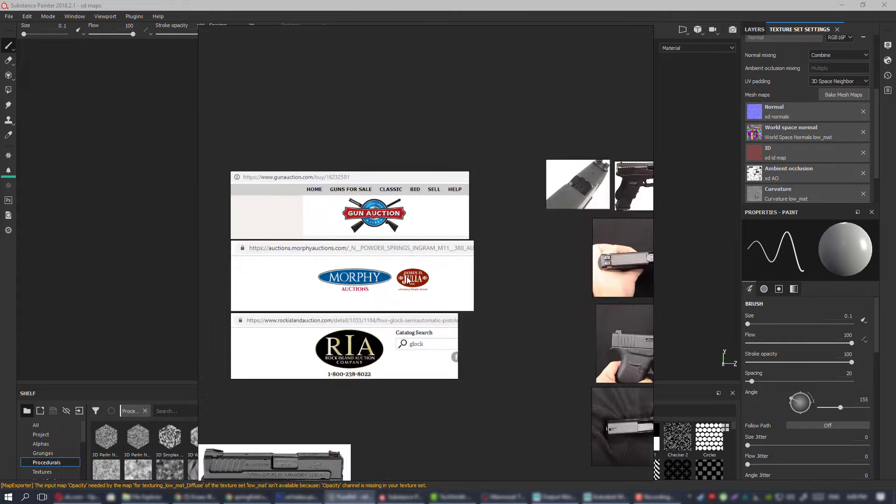
pyautogui.scroll(1, 383, 276)
pyautogui.moveTo(383, 276); pyautogui.dragTo(407, 272, button='middle')
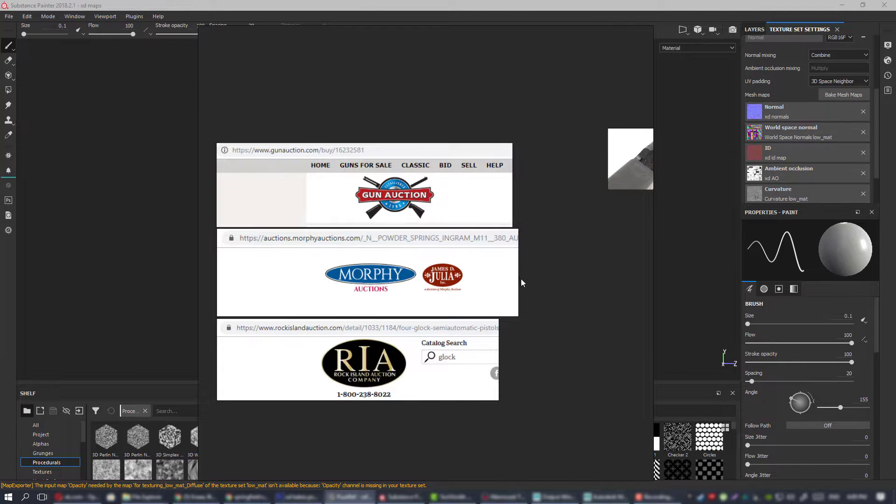
# Review the dark pistol and magazine close-ups beside the auction website screenshots.
pyautogui.moveTo(529, 278); pyautogui.dragTo(370, 273, button='middle')
pyautogui.scroll(-3, 397, 274)
pyautogui.moveTo(508, 282); pyautogui.dragTo(433, 267, button='middle')
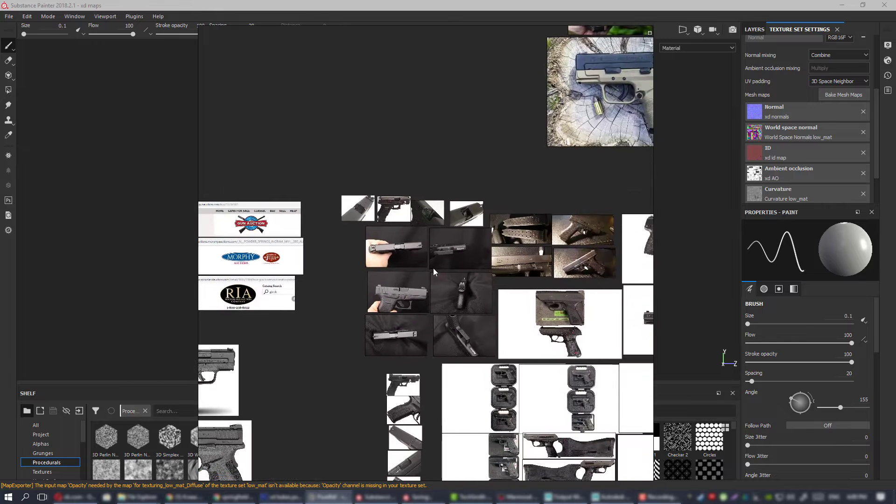
pyautogui.scroll(2, 436, 269)
pyautogui.moveTo(491, 259); pyautogui.dragTo(362, 233, button='middle')
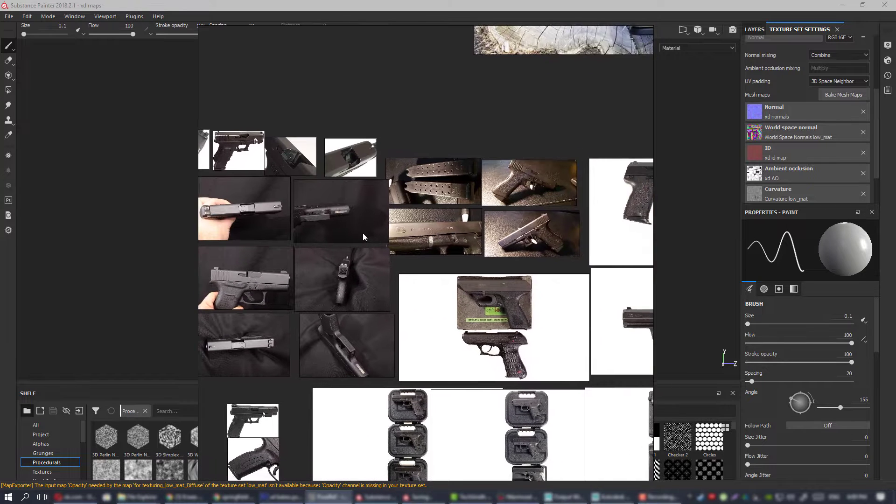
# Compare the slide, frame and grip colours in the tan-framed pistol reference photos.
pyautogui.moveTo(566, 70); pyautogui.dragTo(369, 357, button='middle')
pyautogui.scroll(3, 403, 247)
pyautogui.scroll(-3, 403, 247)
pyautogui.moveTo(420, 245); pyautogui.dragTo(402, 316, button='middle')
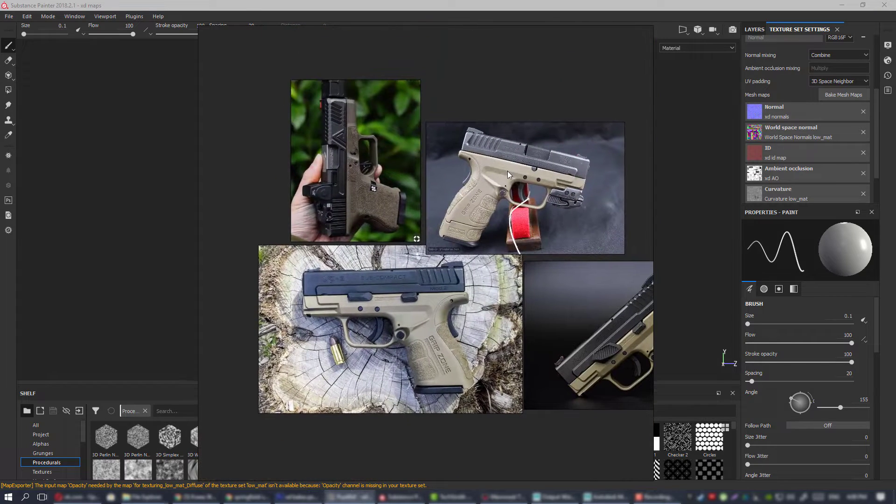
pyautogui.moveTo(519, 217); pyautogui.dragTo(565, 230, button='middle')
pyautogui.scroll(2, 481, 191)
pyautogui.scroll(-2, 481, 191)
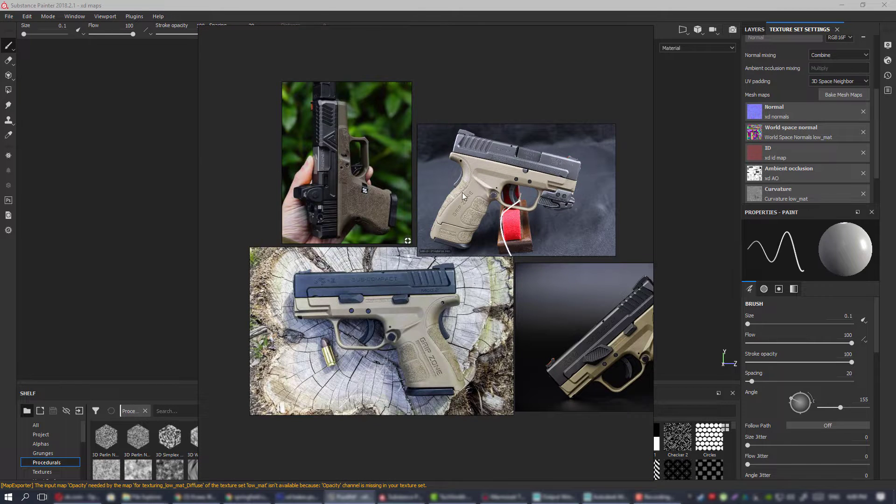
pyautogui.moveTo(409, 261); pyautogui.dragTo(459, 192, button='middle')
pyautogui.scroll(-3, 477, 173)
pyautogui.moveTo(373, 229); pyautogui.dragTo(432, 192, button='middle')
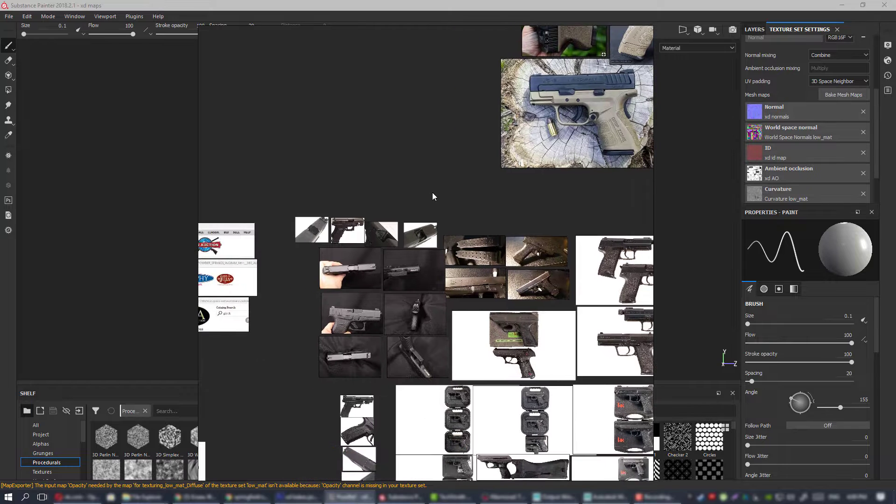
pyautogui.moveTo(526, 174); pyautogui.dragTo(404, 279, button='middle')
pyautogui.scroll(3, 541, 108)
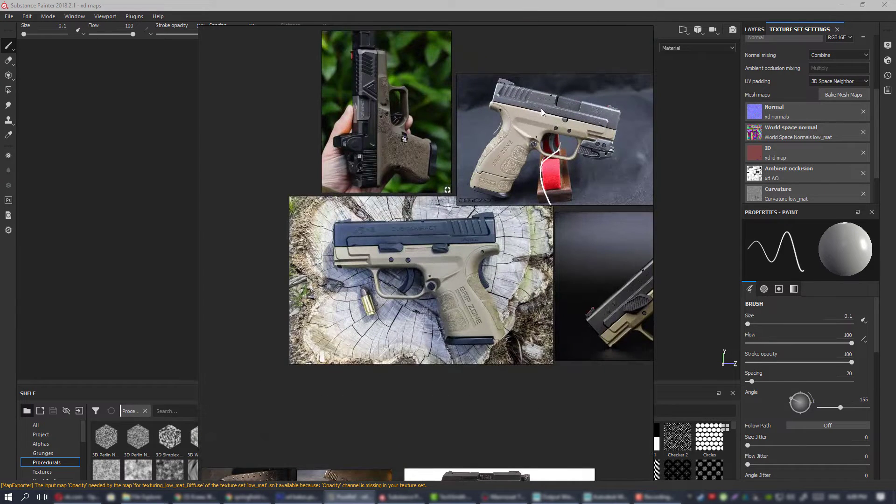
pyautogui.moveTo(542, 109); pyautogui.dragTo(467, 164, button='middle')
pyautogui.scroll(3, 507, 171)
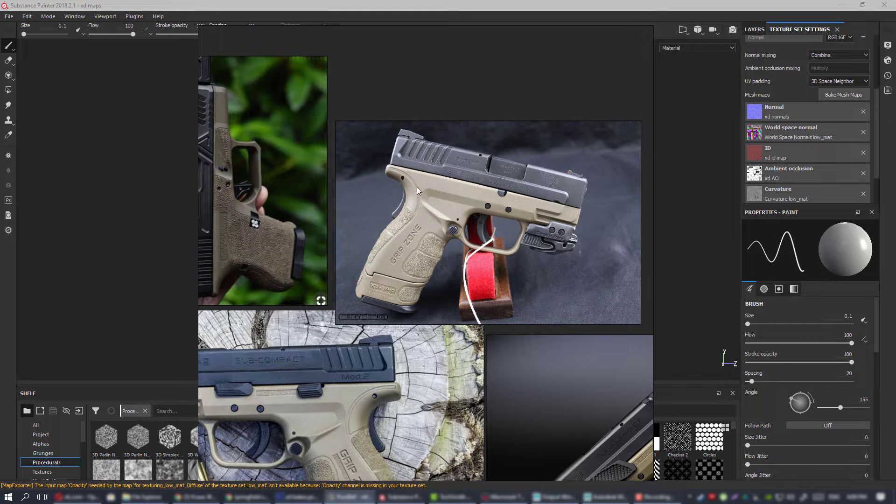
pyautogui.moveTo(401, 196); pyautogui.dragTo(453, 182, button='middle')
pyautogui.scroll(-8, 486, 186)
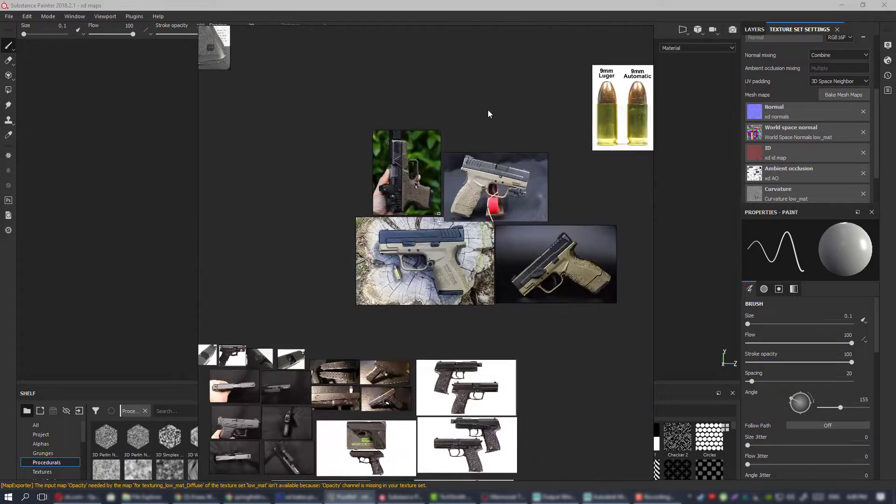
# Survey the reference board from the tan-framed pistols to the handheld dark pistol photos and the pistols on white backgrounds.
pyautogui.moveTo(426, 218); pyautogui.dragTo(477, 159, button='middle')
pyautogui.scroll(5, 431, 199)
pyautogui.scroll(-5, 433, 188)
pyautogui.scroll(6, 455, 209)
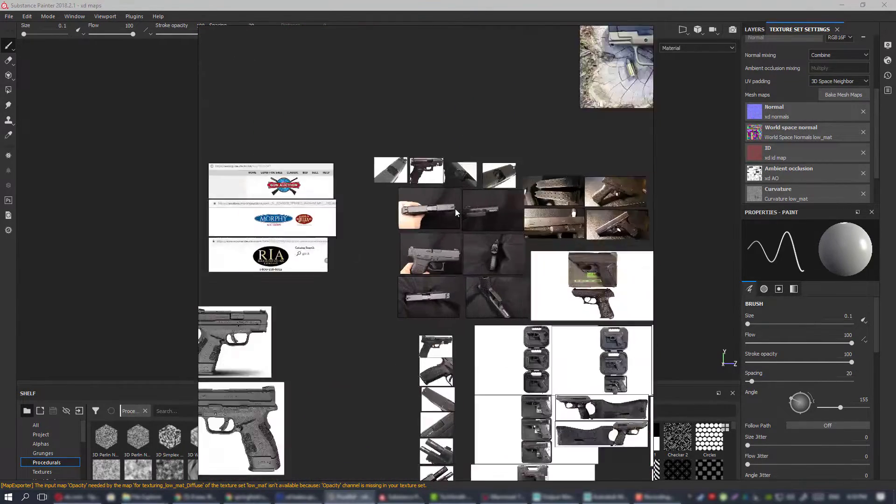
pyautogui.scroll(-6, 460, 169)
pyautogui.scroll(3, 510, 211)
pyautogui.moveTo(385, 183); pyautogui.dragTo(168, 173, button='middle')
pyautogui.scroll(2, 508, 210)
pyautogui.scroll(-2, 247, 215)
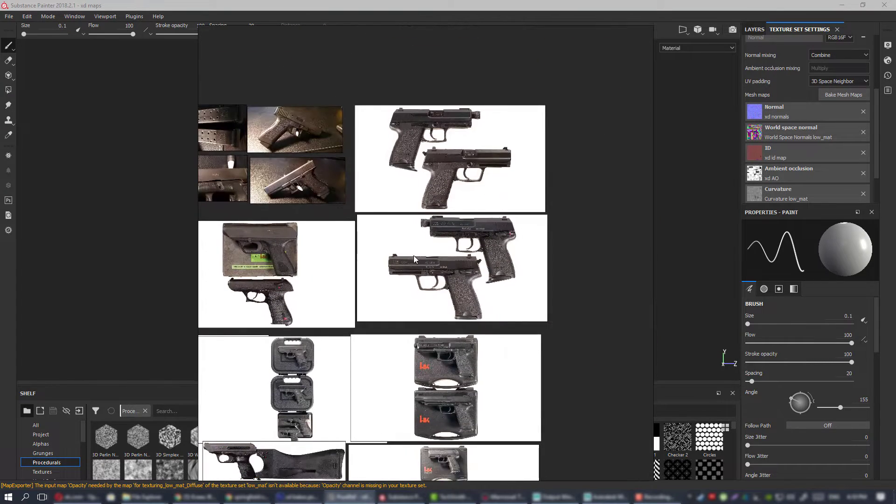
# Look over the cased pistol images and the neighbouring column of slide, grip and muzzle close-ups.
pyautogui.moveTo(425, 258); pyautogui.dragTo(437, 160, button='middle')
pyautogui.moveTo(323, 262); pyautogui.dragTo(519, 179, button='middle')
pyautogui.moveTo(543, 218); pyautogui.dragTo(593, 195, button='middle')
pyautogui.scroll(-3, 468, 208)
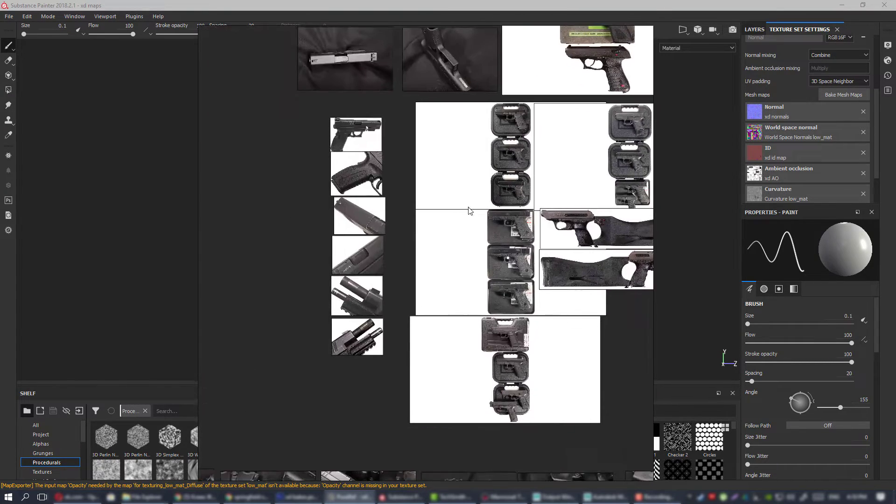
pyautogui.scroll(-2, 473, 211)
pyautogui.moveTo(509, 210); pyautogui.dragTo(486, 300, button='middle')
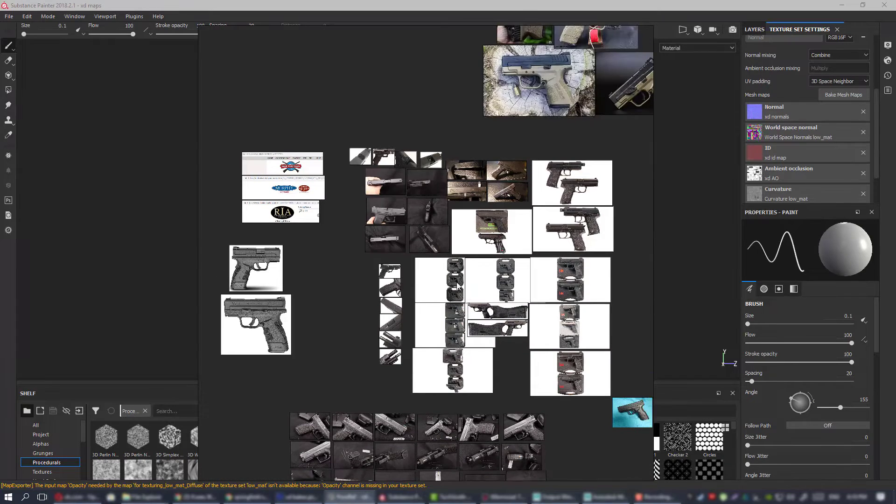
pyautogui.scroll(5, 413, 188)
pyautogui.moveTo(498, 271); pyautogui.dragTo(293, 255, button='middle')
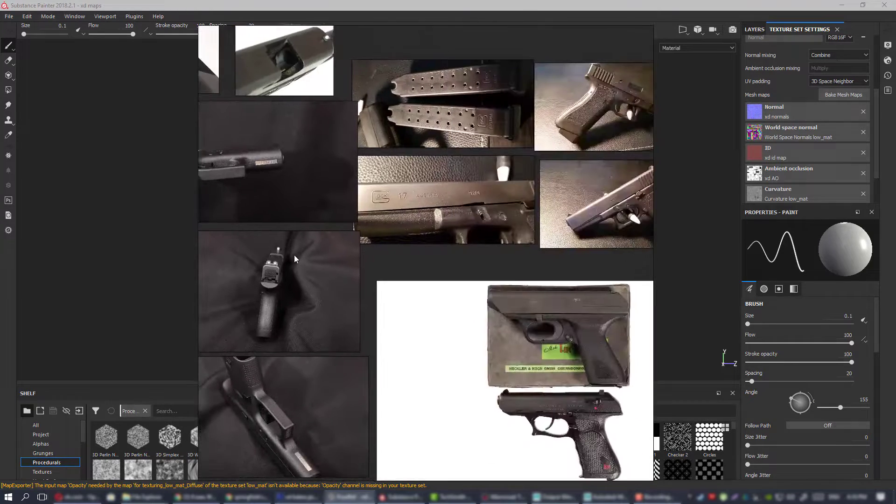
# Examine the Glock slide and magazine close-ups beside the Heckler & Koch pistols on white backgrounds.
pyautogui.moveTo(547, 201); pyautogui.dragTo(382, 271, button='middle')
pyautogui.moveTo(560, 224); pyautogui.dragTo(382, 228, button='middle')
pyautogui.scroll(-2, 491, 230)
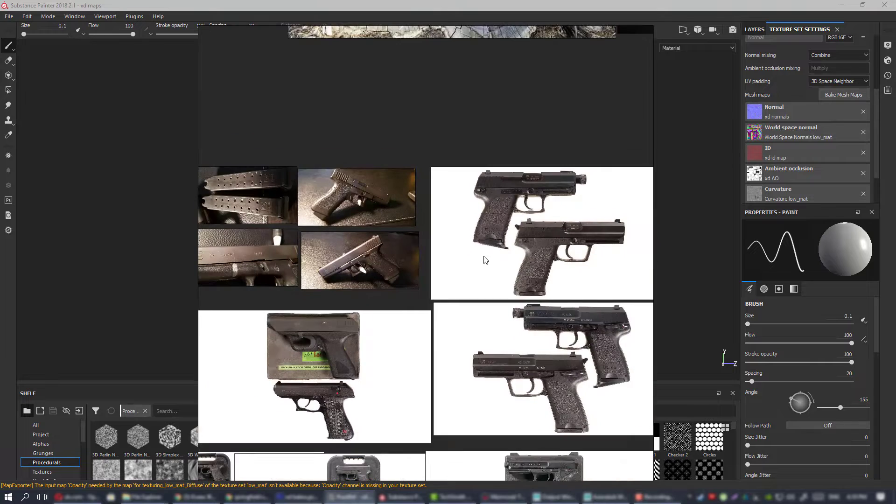
pyautogui.moveTo(278, 389); pyautogui.dragTo(574, 181, button='middle')
pyautogui.moveTo(483, 206); pyautogui.dragTo(455, 208, button='middle')
pyautogui.scroll(3, 468, 186)
pyautogui.scroll(-4, 467, 186)
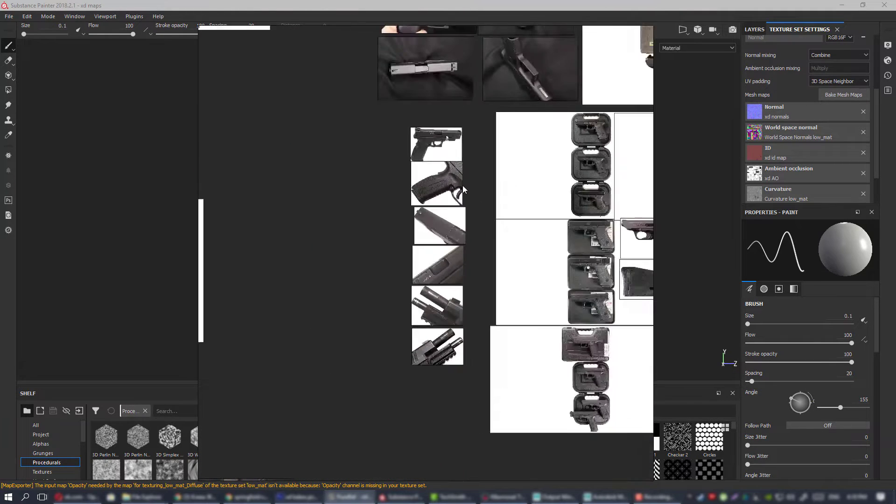
# Compare the boxed pistols, the pistols with shoulder stocks and the column of slide and grip close-ups.
pyautogui.moveTo(525, 183); pyautogui.dragTo(359, 239, button='middle')
pyautogui.moveTo(637, 227); pyautogui.dragTo(373, 211, button='middle')
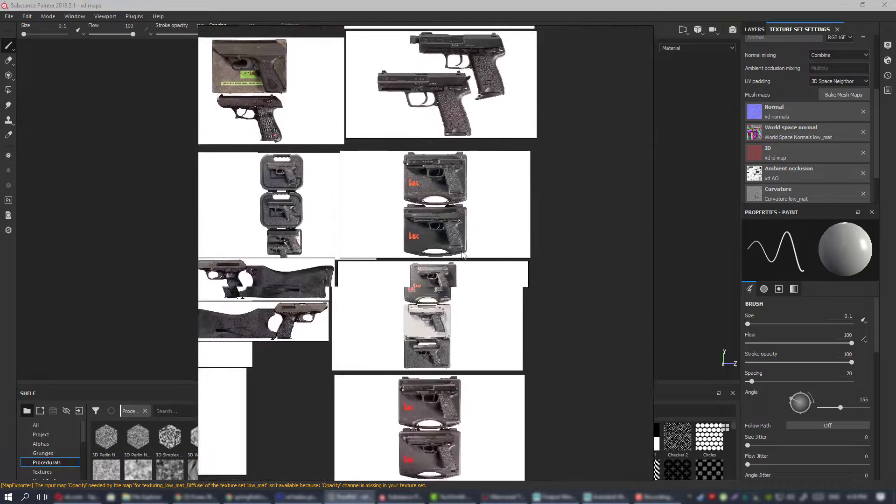
pyautogui.moveTo(377, 139); pyautogui.dragTo(527, 305, button='middle')
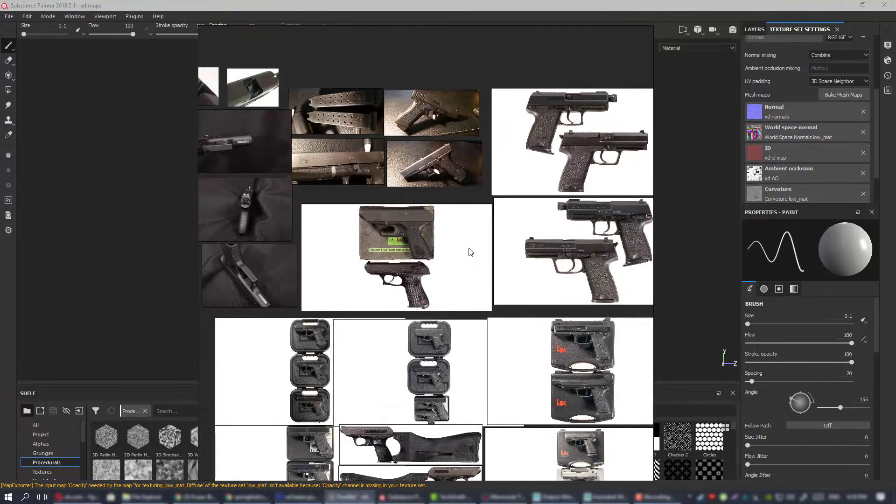
pyautogui.moveTo(469, 251); pyautogui.dragTo(479, 233, button='middle')
pyautogui.moveTo(404, 222); pyautogui.dragTo(487, 191, button='middle')
pyautogui.scroll(2, 480, 195)
pyautogui.moveTo(451, 258); pyautogui.dragTo(456, 87, button='middle')
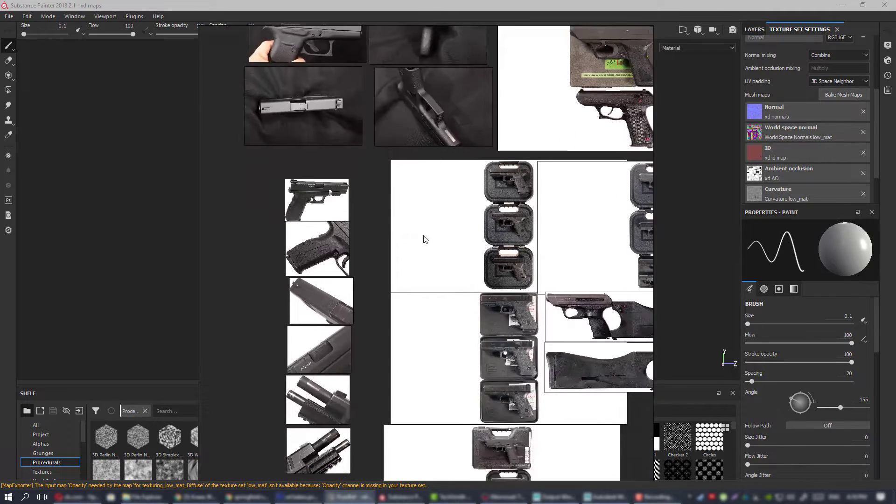
pyautogui.moveTo(422, 237); pyautogui.dragTo(466, 78, button='middle')
pyautogui.scroll(-4, 467, 295)
pyautogui.moveTo(444, 275); pyautogui.dragTo(497, 105, button='middle')
pyautogui.moveTo(557, 174); pyautogui.dragTo(544, 189, button='middle')
pyautogui.scroll(4, 472, 251)
# Examine the Springfield XD Service 4" photo set showing the pistol and its parts on black cloth.
pyautogui.moveTo(399, 252)
pyautogui.mouseDown(button='middle')
pyautogui.moveTo(458, 252)
pyautogui.moveTo(349, 238)
pyautogui.mouseUp(button='middle')
pyautogui.scroll(4, 371, 241)
pyautogui.moveTo(532, 238)
pyautogui.mouseDown(button='middle')
pyautogui.moveTo(379, 245)
pyautogui.moveTo(503, 232)
pyautogui.mouseUp(button='middle')
pyautogui.scroll(8, 460, 238)
pyautogui.moveTo(432, 241)
pyautogui.mouseDown(button='middle')
pyautogui.moveTo(516, 231)
pyautogui.moveTo(441, 253)
pyautogui.mouseUp(button='middle')
pyautogui.scroll(-6, 516, 231)
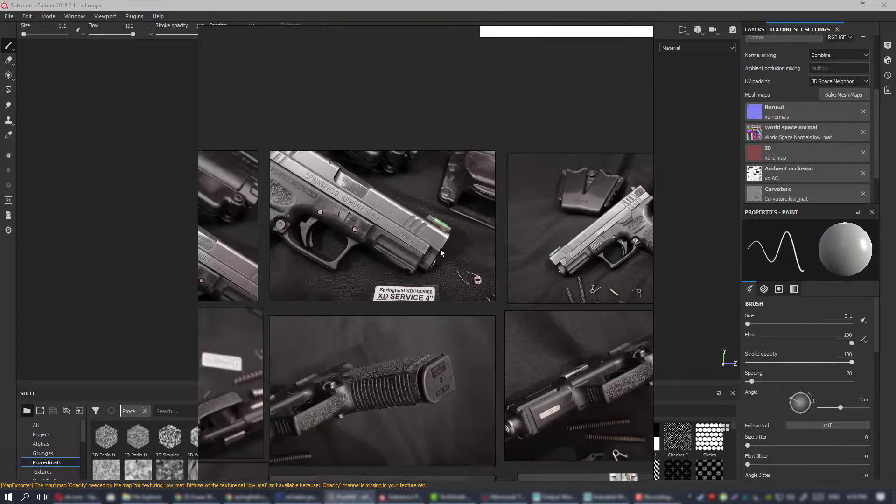
pyautogui.moveTo(247, 226); pyautogui.dragTo(381, 225, button='middle')
pyautogui.moveTo(278, 242)
pyautogui.mouseDown(button='middle')
pyautogui.moveTo(522, 248)
pyautogui.moveTo(347, 248)
pyautogui.mouseUp(button='middle')
pyautogui.scroll(-3, 354, 237)
pyautogui.scroll(2, 509, 235)
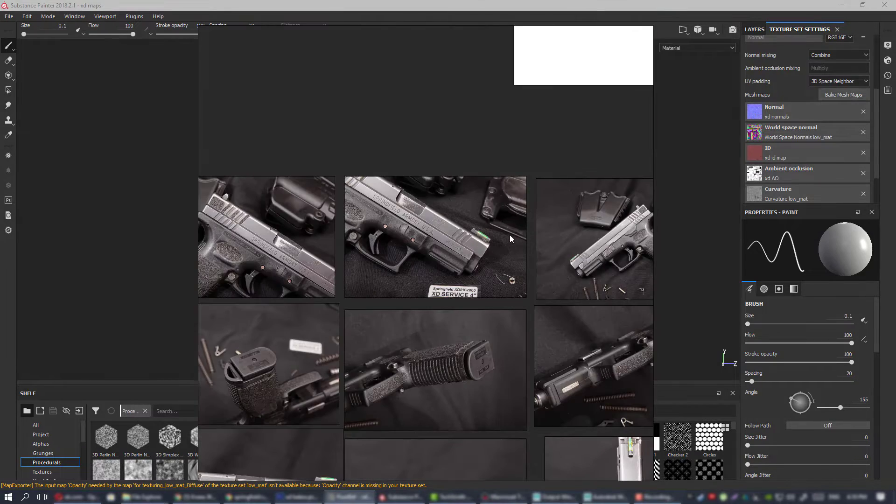
# Inspect the grip texture, frame and engraved slide in the close-up Springfield Armory pistol photo.
pyautogui.moveTo(245, 229); pyautogui.dragTo(613, 209, button='middle')
pyautogui.scroll(4, 466, 208)
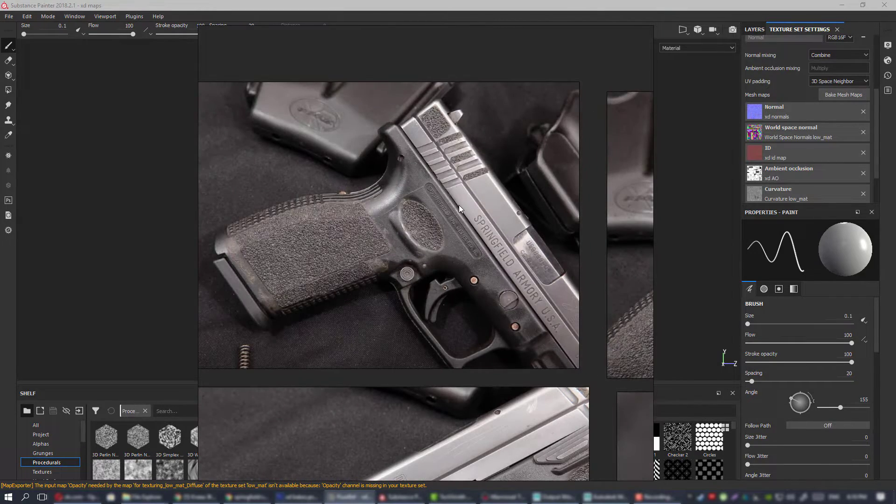
pyautogui.scroll(2, 461, 206)
pyautogui.scroll(-1, 465, 205)
pyautogui.moveTo(440, 209); pyautogui.dragTo(555, 211, button='middle')
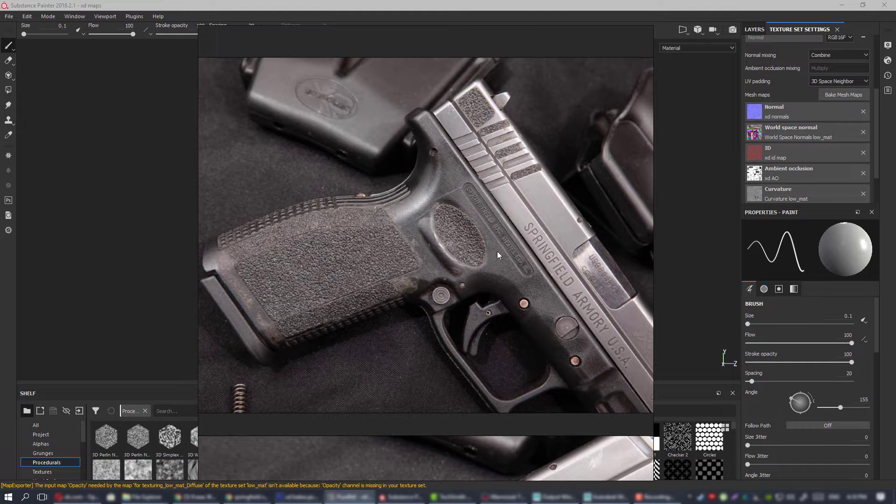
pyautogui.moveTo(536, 262); pyautogui.dragTo(525, 279, button='middle')
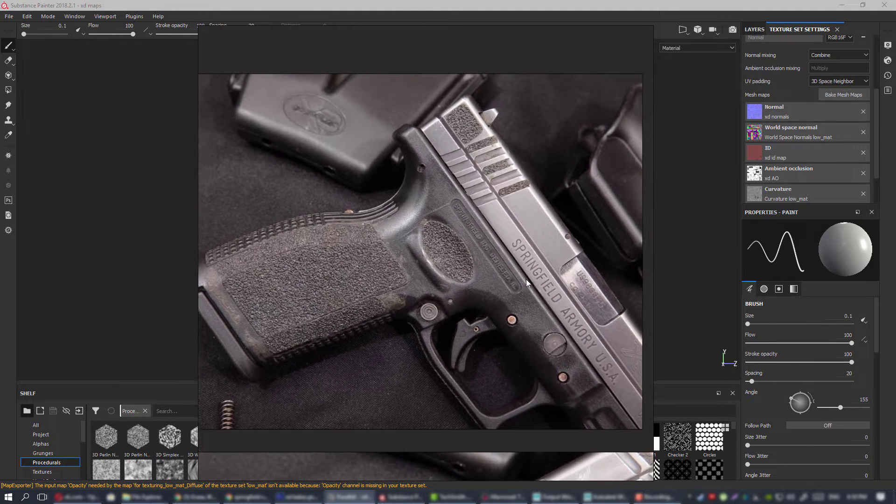
pyautogui.moveTo(471, 254); pyautogui.dragTo(293, 235, button='middle')
# Inspect the front slide, accessory rail and green front sight in the labelled XD Service 4" photo.
pyautogui.scroll(-4, 516, 239)
pyautogui.moveTo(465, 235); pyautogui.dragTo(281, 227, button='middle')
pyautogui.moveTo(510, 216); pyautogui.dragTo(299, 239, button='middle')
pyautogui.scroll(3, 299, 239)
pyautogui.moveTo(418, 219); pyautogui.dragTo(532, 219, button='middle')
pyautogui.scroll(1, 443, 217)
pyautogui.moveTo(444, 220); pyautogui.dragTo(304, 225, button='middle')
pyautogui.scroll(-2, 396, 231)
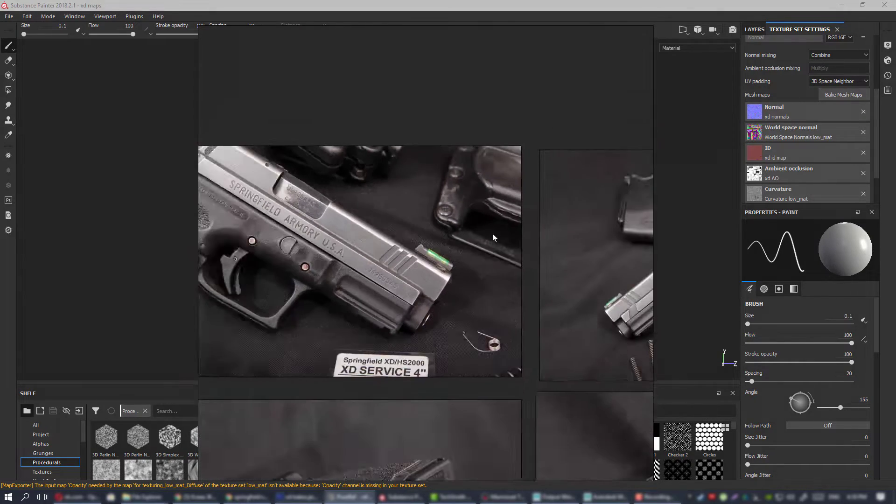
# Inspect the slide serrations, takedown lever and XD-9 marking in the photos of the Springfield pistol's opposite side.
pyautogui.moveTo(492, 233)
pyautogui.mouseDown(button='middle')
pyautogui.moveTo(227, 227)
pyautogui.moveTo(227, 218)
pyautogui.mouseUp(button='middle')
pyautogui.scroll(2, 486, 241)
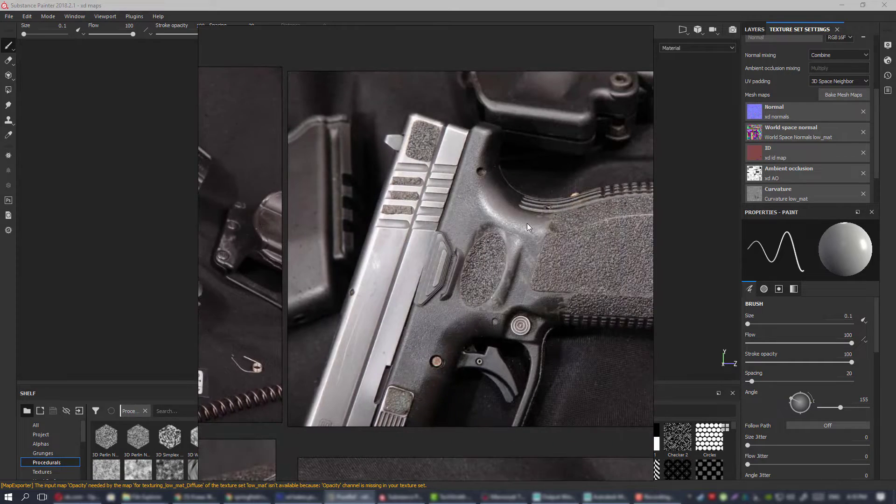
pyautogui.moveTo(527, 224); pyautogui.dragTo(411, 220, button='middle')
pyautogui.moveTo(576, 248); pyautogui.dragTo(415, 227, button='middle')
pyautogui.moveTo(539, 226); pyautogui.dragTo(254, 216, button='middle')
pyautogui.moveTo(413, 250); pyautogui.dragTo(334, 259, button='middle')
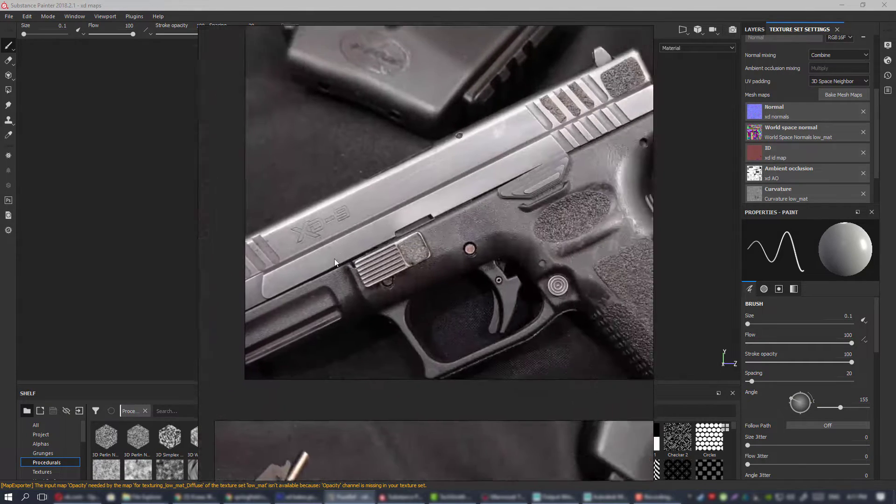
# Review the Springfield set's magazine base, frame underside, slide top and holster photos.
pyautogui.scroll(-2, 414, 253)
pyautogui.moveTo(414, 253); pyautogui.dragTo(417, 167, button='middle')
pyautogui.scroll(-2, 373, 276)
pyautogui.moveTo(373, 276)
pyautogui.mouseDown(button='middle')
pyautogui.moveTo(479, 178)
pyautogui.moveTo(681, 193)
pyautogui.mouseUp(button='middle')
pyautogui.moveTo(389, 184); pyautogui.dragTo(501, 193, button='middle')
pyautogui.moveTo(339, 172); pyautogui.dragTo(572, 140, button='middle')
pyautogui.moveTo(413, 167); pyautogui.dragTo(507, 148, button='middle')
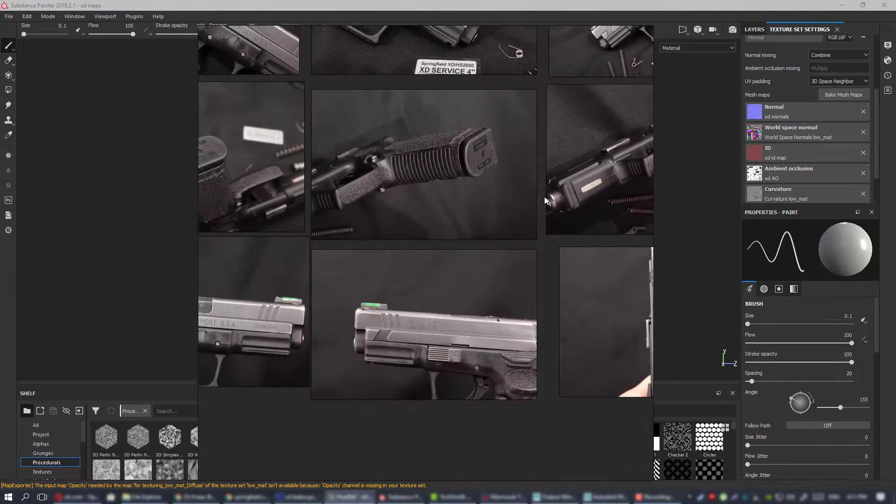
pyautogui.moveTo(297, 179)
pyautogui.mouseDown(button='middle')
pyautogui.moveTo(444, 164)
pyautogui.moveTo(368, 231)
pyautogui.mouseUp(button='middle')
pyautogui.scroll(-3, 444, 164)
pyautogui.moveTo(550, 195); pyautogui.dragTo(342, 171, button='middle')
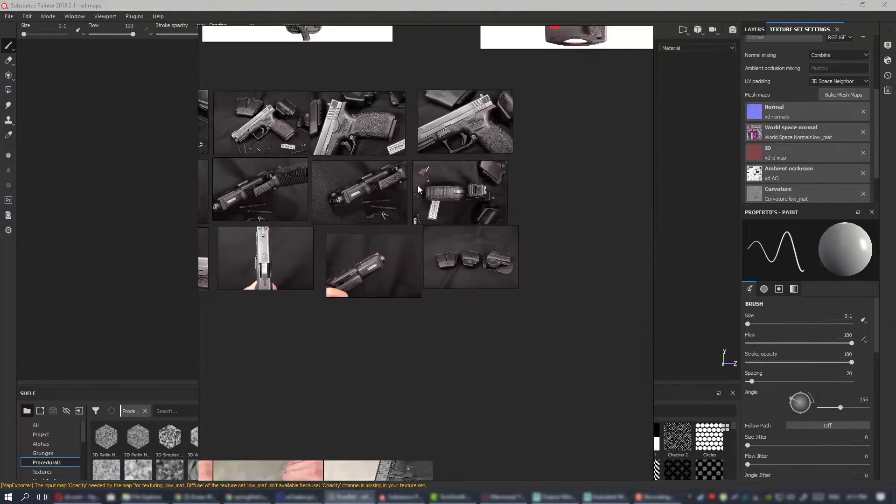
pyautogui.moveTo(528, 181); pyautogui.dragTo(251, 197, button='middle')
pyautogui.moveTo(497, 185); pyautogui.dragTo(277, 119, button='middle')
# Examine the slide serrations and frame finish in the handheld Smith & Wesson pistol photos.
pyautogui.scroll(3, 496, 213)
pyautogui.moveTo(543, 171); pyautogui.dragTo(304, 216, button='middle')
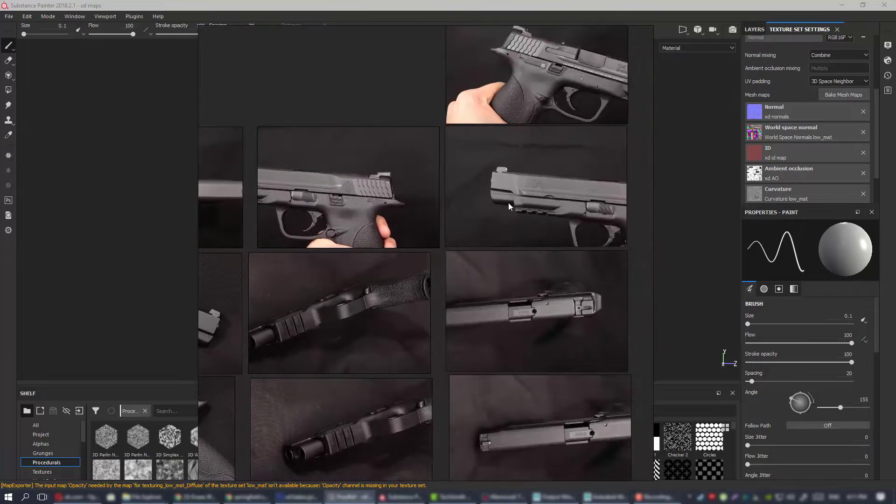
pyautogui.scroll(2, 509, 202)
pyautogui.scroll(-2, 522, 184)
pyautogui.scroll(2, 532, 143)
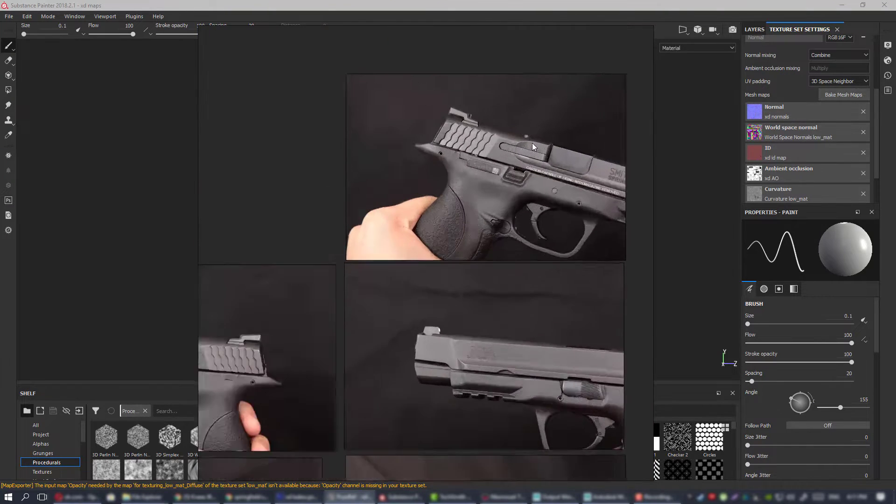
pyautogui.scroll(2, 528, 144)
pyautogui.scroll(-3, 527, 144)
# Compare the side and angled views of the Smith & Wesson pistol for slide finish and grip texture.
pyautogui.moveTo(501, 304); pyautogui.dragTo(491, 234, button='middle')
pyautogui.moveTo(250, 248); pyautogui.dragTo(424, 225, button='middle')
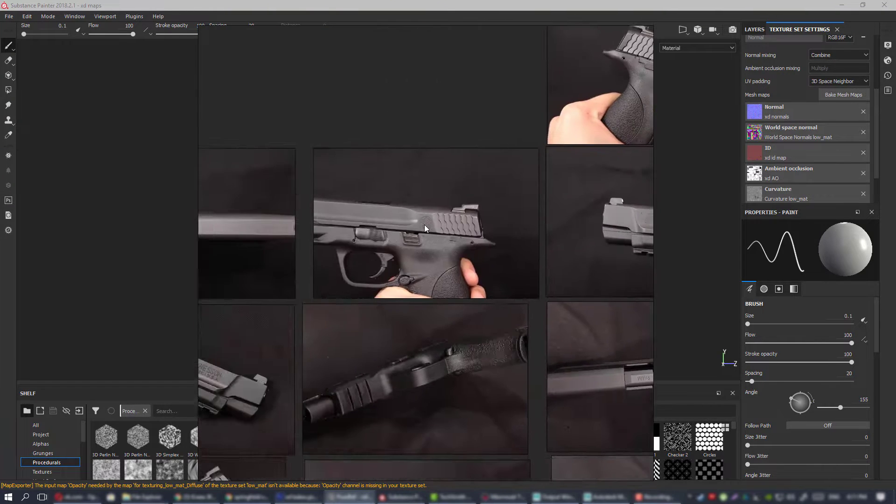
pyautogui.scroll(5, 424, 225)
pyautogui.scroll(-6, 461, 219)
pyautogui.moveTo(348, 261); pyautogui.dragTo(507, 158, button='middle')
pyautogui.moveTo(369, 180); pyautogui.dragTo(536, 170, button='middle')
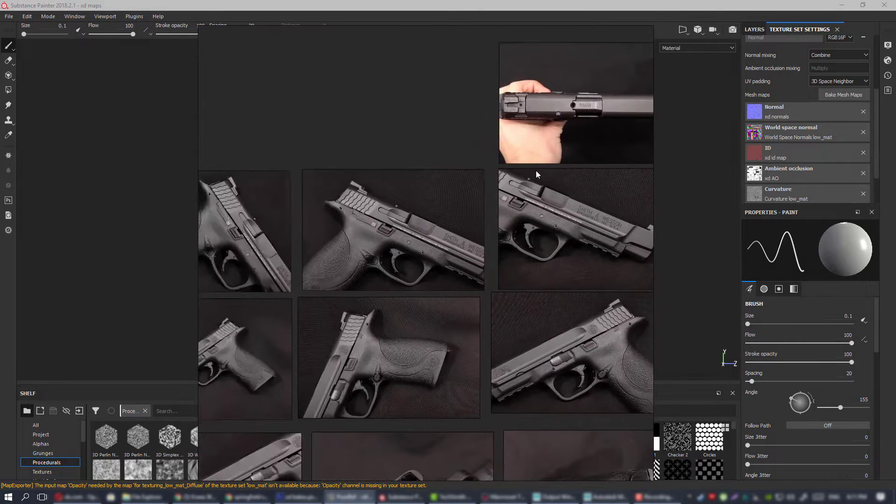
pyautogui.scroll(-2, 512, 182)
pyautogui.scroll(4, 487, 195)
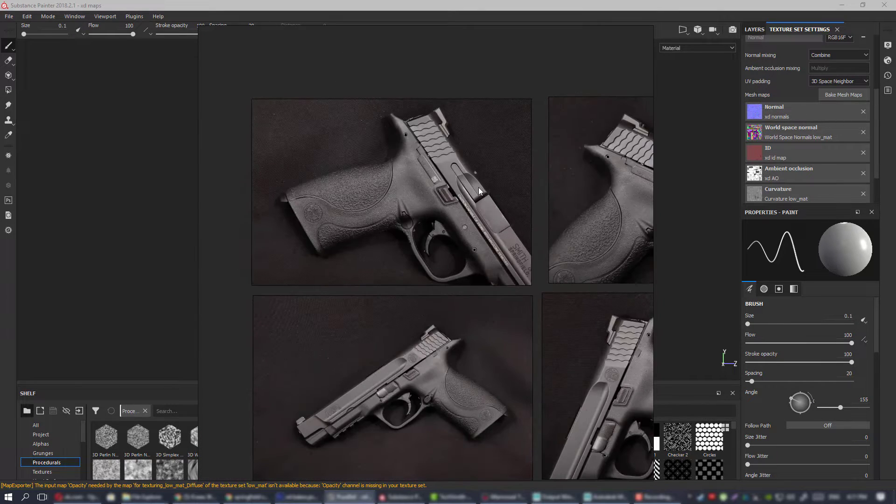
# Review the lower rows of Smith & Wesson photos showing the full pistol, muzzle, grip and frame underside.
pyautogui.scroll(-2, 496, 258)
pyautogui.moveTo(496, 258); pyautogui.dragTo(449, 177, button='middle')
pyautogui.scroll(3, 415, 234)
pyautogui.scroll(-2, 415, 234)
pyautogui.moveTo(491, 213); pyautogui.dragTo(247, 180, button='middle')
pyautogui.moveTo(632, 285); pyautogui.dragTo(511, 215, button='middle')
pyautogui.moveTo(593, 285); pyautogui.dragTo(494, 271, button='middle')
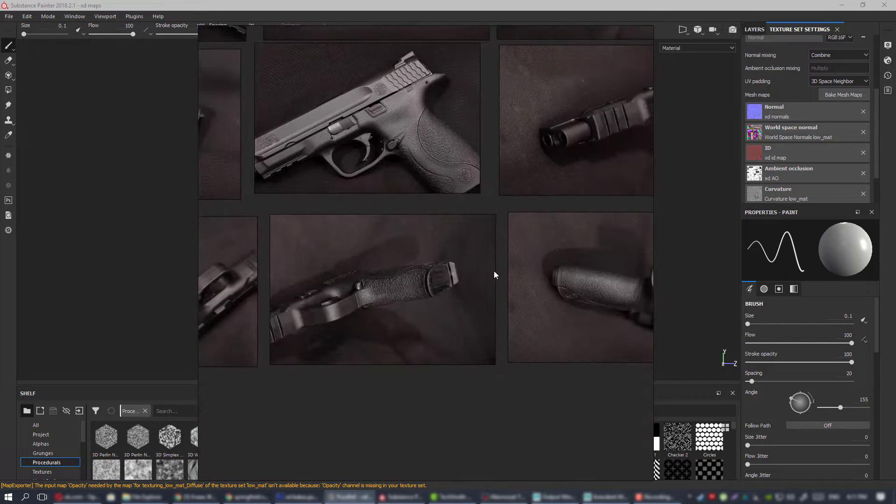
pyautogui.scroll(-3, 515, 272)
pyautogui.moveTo(603, 262); pyautogui.dragTo(378, 299, button='middle')
# Examine the photos of black railed pistols held against a concrete background.
pyautogui.scroll(-6, 452, 267)
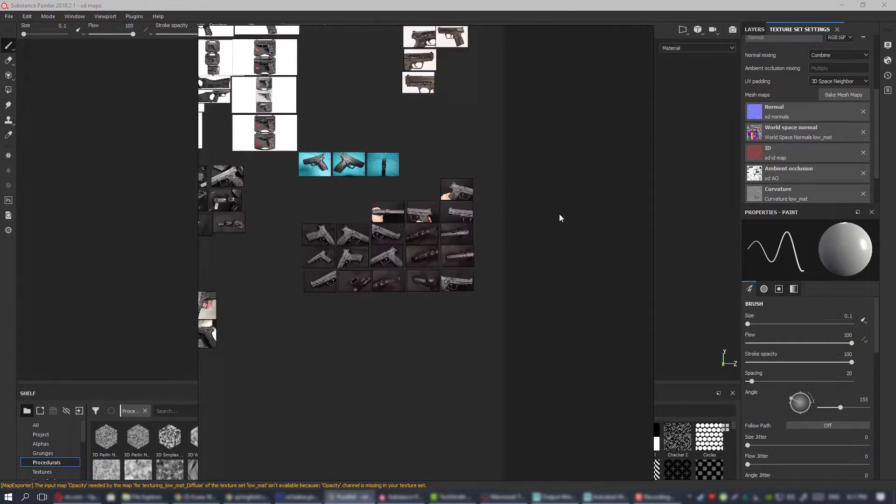
pyautogui.moveTo(219, 306); pyautogui.dragTo(520, 232, button='middle')
pyautogui.scroll(5, 513, 233)
pyautogui.moveTo(588, 206); pyautogui.dragTo(514, 257, button='middle')
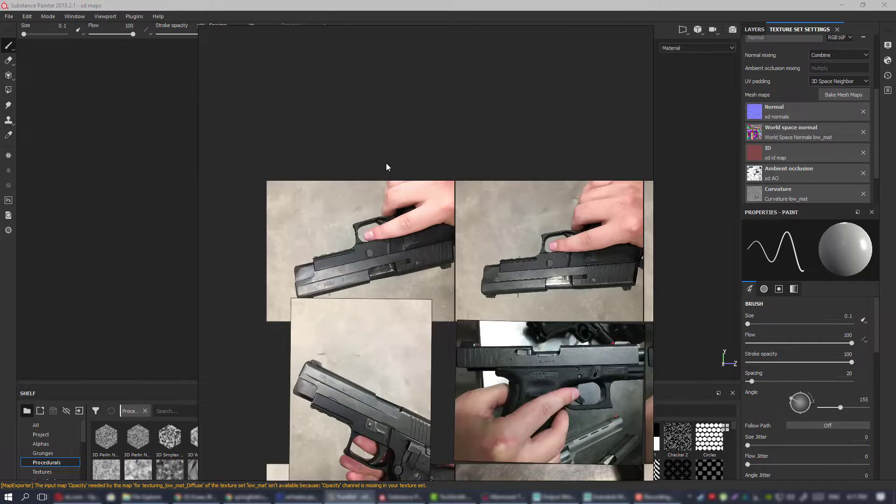
pyautogui.scroll(-2, 385, 163)
pyautogui.scroll(3, 417, 183)
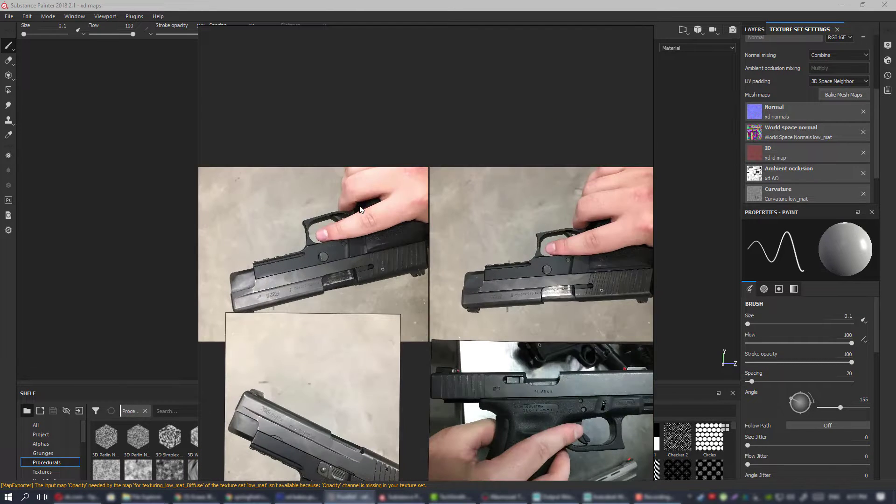
pyautogui.moveTo(404, 231); pyautogui.dragTo(283, 259, button='middle')
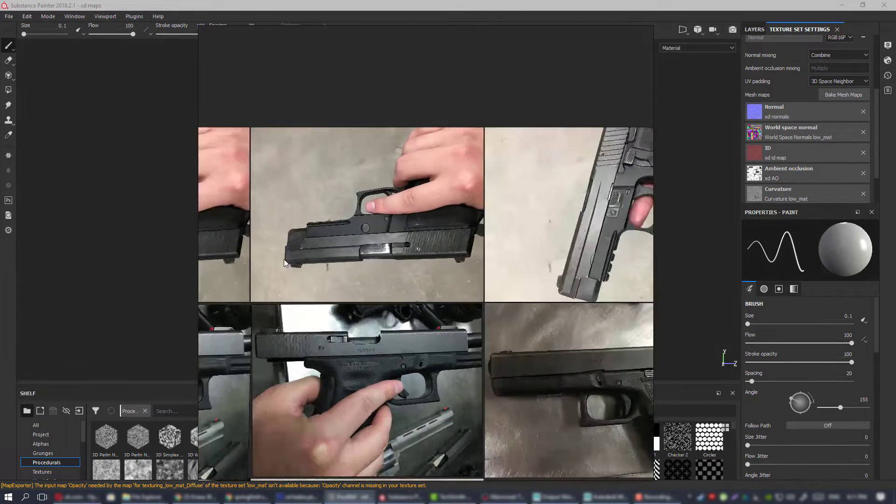
# Inspect the slide, frame and stippled grip of the Glock 9x19 lying on brushed metal.
pyautogui.moveTo(535, 253); pyautogui.dragTo(345, 226, button='middle')
pyautogui.scroll(3, 552, 225)
pyautogui.scroll(1, 562, 212)
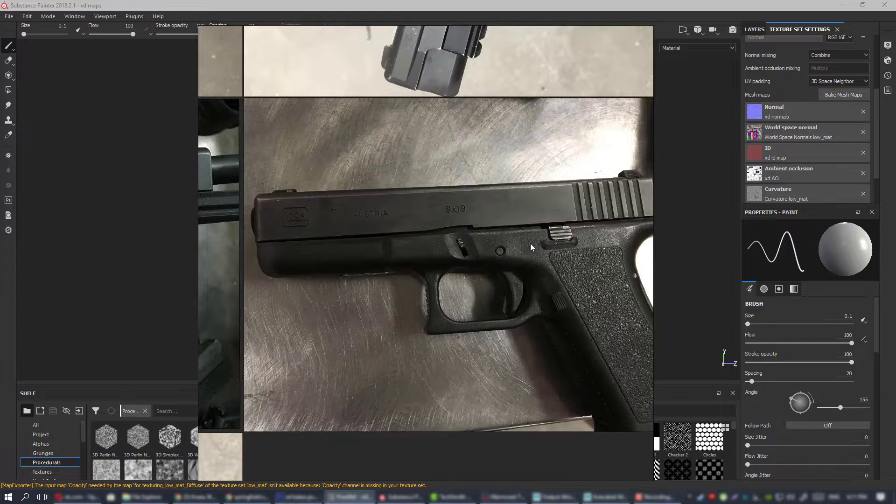
pyautogui.moveTo(530, 246); pyautogui.dragTo(507, 251, button='middle')
pyautogui.moveTo(406, 229); pyautogui.dragTo(341, 218, button='middle')
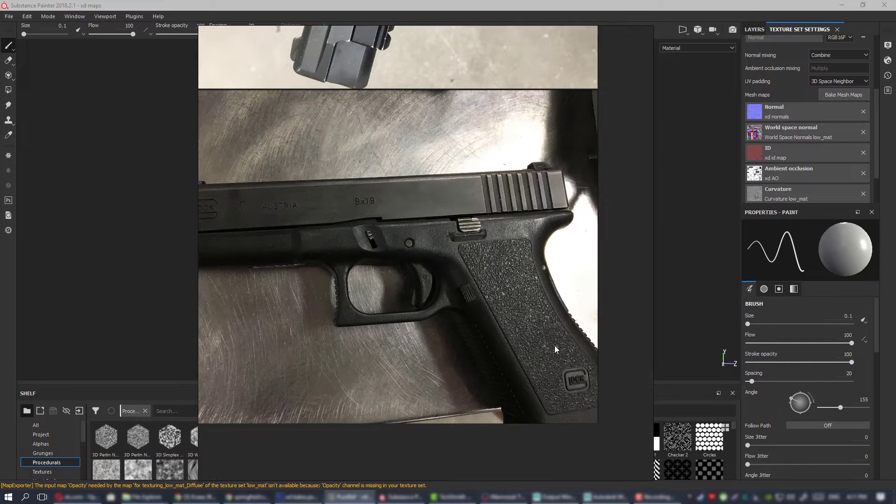
pyautogui.scroll(-2, 542, 327)
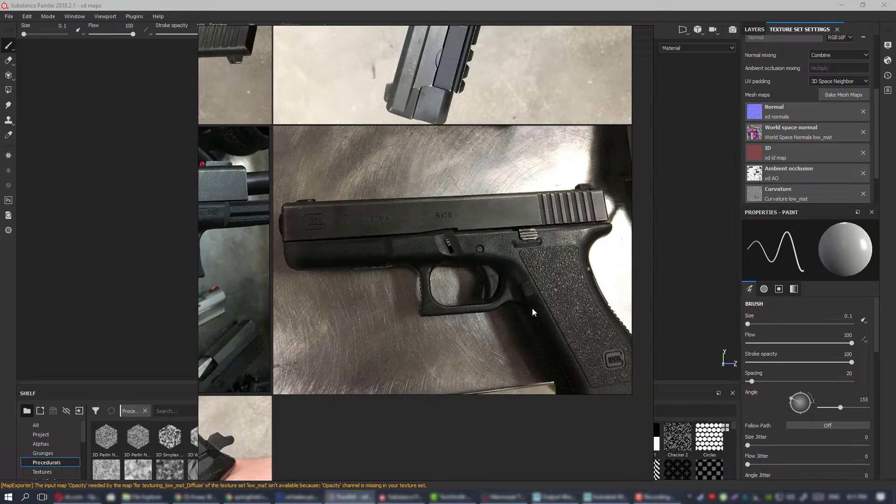
pyautogui.moveTo(429, 277); pyautogui.dragTo(359, 308, button='middle')
# Review the remaining handheld pistol photos beside the Glock on brushed metal.
pyautogui.moveTo(229, 297); pyautogui.dragTo(537, 271, button='middle')
pyautogui.moveTo(286, 272); pyautogui.dragTo(675, 268, button='middle')
pyautogui.moveTo(411, 269); pyautogui.dragTo(655, 223, button='middle')
pyautogui.scroll(-3, 511, 269)
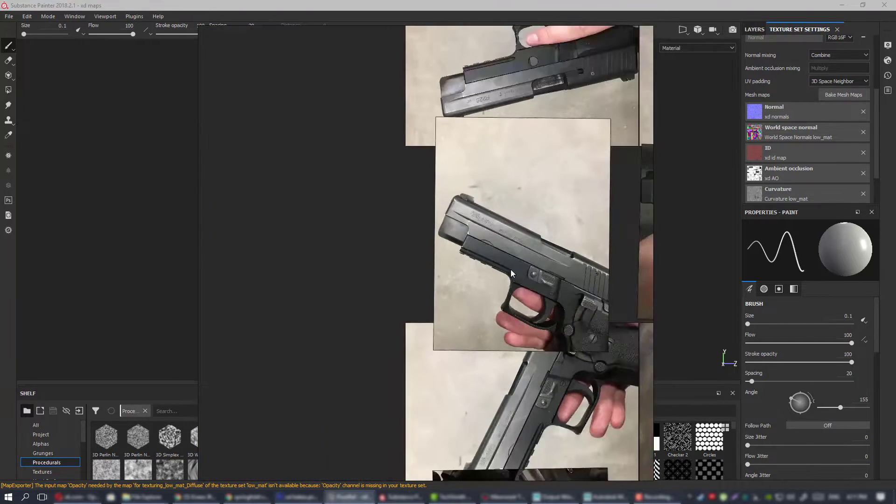
pyautogui.moveTo(510, 269); pyautogui.dragTo(302, 135, button='middle')
pyautogui.moveTo(437, 283); pyautogui.dragTo(287, 163, button='middle')
# Inspect the edge wear and engraved markings on the Glock 17 slide close-up.
pyautogui.scroll(5, 432, 135)
pyautogui.moveTo(463, 176); pyautogui.dragTo(630, 205, button='middle')
pyautogui.scroll(-5, 496, 182)
pyautogui.moveTo(503, 327); pyautogui.dragTo(495, 259, button='middle')
pyautogui.scroll(4, 494, 260)
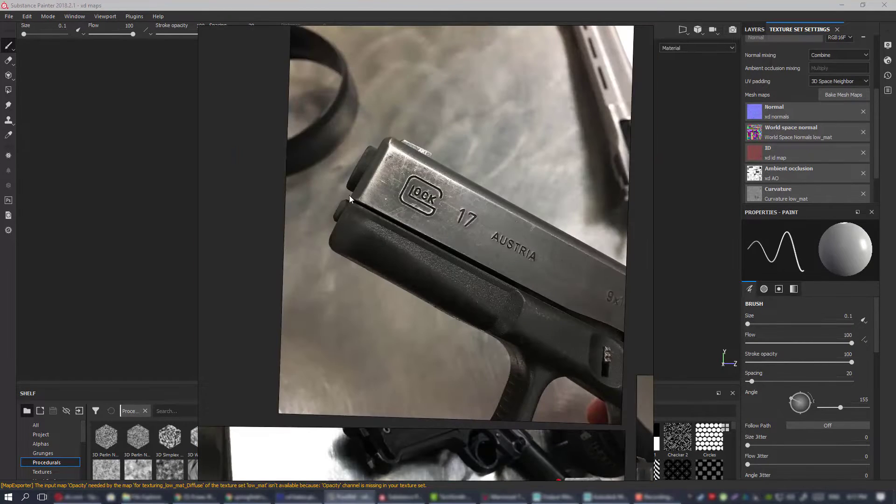
# Review the remaining handheld pistol photos around the Glock 17 close-up and the neighbouring reference groups.
pyautogui.scroll(-5, 437, 234)
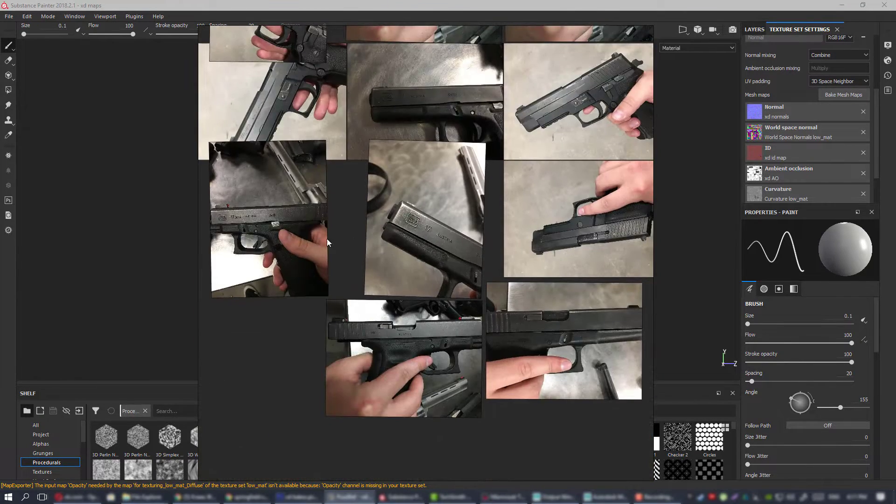
pyautogui.moveTo(600, 237); pyautogui.dragTo(404, 237, button='middle')
pyautogui.scroll(-8, 408, 236)
pyautogui.moveTo(441, 195); pyautogui.dragTo(407, 380, button='middle')
pyautogui.scroll(4, 449, 198)
pyautogui.moveTo(469, 203); pyautogui.dragTo(606, 194, button='middle')
pyautogui.moveTo(537, 274); pyautogui.dragTo(427, 115, button='middle')
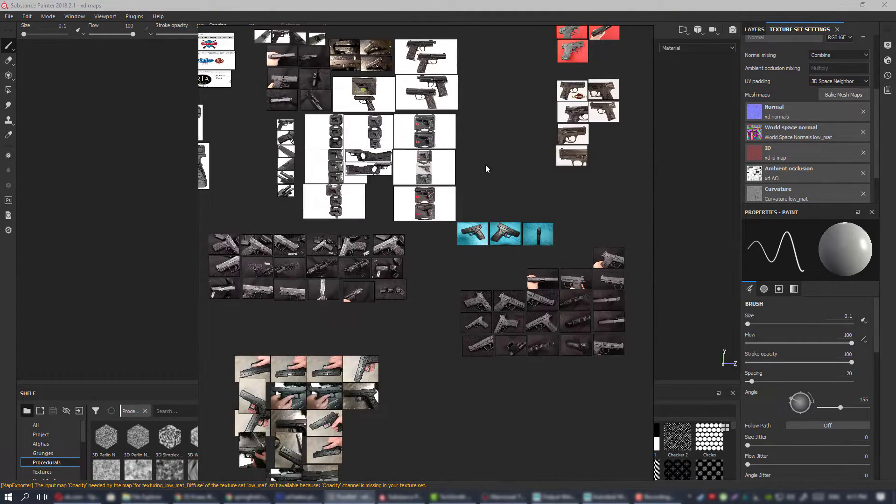
# Examine the Springfield XD Service 4" photos on black cloth, including the slide seen from above.
pyautogui.moveTo(486, 169); pyautogui.dragTo(556, 206, button='middle')
pyautogui.moveTo(424, 125); pyautogui.dragTo(469, 273, button='middle')
pyautogui.moveTo(507, 348); pyautogui.dragTo(463, 73, button='middle')
pyautogui.scroll(4, 461, 292)
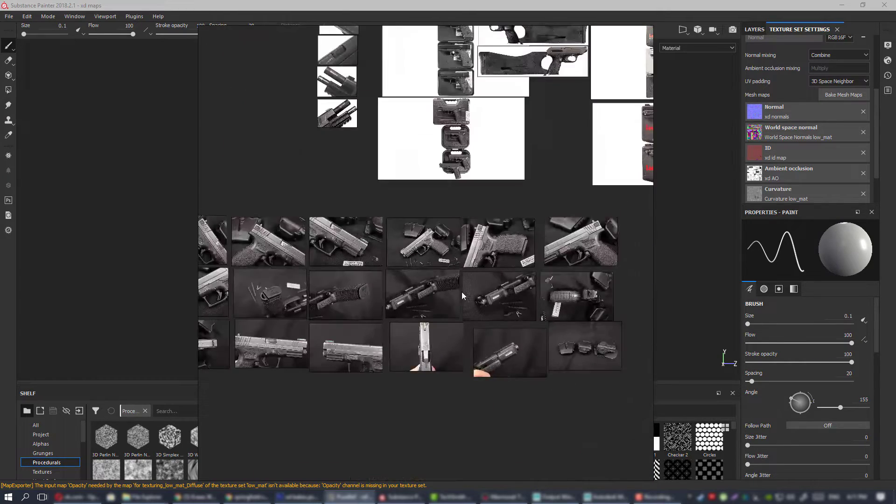
pyautogui.scroll(-4, 461, 294)
pyautogui.scroll(6, 435, 312)
pyautogui.scroll(4, 480, 323)
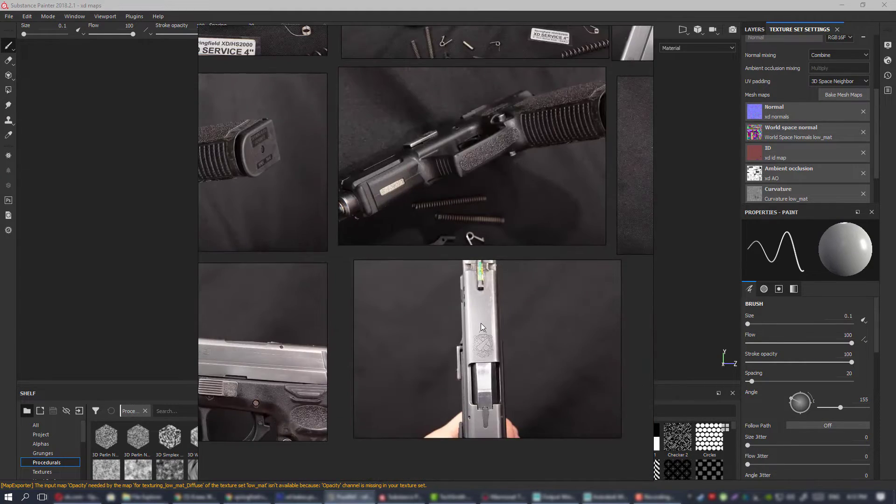
pyautogui.scroll(-7, 480, 323)
pyautogui.moveTo(475, 171); pyautogui.dragTo(467, 316, button='middle')
pyautogui.scroll(1, 467, 316)
pyautogui.scroll(-3, 469, 341)
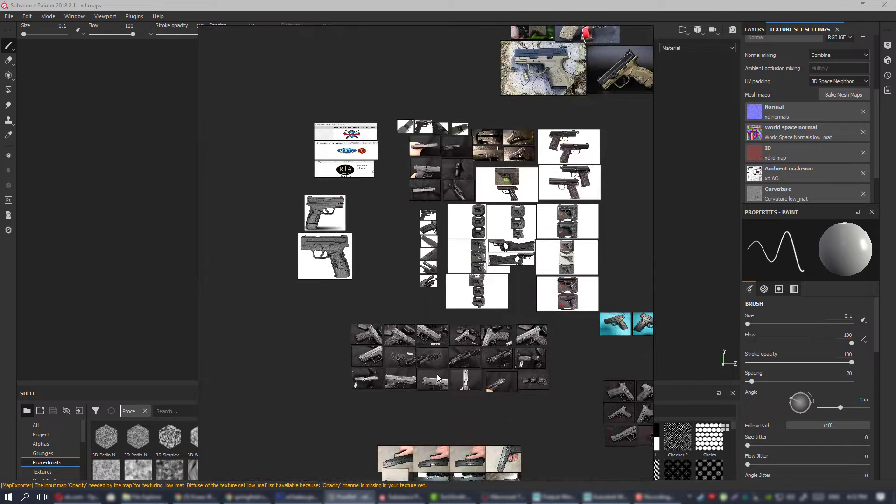
# Inspect the XD Service frame close-ups for muzzle, dust cover, trigger guard stippling and ribbed grip texture.
pyautogui.moveTo(455, 365); pyautogui.dragTo(410, 265, button='middle')
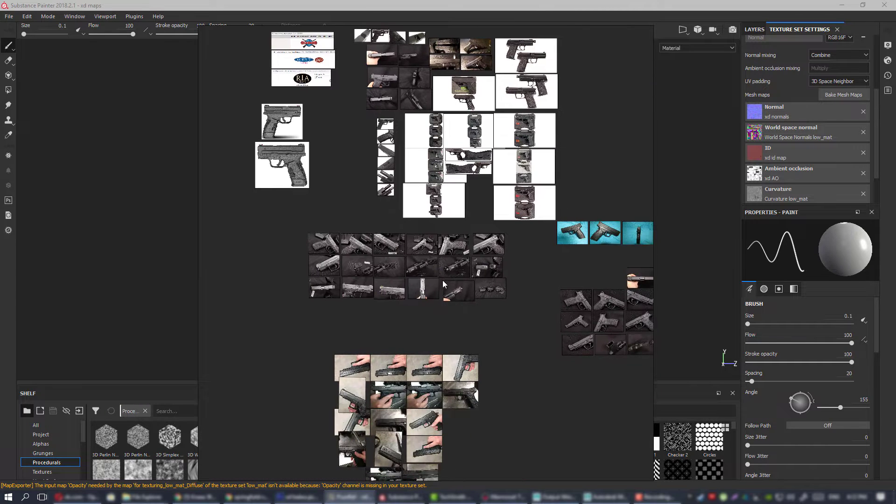
pyautogui.scroll(4, 442, 280)
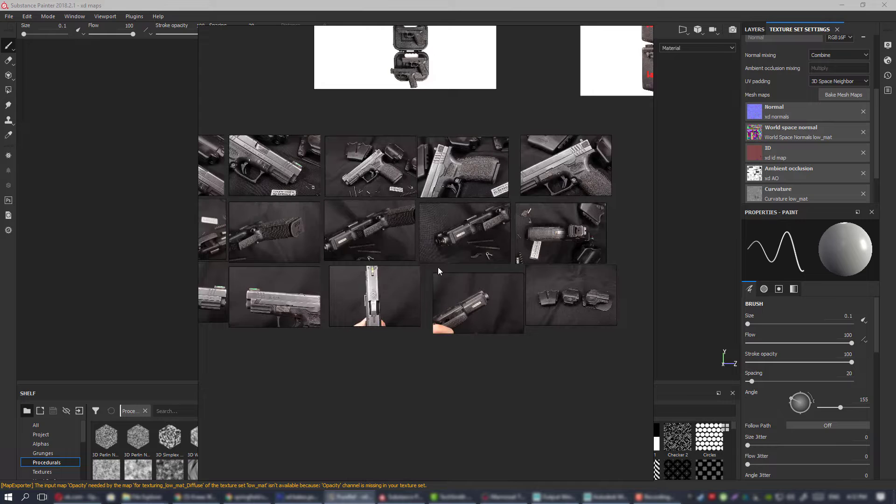
pyautogui.scroll(5, 489, 250)
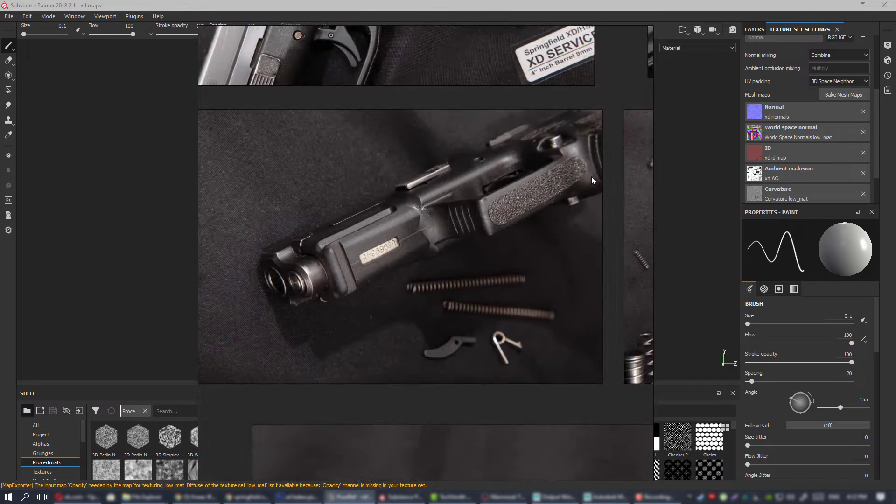
pyautogui.moveTo(315, 225); pyautogui.dragTo(482, 235, button='middle')
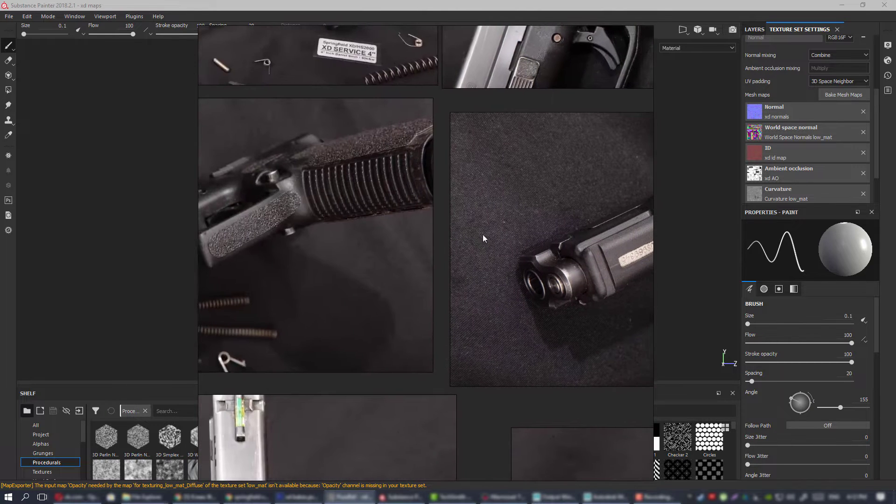
pyautogui.scroll(-5, 455, 226)
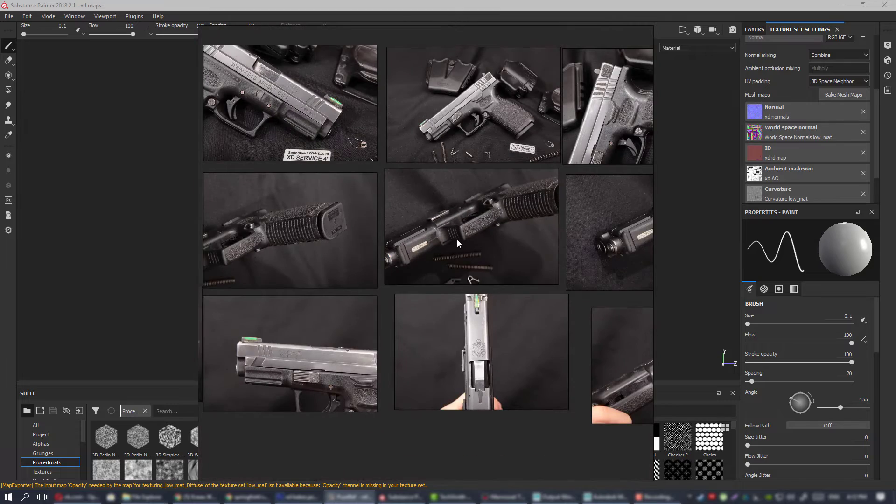
pyautogui.scroll(-3, 457, 240)
# Survey the upper groups of the reference board to find the pistol photos annotated in red.
pyautogui.moveTo(347, 52); pyautogui.dragTo(363, 182, button='middle')
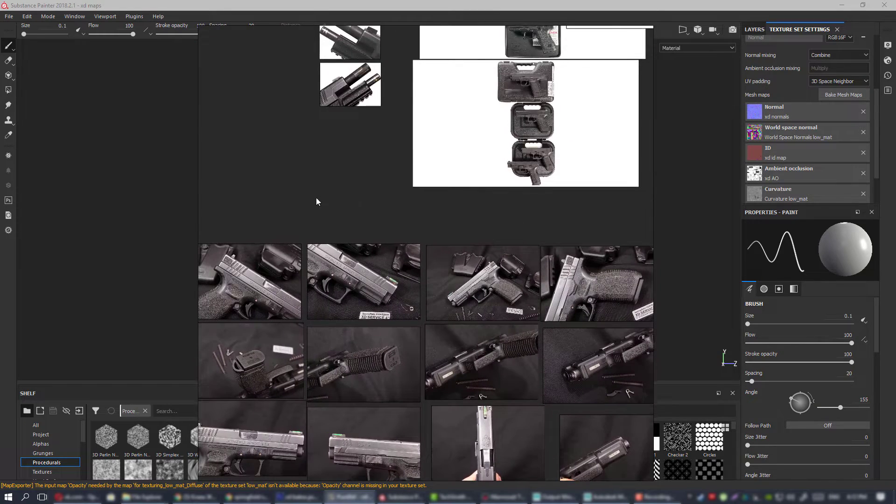
pyautogui.moveTo(313, 142); pyautogui.dragTo(415, 284, button='middle')
pyautogui.scroll(-3, 415, 284)
pyautogui.moveTo(344, 138); pyautogui.dragTo(436, 340, button='middle')
pyautogui.moveTo(408, 32); pyautogui.dragTo(449, 209, button='middle')
pyautogui.scroll(-1, 449, 209)
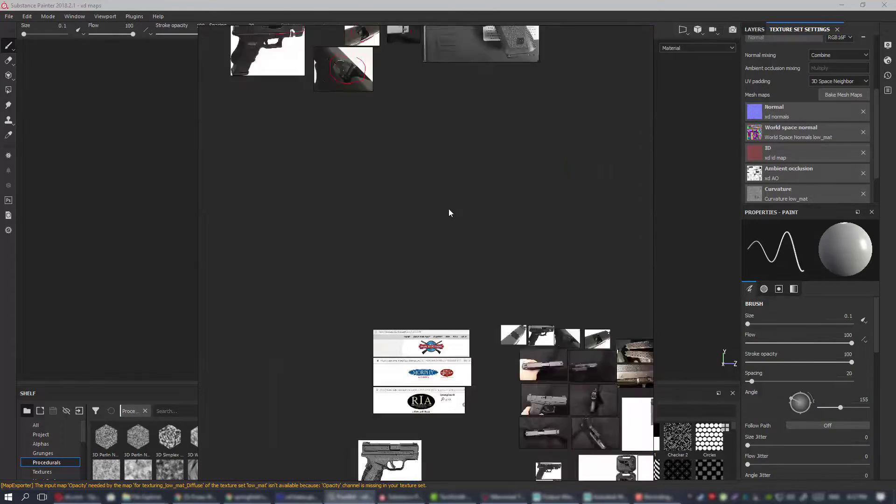
pyautogui.scroll(-3, 448, 209)
pyautogui.moveTo(479, 341); pyautogui.dragTo(369, 375, button='middle')
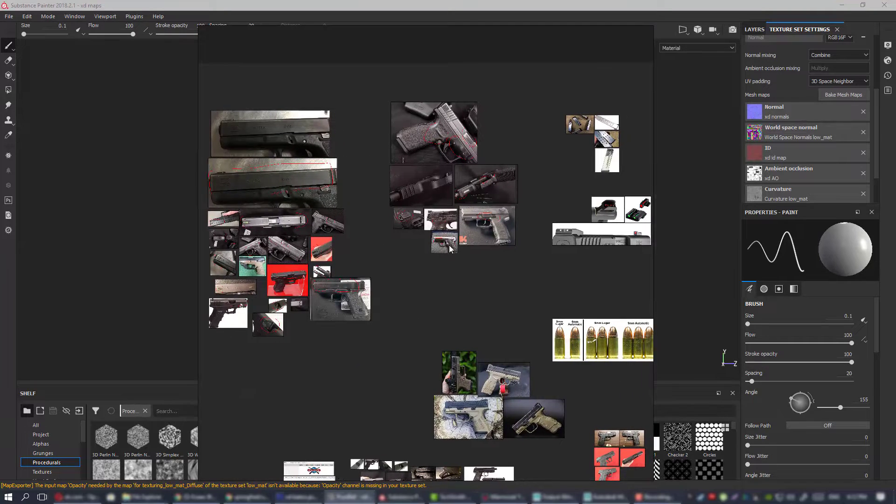
pyautogui.moveTo(468, 246); pyautogui.dragTo(599, 206, button='middle')
# Compare the plain and red-outlined Glock 17 photos with the smaller annotated pistol images below them.
pyautogui.scroll(5, 507, 125)
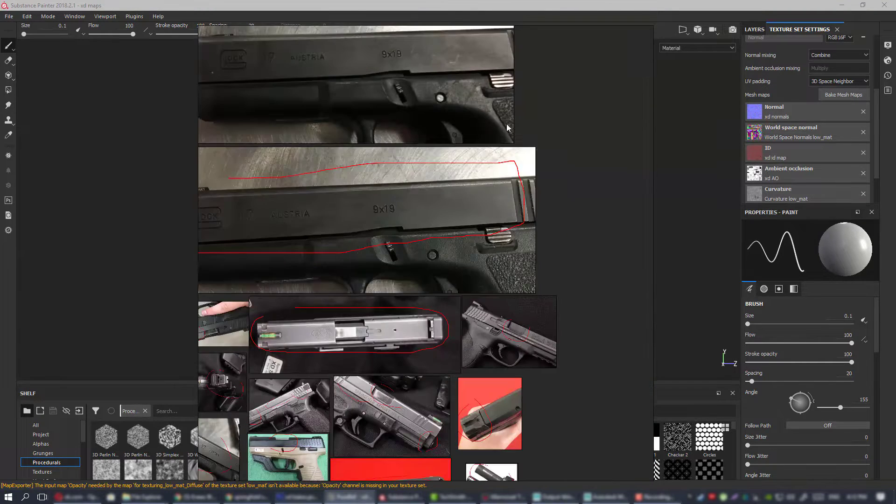
pyautogui.moveTo(485, 116); pyautogui.dragTo(561, 202, button='middle')
pyautogui.scroll(-3, 561, 203)
pyautogui.moveTo(583, 290); pyautogui.dragTo(510, 164, button='middle')
pyautogui.scroll(3, 509, 164)
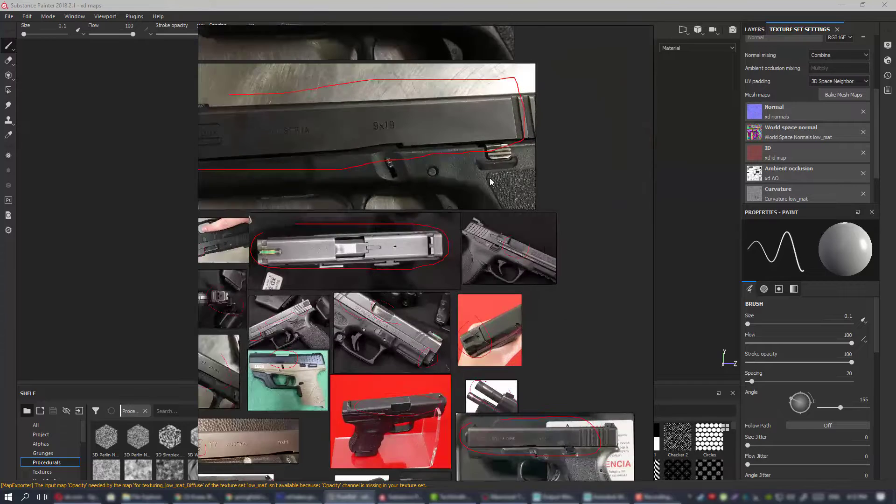
pyautogui.scroll(4, 382, 212)
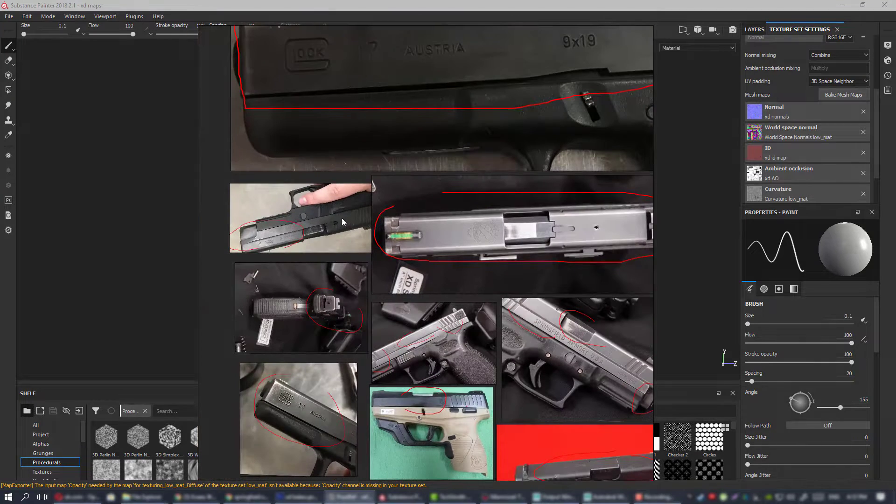
pyautogui.scroll(-3, 322, 225)
pyautogui.moveTo(502, 100); pyautogui.dragTo(488, 239, button='middle')
pyautogui.scroll(2, 488, 240)
pyautogui.scroll(-2, 485, 240)
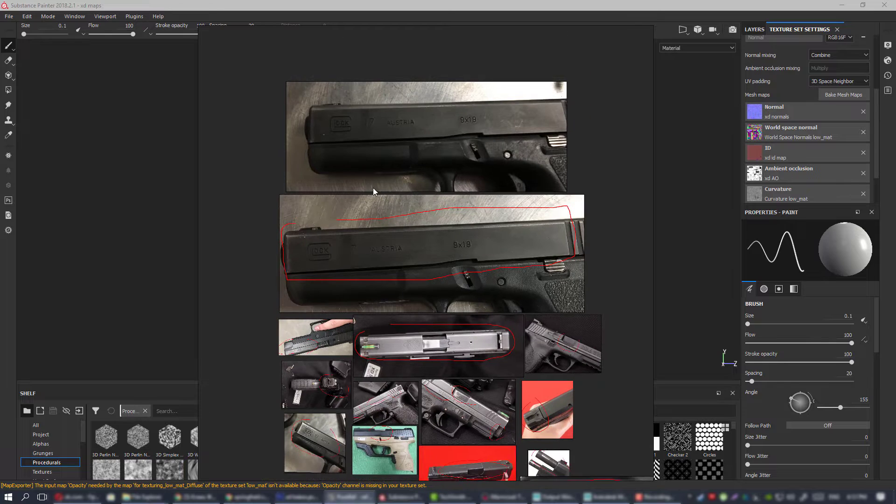
pyautogui.scroll(-2, 424, 203)
pyautogui.scroll(4, 401, 203)
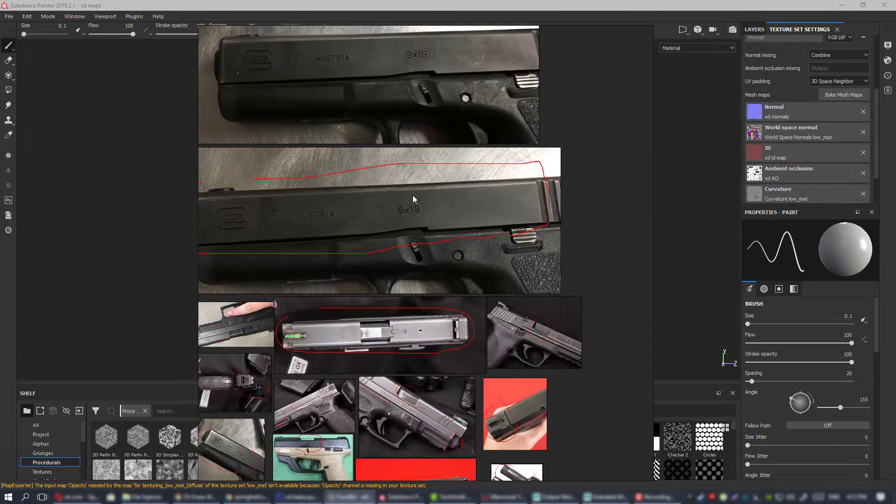
# Examine the Glock 17 slide's surface finish inside the red outline on the brushed metal photo.
pyautogui.moveTo(468, 247); pyautogui.dragTo(530, 247, button='middle')
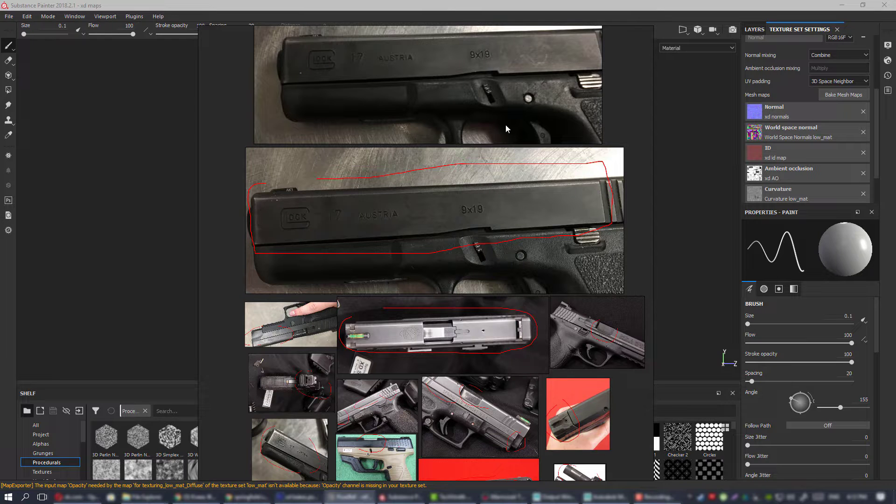
pyautogui.moveTo(499, 213); pyautogui.dragTo(487, 211, button='middle')
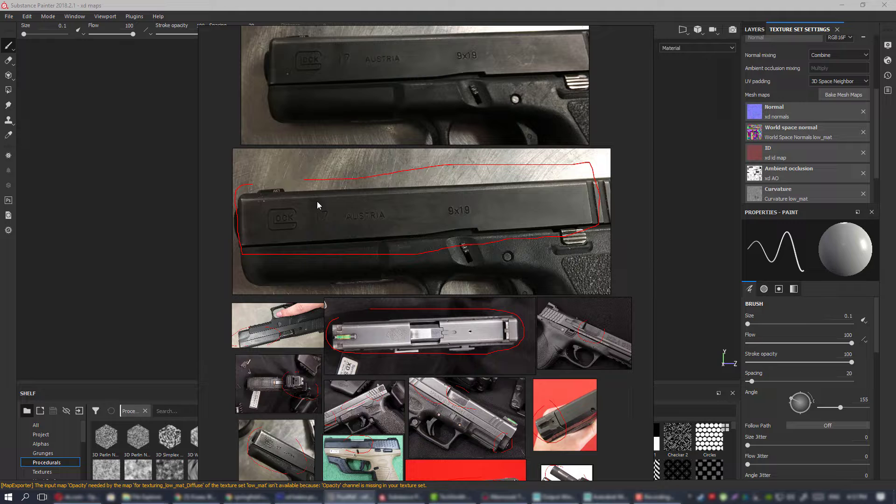
pyautogui.moveTo(437, 230)
pyautogui.mouseDown(button='middle')
pyautogui.moveTo(472, 228)
pyautogui.moveTo(429, 219)
pyautogui.mouseUp(button='middle')
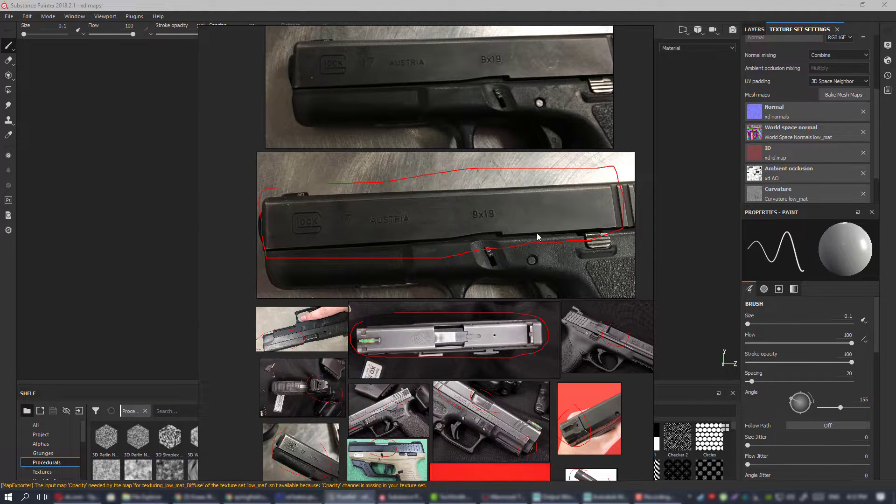
pyautogui.moveTo(524, 253); pyautogui.dragTo(459, 276, button='middle')
pyautogui.moveTo(452, 246); pyautogui.dragTo(496, 220, button='middle')
pyautogui.scroll(-1, 486, 228)
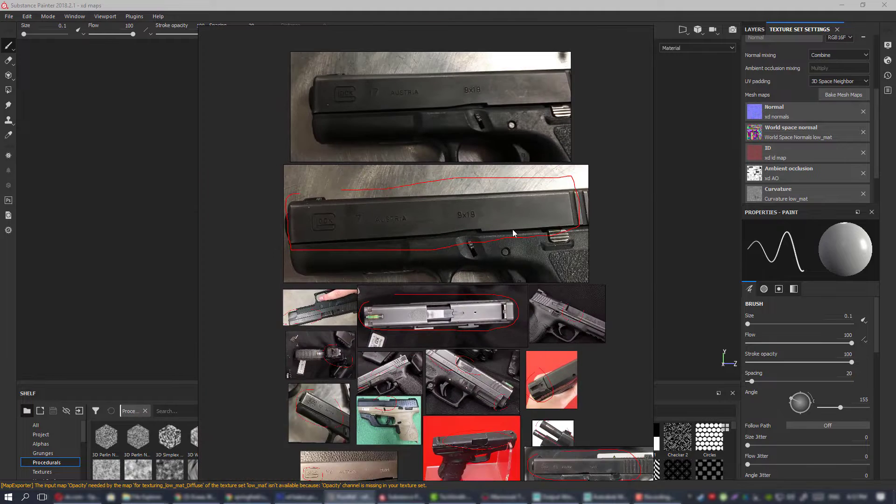
pyautogui.scroll(2, 446, 215)
pyautogui.moveTo(313, 229); pyautogui.dragTo(350, 217, button='middle')
pyautogui.scroll(2, 333, 203)
pyautogui.moveTo(489, 196); pyautogui.dragTo(548, 212, button='middle')
pyautogui.scroll(-2, 546, 212)
pyautogui.moveTo(539, 260); pyautogui.dragTo(459, 181, button='middle')
# Inspect the red-circled top view of the XD slide along its edges, sight, crest and ejection port.
pyautogui.scroll(2, 404, 208)
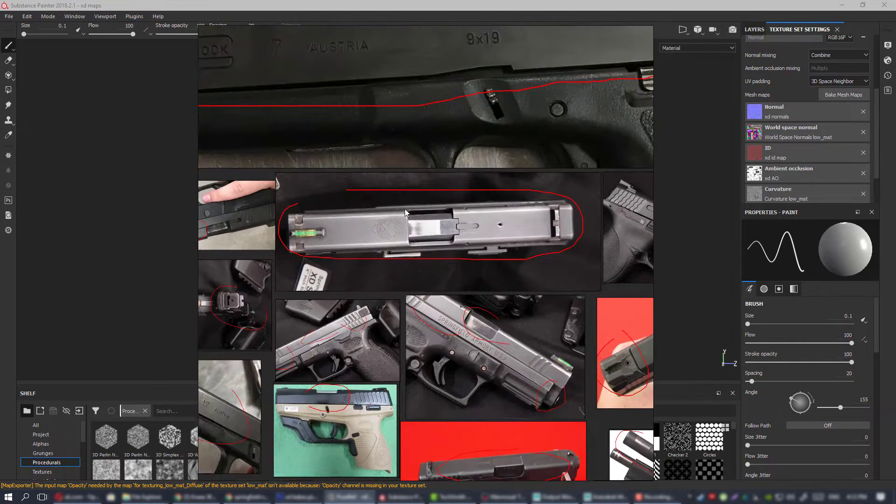
pyautogui.moveTo(483, 229)
pyautogui.mouseDown(button='middle')
pyautogui.moveTo(530, 216)
pyautogui.moveTo(488, 212)
pyautogui.mouseUp(button='middle')
pyautogui.scroll(3, 530, 217)
pyautogui.scroll(-1, 493, 194)
pyautogui.moveTo(408, 271); pyautogui.dragTo(558, 260, button='middle')
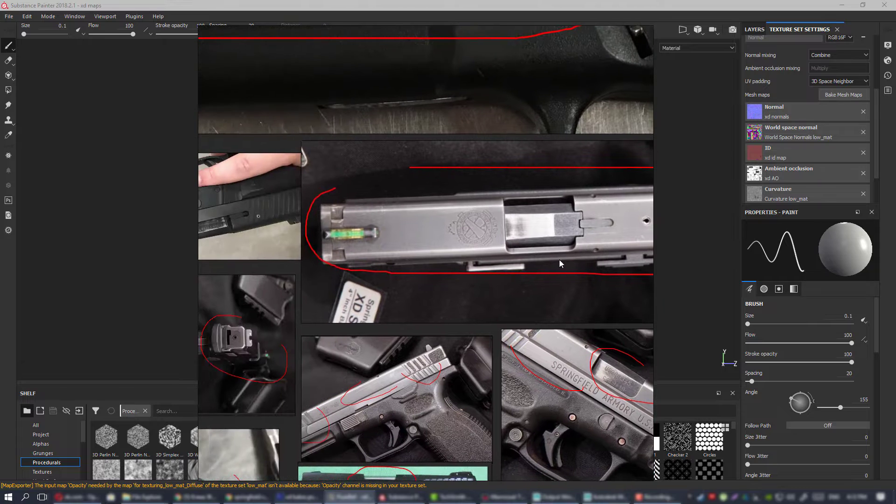
pyautogui.scroll(2, 359, 240)
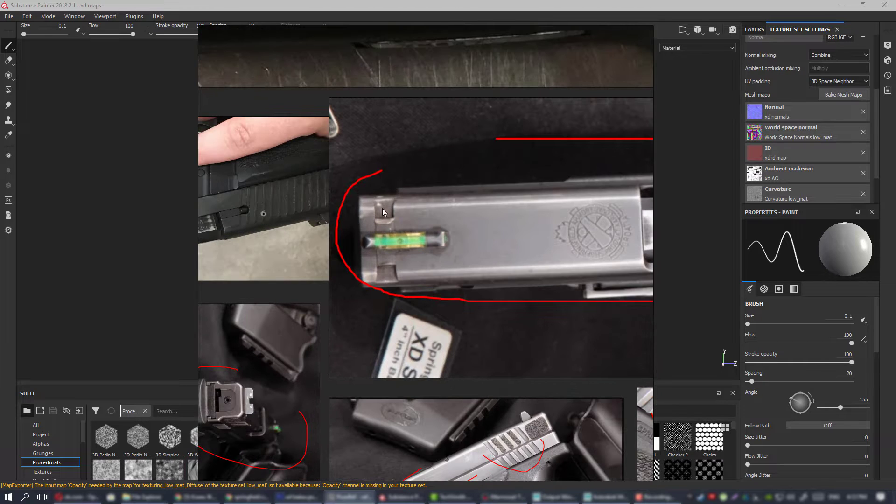
pyautogui.moveTo(453, 256); pyautogui.dragTo(272, 255, button='middle')
pyautogui.moveTo(497, 218); pyautogui.dragTo(385, 219, button='middle')
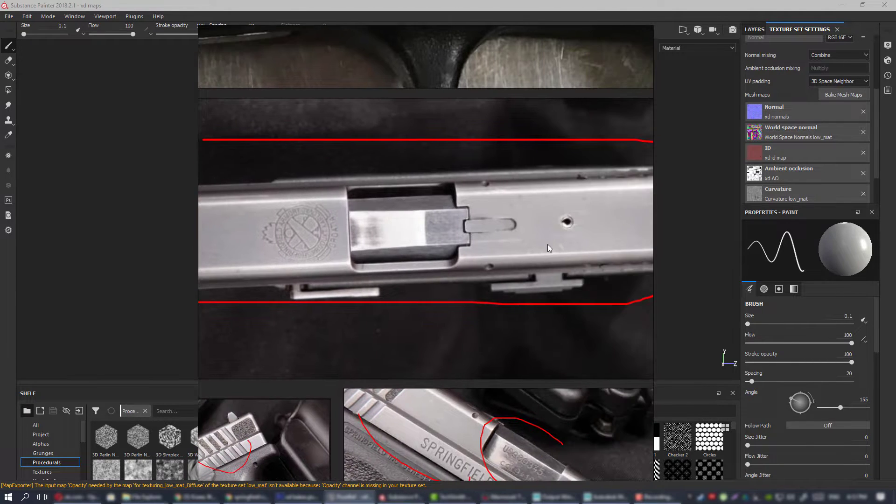
pyautogui.moveTo(547, 244); pyautogui.dragTo(383, 256, button='middle')
pyautogui.scroll(-4, 572, 231)
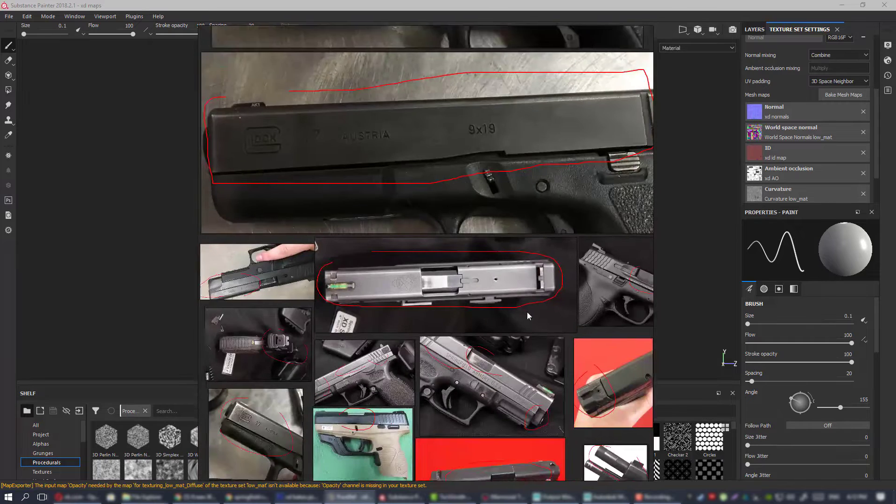
# Inspect scratches, edge wear and engraved markings on the slide in the outlined and plain Glock 17 photos.
pyautogui.scroll(5, 513, 242)
pyautogui.scroll(2, 419, 200)
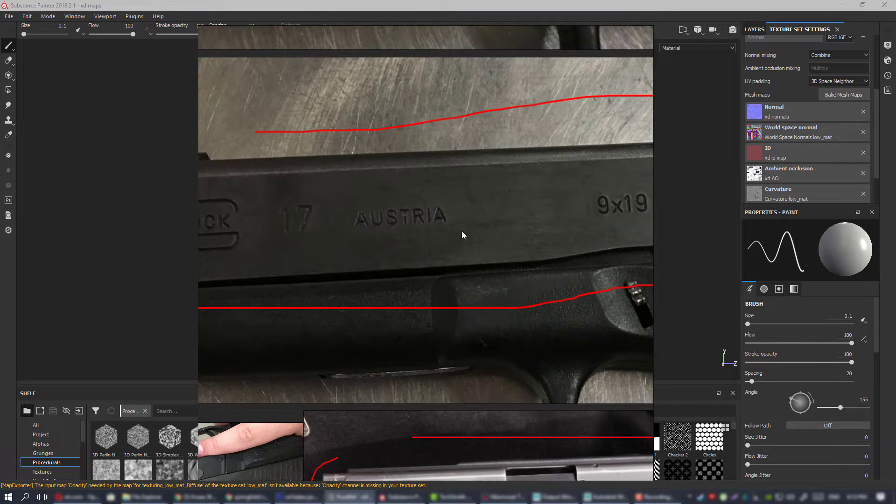
pyautogui.moveTo(607, 222)
pyautogui.mouseDown(button='middle')
pyautogui.moveTo(364, 227)
pyautogui.moveTo(385, 239)
pyautogui.mouseUp(button='middle')
pyautogui.scroll(-1, 384, 241)
pyautogui.moveTo(313, 211); pyautogui.dragTo(461, 237, button='middle')
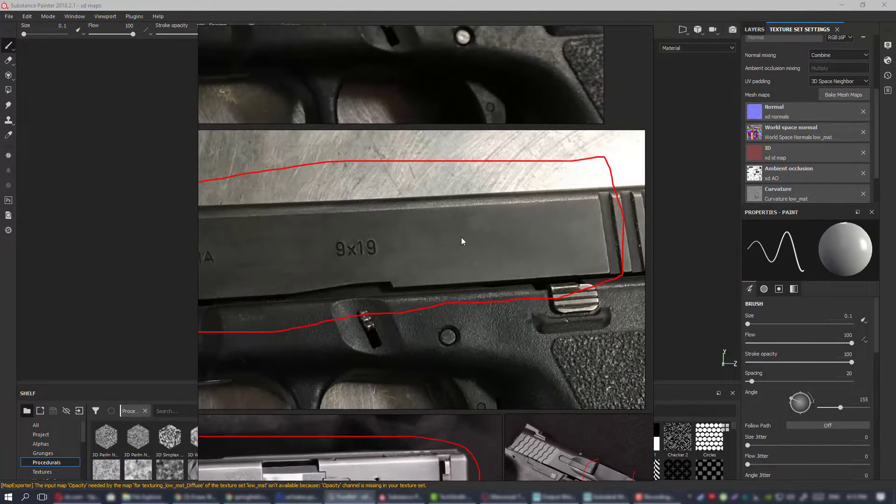
pyautogui.scroll(-3, 499, 240)
pyautogui.scroll(2, 499, 241)
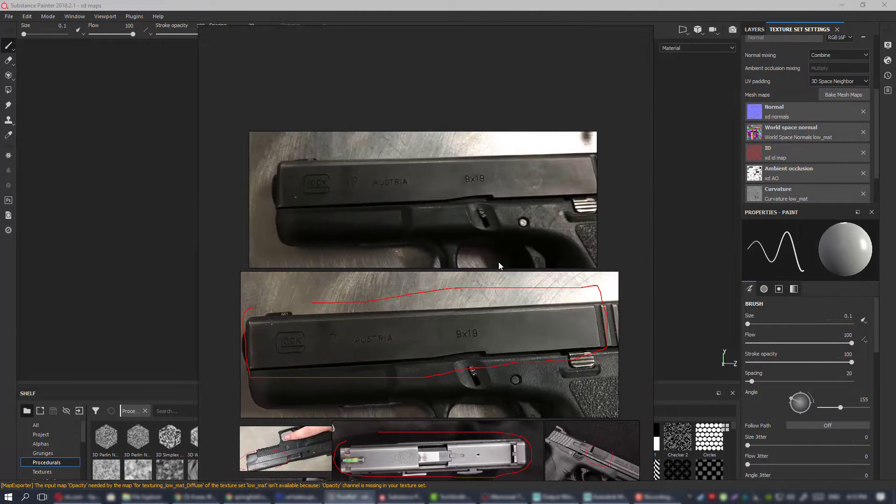
pyautogui.scroll(3, 483, 214)
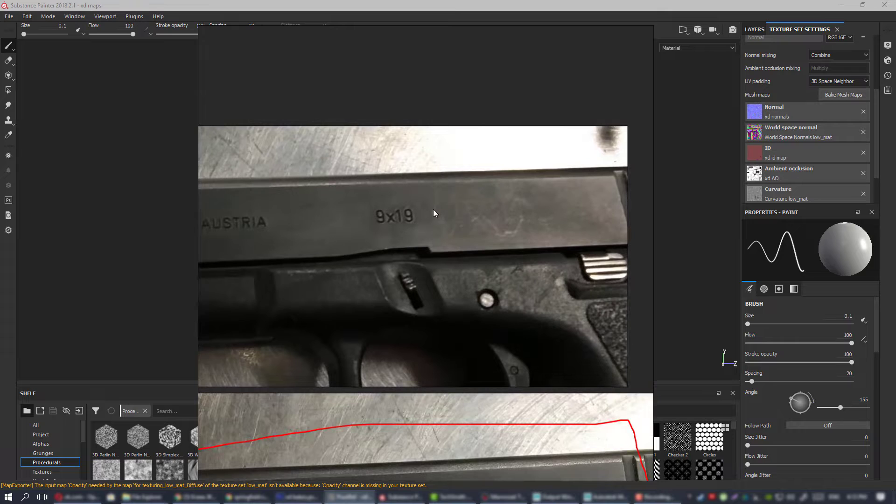
pyautogui.moveTo(379, 214); pyautogui.dragTo(540, 209, button='middle')
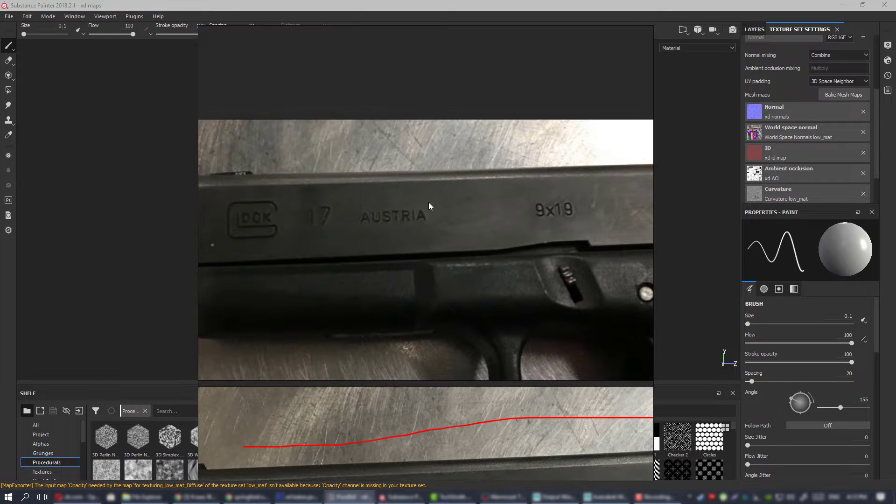
pyautogui.moveTo(485, 210); pyautogui.dragTo(356, 225, button='middle')
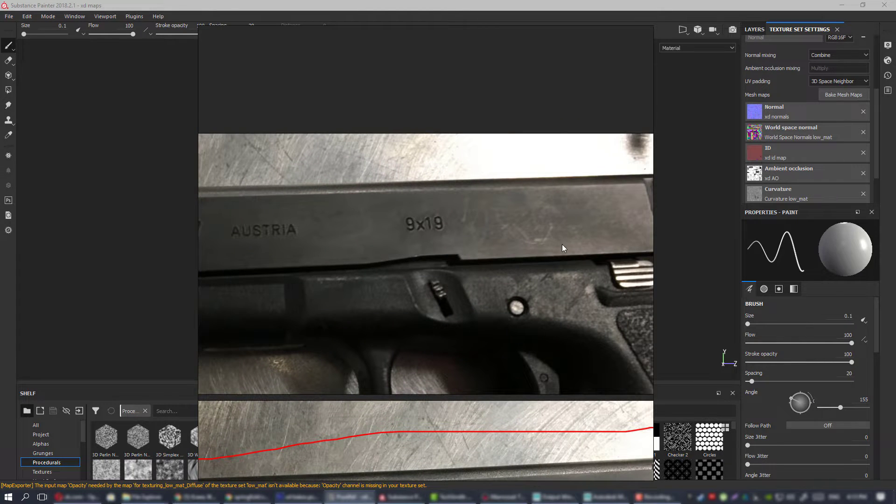
# Inspect the red-circled front section of the P226 slide in the handheld photo.
pyautogui.scroll(-4, 547, 194)
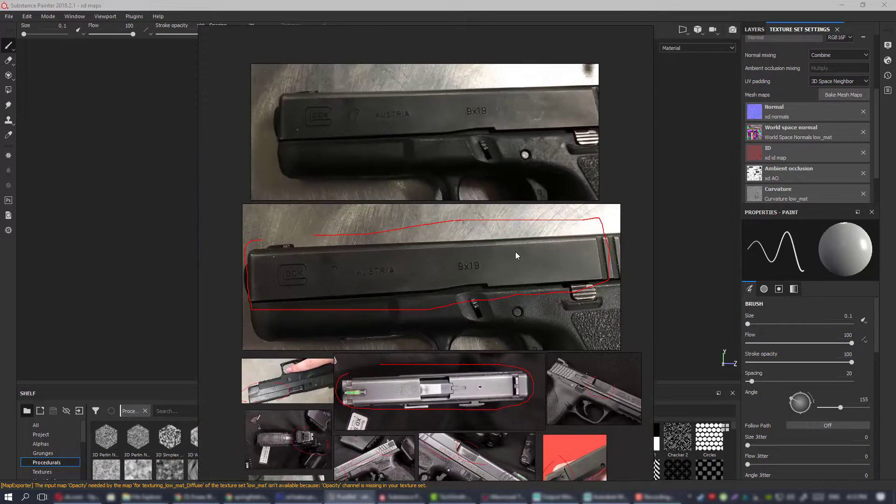
pyautogui.moveTo(480, 362)
pyautogui.mouseDown(button='middle')
pyautogui.moveTo(489, 241)
pyautogui.moveTo(534, 187)
pyautogui.mouseUp(button='middle')
pyautogui.scroll(3, 415, 213)
pyautogui.moveTo(426, 206); pyautogui.dragTo(496, 186, button='middle')
pyautogui.scroll(2, 345, 210)
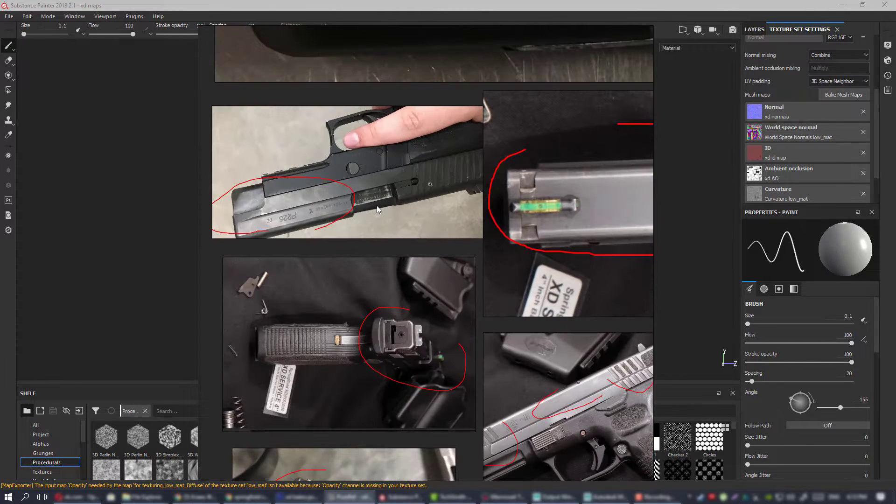
pyautogui.moveTo(367, 201); pyautogui.dragTo(362, 211, button='middle')
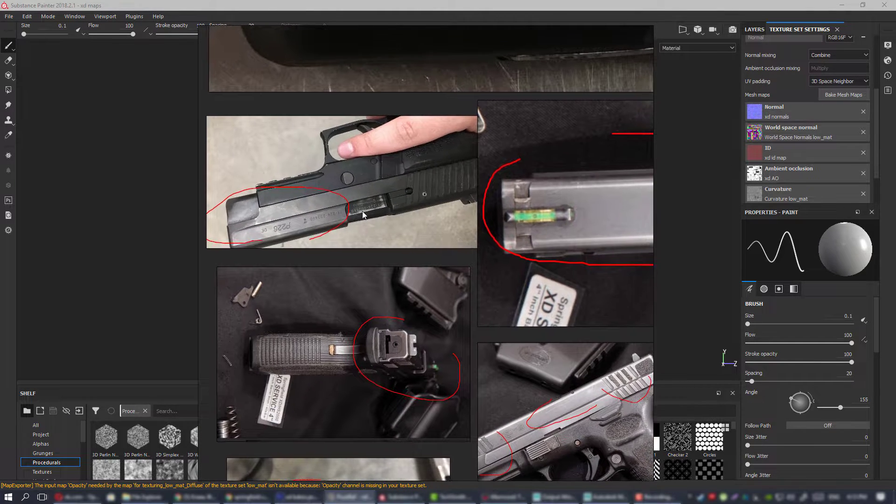
# Inspect the red-circled muzzle end of the handheld pistol photographed against the red background.
pyautogui.scroll(3, 319, 198)
pyautogui.scroll(-3, 337, 197)
pyautogui.moveTo(461, 202); pyautogui.dragTo(262, 224, button='middle')
pyautogui.moveTo(494, 255); pyautogui.dragTo(378, 255, button='middle')
pyautogui.scroll(-2, 494, 252)
pyautogui.moveTo(564, 252); pyautogui.dragTo(350, 248, button='middle')
pyautogui.moveTo(526, 261); pyautogui.dragTo(438, 284, button='middle')
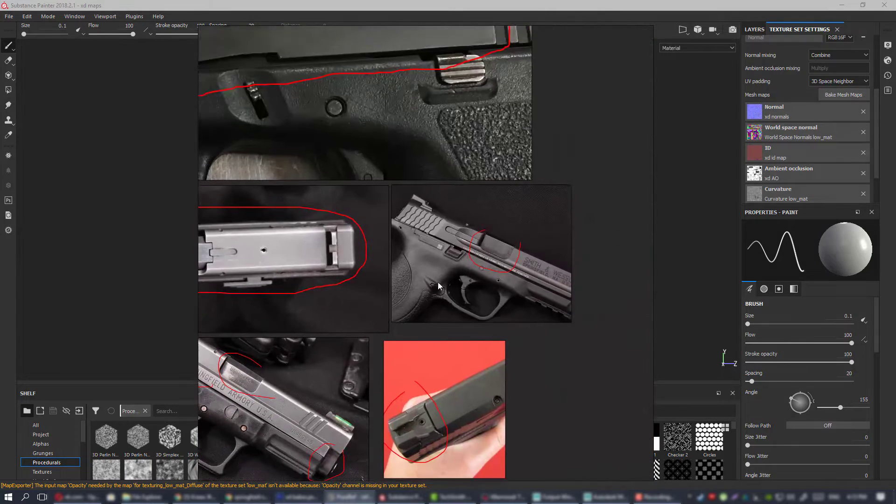
pyautogui.moveTo(455, 177); pyautogui.dragTo(491, 42, button='middle')
pyautogui.scroll(3, 456, 294)
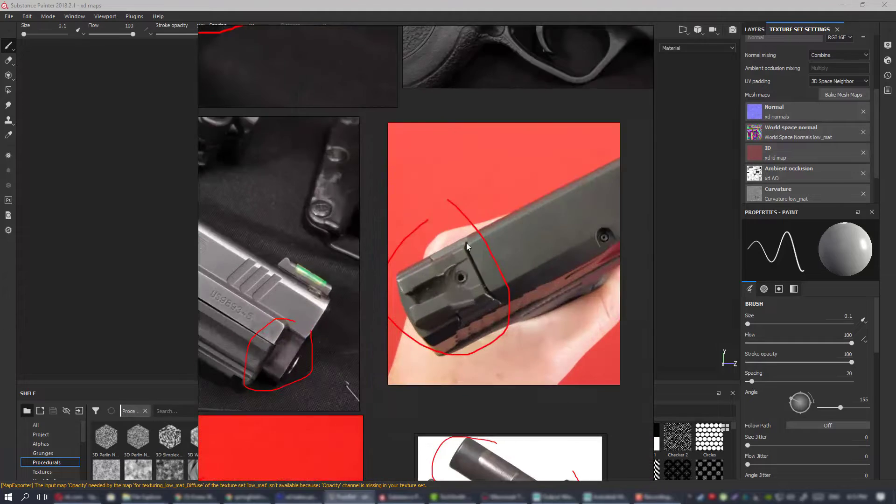
# Check the circled muzzle area on the Springfield Armory photo and compare it with the surrounding slide references.
pyautogui.moveTo(224, 305); pyautogui.dragTo(449, 290, button='middle')
pyautogui.scroll(-3, 450, 289)
pyautogui.moveTo(345, 272)
pyautogui.mouseDown(button='middle')
pyautogui.moveTo(463, 287)
pyautogui.moveTo(488, 278)
pyautogui.mouseUp(button='middle')
pyautogui.moveTo(432, 171); pyautogui.dragTo(391, 283, button='middle')
pyautogui.scroll(-2, 391, 283)
pyautogui.moveTo(430, 254); pyautogui.dragTo(372, 285, button='middle')
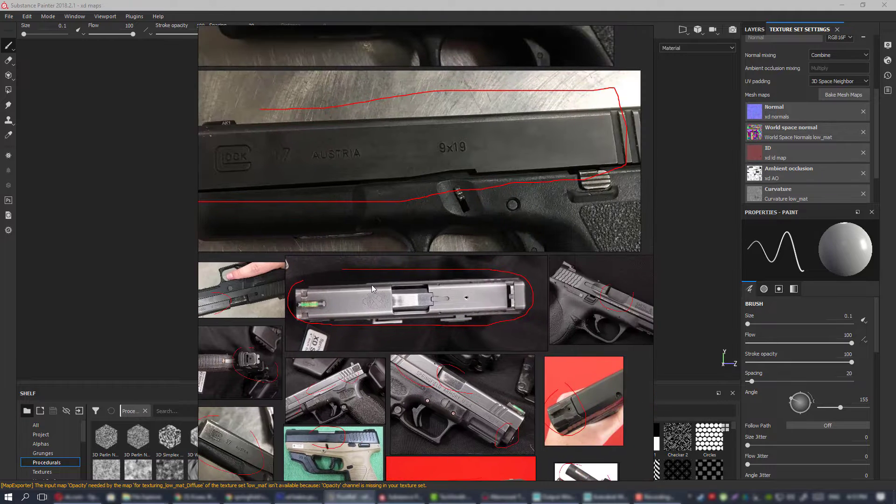
pyautogui.moveTo(476, 231); pyautogui.dragTo(414, 343, button='middle')
pyautogui.scroll(-2, 413, 344)
pyautogui.moveTo(353, 416); pyautogui.dragTo(409, 257, button='middle')
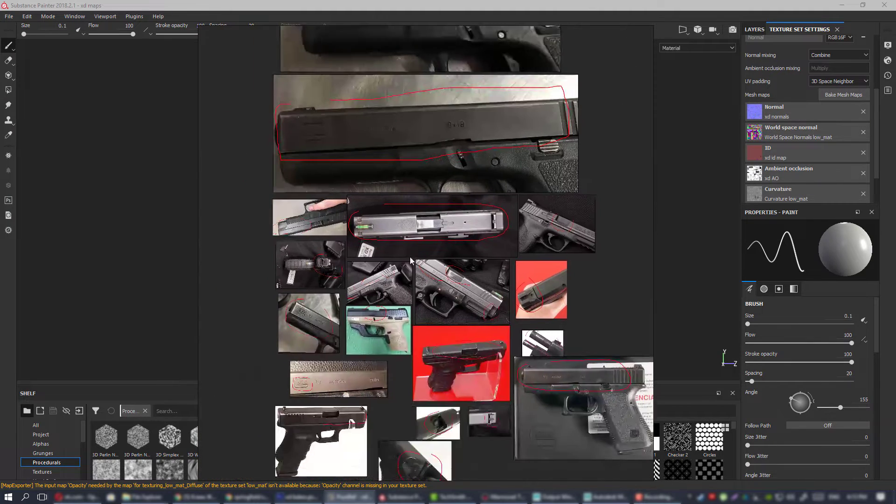
# Survey the whole group of annotated slide photos, comparing surface finish and edge wear between the pistols.
pyautogui.scroll(2, 410, 257)
pyautogui.moveTo(302, 289); pyautogui.dragTo(454, 242, button='middle')
pyautogui.scroll(3, 453, 242)
pyautogui.scroll(-4, 434, 212)
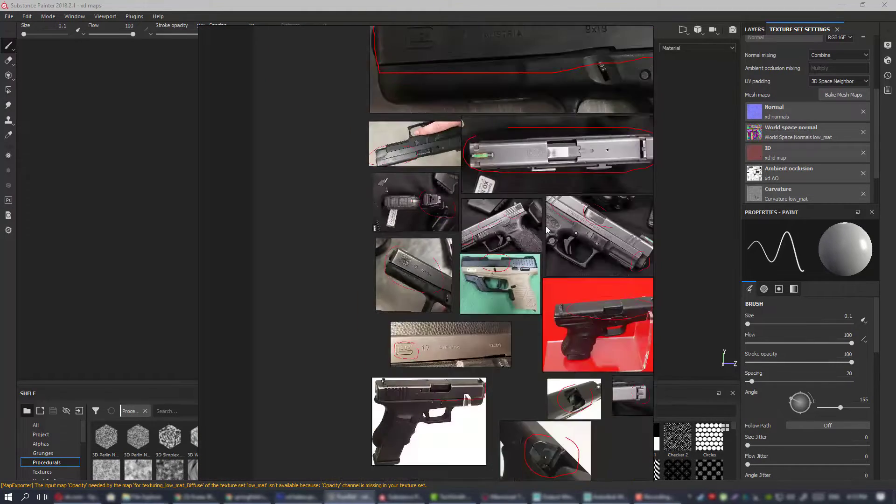
pyautogui.moveTo(612, 224)
pyautogui.mouseDown(button='middle')
pyautogui.moveTo(480, 206)
pyautogui.moveTo(440, 246)
pyautogui.mouseUp(button='middle')
pyautogui.scroll(-3, 483, 206)
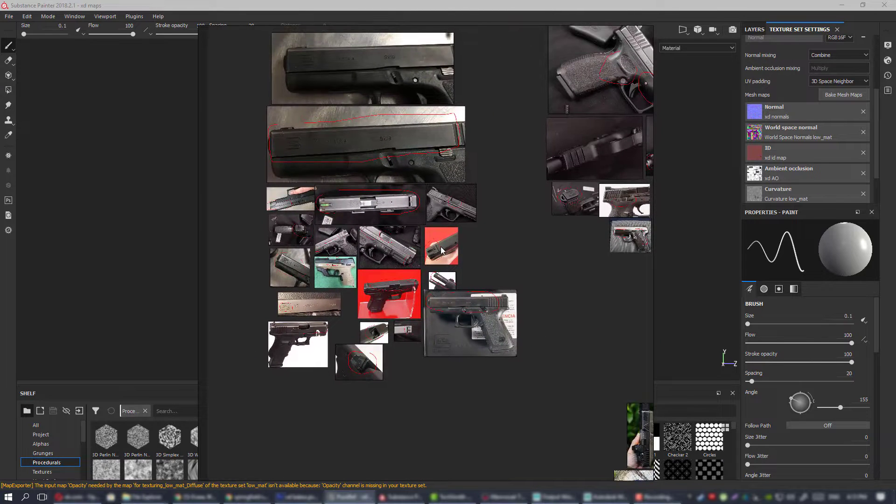
pyautogui.scroll(-2, 441, 247)
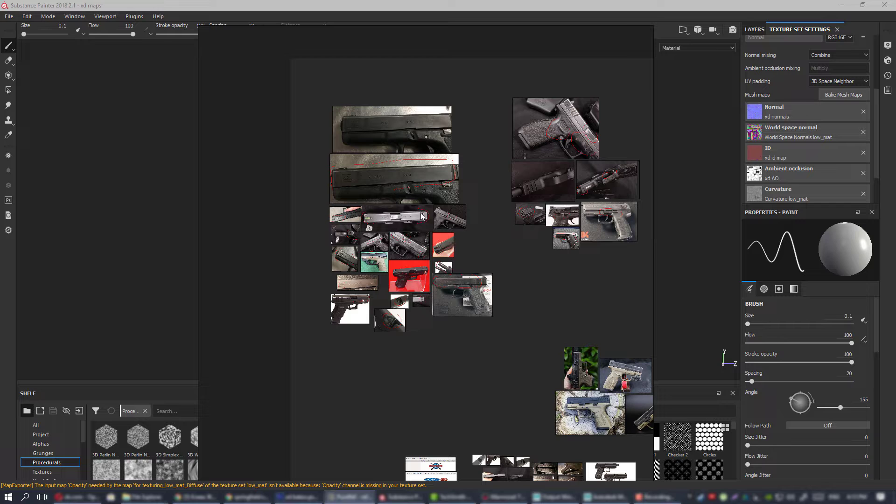
pyautogui.scroll(4, 440, 222)
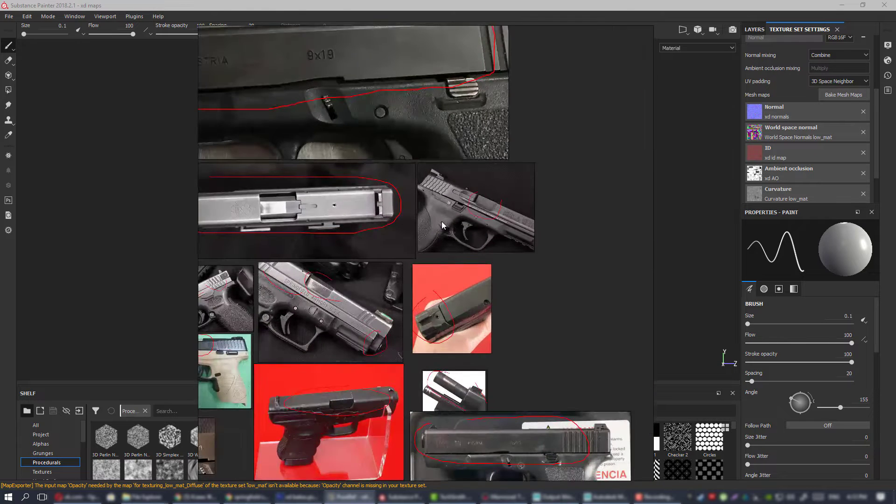
pyautogui.scroll(-3, 441, 223)
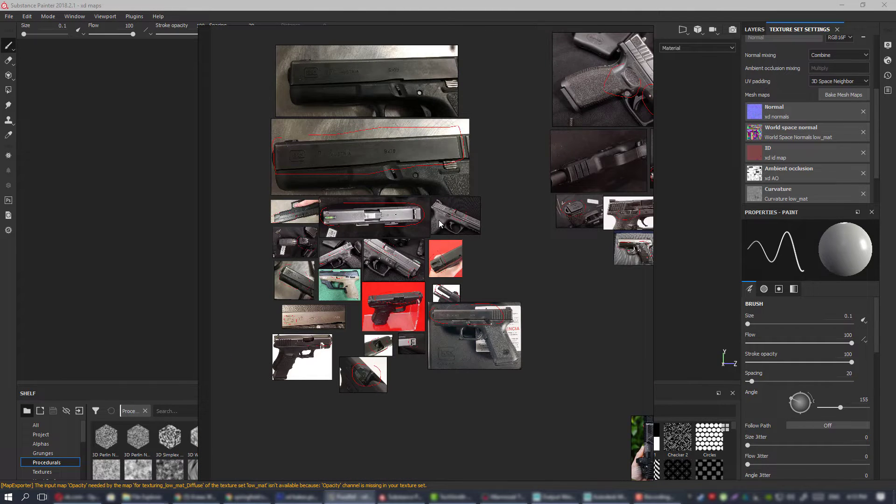
pyautogui.scroll(2, 441, 222)
pyautogui.scroll(-2, 446, 218)
pyautogui.moveTo(421, 218)
pyautogui.mouseDown(button='middle')
pyautogui.moveTo(491, 244)
pyautogui.moveTo(445, 254)
pyautogui.moveTo(521, 215)
pyautogui.mouseUp(button='middle')
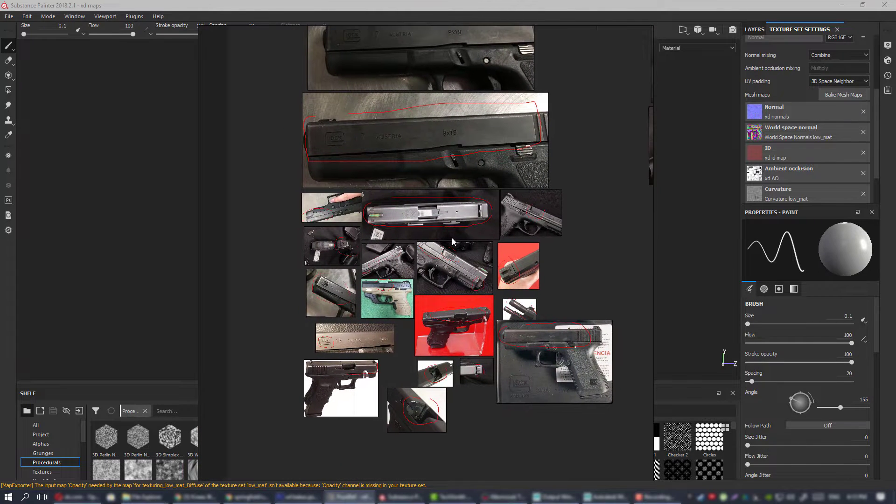
pyautogui.scroll(5, 476, 256)
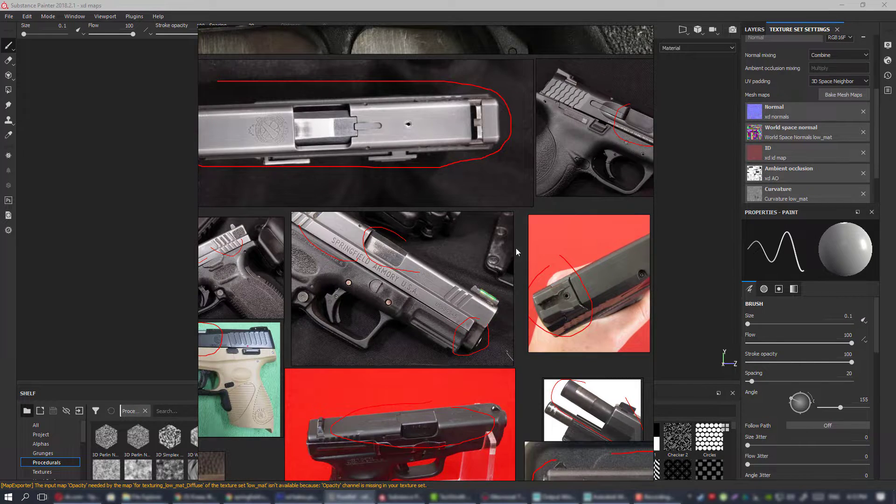
pyautogui.scroll(-3, 488, 255)
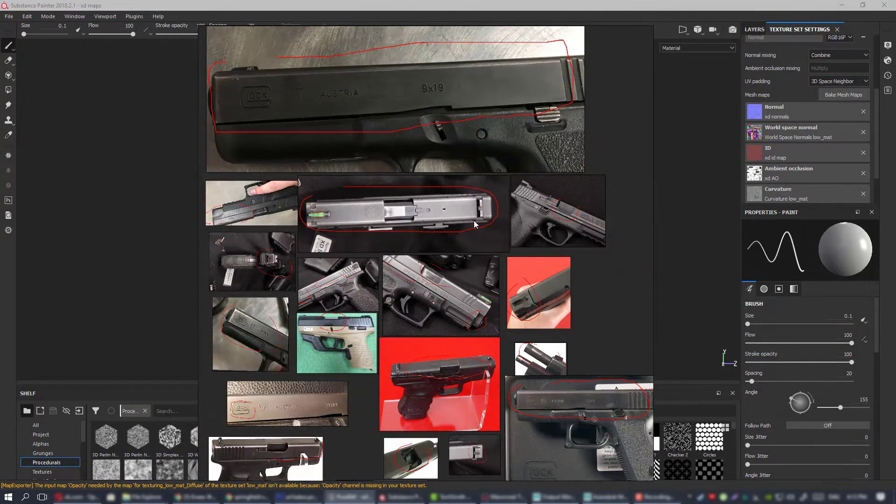
# Inspect the red-circled ejection port area on the Smith & Wesson slide.
pyautogui.scroll(3, 508, 206)
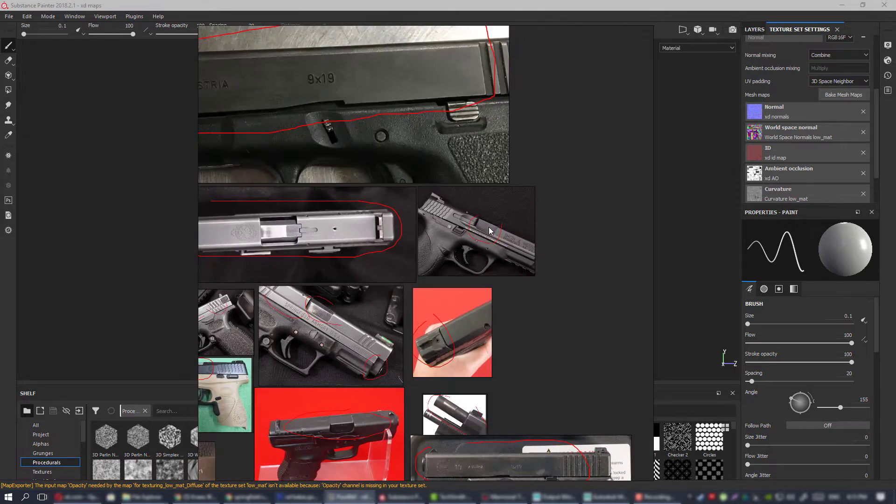
pyautogui.scroll(3, 490, 231)
pyautogui.scroll(-5, 462, 209)
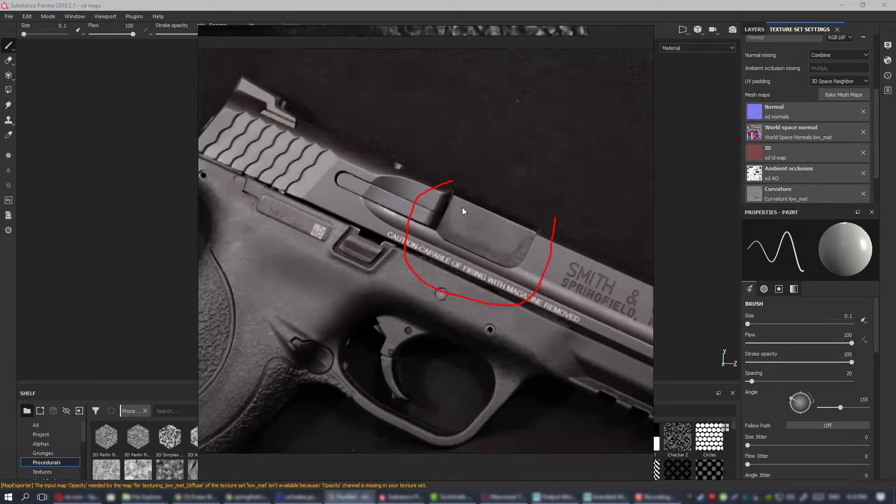
pyautogui.scroll(3, 418, 226)
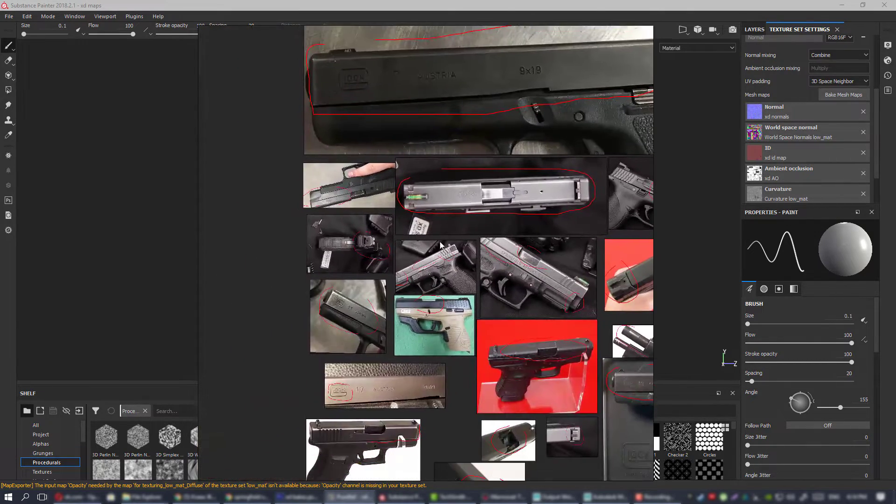
# Compare the slide finishes across the Springfield Armory, red-background, tan-framed and Glock reference photos.
pyautogui.scroll(-4, 459, 270)
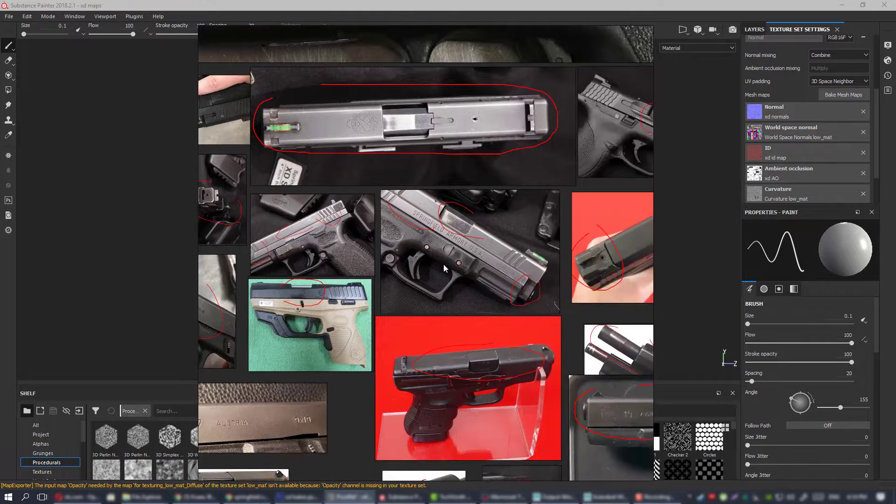
pyautogui.scroll(2, 470, 287)
pyautogui.scroll(2, 457, 264)
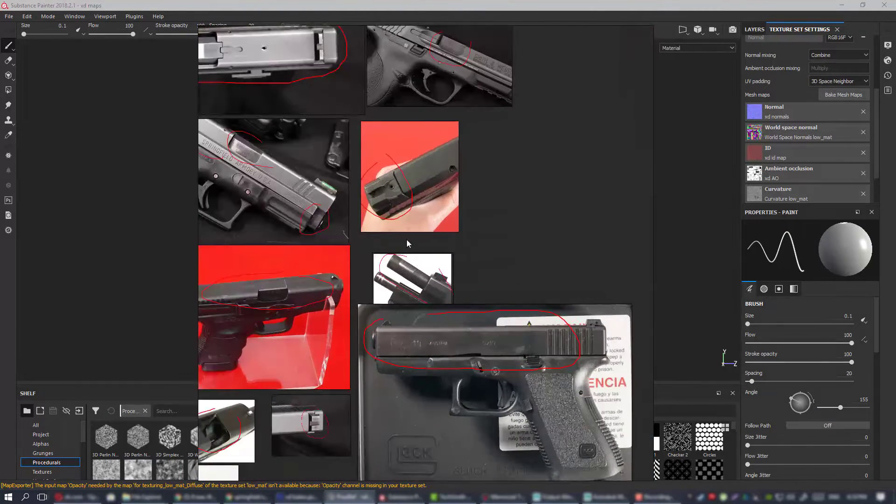
pyautogui.scroll(1, 510, 234)
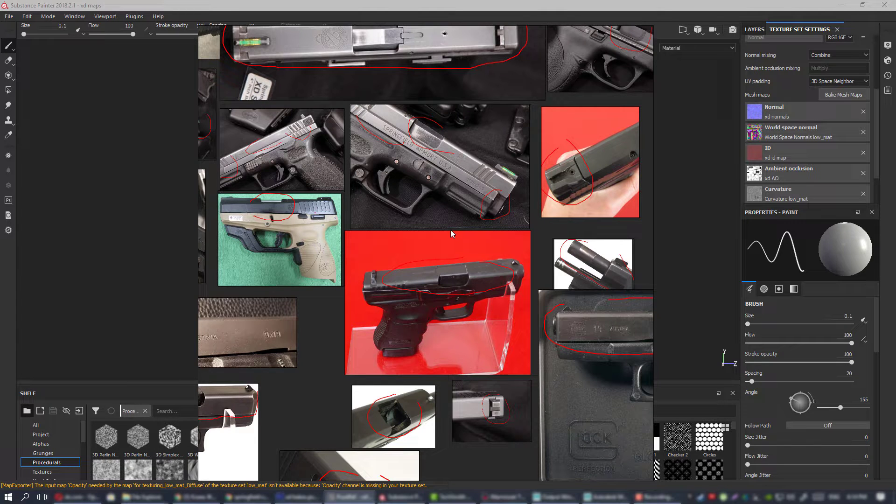
pyautogui.scroll(-3, 451, 231)
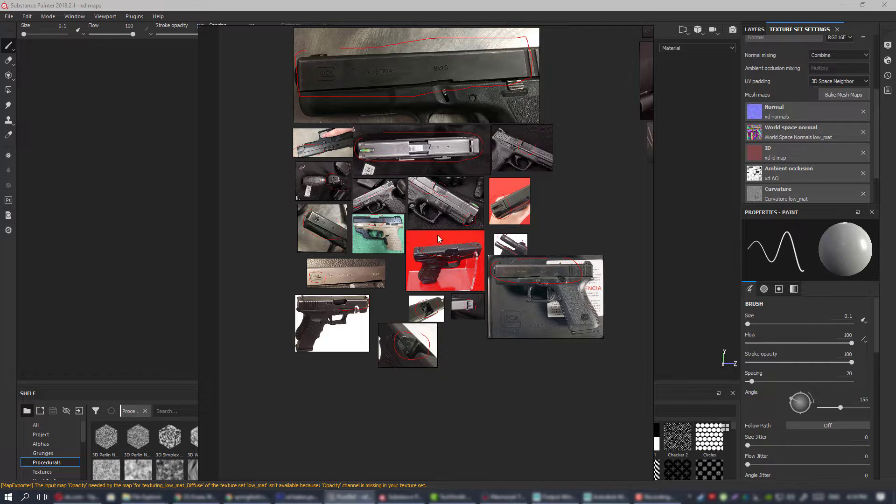
pyautogui.moveTo(462, 231); pyautogui.dragTo(477, 228, button='middle')
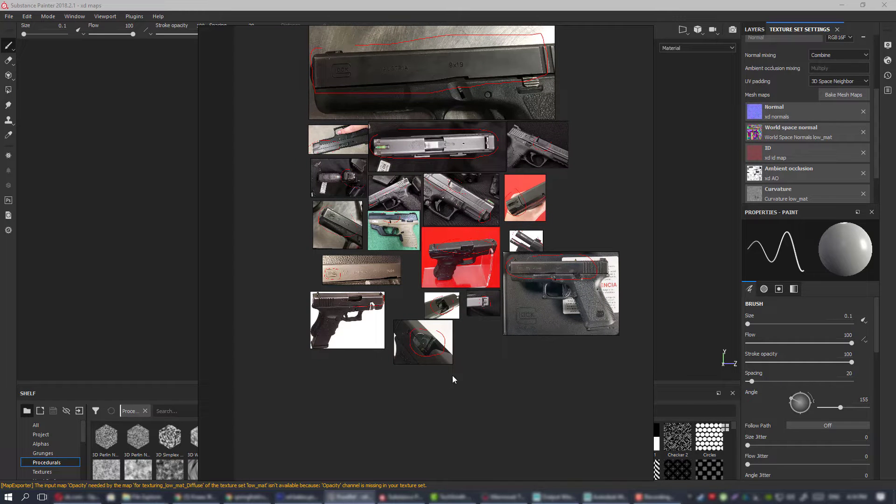
pyautogui.scroll(5, 522, 255)
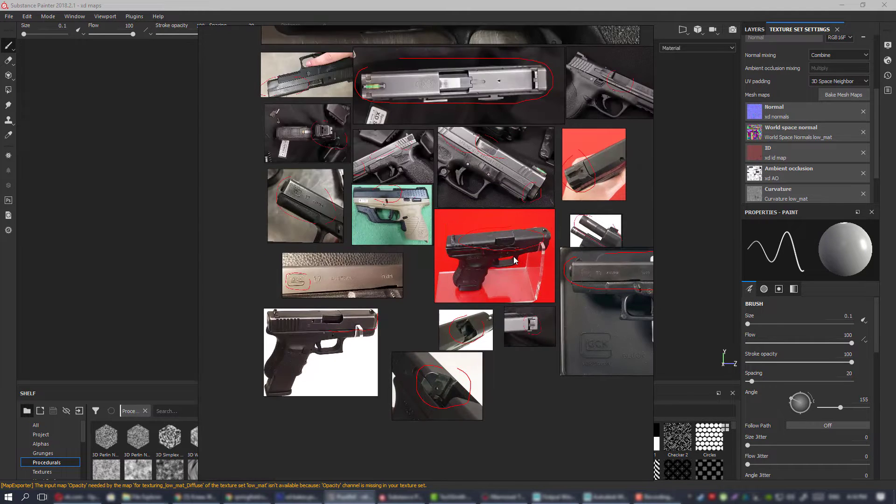
pyautogui.scroll(-5, 501, 255)
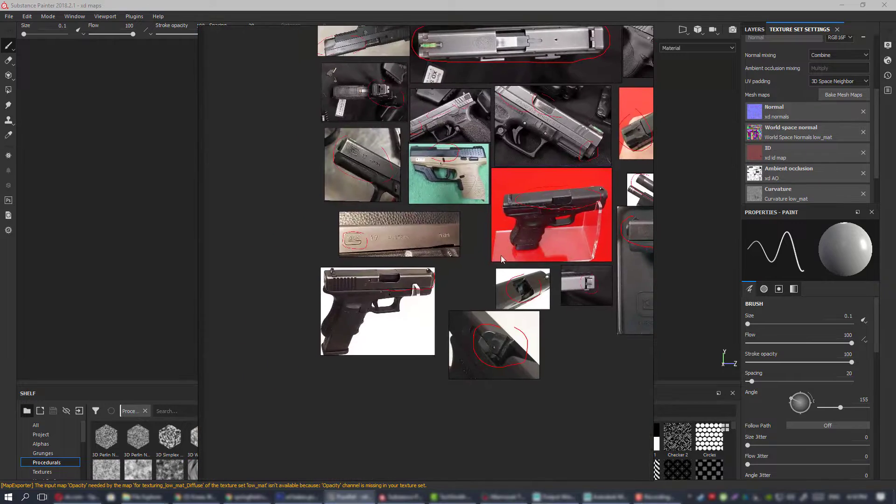
pyautogui.scroll(6, 411, 233)
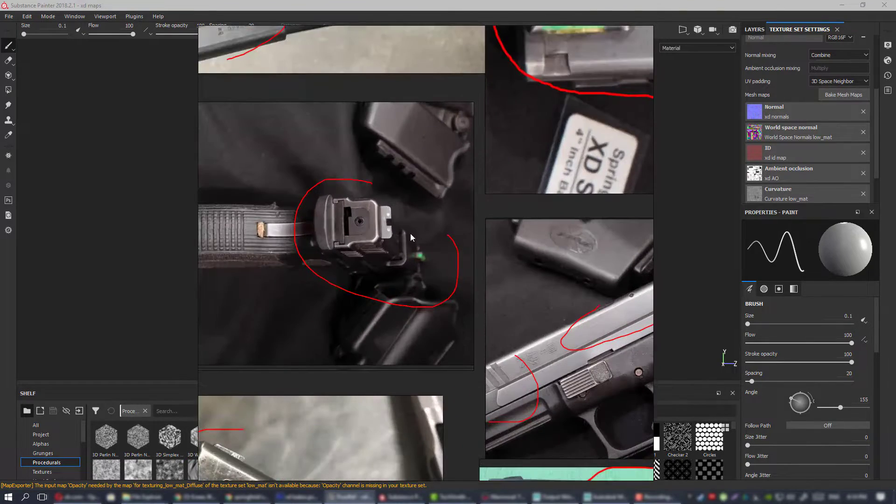
# Inspect the red-outlined scratches, front section and rear serrations on the XD-9 slide photo.
pyautogui.scroll(-2, 420, 231)
pyautogui.moveTo(588, 282)
pyautogui.mouseDown(button='middle')
pyautogui.moveTo(421, 290)
pyautogui.moveTo(511, 221)
pyautogui.mouseUp(button='middle')
pyautogui.scroll(4, 423, 287)
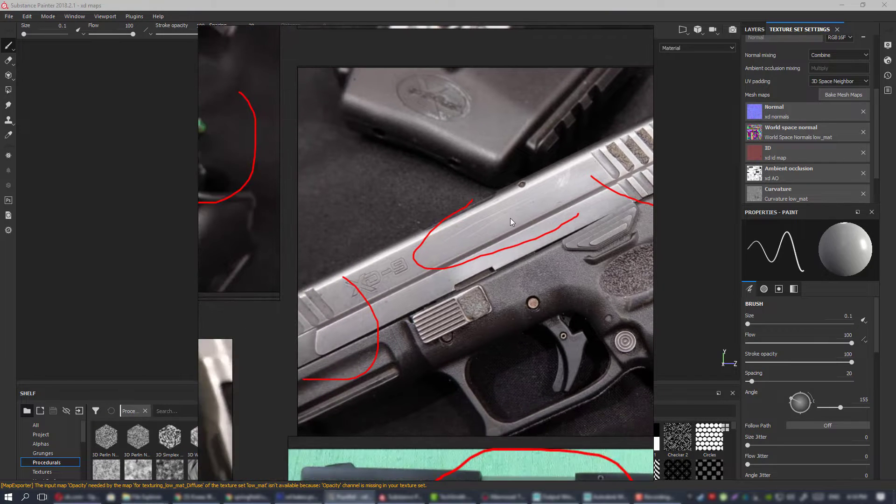
pyautogui.moveTo(527, 140); pyautogui.dragTo(454, 299, button='middle')
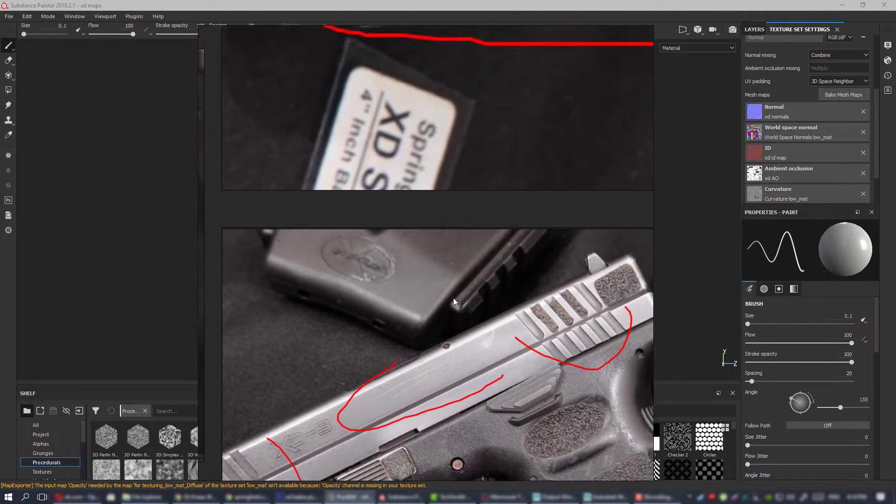
pyautogui.scroll(-3, 455, 298)
# Examine the circled ejection port, engraved lettering and muzzle on the Springfield Armory slide photo.
pyautogui.moveTo(499, 276); pyautogui.dragTo(195, 227, button='middle')
pyautogui.moveTo(475, 290); pyautogui.dragTo(395, 276, button='middle')
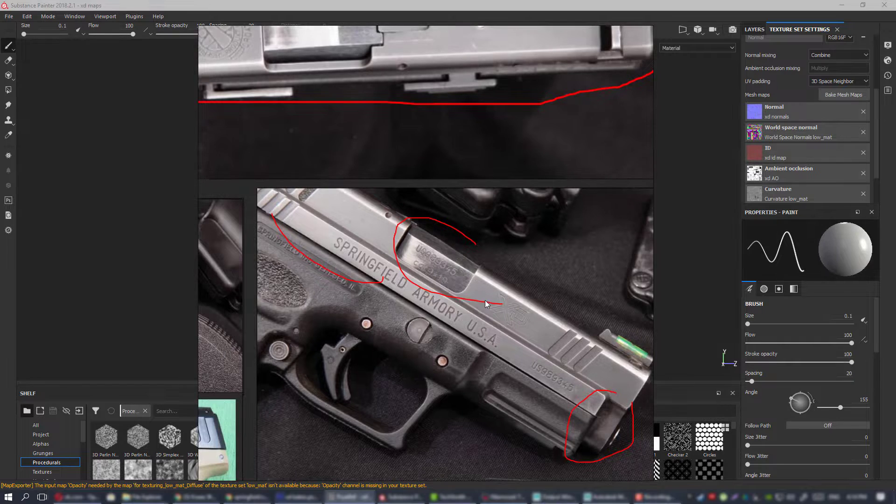
pyautogui.moveTo(481, 325)
pyautogui.mouseDown(button='middle')
pyautogui.moveTo(489, 315)
pyautogui.moveTo(372, 229)
pyautogui.mouseUp(button='middle')
# Revisit the circled slide front on the red-background photo and relate it to the neighbouring slide references.
pyautogui.moveTo(626, 254); pyautogui.dragTo(447, 274, button='middle')
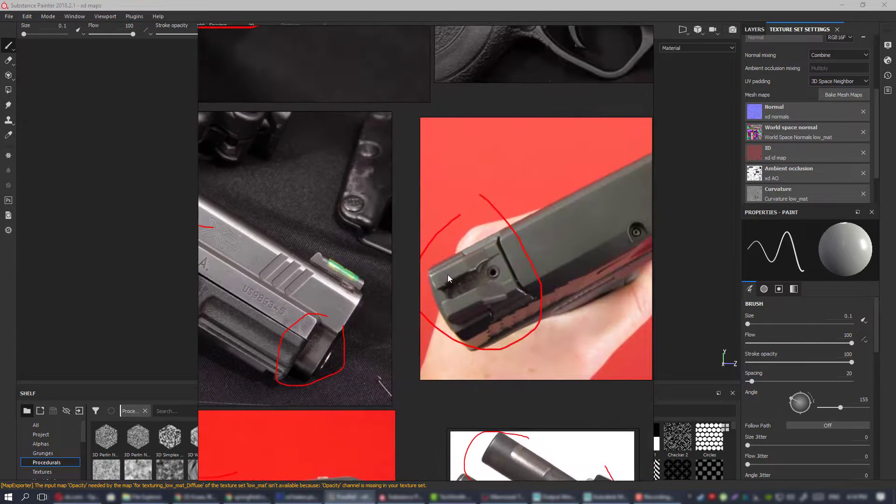
pyautogui.moveTo(522, 295); pyautogui.dragTo(432, 344, button='middle')
pyautogui.scroll(-3, 432, 340)
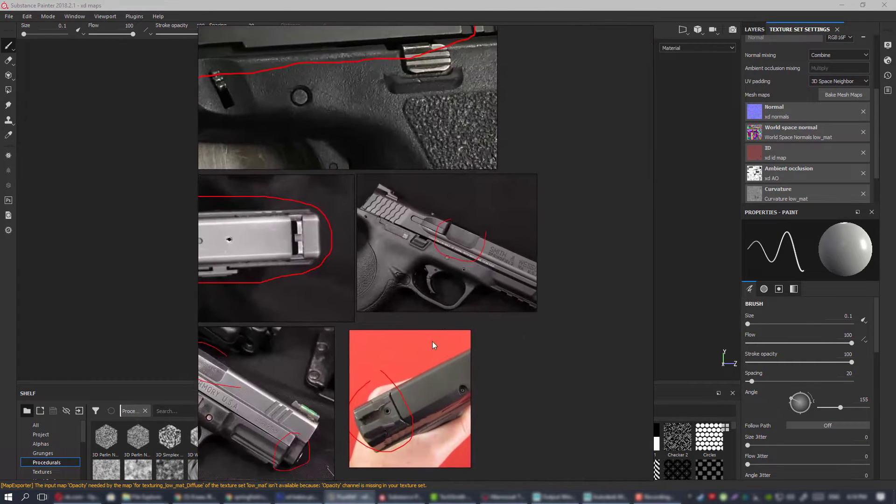
pyautogui.scroll(-3, 443, 333)
pyautogui.scroll(-2, 447, 327)
pyautogui.moveTo(378, 384); pyautogui.dragTo(450, 265, button='middle')
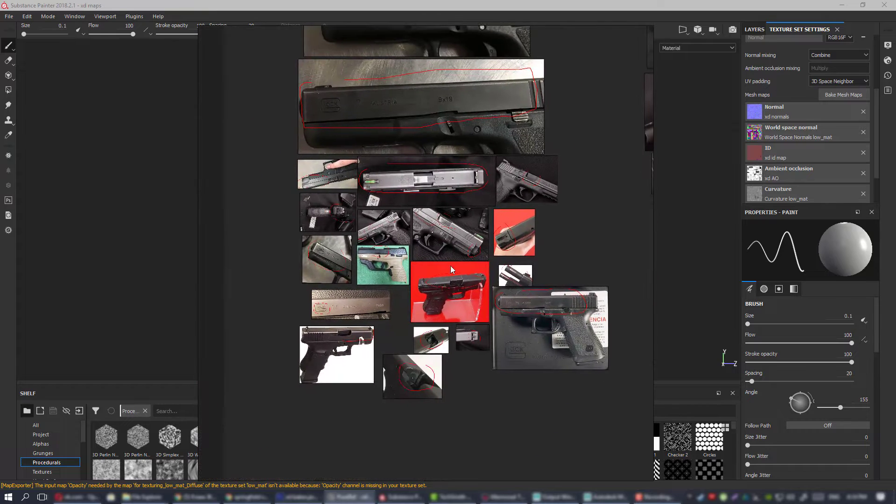
# Inspect the red-outlined grip texture, frame pins and ejection port on the large Springfield Armory frame photo.
pyautogui.moveTo(399, 187); pyautogui.dragTo(402, 229, button='middle')
pyautogui.moveTo(589, 136)
pyautogui.mouseDown(button='middle')
pyautogui.moveTo(556, 169)
pyautogui.moveTo(296, 254)
pyautogui.moveTo(250, 257)
pyautogui.mouseUp(button='middle')
pyautogui.scroll(5, 423, 147)
pyautogui.moveTo(333, 201); pyautogui.dragTo(405, 190, button='middle')
pyautogui.moveTo(575, 322); pyautogui.dragTo(571, 298, button='middle')
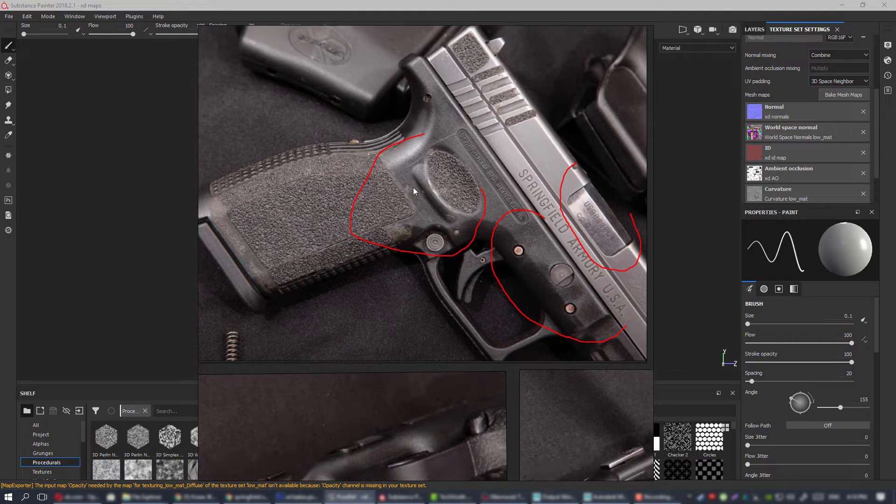
pyautogui.moveTo(301, 203); pyautogui.dragTo(286, 173, button='middle')
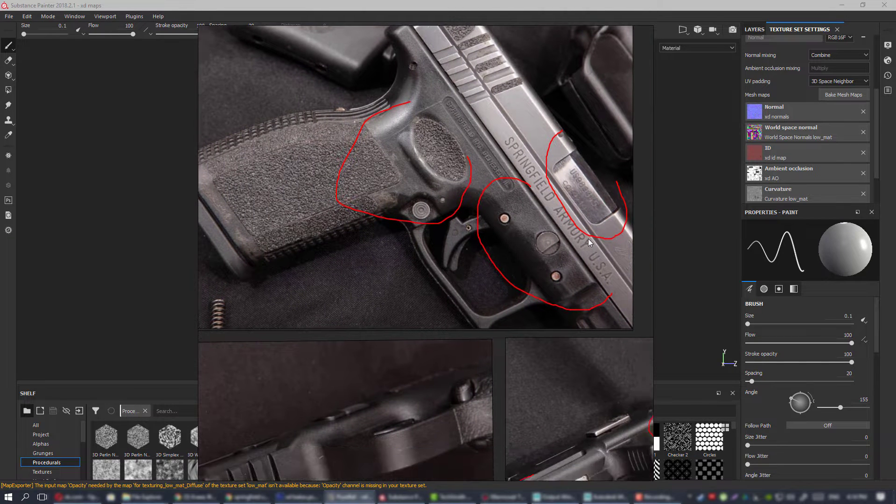
pyautogui.scroll(4, 565, 234)
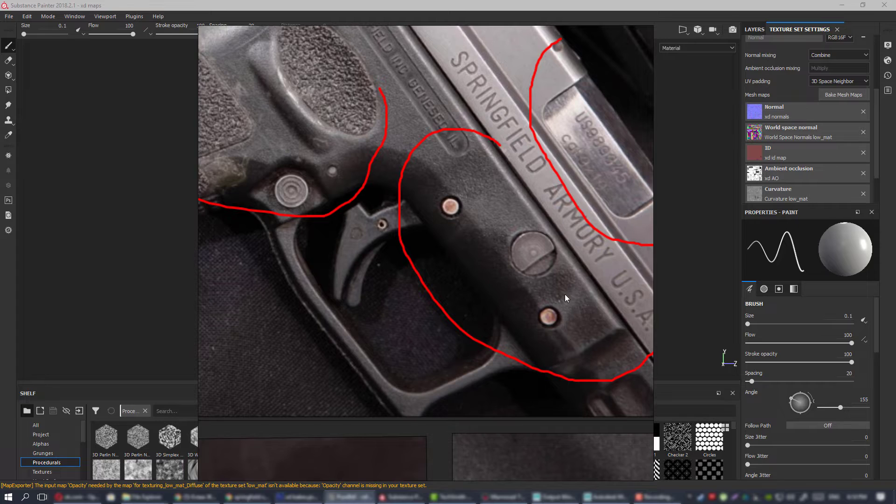
pyautogui.scroll(-6, 565, 294)
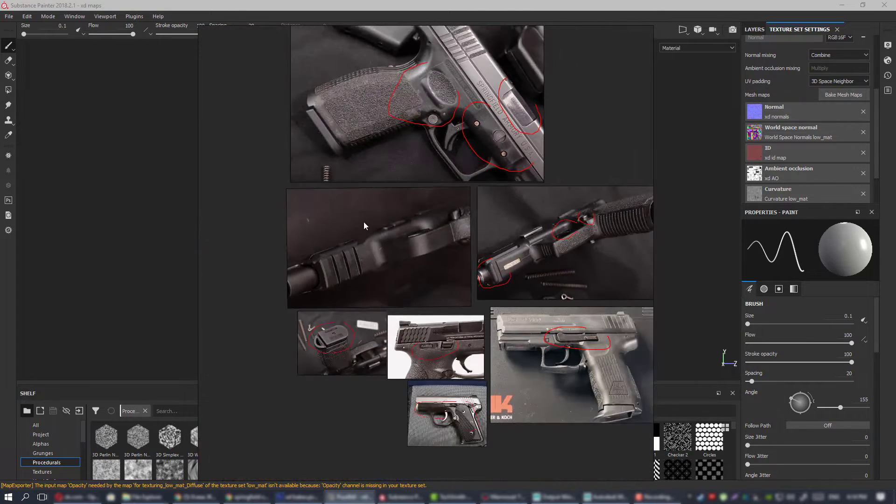
# Look over the remaining frame references, including the underside views and the Heckler & Koch pistol.
pyautogui.scroll(2, 431, 239)
pyautogui.scroll(-5, 431, 240)
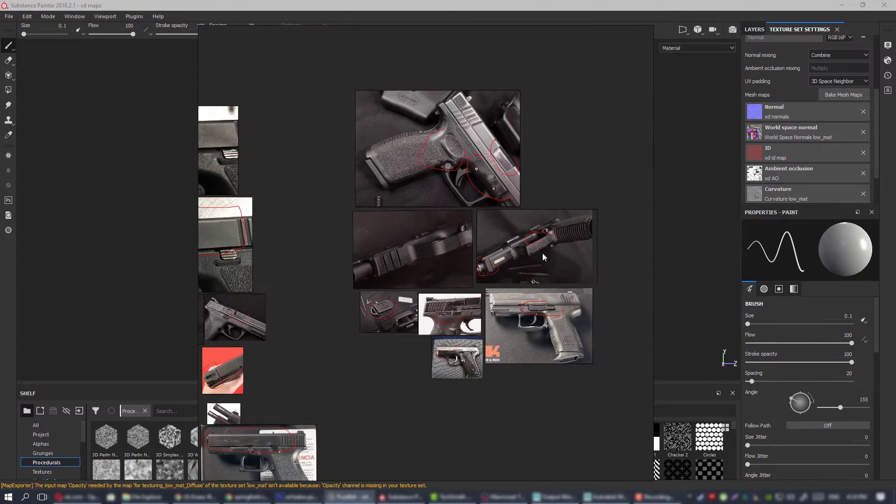
pyautogui.scroll(3, 460, 239)
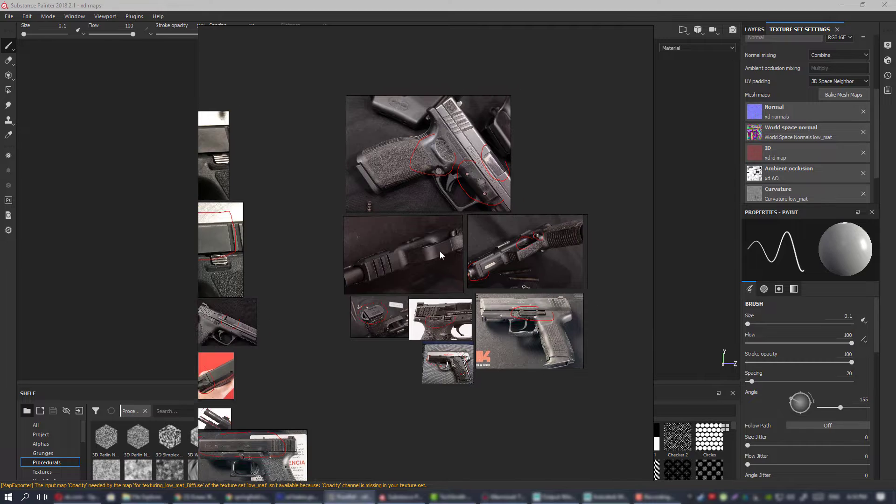
# Examine the circled magazine base plate photo within the frame references.
pyautogui.scroll(-6, 424, 237)
pyautogui.moveTo(515, 273); pyautogui.dragTo(379, 179, button='middle')
pyautogui.moveTo(391, 362); pyautogui.dragTo(456, 175, button='middle')
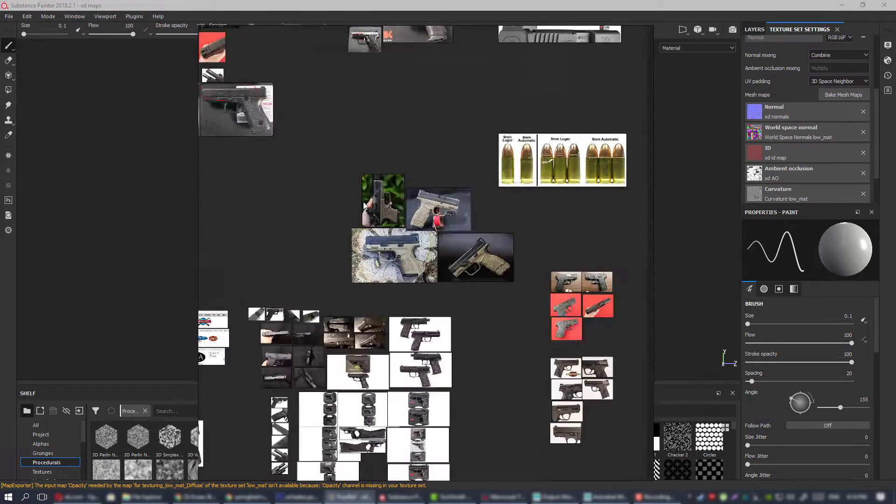
pyautogui.moveTo(391, 34); pyautogui.dragTo(449, 248, button='middle')
pyautogui.scroll(5, 431, 215)
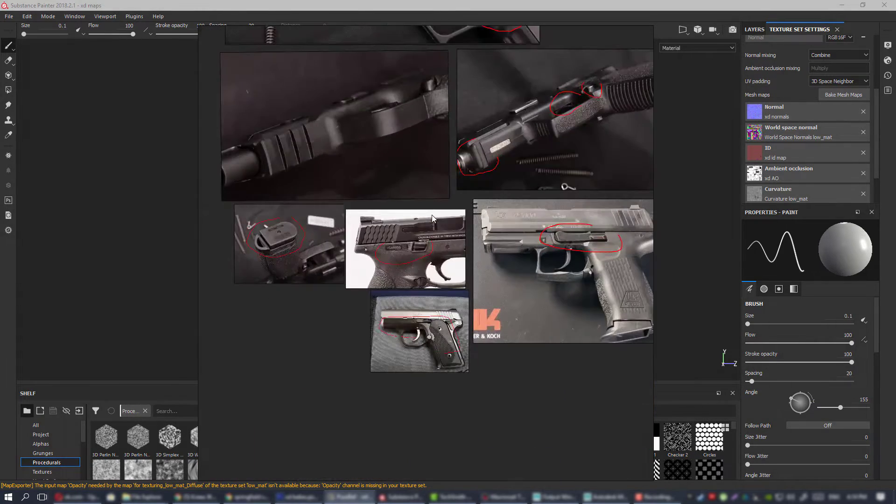
pyautogui.moveTo(422, 212); pyautogui.dragTo(477, 305, button='middle')
pyautogui.scroll(3, 441, 292)
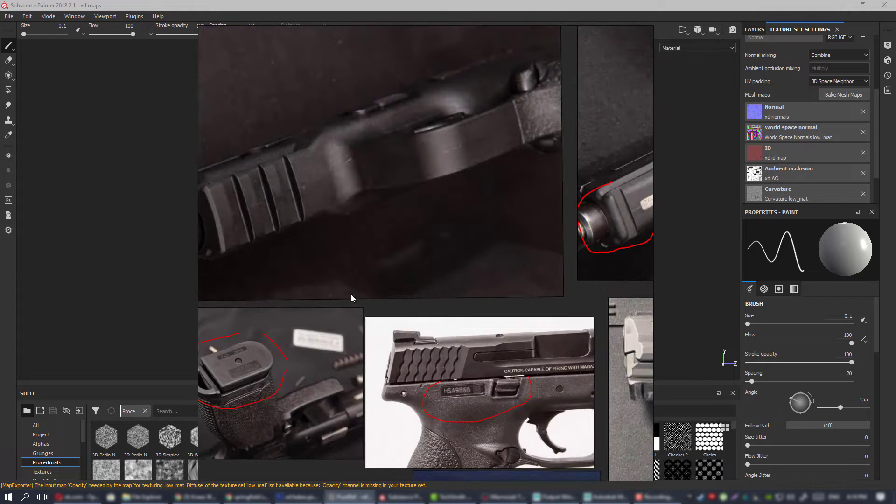
pyautogui.moveTo(280, 337); pyautogui.dragTo(467, 255, button='middle')
pyautogui.scroll(4, 468, 258)
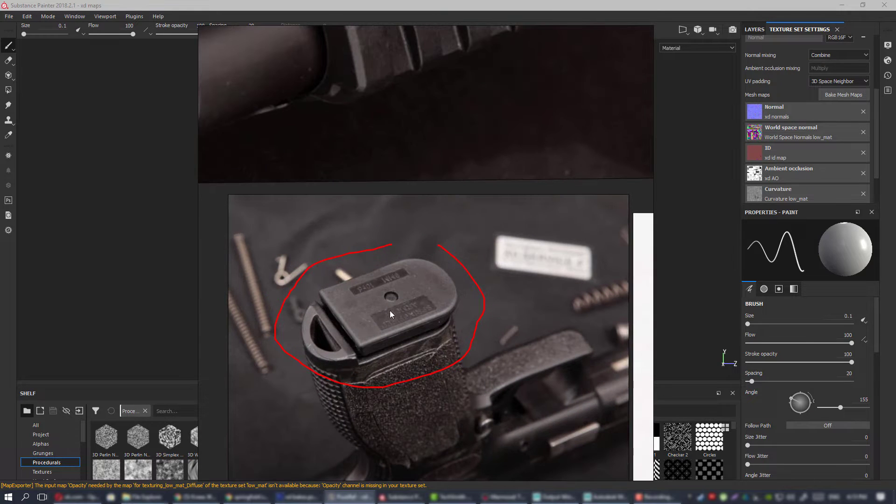
# Inspect the circled serial plate on the white-background pistol and compare it with the neighbouring frame references.
pyautogui.scroll(-5, 485, 294)
pyautogui.moveTo(599, 296); pyautogui.dragTo(380, 236, button='middle')
pyautogui.scroll(5, 380, 236)
pyautogui.scroll(-4, 439, 283)
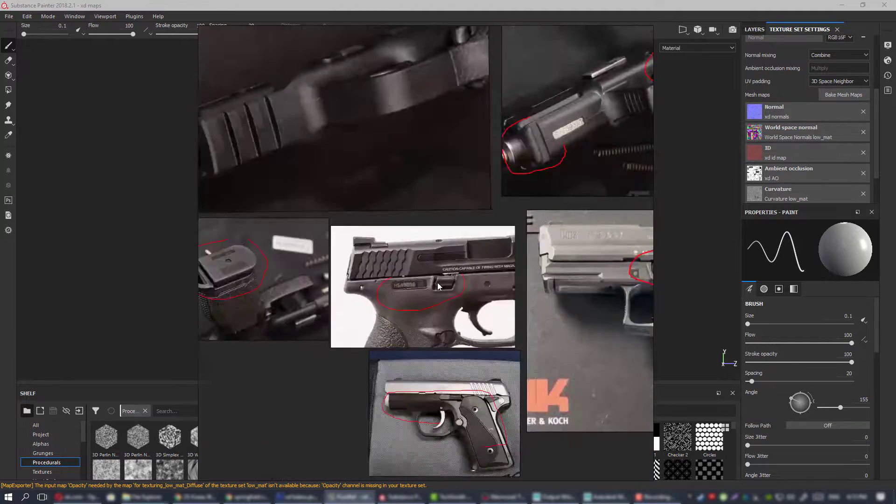
pyautogui.scroll(-3, 438, 286)
pyautogui.moveTo(486, 301); pyautogui.dragTo(317, 232, button='middle')
pyautogui.scroll(7, 296, 317)
pyautogui.scroll(1, 364, 187)
pyautogui.moveTo(282, 186); pyautogui.dragTo(497, 216, button='middle')
pyautogui.scroll(-6, 455, 294)
# Examine the circled control lever above the trigger on the Heckler & Koch pistol photo.
pyautogui.moveTo(506, 285); pyautogui.dragTo(233, 362, button='middle')
pyautogui.scroll(6, 419, 219)
pyautogui.scroll(-7, 372, 204)
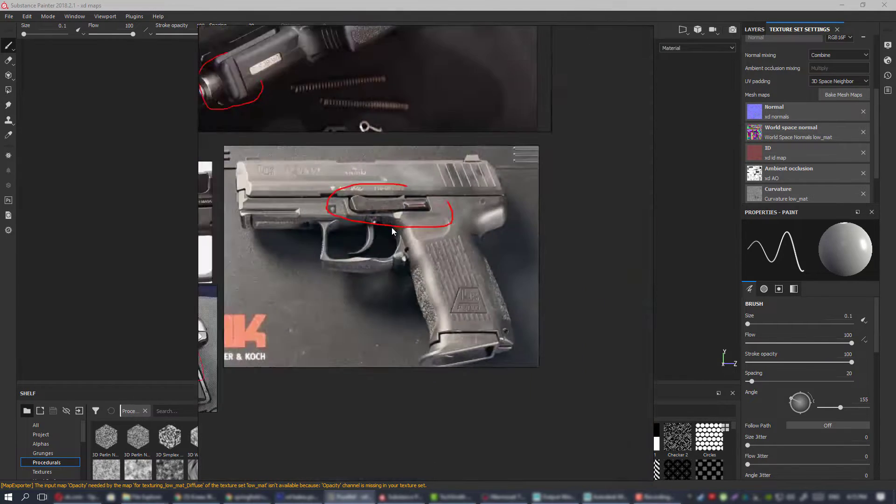
pyautogui.scroll(6, 364, 203)
pyautogui.moveTo(364, 203)
pyautogui.mouseDown(button='middle')
pyautogui.moveTo(425, 198)
pyautogui.moveTo(370, 206)
pyautogui.mouseUp(button='middle')
pyautogui.scroll(3, 424, 199)
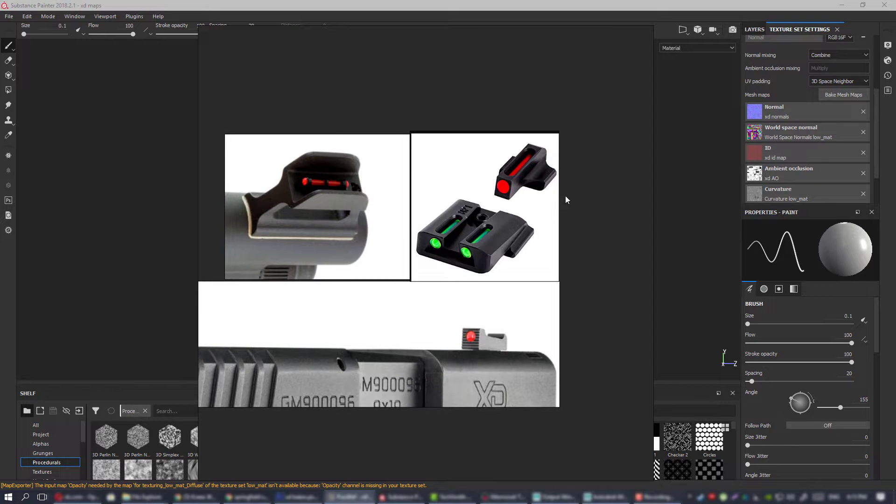
# Review the fibre-optic sight references and the worn metal magazine photos.
pyautogui.moveTo(443, 184); pyautogui.dragTo(512, 298, button='middle')
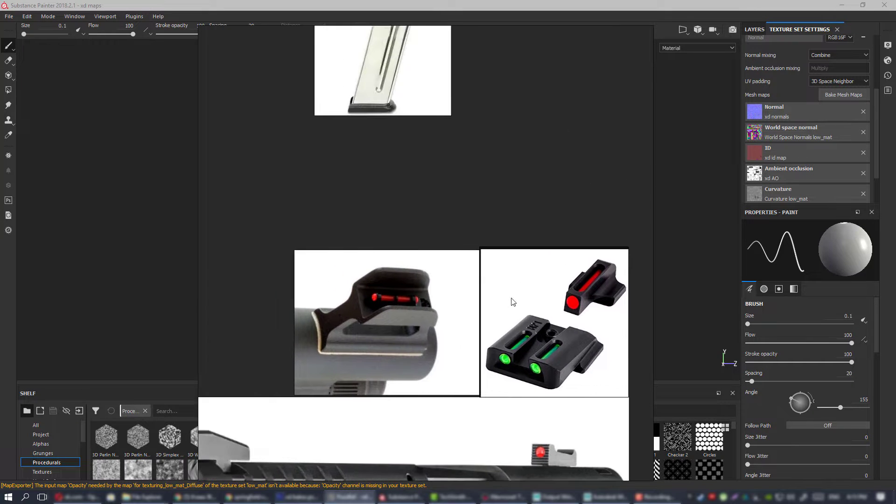
pyautogui.scroll(-5, 455, 271)
pyautogui.scroll(7, 437, 234)
pyautogui.moveTo(435, 177); pyautogui.dragTo(489, 350, button='middle')
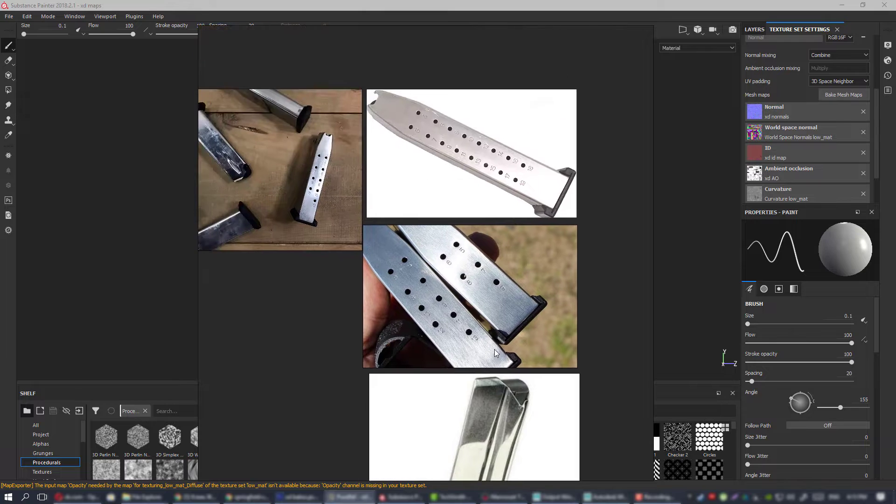
pyautogui.moveTo(233, 164); pyautogui.dragTo(422, 220, button='middle')
pyautogui.scroll(6, 422, 220)
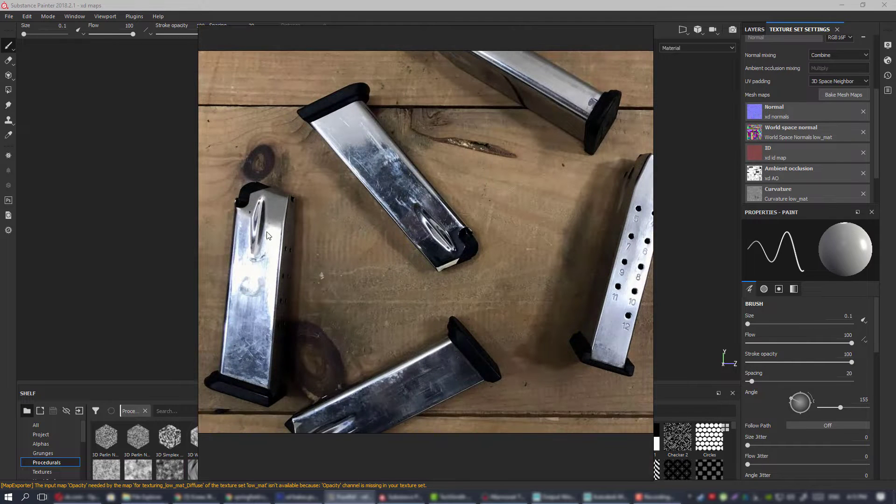
pyautogui.scroll(-9, 351, 263)
pyautogui.scroll(-6, 347, 318)
# Look over the group of pistol photos with tan and dark frames for colour variations.
pyautogui.moveTo(323, 326); pyautogui.dragTo(458, 233, button='middle')
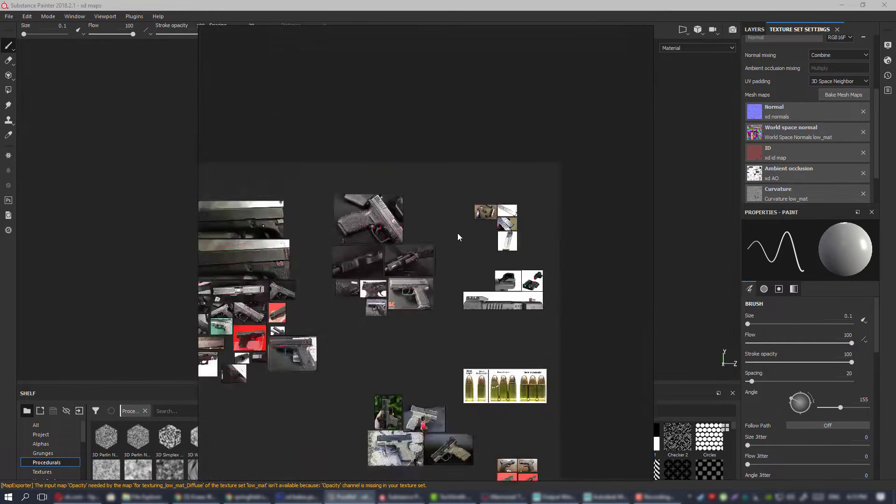
pyautogui.scroll(-2, 439, 242)
pyautogui.scroll(-1, 396, 275)
pyautogui.moveTo(398, 326); pyautogui.dragTo(424, 223, button='middle')
pyautogui.scroll(4, 440, 242)
pyautogui.scroll(3, 440, 215)
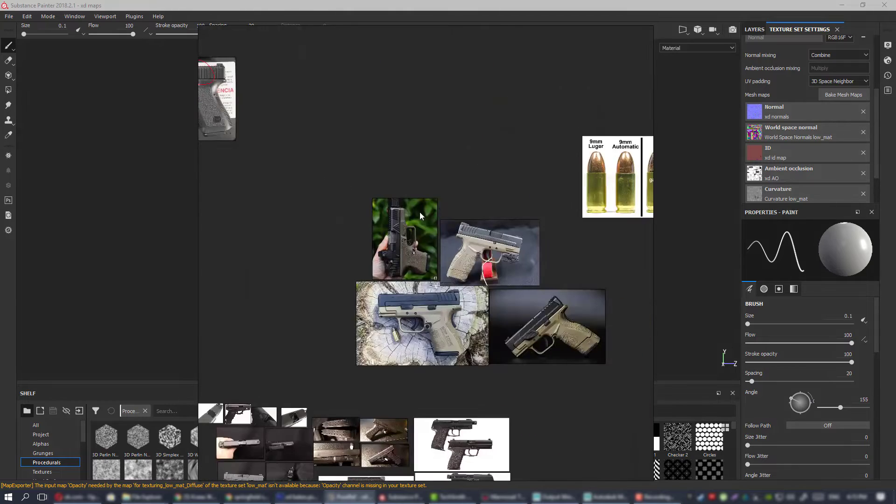
pyautogui.scroll(-5, 420, 212)
pyautogui.scroll(8, 524, 198)
# Examine the brass casings and copper bullets in the 9mm Luger and 9mm Automatic cartridge reference.
pyautogui.moveTo(524, 198); pyautogui.dragTo(408, 229, button='middle')
pyautogui.scroll(3, 397, 235)
pyautogui.scroll(1, 317, 208)
pyautogui.moveTo(315, 207); pyautogui.dragTo(466, 216, button='middle')
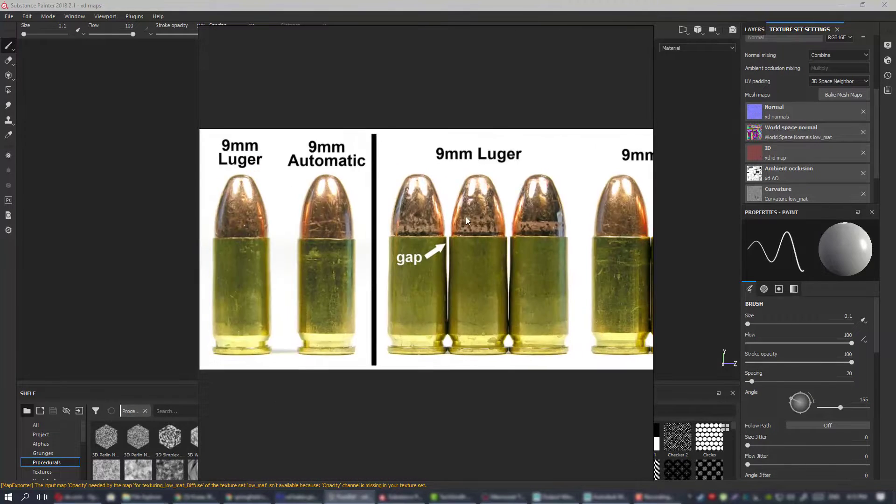
pyautogui.scroll(-4, 470, 219)
pyautogui.moveTo(496, 250); pyautogui.dragTo(450, 268, button='middle')
# Survey the whole reference board with all its image groups.
pyautogui.scroll(-3, 438, 249)
pyautogui.scroll(-1, 426, 250)
pyautogui.scroll(-4, 509, 245)
pyautogui.scroll(1, 450, 268)
pyautogui.scroll(-1, 440, 248)
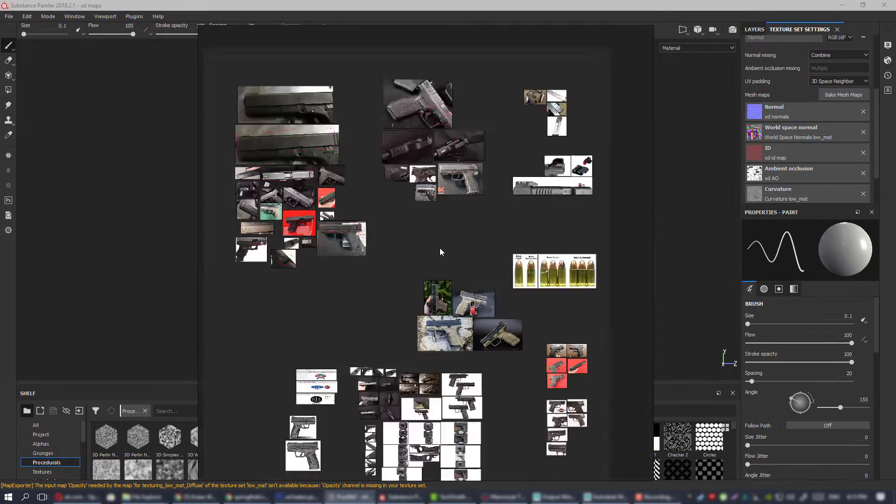
pyautogui.scroll(2, 439, 249)
pyautogui.scroll(-2, 437, 252)
pyautogui.scroll(1, 407, 252)
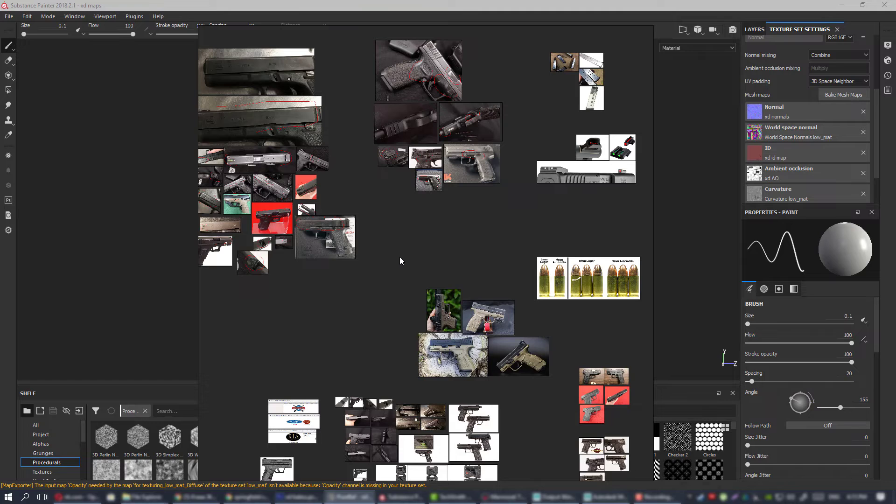
# Revisit the slide reference group and move the reference board off the Substance Painter window.
pyautogui.moveTo(413, 240)
pyautogui.mouseDown(button='middle')
pyautogui.moveTo(516, 294)
pyautogui.moveTo(550, 254)
pyautogui.moveTo(410, 254)
pyautogui.mouseUp(button='middle')
pyautogui.moveTo(349, 255); pyautogui.dragTo(525, 262, button='middle')
pyautogui.scroll(3, 456, 255)
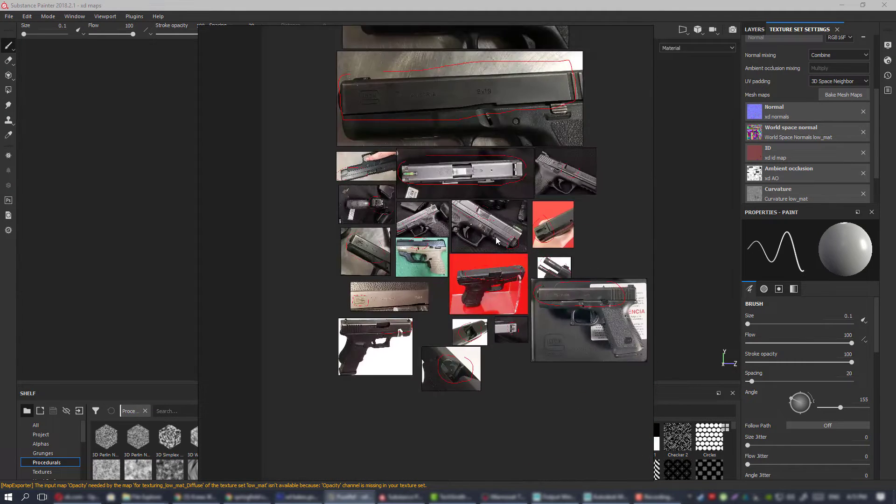
pyautogui.scroll(2, 495, 236)
pyautogui.scroll(-3, 496, 238)
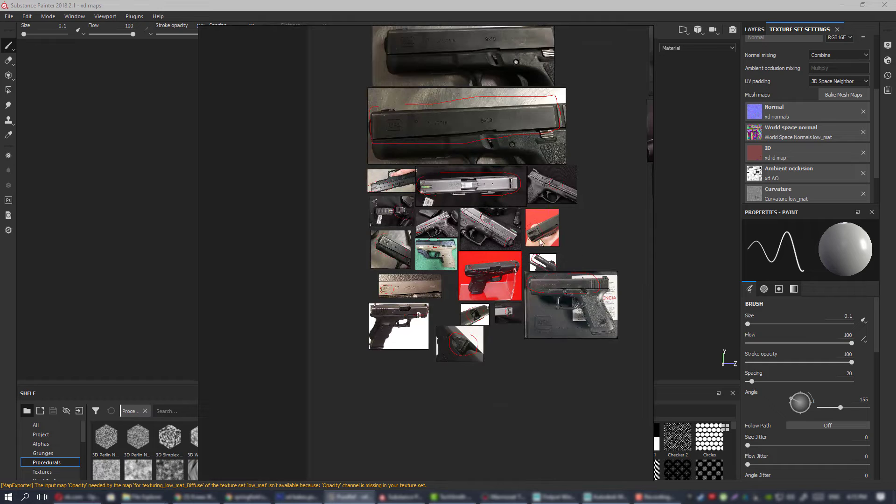
pyautogui.moveTo(456, 242); pyautogui.dragTo(895, 244, button='right')
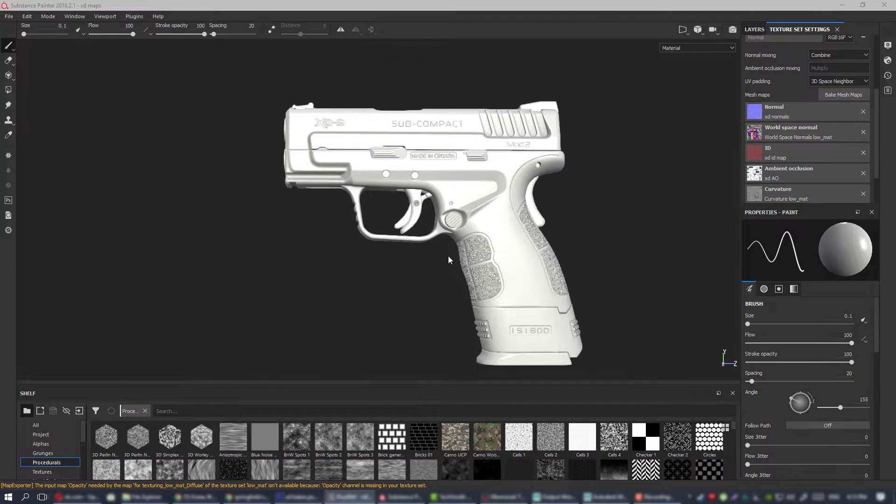
# Inspect the untextured XD-9 pistol model from the front and side.
pyautogui.keyDown('alt'); pyautogui.moveTo(448, 260); pyautogui.dragTo(623, 251); pyautogui.keyUp('alt')
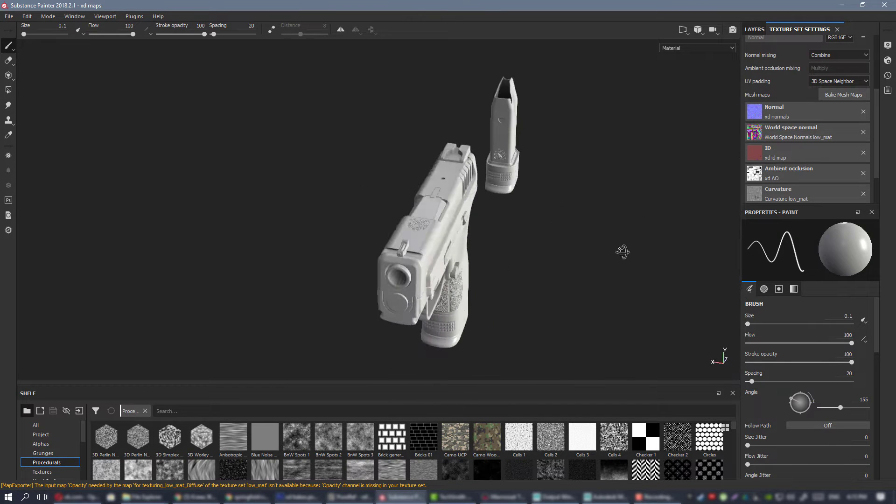
pyautogui.keyDown('alt'); pyautogui.moveTo(455, 232); pyautogui.dragTo(357, 238); pyautogui.keyUp('alt')
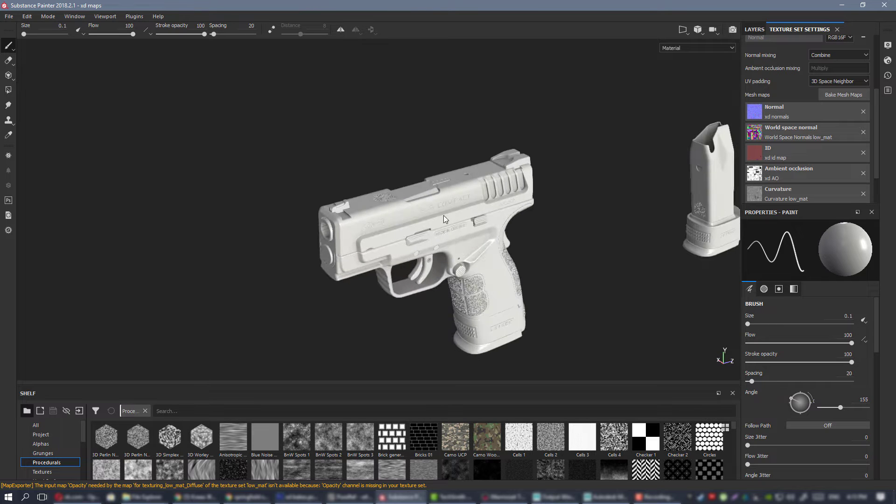
pyautogui.scroll(4, 490, 276)
pyautogui.keyDown('alt'); pyautogui.moveTo(490, 276); pyautogui.dragTo(452, 229); pyautogui.keyUp('alt')
pyautogui.scroll(-2, 455, 233)
pyautogui.keyDown('alt'); pyautogui.moveTo(454, 271); pyautogui.dragTo(492, 377); pyautogui.keyUp('alt')
# Switch to Maya, duplicate the assemble group and place the copy beside the original pistol along the Y axis.
pyautogui.click(613, 501)
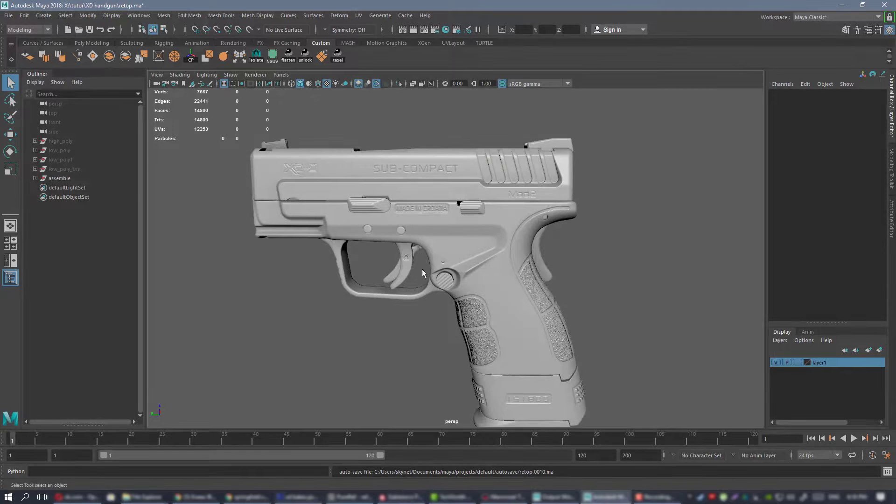
pyautogui.moveTo(424, 274)
pyautogui.keyDown('alt'); pyautogui.mouseDown()
pyautogui.moveTo(460, 247)
pyautogui.moveTo(443, 202)
pyautogui.moveTo(402, 196)
pyautogui.mouseUp(); pyautogui.keyUp('alt')
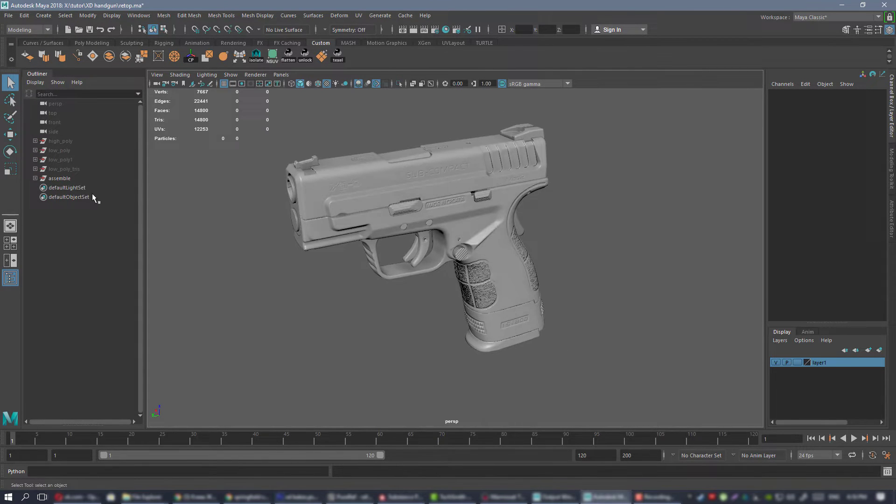
pyautogui.click(60, 178)
pyautogui.keyDown('alt'); pyautogui.moveTo(467, 212); pyautogui.dragTo(489, 232); pyautogui.keyUp('alt')
pyautogui.press('w')
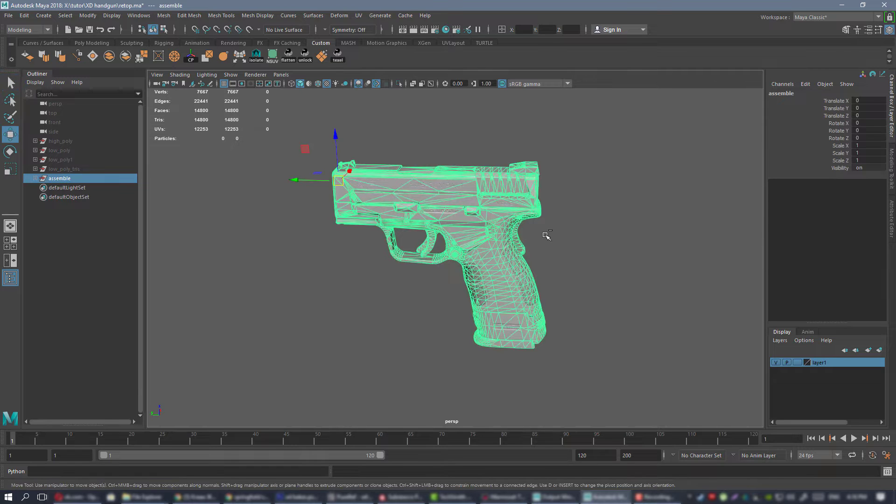
pyautogui.hotkey('ctrl', 'd')
pyautogui.moveTo(307, 179); pyautogui.dragTo(629, 180)
pyautogui.keyDown('alt'); pyautogui.moveTo(570, 187); pyautogui.dragTo(238, 186, button='middle'); pyautogui.keyUp('alt')
# Pull the duplicated pistol's slide back to a Translate Y of about -4.249.
pyautogui.click(468, 193)
pyautogui.scroll(6, 468, 192)
pyautogui.keyDown('alt'); pyautogui.moveTo(350, 118); pyautogui.dragTo(373, 169, button='middle'); pyautogui.keyUp('alt')
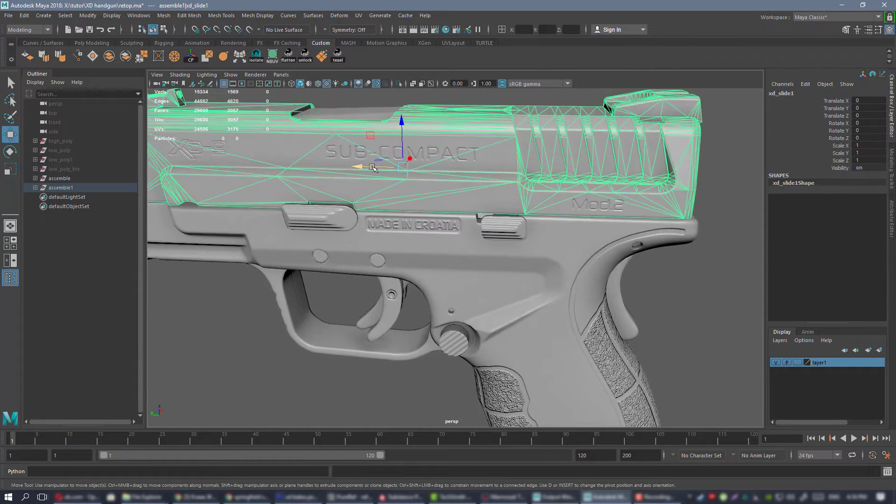
pyautogui.moveTo(373, 168); pyautogui.dragTo(535, 170)
pyautogui.keyDown('alt'); pyautogui.moveTo(471, 152); pyautogui.dragTo(425, 165, button='middle'); pyautogui.keyUp('alt')
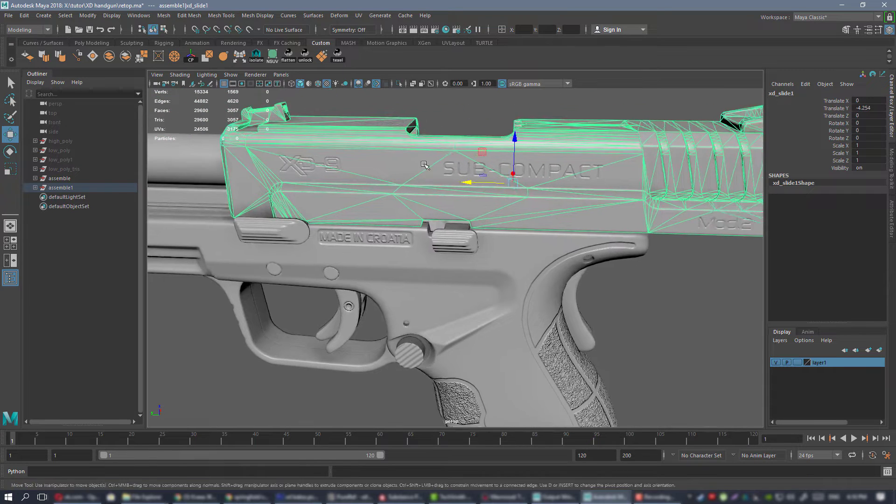
pyautogui.scroll(4, 424, 164)
pyautogui.moveTo(549, 116); pyautogui.dragTo(550, 117)
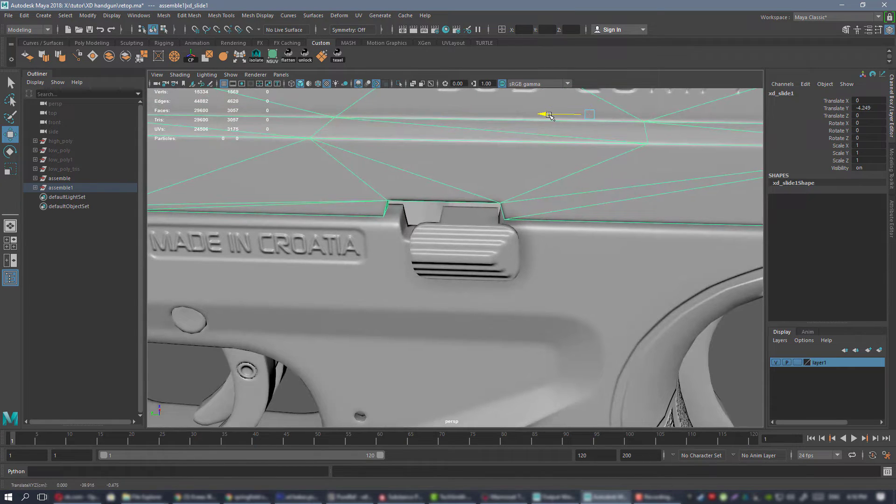
# Tilt the duplicated pistol's barrel about 2.9 degrees around the X axis.
pyautogui.keyDown('alt'); pyautogui.moveTo(548, 115); pyautogui.dragTo(279, 144, button='right'); pyautogui.keyUp('alt')
pyautogui.keyDown('alt'); pyautogui.moveTo(278, 144); pyautogui.dragTo(318, 161); pyautogui.keyUp('alt')
pyautogui.click(300, 222)
pyautogui.keyDown('alt'); pyautogui.moveTo(300, 222); pyautogui.dragTo(438, 102); pyautogui.keyUp('alt')
pyautogui.keyDown('alt'); pyautogui.moveTo(434, 98); pyautogui.dragTo(369, 148, button='middle'); pyautogui.keyUp('alt')
pyautogui.keyDown('alt'); pyautogui.moveTo(369, 148); pyautogui.dragTo(534, 256, button='right'); pyautogui.keyUp('alt')
pyautogui.press('e')
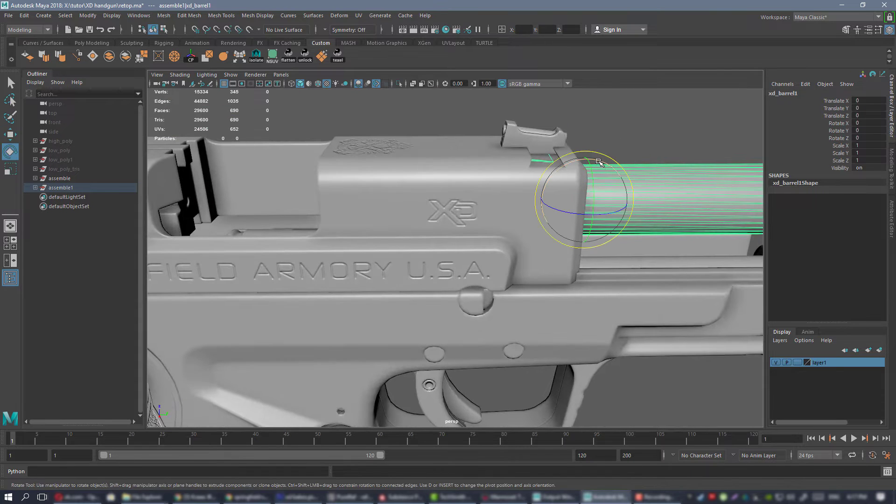
pyautogui.moveTo(601, 162); pyautogui.dragTo(597, 161)
pyautogui.keyDown('alt'); pyautogui.moveTo(531, 190); pyautogui.dragTo(705, 229); pyautogui.keyUp('alt')
# Raise the tilted barrel to a Translate Z of about 0.025 and clear the selection.
pyautogui.press('w')
pyautogui.scroll(-3, 692, 222)
pyautogui.keyDown('alt'); pyautogui.moveTo(380, 214); pyautogui.dragTo(300, 198); pyautogui.keyUp('alt')
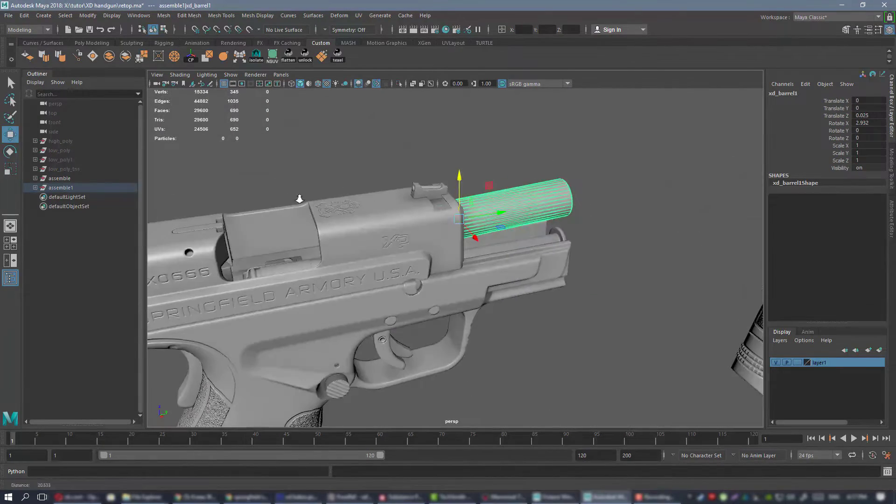
pyautogui.scroll(-4, 300, 197)
pyautogui.keyDown('alt'); pyautogui.moveTo(518, 173); pyautogui.dragTo(485, 157); pyautogui.keyUp('alt')
pyautogui.click(486, 157)
pyautogui.scroll(-5, 440, 190)
pyautogui.keyDown('alt'); pyautogui.moveTo(440, 189); pyautogui.dragTo(330, 214); pyautogui.keyUp('alt')
pyautogui.keyDown('alt'); pyautogui.moveTo(330, 214); pyautogui.dragTo(373, 188, button='middle'); pyautogui.keyUp('alt')
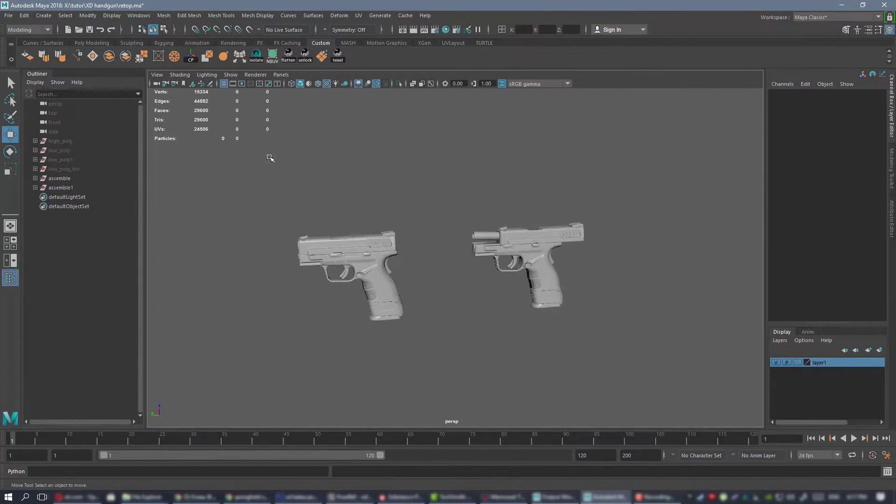
# Export both complete pistols as the FBX file "final" into the clean exp folder.
pyautogui.moveTo(268, 156); pyautogui.dragTo(658, 360)
pyautogui.click(9, 16)
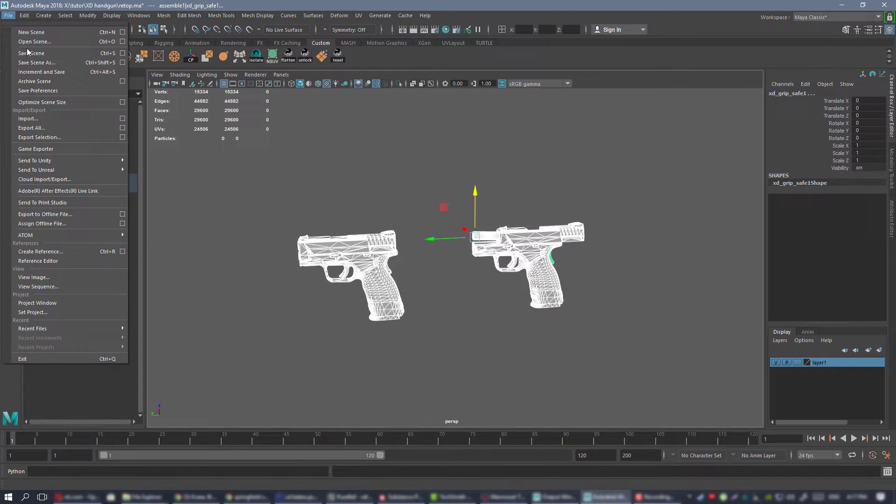
pyautogui.click(60, 137)
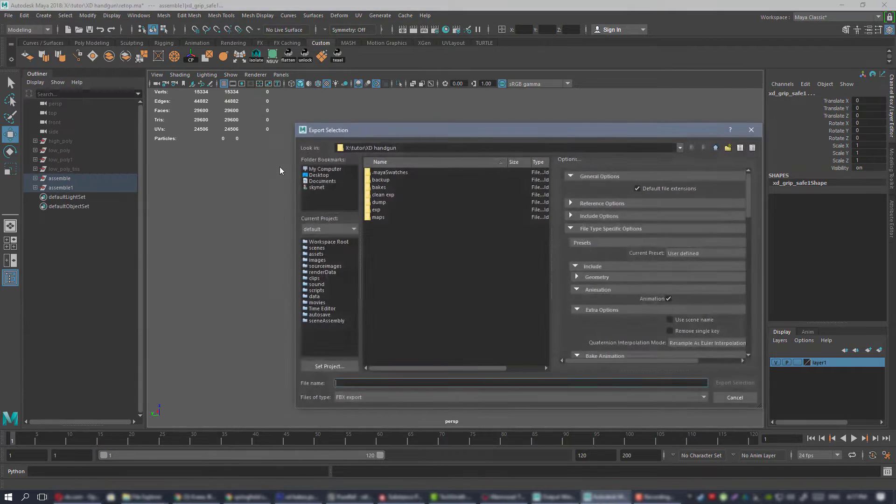
pyautogui.doubleClick(384, 195)
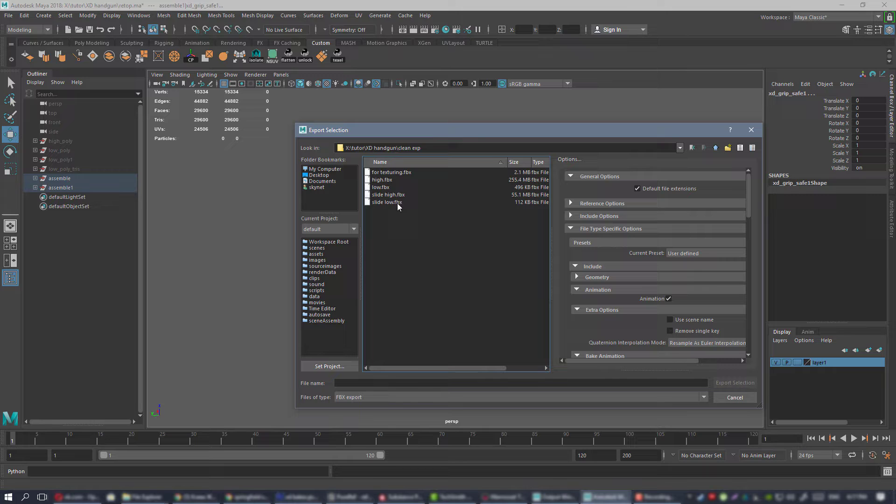
pyautogui.click(391, 382)
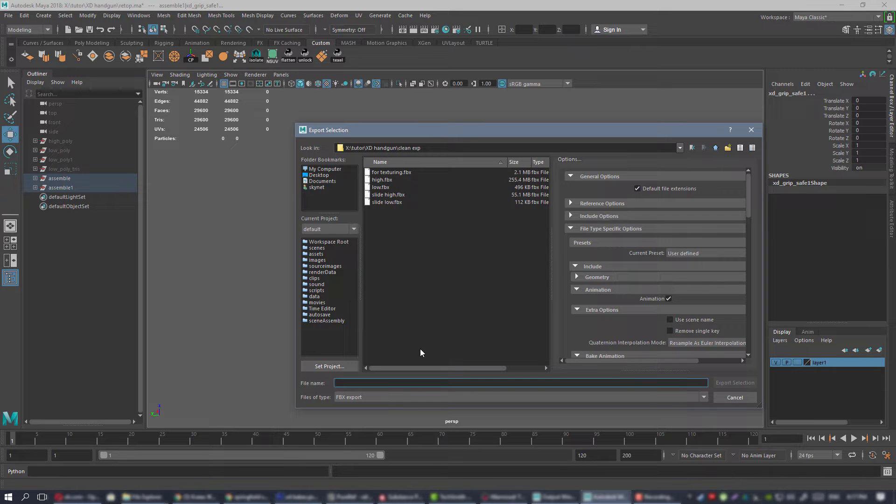
pyautogui.write('fina')
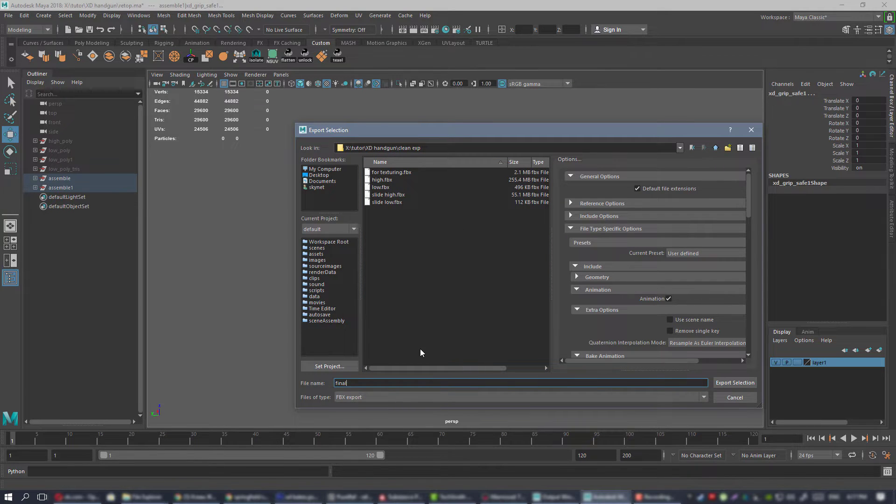
pyautogui.write('l')
pyautogui.press('Return')
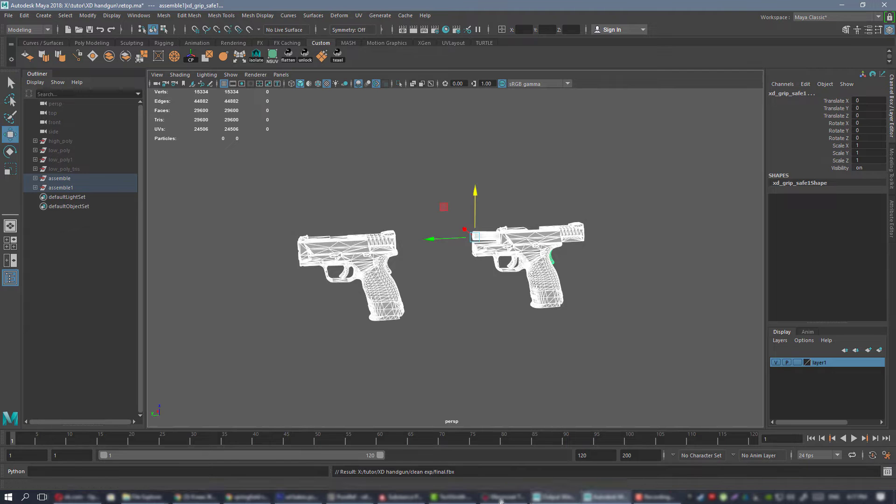
# Switch to Marmoset Toolbag and apply the Smashed Windows preset to the scene's Sky.
pyautogui.click(501, 497)
pyautogui.click(38, 60)
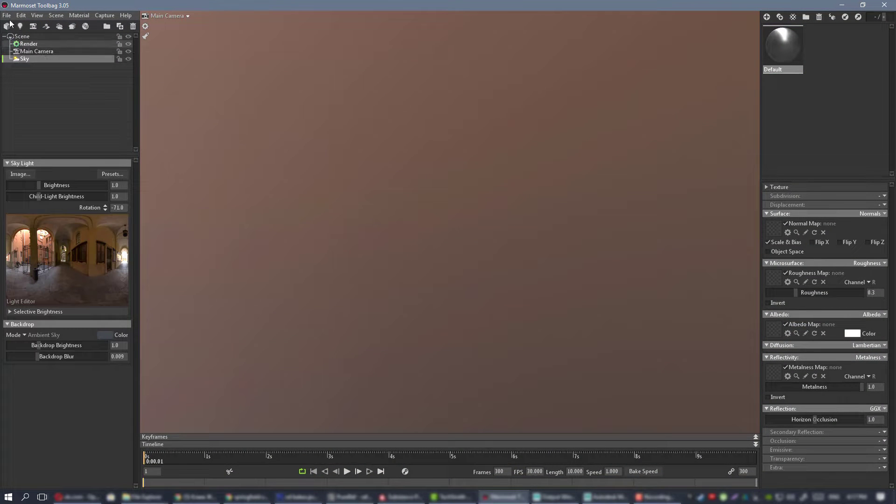
pyautogui.click(113, 174)
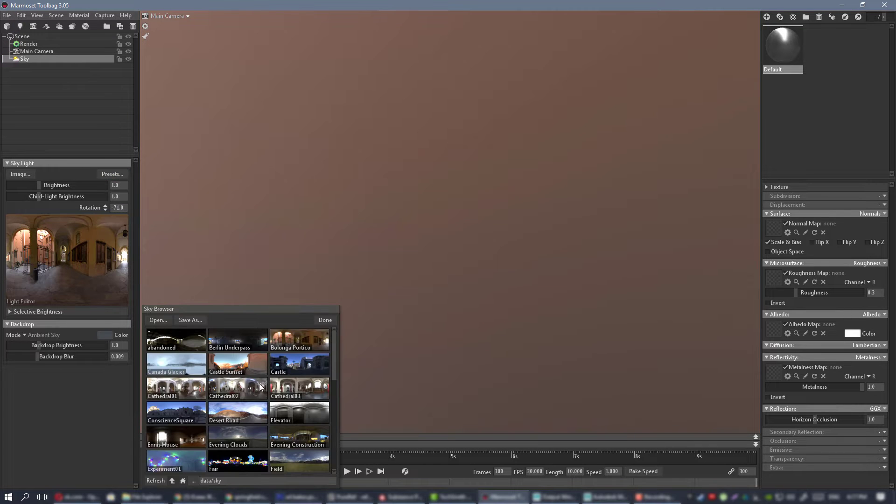
pyautogui.scroll(-6, 259, 385)
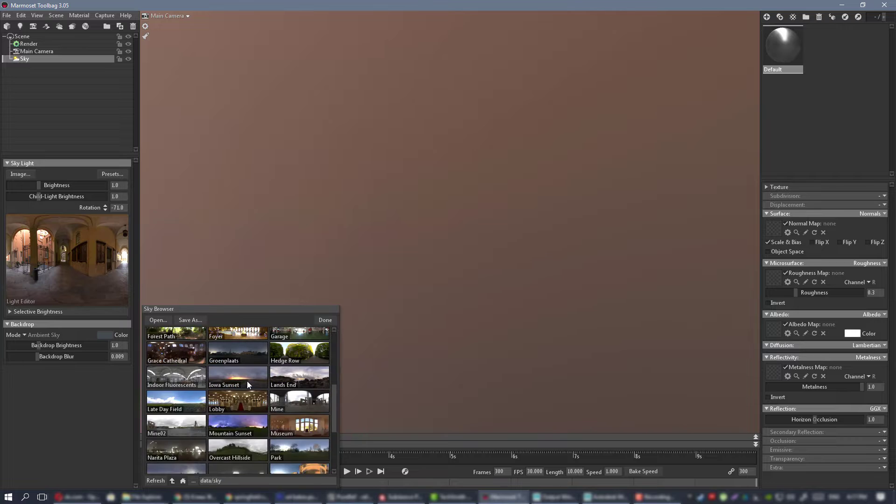
pyautogui.scroll(-2, 248, 381)
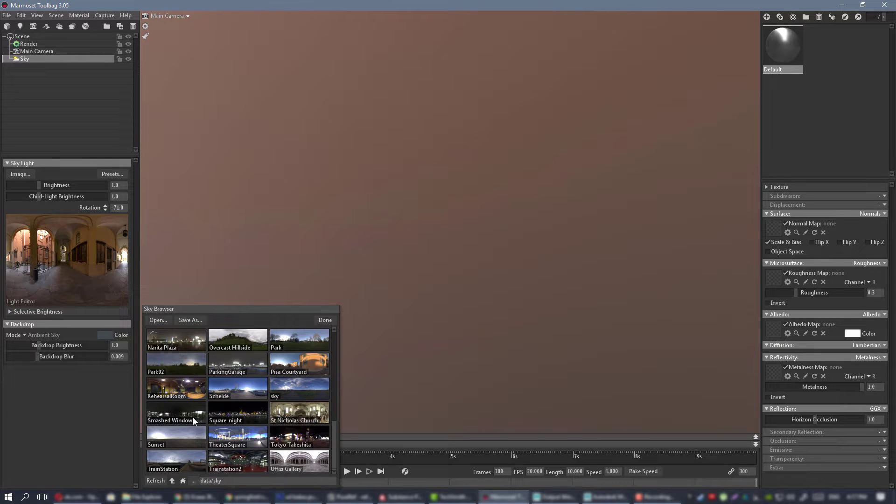
pyautogui.scroll(6, 193, 420)
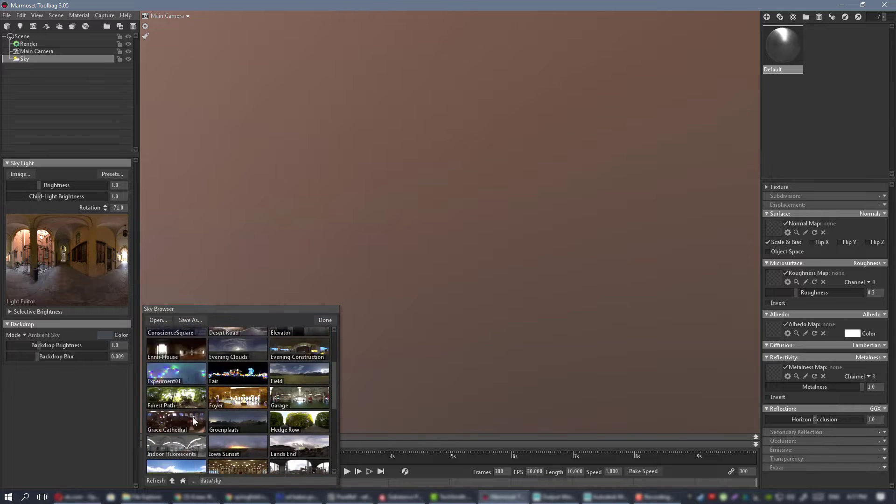
pyautogui.scroll(2, 193, 419)
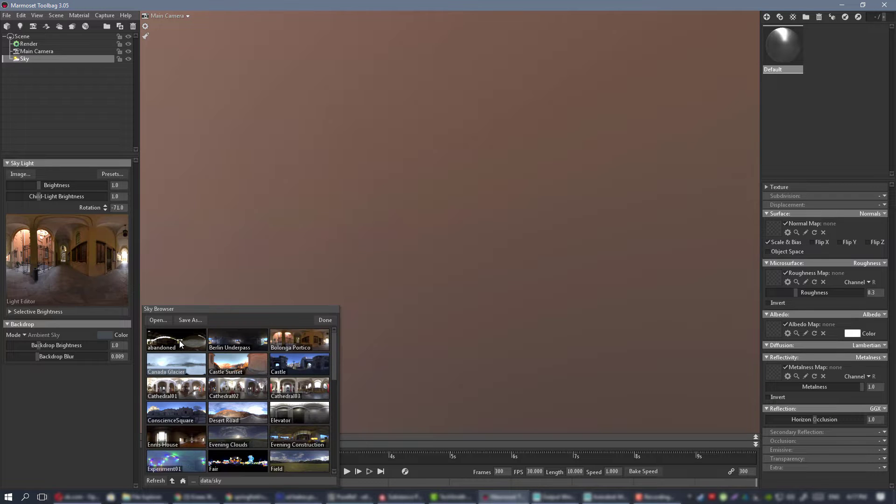
pyautogui.scroll(-6, 180, 340)
pyautogui.scroll(-2, 200, 376)
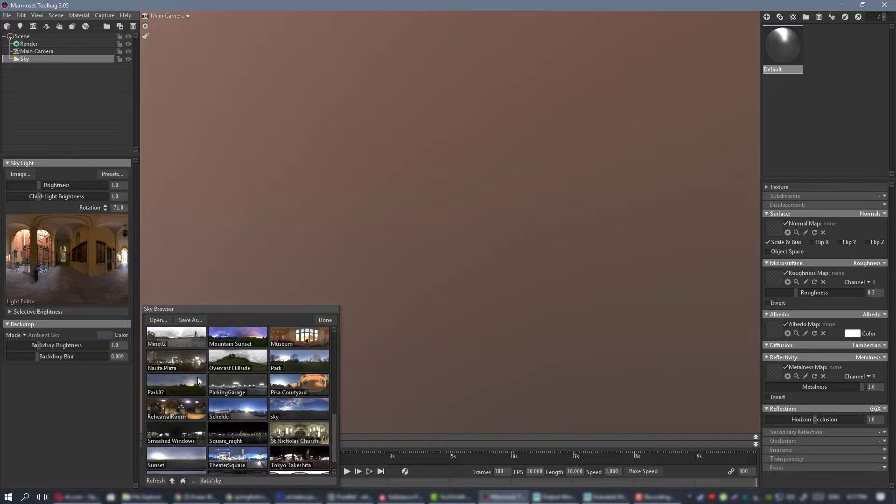
pyautogui.click(186, 415)
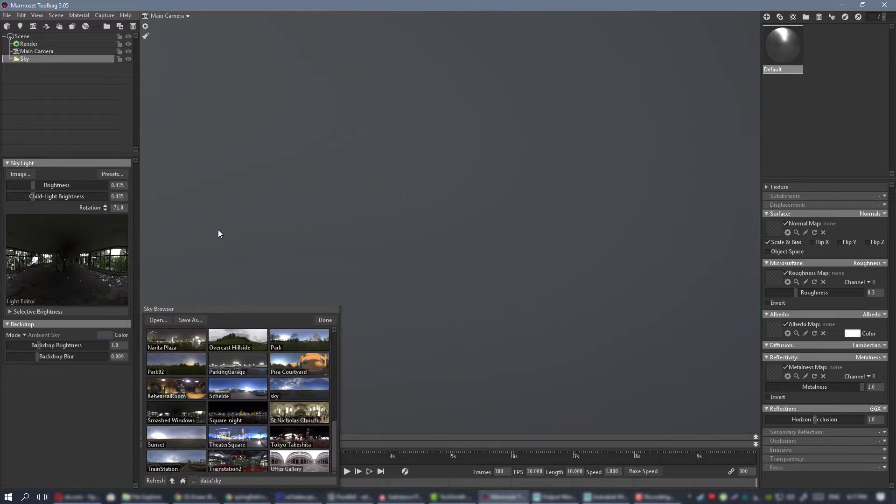
pyautogui.click(325, 320)
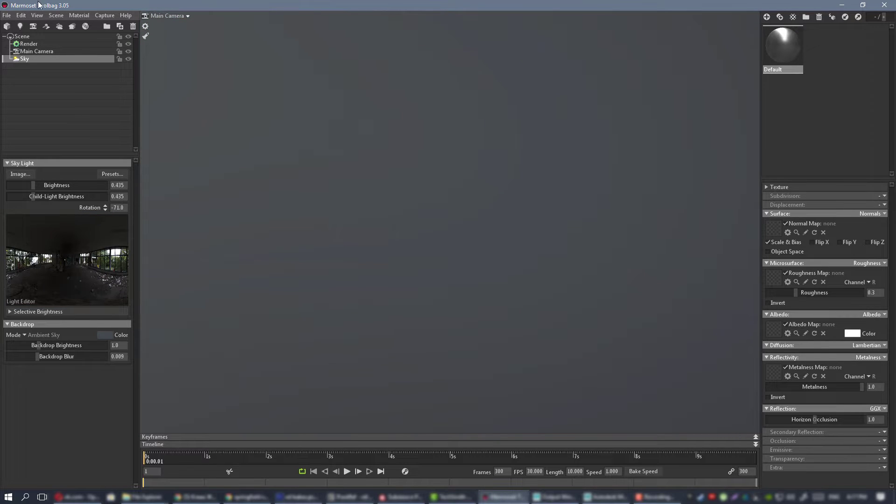
# Import final.fbx from the clean exp folder and select its low_mat material.
pyautogui.click(7, 16)
pyautogui.click(28, 83)
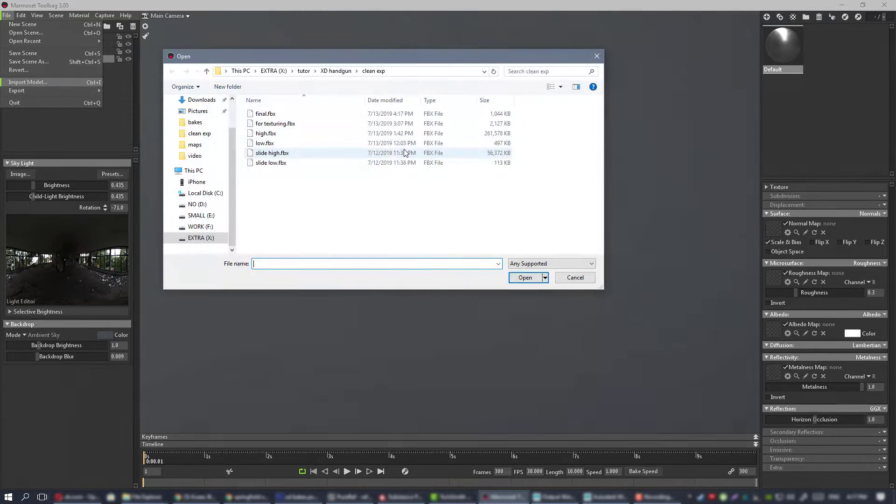
pyautogui.doubleClick(283, 115)
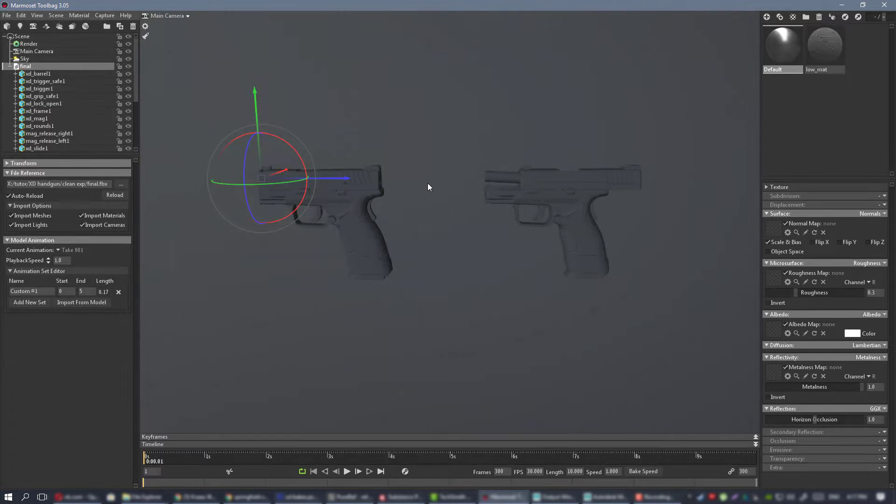
pyautogui.keyDown('alt'); pyautogui.moveTo(427, 183); pyautogui.dragTo(466, 216); pyautogui.keyUp('alt')
pyautogui.keyDown('alt'); pyautogui.moveTo(465, 216); pyautogui.dragTo(385, 211, button='right'); pyautogui.keyUp('alt')
pyautogui.click(825, 47)
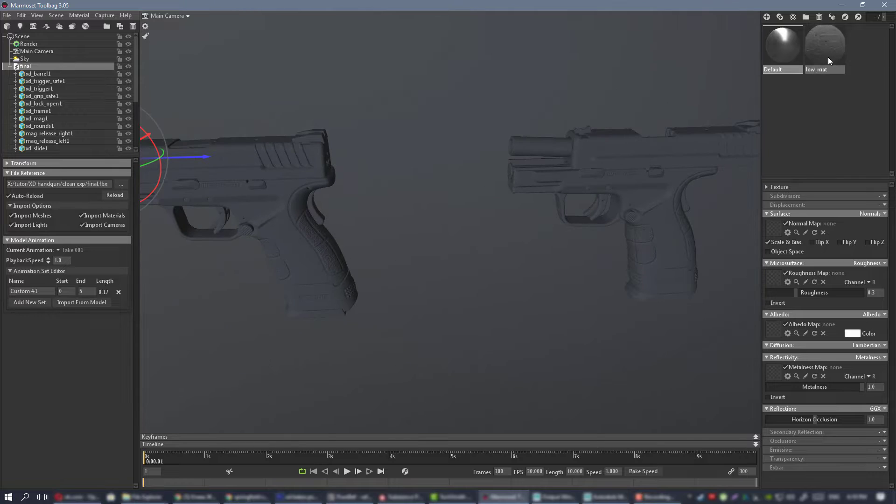
pyautogui.click(388, 136)
pyautogui.keyDown('alt'); pyautogui.moveTo(337, 152); pyautogui.dragTo(441, 182); pyautogui.keyUp('alt')
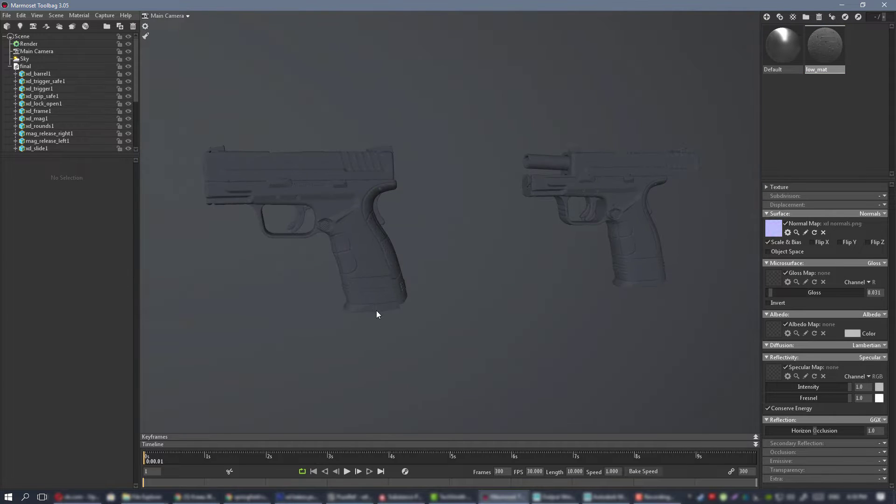
pyautogui.keyDown('alt'); pyautogui.moveTo(468, 302); pyautogui.dragTo(544, 126); pyautogui.keyUp('alt')
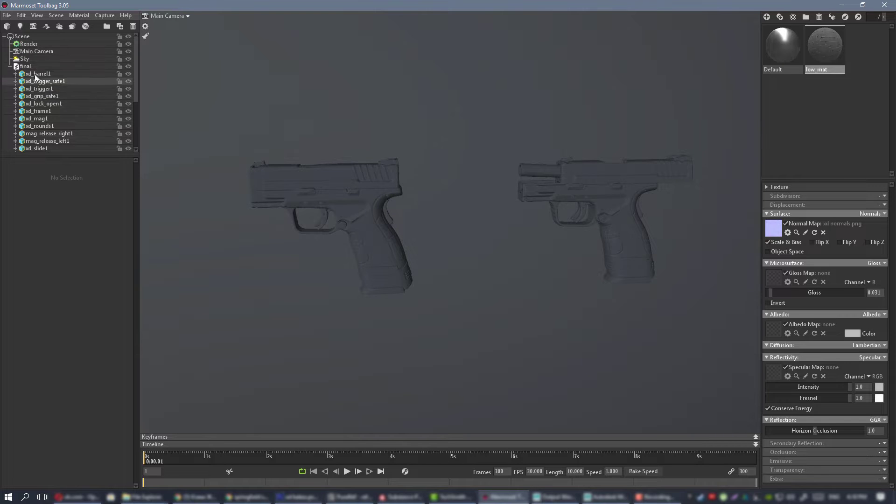
# Duplicate the whole final model and raise the copy to a Y position of about 20.23.
pyautogui.click(16, 66)
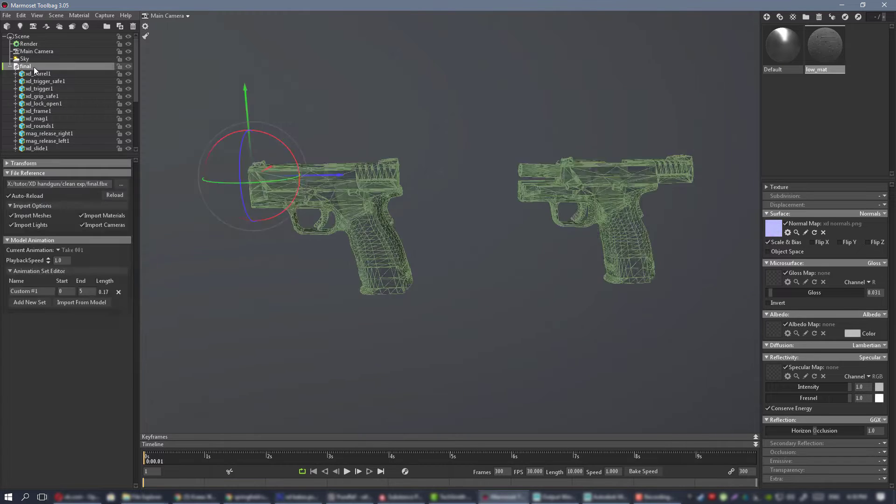
pyautogui.click(9, 66)
pyautogui.hotkey('ctrl', 'd')
pyautogui.moveTo(263, 101); pyautogui.dragTo(268, 23)
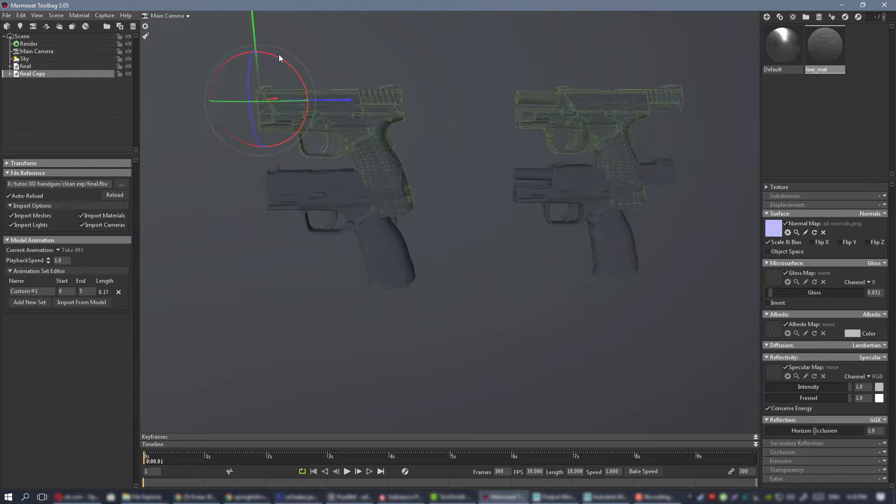
pyautogui.keyDown('alt'); pyautogui.moveTo(278, 55); pyautogui.dragTo(299, 168, button='middle'); pyautogui.keyUp('alt')
pyautogui.moveTo(275, 141); pyautogui.dragTo(277, 25)
pyautogui.keyDown('alt'); pyautogui.moveTo(278, 28); pyautogui.dragTo(284, 50, button='middle'); pyautogui.keyUp('alt')
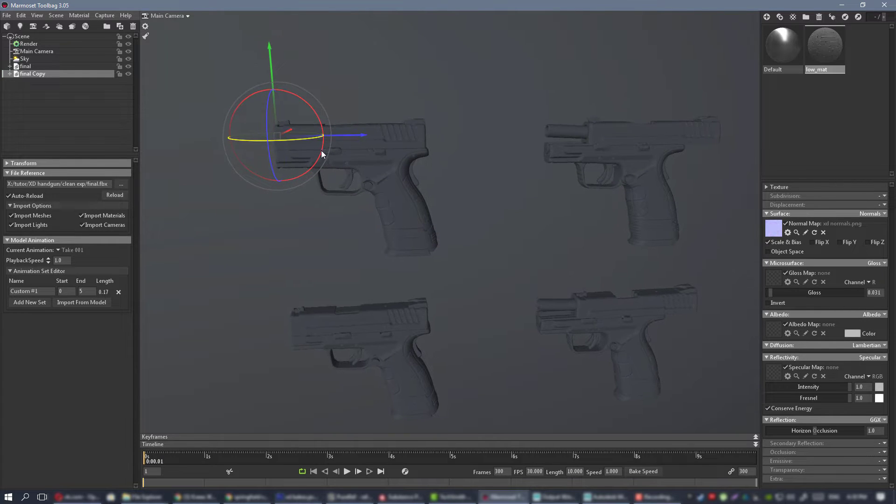
# Turn the final Copy model around to a Y rotation of 180 degrees.
pyautogui.moveTo(296, 138); pyautogui.dragTo(397, 139)
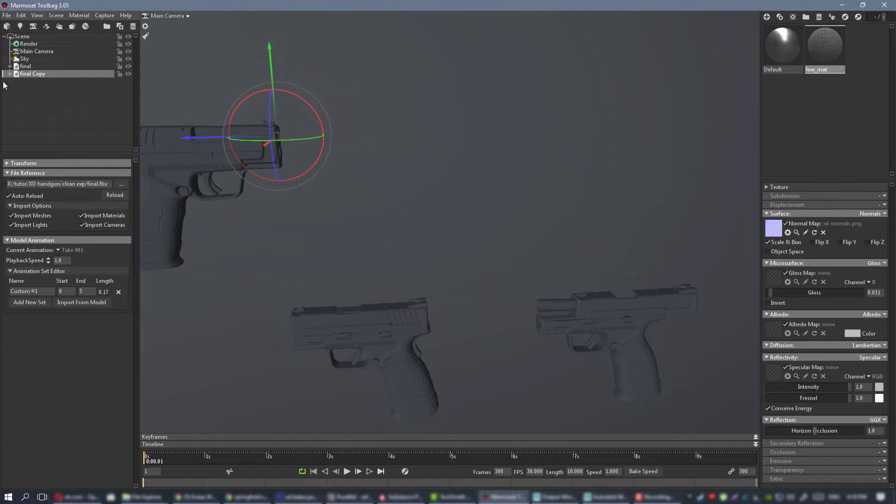
pyautogui.click(7, 163)
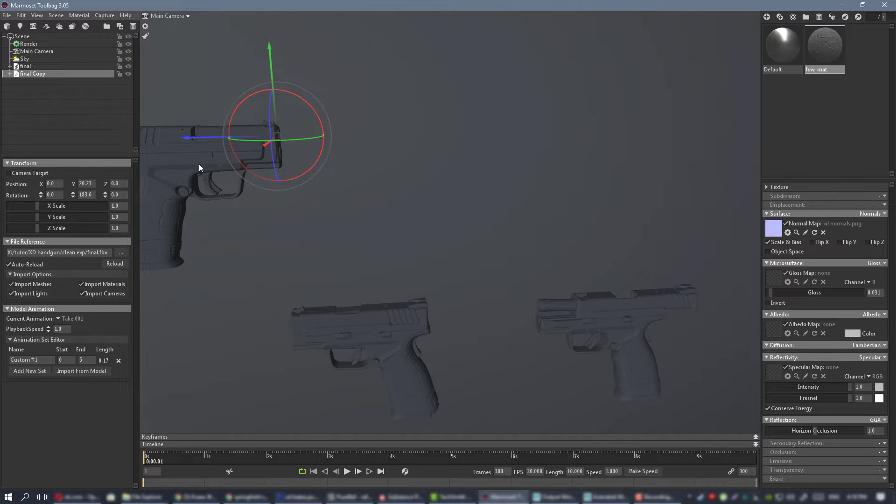
pyautogui.keyDown('alt'); pyautogui.moveTo(199, 168); pyautogui.dragTo(451, 174, button='middle'); pyautogui.keyUp('alt')
pyautogui.moveTo(563, 159); pyautogui.dragTo(586, 163)
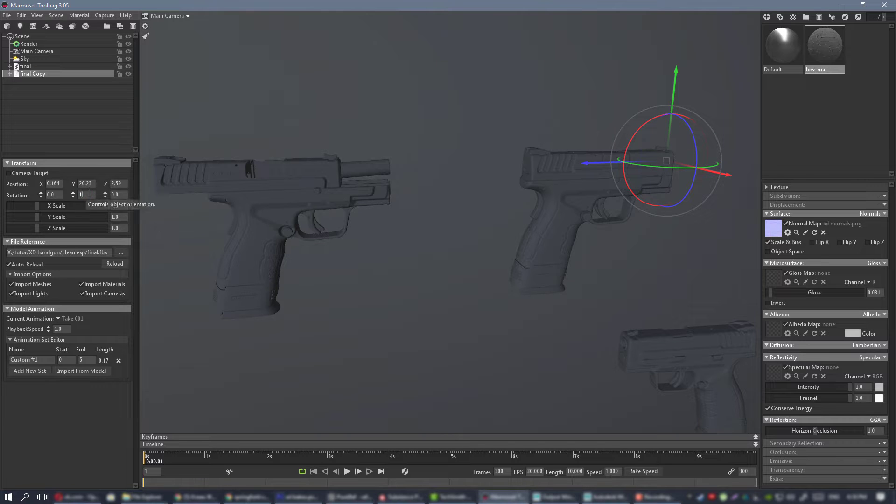
pyautogui.click(510, 94)
pyautogui.scroll(-3, 504, 155)
pyautogui.keyDown('alt'); pyautogui.moveTo(504, 155); pyautogui.dragTo(446, 156); pyautogui.keyUp('alt')
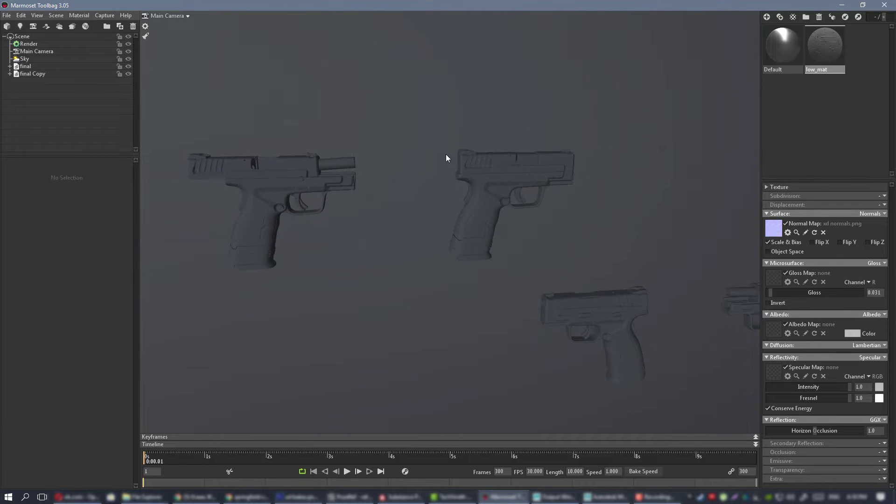
# Slide the final Copy model to a Z position of about 45 so it sits above the original pair.
pyautogui.click(28, 74)
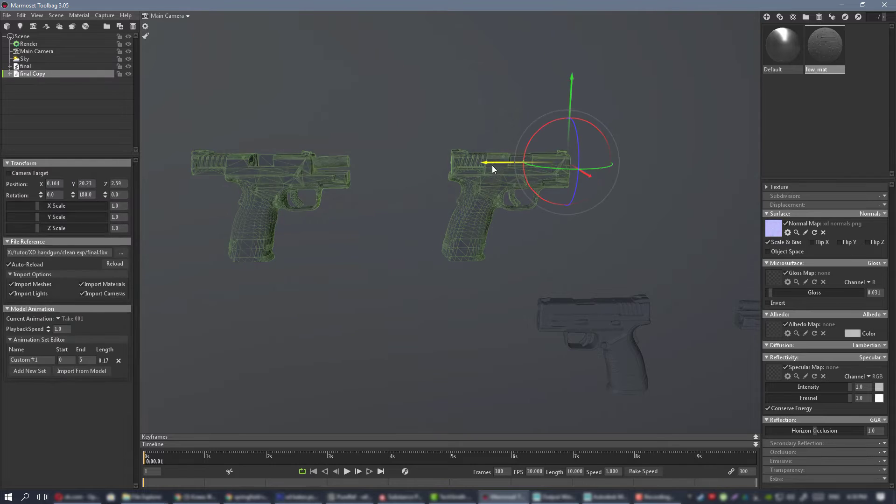
pyautogui.moveTo(537, 161); pyautogui.dragTo(754, 164)
pyautogui.moveTo(755, 164); pyautogui.dragTo(547, 179, button='middle')
pyautogui.moveTo(562, 161); pyautogui.dragTo(629, 163)
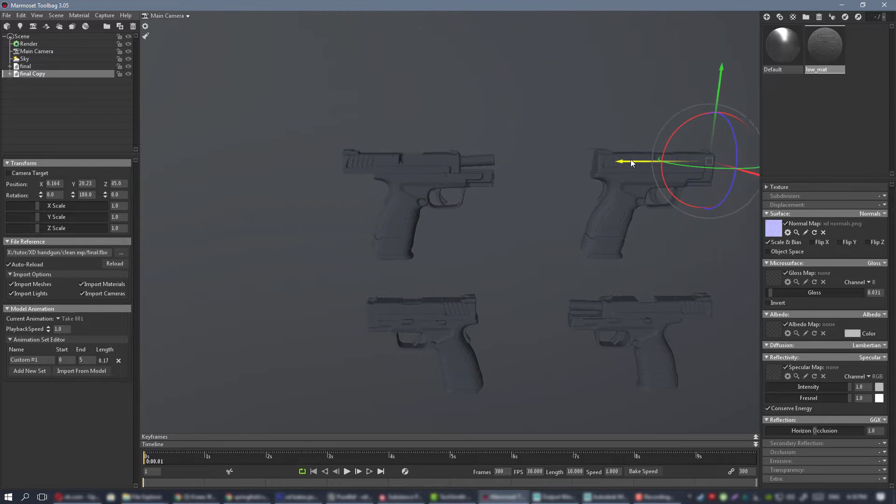
pyautogui.click(502, 100)
# Duplicate the lower closed pistol's magazine and move the copy beside the pistol to a Z position of about -27.37.
pyautogui.moveTo(457, 156); pyautogui.dragTo(388, 80, button='middle')
pyautogui.scroll(5, 456, 185)
pyautogui.scroll(-5, 456, 185)
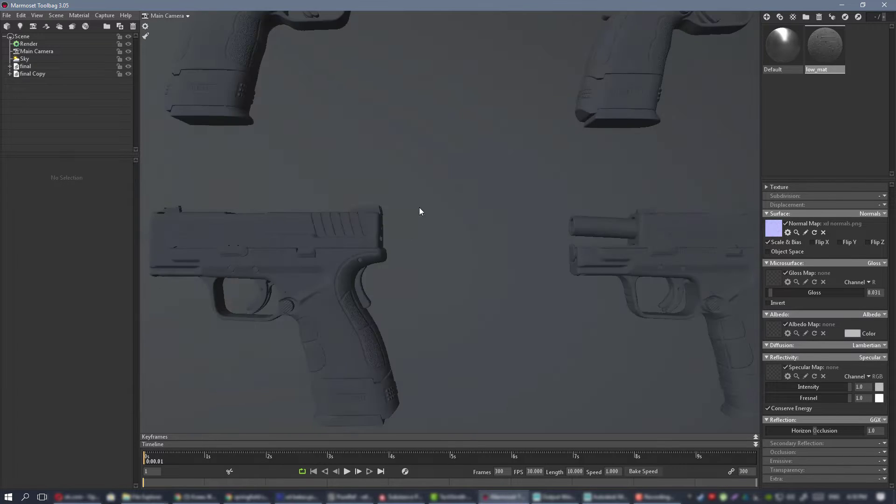
pyautogui.click(370, 349)
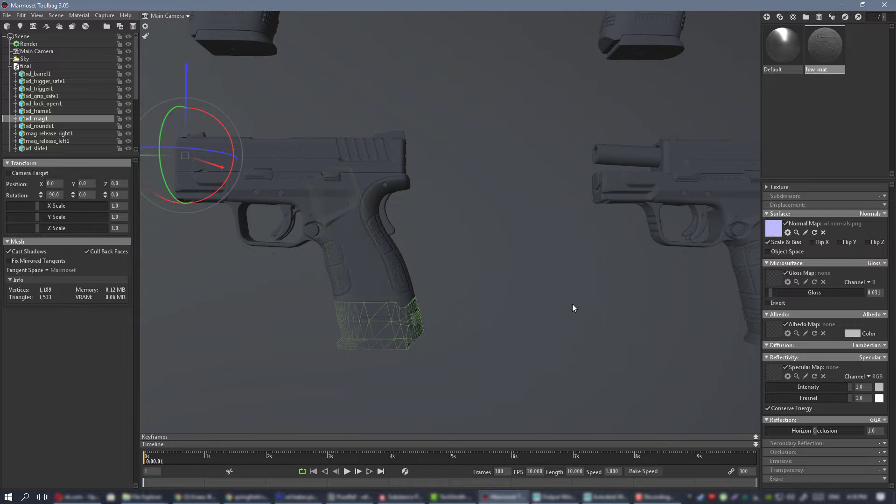
pyautogui.scroll(-5, 469, 237)
pyautogui.hotkey('ctrl', 'd')
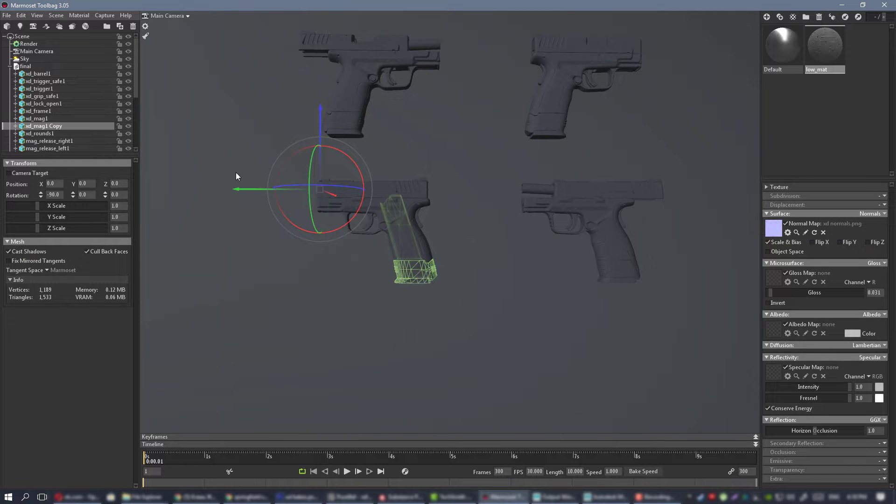
pyautogui.moveTo(245, 187); pyautogui.dragTo(66, 194)
pyautogui.moveTo(241, 196); pyautogui.dragTo(334, 197, button='middle')
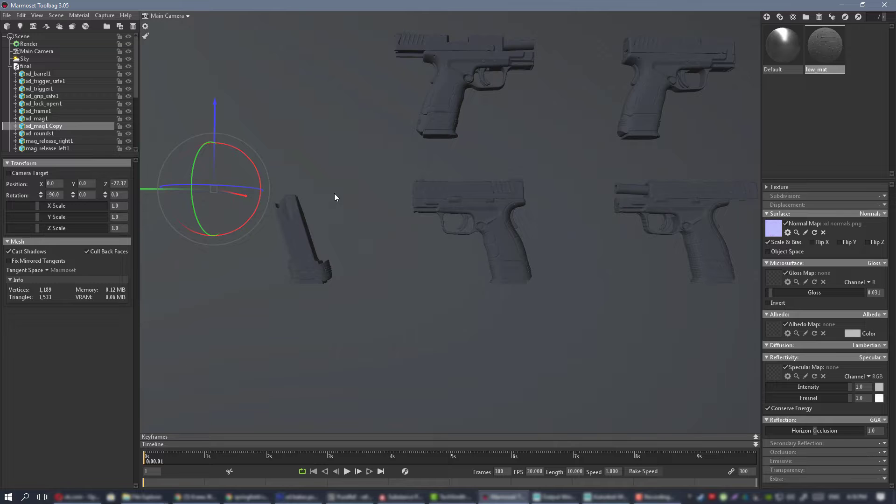
# Duplicate the upper open-slide pistol's magazine, move the copy out beside that pistol, and clear the selection.
pyautogui.click(435, 135)
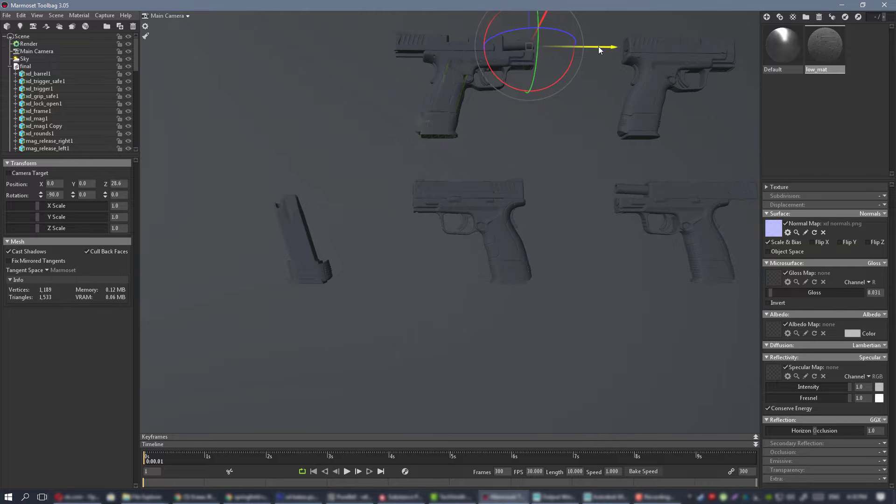
pyautogui.moveTo(600, 48); pyautogui.dragTo(452, 51)
pyautogui.click(357, 159)
pyautogui.moveTo(357, 159); pyautogui.dragTo(417, 192)
pyautogui.scroll(3, 394, 174)
pyautogui.moveTo(409, 203); pyautogui.dragTo(366, 180)
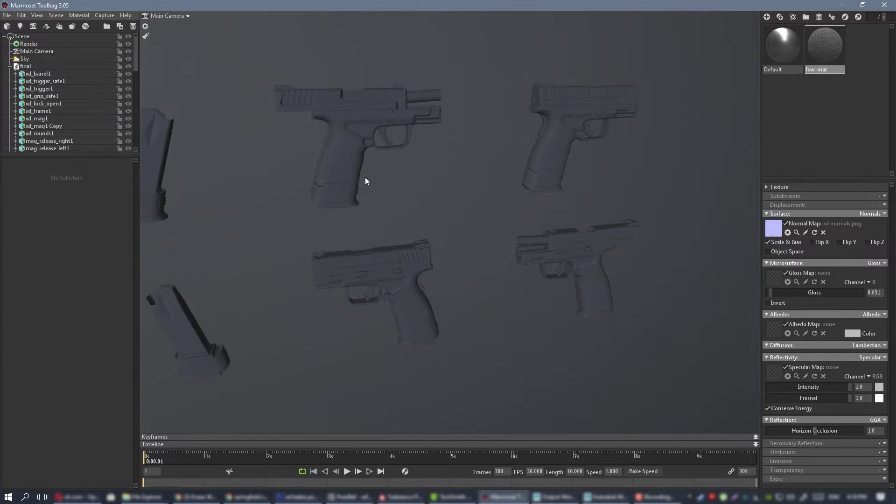
# Set the Main Camera's field of view to about 20.05 degrees and frame all four pistols and both loose magazines.
pyautogui.click(36, 52)
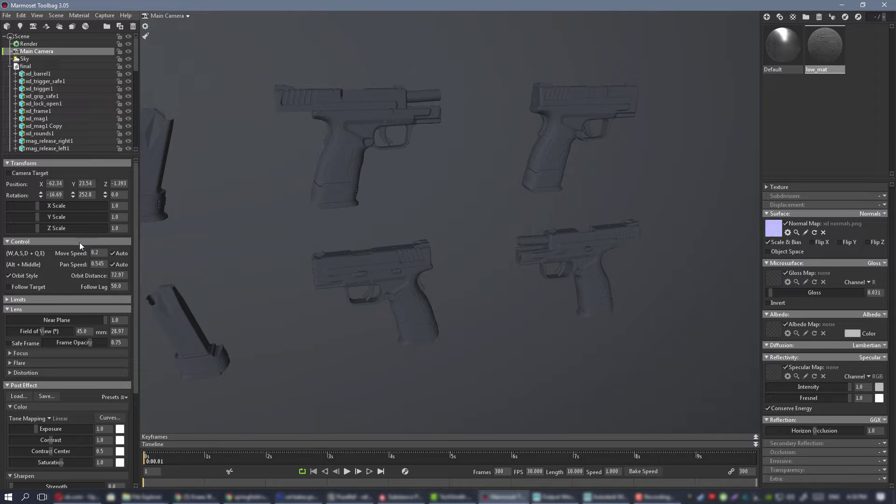
pyautogui.moveTo(41, 331); pyautogui.dragTo(32, 332)
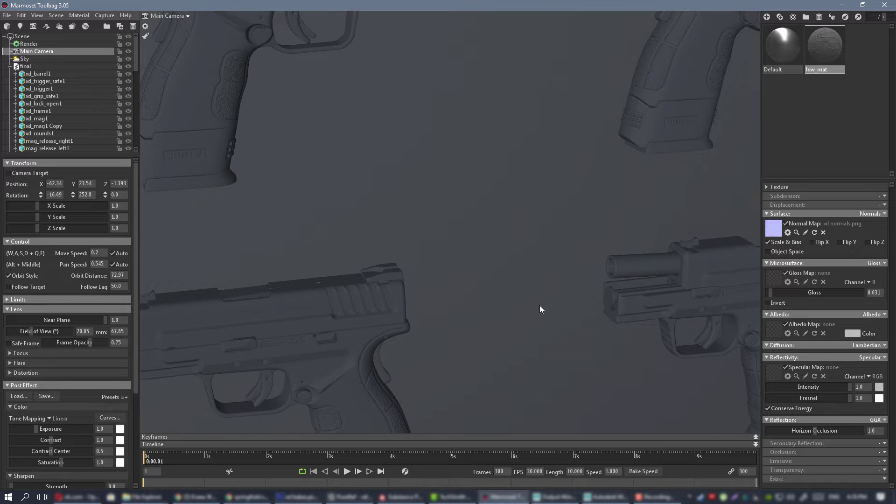
pyautogui.keyDown('alt'); pyautogui.moveTo(539, 305); pyautogui.dragTo(346, 225, button='right'); pyautogui.keyUp('alt')
pyautogui.keyDown('alt'); pyautogui.moveTo(346, 225); pyautogui.dragTo(388, 222, button='middle'); pyautogui.keyUp('alt')
pyautogui.keyDown('alt'); pyautogui.moveTo(388, 222); pyautogui.dragTo(434, 248); pyautogui.keyUp('alt')
pyautogui.keyDown('alt'); pyautogui.moveTo(434, 248); pyautogui.dragTo(471, 252, button='right'); pyautogui.keyUp('alt')
pyautogui.keyDown('alt'); pyautogui.moveTo(537, 238); pyautogui.dragTo(467, 195); pyautogui.keyUp('alt')
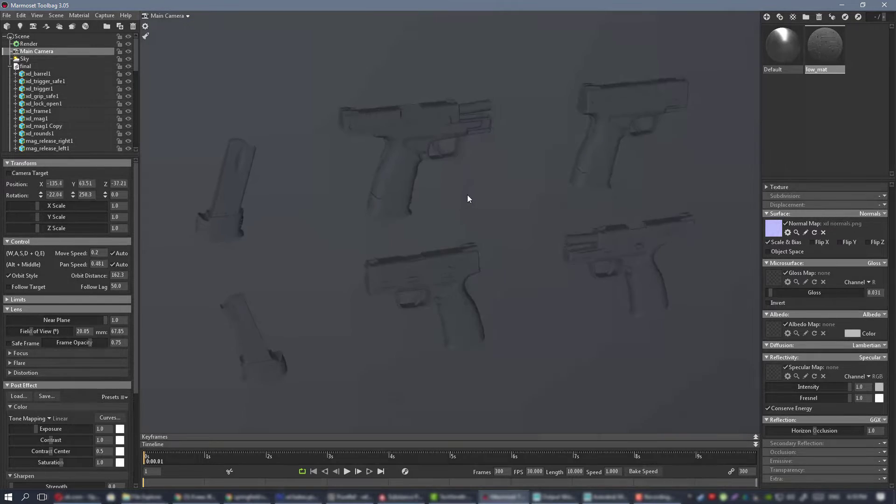
# Collapse the model groups and switch the Sky's backdrop mode to Color using the dark grey 212121.
pyautogui.click(10, 74)
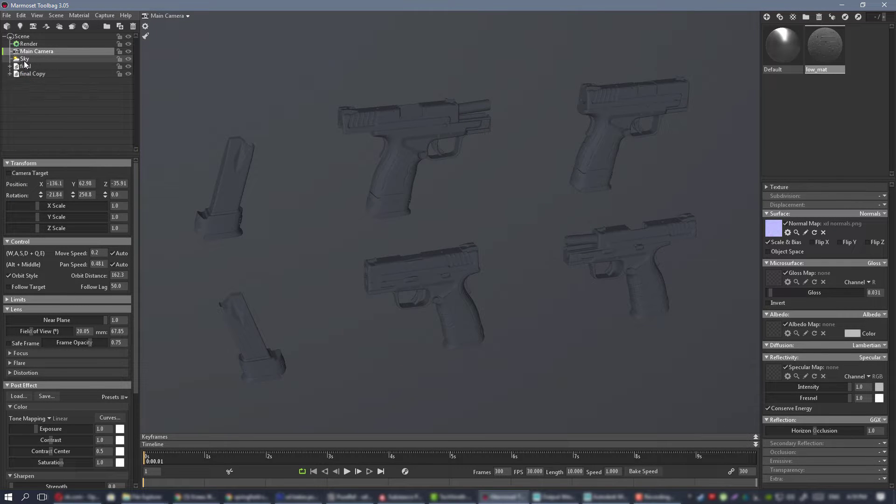
pyautogui.click(24, 59)
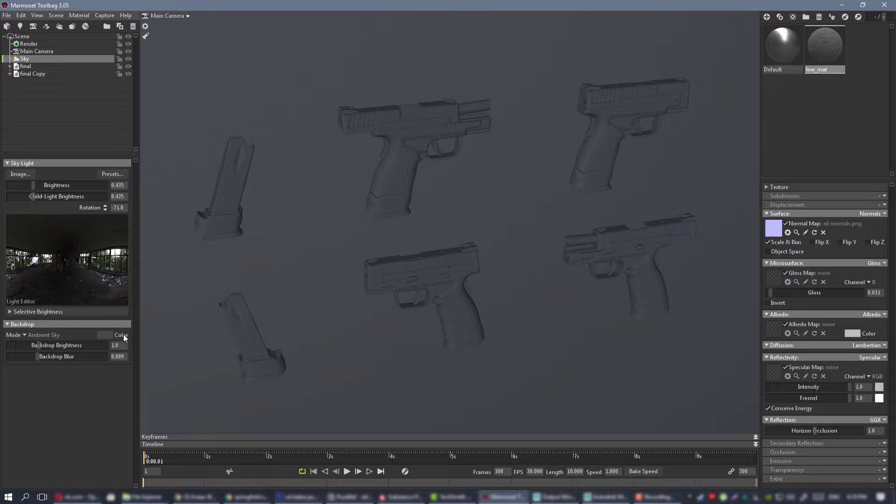
pyautogui.click(104, 334)
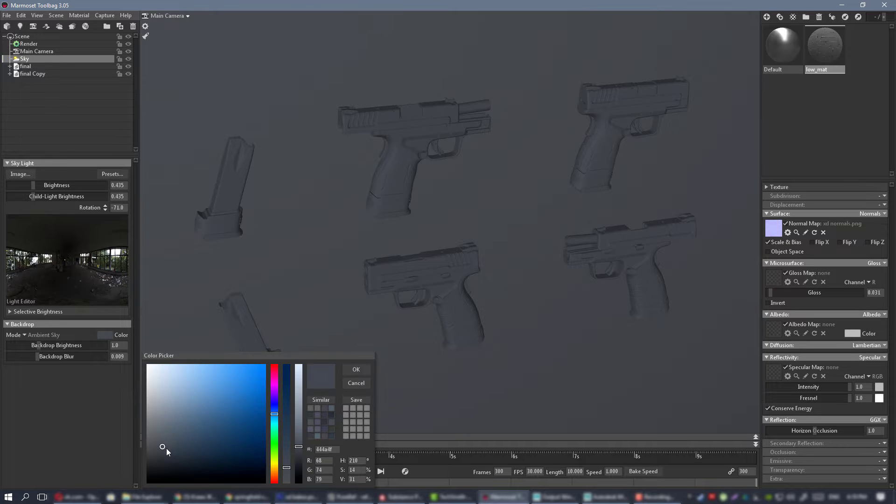
pyautogui.moveTo(165, 450)
pyautogui.mouseDown()
pyautogui.moveTo(153, 463)
pyautogui.moveTo(165, 456)
pyautogui.mouseUp()
pyautogui.click(356, 370)
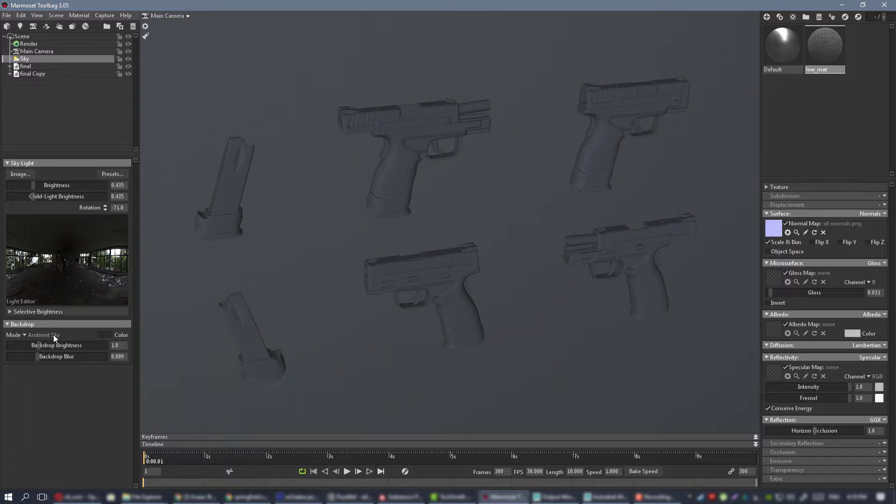
pyautogui.click(22, 334)
pyautogui.click(38, 335)
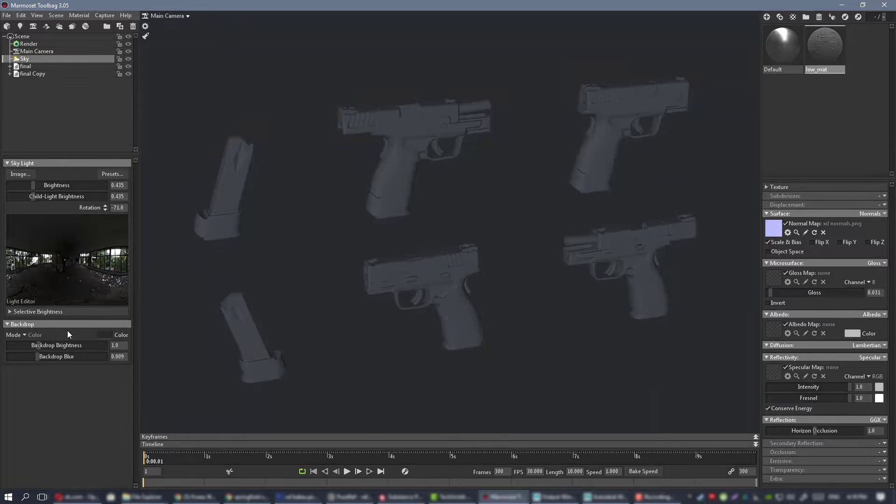
pyautogui.click(104, 335)
pyautogui.moveTo(152, 455); pyautogui.dragTo(147, 468)
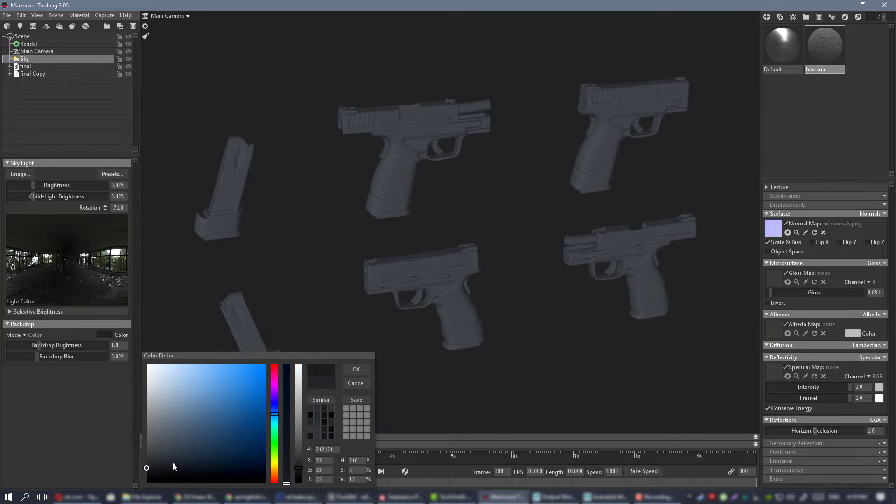
pyautogui.click(358, 370)
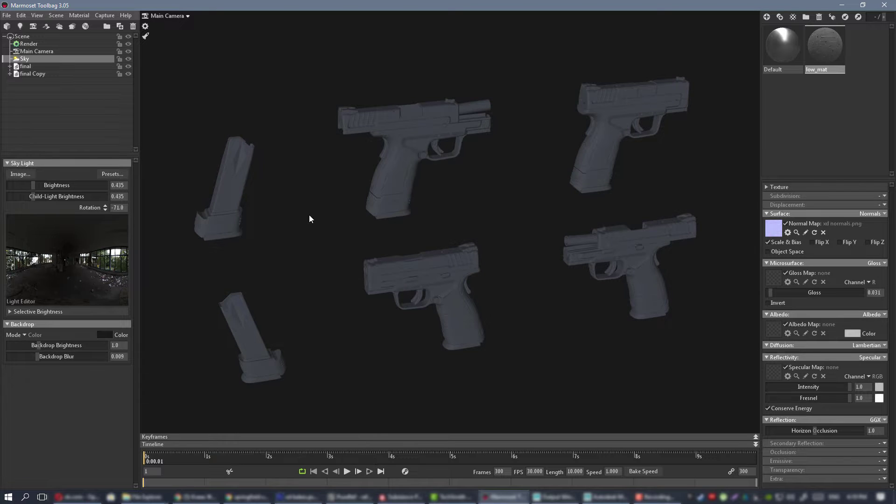
# Load for texturing_low_mat_Normal.png from the maps folder as low_mat's normal map and for texturing_low_mat_Glossiness.png as its gloss map.
pyautogui.moveTo(309, 215); pyautogui.dragTo(359, 212)
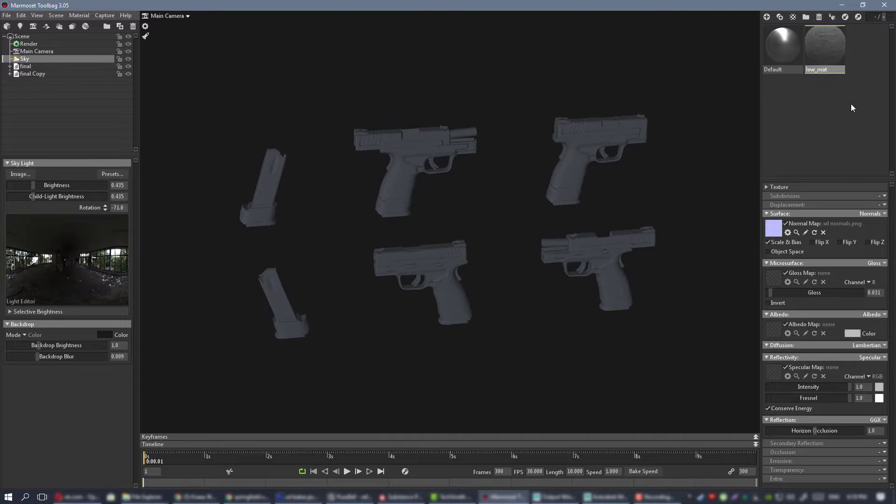
pyautogui.click(769, 228)
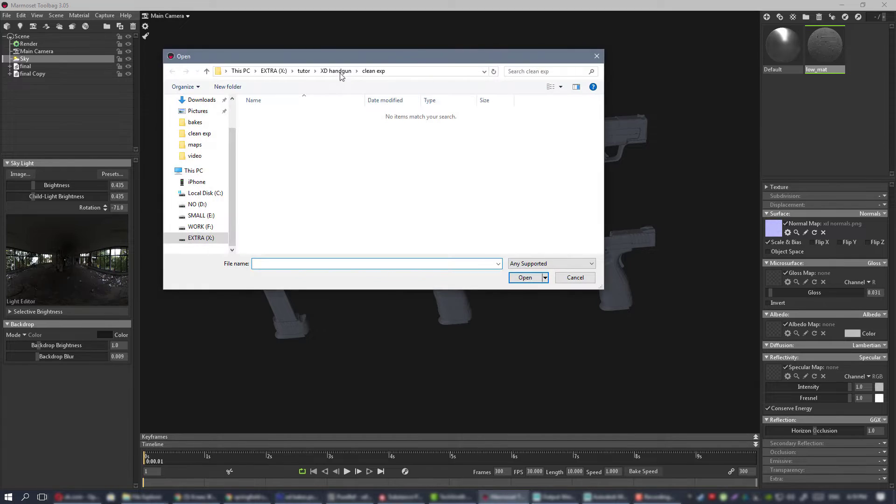
pyautogui.click(272, 172)
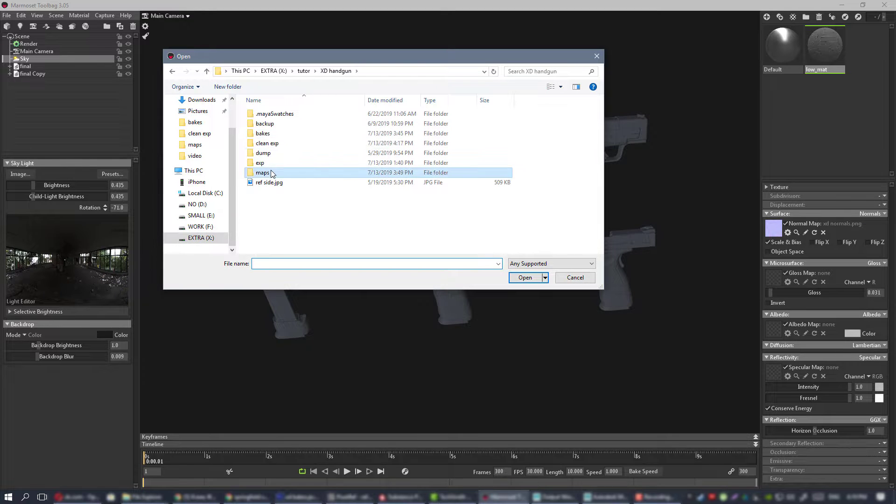
pyautogui.doubleClick(274, 173)
pyautogui.doubleClick(422, 122)
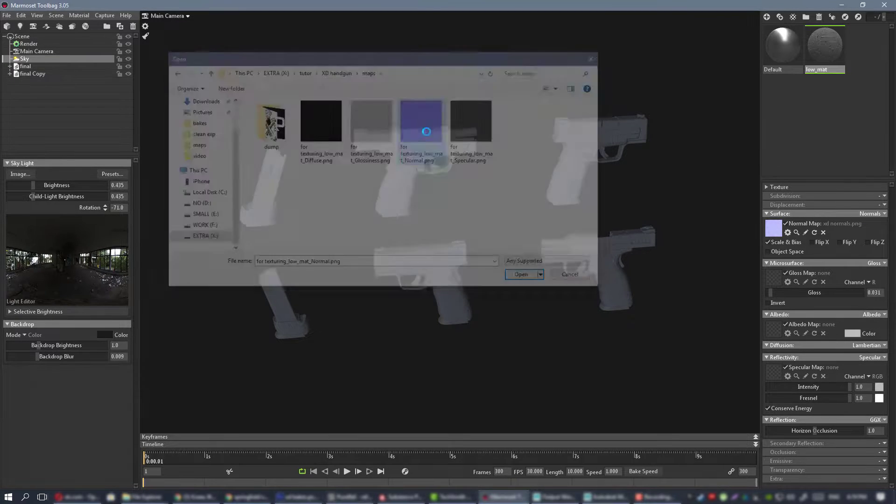
pyautogui.click(773, 276)
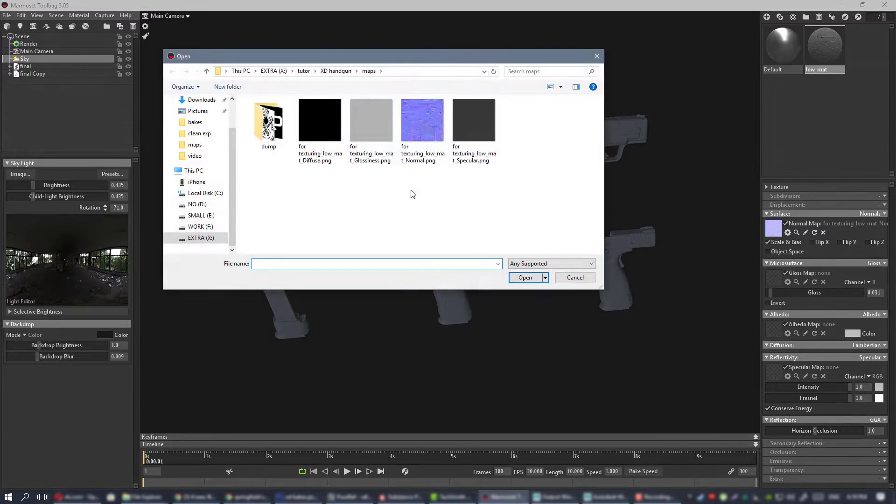
pyautogui.click(372, 123)
pyautogui.doubleClick(372, 123)
# Assign for texturing_low_mat_Diffuse.png to low_mat's albedo map and for texturing_low_mat_Specular.png to its specular map.
pyautogui.click(773, 331)
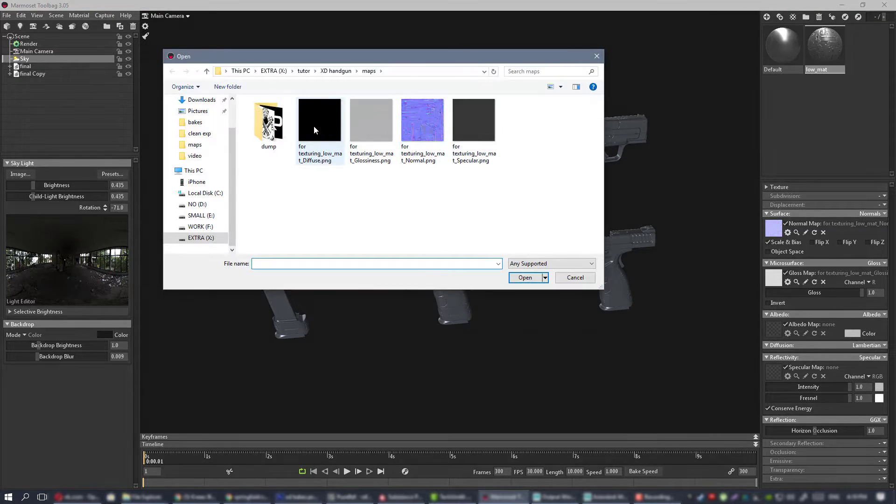
pyautogui.doubleClick(317, 135)
pyautogui.click(777, 370)
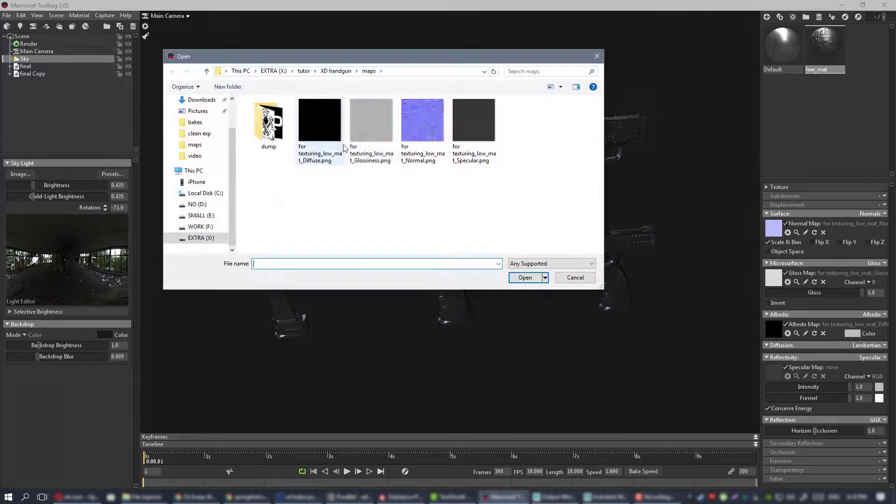
pyautogui.doubleClick(472, 136)
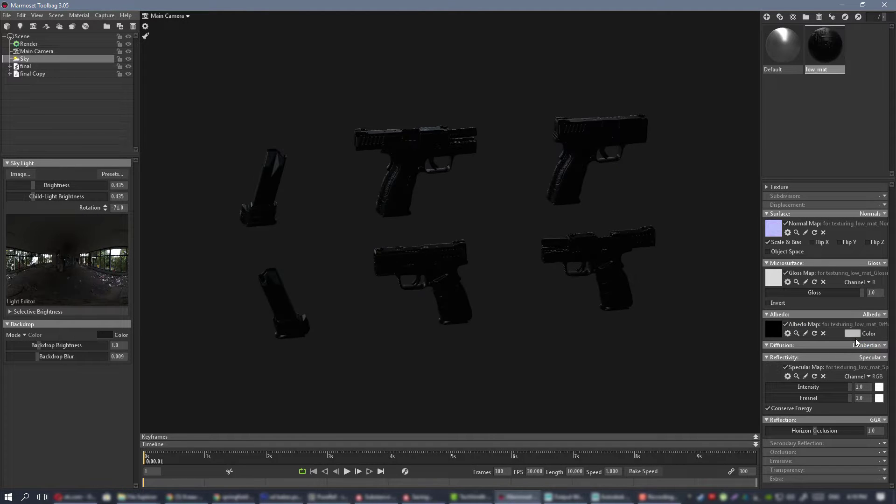
# Set low_mat's albedo color to white and clear the scene selection.
pyautogui.click(853, 334)
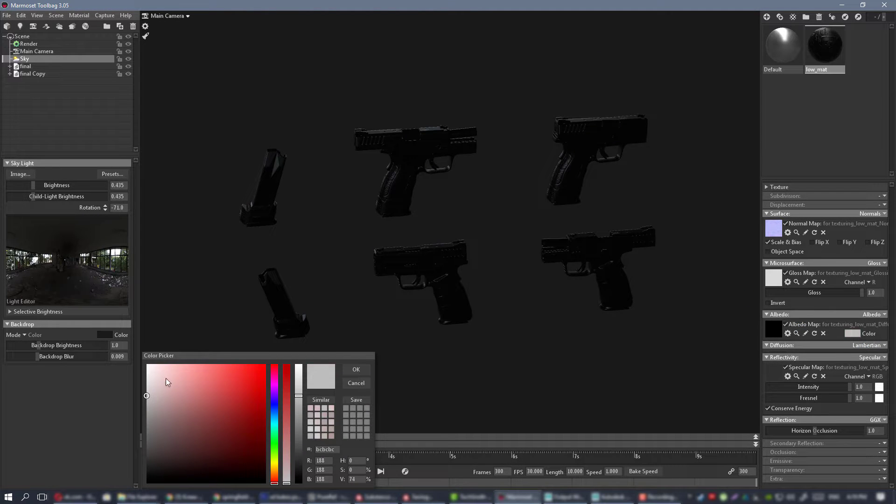
pyautogui.moveTo(168, 381); pyautogui.dragTo(146, 364)
pyautogui.click(353, 371)
pyautogui.click(681, 299)
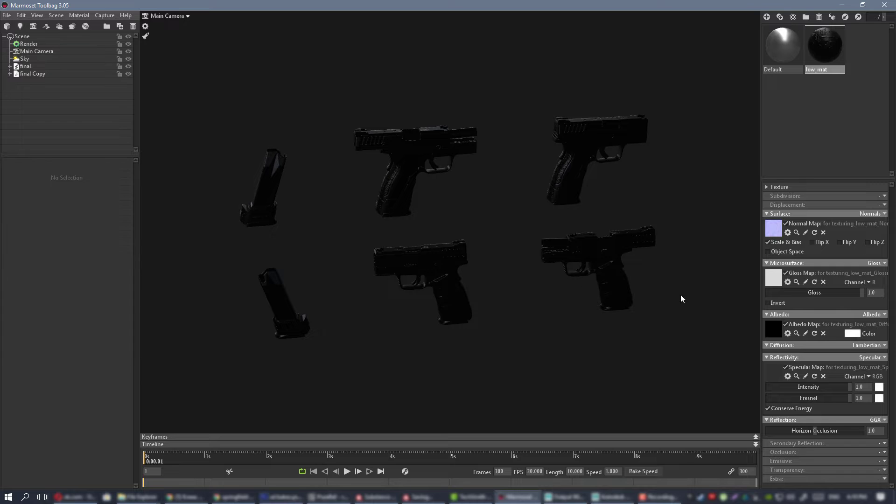
# Add a light to the scene and change its type to Omni.
pyautogui.moveTo(570, 259); pyautogui.dragTo(617, 227)
pyautogui.scroll(2, 565, 246)
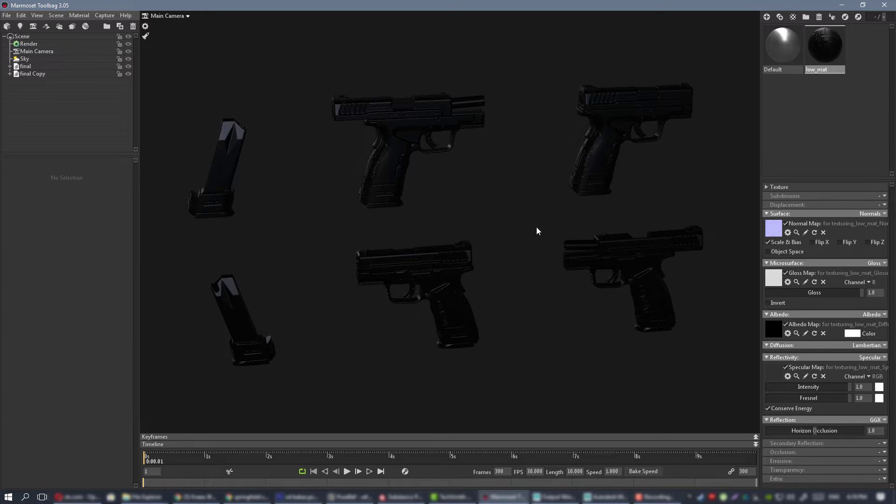
pyautogui.moveTo(536, 230)
pyautogui.mouseDown()
pyautogui.moveTo(482, 214)
pyautogui.moveTo(666, 224)
pyautogui.moveTo(501, 229)
pyautogui.moveTo(533, 236)
pyautogui.moveTo(483, 229)
pyautogui.moveTo(546, 229)
pyautogui.moveTo(508, 231)
pyautogui.moveTo(478, 204)
pyautogui.moveTo(476, 216)
pyautogui.moveTo(496, 208)
pyautogui.moveTo(502, 216)
pyautogui.moveTo(480, 203)
pyautogui.moveTo(486, 176)
pyautogui.moveTo(490, 202)
pyautogui.moveTo(482, 191)
pyautogui.moveTo(495, 206)
pyautogui.mouseUp()
pyautogui.click(55, 17)
pyautogui.moveTo(72, 28)
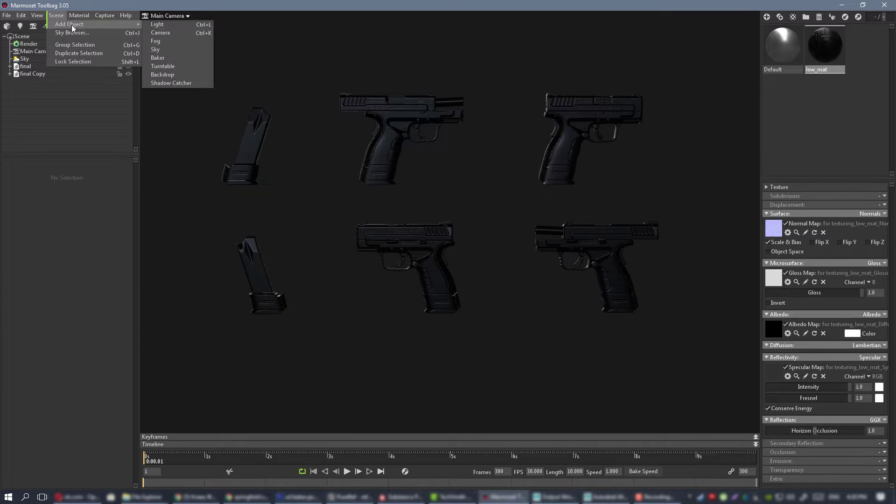
pyautogui.click(159, 27)
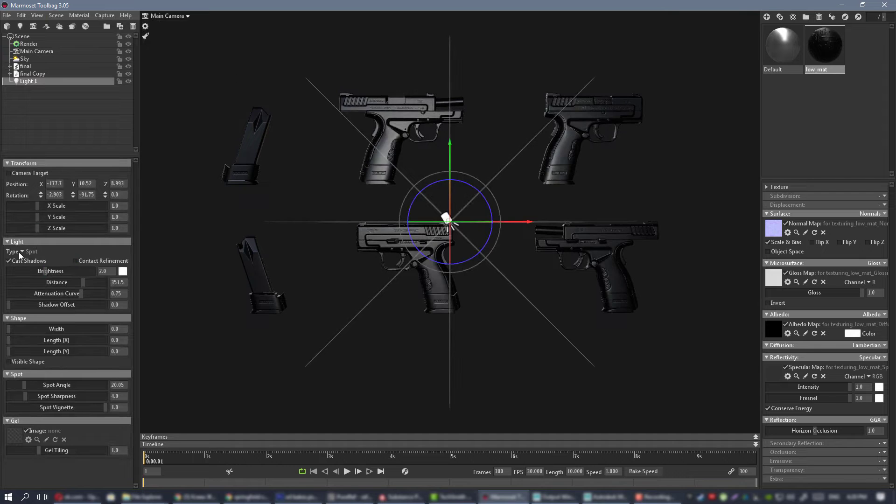
pyautogui.click(39, 268)
# Move the omni light closer in front of the pistols, to about X -71.13, Y 5.11, Z 12.26, and deselect it.
pyautogui.scroll(-3, 433, 162)
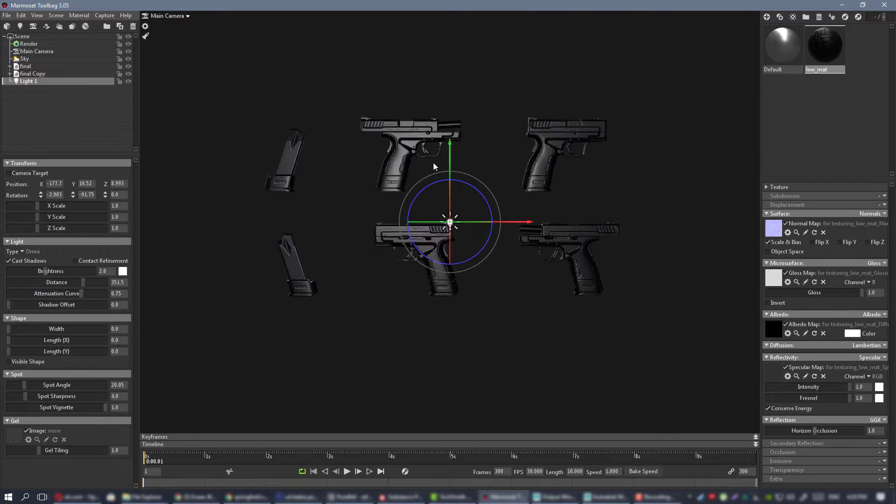
pyautogui.moveTo(433, 162); pyautogui.dragTo(361, 235)
pyautogui.scroll(-6, 405, 150)
pyautogui.moveTo(406, 152); pyautogui.dragTo(313, 238)
pyautogui.click(588, 119)
pyautogui.moveTo(537, 128); pyautogui.dragTo(446, 152)
pyautogui.scroll(5, 583, 251)
pyautogui.scroll(-2, 465, 183)
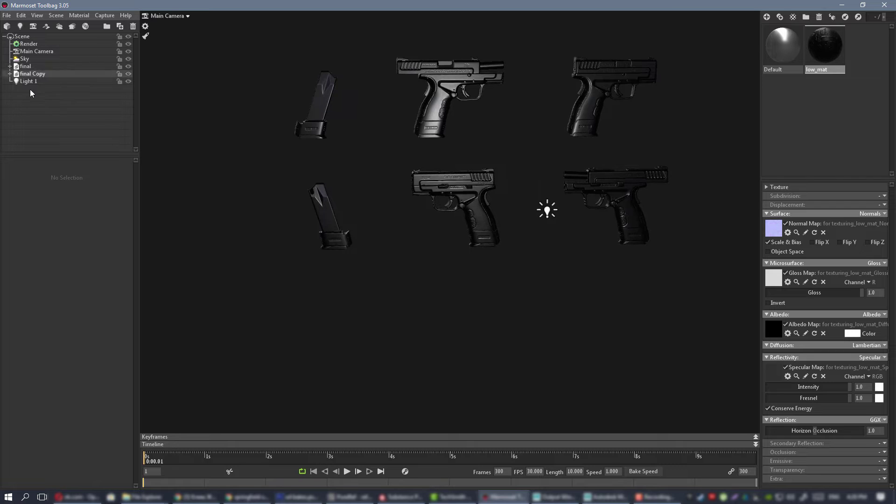
# Raise Light 1's brightness to about 4.96 and check the lighting on a pistol's slide up close.
pyautogui.click(27, 82)
pyautogui.moveTo(46, 272); pyautogui.dragTo(52, 271)
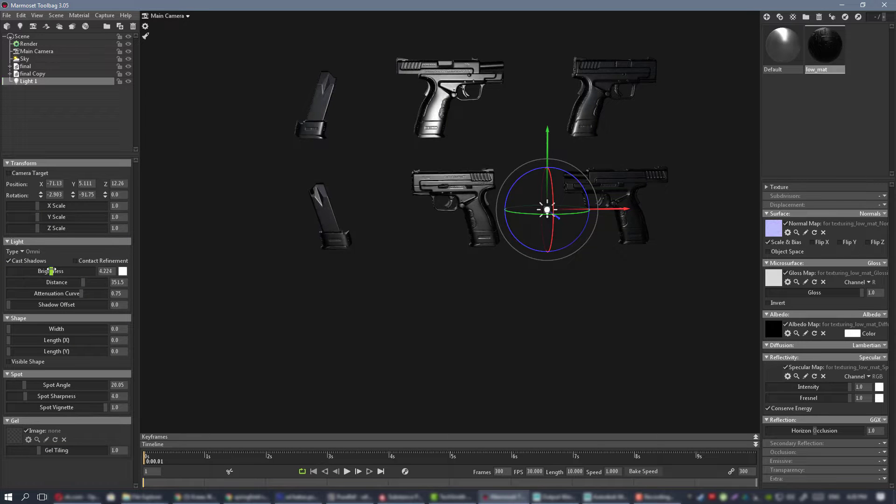
pyautogui.moveTo(491, 183); pyautogui.dragTo(471, 190)
pyautogui.scroll(-2, 471, 190)
pyautogui.moveTo(210, 237); pyautogui.dragTo(235, 233)
pyautogui.click(483, 113)
pyautogui.click(598, 194)
pyautogui.press('f')
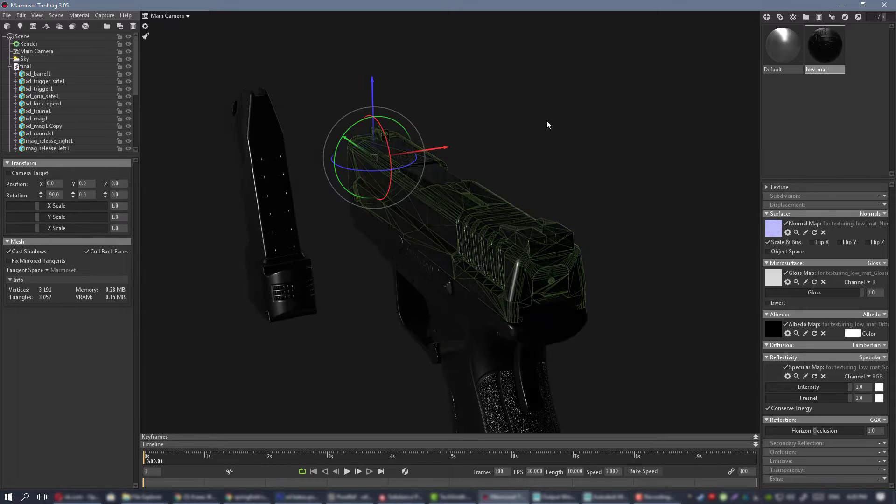
pyautogui.click(546, 123)
# Duplicate the front light and move the copy behind the pistols to an X position of about 75.42.
pyautogui.scroll(-8, 499, 181)
pyautogui.moveTo(261, 66); pyautogui.dragTo(418, 195)
pyautogui.scroll(6, 483, 181)
pyautogui.scroll(-3, 466, 148)
pyautogui.scroll(5, 508, 221)
pyautogui.scroll(-7, 199, 120)
pyautogui.click(275, 231)
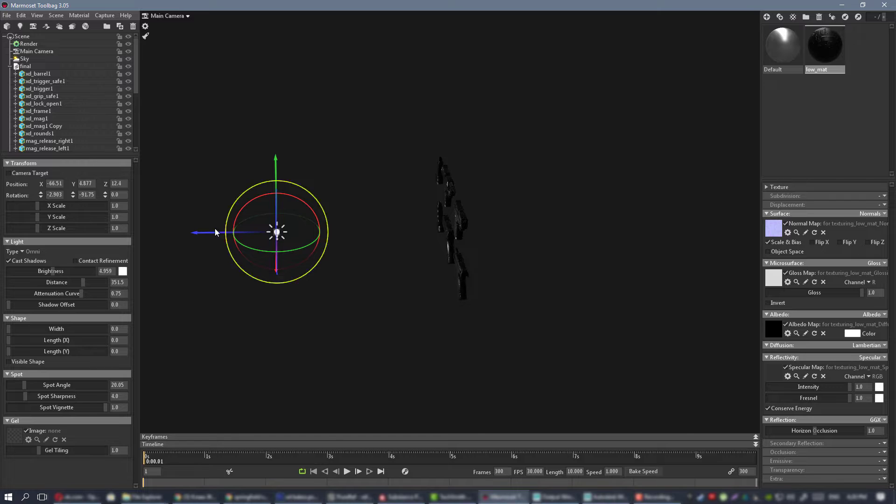
pyautogui.moveTo(216, 232); pyautogui.dragTo(565, 219)
# Place light copies beyond both ends of the pistol arrangement, one at a Z position of about -116.1.
pyautogui.moveTo(488, 146); pyautogui.dragTo(536, 191)
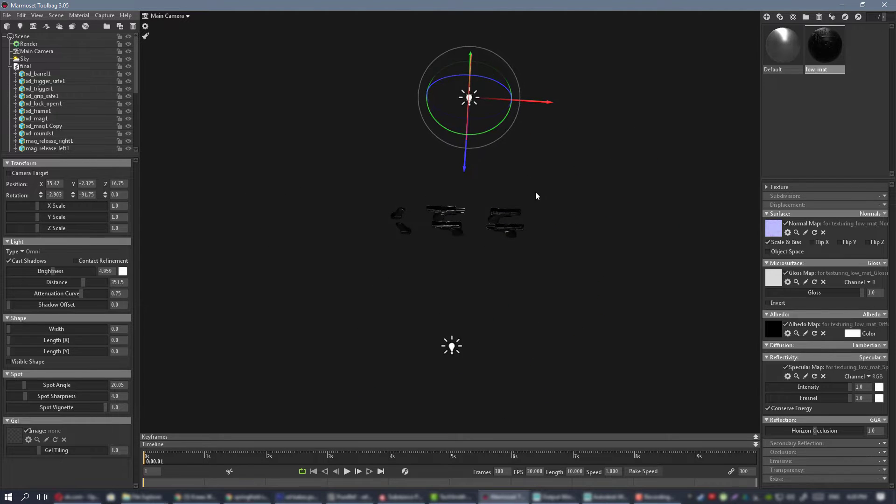
pyautogui.moveTo(548, 101); pyautogui.dragTo(218, 293)
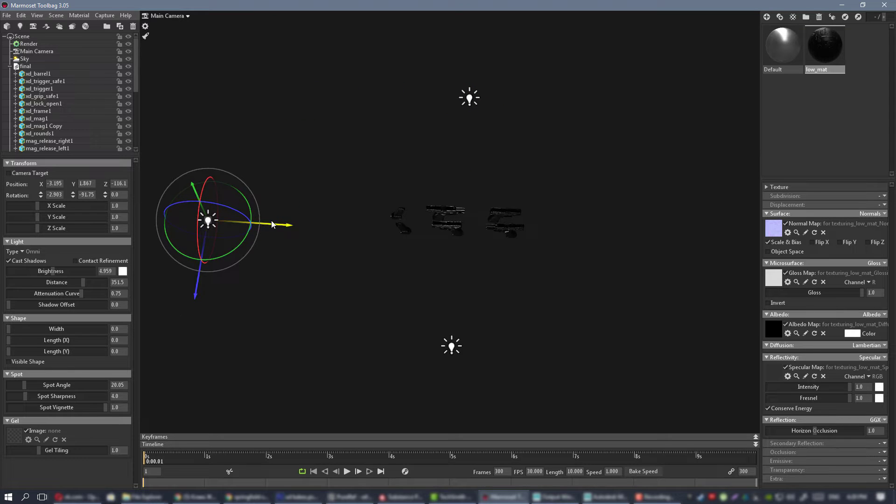
pyautogui.moveTo(273, 224); pyautogui.dragTo(758, 228)
# Place light copies above and below the pistols at Y positions of about 80.7 and -62.75, and clear the selection.
pyautogui.moveTo(581, 217); pyautogui.dragTo(517, 158)
pyautogui.keyDown('shift'); pyautogui.moveTo(629, 209); pyautogui.dragTo(643, 32); pyautogui.keyUp('shift')
pyautogui.moveTo(708, 111); pyautogui.dragTo(531, 83)
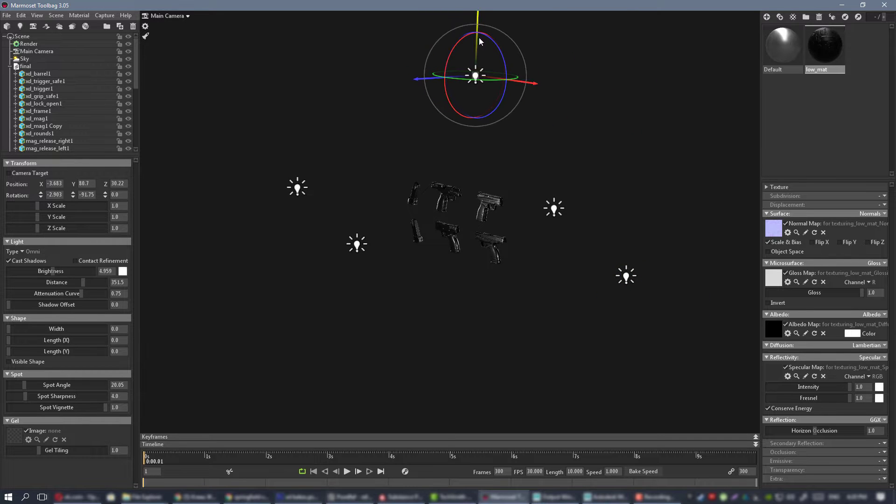
pyautogui.keyDown('shift'); pyautogui.moveTo(479, 23); pyautogui.dragTo(469, 286); pyautogui.keyUp('shift')
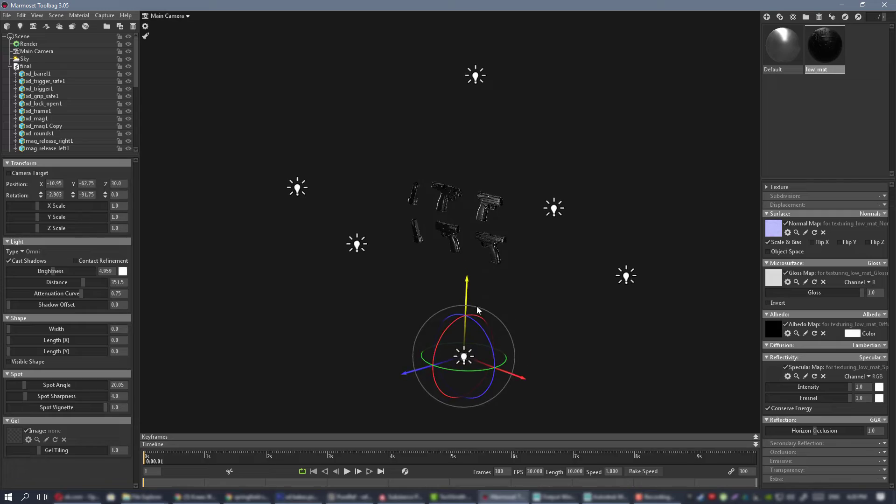
pyautogui.click(520, 184)
# Enable global illumination in the render settings and set the shadow resolution to Ludicrous.
pyautogui.moveTo(520, 185); pyautogui.dragTo(578, 175)
pyautogui.scroll(8, 537, 194)
pyautogui.moveTo(491, 219); pyautogui.dragTo(441, 244)
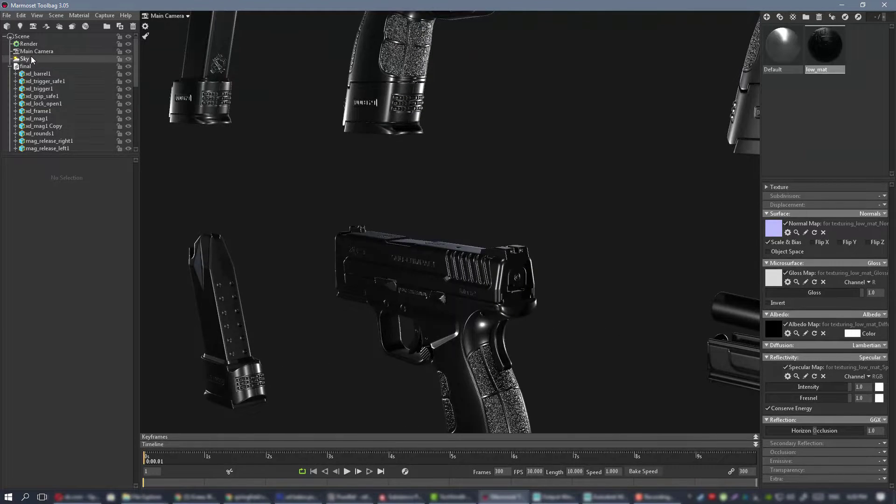
pyautogui.click(30, 44)
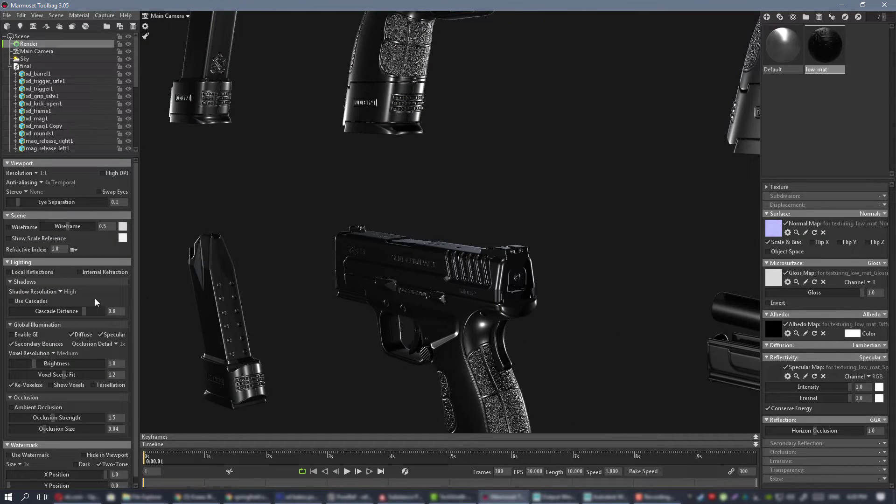
pyautogui.moveTo(547, 286); pyautogui.dragTo(43, 284)
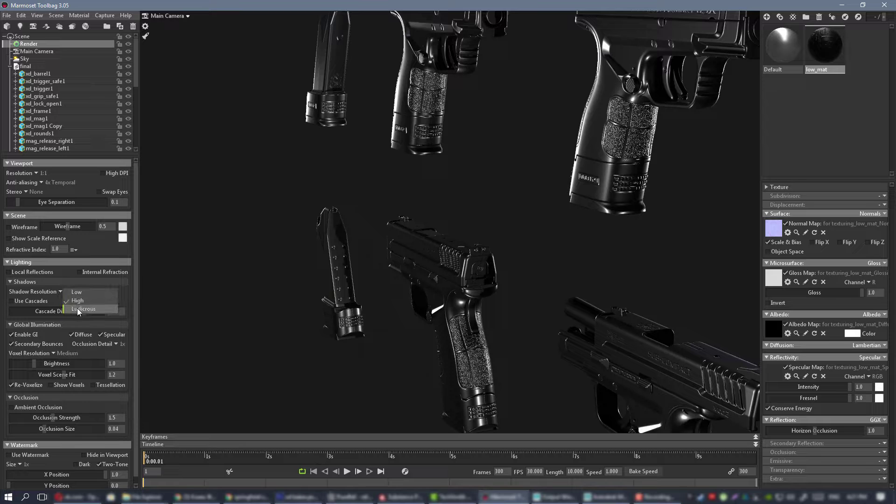
pyautogui.click(471, 211)
# Examine the shading on the pistols and magazines from several angles, along with the surrounding light arrangement.
pyautogui.moveTo(470, 211); pyautogui.dragTo(558, 312, button='right')
pyautogui.moveTo(558, 313); pyautogui.dragTo(521, 284)
pyautogui.moveTo(520, 283); pyautogui.dragTo(438, 242, button='right')
pyautogui.moveTo(439, 243); pyautogui.dragTo(435, 235)
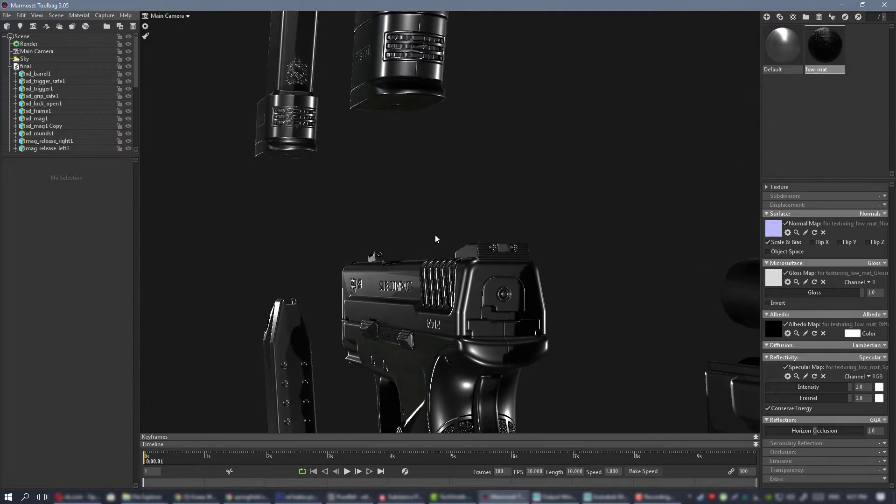
pyautogui.moveTo(460, 233); pyautogui.dragTo(406, 162, button='right')
pyautogui.moveTo(405, 162); pyautogui.dragTo(446, 204)
pyautogui.moveTo(447, 204); pyautogui.dragTo(443, 194, button='right')
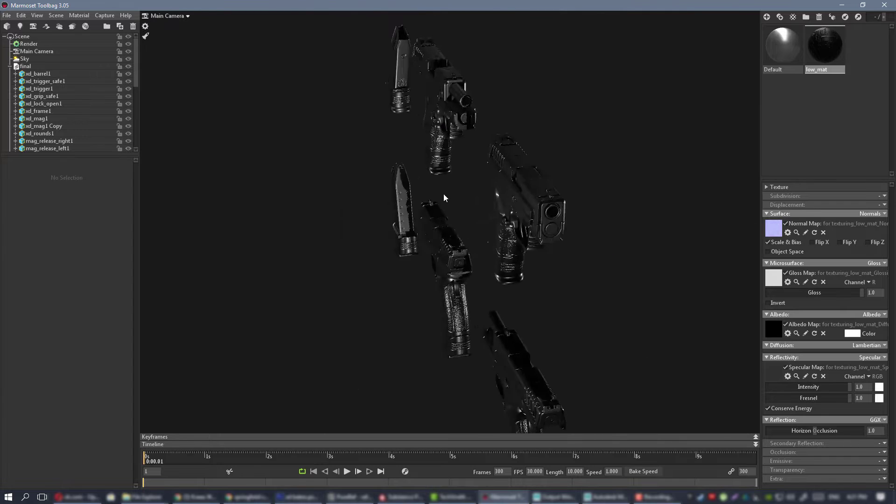
pyautogui.moveTo(444, 194); pyautogui.dragTo(256, 161)
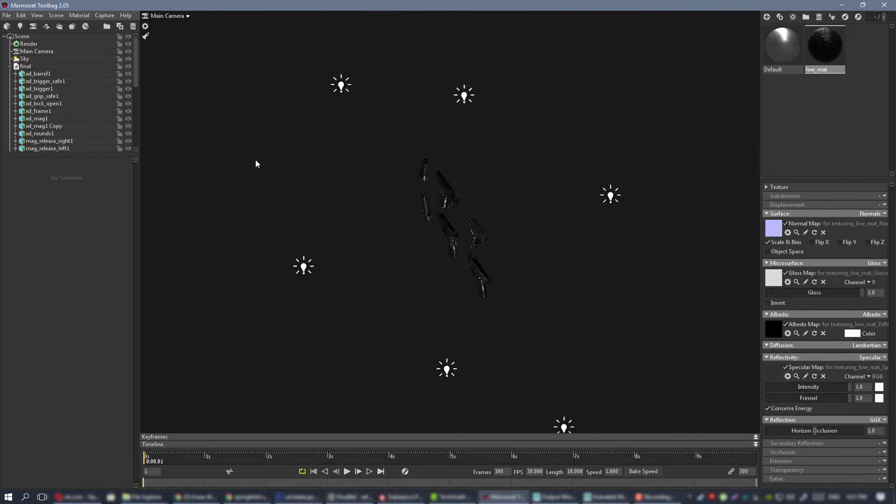
# Collapse the final group, parent all six omni lights under the Sky object, and clear the selection.
pyautogui.click(10, 67)
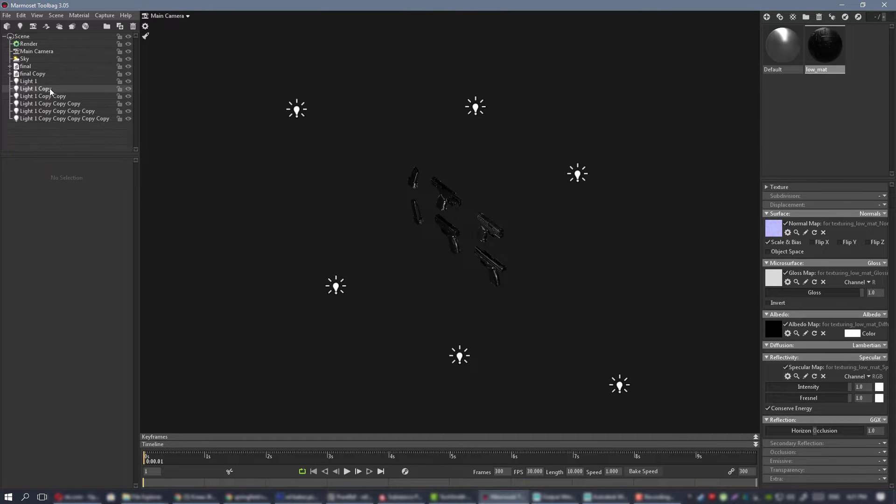
pyautogui.click(28, 81)
pyautogui.keyDown('shift'); pyautogui.click(65, 119); pyautogui.keyUp('shift')
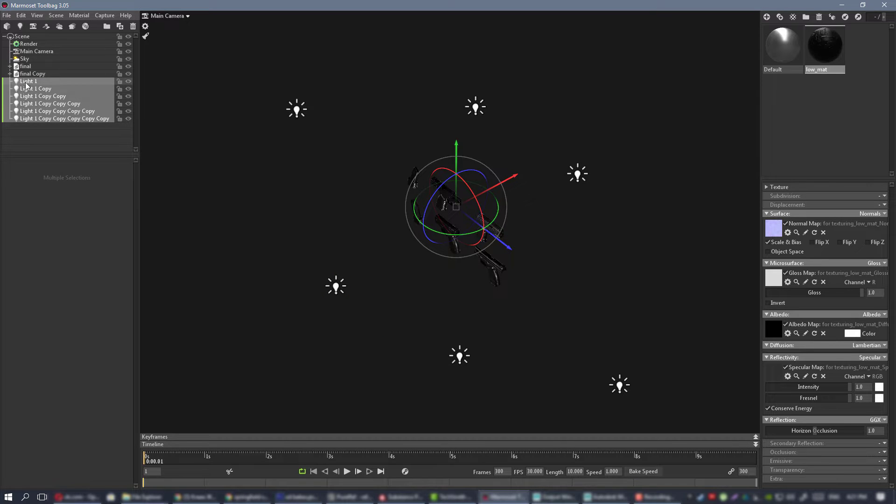
pyautogui.moveTo(27, 61); pyautogui.dragTo(27, 60)
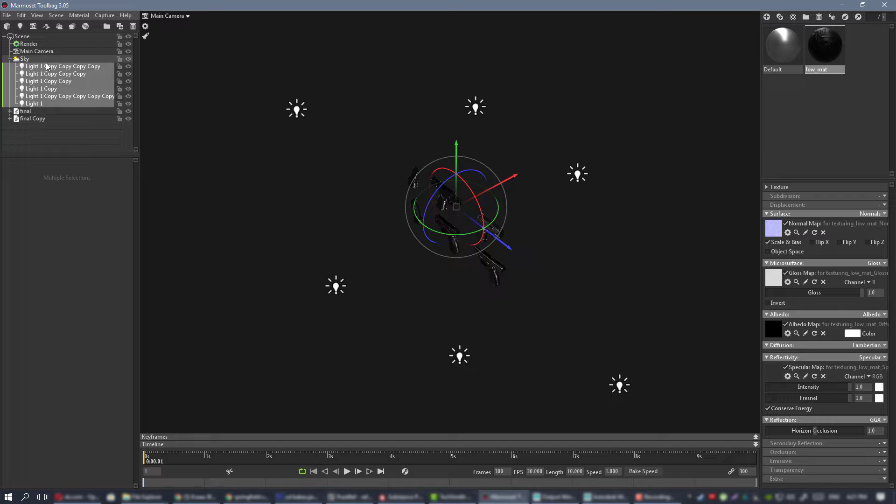
pyautogui.click(414, 99)
# Examine the metal shading and reflections on the pistols and magazines, close up and from several angles.
pyautogui.keyDown('alt'); pyautogui.moveTo(414, 99); pyautogui.dragTo(434, 140); pyautogui.keyUp('alt')
pyautogui.keyDown('alt'); pyautogui.moveTo(434, 140); pyautogui.dragTo(492, 203, button='right'); pyautogui.keyUp('alt')
pyautogui.keyDown('alt'); pyautogui.moveTo(491, 204); pyautogui.dragTo(460, 196); pyautogui.keyUp('alt')
pyautogui.keyDown('alt'); pyautogui.moveTo(460, 196); pyautogui.dragTo(430, 168, button='right'); pyautogui.keyUp('alt')
pyautogui.keyDown('alt'); pyautogui.moveTo(431, 168); pyautogui.dragTo(489, 217); pyautogui.keyUp('alt')
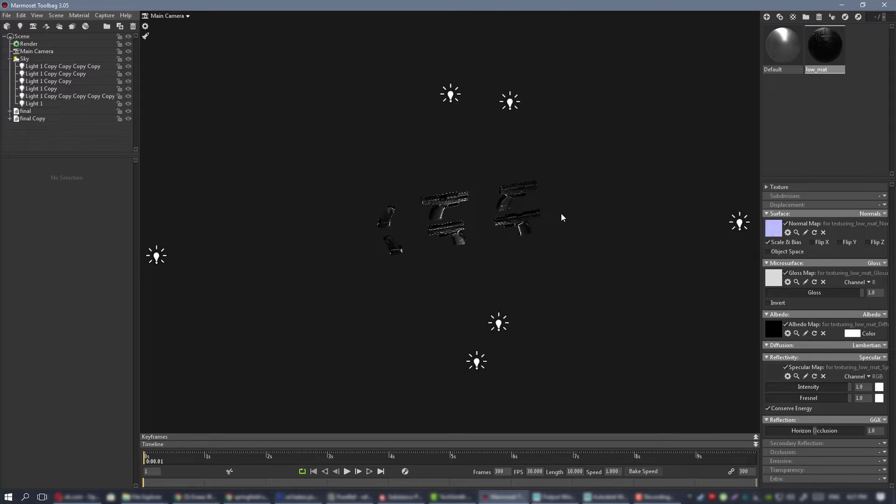
pyautogui.keyDown('alt'); pyautogui.moveTo(562, 213); pyautogui.dragTo(495, 159); pyautogui.keyUp('alt')
pyautogui.keyDown('alt'); pyautogui.moveTo(494, 159); pyautogui.dragTo(503, 225, button='right'); pyautogui.keyUp('alt')
pyautogui.keyDown('alt'); pyautogui.moveTo(503, 225); pyautogui.dragTo(540, 176); pyautogui.keyUp('alt')
pyautogui.keyDown('alt'); pyautogui.moveTo(540, 175); pyautogui.dragTo(552, 226, button='right'); pyautogui.keyUp('alt')
pyautogui.keyDown('alt'); pyautogui.moveTo(553, 226); pyautogui.dragTo(539, 244); pyautogui.keyUp('alt')
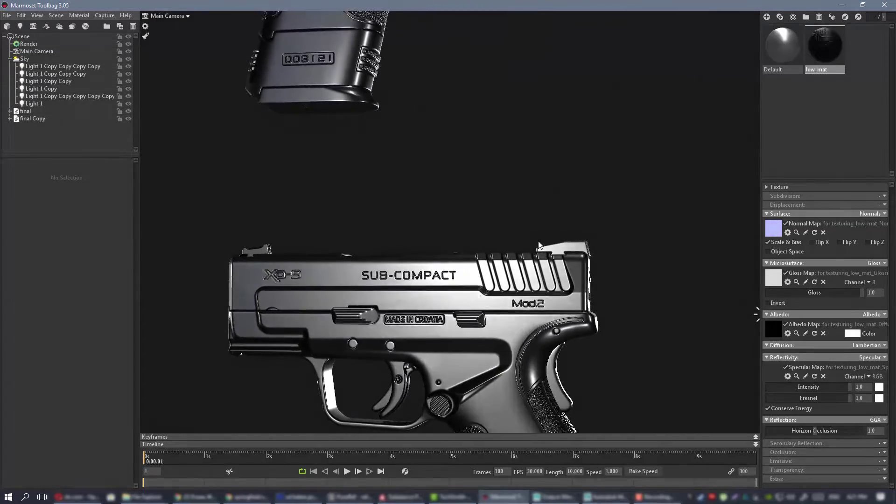
pyautogui.keyDown('alt'); pyautogui.moveTo(539, 244); pyautogui.dragTo(491, 206, button='right'); pyautogui.keyUp('alt')
pyautogui.keyDown('alt'); pyautogui.moveTo(492, 206); pyautogui.dragTo(511, 201); pyautogui.keyUp('alt')
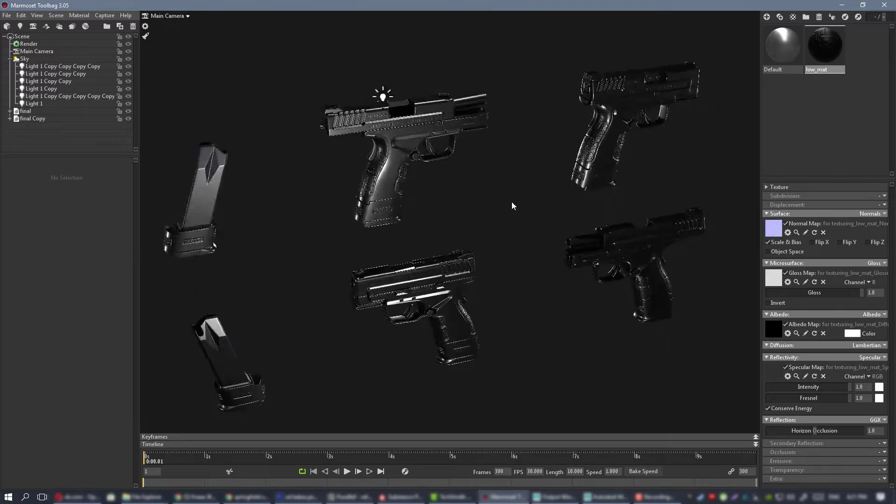
pyautogui.keyDown('alt'); pyautogui.moveTo(511, 202); pyautogui.dragTo(457, 159, button='right'); pyautogui.keyUp('alt')
pyautogui.keyDown('alt'); pyautogui.moveTo(457, 159); pyautogui.dragTo(463, 225, button='middle'); pyautogui.keyUp('alt')
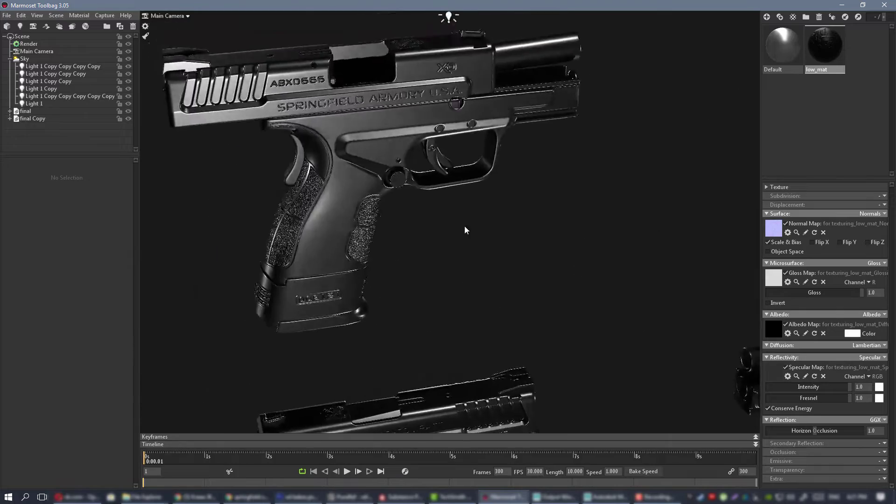
pyautogui.keyDown('alt'); pyautogui.moveTo(464, 226); pyautogui.dragTo(453, 226); pyautogui.keyUp('alt')
pyautogui.keyDown('alt'); pyautogui.moveTo(452, 226); pyautogui.dragTo(291, 179, button='right'); pyautogui.keyUp('alt')
pyautogui.keyDown('alt'); pyautogui.moveTo(292, 179); pyautogui.dragTo(469, 211); pyautogui.keyUp('alt')
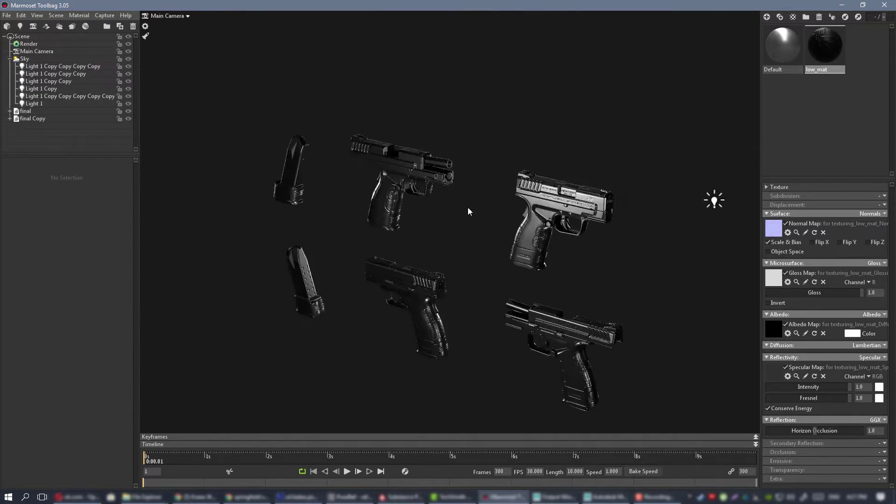
pyautogui.keyDown('alt'); pyautogui.moveTo(469, 212); pyautogui.dragTo(489, 199, button='right'); pyautogui.keyUp('alt')
pyautogui.keyDown('alt'); pyautogui.moveTo(489, 200); pyautogui.dragTo(511, 216); pyautogui.keyUp('alt')
pyautogui.keyDown('alt'); pyautogui.moveTo(510, 216); pyautogui.dragTo(493, 212, button='right'); pyautogui.keyUp('alt')
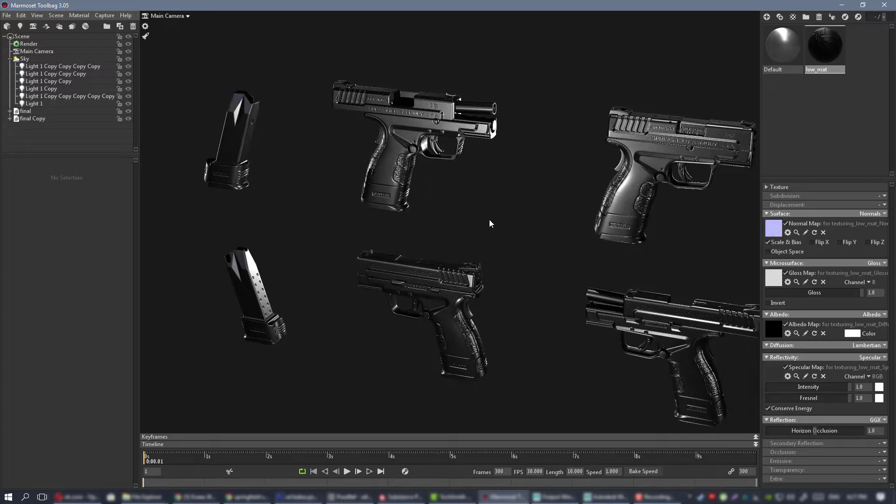
# Switch to Substance Painter, add a plain fill layer above the hidden decals folder, and collapse that folder.
pyautogui.click(406, 497)
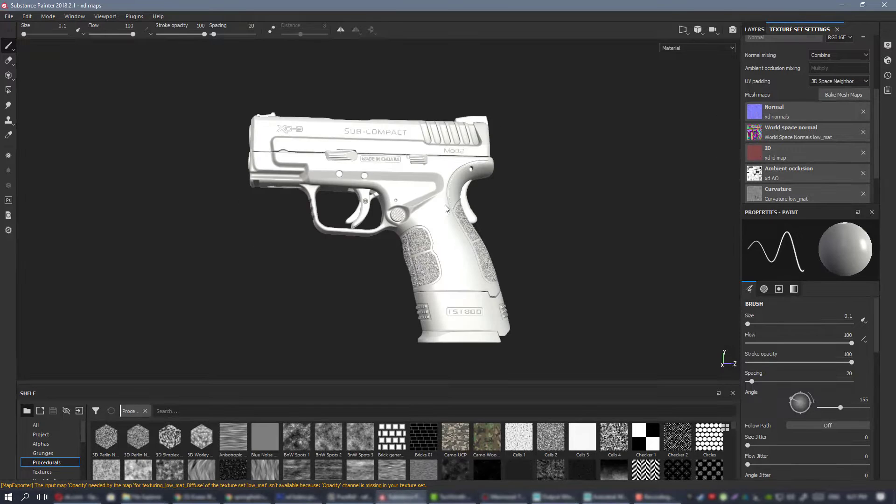
pyautogui.click(755, 30)
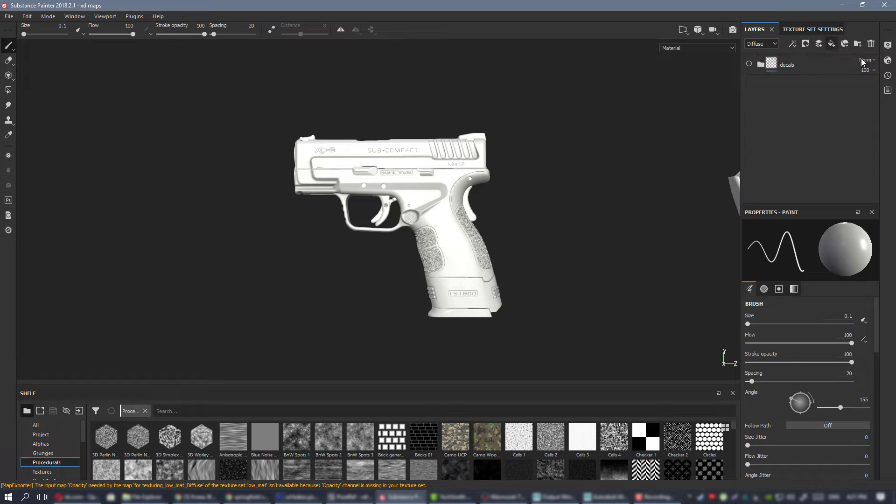
pyautogui.moveTo(792, 85); pyautogui.dragTo(774, 64)
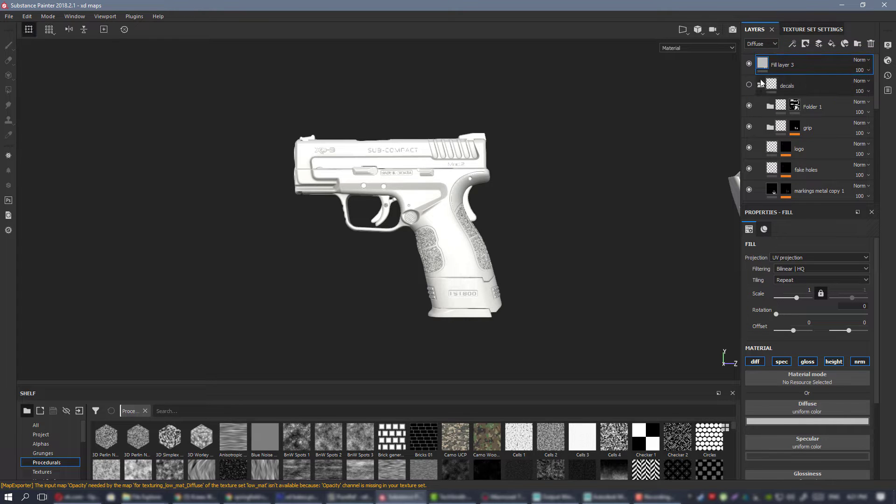
pyautogui.click(760, 85)
pyautogui.keyDown('alt'); pyautogui.moveTo(432, 212); pyautogui.dragTo(425, 163); pyautogui.keyUp('alt')
pyautogui.scroll(3, 434, 158)
# Export the low_mat textures to the maps folder as 8-bit PNG at 4096x4096 with the PBR SpecGloss configuration.
pyautogui.hotkey('ctrl', 'shift', 'e')
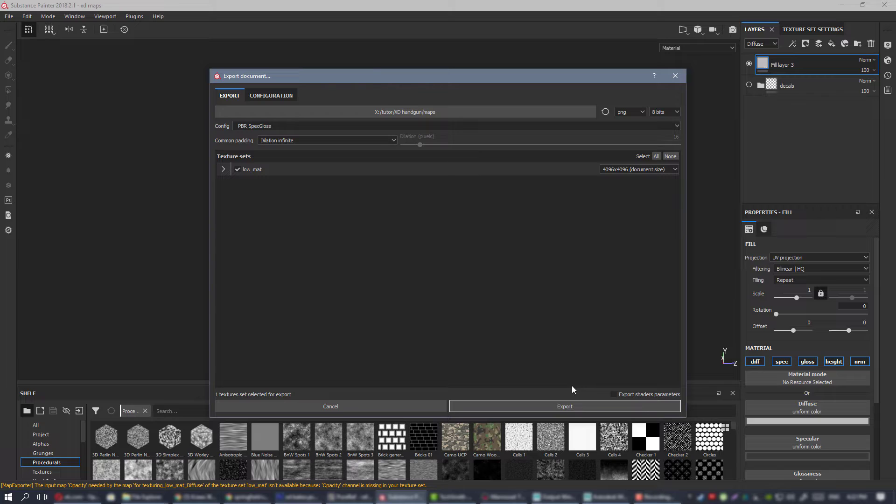
pyautogui.click(551, 407)
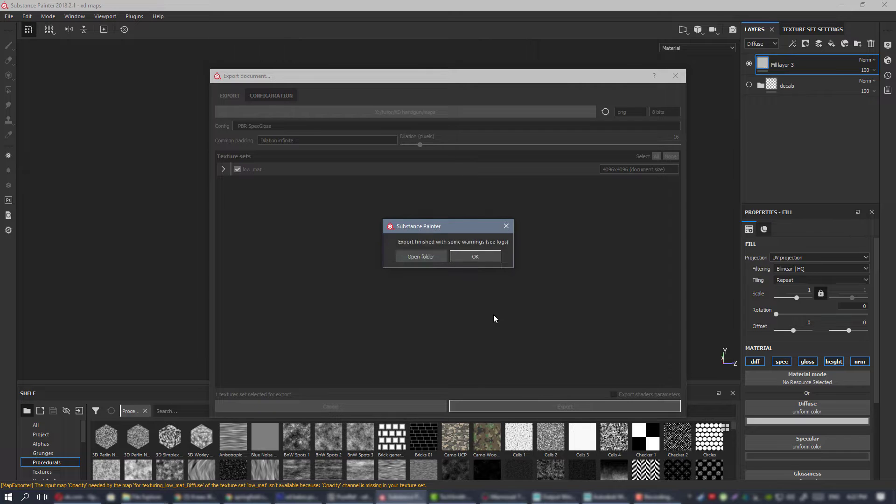
pyautogui.click(488, 256)
# Switch to Marmoset Toolbag, set the source width of the light above the pistols to 6, and clear the selection.
pyautogui.hotkey('alt', 'Tab')
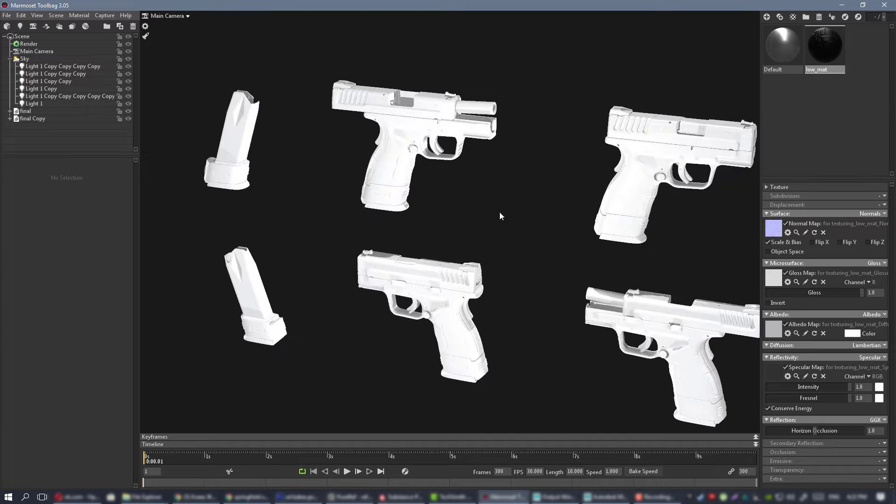
pyautogui.moveTo(500, 215); pyautogui.dragTo(524, 210)
pyautogui.scroll(5, 536, 233)
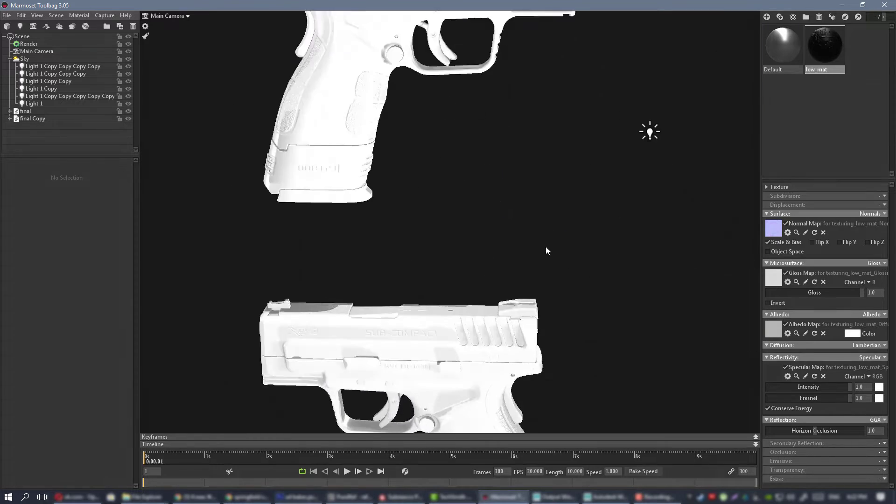
pyautogui.moveTo(545, 247); pyautogui.dragTo(443, 214)
pyautogui.click(75, 65)
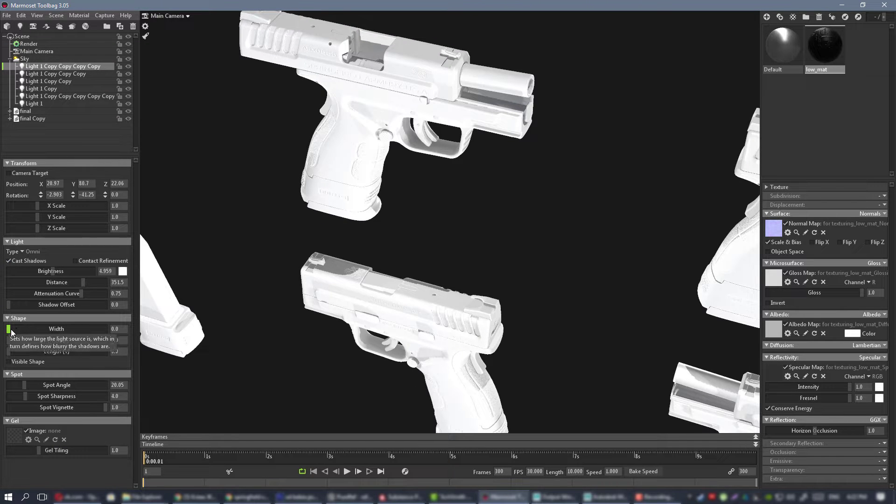
pyautogui.moveTo(10, 330); pyautogui.dragTo(28, 329)
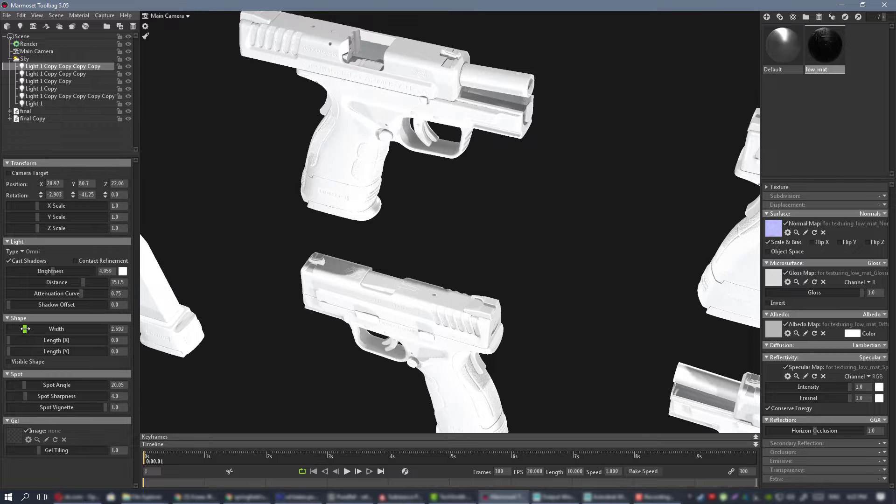
pyautogui.scroll(-5, 461, 237)
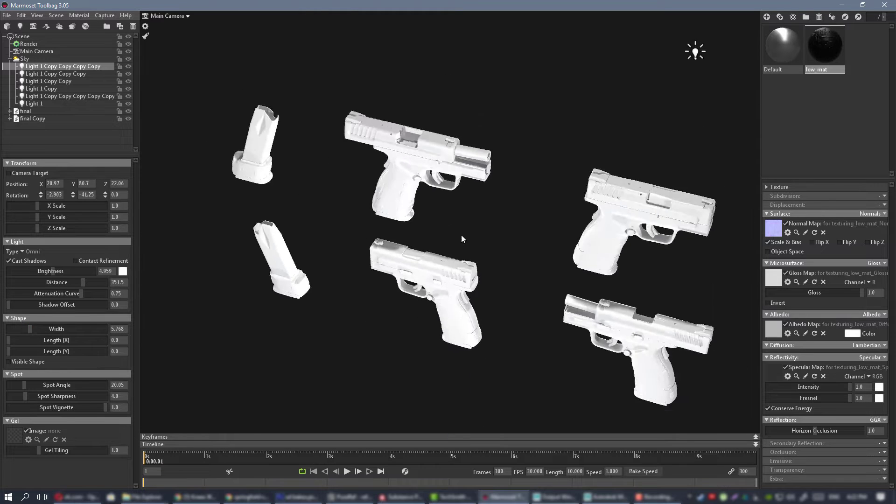
pyautogui.moveTo(461, 237); pyautogui.dragTo(252, 303)
pyautogui.scroll(5, 504, 292)
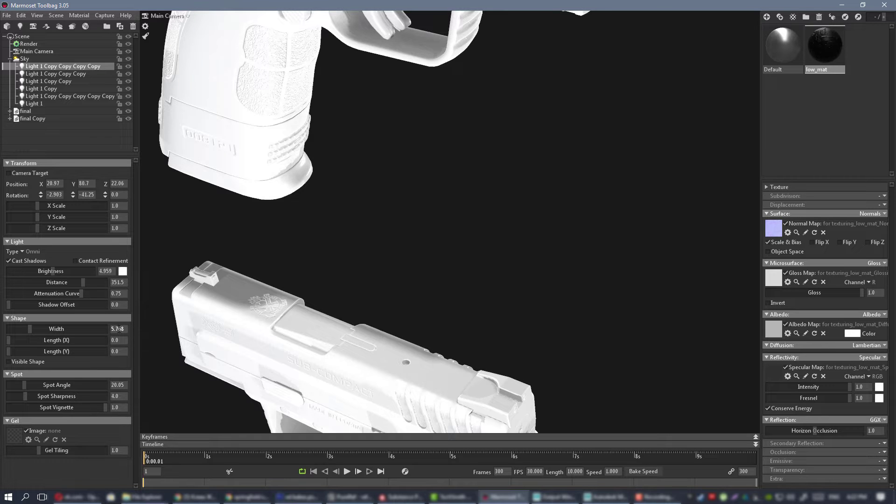
pyautogui.click(78, 330)
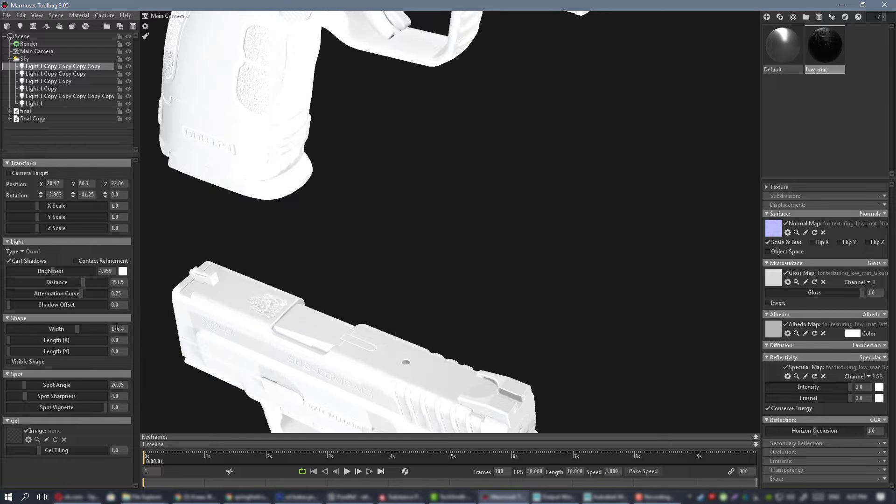
pyautogui.write('6')
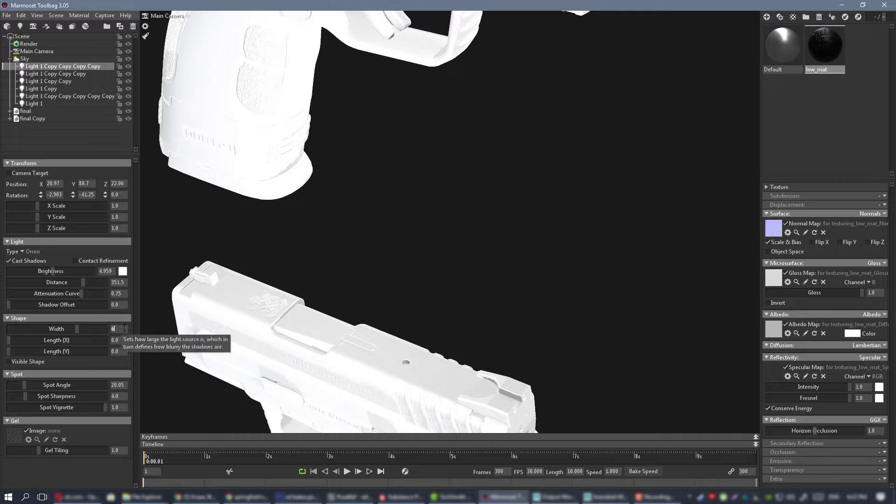
pyautogui.press('Return')
pyautogui.click(438, 272)
# Set the source width of each of the other five omni lights to 6 and clear the selection.
pyautogui.scroll(-6, 504, 266)
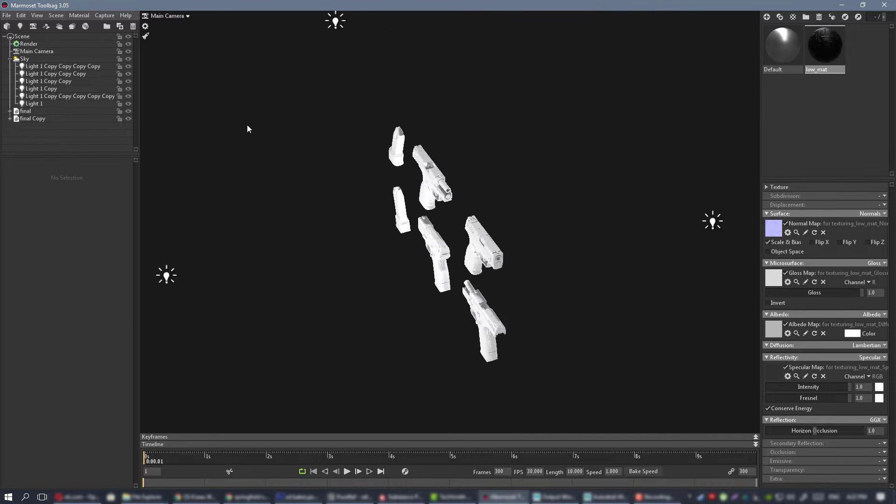
pyautogui.click(51, 66)
pyautogui.moveTo(456, 125); pyautogui.dragTo(401, 117)
pyautogui.click(66, 73)
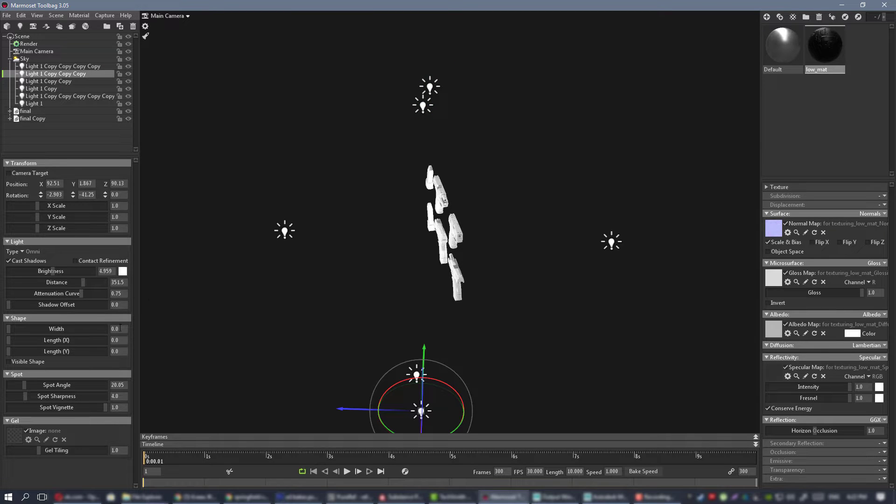
pyautogui.click(51, 82)
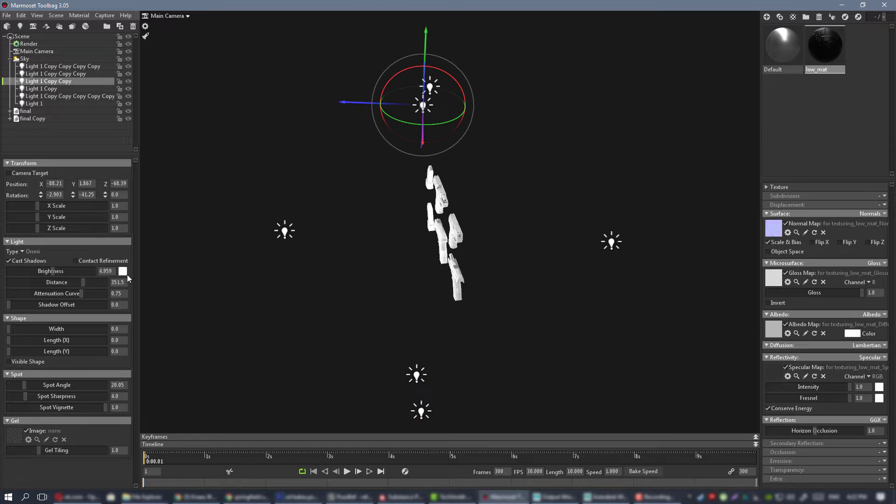
pyautogui.click(41, 88)
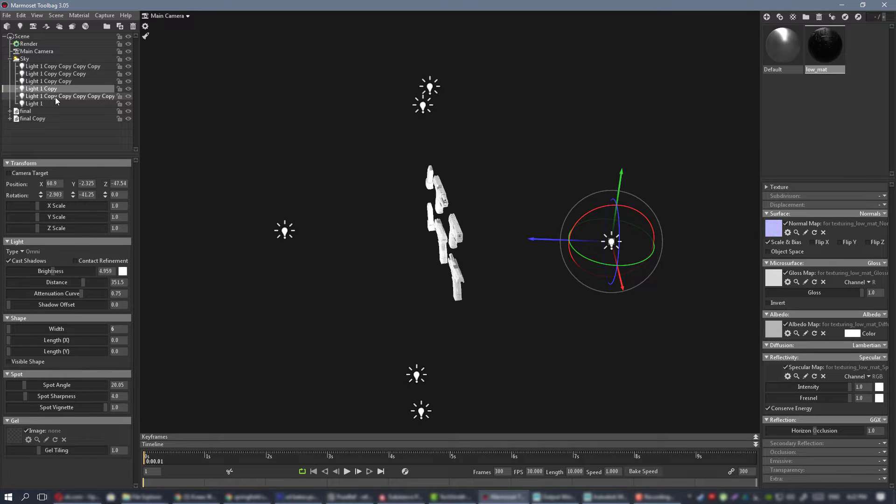
pyautogui.click(70, 96)
pyautogui.click(34, 104)
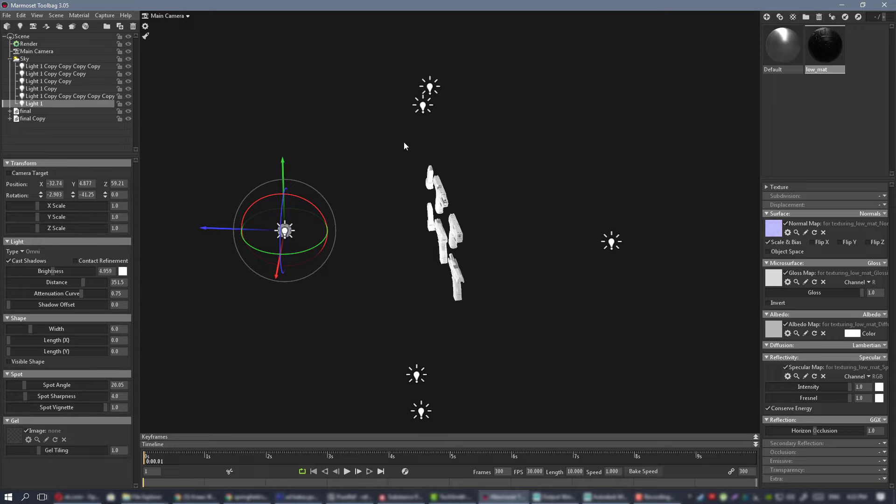
pyautogui.click(540, 225)
# Examine the softened shadows on the white pistols and check the settings of the lights on either side.
pyautogui.scroll(5, 427, 231)
pyautogui.moveTo(426, 234); pyautogui.dragTo(320, 217)
pyautogui.scroll(-3, 415, 179)
pyautogui.scroll(-3, 416, 182)
pyautogui.moveTo(416, 182); pyautogui.dragTo(324, 220)
pyautogui.click(268, 241)
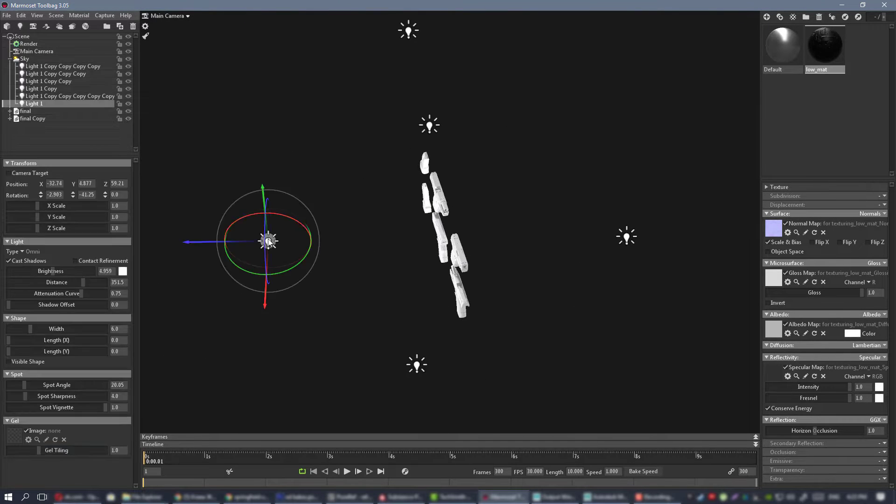
pyautogui.click(625, 237)
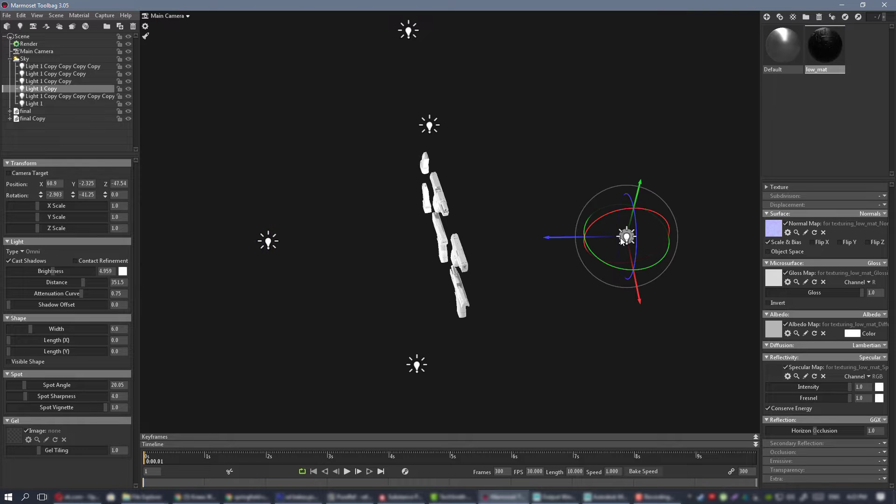
pyautogui.click(309, 221)
pyautogui.moveTo(308, 221); pyautogui.dragTo(470, 231)
pyautogui.scroll(4, 552, 253)
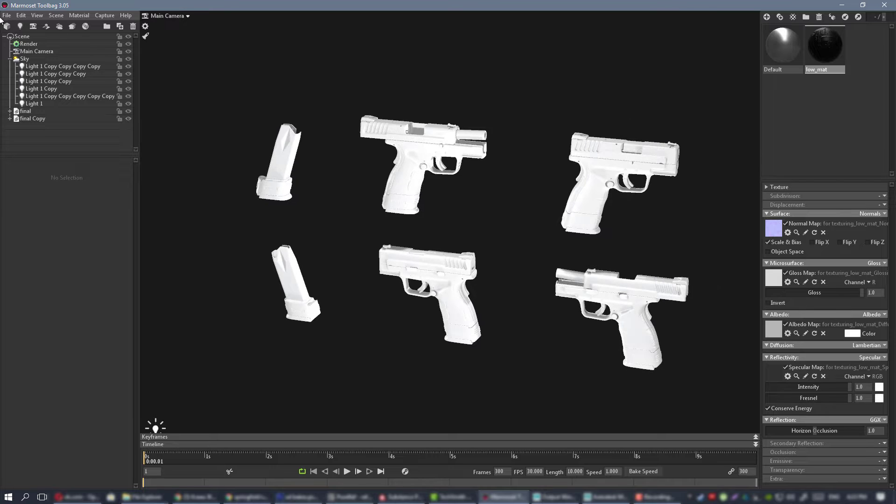
# Start saving the scene under a new name in the XD handgun folder.
pyautogui.click(7, 16)
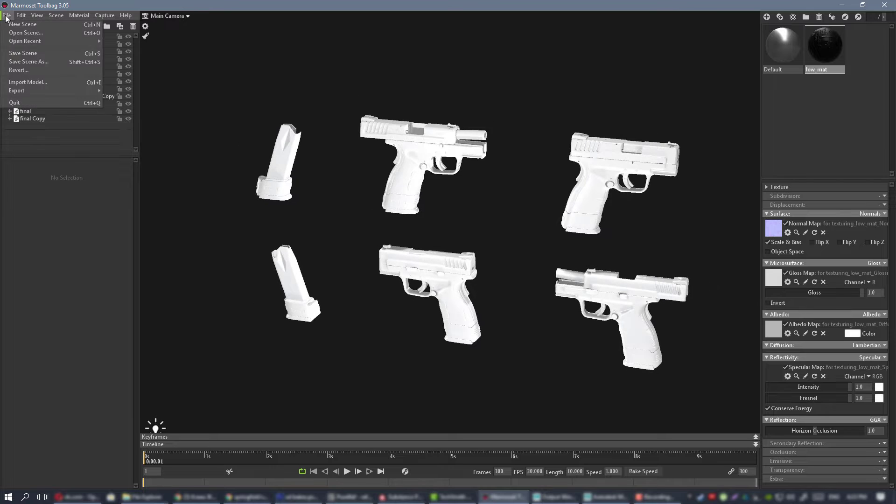
pyautogui.click(25, 62)
pyautogui.click(326, 71)
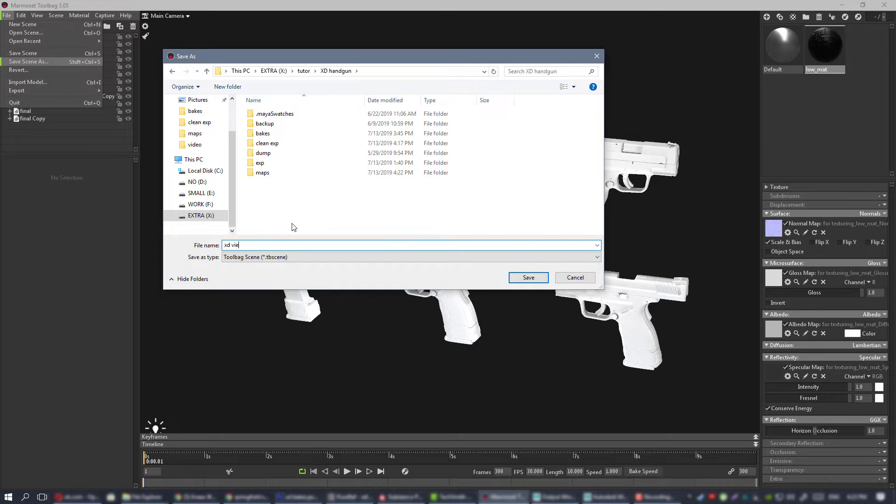
# Save the Toolbag scene as "xd view" and check the white pistols from other angles.
pyautogui.write('w')
pyautogui.press('Return')
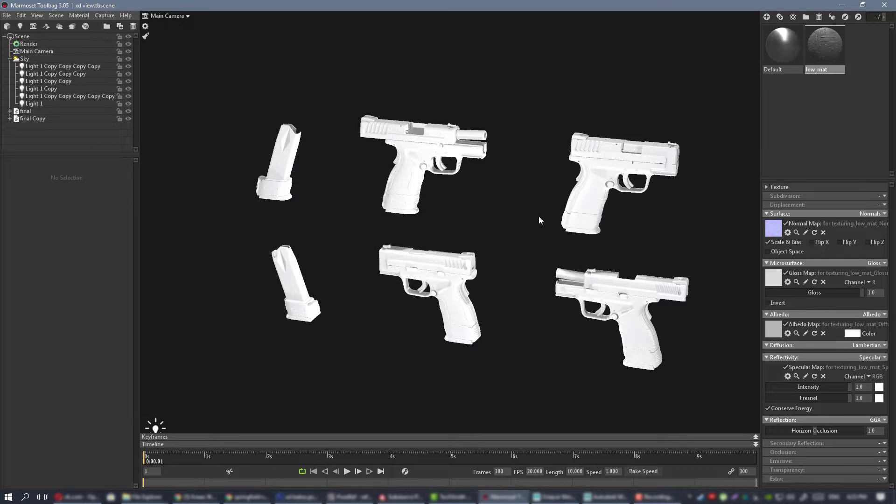
pyautogui.moveTo(538, 217)
pyautogui.mouseDown()
pyautogui.moveTo(567, 225)
pyautogui.moveTo(525, 212)
pyautogui.moveTo(547, 202)
pyautogui.mouseUp()
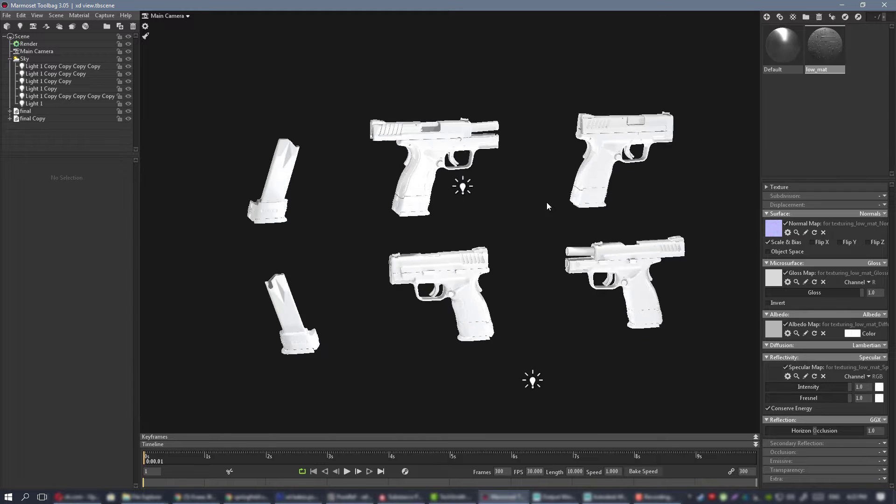
pyautogui.moveTo(547, 202); pyautogui.dragTo(558, 282, button='right')
pyautogui.moveTo(558, 281); pyautogui.dragTo(547, 292)
pyautogui.moveTo(547, 292); pyautogui.dragTo(539, 249, button='middle')
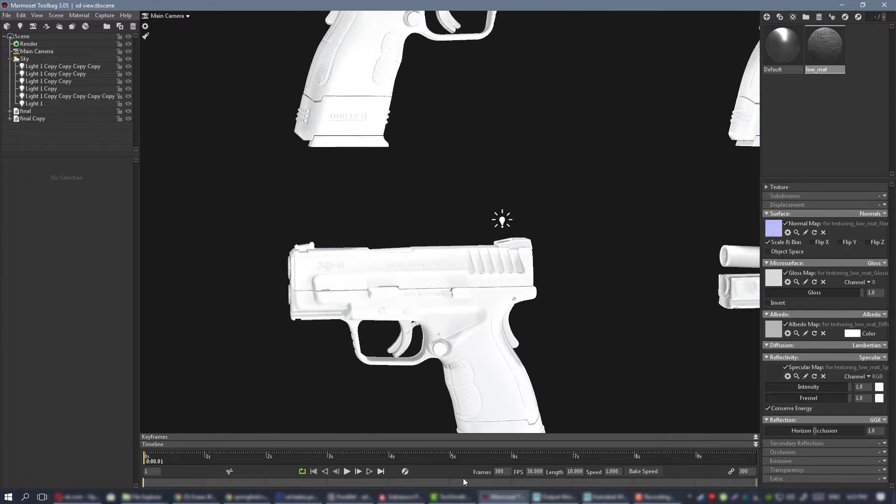
# Switch to Substance Painter, add a folder above the light grey fill layer, and name it "plastic".
pyautogui.click(402, 497)
pyautogui.moveTo(469, 208)
pyautogui.keyDown('alt'); pyautogui.mouseDown()
pyautogui.moveTo(543, 285)
pyautogui.moveTo(644, 232)
pyautogui.moveTo(472, 236)
pyautogui.mouseUp(); pyautogui.keyUp('alt')
pyautogui.keyDown('alt'); pyautogui.moveTo(472, 236); pyautogui.dragTo(418, 220, button='right'); pyautogui.keyUp('alt')
pyautogui.keyDown('alt'); pyautogui.moveTo(419, 219); pyautogui.dragTo(416, 200, button='middle'); pyautogui.keyUp('alt')
pyautogui.moveTo(416, 200)
pyautogui.keyDown('alt'); pyautogui.mouseDown()
pyautogui.moveTo(365, 197)
pyautogui.moveTo(414, 201)
pyautogui.moveTo(422, 187)
pyautogui.moveTo(523, 201)
pyautogui.moveTo(447, 206)
pyautogui.moveTo(572, 130)
pyautogui.mouseUp(); pyautogui.keyUp('alt')
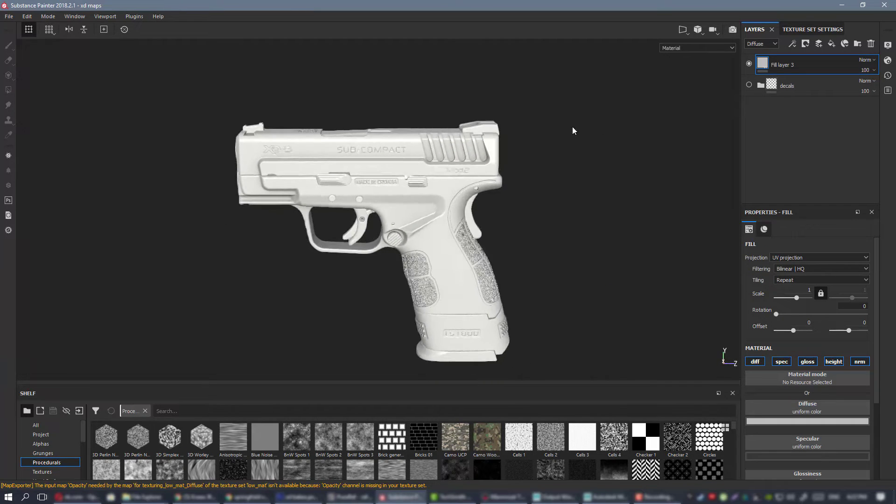
pyautogui.click(857, 44)
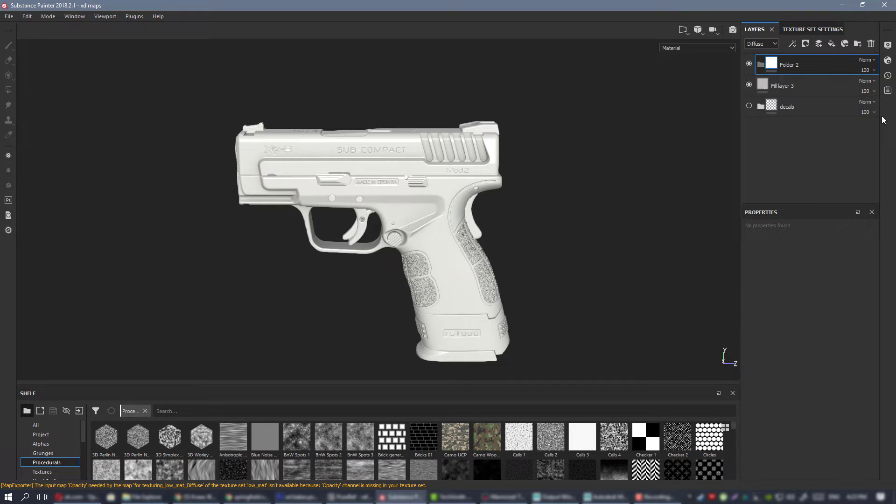
pyautogui.doubleClick(787, 67)
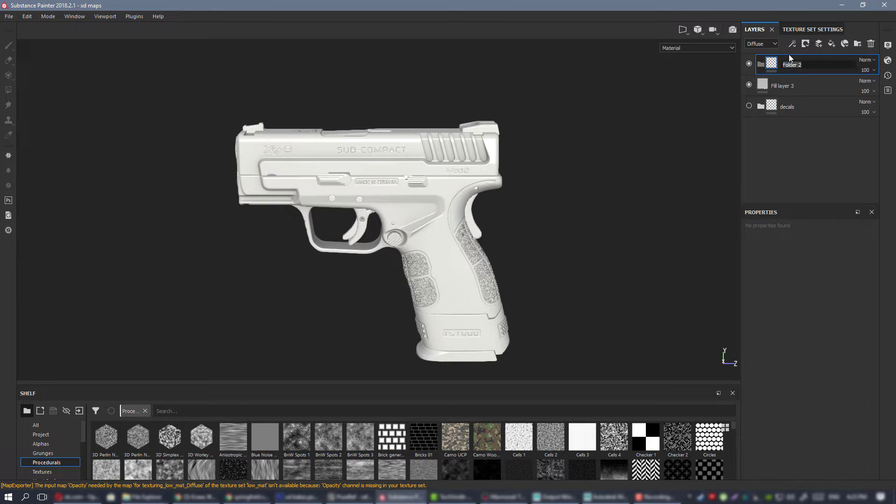
pyautogui.press('Return')
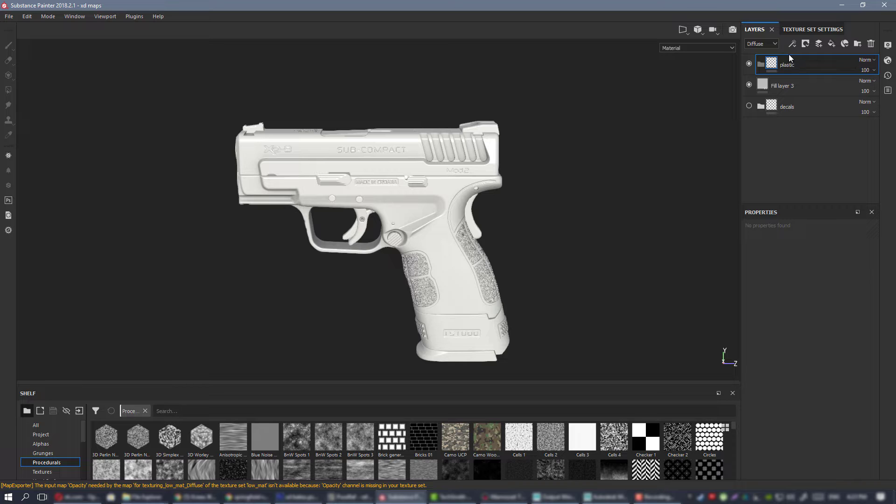
# Add a fill layer inside the plastic folder.
pyautogui.keyDown('alt'); pyautogui.moveTo(385, 159); pyautogui.dragTo(395, 171); pyautogui.keyUp('alt')
pyautogui.keyDown('alt'); pyautogui.moveTo(395, 171); pyautogui.dragTo(499, 239, button='right'); pyautogui.keyUp('alt')
pyautogui.keyDown('alt'); pyautogui.moveTo(499, 240); pyautogui.dragTo(516, 247); pyautogui.keyUp('alt')
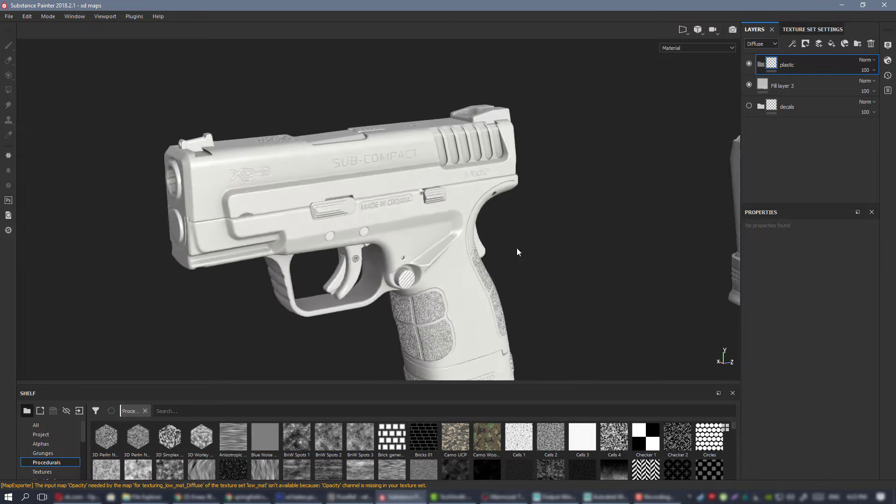
pyautogui.keyDown('alt'); pyautogui.moveTo(517, 248); pyautogui.dragTo(455, 224, button='right'); pyautogui.keyUp('alt')
pyautogui.keyDown('alt'); pyautogui.moveTo(455, 224); pyautogui.dragTo(449, 183, button='middle'); pyautogui.keyUp('alt')
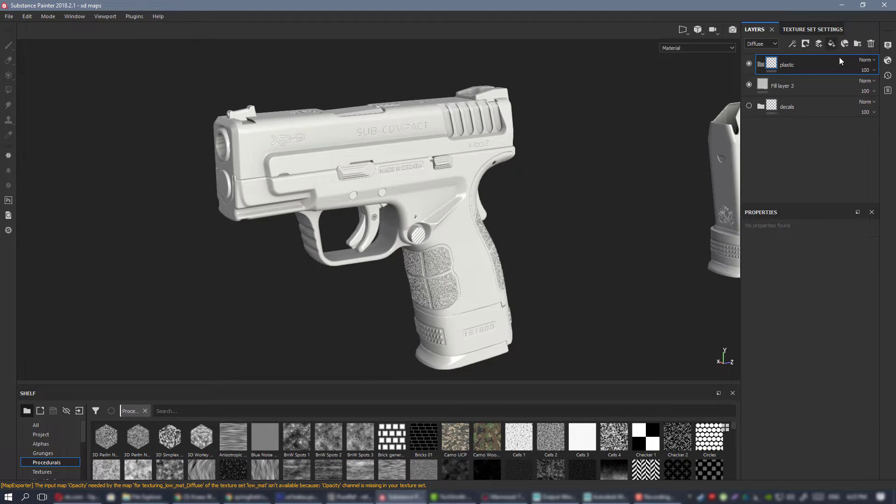
pyautogui.click(831, 43)
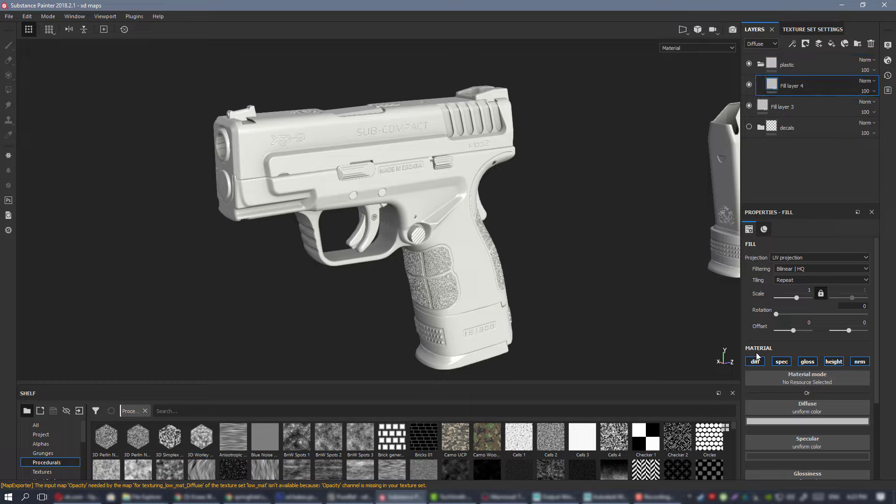
# Set the new fill layer's diffuse colour to a muted dark green.
pyautogui.click(788, 422)
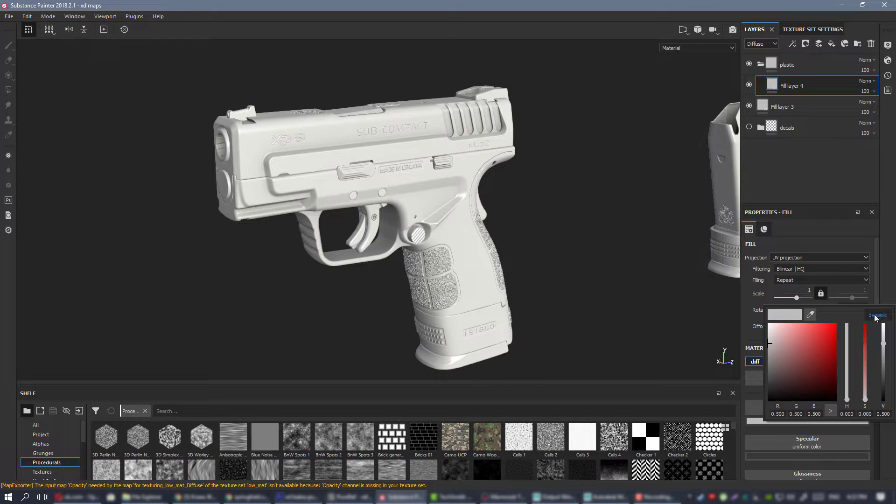
pyautogui.click(847, 375)
pyautogui.click(820, 357)
pyautogui.keyDown('alt'); pyautogui.moveTo(530, 263); pyautogui.dragTo(490, 232); pyautogui.keyUp('alt')
pyautogui.click(810, 420)
pyautogui.click(814, 367)
pyautogui.click(803, 366)
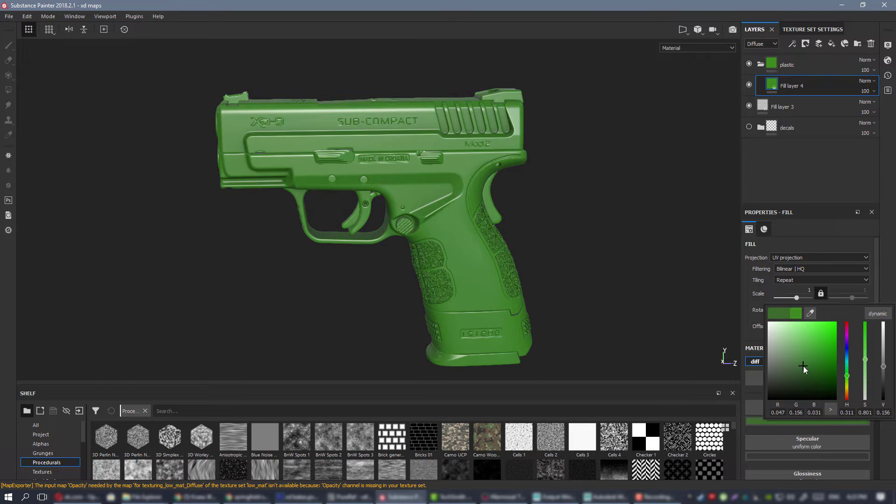
pyautogui.click(610, 250)
# Add a black mask to the plastic folder so the green is hidden on the whole model.
pyautogui.keyDown('alt'); pyautogui.moveTo(439, 179); pyautogui.dragTo(390, 162, button='right'); pyautogui.keyUp('alt')
pyautogui.keyDown('alt'); pyautogui.moveTo(390, 162); pyautogui.dragTo(370, 160); pyautogui.keyUp('alt')
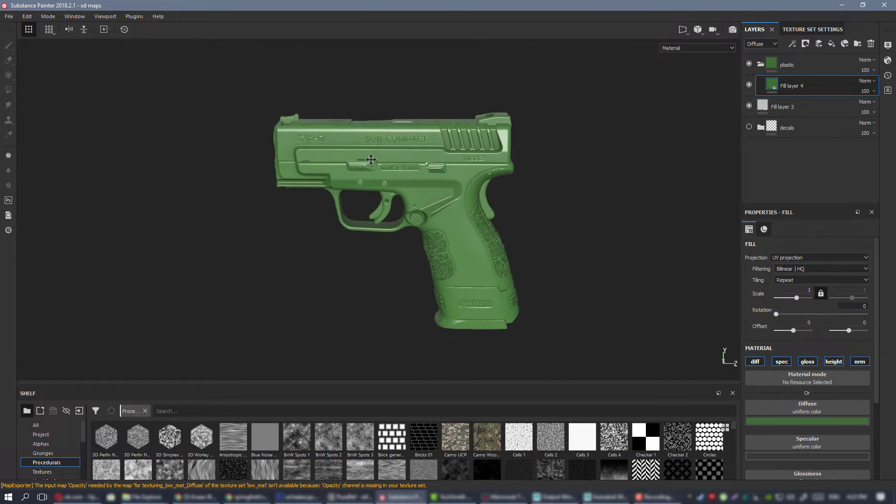
pyautogui.keyDown('alt'); pyautogui.moveTo(370, 160); pyautogui.dragTo(338, 157, button='middle'); pyautogui.keyUp('alt')
pyautogui.rightClick(799, 65)
pyautogui.click(814, 77)
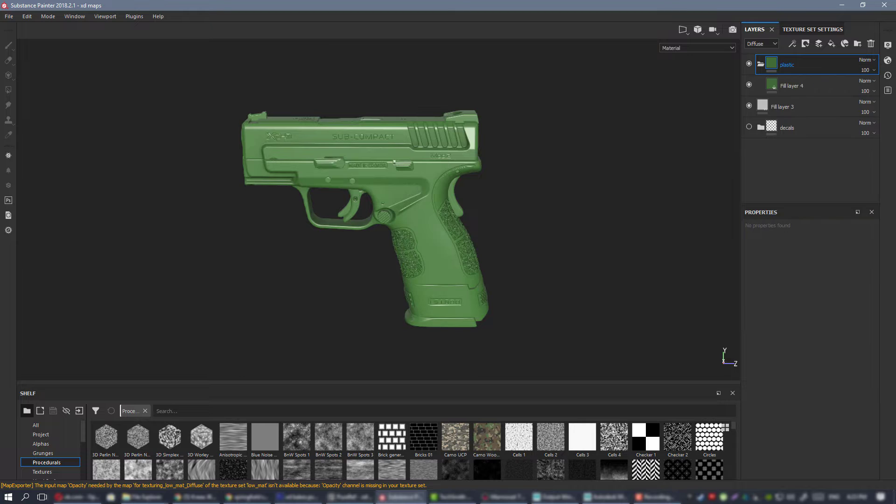
pyautogui.keyDown('alt'); pyautogui.moveTo(412, 218); pyautogui.dragTo(422, 198, button='right'); pyautogui.keyUp('alt')
pyautogui.keyDown('alt'); pyautogui.moveTo(422, 198); pyautogui.dragTo(379, 192); pyautogui.keyUp('alt')
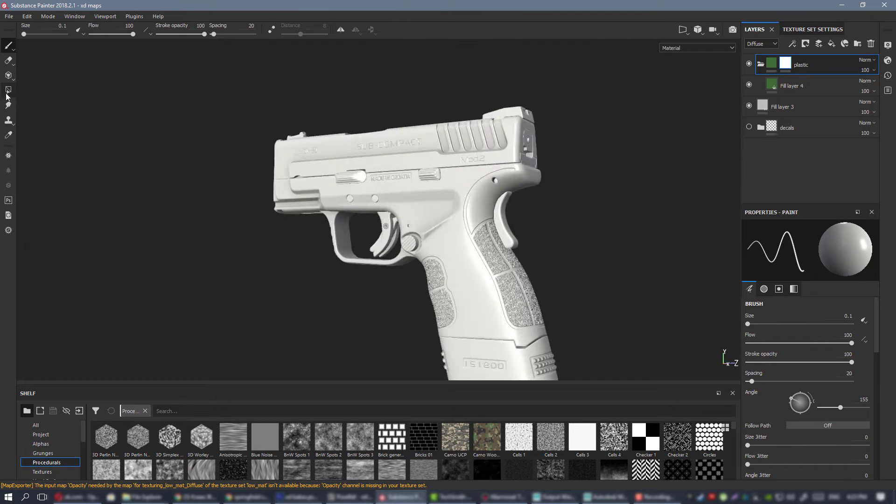
# Reveal the plastic on the pistol's grip frame in the mask with Polygon Fill in mesh mode.
pyautogui.click(7, 94)
pyautogui.keyDown('alt'); pyautogui.moveTo(486, 206); pyautogui.dragTo(429, 181); pyautogui.keyUp('alt')
pyautogui.keyDown('alt'); pyautogui.moveTo(492, 208); pyautogui.dragTo(525, 211, button='right'); pyautogui.keyUp('alt')
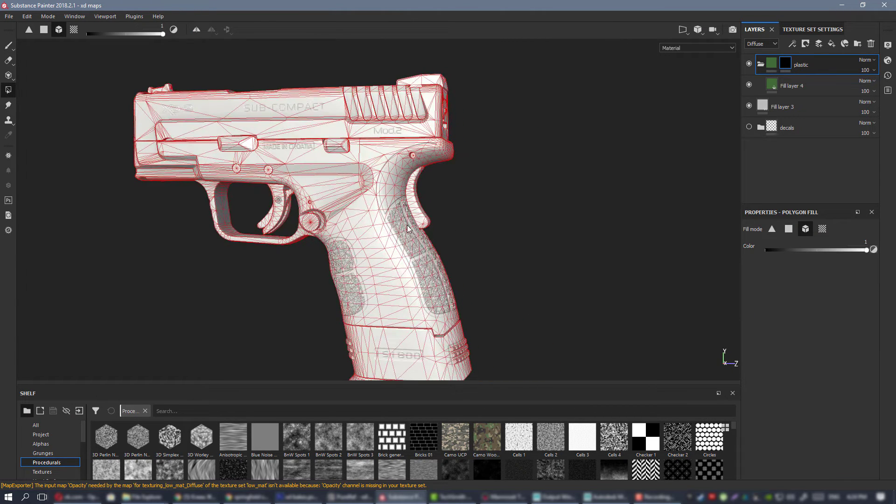
pyautogui.click(407, 229)
pyautogui.keyDown('alt'); pyautogui.moveTo(469, 230); pyautogui.dragTo(502, 235); pyautogui.keyUp('alt')
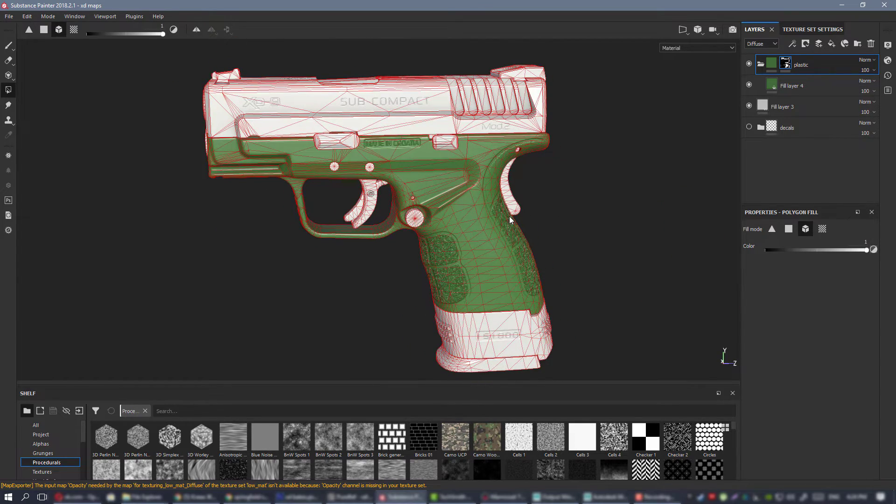
# Switch to the PureRef board and examine which parts of the tan-framed XD pistols are plastic.
pyautogui.keyDown('alt'); pyautogui.moveTo(542, 223); pyautogui.dragTo(273, 226, button='middle'); pyautogui.keyUp('alt')
pyautogui.click(349, 497)
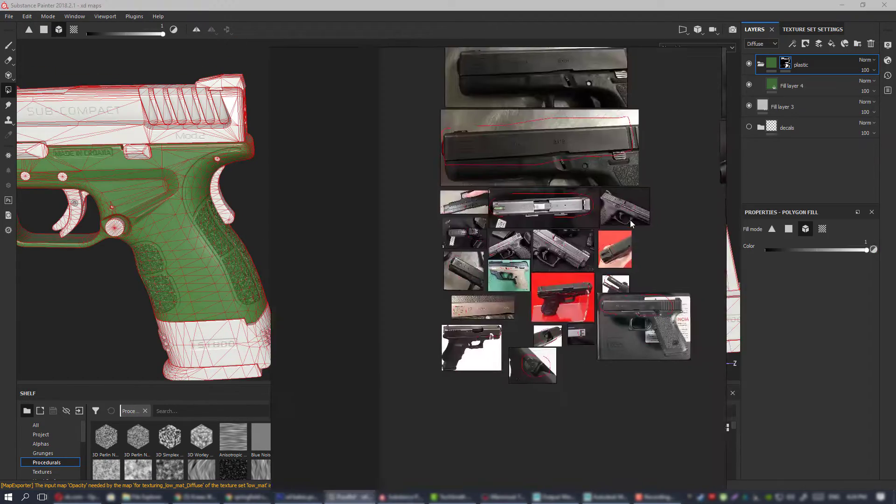
pyautogui.scroll(-5, 647, 211)
pyautogui.moveTo(648, 211); pyautogui.dragTo(505, 200, button='middle')
pyautogui.scroll(8, 571, 228)
pyautogui.scroll(6, 553, 251)
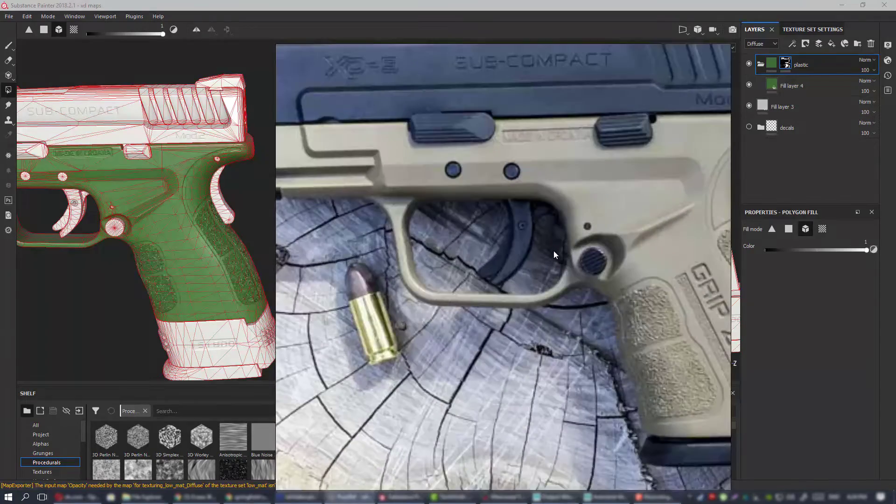
pyautogui.scroll(-4, 554, 250)
pyautogui.moveTo(558, 231); pyautogui.dragTo(495, 235, button='middle')
pyautogui.scroll(-2, 496, 234)
pyautogui.scroll(3, 497, 233)
pyautogui.moveTo(562, 243); pyautogui.dragTo(327, 247, button='middle')
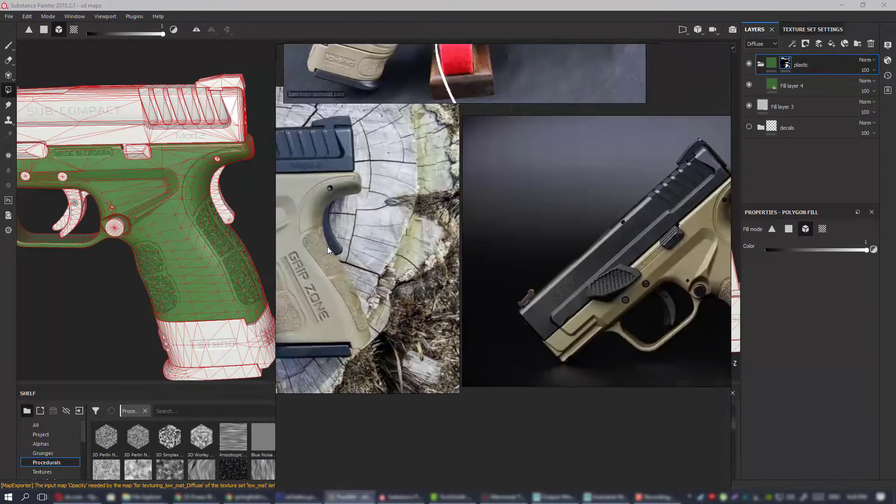
pyautogui.scroll(-3, 409, 244)
pyautogui.moveTo(497, 274); pyautogui.dragTo(389, 290, button='middle')
pyautogui.scroll(5, 577, 309)
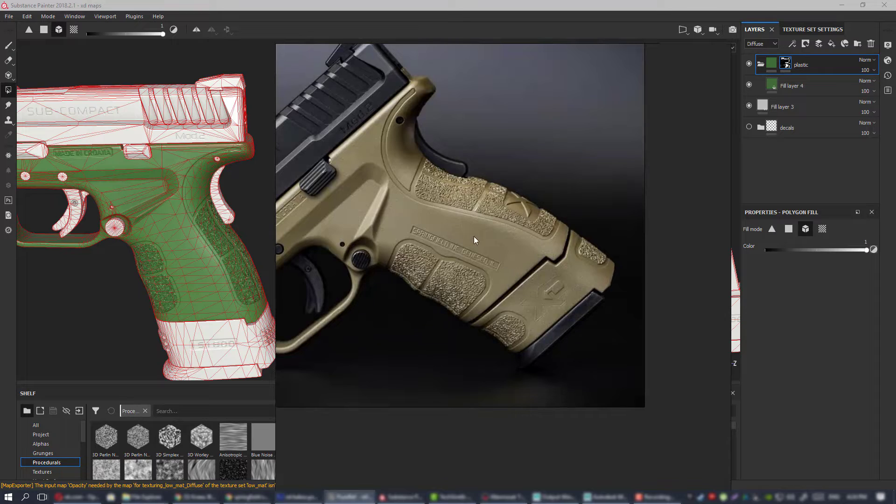
pyautogui.scroll(-2, 561, 260)
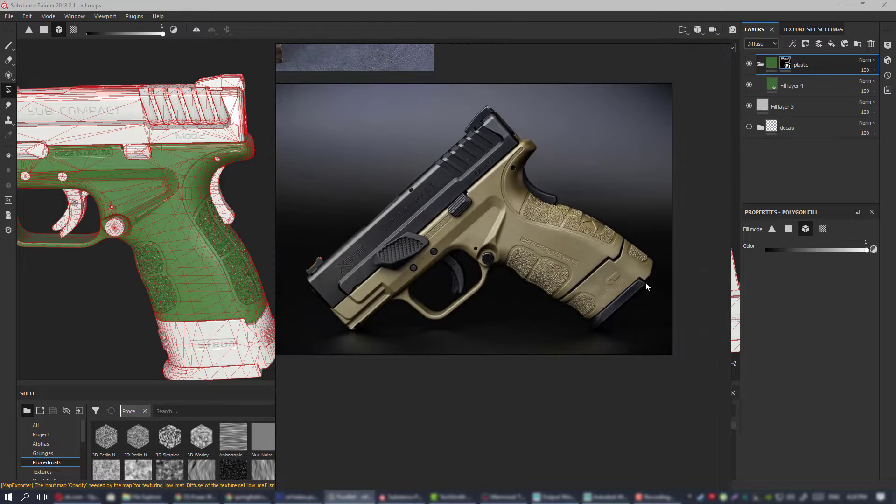
pyautogui.moveTo(609, 290); pyautogui.dragTo(643, 286, button='middle')
pyautogui.scroll(-3, 586, 245)
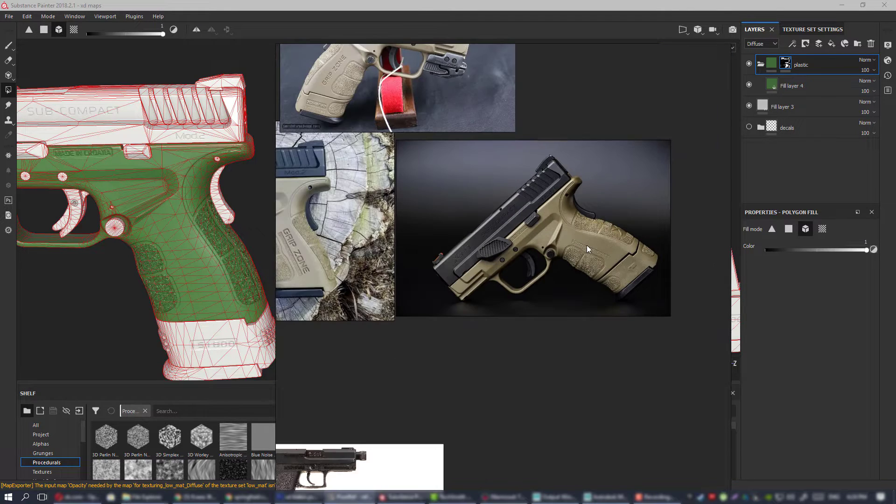
pyautogui.scroll(6, 583, 262)
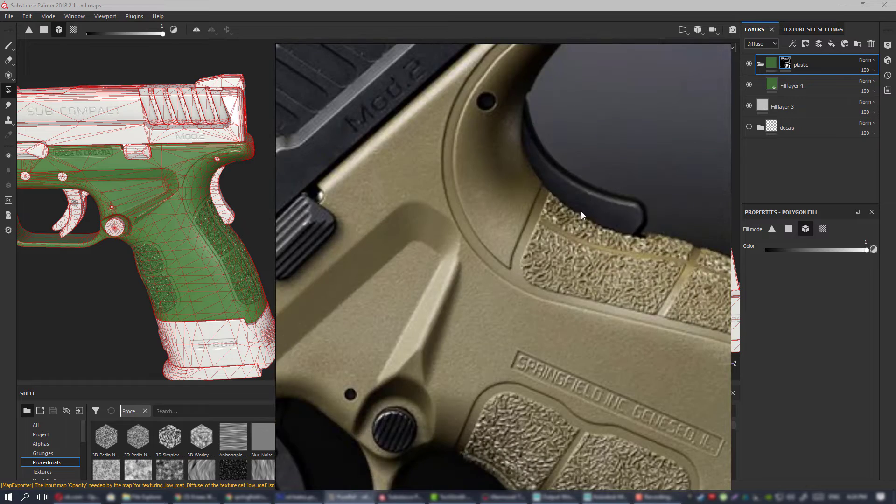
pyautogui.scroll(-8, 581, 212)
pyautogui.moveTo(530, 216); pyautogui.dragTo(503, 241, button='middle')
# Compare the grip safety, magazine sleeve and base plate on the grey and tan reference pistols, and clear the board from view.
pyautogui.moveTo(351, 349); pyautogui.dragTo(411, 295, button='middle')
pyautogui.scroll(7, 407, 296)
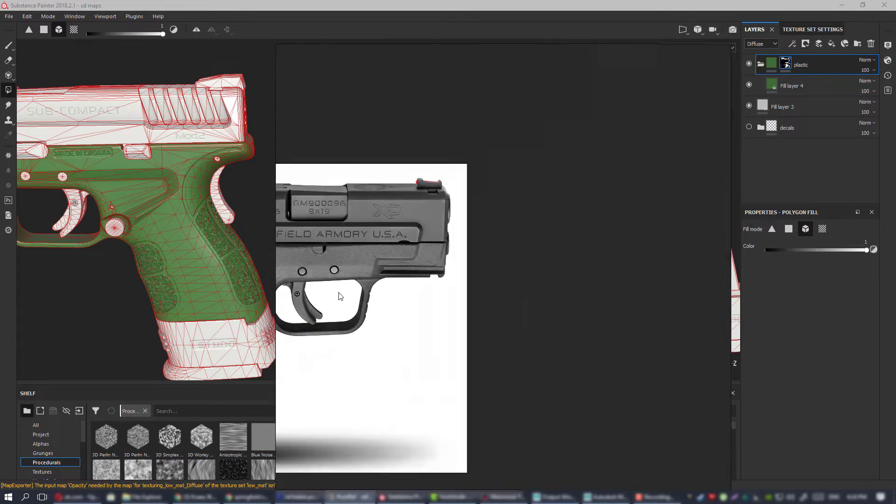
pyautogui.moveTo(341, 295); pyautogui.dragTo(649, 230, button='middle')
pyautogui.scroll(3, 519, 211)
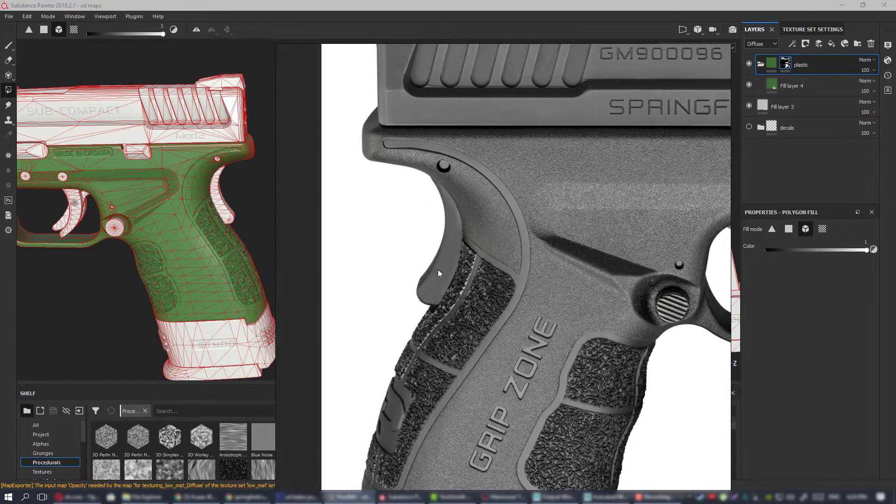
pyautogui.scroll(-10, 438, 270)
pyautogui.scroll(5, 471, 265)
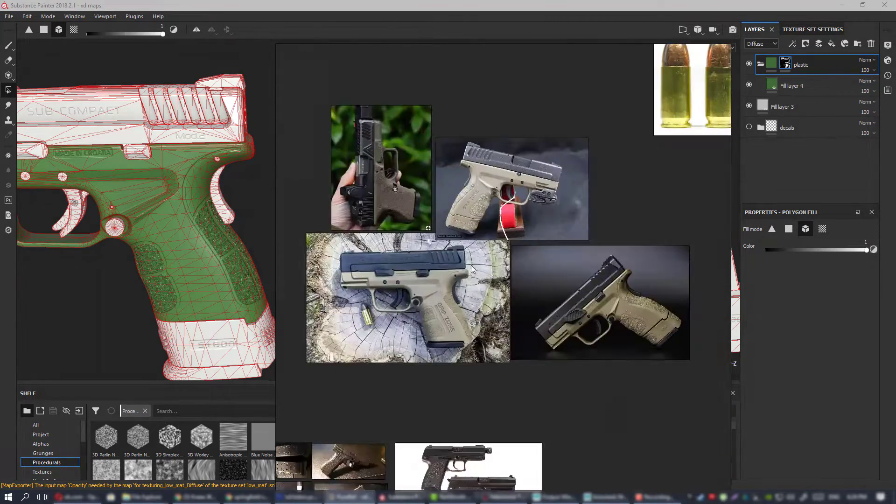
pyautogui.scroll(2, 471, 265)
pyautogui.scroll(5, 429, 144)
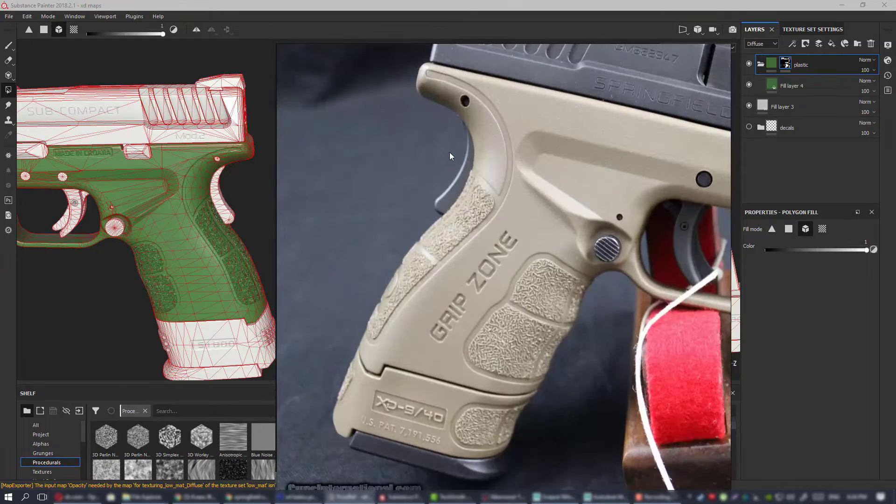
pyautogui.scroll(-5, 450, 152)
pyautogui.scroll(2, 481, 180)
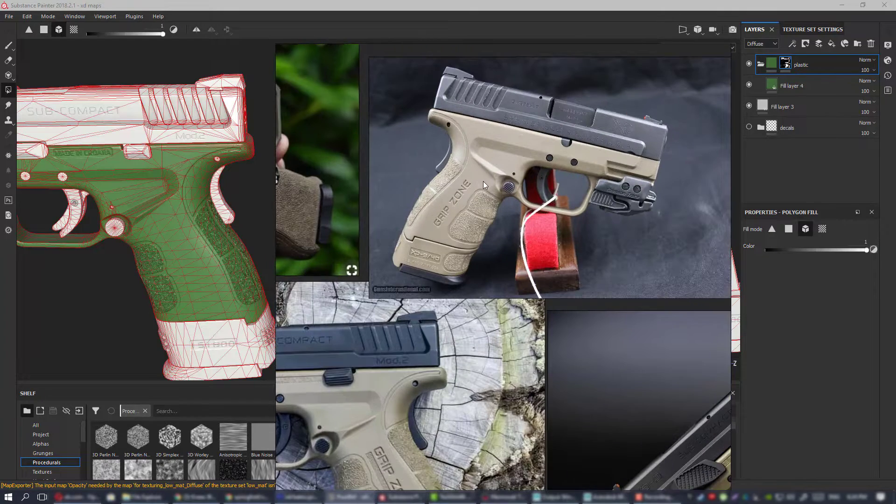
pyautogui.scroll(3, 495, 149)
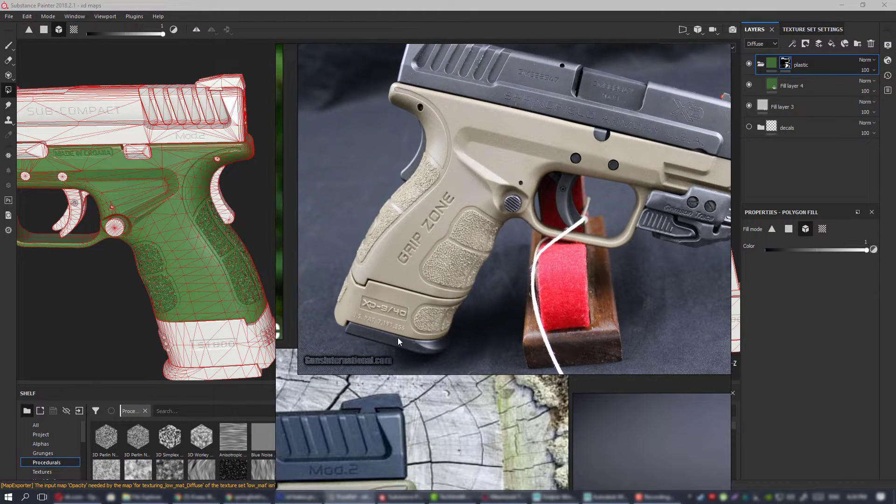
pyautogui.scroll(-5, 449, 279)
pyautogui.moveTo(452, 268); pyautogui.dragTo(895, 294, button='right')
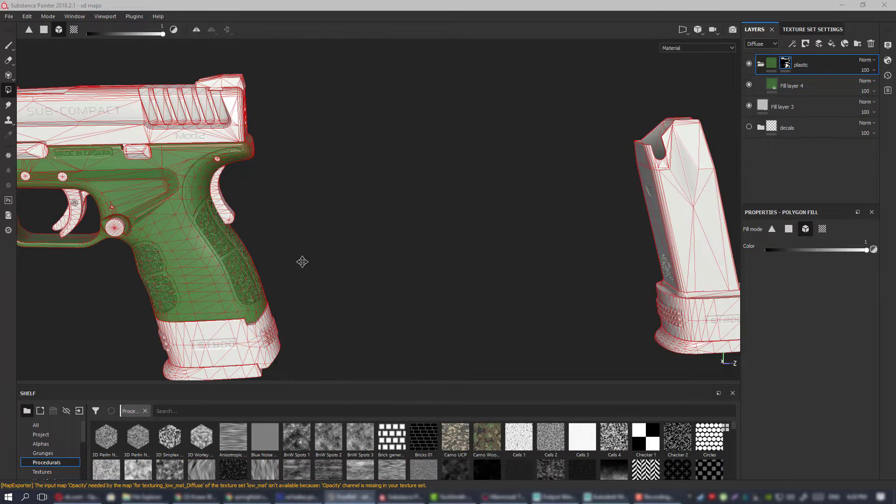
# Reveal the plastic on the magazine's sleeve and base plate in the folder mask with Polygon Fill.
pyautogui.keyDown('alt'); pyautogui.moveTo(302, 262); pyautogui.dragTo(542, 217, button='middle'); pyautogui.keyUp('alt')
pyautogui.click(445, 294)
pyautogui.click(448, 334)
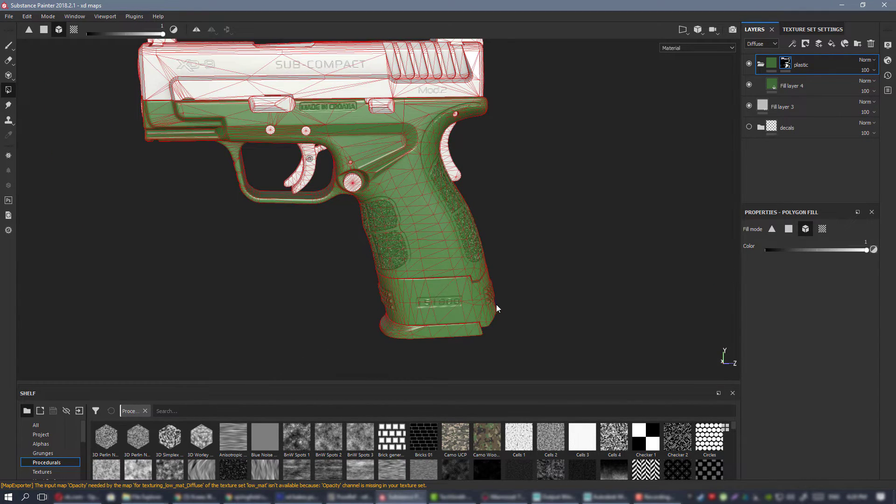
pyautogui.moveTo(496, 309)
pyautogui.keyDown('alt'); pyautogui.mouseDown()
pyautogui.moveTo(444, 164)
pyautogui.moveTo(443, 188)
pyautogui.moveTo(428, 185)
pyautogui.mouseUp(); pyautogui.keyUp('alt')
pyautogui.keyDown('alt'); pyautogui.moveTo(427, 186); pyautogui.dragTo(394, 147, button='middle'); pyautogui.keyUp('alt')
pyautogui.keyDown('alt'); pyautogui.moveTo(394, 147); pyautogui.dragTo(498, 244, button='right'); pyautogui.keyUp('alt')
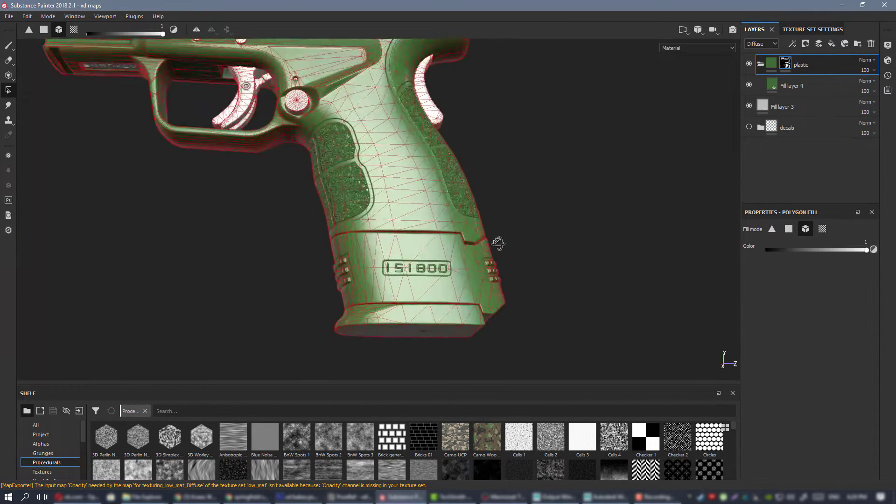
pyautogui.keyDown('alt'); pyautogui.moveTo(498, 244); pyautogui.dragTo(476, 196); pyautogui.keyUp('alt')
# Switch to the Paint tool and check the green plastic coverage on the pistol and the loose magazine.
pyautogui.click(9, 47)
pyautogui.moveTo(383, 186)
pyautogui.keyDown('alt'); pyautogui.mouseDown()
pyautogui.moveTo(396, 128)
pyautogui.moveTo(445, 267)
pyautogui.moveTo(422, 281)
pyautogui.moveTo(440, 274)
pyautogui.mouseUp(); pyautogui.keyUp('alt')
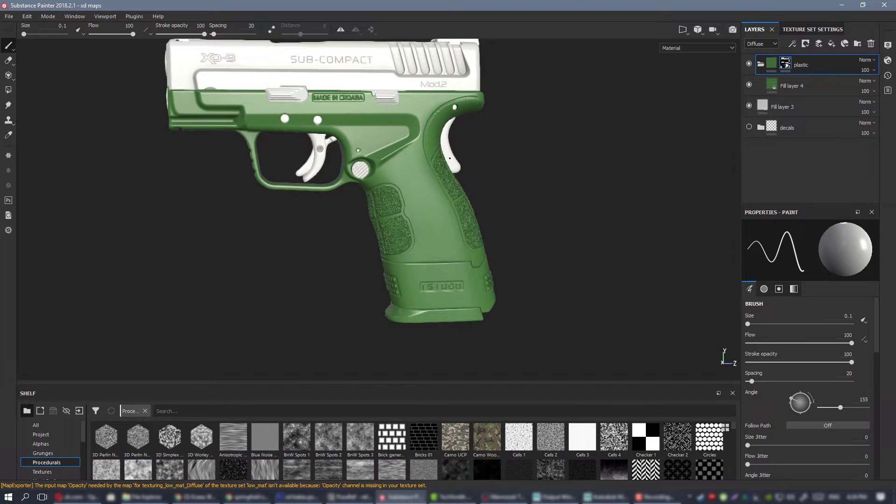
pyautogui.keyDown('alt'); pyautogui.moveTo(375, 169); pyautogui.dragTo(403, 173); pyautogui.keyUp('alt')
pyautogui.keyDown('alt'); pyautogui.moveTo(403, 173); pyautogui.dragTo(394, 180, button='right'); pyautogui.keyUp('alt')
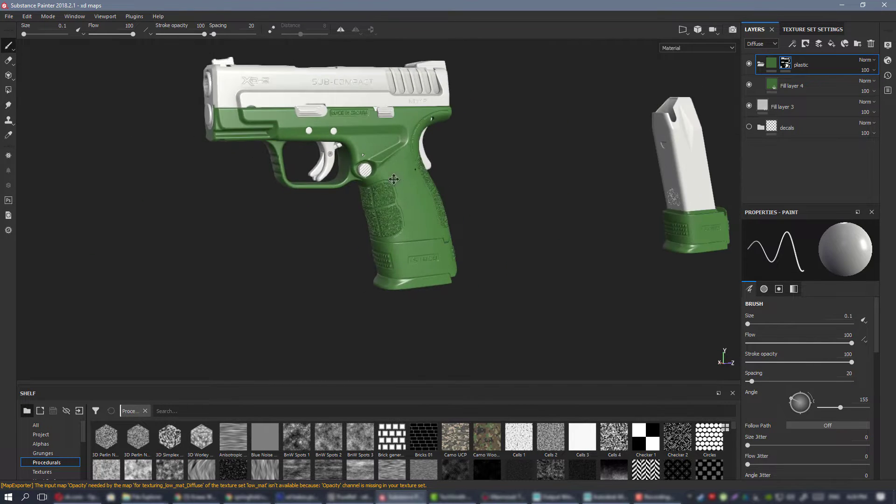
# Collapse the plastic folder and add a new layer folder named "slide" above it.
pyautogui.keyDown('alt'); pyautogui.moveTo(394, 180); pyautogui.dragTo(375, 188, button='middle'); pyautogui.keyUp('alt')
pyautogui.keyDown('alt'); pyautogui.moveTo(376, 188); pyautogui.dragTo(354, 186); pyautogui.keyUp('alt')
pyautogui.keyDown('alt'); pyautogui.moveTo(354, 185); pyautogui.dragTo(380, 209, button='right'); pyautogui.keyUp('alt')
pyautogui.keyDown('alt'); pyautogui.moveTo(380, 208); pyautogui.dragTo(434, 212); pyautogui.keyUp('alt')
pyautogui.click(761, 64)
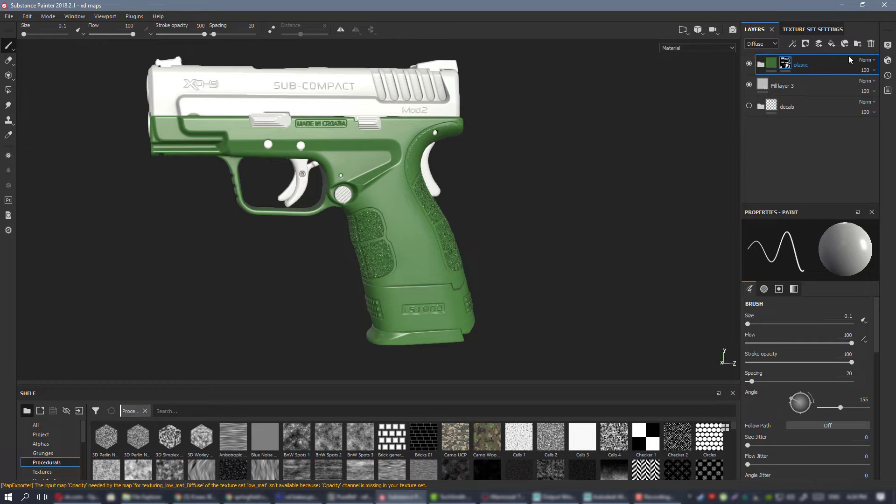
pyautogui.click(860, 43)
pyautogui.doubleClick(793, 64)
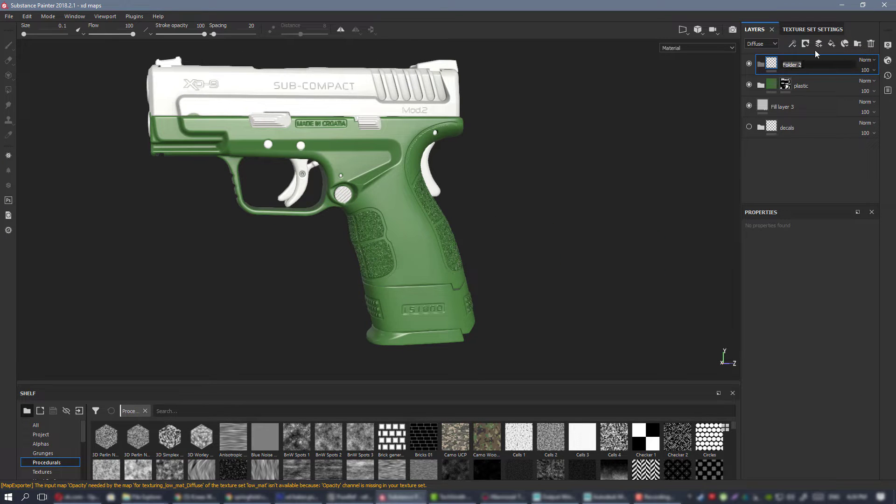
pyautogui.write('slide')
pyautogui.press('Return')
# Rename the slide folder as "slide and barrel".
pyautogui.keyDown('alt'); pyautogui.moveTo(384, 118); pyautogui.dragTo(399, 207, button='middle'); pyautogui.keyUp('alt')
pyautogui.keyDown('alt'); pyautogui.moveTo(399, 207); pyautogui.dragTo(443, 219); pyautogui.keyUp('alt')
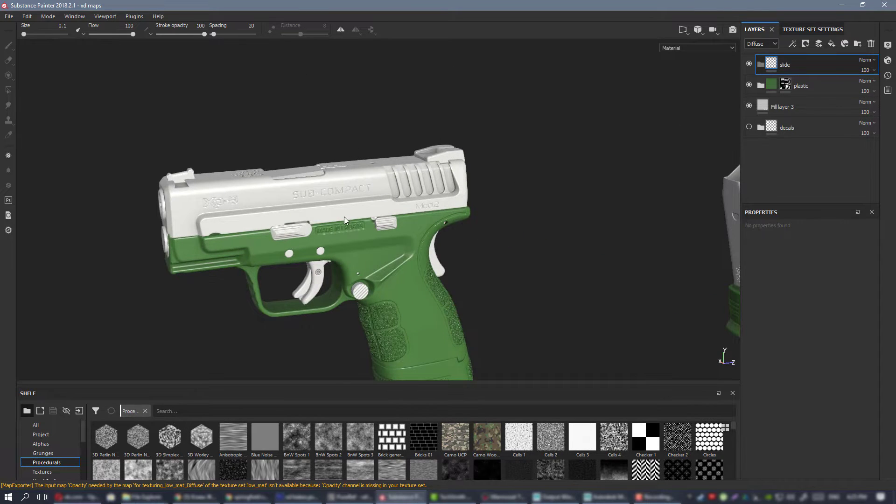
pyautogui.moveTo(343, 217)
pyautogui.keyDown('alt'); pyautogui.mouseDown()
pyautogui.moveTo(544, 210)
pyautogui.moveTo(340, 201)
pyautogui.mouseUp(); pyautogui.keyUp('alt')
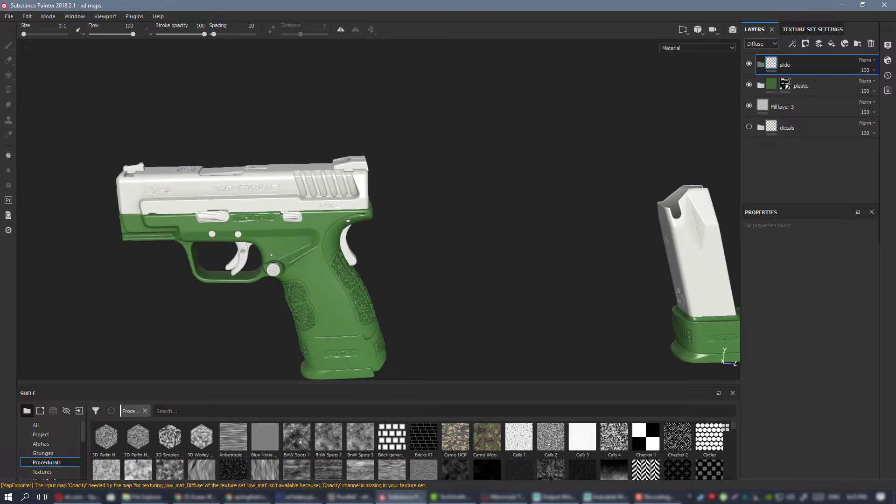
pyautogui.keyDown('alt'); pyautogui.moveTo(430, 266); pyautogui.dragTo(481, 201); pyautogui.keyUp('alt')
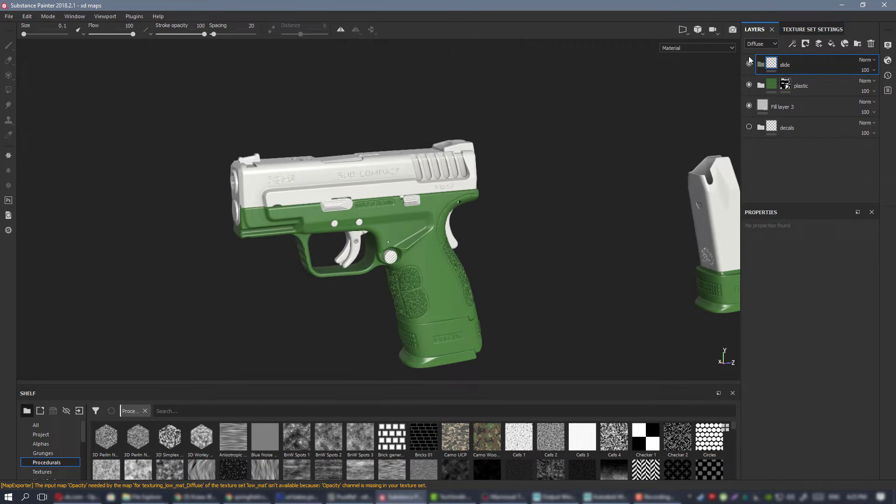
pyautogui.doubleClick(786, 67)
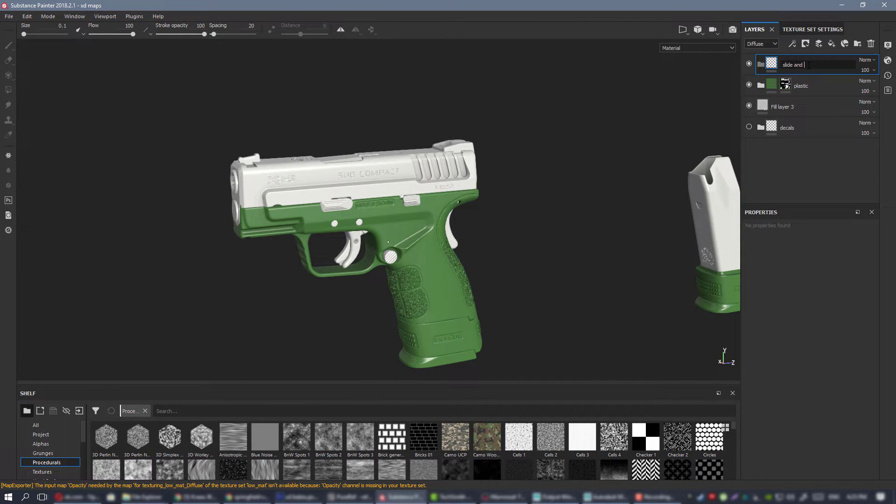
pyautogui.write('slide and barrel')
pyautogui.press('Return')
# Add a fill layer inside the slide and barrel folder and give it a light red diffuse color.
pyautogui.click(831, 43)
pyautogui.moveTo(789, 71); pyautogui.dragTo(822, 87)
pyautogui.click(812, 420)
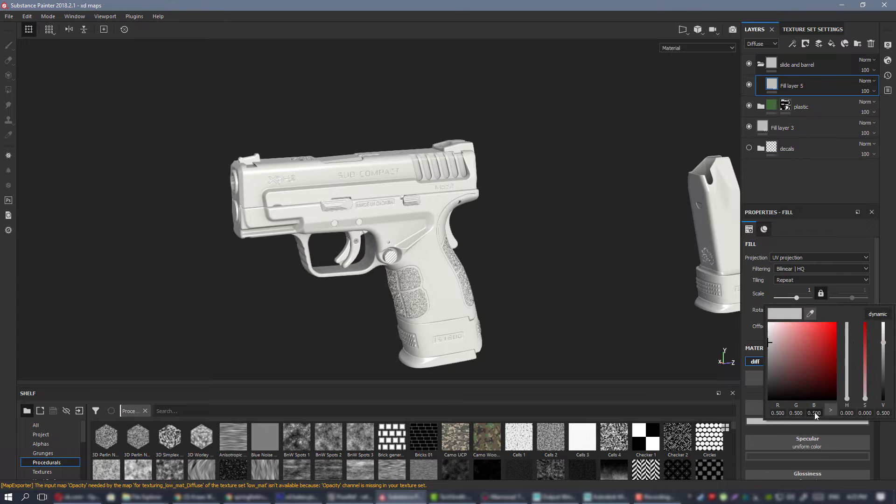
pyautogui.click(864, 342)
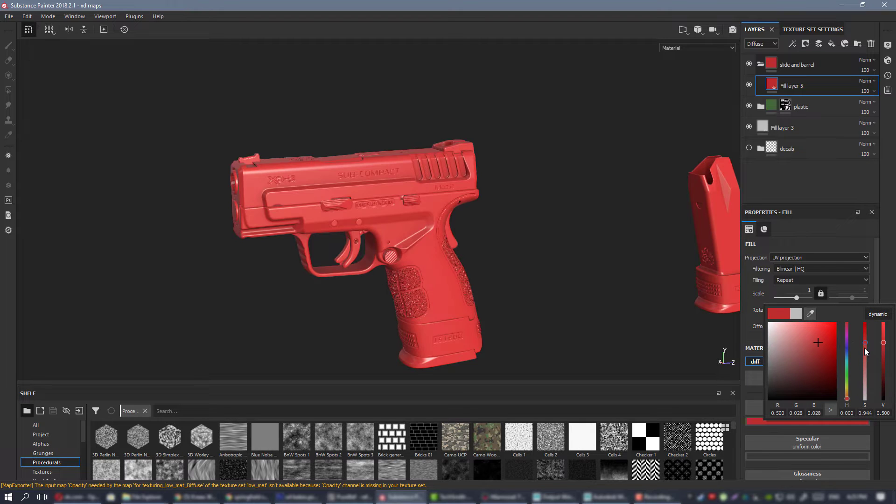
pyautogui.click(864, 350)
pyautogui.click(864, 356)
pyautogui.keyDown('alt'); pyautogui.moveTo(577, 209); pyautogui.dragTo(546, 208); pyautogui.keyUp('alt')
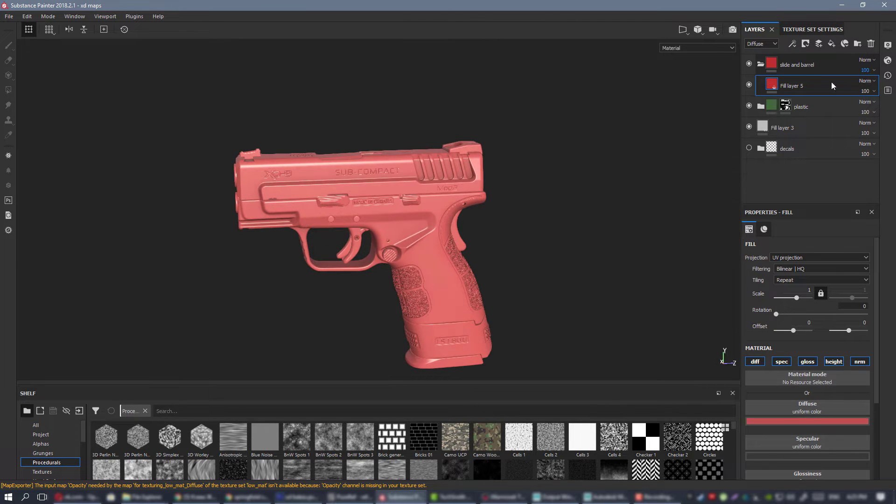
# Add a black mask to the slide and barrel folder and reveal the pistol's slide in it with Polygon Fill.
pyautogui.rightClick(805, 69)
pyautogui.click(793, 80)
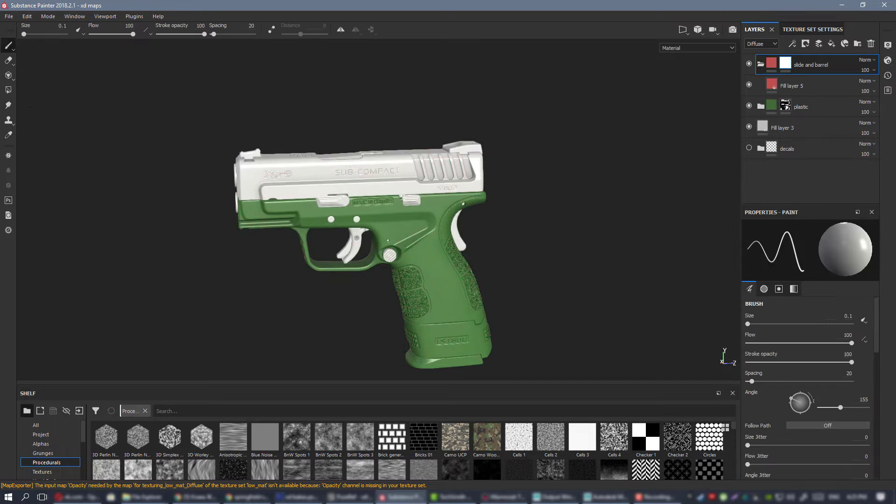
pyautogui.click(7, 90)
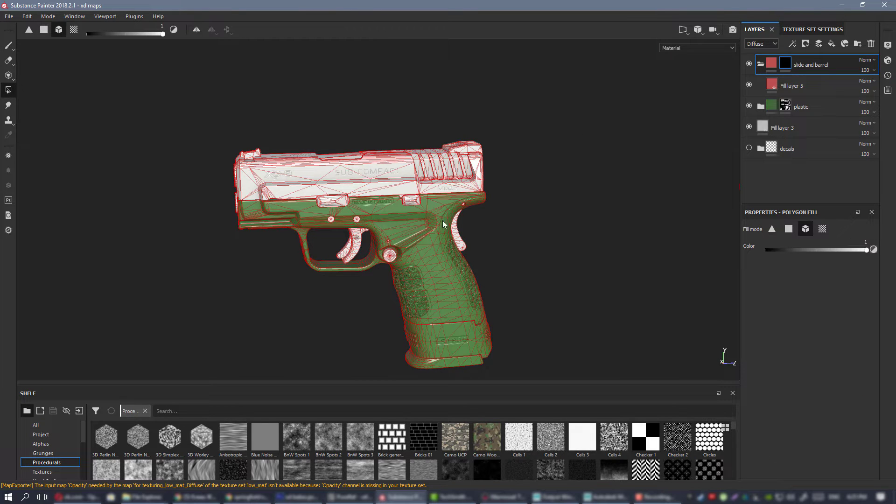
pyautogui.click(380, 173)
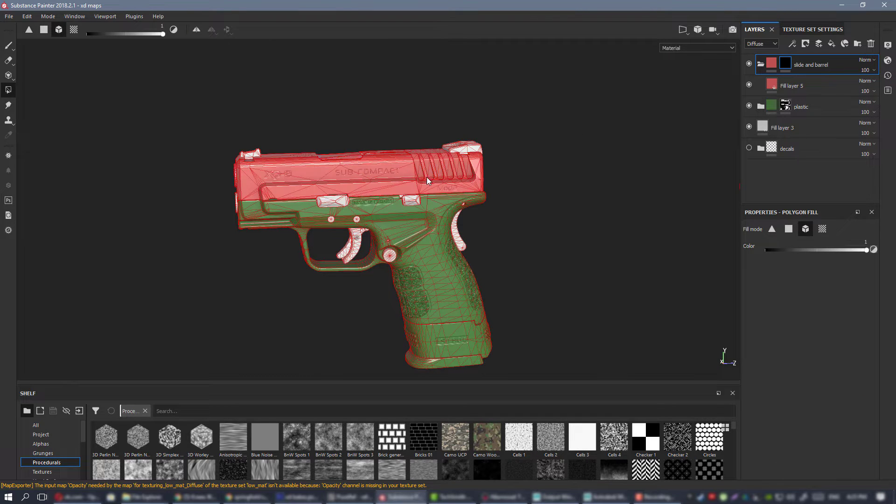
# Switch to the Paint tool and check the red slide coverage along the side and rear of the pistol.
pyautogui.press('1')
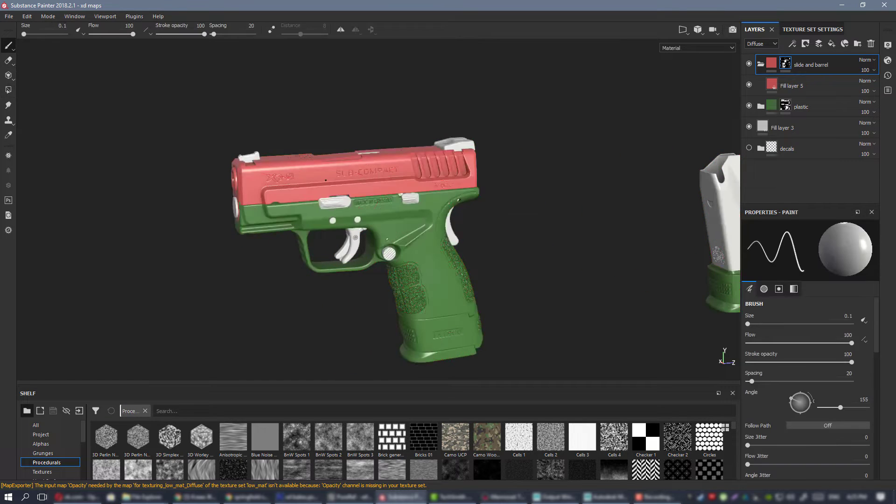
pyautogui.keyDown('alt'); pyautogui.moveTo(326, 180); pyautogui.dragTo(266, 182); pyautogui.keyUp('alt')
pyautogui.keyDown('alt'); pyautogui.moveTo(266, 182); pyautogui.dragTo(180, 186, button='middle'); pyautogui.keyUp('alt')
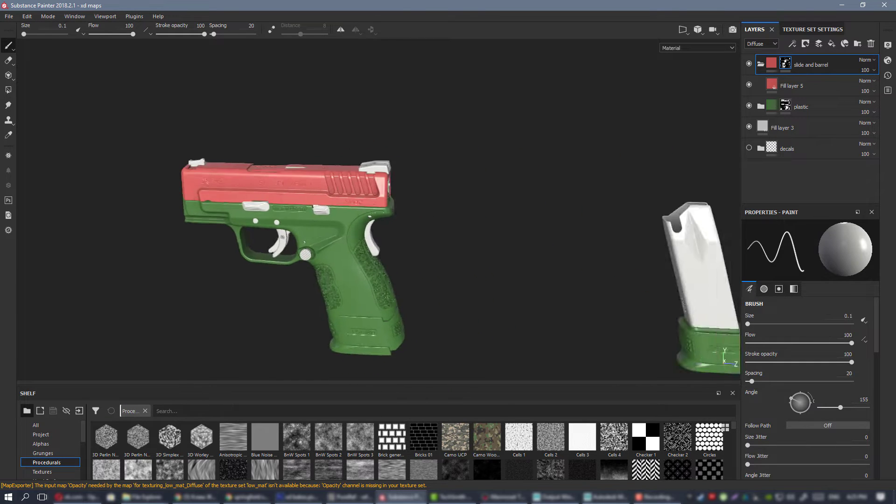
pyautogui.keyDown('alt'); pyautogui.moveTo(205, 181); pyautogui.dragTo(120, 196); pyautogui.keyUp('alt')
pyautogui.keyDown('alt'); pyautogui.moveTo(119, 196); pyautogui.dragTo(208, 198, button='middle'); pyautogui.keyUp('alt')
pyautogui.keyDown('alt'); pyautogui.moveTo(208, 198); pyautogui.dragTo(159, 198); pyautogui.keyUp('alt')
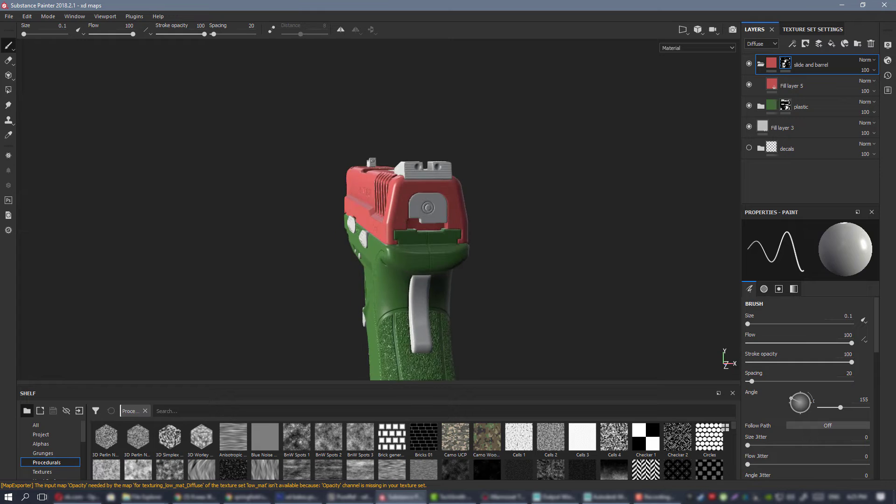
# Switch to File Explorer, open the ref.pur reference board from the XD handgun folder, and minimize the folder window.
pyautogui.hotkey('alt', 'Tab')
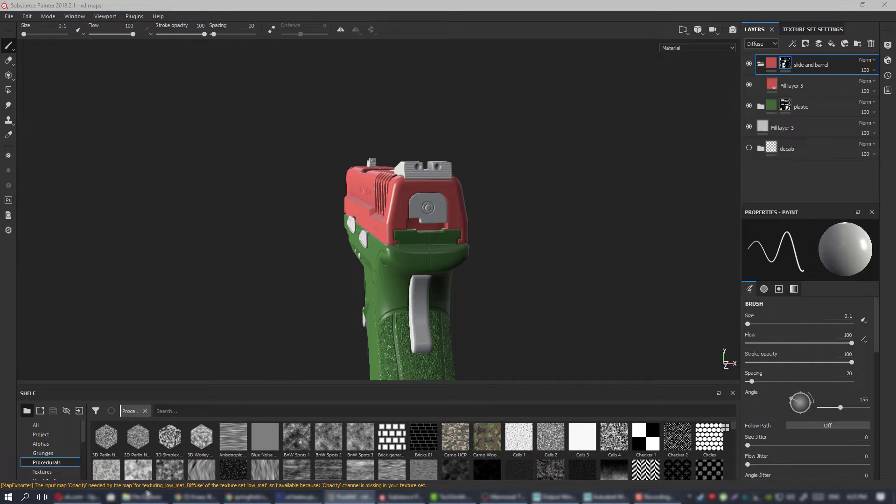
pyautogui.moveTo(143, 497)
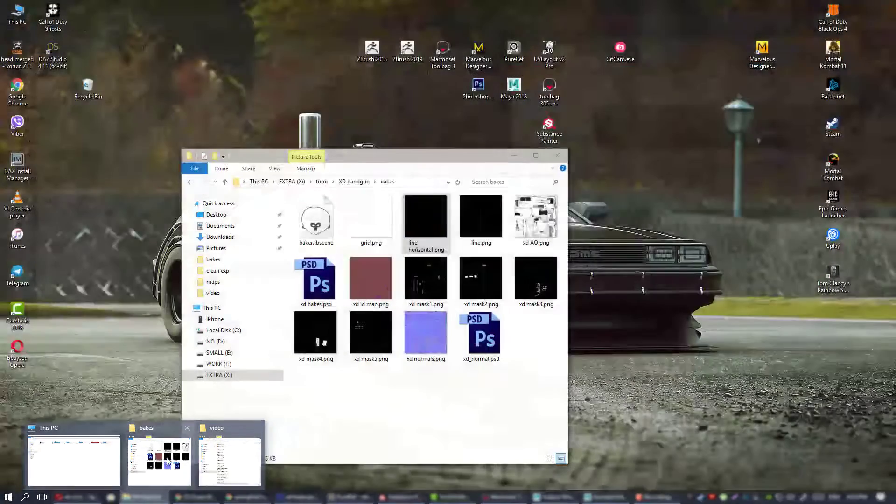
pyautogui.click(159, 460)
pyautogui.click(342, 183)
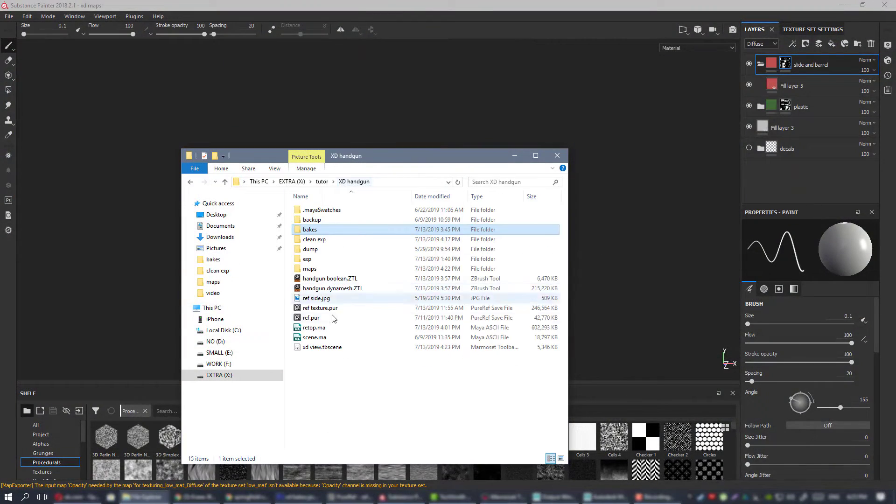
pyautogui.doubleClick(320, 317)
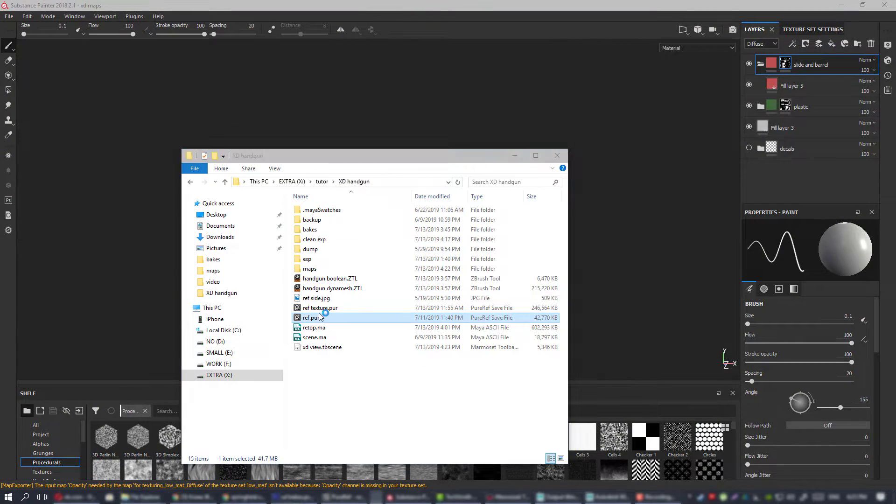
pyautogui.click(515, 157)
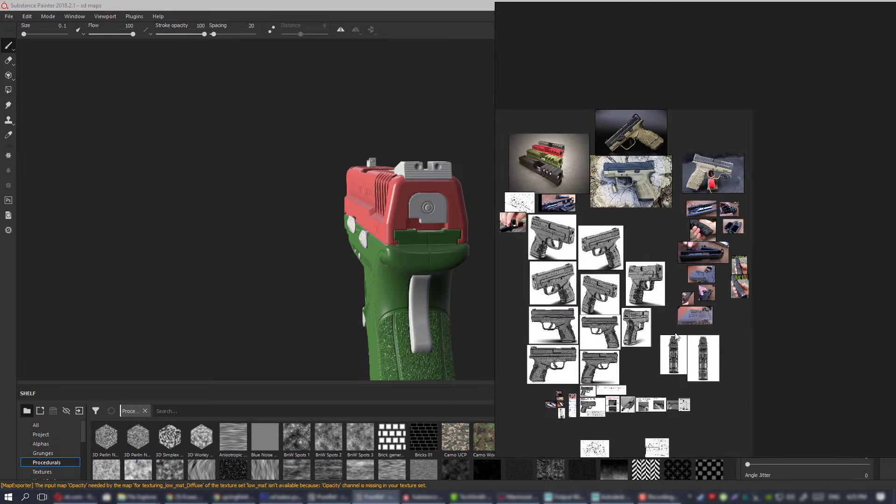
# Examine the rear sight and slide back plate on the close-up pistol references, and clear the board from view.
pyautogui.scroll(17, 648, 318)
pyautogui.moveTo(541, 300); pyautogui.dragTo(678, 286, button='middle')
pyautogui.scroll(-1, 688, 277)
pyautogui.scroll(2, 693, 283)
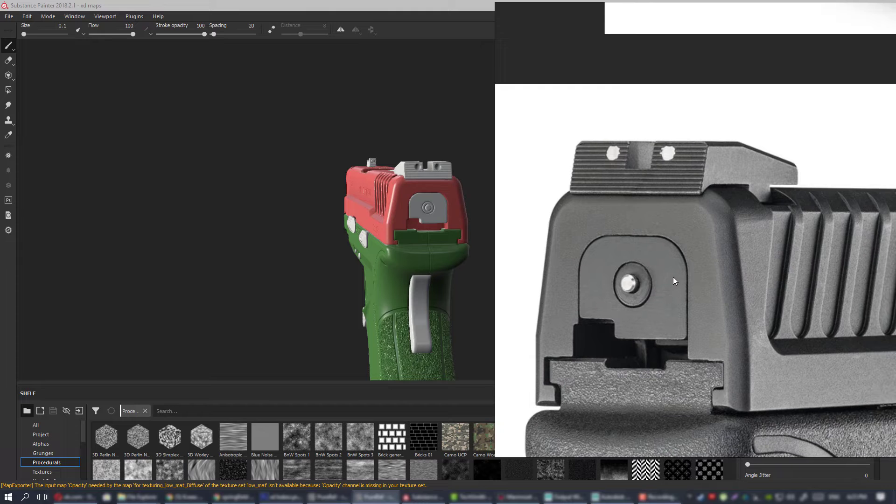
pyautogui.scroll(-4, 673, 276)
pyautogui.scroll(3, 635, 260)
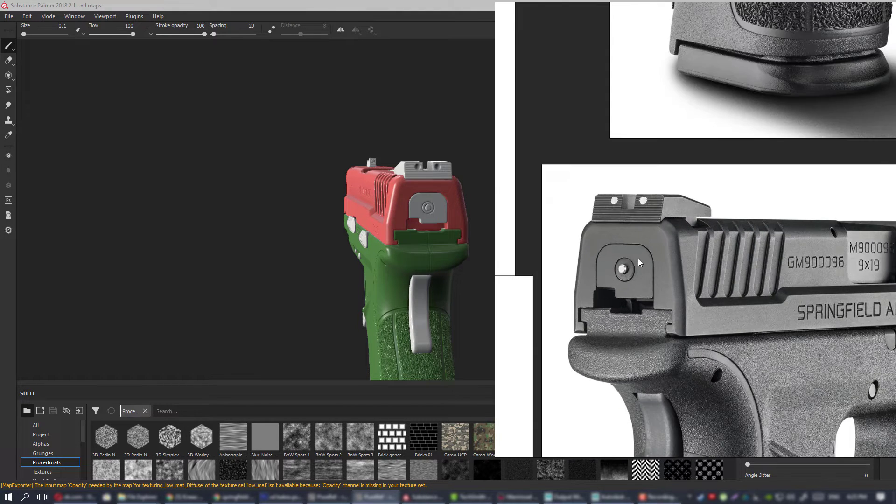
pyautogui.scroll(2, 637, 258)
pyautogui.moveTo(815, 244); pyautogui.dragTo(895, 243, button='right')
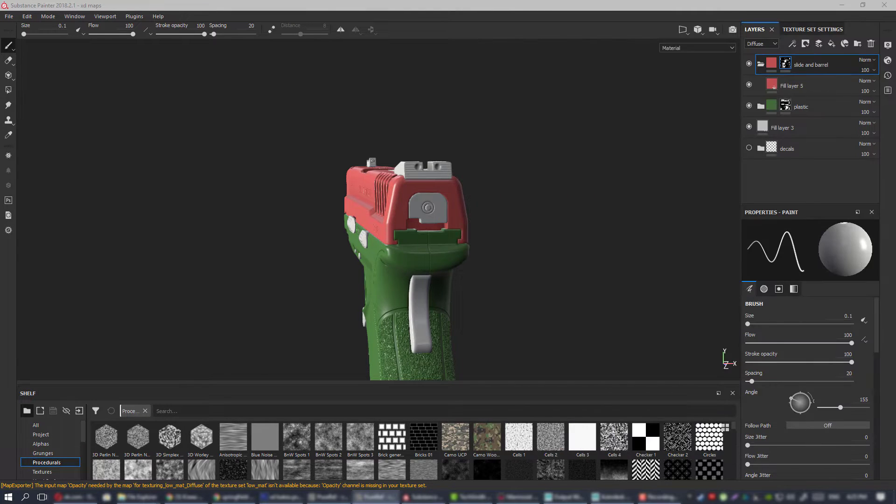
# Rename the slide and barrel folder as "metal".
pyautogui.keyDown('alt'); pyautogui.moveTo(563, 208); pyautogui.dragTo(522, 218); pyautogui.keyUp('alt')
pyautogui.keyDown('alt'); pyautogui.moveTo(415, 222); pyautogui.dragTo(472, 188); pyautogui.keyUp('alt')
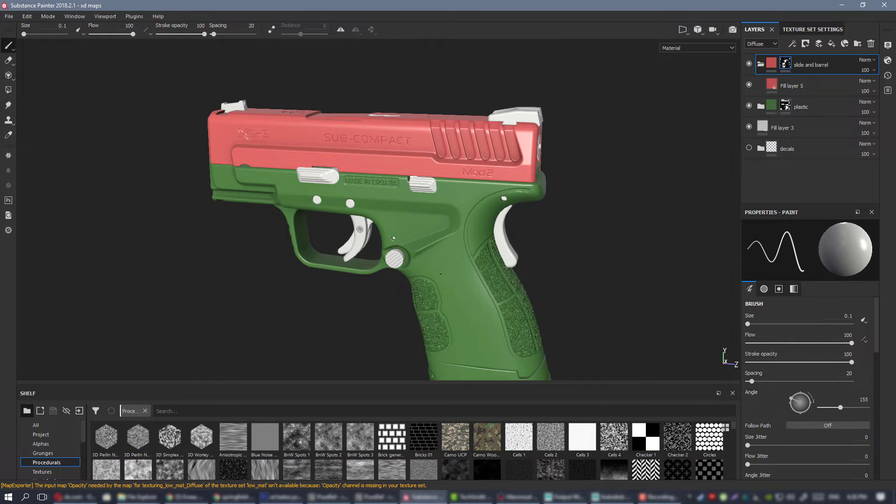
pyautogui.moveTo(559, 177)
pyautogui.keyDown('alt'); pyautogui.mouseDown()
pyautogui.moveTo(562, 210)
pyautogui.moveTo(250, 202)
pyautogui.moveTo(420, 204)
pyautogui.moveTo(462, 214)
pyautogui.mouseUp(); pyautogui.keyUp('alt')
pyautogui.doubleClick(816, 66)
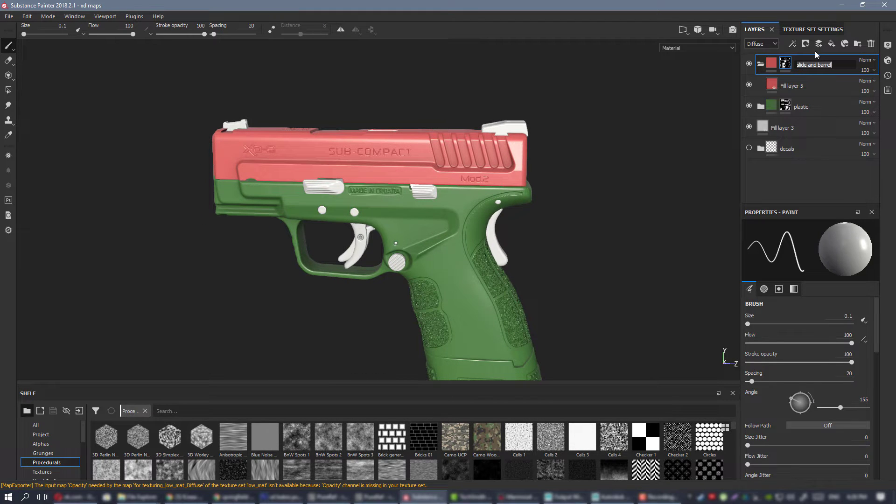
pyautogui.write('metal')
pyautogui.press('Return')
# Reveal the rear sight, slide back plate and its round pin in the metal folder's mask with Polygon Fill.
pyautogui.click(8, 90)
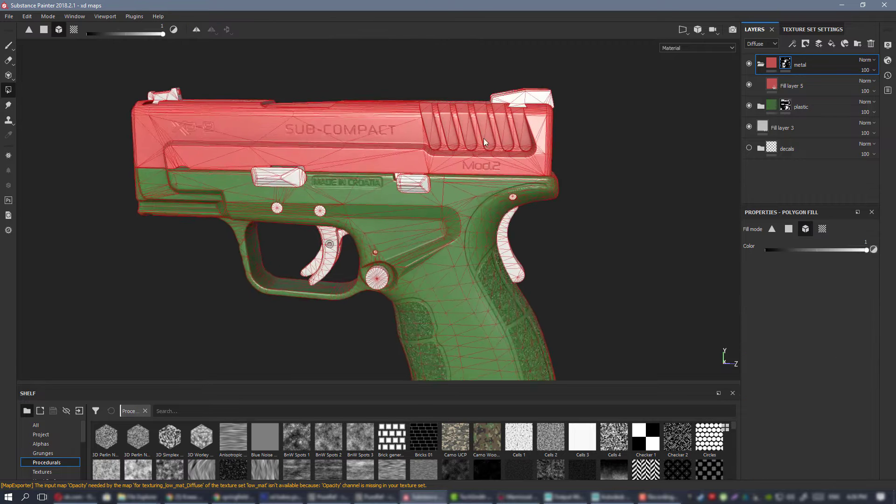
pyautogui.keyDown('alt'); pyautogui.moveTo(483, 139); pyautogui.dragTo(459, 228); pyautogui.keyUp('alt')
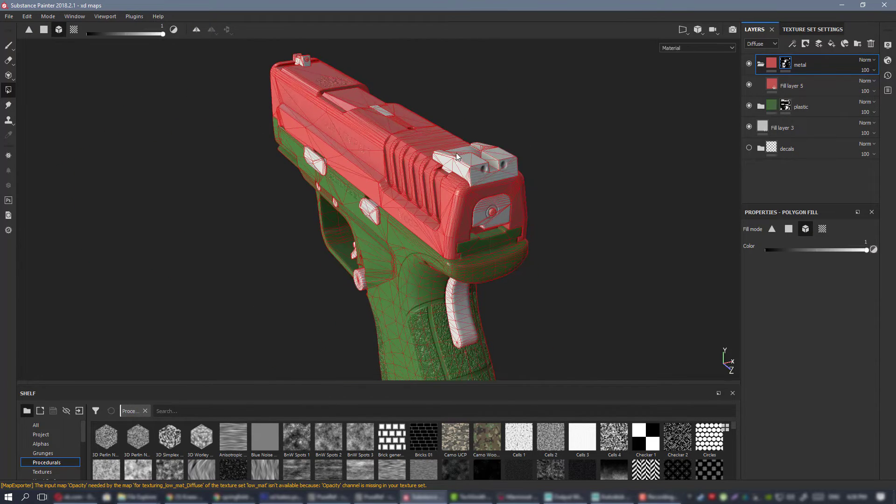
pyautogui.scroll(3, 508, 205)
pyautogui.click(490, 187)
pyautogui.click(550, 274)
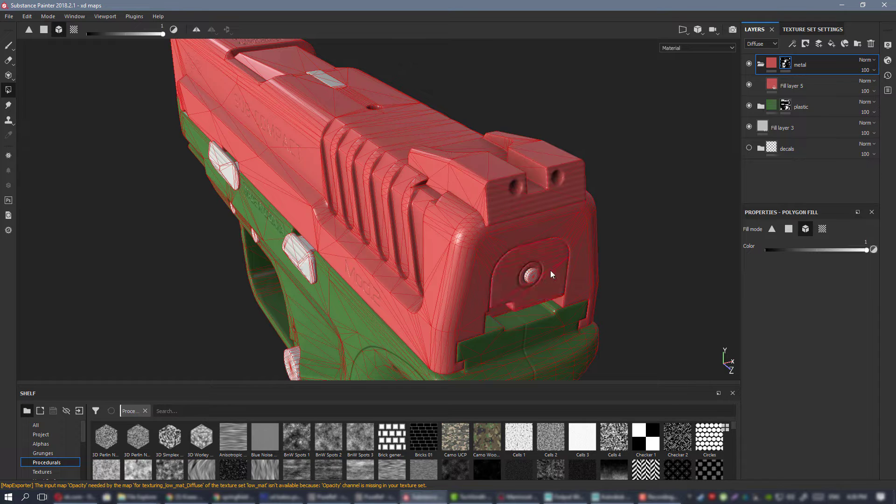
pyautogui.click(531, 275)
# Reveal the small insert on top of the slide and the front sight in the metal folder's mask.
pyautogui.scroll(-3, 459, 241)
pyautogui.keyDown('alt'); pyautogui.moveTo(387, 207); pyautogui.dragTo(526, 228); pyautogui.keyUp('alt')
pyautogui.keyDown('alt'); pyautogui.moveTo(527, 228); pyautogui.dragTo(728, 261, button='middle'); pyautogui.keyUp('alt')
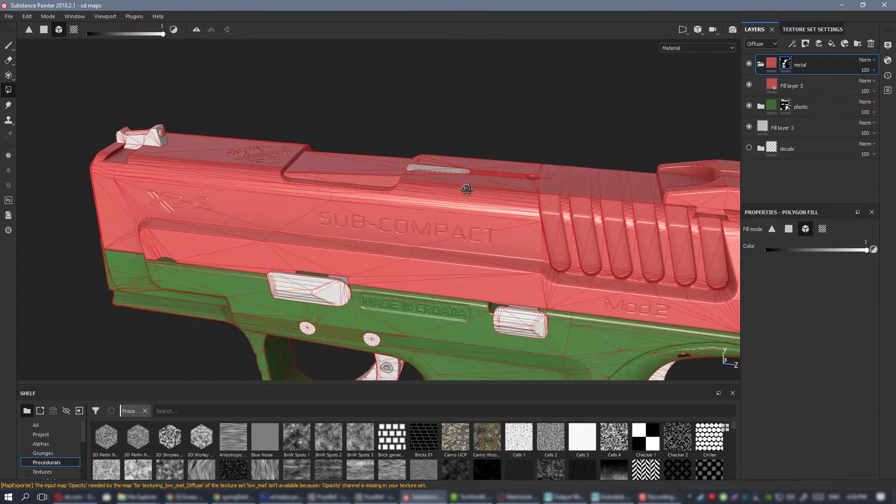
pyautogui.keyDown('alt'); pyautogui.moveTo(468, 188); pyautogui.dragTo(501, 214); pyautogui.keyUp('alt')
pyautogui.click(445, 166)
pyautogui.click(116, 148)
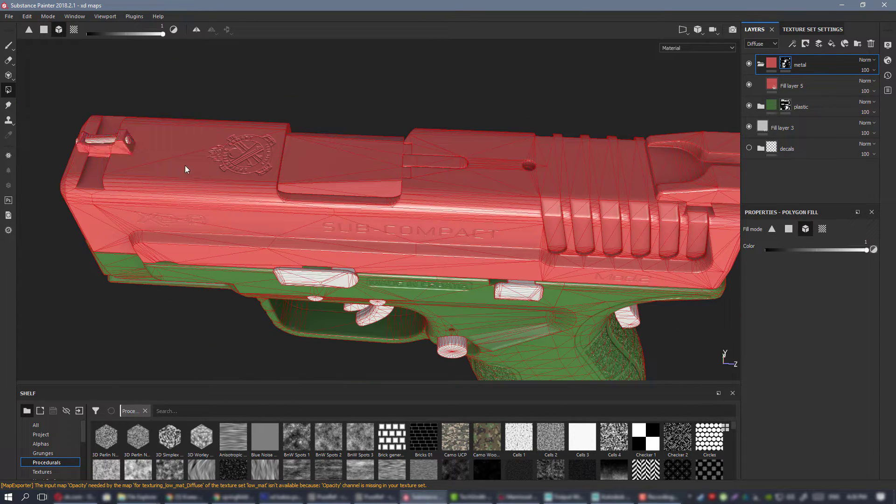
# Reveal the two ribbed levers below the slide and the two frame pins in the metal folder's mask.
pyautogui.keyDown('alt'); pyautogui.moveTo(293, 245); pyautogui.dragTo(345, 210); pyautogui.keyUp('alt')
pyautogui.click(346, 210)
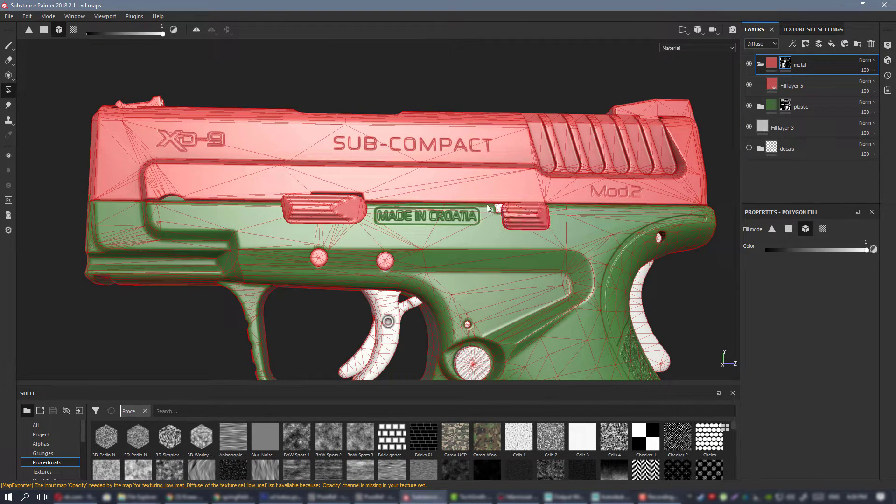
pyautogui.scroll(5, 486, 205)
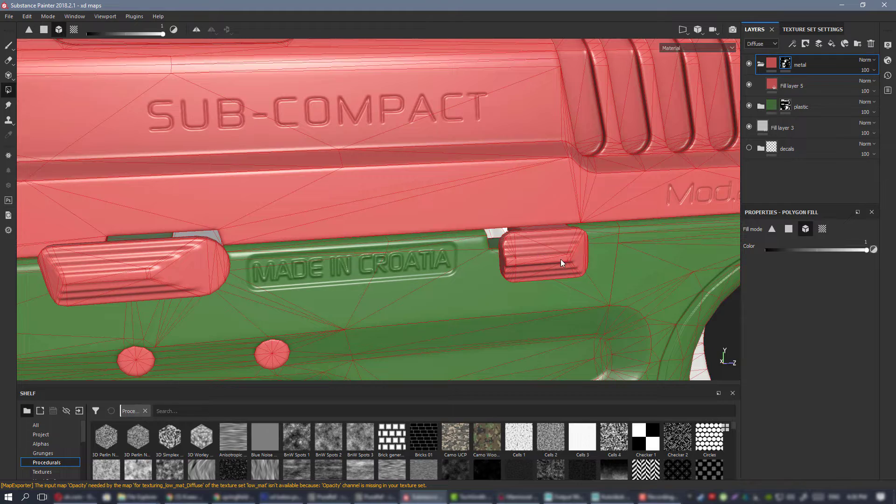
pyautogui.scroll(-3, 561, 259)
# Reveal the round lever end on the pistol's opposite side and the magazine body in the metal folder's mask.
pyautogui.keyDown('alt'); pyautogui.moveTo(354, 161); pyautogui.dragTo(728, 220); pyautogui.keyUp('alt')
pyautogui.scroll(-3, 545, 245)
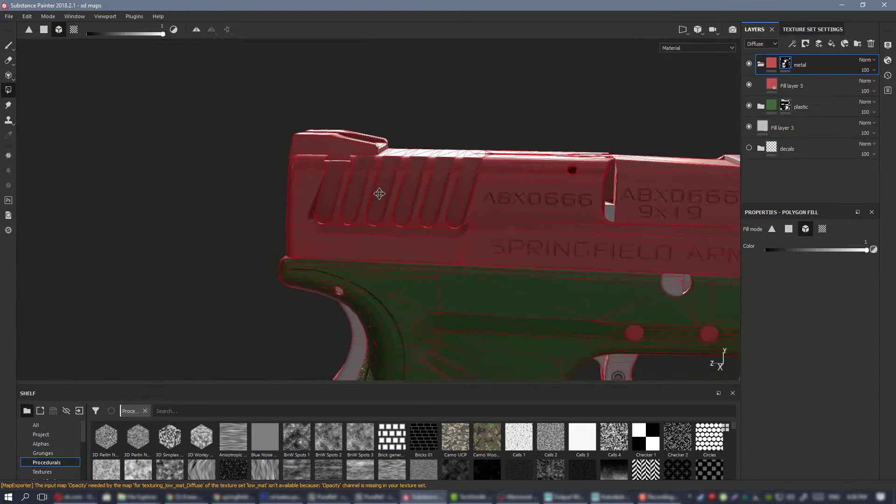
pyautogui.moveTo(379, 194); pyautogui.dragTo(209, 144, button='middle')
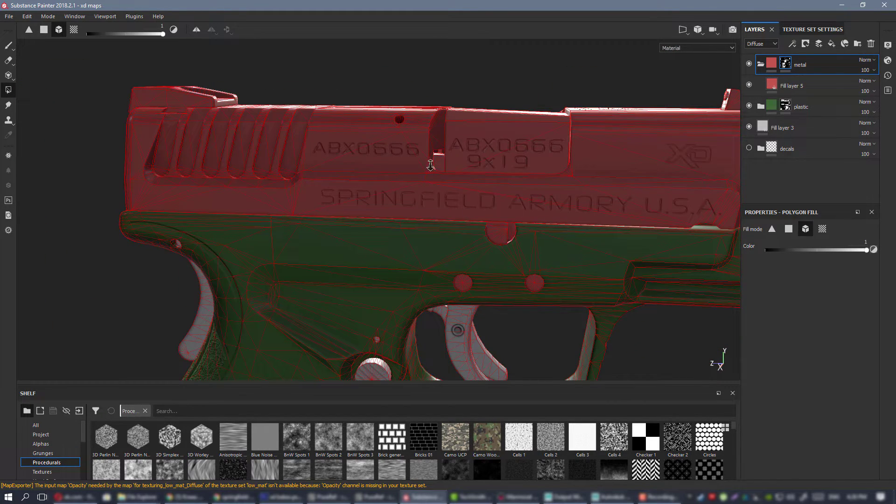
pyautogui.keyDown('alt'); pyautogui.moveTo(430, 165); pyautogui.dragTo(420, 152, button='right'); pyautogui.keyUp('alt')
pyautogui.keyDown('alt'); pyautogui.moveTo(614, 252); pyautogui.dragTo(450, 198, button='middle'); pyautogui.keyUp('alt')
pyautogui.keyDown('shift'); pyautogui.moveTo(449, 198); pyautogui.dragTo(518, 196, button='right'); pyautogui.keyUp('shift')
pyautogui.keyDown('alt'); pyautogui.moveTo(448, 187); pyautogui.dragTo(322, 140); pyautogui.keyUp('alt')
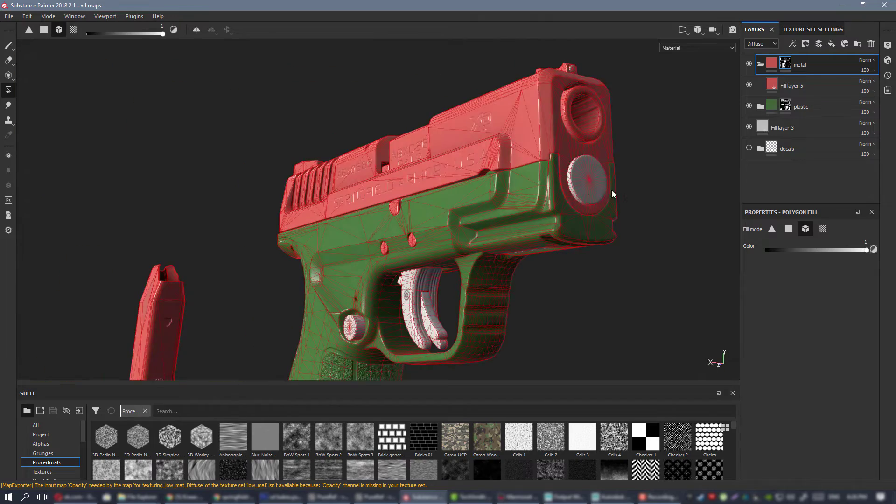
# Reveal the trigger and the round magazine release button in the metal folder's mask.
pyautogui.keyDown('alt'); pyautogui.moveTo(574, 203); pyautogui.dragTo(453, 199); pyautogui.keyUp('alt')
pyautogui.keyDown('alt'); pyautogui.moveTo(452, 199); pyautogui.dragTo(437, 301, button='right'); pyautogui.keyUp('alt')
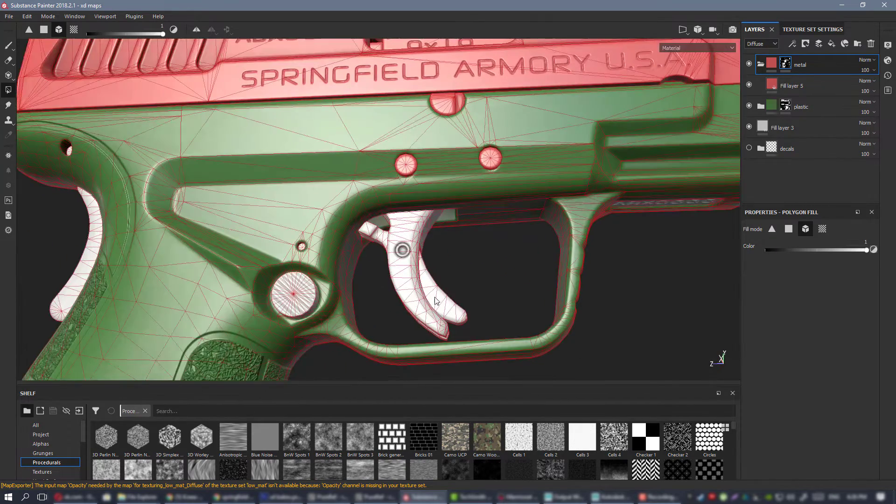
pyautogui.click(414, 295)
pyautogui.click(305, 292)
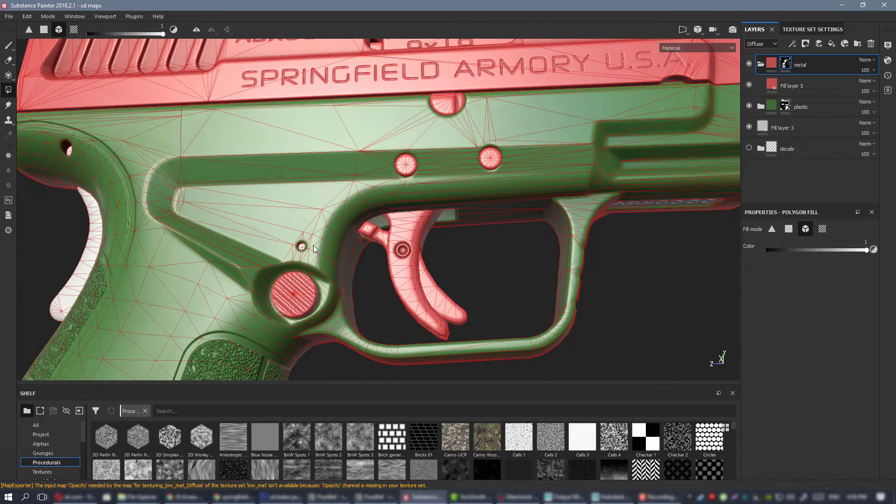
# Reveal the grip safety lever on the back of the grip in the metal folder's mask.
pyautogui.keyDown('alt'); pyautogui.moveTo(402, 247); pyautogui.dragTo(495, 259); pyautogui.keyUp('alt')
pyautogui.keyDown('alt'); pyautogui.moveTo(253, 208); pyautogui.dragTo(135, 126, button='right'); pyautogui.keyUp('alt')
pyautogui.keyDown('alt'); pyautogui.moveTo(126, 124); pyautogui.dragTo(458, 160, button='middle'); pyautogui.keyUp('alt')
pyautogui.click(417, 234)
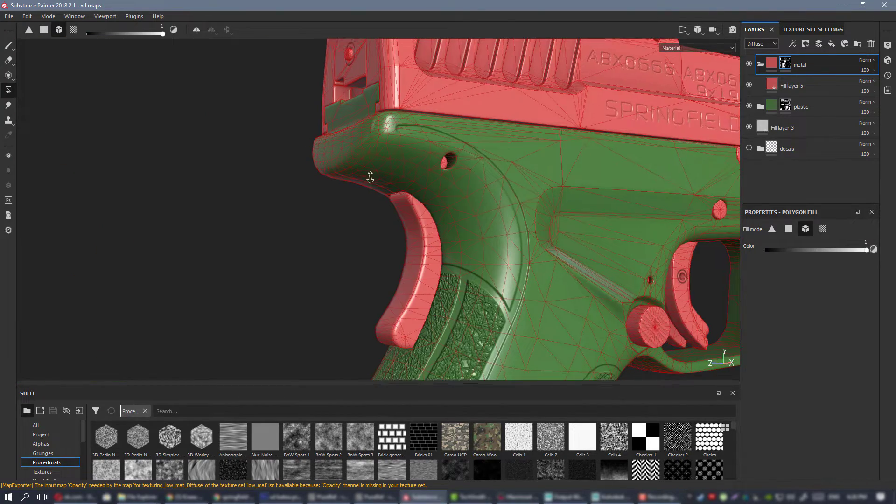
# Examine the assembled pistols, the magazine and the separated parts for metal pieces missing from the mask.
pyautogui.keyDown('alt'); pyautogui.moveTo(522, 280); pyautogui.dragTo(452, 89, button='middle'); pyautogui.keyUp('alt')
pyautogui.keyDown('alt'); pyautogui.moveTo(468, 344); pyautogui.dragTo(524, 254, button='middle'); pyautogui.keyUp('alt')
pyautogui.keyDown('alt'); pyautogui.moveTo(524, 254); pyautogui.dragTo(420, 157, button='right'); pyautogui.keyUp('alt')
pyautogui.keyDown('alt'); pyautogui.moveTo(419, 157); pyautogui.dragTo(451, 366, button='middle'); pyautogui.keyUp('alt')
pyautogui.keyDown('alt'); pyautogui.moveTo(451, 365); pyautogui.dragTo(200, 115, button='right'); pyautogui.keyUp('alt')
pyautogui.keyDown('alt'); pyautogui.moveTo(201, 115); pyautogui.dragTo(272, 176, button='middle'); pyautogui.keyUp('alt')
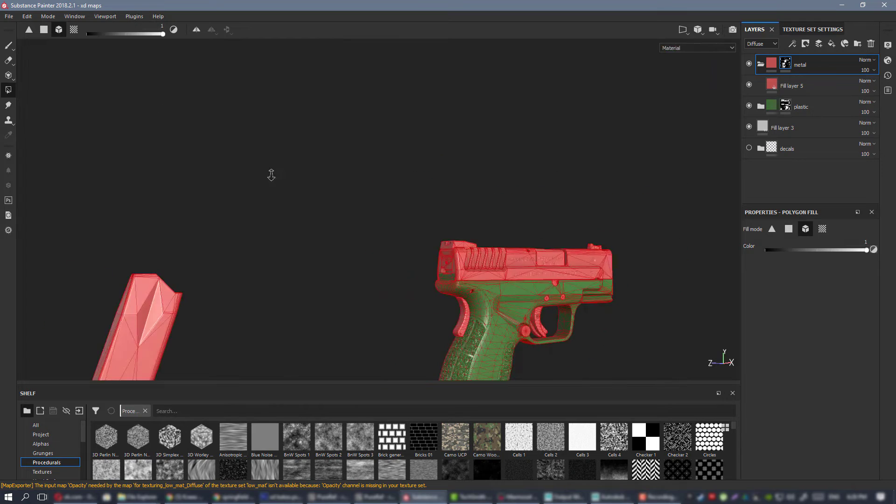
pyautogui.keyDown('alt'); pyautogui.moveTo(272, 176); pyautogui.dragTo(196, 122, button='right'); pyautogui.keyUp('alt')
pyautogui.keyDown('alt'); pyautogui.moveTo(480, 226); pyautogui.dragTo(516, 288, button='middle'); pyautogui.keyUp('alt')
pyautogui.keyDown('alt'); pyautogui.moveTo(516, 288); pyautogui.dragTo(280, 166, button='right'); pyautogui.keyUp('alt')
pyautogui.keyDown('alt'); pyautogui.moveTo(437, 187); pyautogui.dragTo(488, 240, button='middle'); pyautogui.keyUp('alt')
pyautogui.keyDown('alt'); pyautogui.moveTo(518, 171); pyautogui.dragTo(433, 245, button='middle'); pyautogui.keyUp('alt')
pyautogui.keyDown('alt'); pyautogui.moveTo(433, 249); pyautogui.dragTo(325, 169); pyautogui.keyUp('alt')
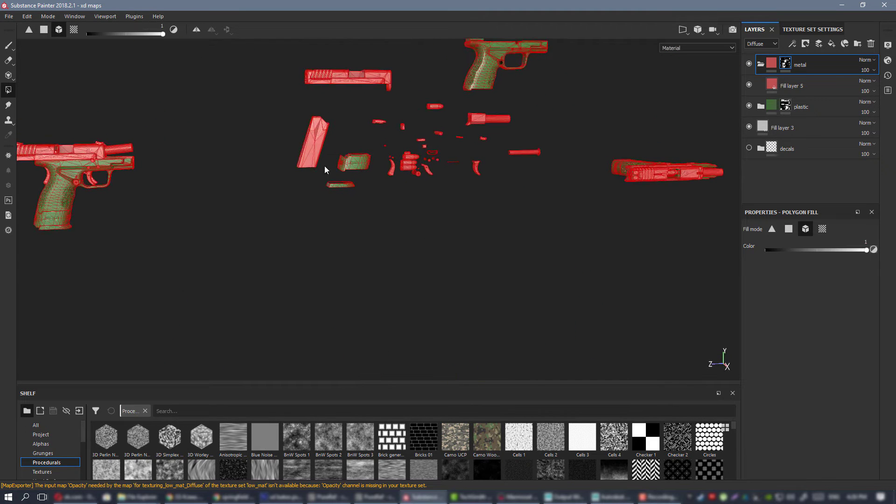
# Reveal the serial number plate on the underside of the frame in the metal folder's mask with Polygon Fill.
pyautogui.click(4, 47)
pyautogui.keyDown('alt'); pyautogui.moveTo(328, 248); pyautogui.dragTo(261, 322, button='middle'); pyautogui.keyUp('alt')
pyautogui.keyDown('alt'); pyautogui.moveTo(415, 280); pyautogui.dragTo(551, 354, button='right'); pyautogui.keyUp('alt')
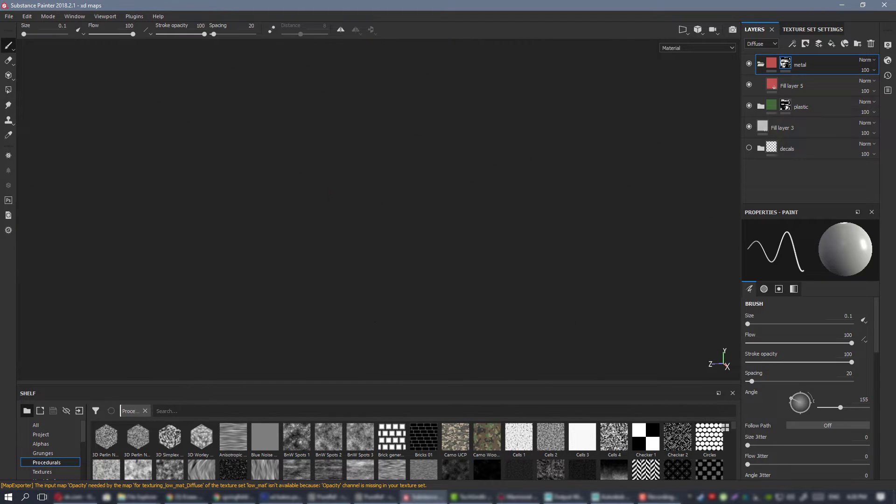
pyautogui.keyDown('alt'); pyautogui.moveTo(449, 159); pyautogui.dragTo(375, 322, button='middle'); pyautogui.keyUp('alt')
pyautogui.keyDown('alt'); pyautogui.moveTo(376, 322); pyautogui.dragTo(285, 219, button='right'); pyautogui.keyUp('alt')
pyautogui.keyDown('alt'); pyautogui.moveTo(399, 249); pyautogui.dragTo(179, 213, button='middle'); pyautogui.keyUp('alt')
pyautogui.keyDown('alt'); pyautogui.moveTo(518, 256); pyautogui.dragTo(196, 254); pyautogui.keyUp('alt')
pyautogui.keyDown('alt'); pyautogui.moveTo(705, 264); pyautogui.dragTo(434, 221, button='middle'); pyautogui.keyUp('alt')
pyautogui.keyDown('alt'); pyautogui.moveTo(434, 222); pyautogui.dragTo(397, 205); pyautogui.keyUp('alt')
pyautogui.keyDown('alt'); pyautogui.moveTo(397, 205); pyautogui.dragTo(448, 247, button='right'); pyautogui.keyUp('alt')
pyautogui.keyDown('alt'); pyautogui.moveTo(396, 243); pyautogui.dragTo(611, 221, button='middle'); pyautogui.keyUp('alt')
pyautogui.keyDown('alt'); pyautogui.moveTo(611, 222); pyautogui.dragTo(588, 217); pyautogui.keyUp('alt')
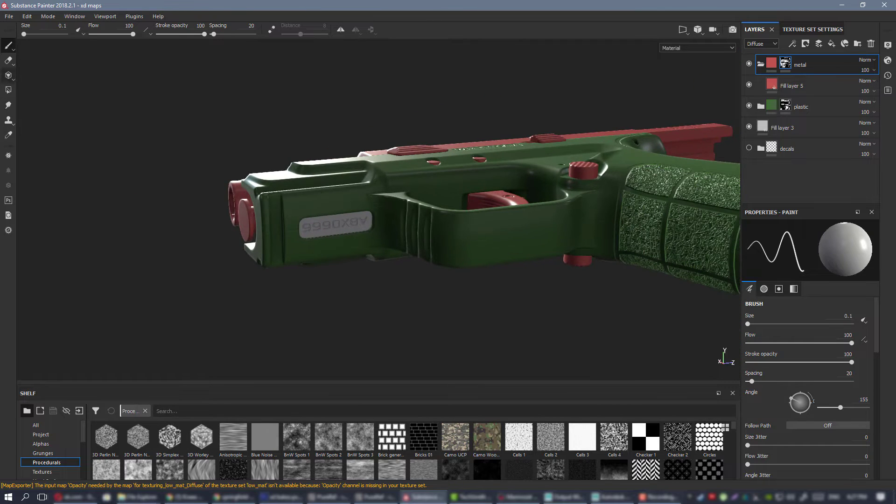
pyautogui.click(9, 91)
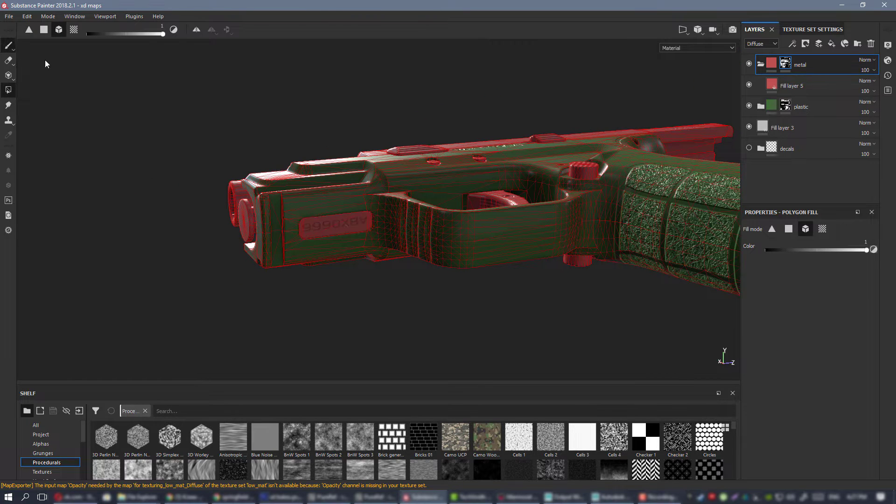
pyautogui.keyDown('shift'); pyautogui.moveTo(528, 246); pyautogui.dragTo(616, 237, button='right'); pyautogui.keyUp('shift')
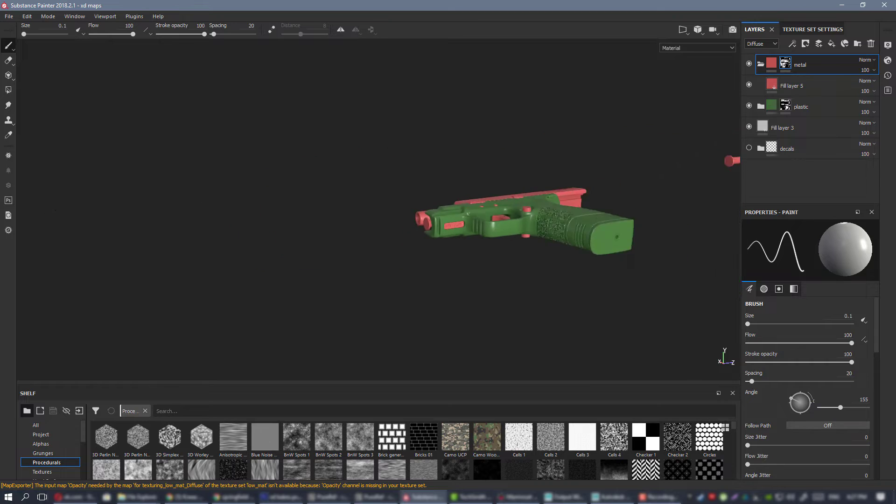
# Add a color selection to the metal folder's mask and pick the ID color of the screw in the grip base.
pyautogui.keyDown('alt'); pyautogui.moveTo(616, 237); pyautogui.dragTo(443, 252, button='middle'); pyautogui.keyUp('alt')
pyautogui.keyDown('alt'); pyautogui.moveTo(443, 252); pyautogui.dragTo(420, 252); pyautogui.keyUp('alt')
pyautogui.keyDown('alt'); pyautogui.moveTo(420, 252); pyautogui.dragTo(271, 242, button='middle'); pyautogui.keyUp('alt')
pyautogui.keyDown('alt'); pyautogui.moveTo(271, 242); pyautogui.dragTo(345, 219); pyautogui.keyUp('alt')
pyautogui.keyDown('alt'); pyautogui.moveTo(345, 220); pyautogui.dragTo(377, 202, button='middle'); pyautogui.keyUp('alt')
pyautogui.keyDown('alt'); pyautogui.moveTo(377, 202); pyautogui.dragTo(448, 206, button='right'); pyautogui.keyUp('alt')
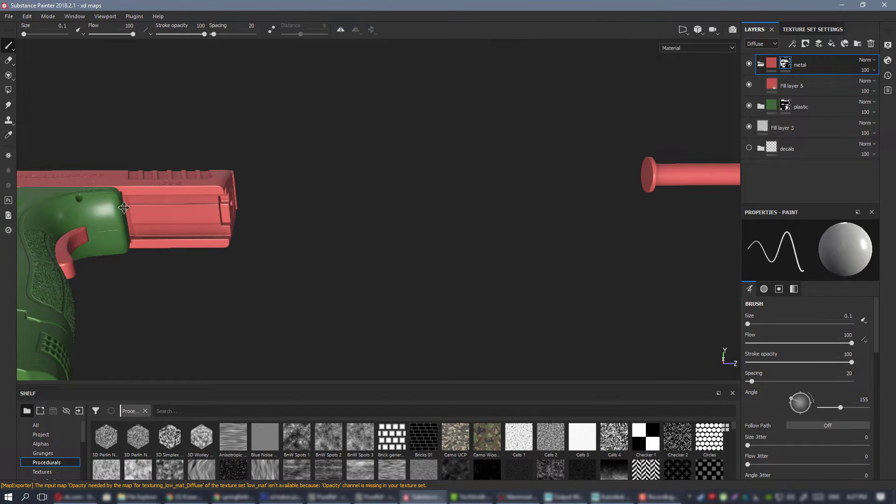
pyautogui.keyDown('alt'); pyautogui.moveTo(124, 208); pyautogui.dragTo(385, 188, button='middle'); pyautogui.keyUp('alt')
pyautogui.keyDown('alt'); pyautogui.moveTo(385, 188); pyautogui.dragTo(448, 126); pyautogui.keyUp('alt')
pyautogui.keyDown('alt'); pyautogui.moveTo(448, 126); pyautogui.dragTo(476, 58, button='middle'); pyautogui.keyUp('alt')
pyautogui.keyDown('alt'); pyautogui.moveTo(476, 58); pyautogui.dragTo(583, 134); pyautogui.keyUp('alt')
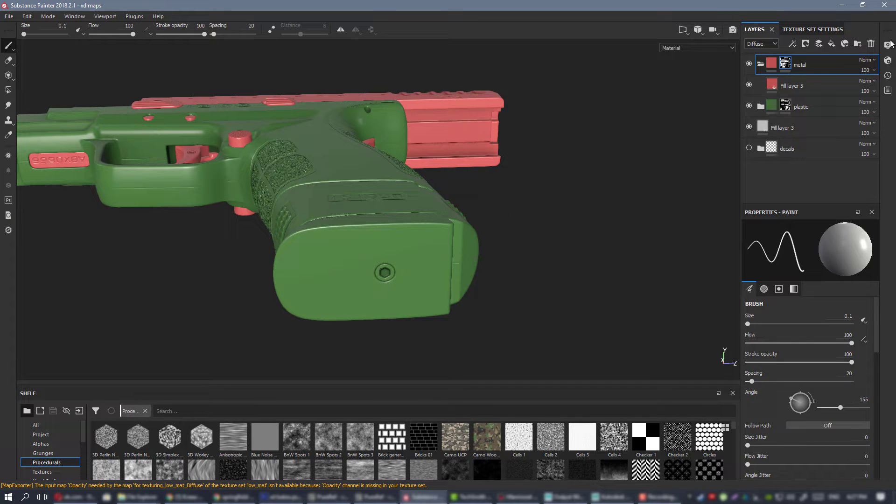
pyautogui.rightClick(785, 66)
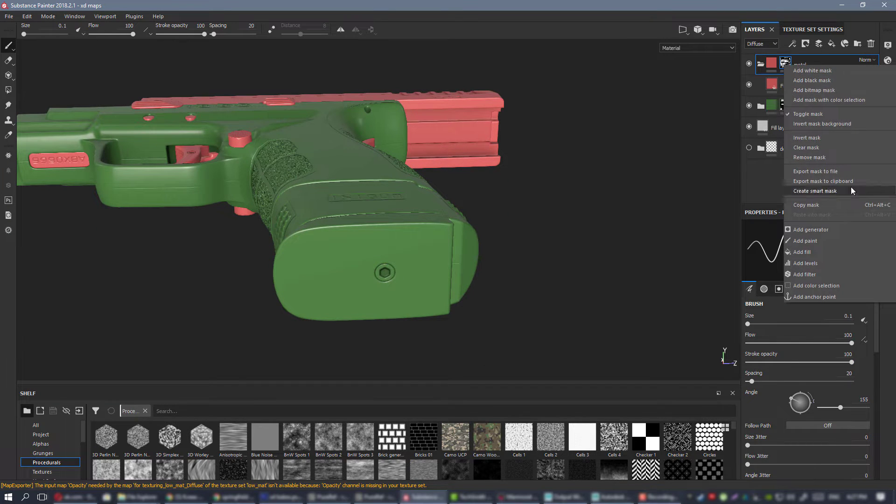
pyautogui.click(828, 286)
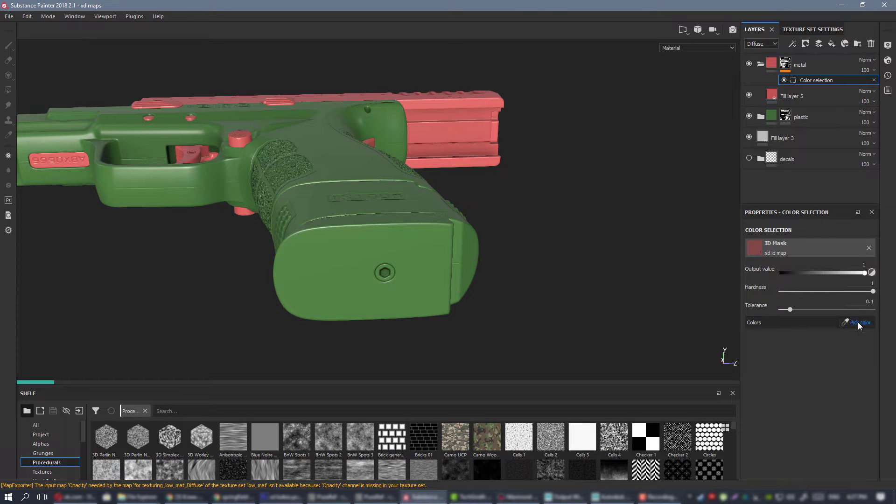
pyautogui.click(859, 322)
pyautogui.click(385, 272)
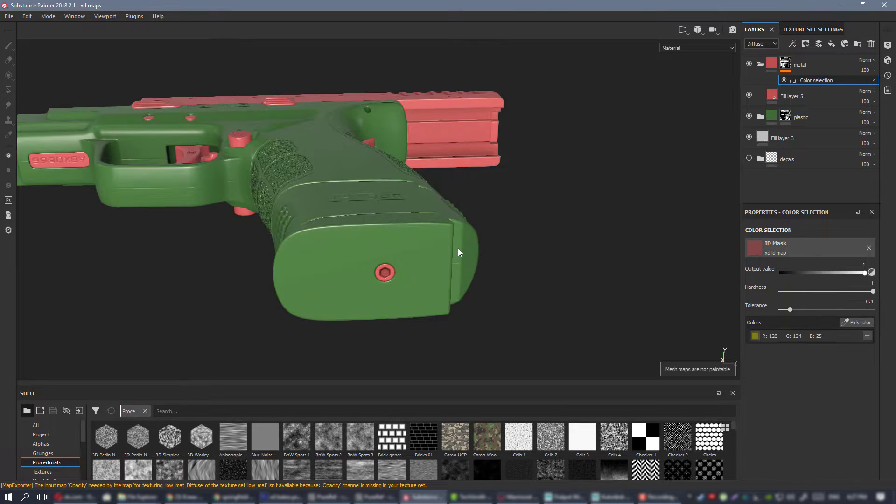
# Collapse the metal folder and add a new folder named round above it for the cartridges.
pyautogui.keyDown('alt'); pyautogui.moveTo(458, 254); pyautogui.dragTo(551, 181); pyautogui.keyUp('alt')
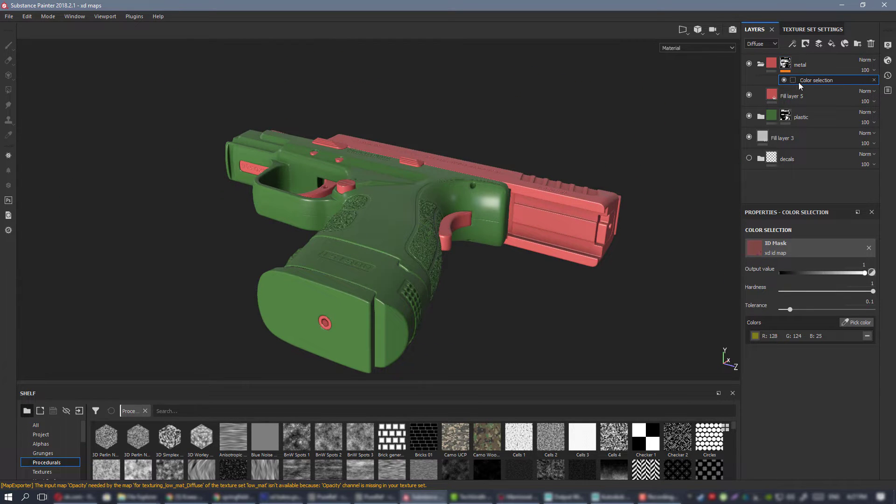
pyautogui.keyDown('alt'); pyautogui.moveTo(403, 257); pyautogui.dragTo(413, 241); pyautogui.keyUp('alt')
pyautogui.scroll(-3, 486, 224)
pyautogui.keyDown('alt'); pyautogui.moveTo(487, 223); pyautogui.dragTo(240, 234, button='middle'); pyautogui.keyUp('alt')
pyautogui.keyDown('alt'); pyautogui.moveTo(676, 261); pyautogui.dragTo(295, 413, button='middle'); pyautogui.keyUp('alt')
pyautogui.keyDown('alt'); pyautogui.moveTo(509, 188); pyautogui.dragTo(489, 177); pyautogui.keyUp('alt')
pyautogui.keyDown('alt'); pyautogui.moveTo(588, 279); pyautogui.dragTo(452, 185, button='middle'); pyautogui.keyUp('alt')
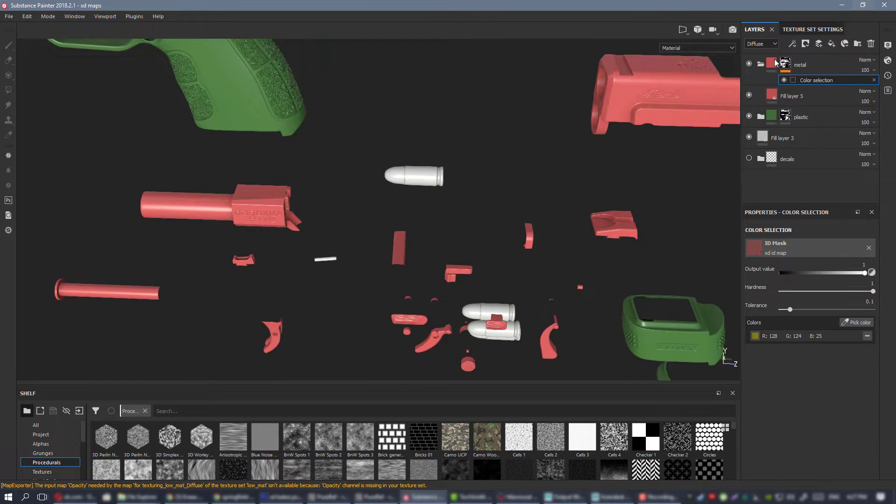
pyautogui.click(760, 64)
pyautogui.click(829, 68)
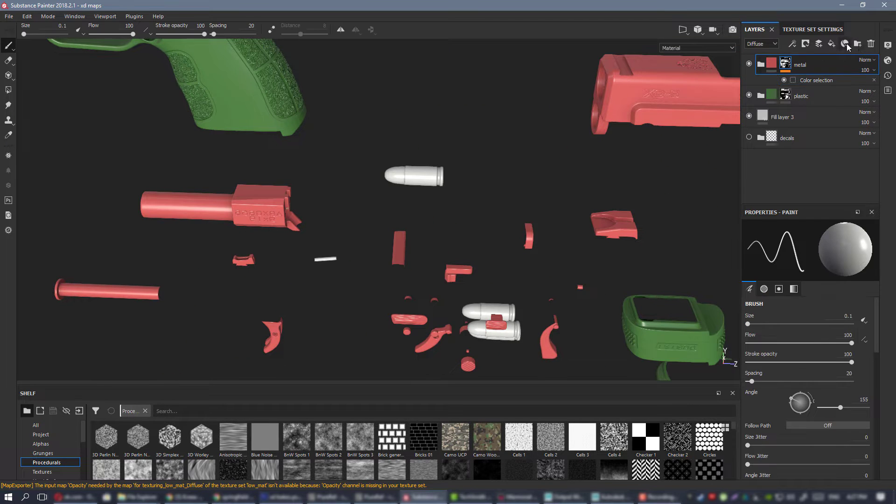
pyautogui.click(858, 43)
pyautogui.doubleClick(789, 65)
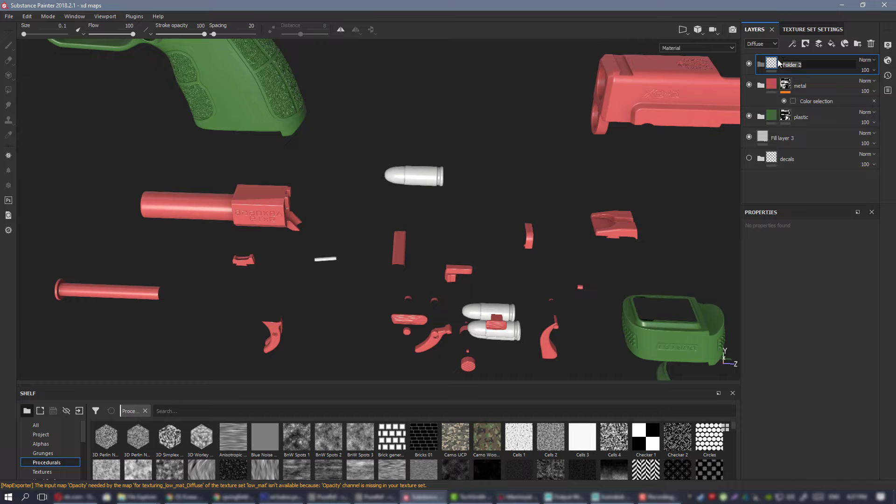
pyautogui.write('Ground')
pyautogui.press('Return')
# Give the round folder a black mask and reveal the loose cartridge in it with Polygon Fill.
pyautogui.rightClick(797, 62)
pyautogui.click(822, 68)
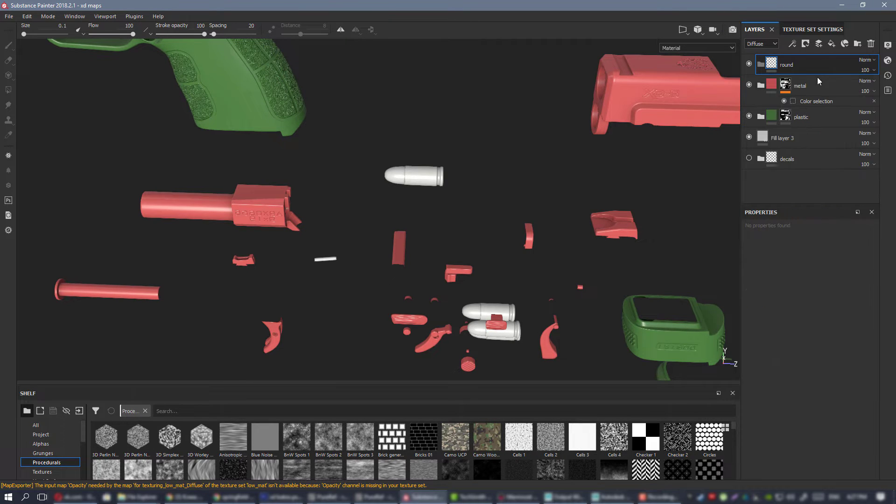
pyautogui.scroll(3, 538, 256)
pyautogui.moveTo(186, 280)
pyautogui.keyDown('alt'); pyautogui.mouseDown(button='middle')
pyautogui.moveTo(537, 256)
pyautogui.moveTo(382, 200)
pyautogui.moveTo(265, 242)
pyautogui.mouseUp(button='middle'); pyautogui.keyUp('alt')
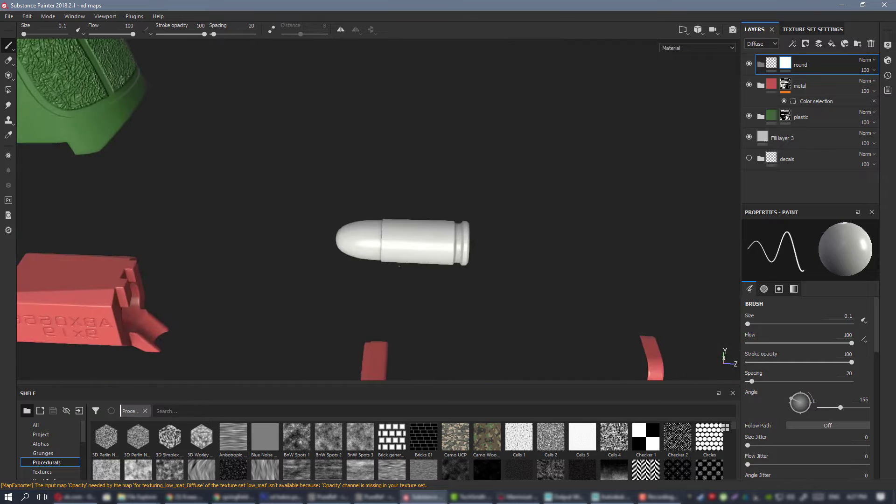
pyautogui.keyDown('alt'); pyautogui.moveTo(438, 255); pyautogui.dragTo(462, 230, button='right'); pyautogui.keyUp('alt')
pyautogui.keyDown('alt'); pyautogui.moveTo(462, 230); pyautogui.dragTo(439, 247); pyautogui.keyUp('alt')
pyautogui.keyDown('alt'); pyautogui.moveTo(250, 174); pyautogui.dragTo(267, 159); pyautogui.keyUp('alt')
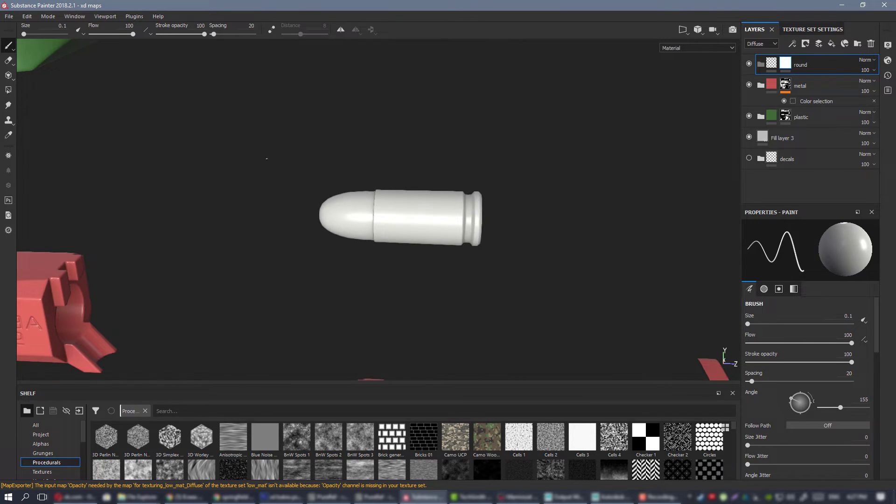
pyautogui.click(8, 90)
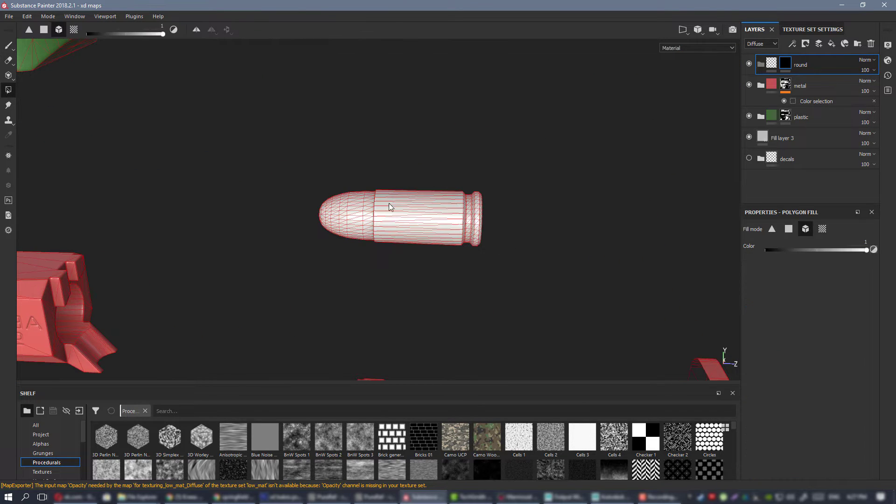
pyautogui.press('1')
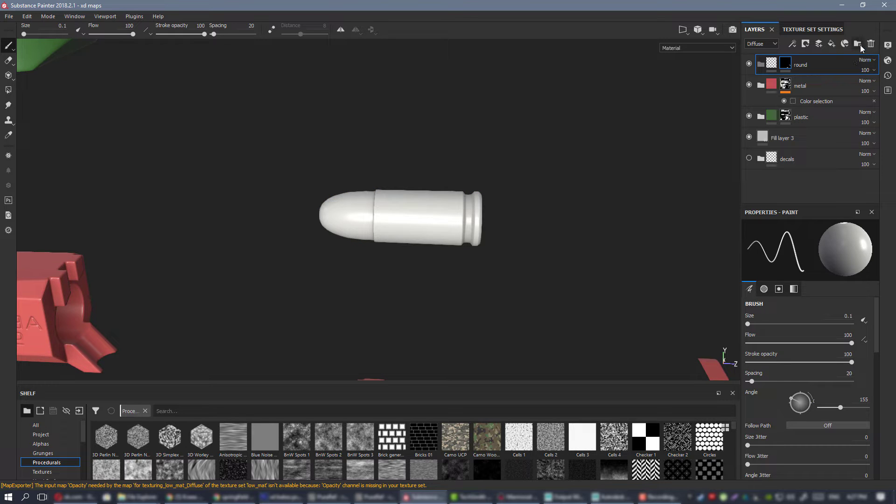
# Add a fill layer inside the round folder and name it case.
pyautogui.click(831, 44)
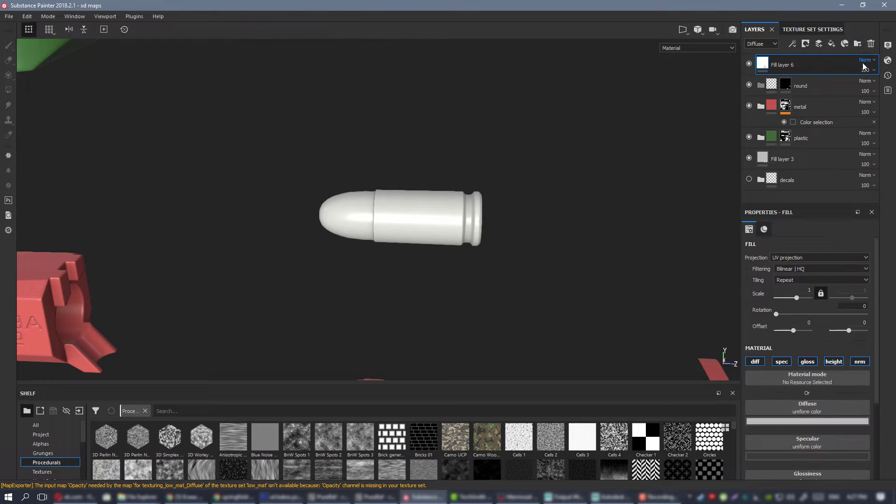
pyautogui.moveTo(821, 66); pyautogui.dragTo(804, 81)
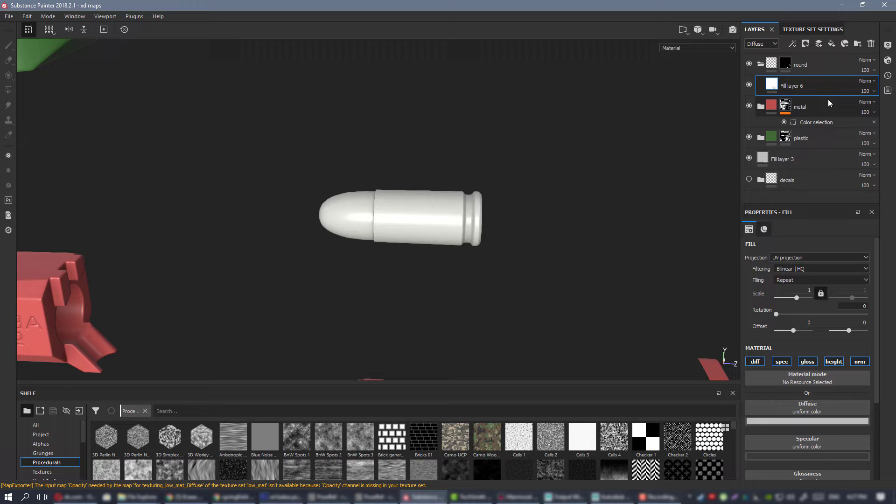
pyautogui.doubleClick(794, 86)
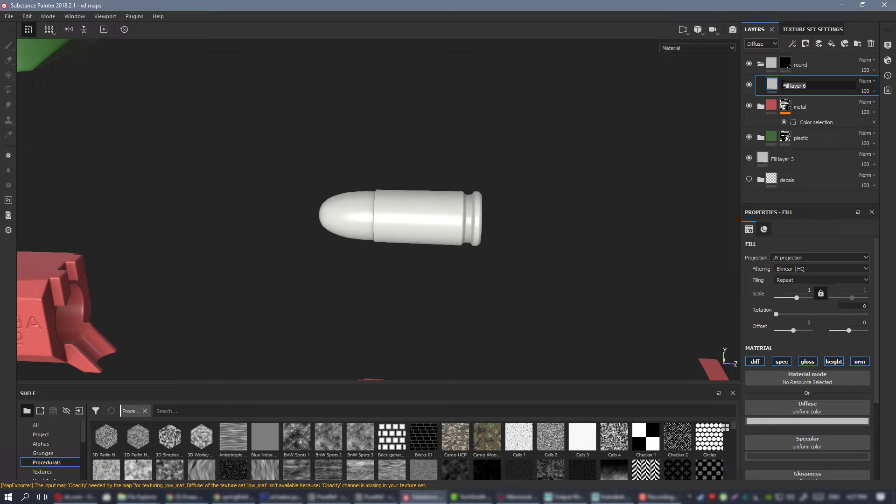
pyautogui.press('Return')
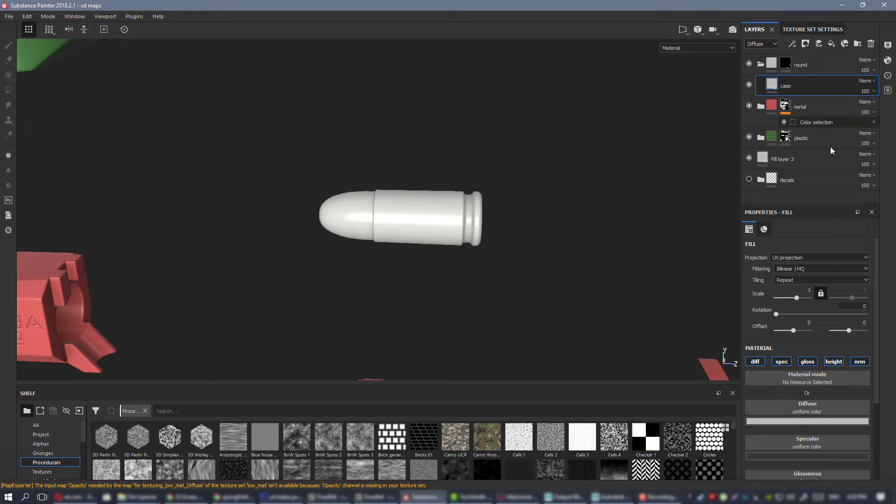
# Leave only the diffuse and specular channels enabled on the case fill layer.
pyautogui.click(755, 362)
pyautogui.click(808, 362)
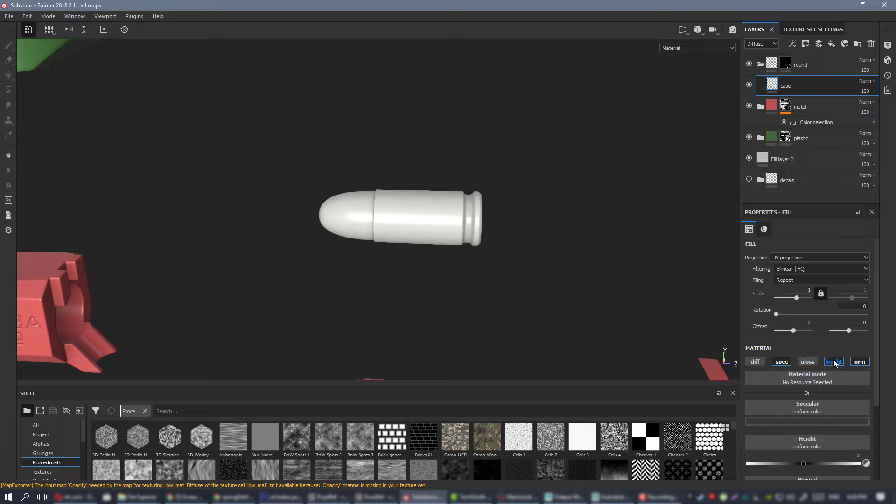
pyautogui.click(834, 361)
pyautogui.click(862, 361)
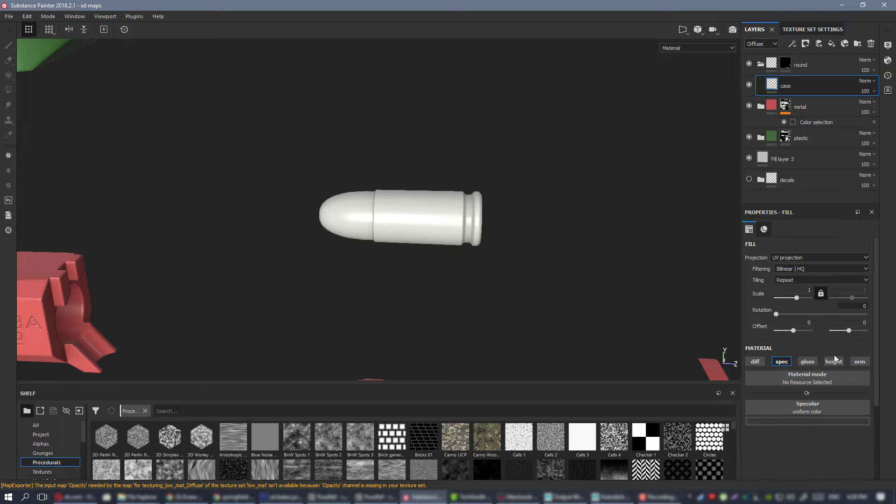
pyautogui.click(756, 362)
# Set the case layer's diffuse color to black.
pyautogui.click(814, 421)
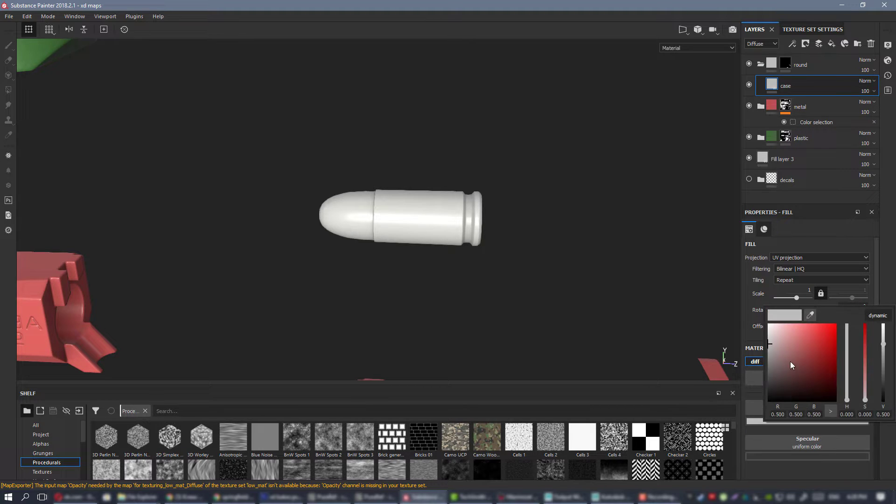
pyautogui.moveTo(791, 364); pyautogui.dragTo(743, 397)
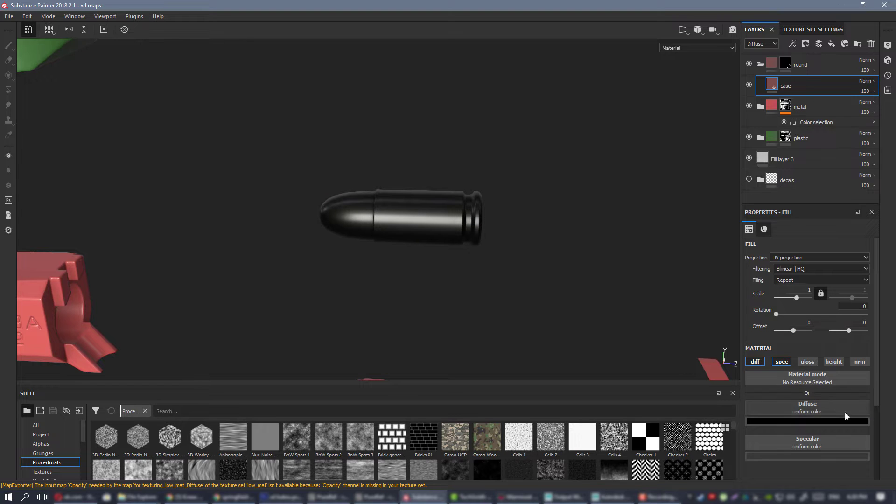
pyautogui.moveTo(485, 241)
pyautogui.keyDown('alt'); pyautogui.mouseDown()
pyautogui.moveTo(506, 170)
pyautogui.moveTo(436, 209)
pyautogui.moveTo(502, 246)
pyautogui.mouseUp(); pyautogui.keyUp('alt')
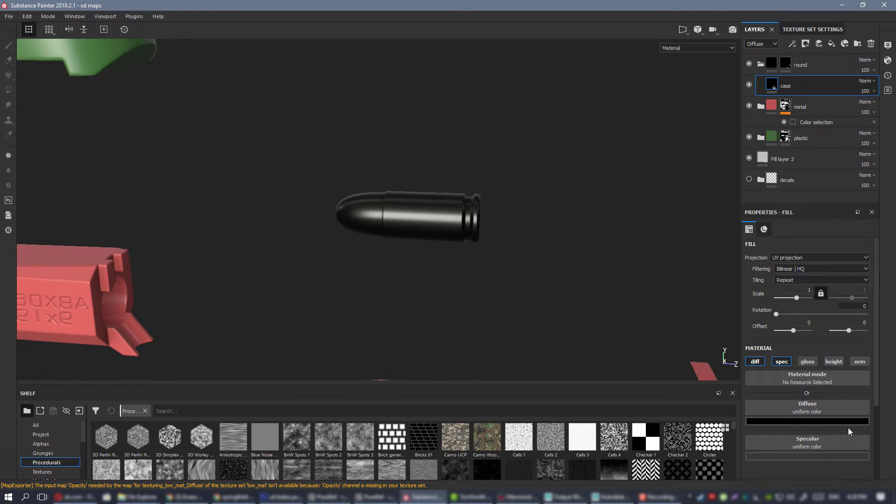
# Set the case layer's specular color to a dark golden yellow with a hue of 0.144.
pyautogui.click(816, 456)
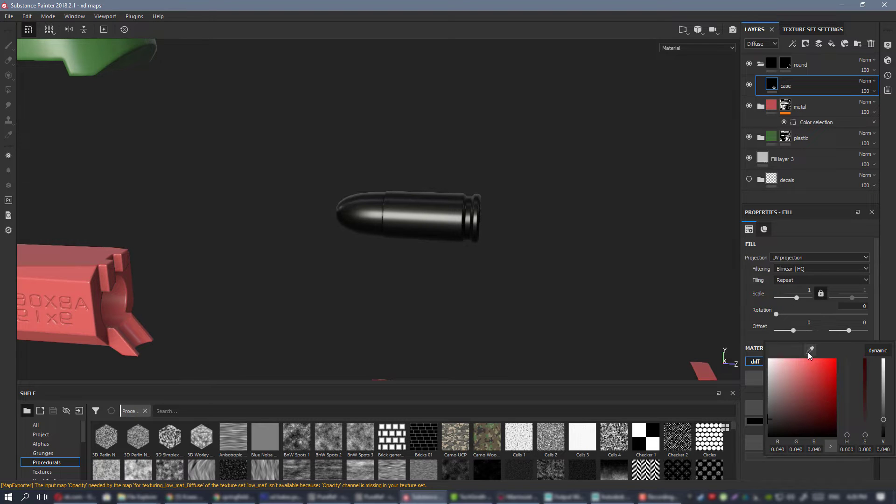
pyautogui.click(881, 354)
pyautogui.moveTo(846, 420); pyautogui.dragTo(846, 426)
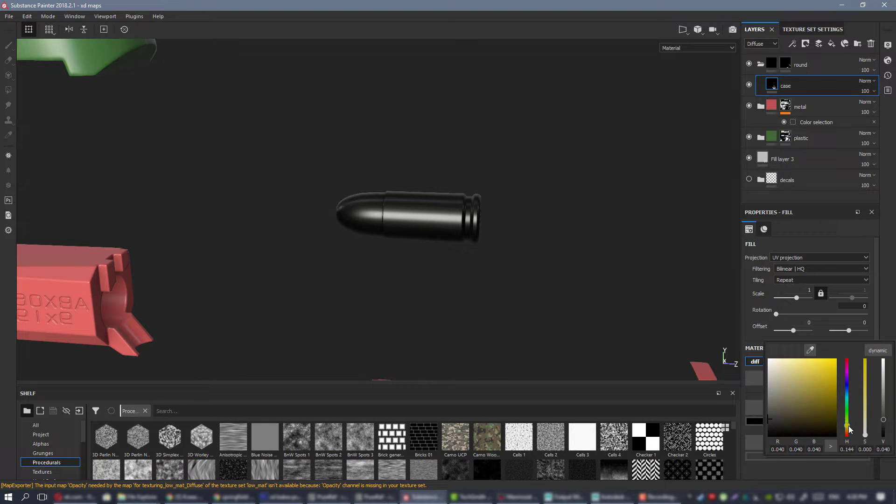
pyautogui.click(797, 413)
pyautogui.moveTo(798, 411); pyautogui.dragTo(807, 411)
pyautogui.keyDown('alt'); pyautogui.moveTo(456, 253); pyautogui.dragTo(486, 217); pyautogui.keyUp('alt')
pyautogui.moveTo(444, 213)
pyautogui.keyDown('shift'); pyautogui.mouseDown(button='right')
pyautogui.moveTo(468, 215)
pyautogui.moveTo(428, 214)
pyautogui.mouseUp(button='right'); pyautogui.keyUp('shift')
pyautogui.scroll(-5, 432, 215)
pyautogui.keyDown('alt'); pyautogui.moveTo(434, 218); pyautogui.dragTo(412, 214); pyautogui.keyUp('alt')
pyautogui.keyDown('shift'); pyautogui.moveTo(412, 214); pyautogui.dragTo(426, 214, button='right'); pyautogui.keyUp('shift')
pyautogui.scroll(5, 426, 215)
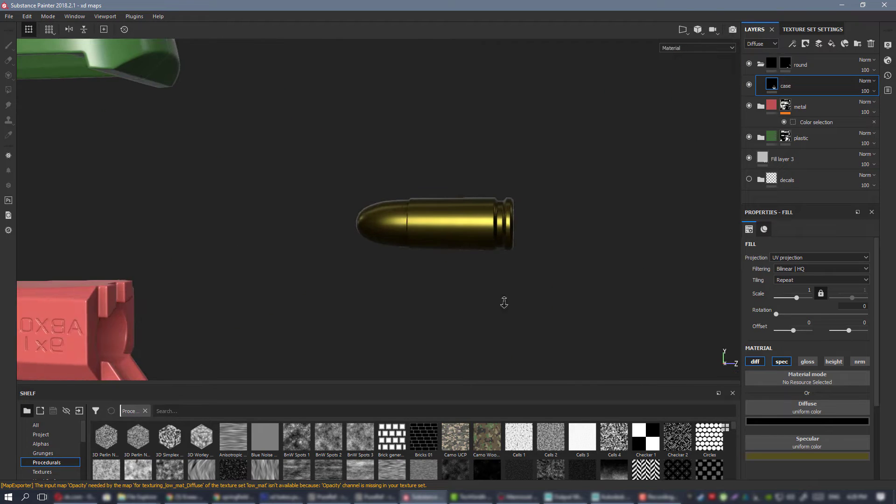
# Duplicate the case fill layer inside the round folder and name the copy bullet.
pyautogui.hotkey('alt', 'Tab')
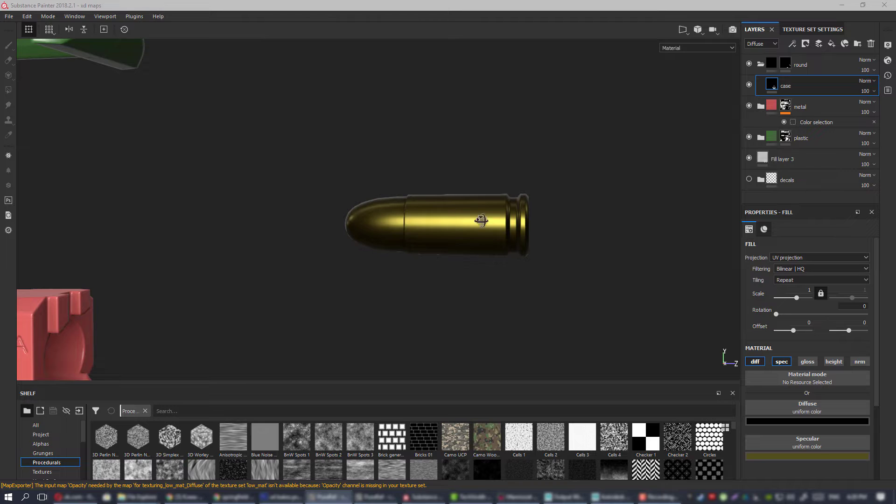
pyautogui.moveTo(481, 220)
pyautogui.keyDown('alt'); pyautogui.mouseDown()
pyautogui.moveTo(454, 212)
pyautogui.moveTo(472, 216)
pyautogui.mouseUp(); pyautogui.keyUp('alt')
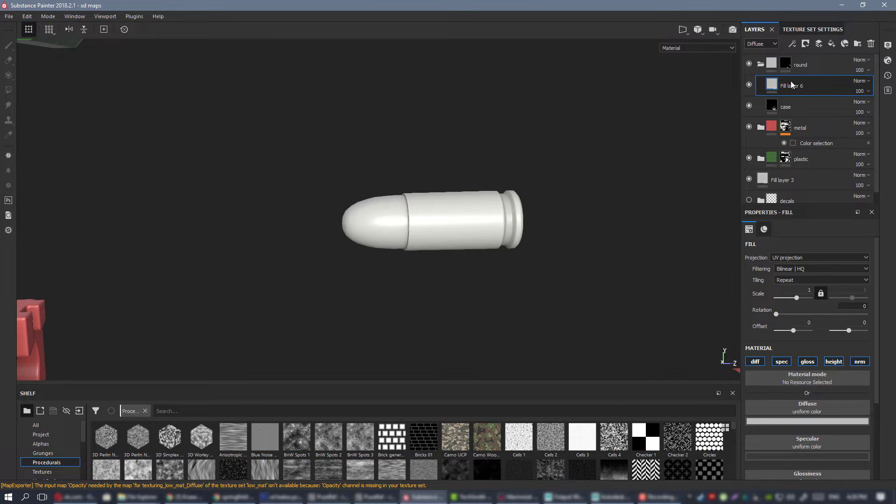
pyautogui.hotkey('ctrl', 'z')
pyautogui.rightClick(796, 81)
pyautogui.click(822, 260)
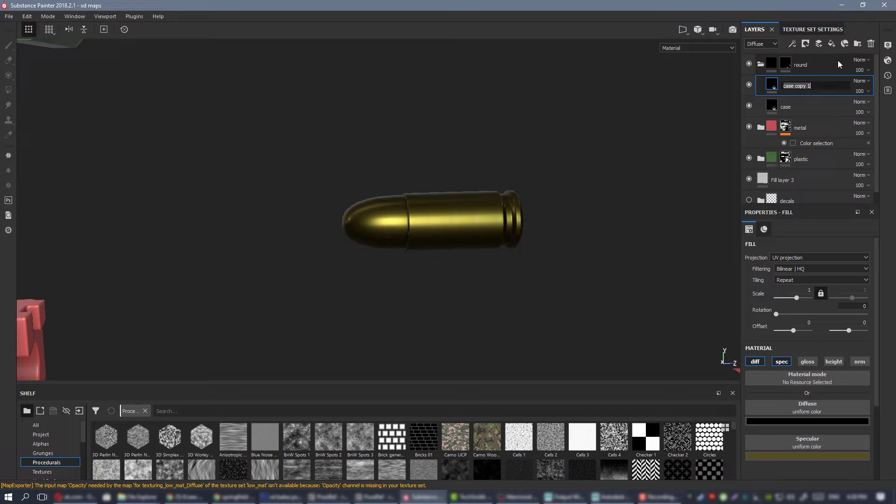
pyautogui.write('bullet')
pyautogui.press('Return')
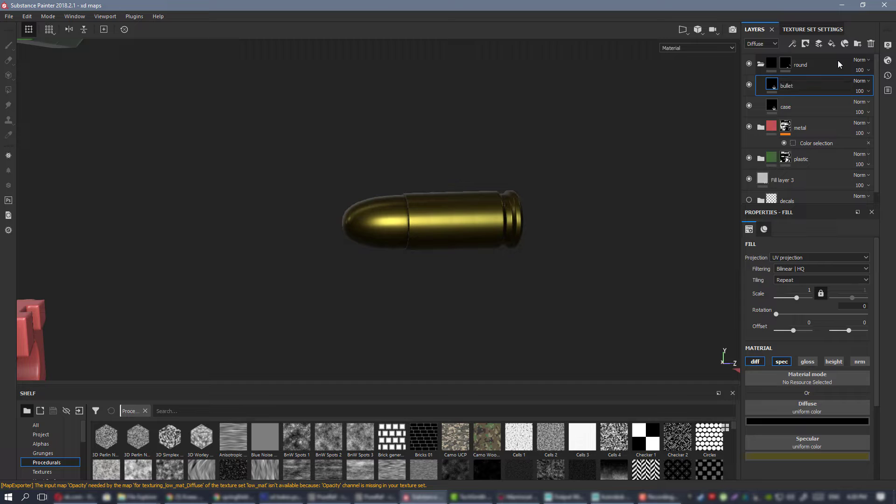
# Sample a copper brown as the bullet layer's specular color, with RGB 0.153, 0.080, 0.030.
pyautogui.click(810, 457)
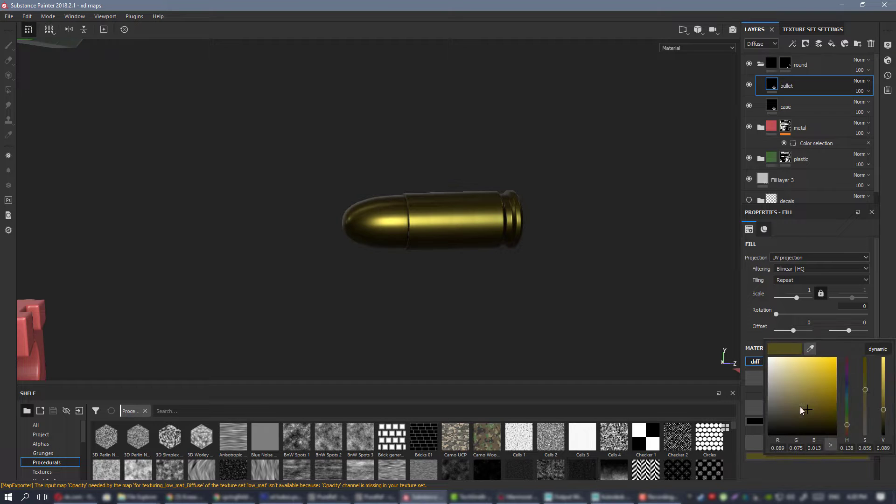
pyautogui.click(810, 350)
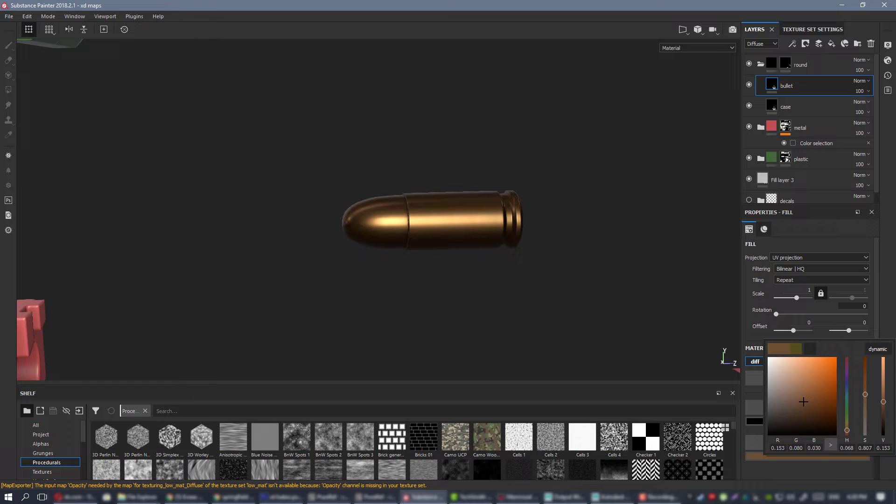
pyautogui.keyDown('alt'); pyautogui.moveTo(477, 218); pyautogui.dragTo(494, 213); pyautogui.keyUp('alt')
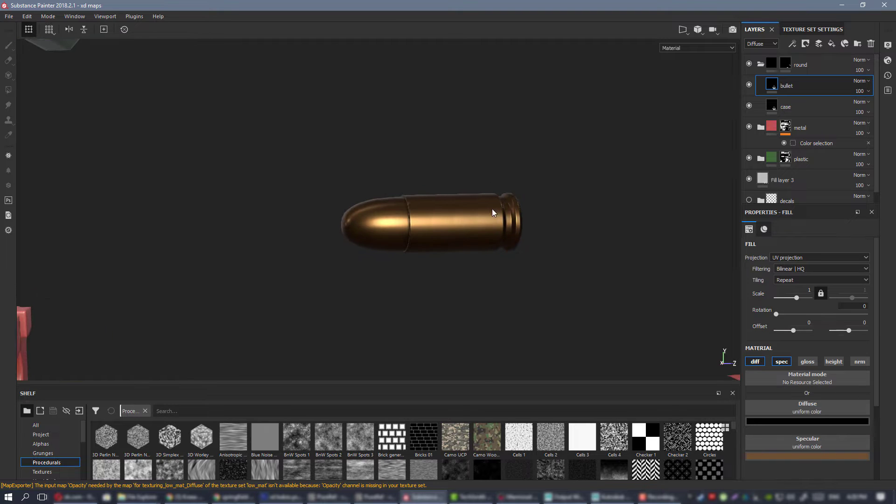
# Mask the bullet layer with a color selection that picks the projectile tip's color from the ID map.
pyautogui.rightClick(794, 82)
pyautogui.click(816, 95)
pyautogui.scroll(2, 505, 239)
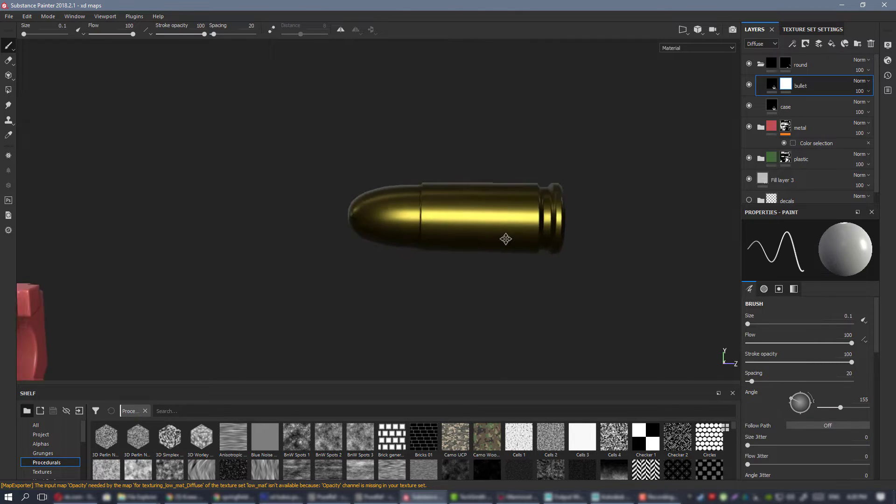
pyautogui.scroll(2, 505, 239)
pyautogui.rightClick(786, 84)
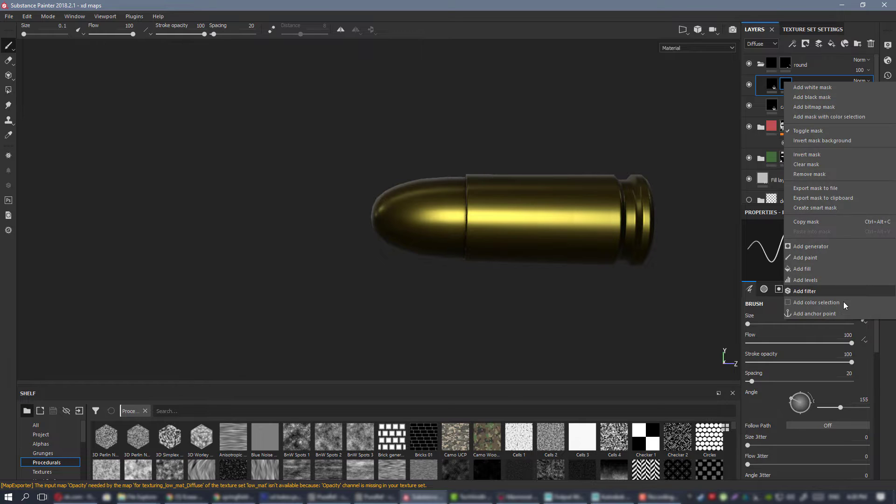
pyautogui.click(844, 302)
pyautogui.click(853, 323)
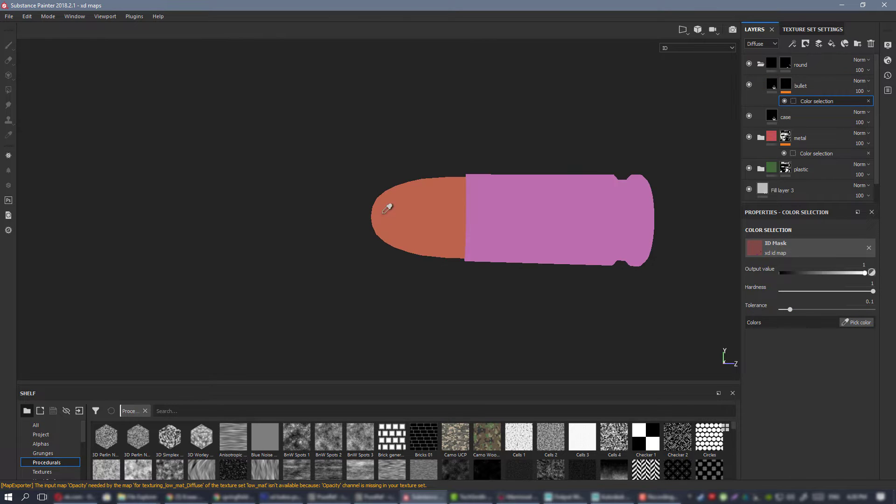
pyautogui.click(387, 209)
# Examine the bullet and case materials on the loose cartridge from several angles.
pyautogui.keyDown('alt'); pyautogui.moveTo(546, 250); pyautogui.dragTo(224, 183); pyautogui.keyUp('alt')
pyautogui.scroll(-5, 435, 187)
pyautogui.scroll(5, 529, 228)
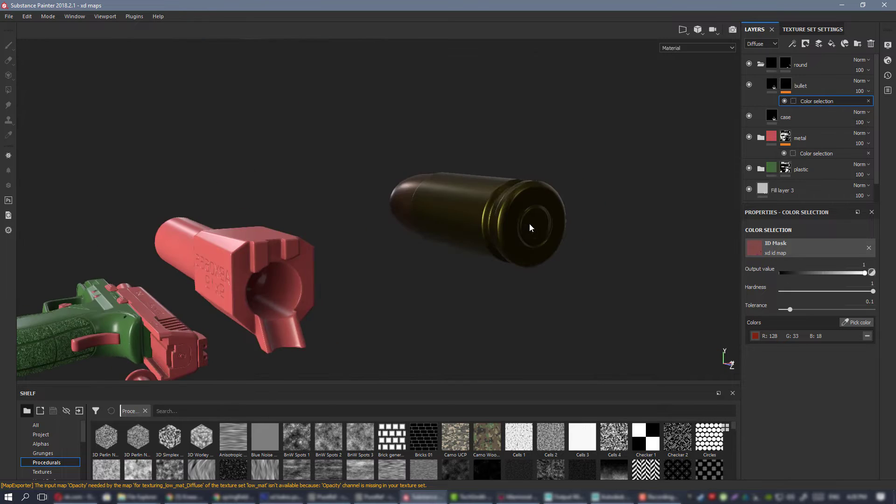
pyautogui.keyDown('alt'); pyautogui.keyDown('shift'); pyautogui.moveTo(529, 228); pyautogui.dragTo(495, 214); pyautogui.keyUp('shift'); pyautogui.keyUp('alt')
pyautogui.keyDown('shift'); pyautogui.moveTo(496, 214); pyautogui.dragTo(500, 250, button='right'); pyautogui.keyUp('shift')
pyautogui.keyDown('alt'); pyautogui.moveTo(499, 250); pyautogui.dragTo(648, 254); pyautogui.keyUp('alt')
pyautogui.keyDown('alt'); pyautogui.moveTo(648, 254); pyautogui.dragTo(360, 220, button='right'); pyautogui.keyUp('alt')
pyautogui.keyDown('alt'); pyautogui.moveTo(360, 220); pyautogui.dragTo(418, 223); pyautogui.keyUp('alt')
pyautogui.keyDown('shift'); pyautogui.moveTo(417, 222); pyautogui.dragTo(346, 198, button='right'); pyautogui.keyUp('shift')
# Check the disassembled pistol parts for any without an assigned material, up to the small rod beside the front sight.
pyautogui.keyDown('alt'); pyautogui.moveTo(472, 205); pyautogui.dragTo(515, 242); pyautogui.keyUp('alt')
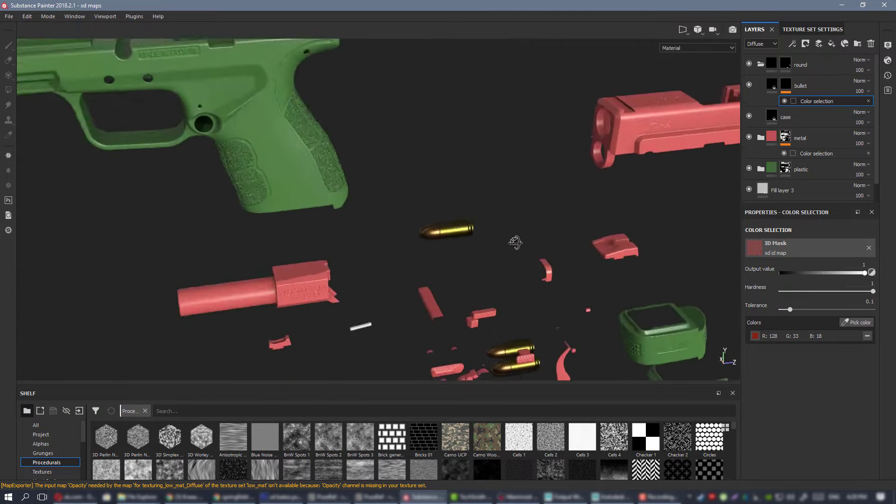
pyautogui.keyDown('alt'); pyautogui.moveTo(516, 242); pyautogui.dragTo(307, 180, button='right'); pyautogui.keyUp('alt')
pyautogui.keyDown('alt'); pyautogui.moveTo(484, 252); pyautogui.dragTo(480, 210, button='middle'); pyautogui.keyUp('alt')
pyautogui.moveTo(480, 210)
pyautogui.keyDown('alt'); pyautogui.mouseDown()
pyautogui.moveTo(382, 147)
pyautogui.moveTo(292, 169)
pyautogui.moveTo(490, 218)
pyautogui.mouseUp(); pyautogui.keyUp('alt')
pyautogui.keyDown('alt'); pyautogui.moveTo(364, 207); pyautogui.dragTo(475, 243, button='right'); pyautogui.keyUp('alt')
pyautogui.keyDown('alt'); pyautogui.moveTo(417, 154); pyautogui.dragTo(421, 186, button='middle'); pyautogui.keyUp('alt')
pyautogui.keyDown('alt'); pyautogui.moveTo(421, 186); pyautogui.dragTo(409, 192); pyautogui.keyUp('alt')
pyautogui.keyDown('alt'); pyautogui.moveTo(410, 193); pyautogui.dragTo(364, 212, button='right'); pyautogui.keyUp('alt')
pyautogui.keyDown('alt'); pyautogui.moveTo(362, 210); pyautogui.dragTo(368, 209, button='middle'); pyautogui.keyUp('alt')
pyautogui.keyDown('alt'); pyautogui.moveTo(416, 264); pyautogui.dragTo(388, 233, button='right'); pyautogui.keyUp('alt')
pyautogui.keyDown('alt'); pyautogui.moveTo(388, 233); pyautogui.dragTo(456, 200, button='middle'); pyautogui.keyUp('alt')
pyautogui.moveTo(456, 200)
pyautogui.keyDown('alt'); pyautogui.mouseDown()
pyautogui.moveTo(184, 188)
pyautogui.moveTo(462, 211)
pyautogui.mouseUp(); pyautogui.keyUp('alt')
pyautogui.keyDown('alt'); pyautogui.moveTo(468, 198); pyautogui.dragTo(501, 242, button='right'); pyautogui.keyUp('alt')
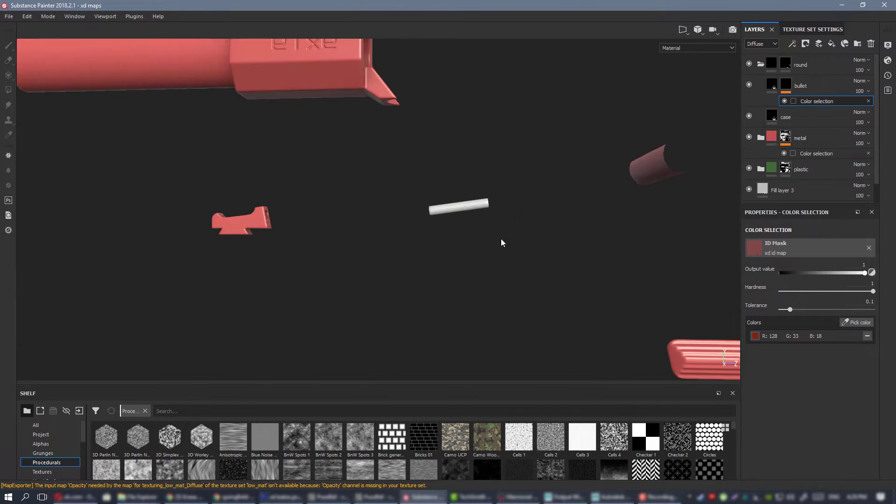
pyautogui.moveTo(465, 197)
pyautogui.keyDown('alt'); pyautogui.mouseDown()
pyautogui.moveTo(295, 212)
pyautogui.moveTo(450, 224)
pyautogui.moveTo(650, 180)
pyautogui.moveTo(464, 216)
pyautogui.moveTo(499, 198)
pyautogui.moveTo(349, 212)
pyautogui.moveTo(380, 230)
pyautogui.moveTo(406, 198)
pyautogui.moveTo(429, 193)
pyautogui.moveTo(426, 208)
pyautogui.moveTo(472, 209)
pyautogui.mouseUp(); pyautogui.keyUp('alt')
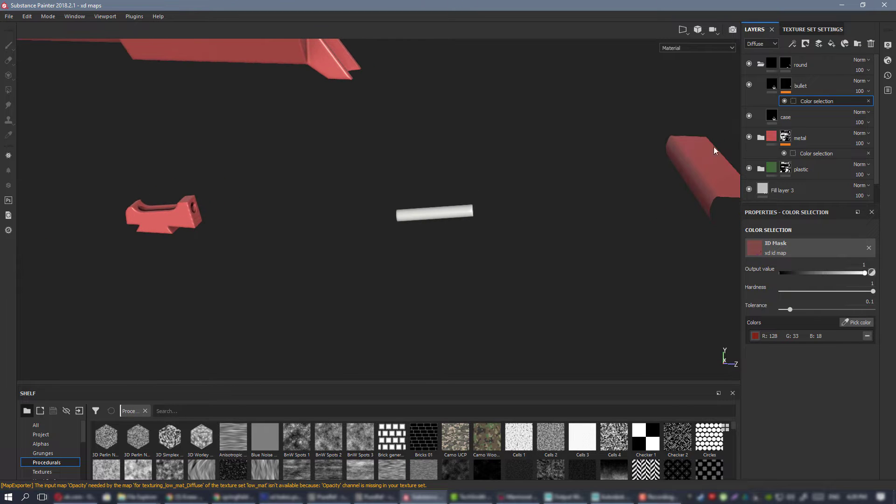
# Collapse the round folder and add a new folder named fiber above it.
pyautogui.click(761, 64)
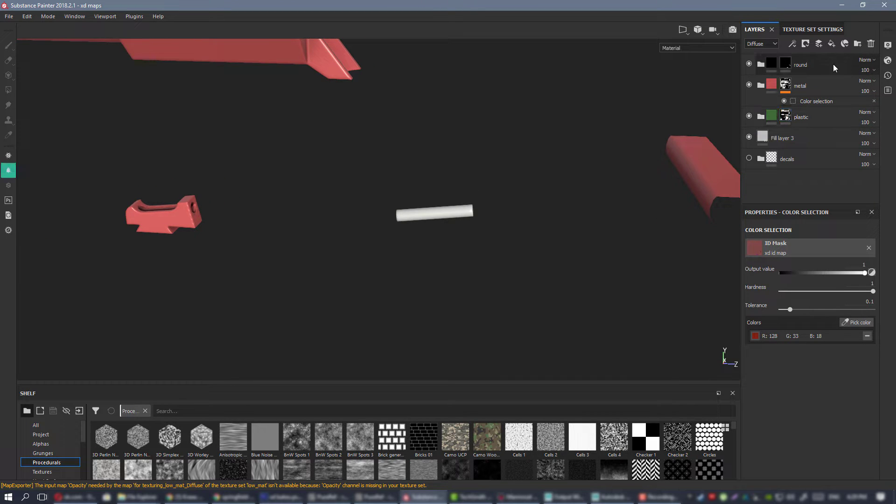
pyautogui.keyDown('alt'); pyautogui.moveTo(472, 168); pyautogui.dragTo(452, 176); pyautogui.keyUp('alt')
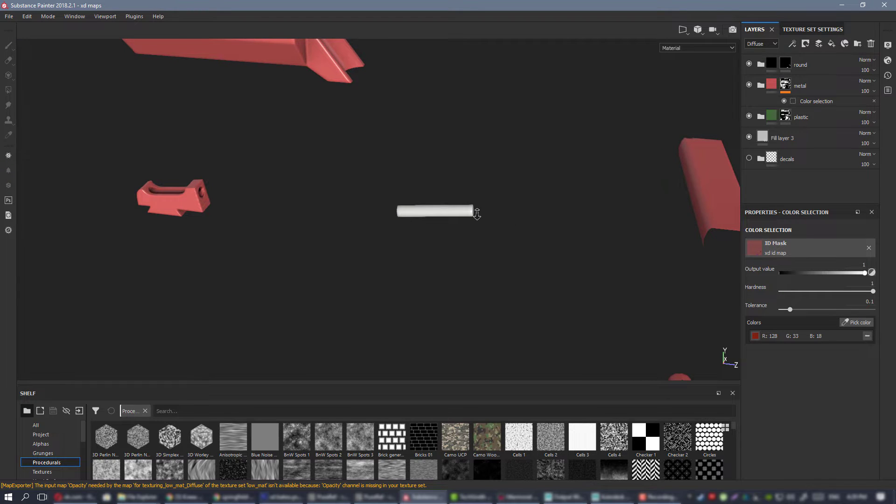
pyautogui.keyDown('alt'); pyautogui.moveTo(477, 213); pyautogui.dragTo(670, 269, button='right'); pyautogui.keyUp('alt')
pyautogui.click(839, 64)
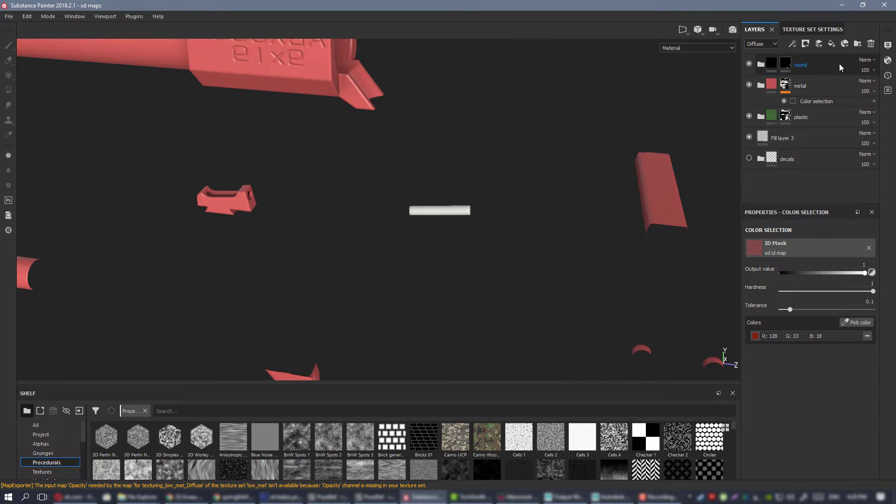
pyautogui.click(857, 43)
pyautogui.doubleClick(794, 63)
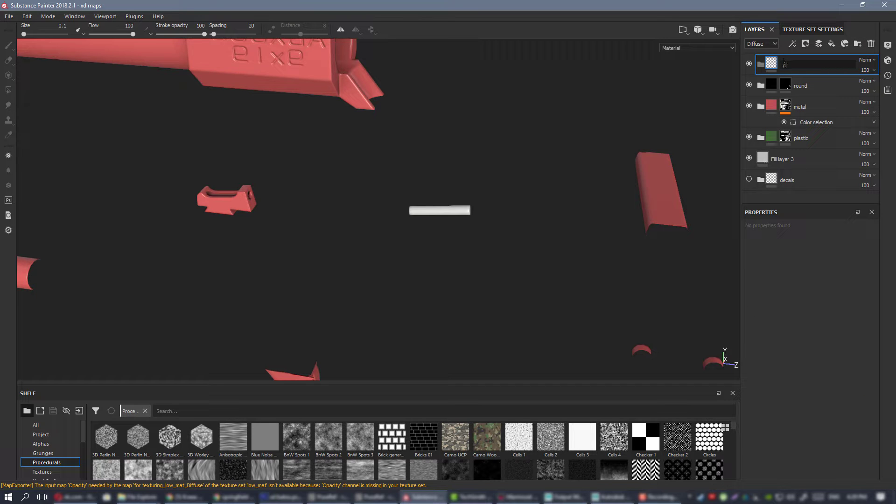
pyautogui.press('Return')
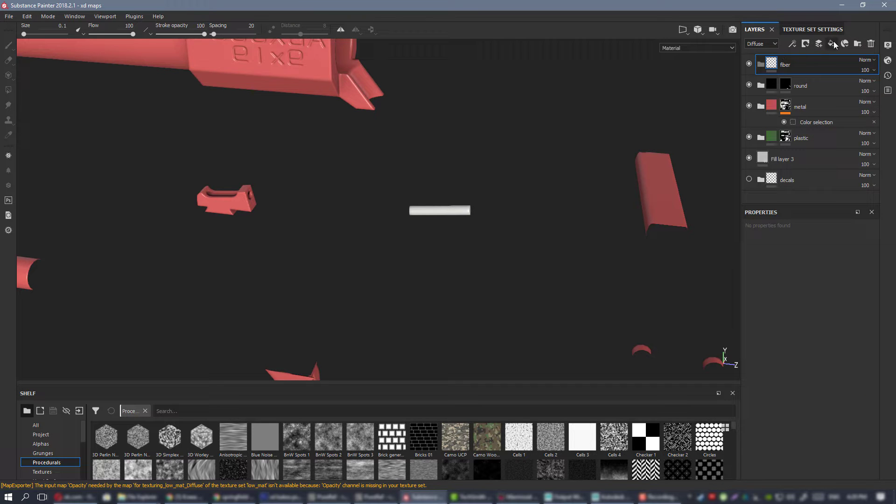
# Add a fill layer and move it into the fiber folder.
pyautogui.click(832, 44)
pyautogui.keyDown('alt'); pyautogui.moveTo(355, 165); pyautogui.dragTo(511, 259, button='right'); pyautogui.keyUp('alt')
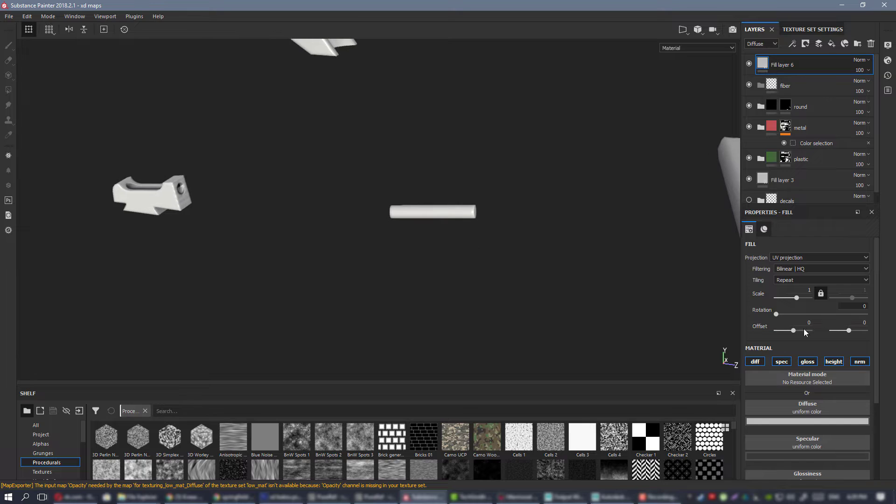
pyautogui.moveTo(808, 65); pyautogui.dragTo(806, 85)
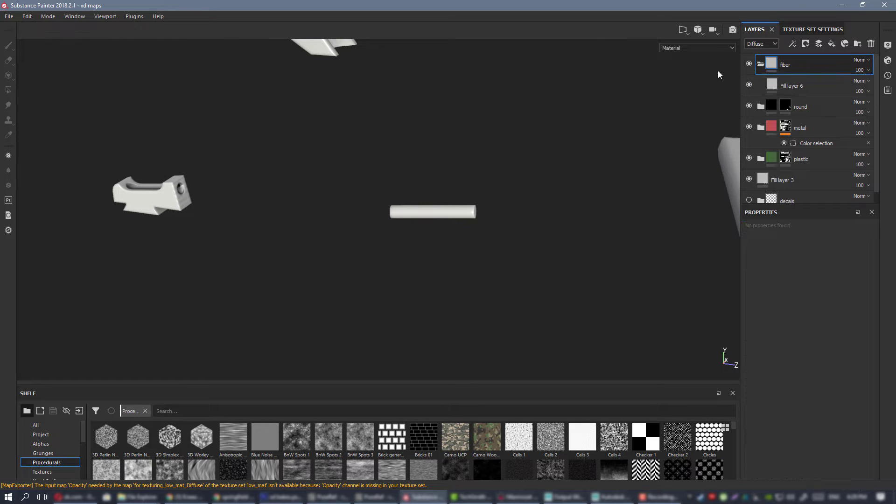
# Mask the fiber folder to the small fiber-optic rod using a black mask and a whole-mesh polygon fill.
pyautogui.rightClick(808, 60)
pyautogui.click(822, 73)
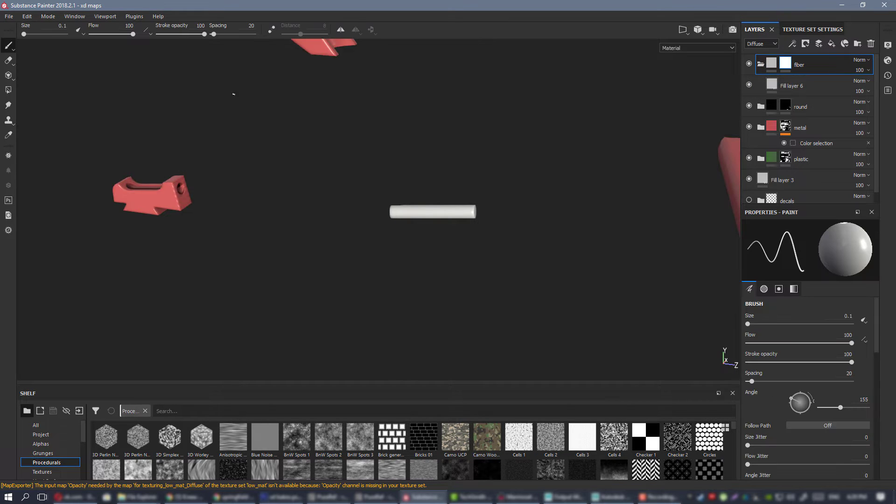
pyautogui.click(8, 89)
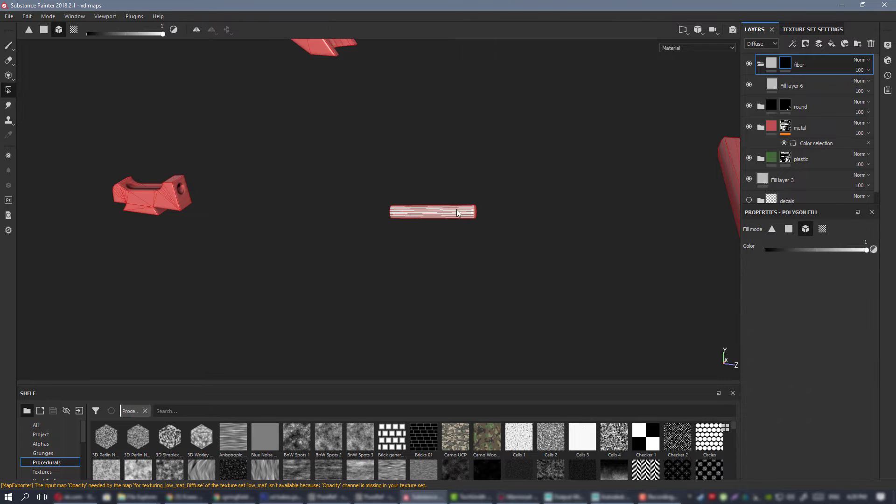
# Set the diffuse color of the fill layer in the fiber folder to a saturated red.
pyautogui.click(799, 80)
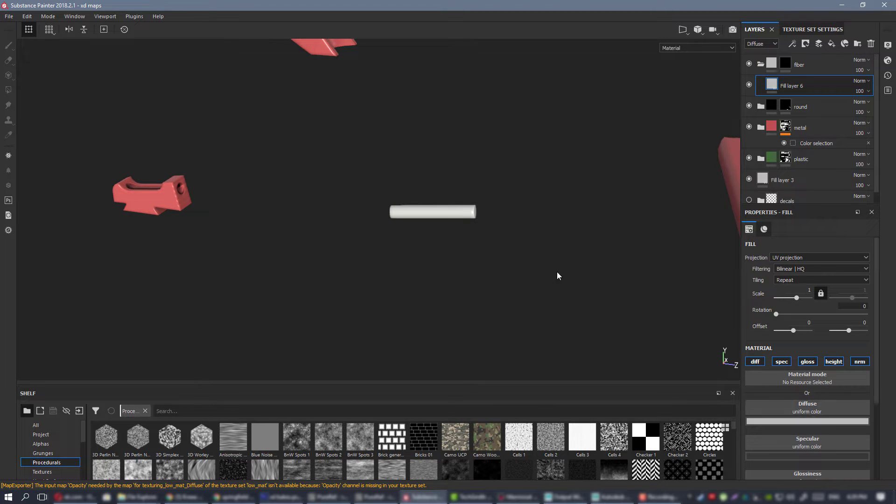
pyautogui.hotkey('alt', 'Tab')
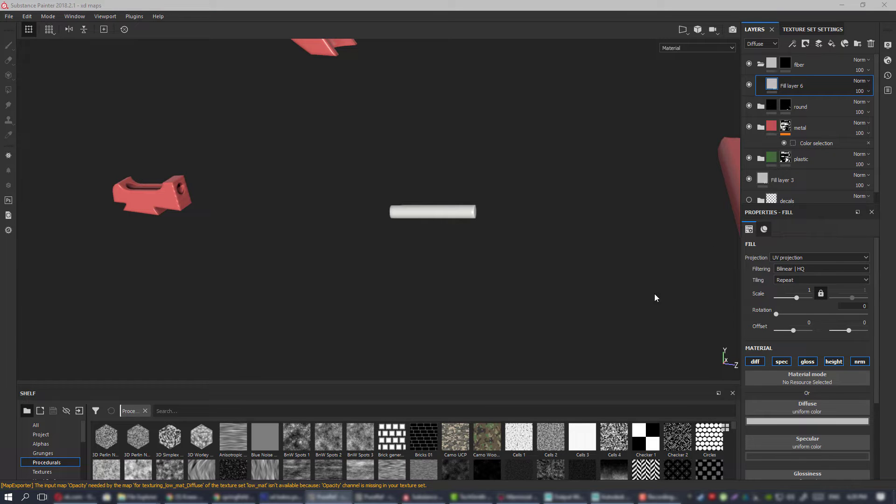
pyautogui.moveTo(407, 208)
pyautogui.keyDown('alt'); pyautogui.mouseDown()
pyautogui.moveTo(420, 210)
pyautogui.moveTo(379, 205)
pyautogui.mouseUp(); pyautogui.keyUp('alt')
pyautogui.scroll(4, 419, 210)
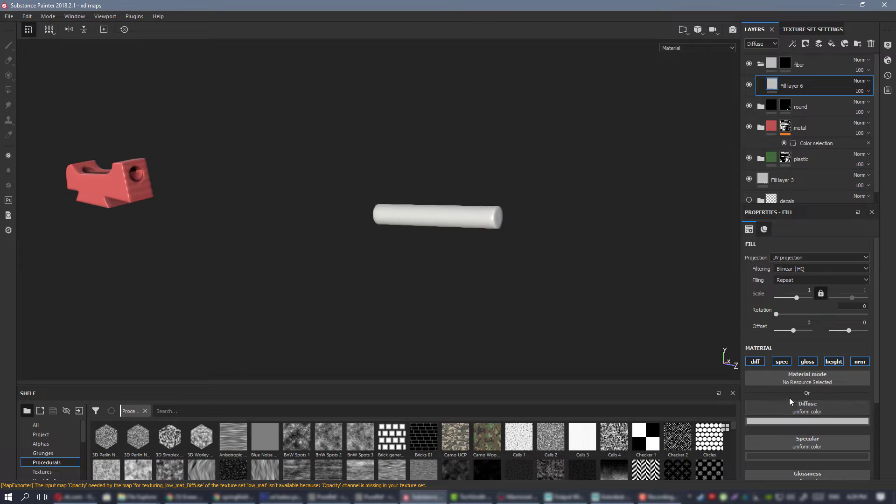
pyautogui.scroll(-2, 812, 399)
pyautogui.click(805, 393)
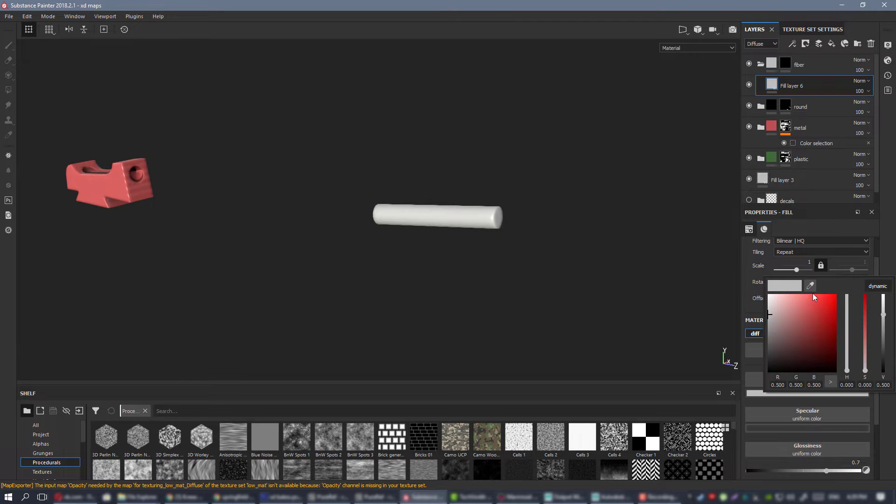
pyautogui.click(827, 313)
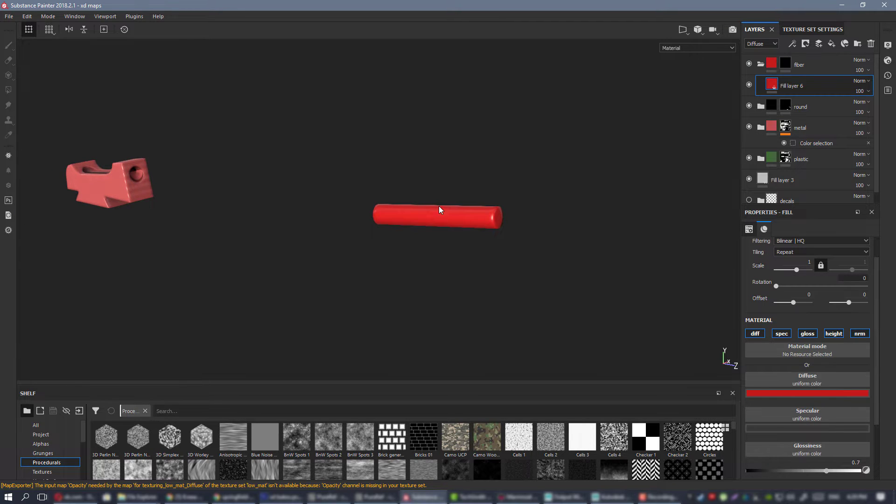
# Review the base materials across the disassembled parts and the assembled pistol.
pyautogui.keyDown('alt'); pyautogui.moveTo(440, 219); pyautogui.dragTo(1, 183); pyautogui.keyUp('alt')
pyautogui.keyDown('alt'); pyautogui.moveTo(0, 184); pyautogui.dragTo(188, 230, button='right'); pyautogui.keyUp('alt')
pyautogui.keyDown('alt'); pyautogui.moveTo(188, 230); pyautogui.dragTo(164, 204); pyautogui.keyUp('alt')
pyautogui.keyDown('alt'); pyautogui.moveTo(164, 204); pyautogui.dragTo(359, 228, button='right'); pyautogui.keyUp('alt')
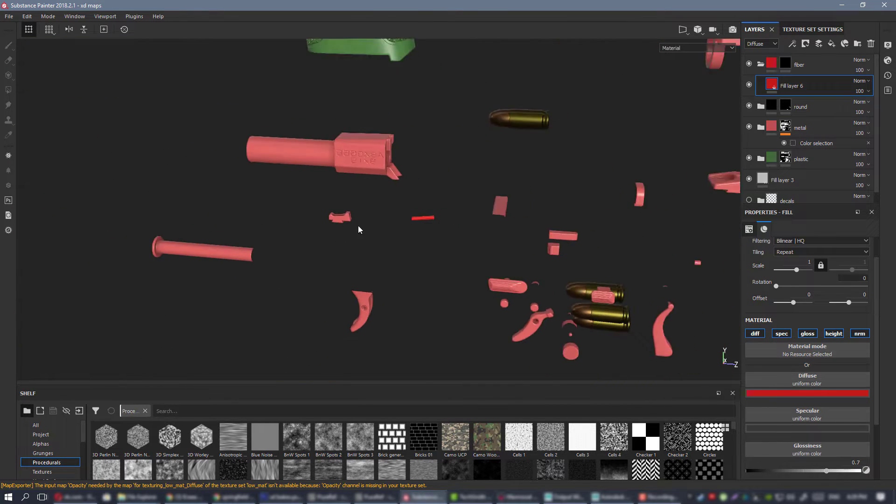
pyautogui.keyDown('alt'); pyautogui.moveTo(448, 374); pyautogui.dragTo(435, 295, button='middle'); pyautogui.keyUp('alt')
pyautogui.keyDown('alt'); pyautogui.moveTo(435, 295); pyautogui.dragTo(425, 210, button='right'); pyautogui.keyUp('alt')
pyautogui.keyDown('alt'); pyautogui.moveTo(425, 210); pyautogui.dragTo(410, 128, button='middle'); pyautogui.keyUp('alt')
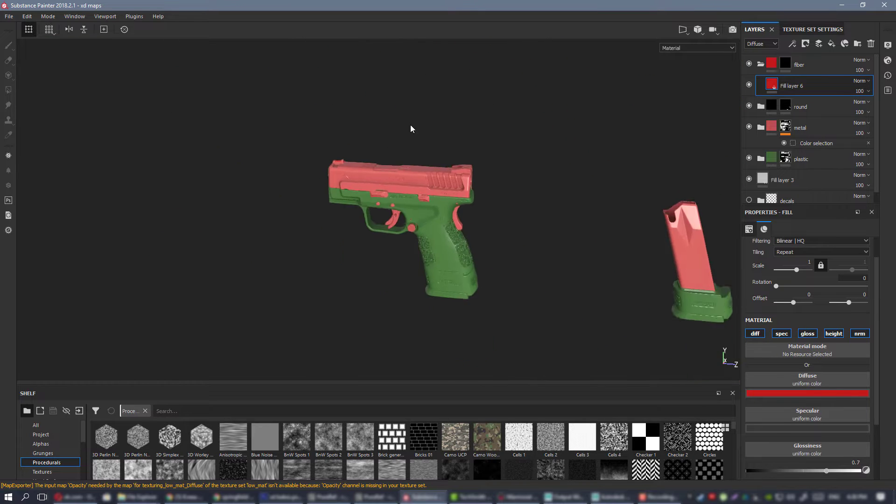
pyautogui.keyDown('alt'); pyautogui.moveTo(439, 172); pyautogui.dragTo(486, 266, button='right'); pyautogui.keyUp('alt')
pyautogui.keyDown('alt'); pyautogui.moveTo(487, 266); pyautogui.dragTo(508, 221); pyautogui.keyUp('alt')
# Collapse the fiber folder, expand the plastic folder and select its green Fill layer 4, keeping it shown.
pyautogui.click(760, 64)
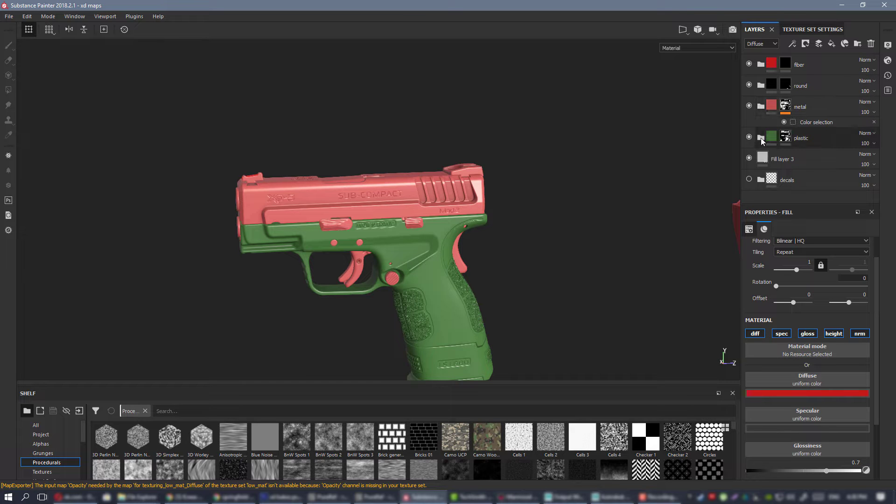
pyautogui.keyDown('alt'); pyautogui.moveTo(443, 290); pyautogui.dragTo(410, 238); pyautogui.keyUp('alt')
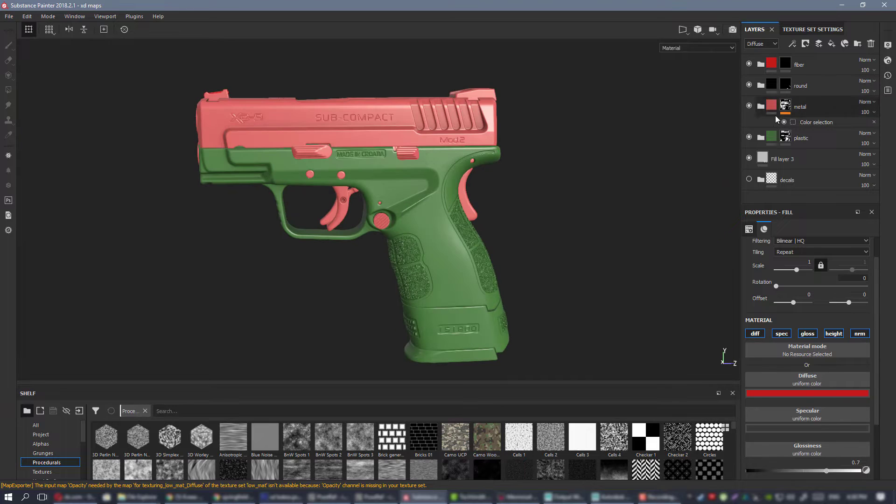
pyautogui.click(760, 139)
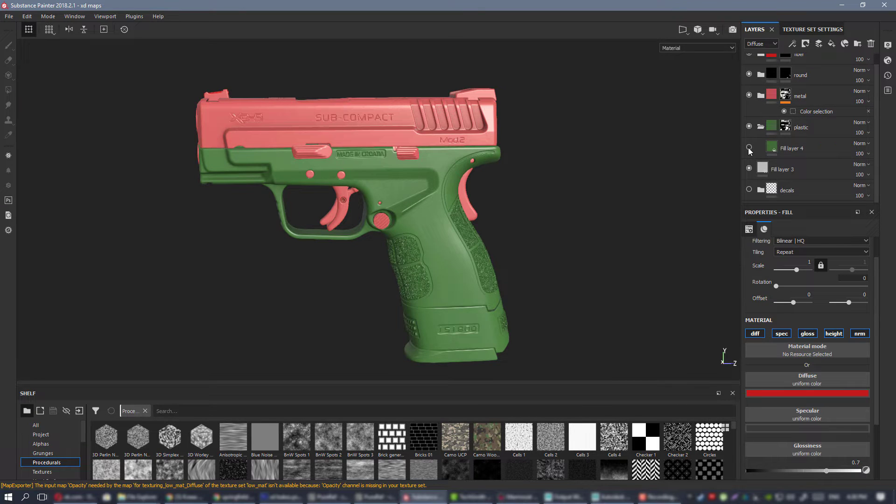
pyautogui.click(749, 148)
pyautogui.click(828, 155)
pyautogui.keyDown('alt'); pyautogui.moveTo(422, 247); pyautogui.dragTo(429, 205); pyautogui.keyUp('alt')
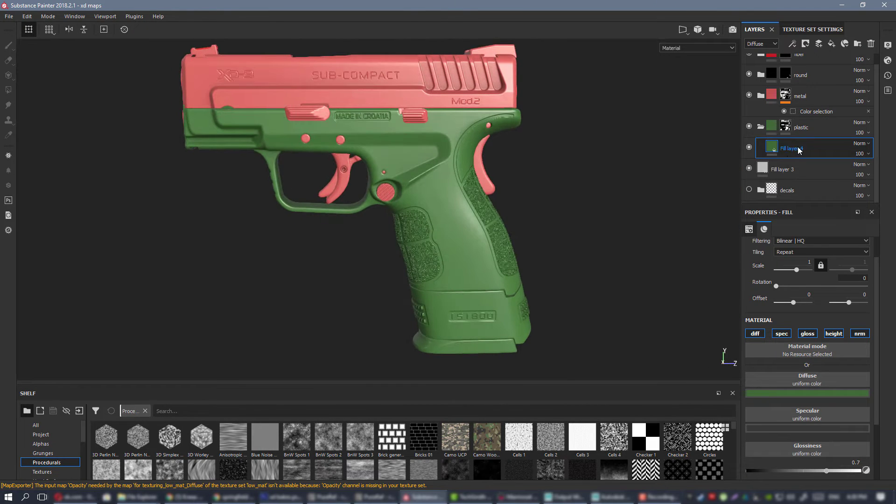
pyautogui.keyDown('alt'); pyautogui.moveTo(384, 150); pyautogui.dragTo(458, 155); pyautogui.keyUp('alt')
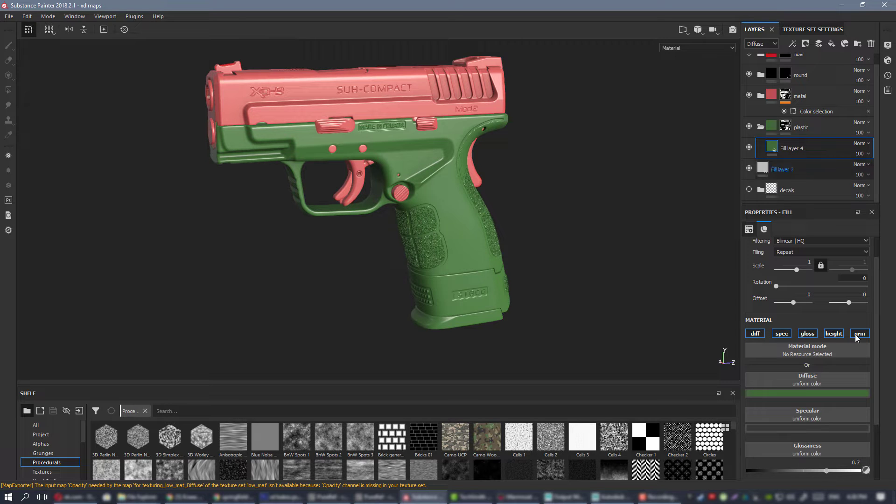
# Turn off the height and normal channels of Fill layer 4 in the plastic folder and rename the layer base color 1.
pyautogui.click(836, 334)
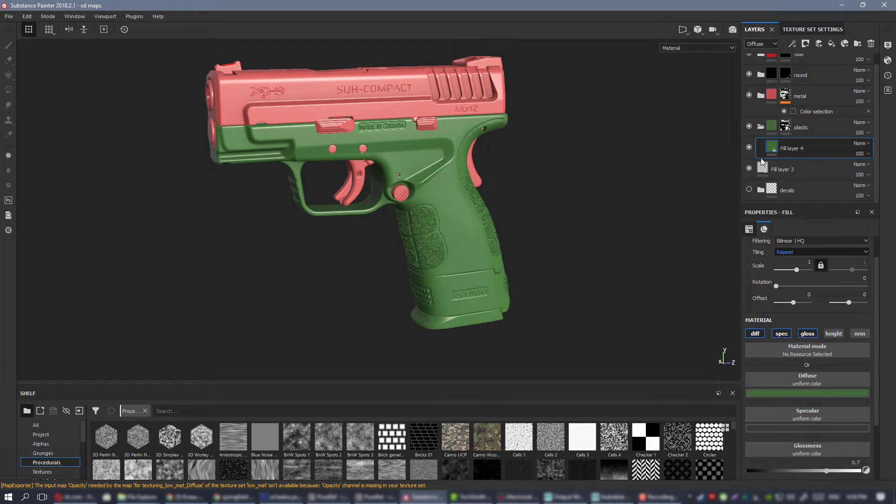
pyautogui.keyDown('alt'); pyautogui.moveTo(377, 182); pyautogui.dragTo(332, 181); pyautogui.keyUp('alt')
pyautogui.doubleClick(790, 149)
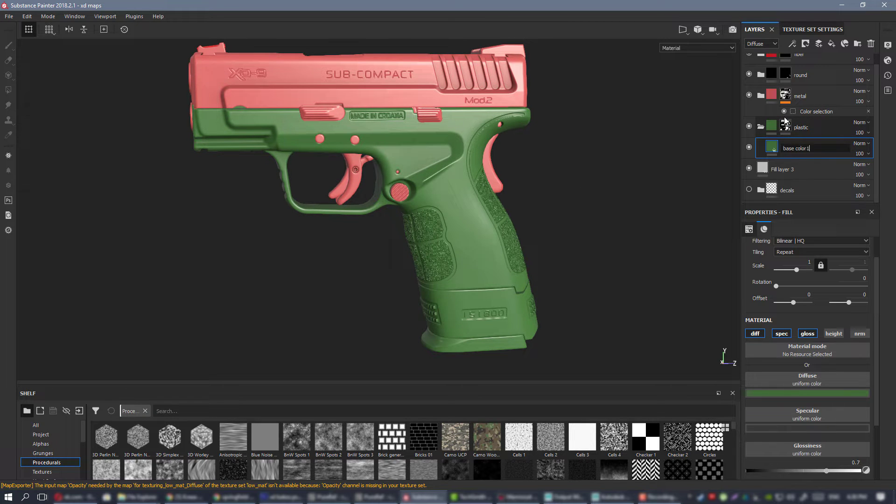
pyautogui.write('base color 1')
pyautogui.press('Return')
# Sample a tan color from the PureRef reference as the diffuse color of the base color 1 layer.
pyautogui.hotkey('alt', 'Tab')
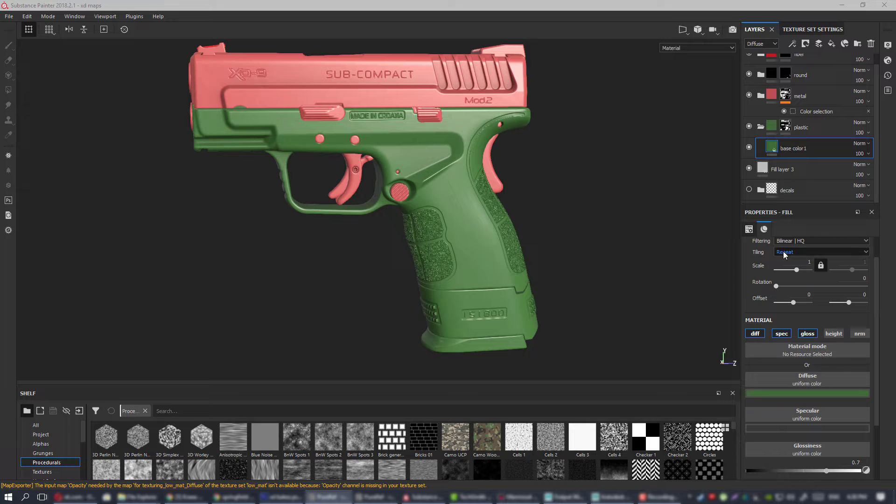
pyautogui.click(803, 392)
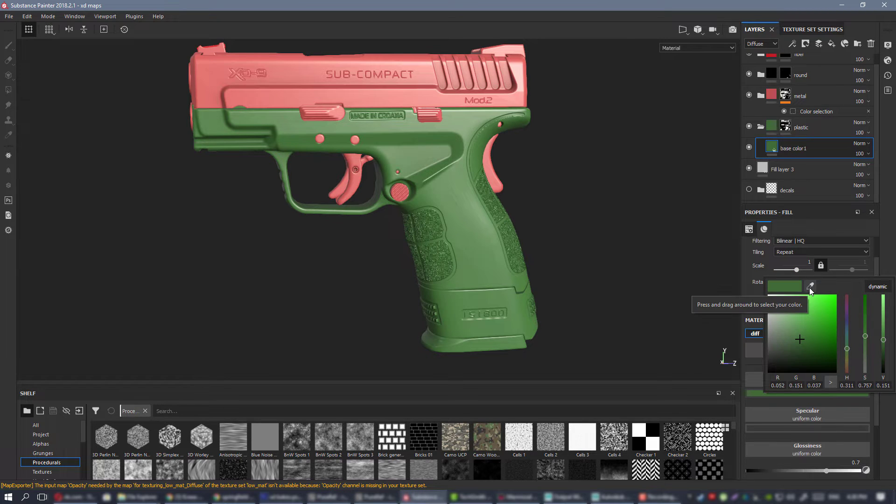
pyautogui.moveTo(809, 287); pyautogui.dragTo(895, 282)
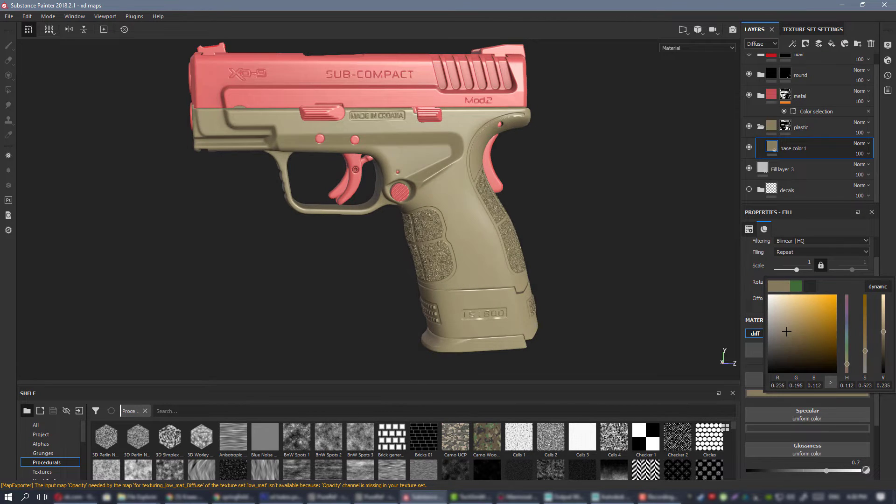
# Shift the sampled diffuse color to a muted olive green, with hue about 0.18 and saturation about 0.41.
pyautogui.keyDown('alt'); pyautogui.moveTo(448, 186); pyautogui.dragTo(424, 210); pyautogui.keyUp('alt')
pyautogui.click(815, 393)
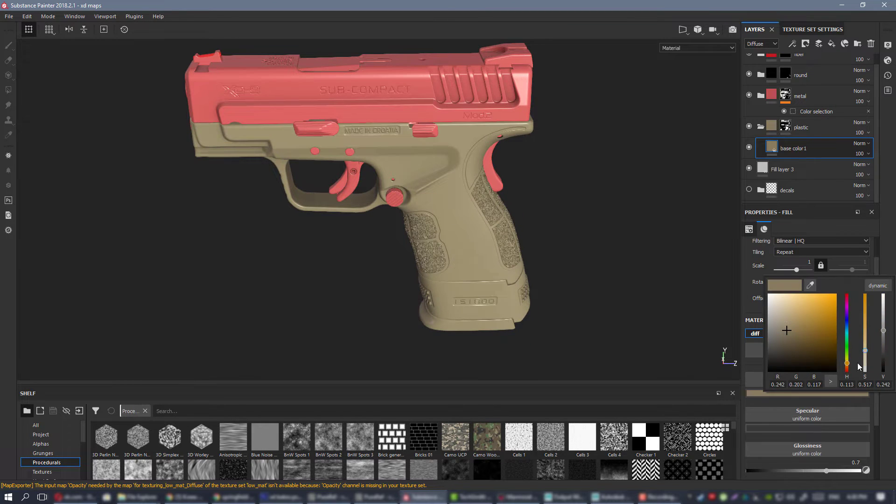
pyautogui.moveTo(849, 365); pyautogui.dragTo(849, 363)
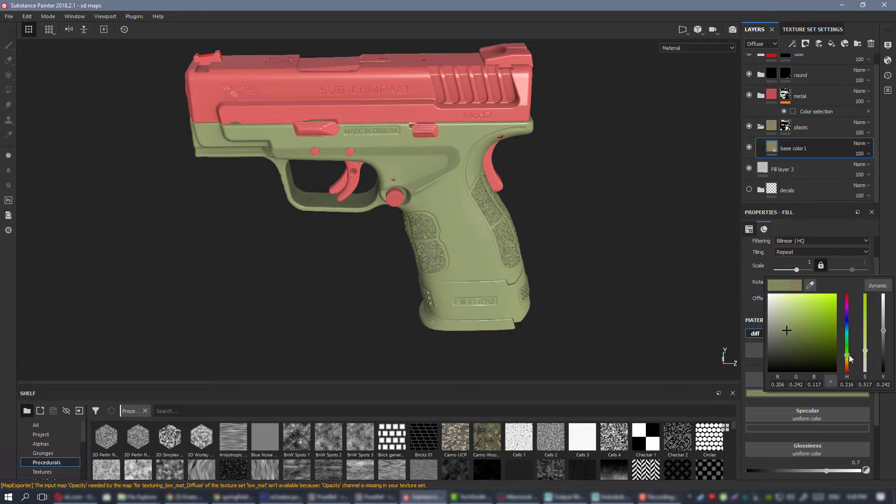
pyautogui.moveTo(850, 357); pyautogui.dragTo(850, 358)
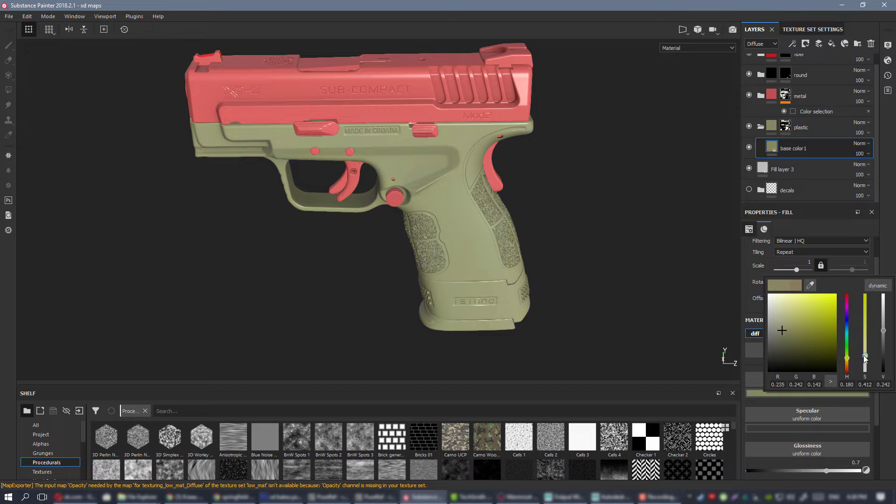
# Examine the olive plastic color on the frame, trigger guard, grip and magazine from several angles and distances.
pyautogui.moveTo(439, 191)
pyautogui.keyDown('alt'); pyautogui.mouseDown()
pyautogui.moveTo(513, 201)
pyautogui.moveTo(456, 194)
pyautogui.mouseUp(); pyautogui.keyUp('alt')
pyautogui.keyDown('alt'); pyautogui.moveTo(456, 194); pyautogui.dragTo(173, 140, button='right'); pyautogui.keyUp('alt')
pyautogui.keyDown('alt'); pyautogui.moveTo(373, 151); pyautogui.dragTo(402, 168); pyautogui.keyUp('alt')
pyautogui.keyDown('alt'); pyautogui.moveTo(402, 168); pyautogui.dragTo(653, 369, button='right'); pyautogui.keyUp('alt')
pyautogui.keyDown('alt'); pyautogui.moveTo(447, 222); pyautogui.dragTo(430, 214, button='middle'); pyautogui.keyUp('alt')
pyautogui.keyDown('alt'); pyautogui.moveTo(430, 214); pyautogui.dragTo(272, 197); pyautogui.keyUp('alt')
pyautogui.keyDown('alt'); pyautogui.moveTo(487, 268); pyautogui.dragTo(445, 231, button='middle'); pyautogui.keyUp('alt')
pyautogui.keyDown('alt'); pyautogui.moveTo(445, 231); pyautogui.dragTo(488, 241); pyautogui.keyUp('alt')
pyautogui.keyDown('alt'); pyautogui.moveTo(434, 194); pyautogui.dragTo(486, 208, button='right'); pyautogui.keyUp('alt')
pyautogui.keyDown('alt'); pyautogui.moveTo(485, 208); pyautogui.dragTo(456, 194); pyautogui.keyUp('alt')
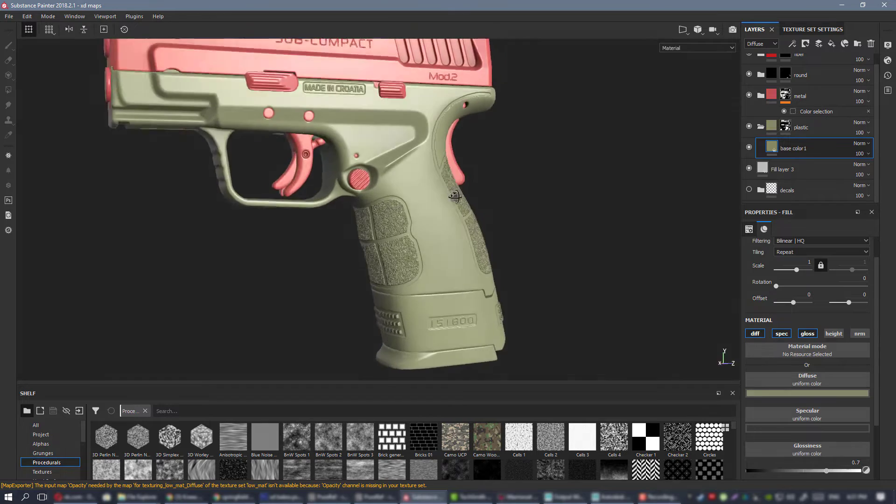
pyautogui.keyDown('alt'); pyautogui.moveTo(321, 191); pyautogui.dragTo(378, 217, button='right'); pyautogui.keyUp('alt')
pyautogui.keyDown('alt'); pyautogui.moveTo(378, 217); pyautogui.dragTo(404, 223); pyautogui.keyUp('alt')
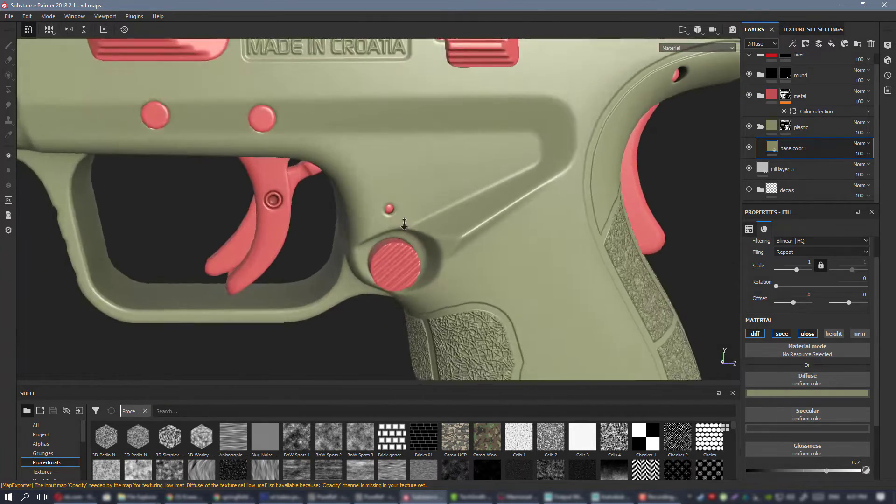
pyautogui.keyDown('alt'); pyautogui.moveTo(404, 223); pyautogui.dragTo(359, 205, button='right'); pyautogui.keyUp('alt')
pyautogui.keyDown('alt'); pyautogui.moveTo(485, 261); pyautogui.dragTo(435, 182, button='middle'); pyautogui.keyUp('alt')
pyautogui.keyDown('alt'); pyautogui.moveTo(435, 182); pyautogui.dragTo(477, 136); pyautogui.keyUp('alt')
pyautogui.keyDown('alt'); pyautogui.moveTo(478, 136); pyautogui.dragTo(551, 287, button='right'); pyautogui.keyUp('alt')
pyautogui.keyDown('alt'); pyautogui.moveTo(550, 287); pyautogui.dragTo(472, 248, button='middle'); pyautogui.keyUp('alt')
pyautogui.keyDown('alt'); pyautogui.moveTo(471, 247); pyautogui.dragTo(470, 300); pyautogui.keyUp('alt')
pyautogui.keyDown('alt'); pyautogui.moveTo(469, 300); pyautogui.dragTo(208, 120, button='right'); pyautogui.keyUp('alt')
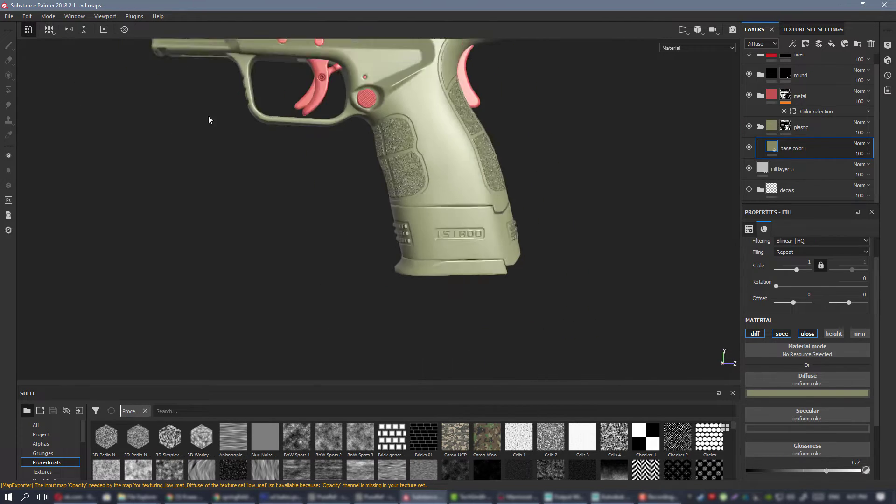
pyautogui.keyDown('alt'); pyautogui.moveTo(444, 124); pyautogui.dragTo(455, 238, button='middle'); pyautogui.keyUp('alt')
pyautogui.keyDown('alt'); pyautogui.moveTo(455, 238); pyautogui.dragTo(524, 260); pyautogui.keyUp('alt')
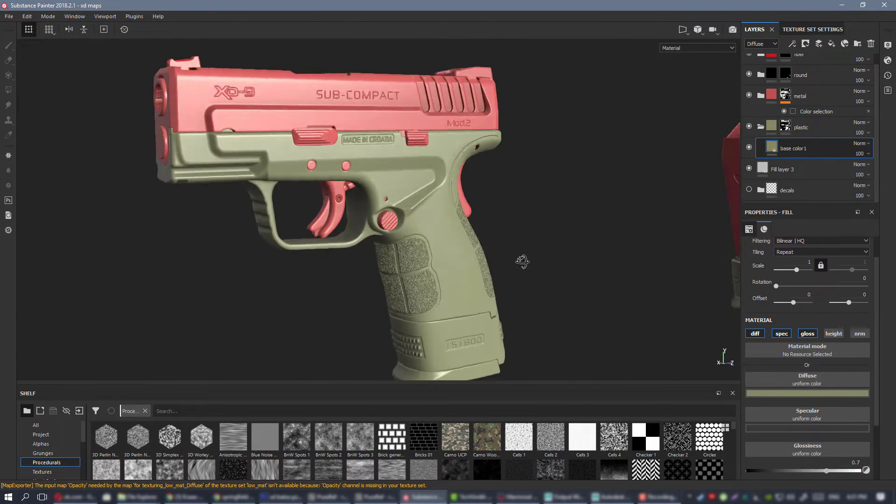
pyautogui.keyDown('alt'); pyautogui.moveTo(524, 260); pyautogui.dragTo(276, 129, button='right'); pyautogui.keyUp('alt')
pyautogui.keyDown('alt'); pyautogui.moveTo(426, 236); pyautogui.dragTo(527, 290, button='right'); pyautogui.keyUp('alt')
pyautogui.keyDown('alt'); pyautogui.moveTo(527, 289); pyautogui.dragTo(483, 251); pyautogui.keyUp('alt')
pyautogui.keyDown('alt'); pyautogui.moveTo(483, 251); pyautogui.dragTo(379, 203, button='middle'); pyautogui.keyUp('alt')
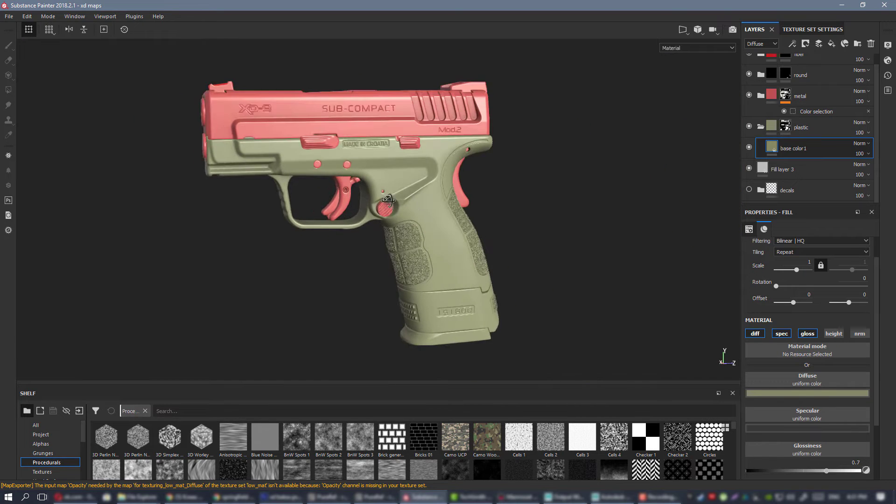
pyautogui.keyDown('shift'); pyautogui.moveTo(378, 204); pyautogui.dragTo(424, 204, button='right'); pyautogui.keyUp('shift')
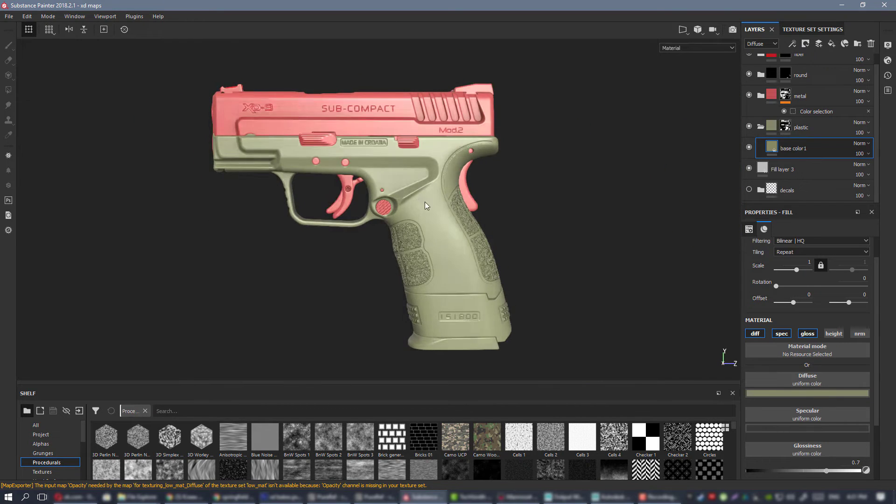
pyautogui.keyDown('alt'); pyautogui.moveTo(425, 204); pyautogui.dragTo(408, 178); pyautogui.keyUp('alt')
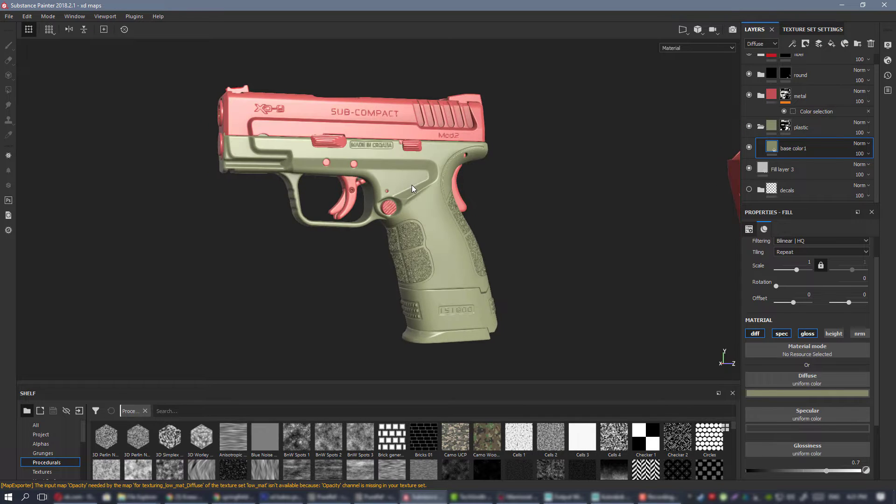
# Try a 16-bit depth in the texture export settings, return it to 8 bits and leave without exporting.
pyautogui.hotkey('ctrl', 'shift', 'e')
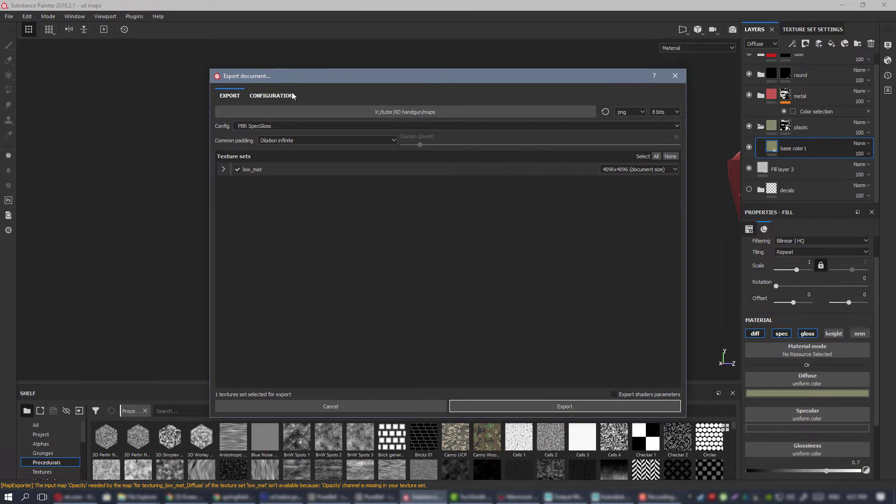
pyautogui.click(292, 96)
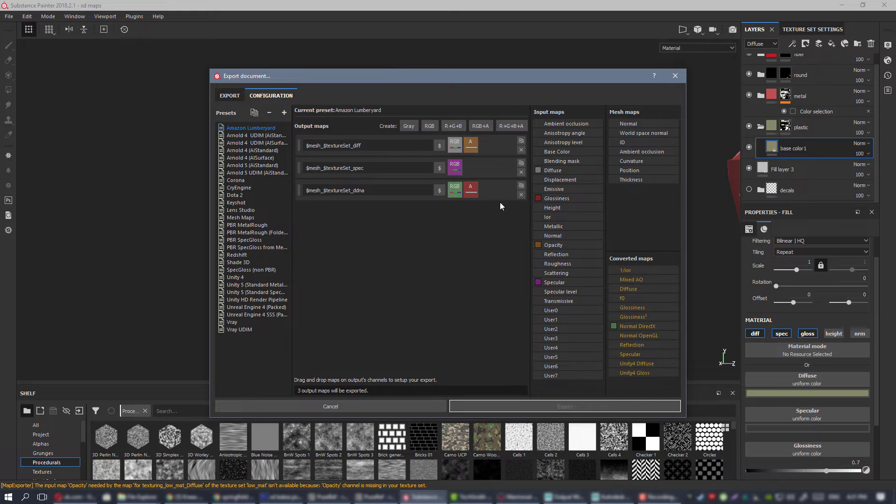
pyautogui.click(230, 96)
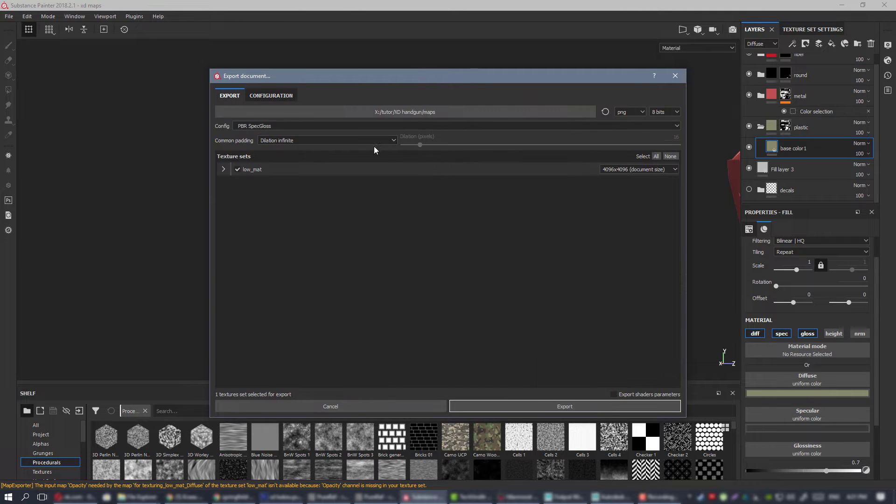
pyautogui.click(668, 113)
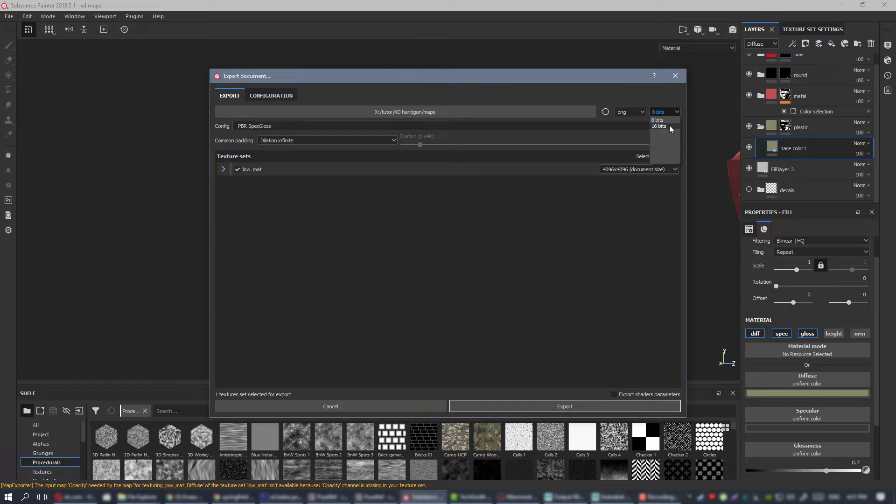
pyautogui.click(669, 127)
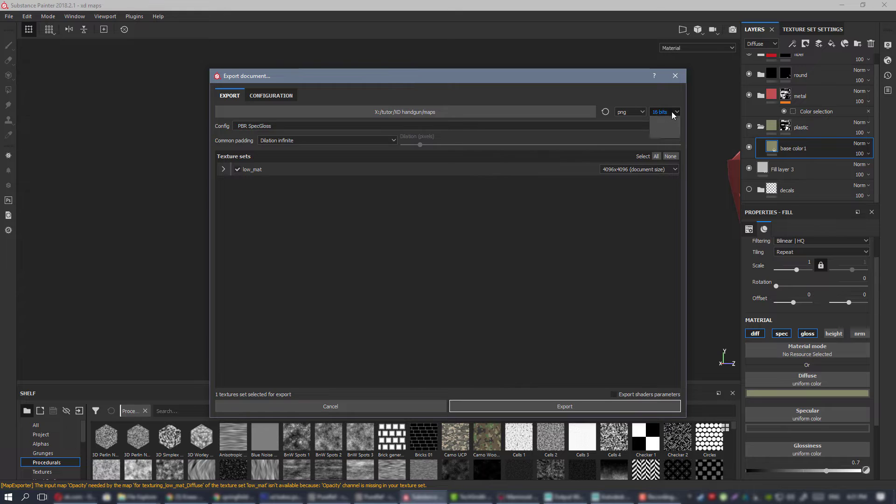
pyautogui.click(671, 111)
pyautogui.click(668, 120)
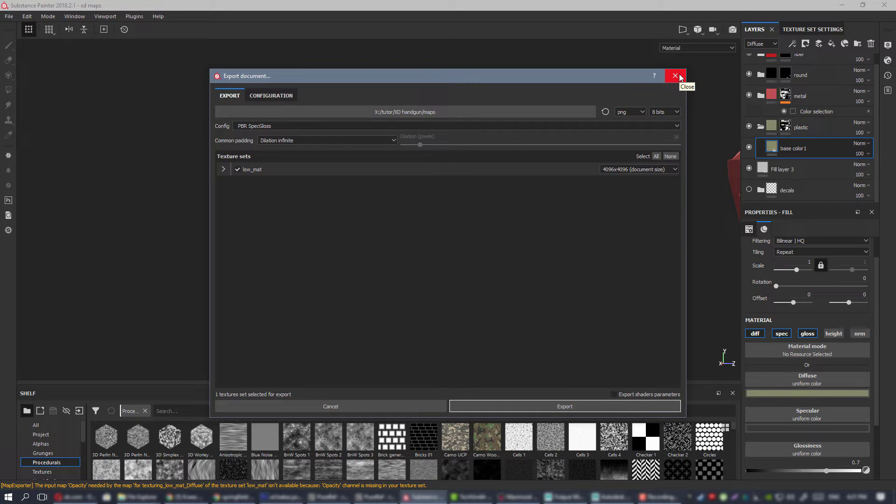
pyautogui.click(675, 76)
# Inspect the shading and surface detail of the lower grip and magazine base around the engraved serial plate up close.
pyautogui.scroll(6, 389, 212)
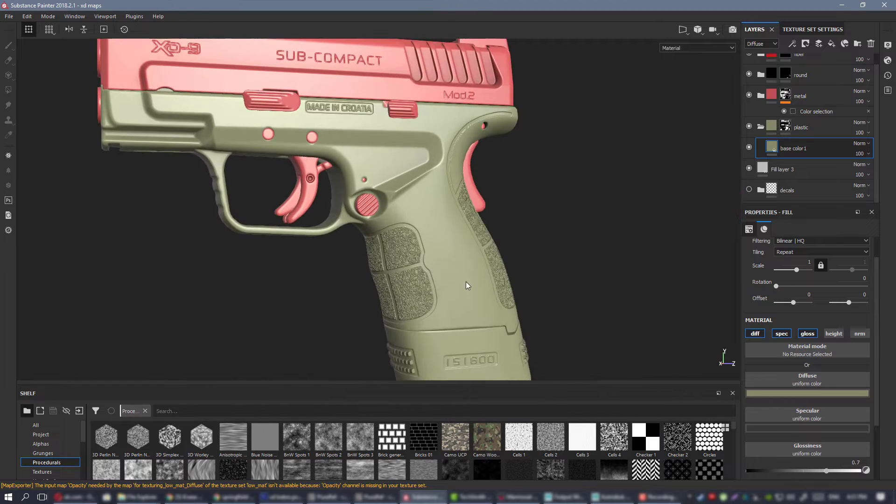
pyautogui.scroll(5, 389, 212)
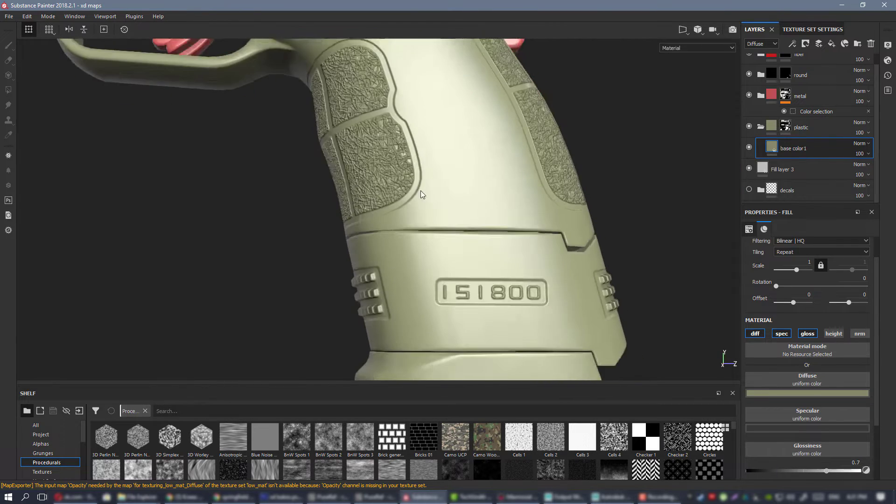
pyautogui.keyDown('alt'); pyautogui.moveTo(459, 214); pyautogui.dragTo(441, 229); pyautogui.keyUp('alt')
pyautogui.moveTo(441, 228)
pyautogui.keyDown('alt'); pyautogui.mouseDown(button='middle')
pyautogui.moveTo(476, 256)
pyautogui.moveTo(448, 242)
pyautogui.mouseUp(button='middle'); pyautogui.keyUp('alt')
pyautogui.keyDown('alt'); pyautogui.moveTo(448, 243); pyautogui.dragTo(490, 280, button='right'); pyautogui.keyUp('alt')
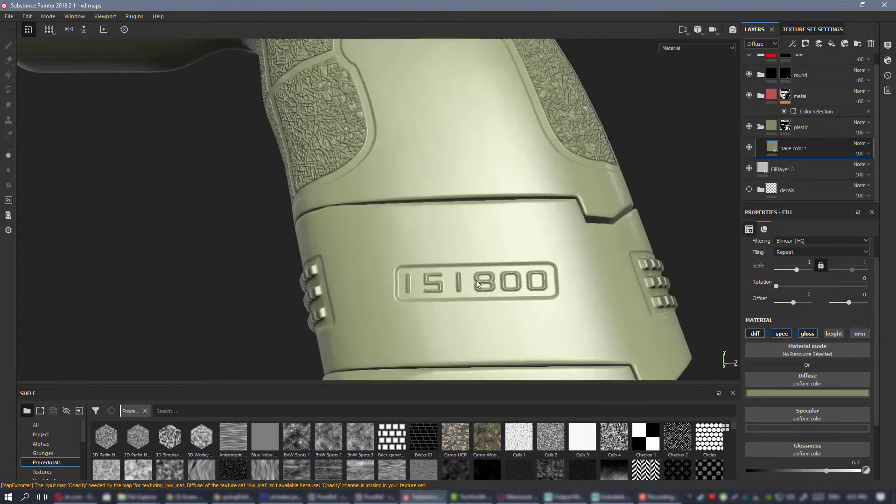
pyautogui.keyDown('alt'); pyautogui.moveTo(490, 280); pyautogui.dragTo(515, 299); pyautogui.keyUp('alt')
pyautogui.keyDown('alt'); pyautogui.moveTo(450, 239); pyautogui.dragTo(452, 218); pyautogui.keyUp('alt')
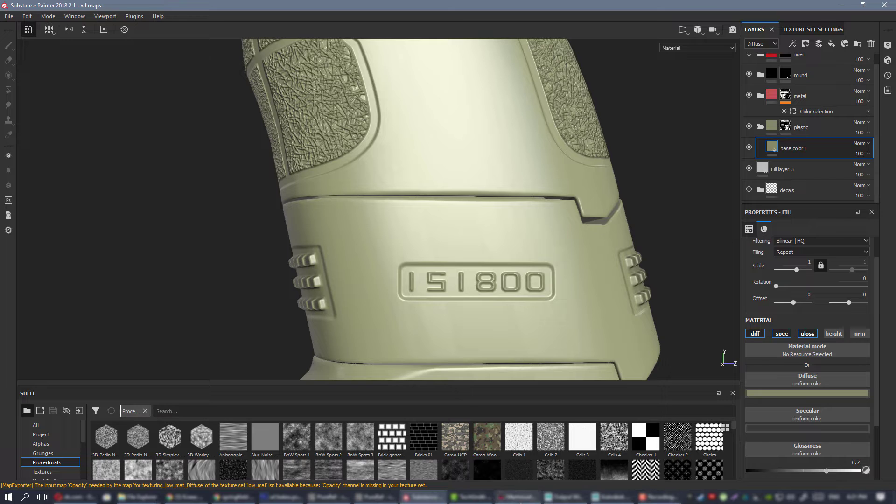
# Switch to Marmoset Toolbag, toggle the viewport display mode and examine the untextured pistol's shading from both sides.
pyautogui.click(518, 497)
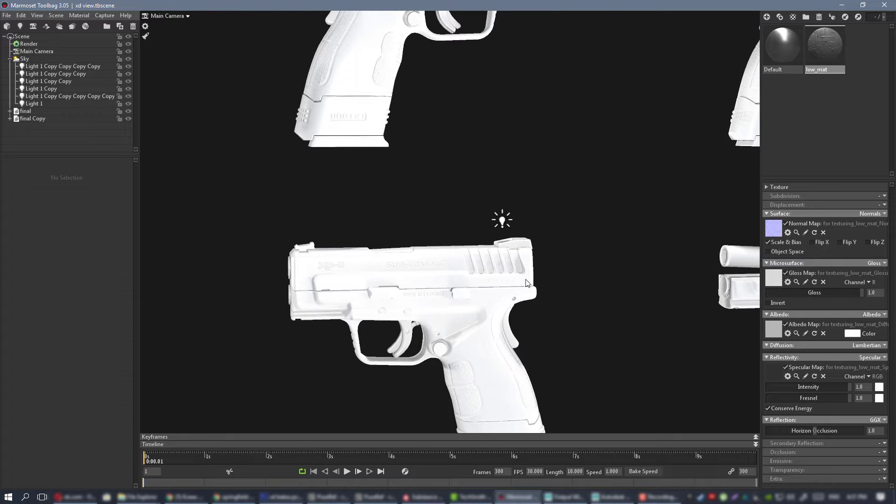
pyautogui.click(529, 264)
pyautogui.keyDown('alt'); pyautogui.moveTo(558, 247); pyautogui.dragTo(579, 189); pyautogui.keyUp('alt')
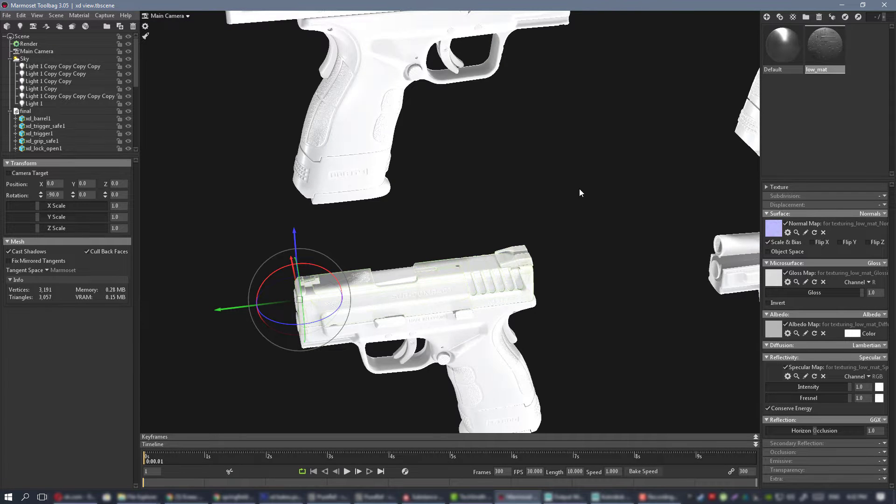
pyautogui.click(504, 188)
pyautogui.keyDown('alt'); pyautogui.moveTo(504, 187); pyautogui.dragTo(486, 191); pyautogui.keyUp('alt')
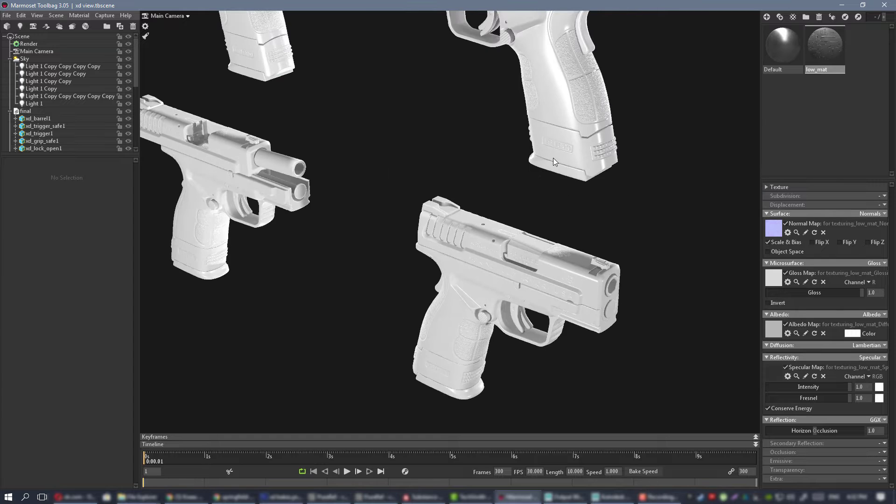
pyautogui.keyDown('alt'); pyautogui.moveTo(553, 158); pyautogui.dragTo(539, 211); pyautogui.keyUp('alt')
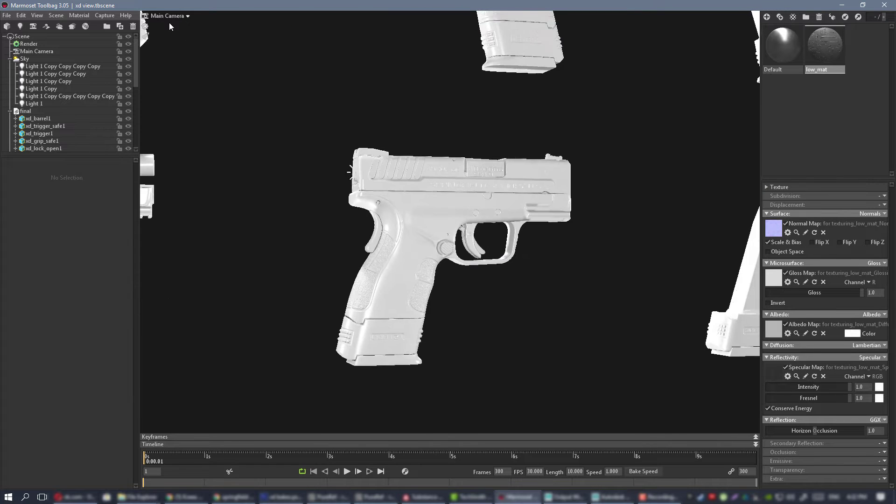
pyautogui.click(146, 37)
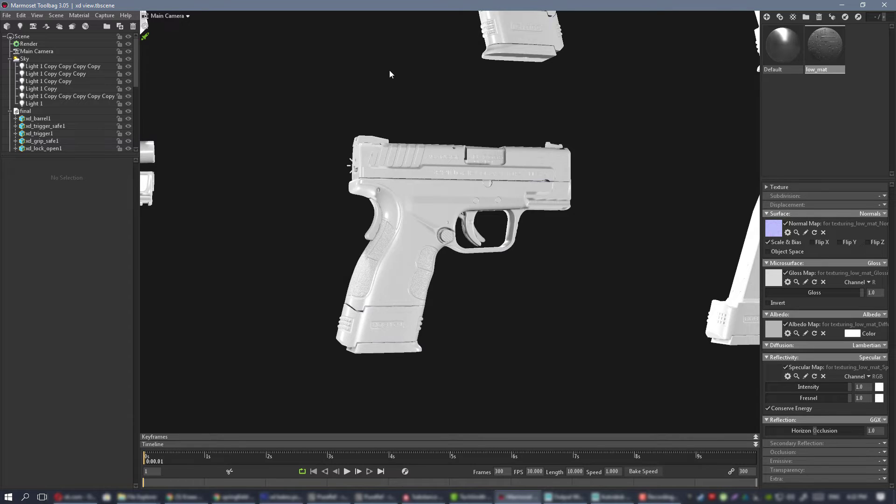
pyautogui.scroll(5, 499, 196)
pyautogui.moveTo(499, 196); pyautogui.dragTo(474, 159)
pyautogui.moveTo(522, 174); pyautogui.dragTo(298, 123, button='right')
pyautogui.moveTo(490, 182); pyautogui.dragTo(544, 212)
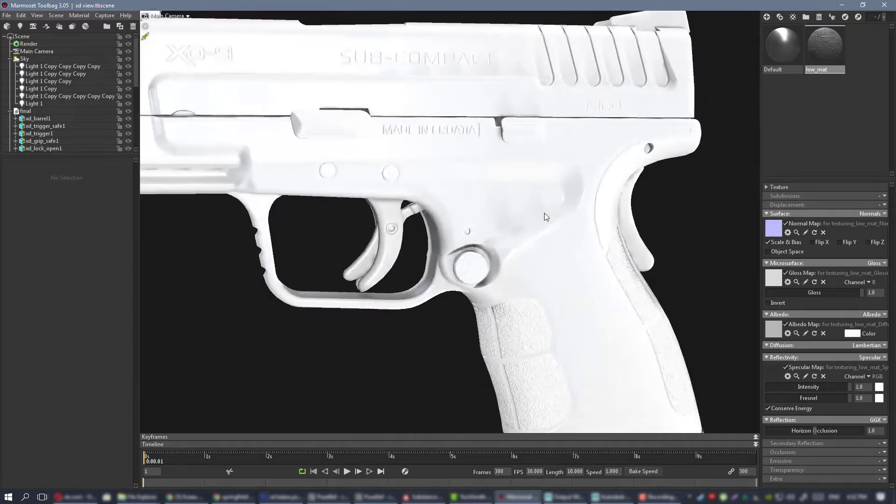
pyautogui.moveTo(544, 212); pyautogui.dragTo(476, 211, button='right')
pyautogui.moveTo(476, 212); pyautogui.dragTo(307, 184)
pyautogui.moveTo(307, 183); pyautogui.dragTo(270, 182, button='right')
pyautogui.moveTo(270, 182); pyautogui.dragTo(562, 176)
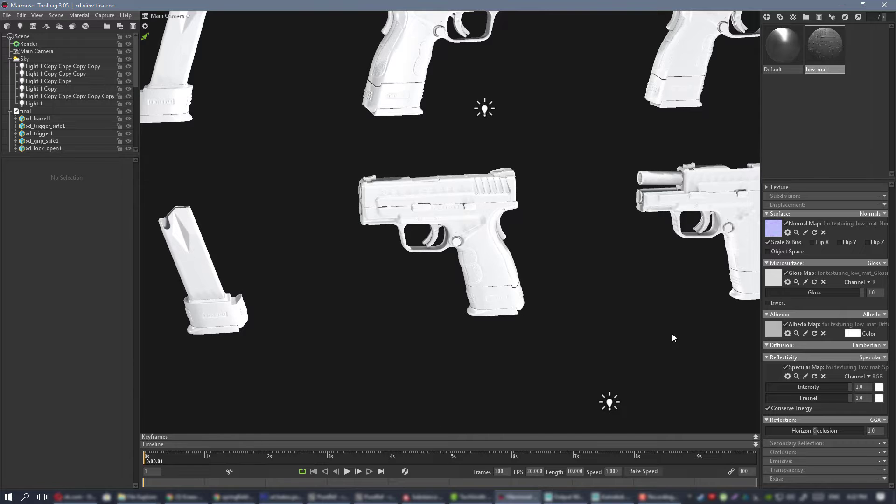
# Switch to Substance Painter, duplicate the base color1 fill in the plastic folder and rename the copy base color2.
pyautogui.click(434, 500)
pyautogui.keyDown('alt'); pyautogui.moveTo(500, 250); pyautogui.dragTo(321, 132, button='right'); pyautogui.keyUp('alt')
pyautogui.keyDown('alt'); pyautogui.moveTo(322, 132); pyautogui.dragTo(467, 244, button='middle'); pyautogui.keyUp('alt')
pyautogui.moveTo(467, 245)
pyautogui.keyDown('alt'); pyautogui.mouseDown(button='right')
pyautogui.moveTo(396, 242)
pyautogui.moveTo(359, 191)
pyautogui.mouseUp(button='right'); pyautogui.keyUp('alt')
pyautogui.keyDown('alt'); pyautogui.moveTo(410, 191); pyautogui.dragTo(475, 187); pyautogui.keyUp('alt')
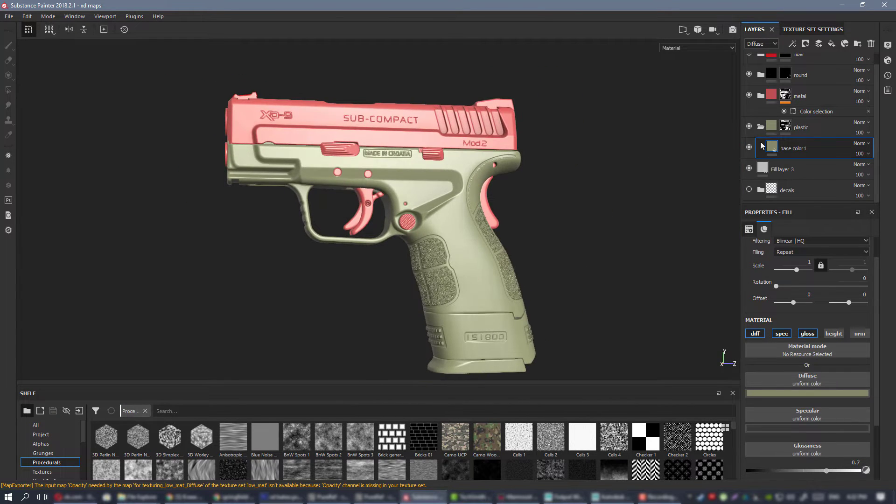
pyautogui.rightClick(799, 148)
pyautogui.click(815, 326)
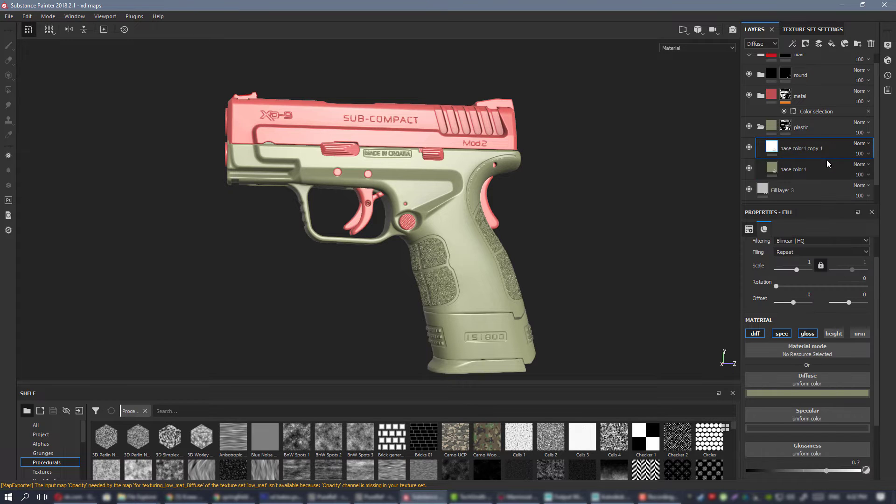
pyautogui.doubleClick(803, 150)
pyautogui.moveTo(826, 152); pyautogui.dragTo(813, 153)
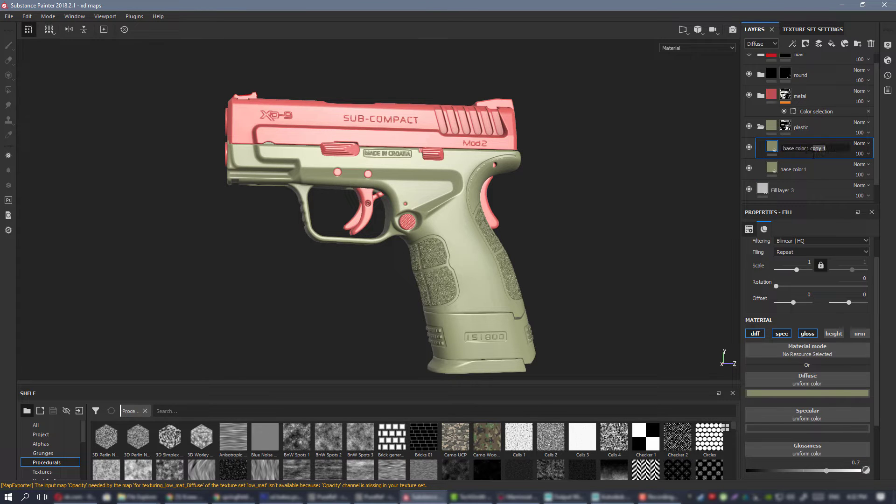
pyautogui.keyDown('alt'); pyautogui.moveTo(517, 221); pyautogui.dragTo(526, 186, button='middle'); pyautogui.keyUp('alt')
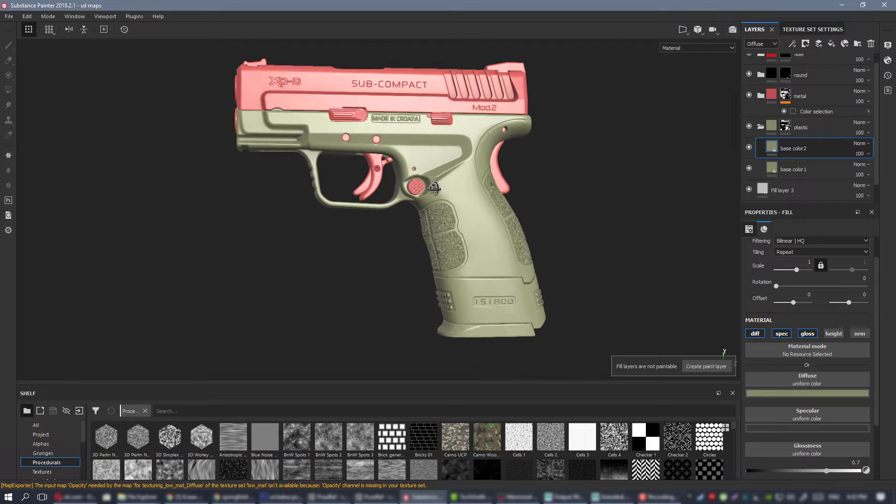
# Add a black mask to base color2 and reveal the layer on the magazine's lower sleeve with Polygon Fill.
pyautogui.keyDown('alt'); pyautogui.moveTo(526, 186); pyautogui.dragTo(463, 203); pyautogui.keyUp('alt')
pyautogui.scroll(1, 463, 203)
pyautogui.rightClick(800, 152)
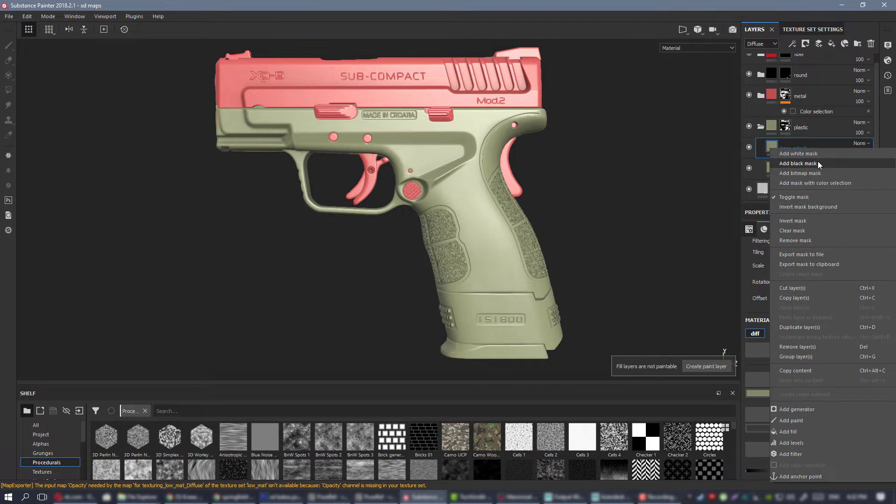
pyautogui.click(818, 161)
pyautogui.keyDown('alt'); pyautogui.moveTo(551, 214); pyautogui.dragTo(531, 175, button='middle'); pyautogui.keyUp('alt')
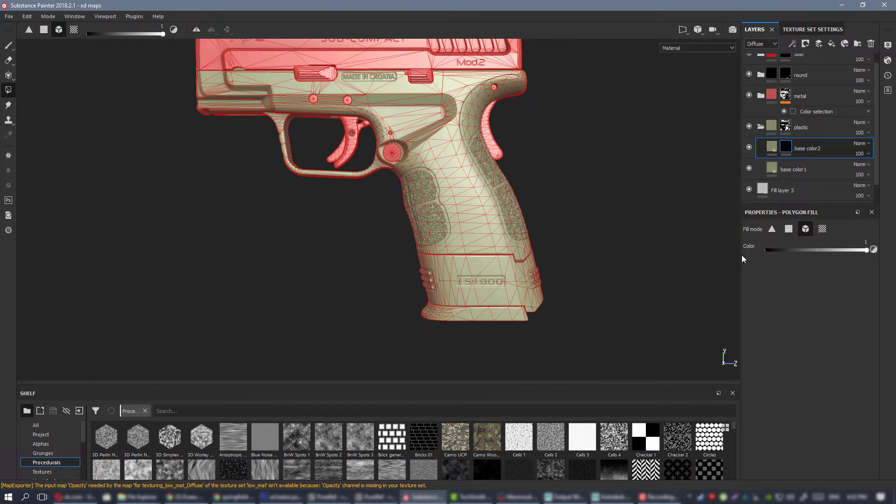
pyautogui.click(9, 46)
# Shift the diffuse hue of base color2 slightly toward yellow, keeping it a muted olive.
pyautogui.click(769, 148)
pyautogui.keyDown('alt'); pyautogui.moveTo(471, 234); pyautogui.dragTo(460, 180, button='middle'); pyautogui.keyUp('alt')
pyautogui.scroll(2, 459, 180)
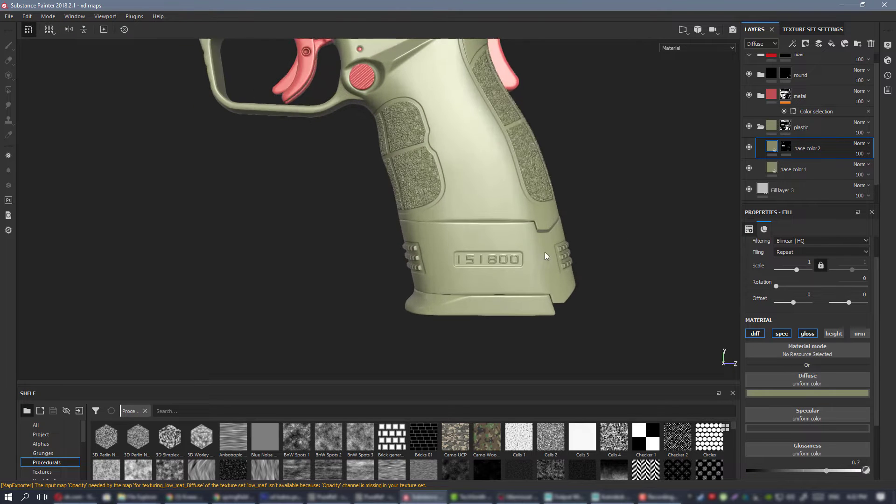
pyautogui.click(818, 393)
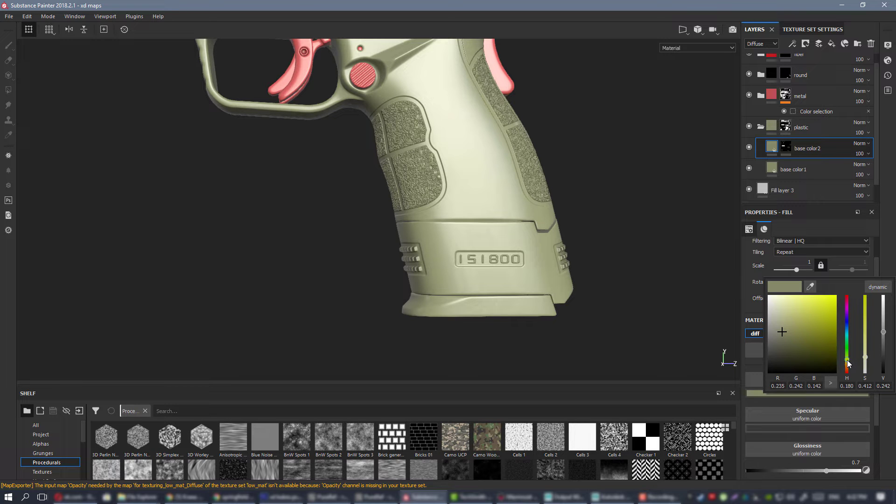
pyautogui.keyDown('alt'); pyautogui.moveTo(639, 254); pyautogui.dragTo(548, 244); pyautogui.keyUp('alt')
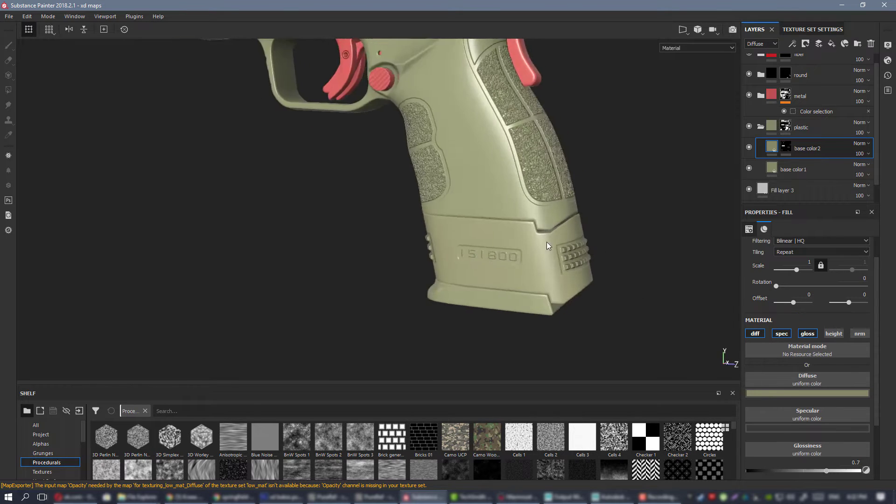
# Compare the magazine sleeve's color with the frame's in the flat Diffuse channel view and in the shaded Material view.
pyautogui.press('c')
pyautogui.press('c')
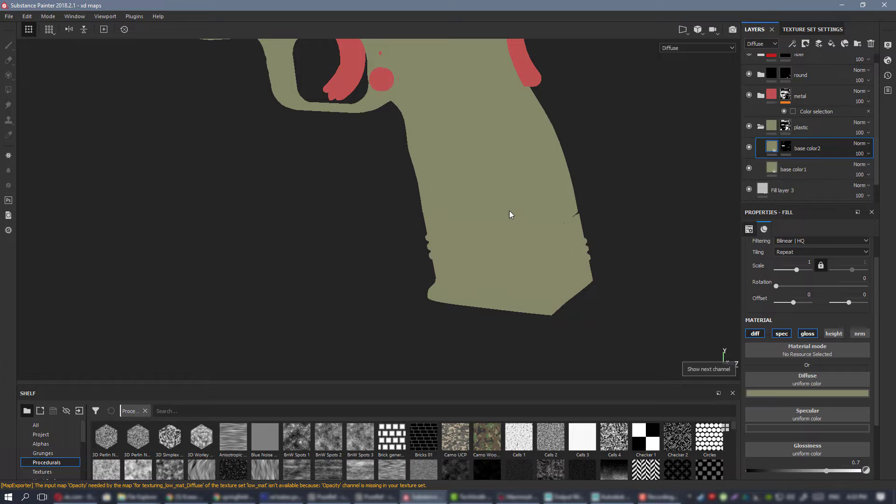
pyautogui.keyDown('alt'); pyautogui.moveTo(509, 214); pyautogui.dragTo(405, 220); pyautogui.keyUp('alt')
pyautogui.keyDown('alt'); pyautogui.moveTo(406, 219); pyautogui.dragTo(306, 155, button='right'); pyautogui.keyUp('alt')
pyautogui.keyDown('alt'); pyautogui.moveTo(306, 156); pyautogui.dragTo(517, 214); pyautogui.keyUp('alt')
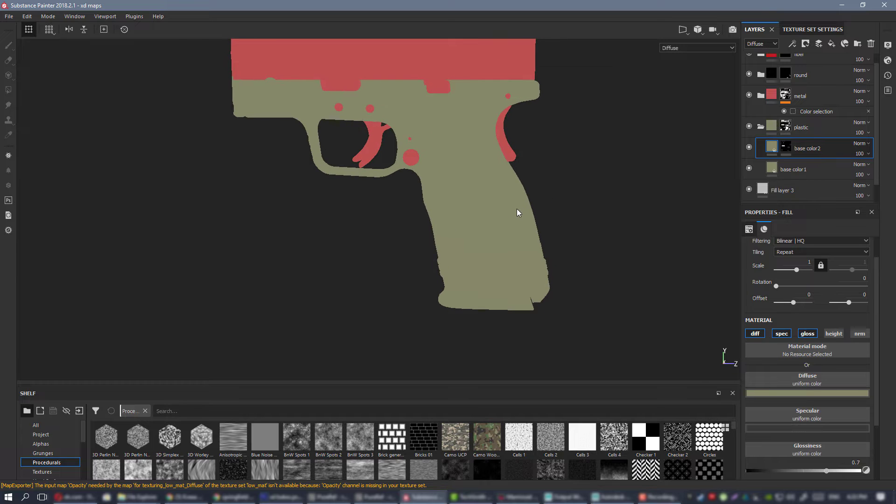
pyautogui.press('m')
pyautogui.keyDown('alt'); pyautogui.moveTo(442, 215); pyautogui.dragTo(495, 212); pyautogui.keyUp('alt')
pyautogui.keyDown('alt'); pyautogui.moveTo(495, 212); pyautogui.dragTo(234, 160, button='right'); pyautogui.keyUp('alt')
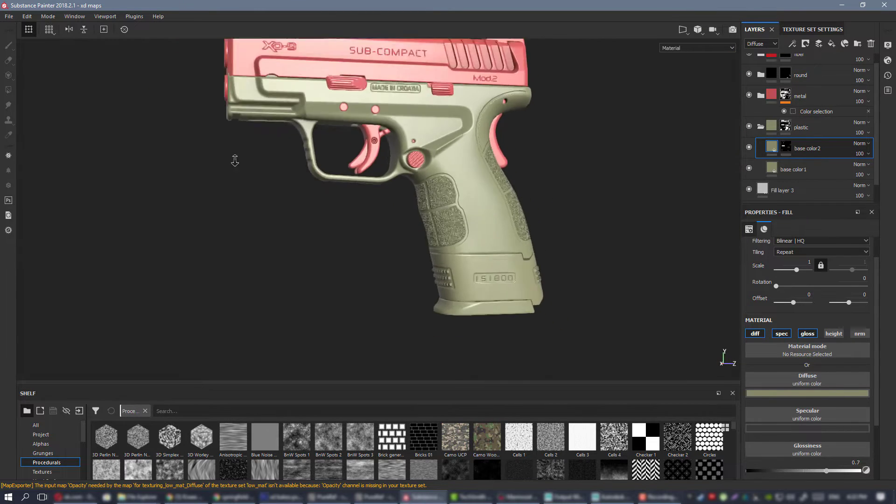
pyautogui.keyDown('alt'); pyautogui.moveTo(422, 177); pyautogui.dragTo(444, 207, button='middle'); pyautogui.keyUp('alt')
pyautogui.keyDown('alt'); pyautogui.moveTo(488, 222); pyautogui.dragTo(490, 196, button='right'); pyautogui.keyUp('alt')
# Duplicate base color2, rename the copy base color3 and reset its mask to solid black.
pyautogui.rightClick(821, 147)
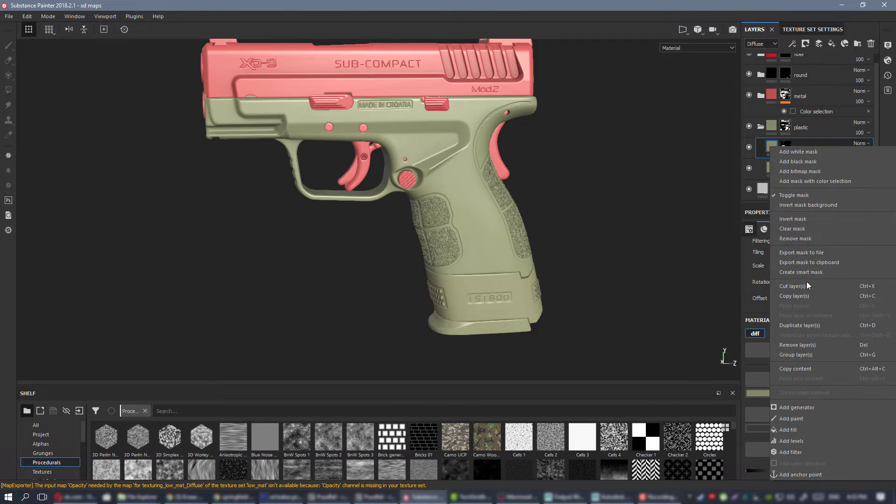
pyautogui.click(823, 323)
pyautogui.doubleClick(813, 149)
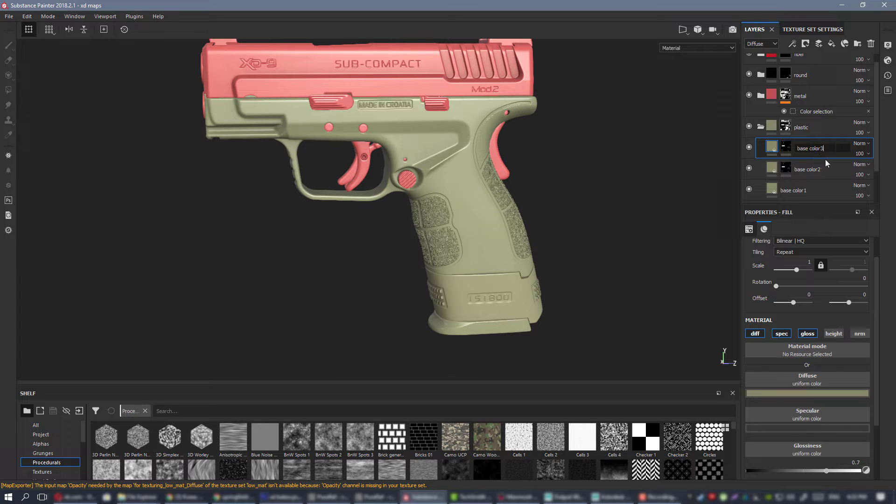
pyautogui.rightClick(790, 148)
pyautogui.click(799, 154)
pyautogui.rightClick(787, 149)
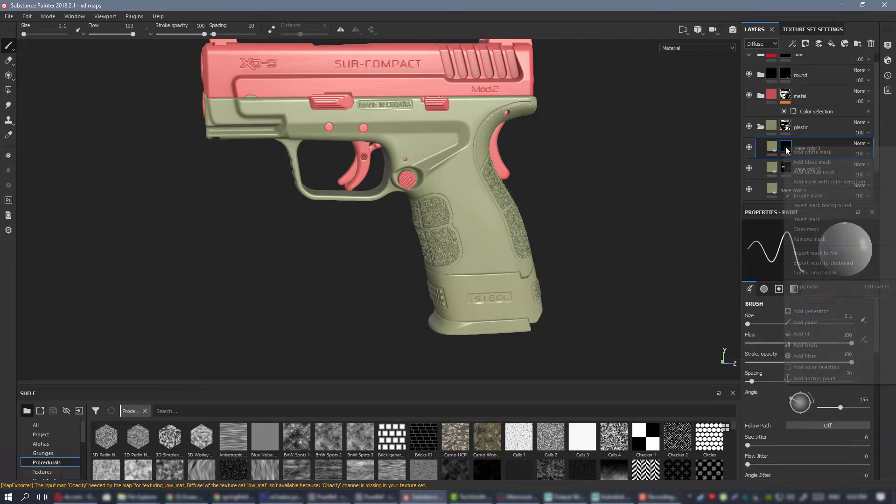
pyautogui.click(651, 242)
# Reveal base color3 on the magazine's base plate by filling that part of its mask with Polygon Fill.
pyautogui.click(8, 90)
pyautogui.moveTo(537, 344); pyautogui.dragTo(533, 265, button='middle')
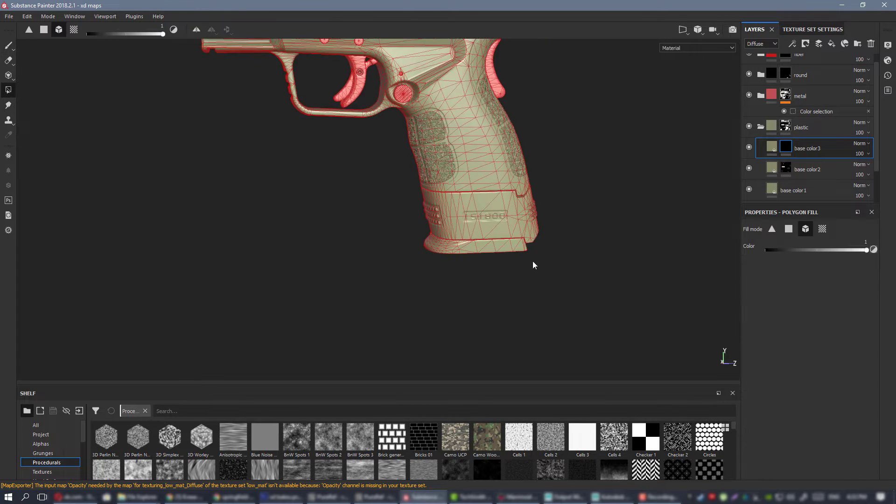
pyautogui.click(9, 45)
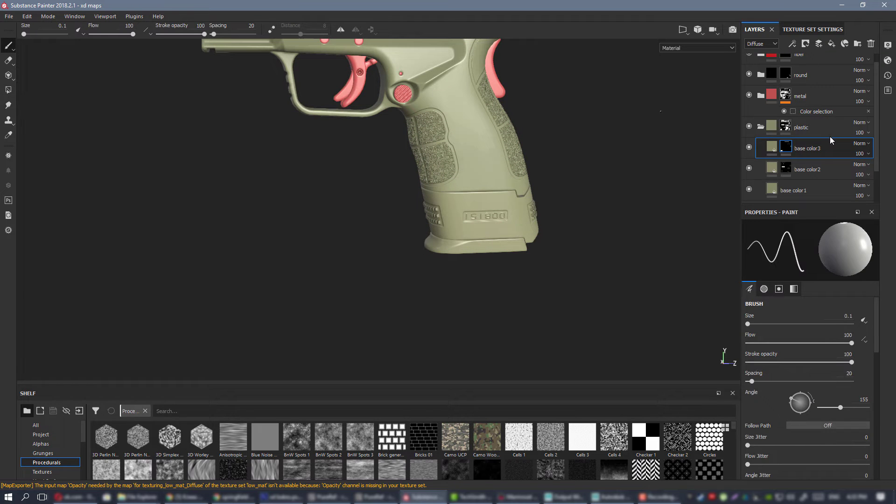
# Set the diffuse color of base color3 to a near-black neutral with RGB values of 0.009.
pyautogui.click(771, 147)
pyautogui.click(817, 394)
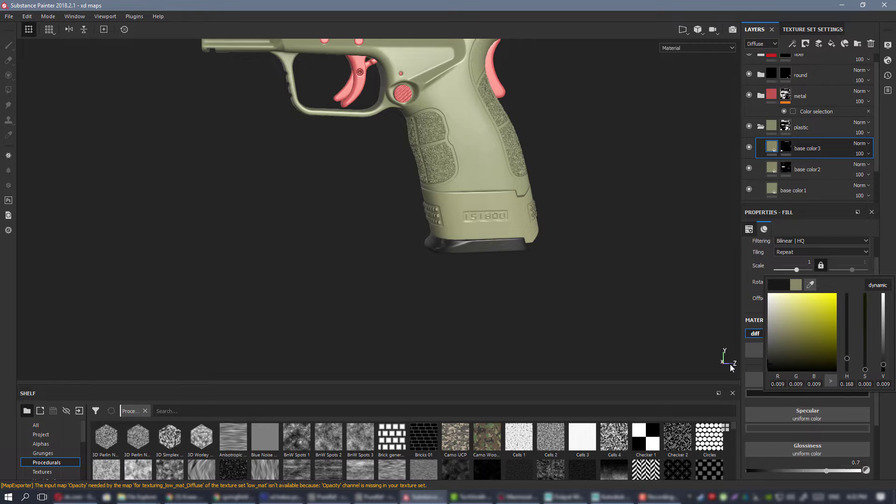
pyautogui.keyDown('alt'); pyautogui.moveTo(469, 199); pyautogui.dragTo(455, 175); pyautogui.keyUp('alt')
pyautogui.keyDown('alt'); pyautogui.moveTo(467, 187); pyautogui.dragTo(655, 327, button='right'); pyautogui.keyUp('alt')
pyautogui.moveTo(654, 326)
pyautogui.keyDown('alt'); pyautogui.mouseDown()
pyautogui.moveTo(572, 263)
pyautogui.moveTo(652, 334)
pyautogui.mouseUp(); pyautogui.keyUp('alt')
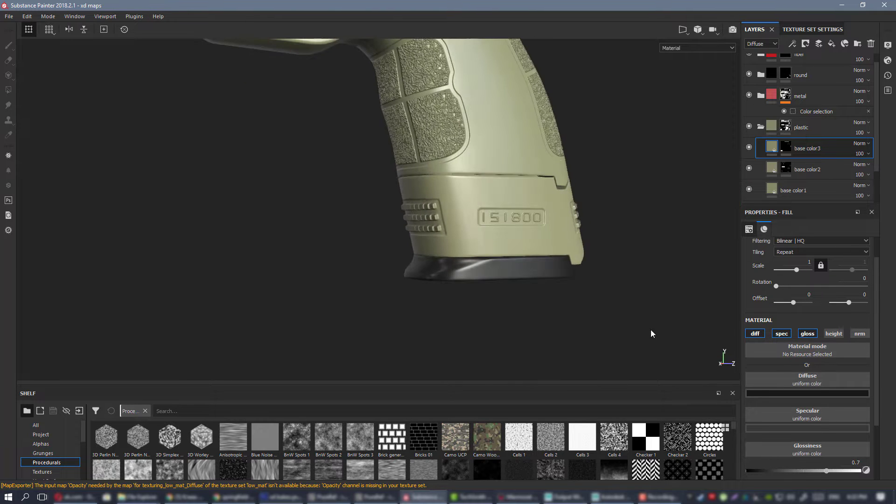
# Collapse the plastic folder, expand the metal folder and set Fill layer 5's diffuse color to pure black.
pyautogui.keyDown('alt'); pyautogui.moveTo(470, 192); pyautogui.dragTo(322, 91, button='right'); pyautogui.keyUp('alt')
pyautogui.keyDown('alt'); pyautogui.moveTo(453, 98); pyautogui.dragTo(507, 248, button='middle'); pyautogui.keyUp('alt')
pyautogui.keyDown('alt'); pyautogui.moveTo(406, 233); pyautogui.dragTo(475, 190); pyautogui.keyUp('alt')
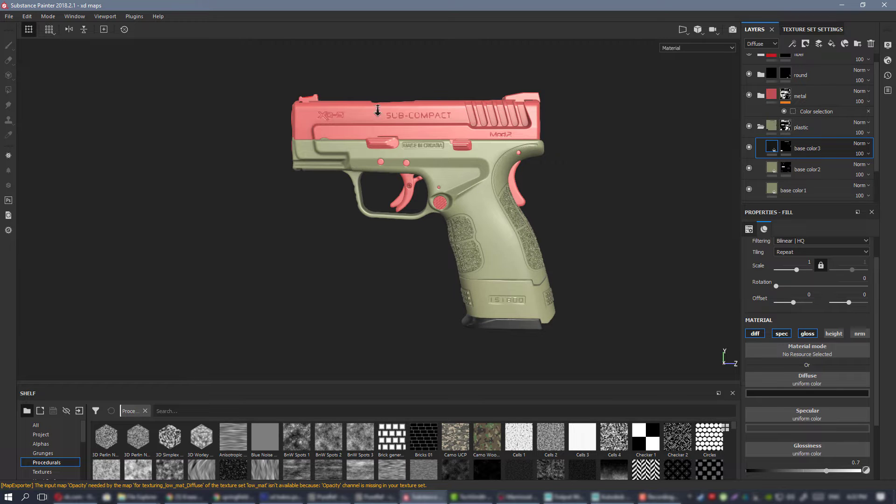
pyautogui.keyDown('alt'); pyautogui.moveTo(478, 181); pyautogui.dragTo(479, 128); pyautogui.keyUp('alt')
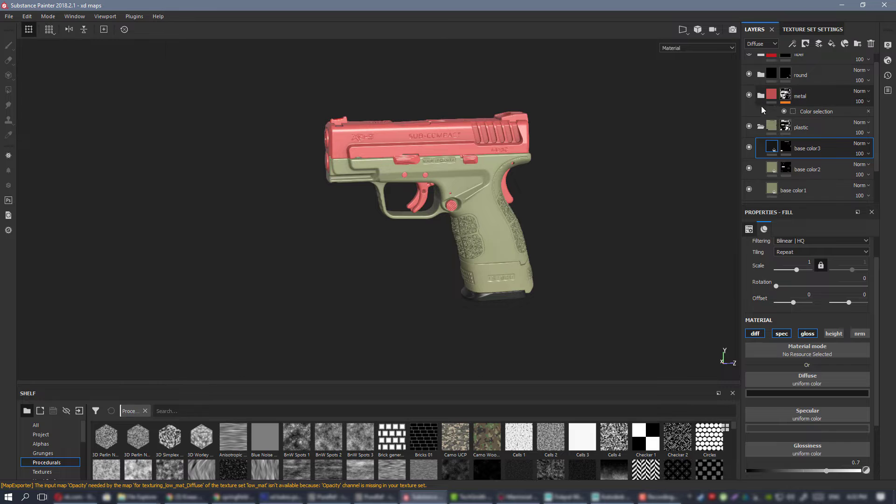
pyautogui.click(761, 126)
pyautogui.click(829, 136)
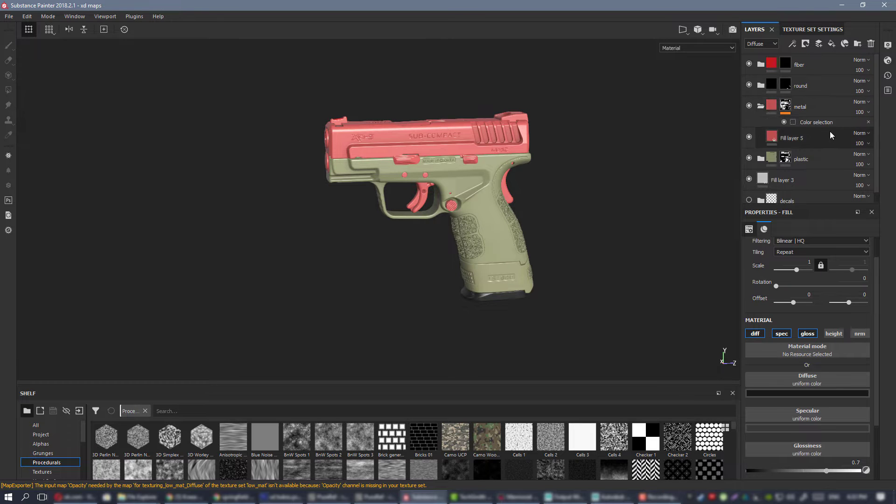
pyautogui.keyDown('alt'); pyautogui.moveTo(453, 165); pyautogui.dragTo(692, 344, button='right'); pyautogui.keyUp('alt')
pyautogui.click(821, 394)
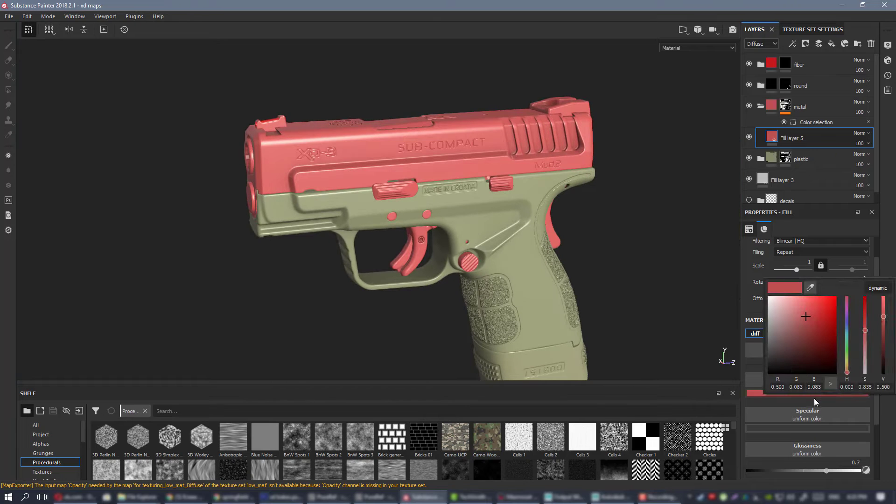
pyautogui.moveTo(785, 346); pyautogui.dragTo(735, 380)
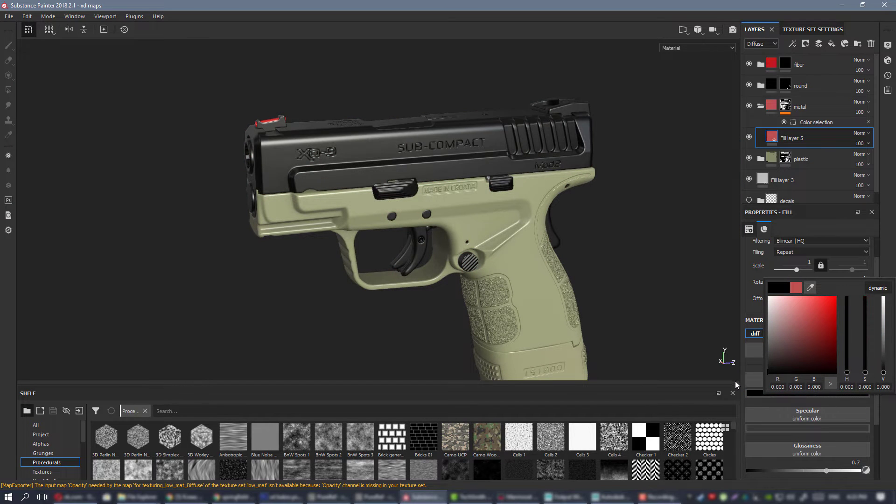
# Examine the black metal parts against the olive plastic from several angles and under different lighting.
pyautogui.click(470, 186)
pyautogui.keyDown('alt'); pyautogui.moveTo(470, 186); pyautogui.dragTo(453, 170); pyautogui.keyUp('alt')
pyautogui.keyDown('alt'); pyautogui.moveTo(452, 170); pyautogui.dragTo(424, 188, button='right'); pyautogui.keyUp('alt')
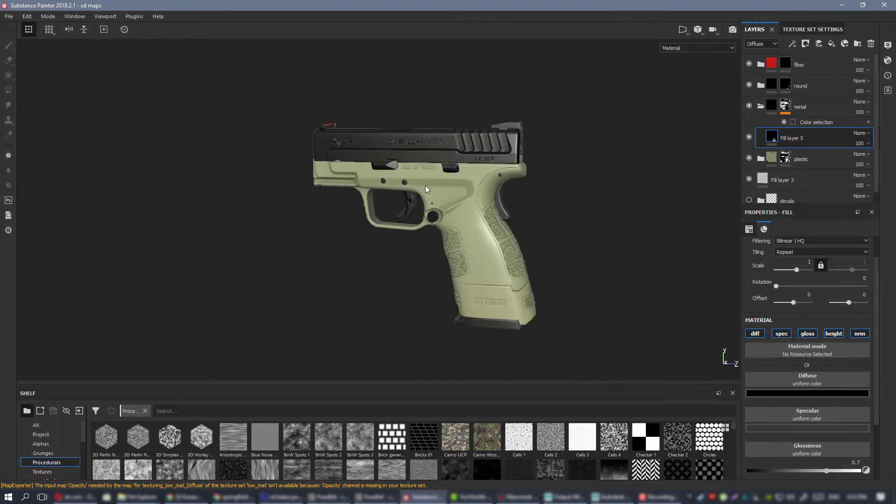
pyautogui.keyDown('alt'); pyautogui.moveTo(424, 188); pyautogui.dragTo(485, 215); pyautogui.keyUp('alt')
pyautogui.keyDown('alt'); pyautogui.moveTo(486, 215); pyautogui.dragTo(610, 268, button='right'); pyautogui.keyUp('alt')
pyautogui.keyDown('alt'); pyautogui.moveTo(610, 268); pyautogui.dragTo(533, 237); pyautogui.keyUp('alt')
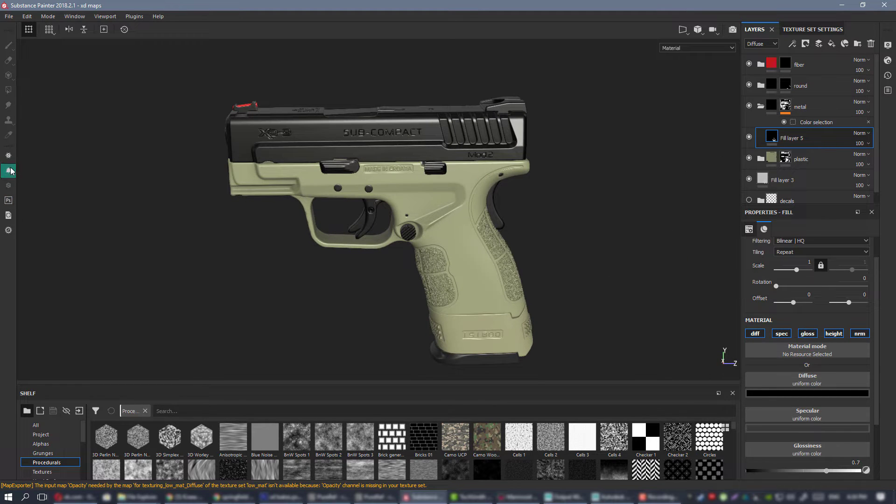
pyautogui.keyDown('alt'); pyautogui.moveTo(357, 174); pyautogui.dragTo(443, 182); pyautogui.keyUp('alt')
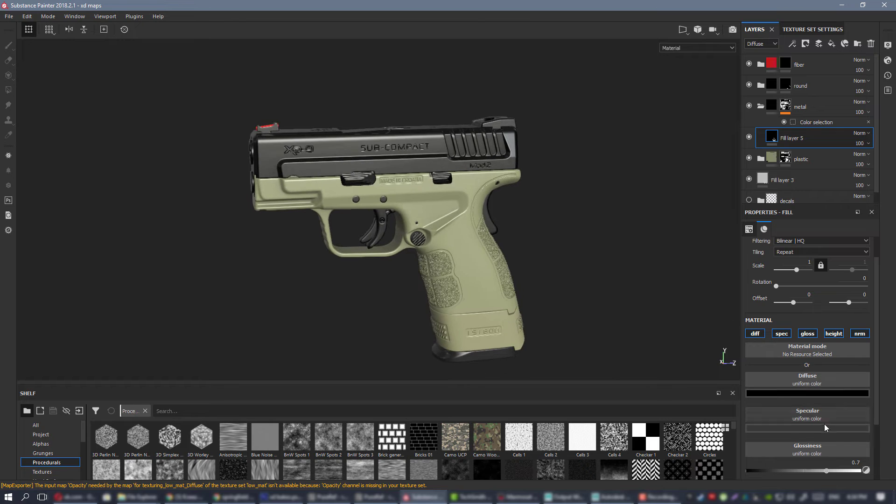
# Try neutral gray specular values of 0.384 and 0.185 on the metal folder's Fill layer 5.
pyautogui.click(822, 426)
pyautogui.moveTo(774, 374); pyautogui.dragTo(749, 353)
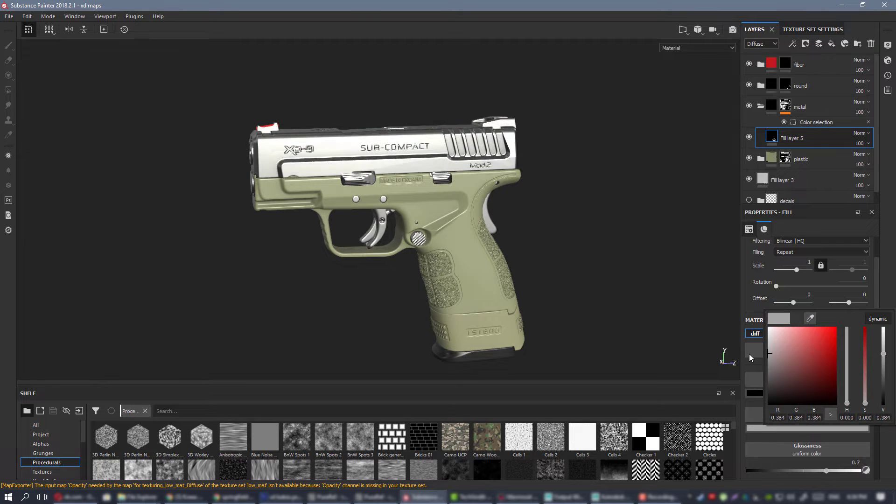
pyautogui.click(407, 160)
pyautogui.keyDown('alt'); pyautogui.moveTo(408, 160); pyautogui.dragTo(260, 152); pyautogui.keyUp('alt')
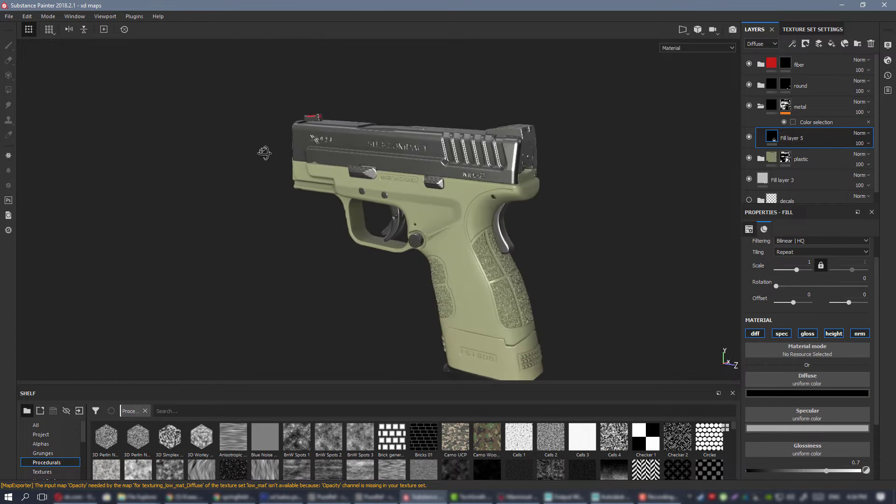
pyautogui.click(822, 428)
pyautogui.moveTo(773, 374); pyautogui.dragTo(754, 372)
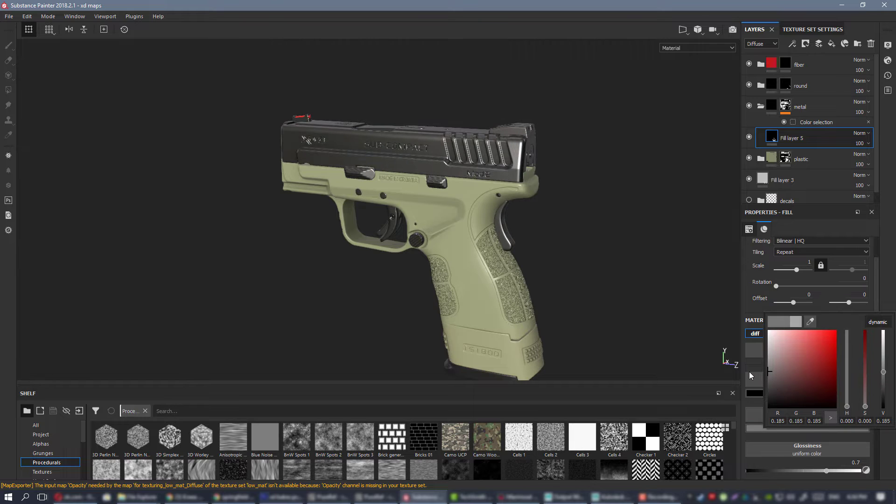
pyautogui.click(749, 371)
# Lower Fill layer 5's glossiness to 0.5244 and darken its specular color to neutral gray 0.064.
pyautogui.moveTo(825, 472); pyautogui.dragTo(807, 471)
pyautogui.moveTo(546, 154)
pyautogui.keyDown('alt'); pyautogui.mouseDown()
pyautogui.moveTo(525, 135)
pyautogui.moveTo(553, 159)
pyautogui.mouseUp(); pyautogui.keyUp('alt')
pyautogui.click(860, 419)
pyautogui.click(799, 427)
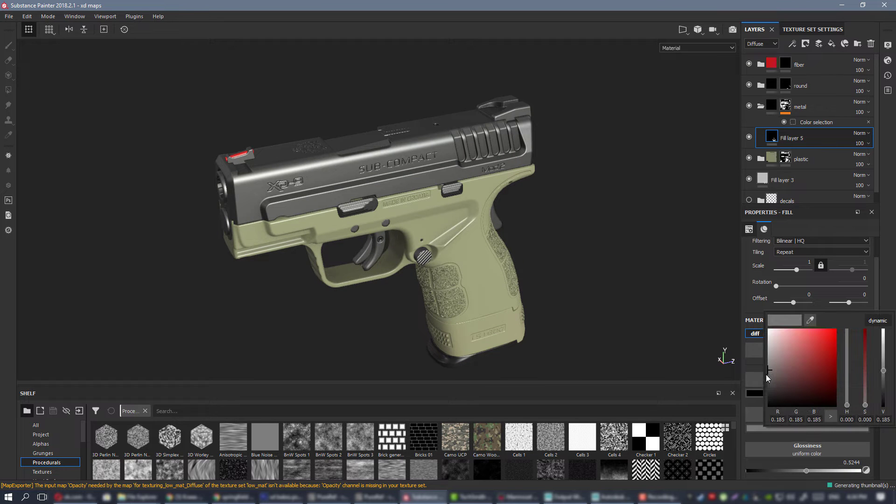
pyautogui.moveTo(769, 374); pyautogui.dragTo(759, 379)
pyautogui.moveTo(385, 232)
pyautogui.keyDown('alt'); pyautogui.mouseDown()
pyautogui.moveTo(343, 200)
pyautogui.moveTo(383, 227)
pyautogui.mouseUp(); pyautogui.keyUp('alt')
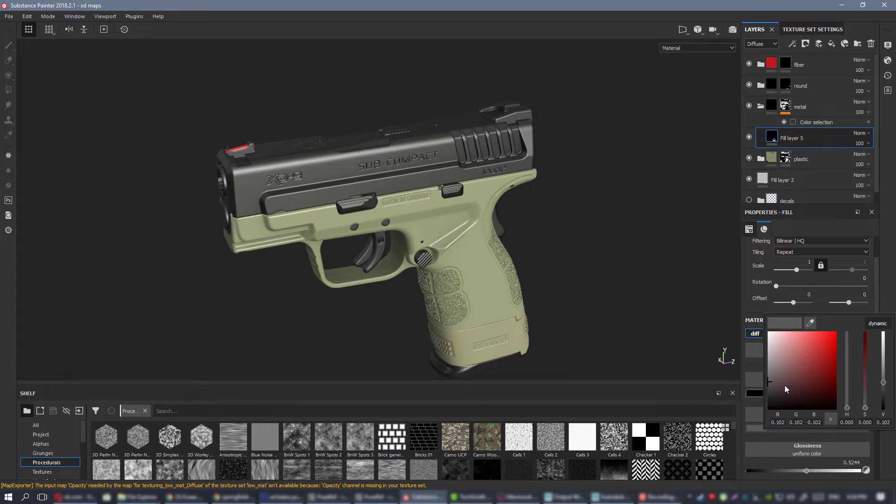
pyautogui.moveTo(770, 388); pyautogui.dragTo(765, 387)
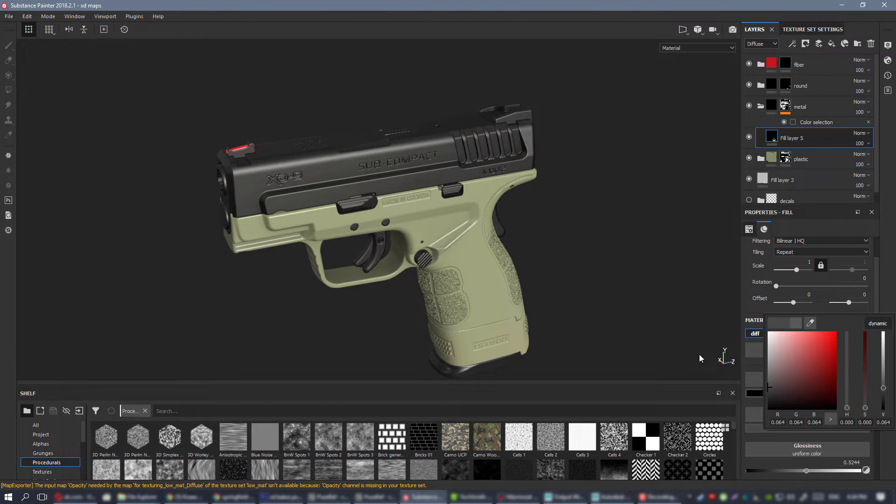
# Check the slide's reflections from several angles and raise Fill layer 5's glossiness to 0.6057.
pyautogui.keyDown('alt'); pyautogui.moveTo(436, 199); pyautogui.dragTo(403, 172); pyautogui.keyUp('alt')
pyautogui.keyDown('alt'); pyautogui.moveTo(402, 172); pyautogui.dragTo(281, 154, button='right'); pyautogui.keyUp('alt')
pyautogui.keyDown('alt'); pyautogui.moveTo(413, 167); pyautogui.dragTo(410, 186); pyautogui.keyUp('alt')
pyautogui.keyDown('alt'); pyautogui.moveTo(410, 186); pyautogui.dragTo(527, 252, button='right'); pyautogui.keyUp('alt')
pyautogui.keyDown('alt'); pyautogui.moveTo(528, 252); pyautogui.dragTo(539, 312); pyautogui.keyUp('alt')
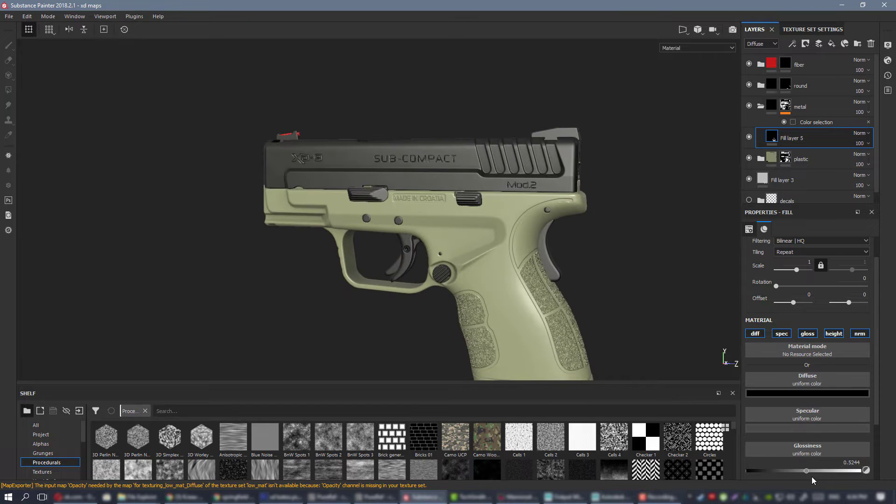
pyautogui.moveTo(808, 469); pyautogui.dragTo(810, 469)
pyautogui.moveTo(588, 219)
pyautogui.keyDown('alt'); pyautogui.mouseDown()
pyautogui.moveTo(550, 227)
pyautogui.moveTo(583, 233)
pyautogui.mouseUp(); pyautogui.keyUp('alt')
pyautogui.click(816, 470)
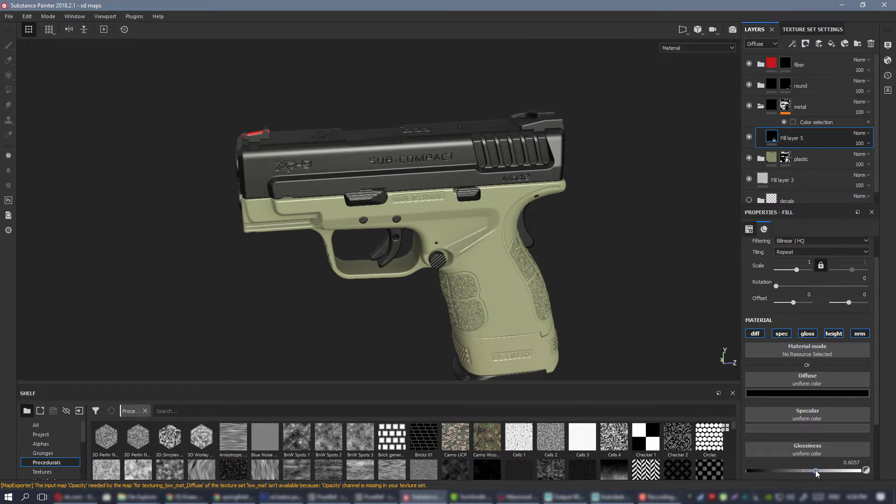
# Limit base color3 and base color2 in the plastic folder to the diffuse channel only.
pyautogui.keyDown('alt'); pyautogui.moveTo(469, 254); pyautogui.dragTo(454, 216); pyautogui.keyUp('alt')
pyautogui.scroll(-3, 455, 217)
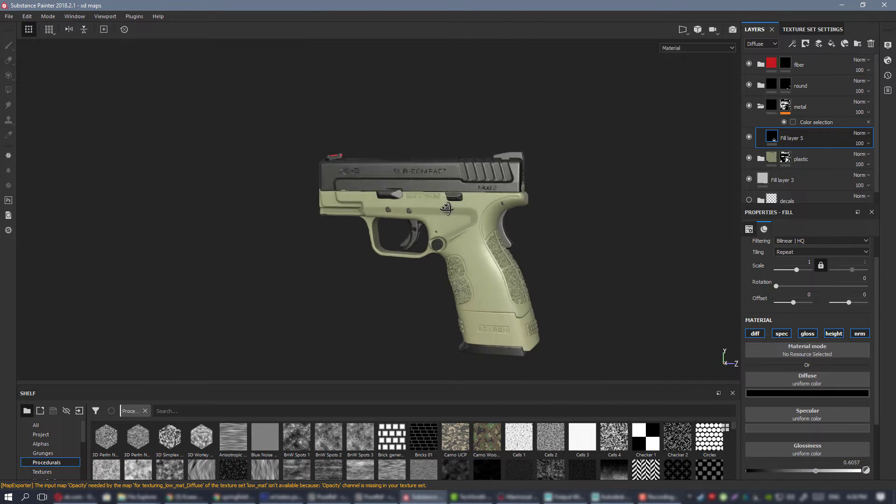
pyautogui.scroll(2, 455, 217)
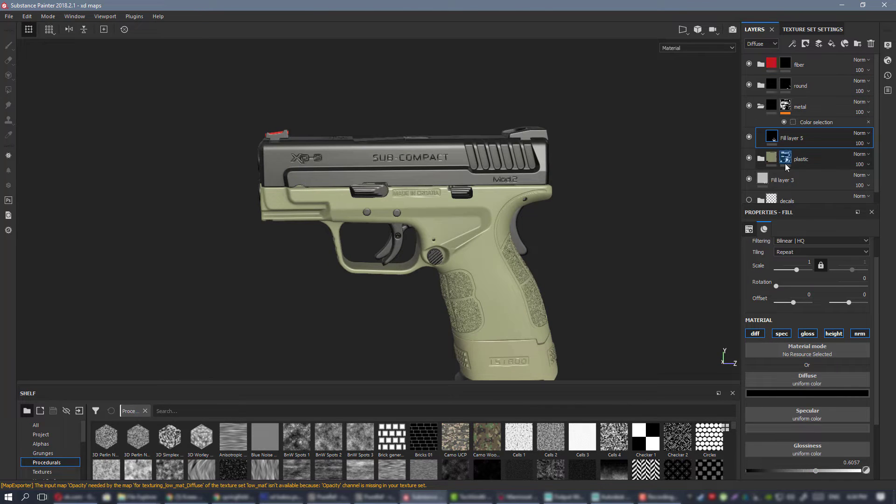
pyautogui.scroll(-3, 801, 154)
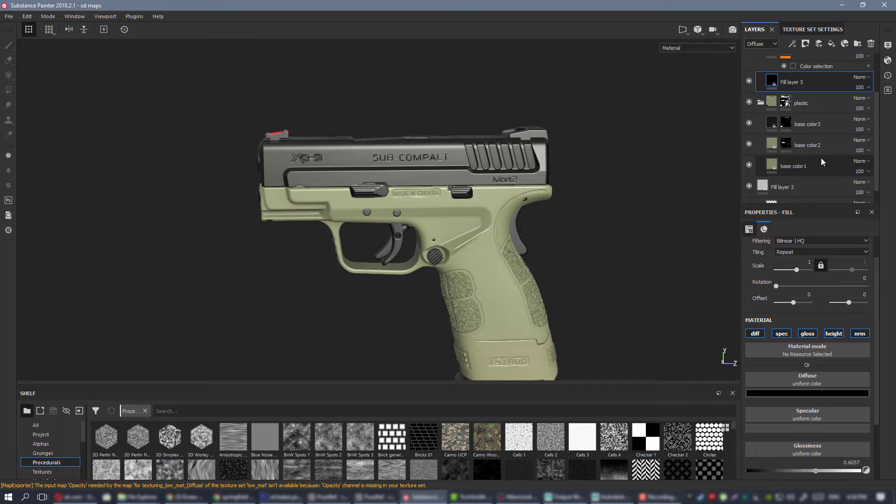
pyautogui.click(772, 124)
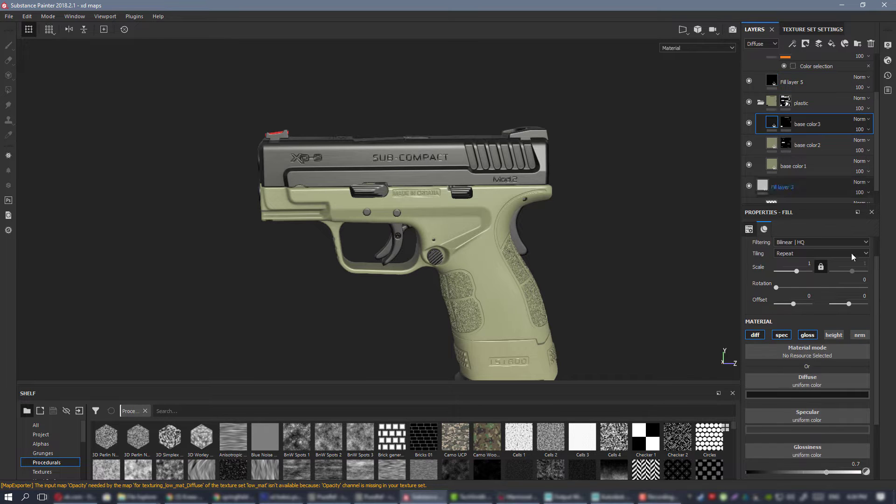
pyautogui.click(806, 337)
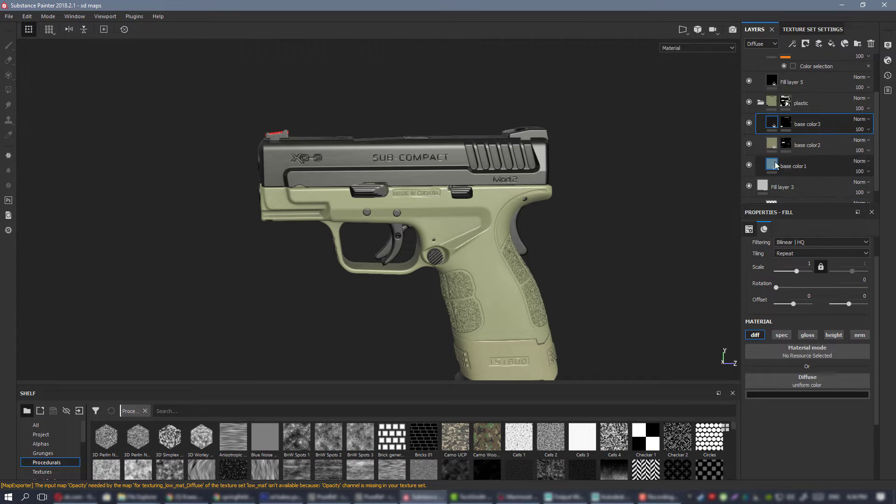
pyautogui.click(793, 145)
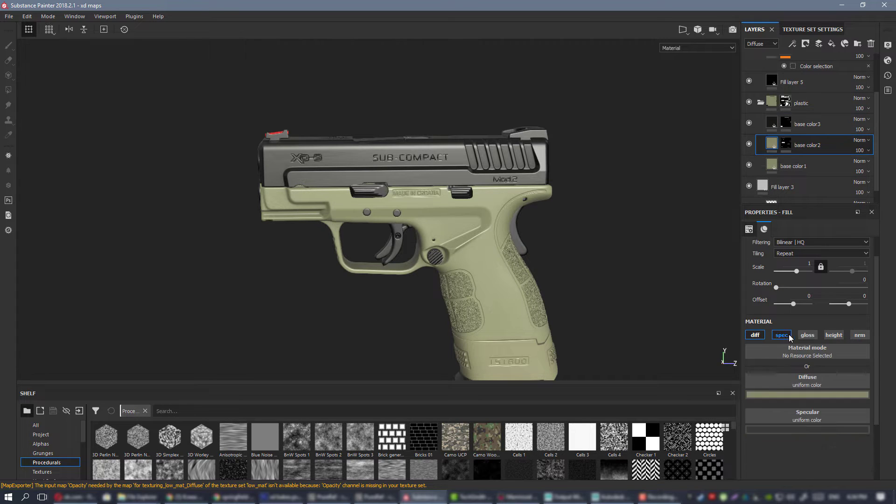
# Lower the glossiness of the plastic folder's base color1 layer to 0.5122.
pyautogui.click(773, 163)
pyautogui.scroll(5, 419, 257)
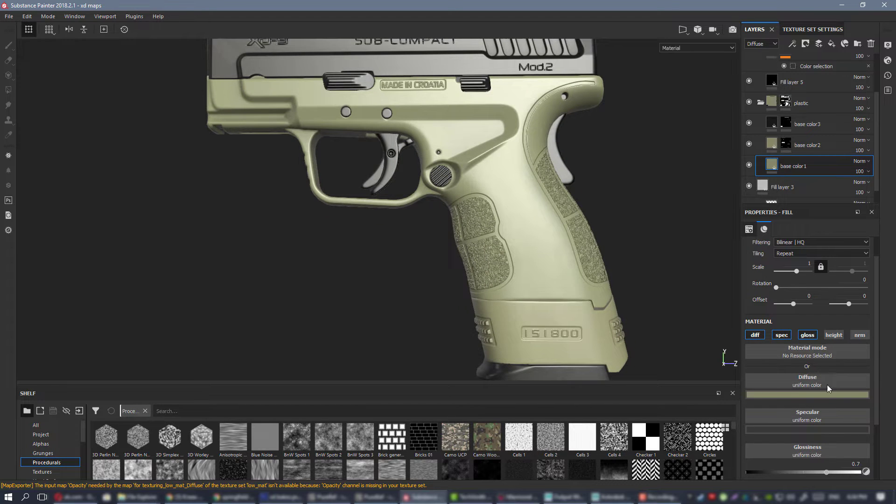
pyautogui.scroll(-2, 835, 403)
pyautogui.moveTo(826, 416); pyautogui.dragTo(805, 416)
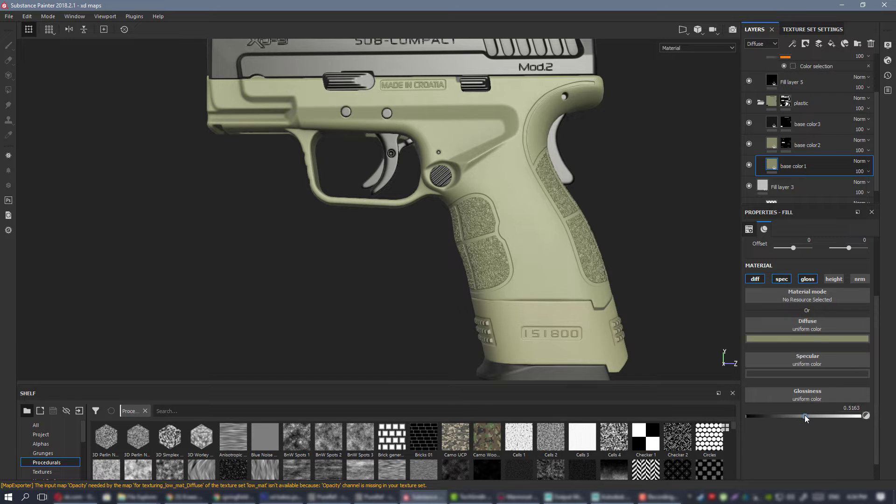
# Examine the plastic frame, grip and black slide for reflections and gloss contrast from several angles and under different lighting.
pyautogui.keyDown('alt'); pyautogui.moveTo(562, 194); pyautogui.dragTo(562, 145, button='right'); pyautogui.keyUp('alt')
pyautogui.keyDown('alt'); pyautogui.moveTo(562, 144); pyautogui.dragTo(607, 210); pyautogui.keyUp('alt')
pyautogui.keyDown('alt'); pyautogui.moveTo(606, 210); pyautogui.dragTo(623, 338, button='right'); pyautogui.keyUp('alt')
pyautogui.keyDown('alt'); pyautogui.moveTo(623, 337); pyautogui.dragTo(427, 140, button='middle'); pyautogui.keyUp('alt')
pyautogui.keyDown('alt'); pyautogui.moveTo(427, 140); pyautogui.dragTo(476, 224, button='right'); pyautogui.keyUp('alt')
pyautogui.keyDown('alt'); pyautogui.moveTo(476, 223); pyautogui.dragTo(520, 248); pyautogui.keyUp('alt')
pyautogui.moveTo(520, 248)
pyautogui.keyDown('shift'); pyautogui.mouseDown(button='right')
pyautogui.moveTo(490, 247)
pyautogui.moveTo(528, 248)
pyautogui.mouseUp(button='right'); pyautogui.keyUp('shift')
pyautogui.keyDown('alt'); pyautogui.moveTo(528, 248); pyautogui.dragTo(364, 233); pyautogui.keyUp('alt')
pyautogui.keyDown('alt'); pyautogui.moveTo(364, 233); pyautogui.dragTo(89, 144, button='right'); pyautogui.keyUp('alt')
pyautogui.keyDown('alt'); pyautogui.moveTo(444, 207); pyautogui.dragTo(462, 292, button='middle'); pyautogui.keyUp('alt')
pyautogui.keyDown('alt'); pyautogui.moveTo(462, 291); pyautogui.dragTo(459, 233); pyautogui.keyUp('alt')
pyautogui.keyDown('alt'); pyautogui.moveTo(460, 233); pyautogui.dragTo(369, 149, button='right'); pyautogui.keyUp('alt')
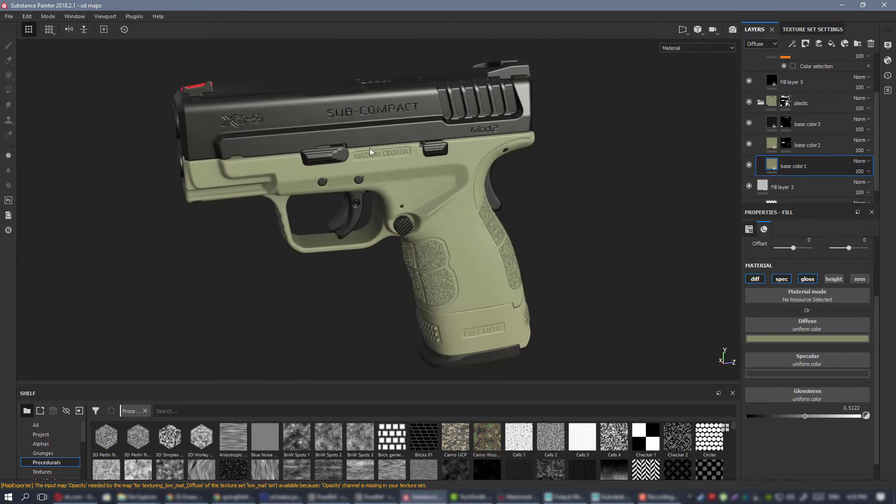
pyautogui.keyDown('alt'); pyautogui.moveTo(369, 149); pyautogui.dragTo(373, 101); pyautogui.keyUp('alt')
pyautogui.keyDown('alt'); pyautogui.moveTo(373, 101); pyautogui.dragTo(416, 149, button='right'); pyautogui.keyUp('alt')
pyautogui.keyDown('alt'); pyautogui.moveTo(337, 141); pyautogui.dragTo(395, 169); pyautogui.keyUp('alt')
pyautogui.keyDown('alt'); pyautogui.moveTo(395, 168); pyautogui.dragTo(253, 141, button='right'); pyautogui.keyUp('alt')
pyautogui.keyDown('alt'); pyautogui.moveTo(253, 141); pyautogui.dragTo(357, 135); pyautogui.keyUp('alt')
pyautogui.keyDown('alt'); pyautogui.moveTo(356, 135); pyautogui.dragTo(327, 161, button='right'); pyautogui.keyUp('alt')
pyautogui.keyDown('alt'); pyautogui.moveTo(326, 161); pyautogui.dragTo(427, 155); pyautogui.keyUp('alt')
pyautogui.scroll(5, 470, 200)
pyautogui.keyDown('alt'); pyautogui.moveTo(427, 155); pyautogui.dragTo(460, 180, button='right'); pyautogui.keyUp('alt')
pyautogui.keyDown('alt'); pyautogui.moveTo(460, 180); pyautogui.dragTo(527, 213); pyautogui.keyUp('alt')
pyautogui.keyDown('alt'); pyautogui.moveTo(441, 204); pyautogui.dragTo(373, 173, button='right'); pyautogui.keyUp('alt')
pyautogui.keyDown('alt'); pyautogui.moveTo(373, 173); pyautogui.dragTo(373, 210); pyautogui.keyUp('alt')
pyautogui.keyDown('alt'); pyautogui.moveTo(527, 280); pyautogui.dragTo(595, 340, button='right'); pyautogui.keyUp('alt')
pyautogui.keyDown('alt'); pyautogui.moveTo(485, 242); pyautogui.dragTo(429, 216, button='middle'); pyautogui.keyUp('alt')
pyautogui.keyDown('alt'); pyautogui.moveTo(429, 216); pyautogui.dragTo(486, 296, button='right'); pyautogui.keyUp('alt')
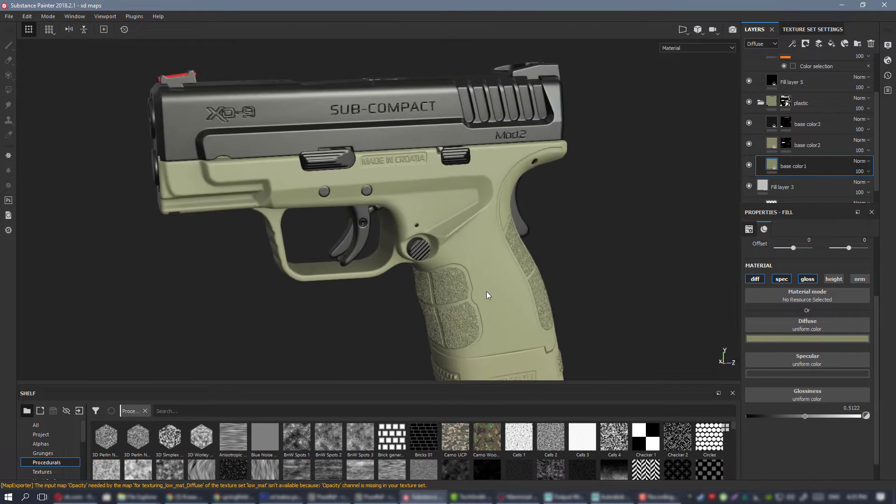
# Inspect the loose magazine and compare its metal body with the metal folder's Fill layer 5 hidden and shown.
pyautogui.keyDown('alt'); pyautogui.moveTo(485, 296); pyautogui.dragTo(383, 226); pyautogui.keyUp('alt')
pyautogui.keyDown('alt'); pyautogui.moveTo(398, 226); pyautogui.dragTo(383, 172); pyautogui.keyUp('alt')
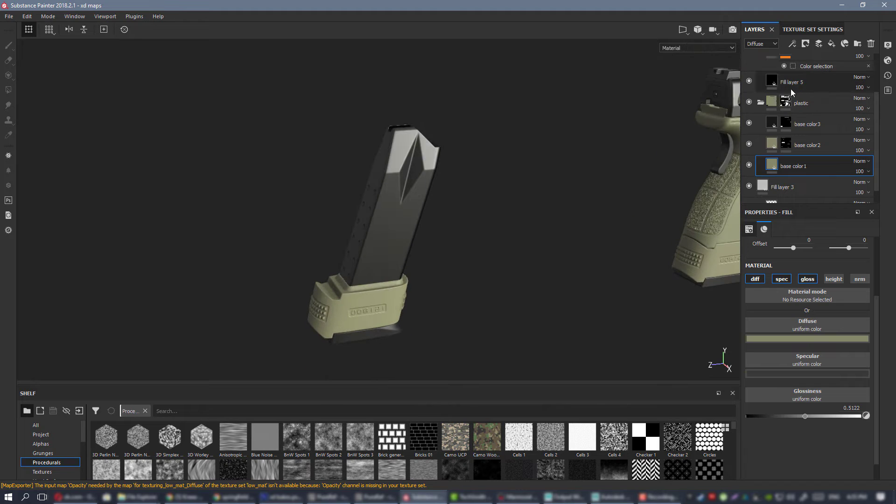
pyautogui.click(761, 102)
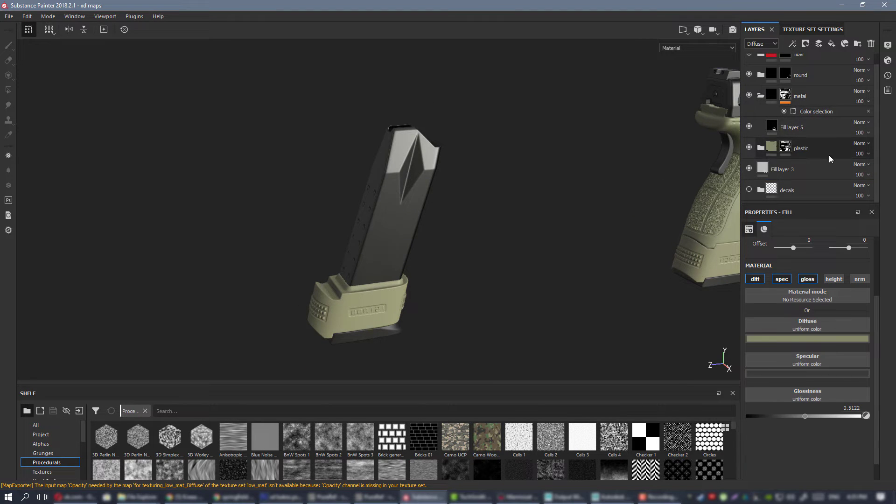
pyautogui.scroll(1, 830, 145)
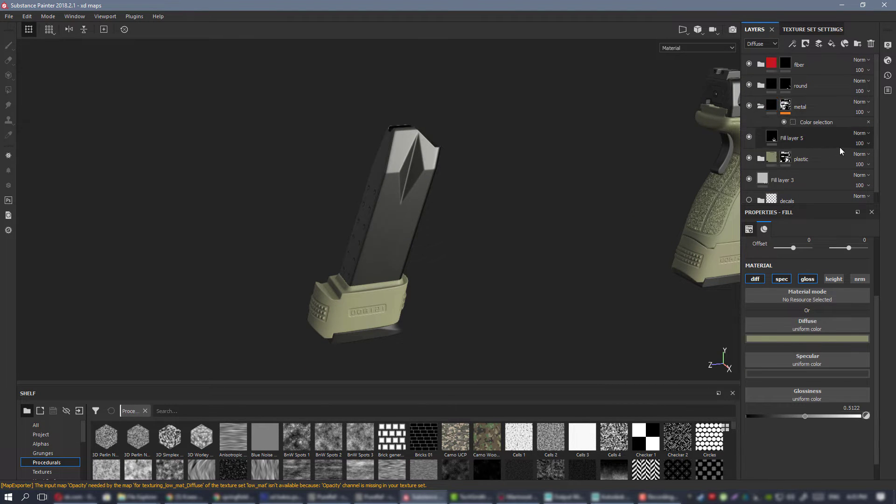
pyautogui.click(749, 137)
pyautogui.click(750, 137)
pyautogui.keyDown('alt'); pyautogui.moveTo(667, 117); pyautogui.dragTo(437, 121, button='middle'); pyautogui.keyUp('alt')
pyautogui.scroll(-1, 436, 122)
pyautogui.keyDown('alt'); pyautogui.moveTo(436, 121); pyautogui.dragTo(446, 139); pyautogui.keyUp('alt')
pyautogui.keyDown('alt'); pyautogui.moveTo(446, 138); pyautogui.dragTo(488, 141, button='middle'); pyautogui.keyUp('alt')
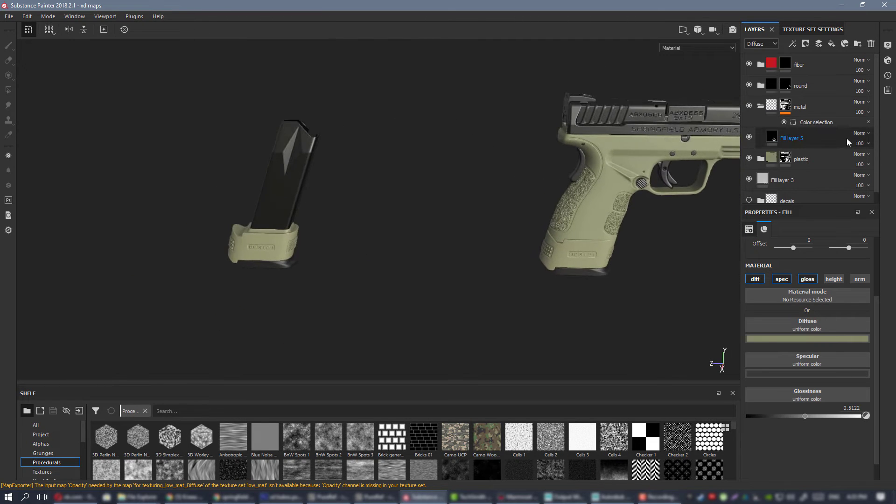
# Rename the metal folder's Fill layer 5 as background.
pyautogui.doubleClick(827, 138)
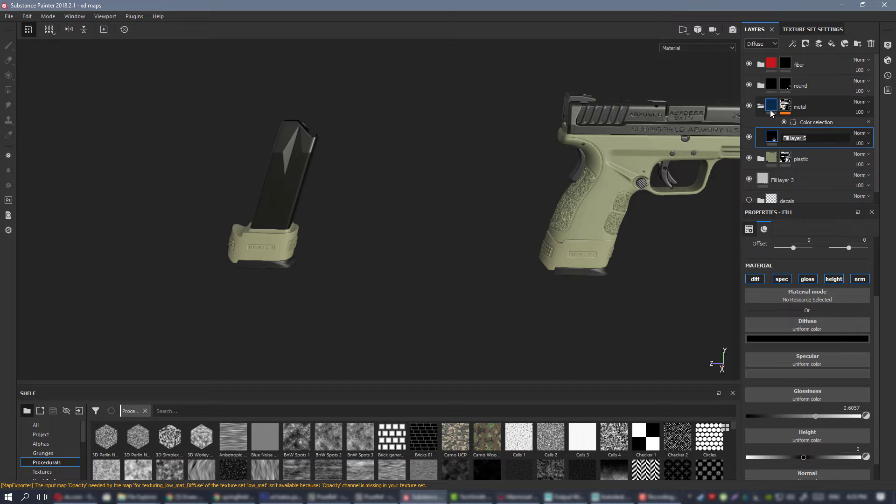
pyautogui.write('background')
pyautogui.press('Return')
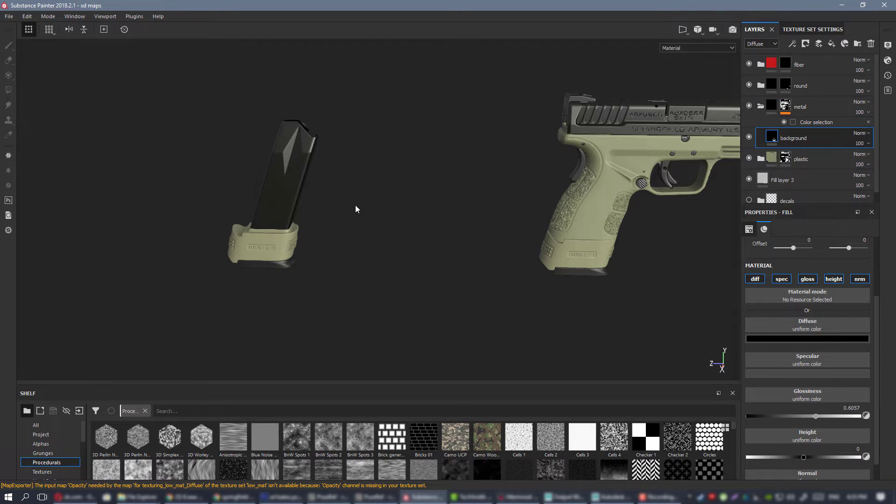
# Create a folder named mag above the background layer in the metal folder and place a new fill layer inside it.
pyautogui.keyDown('alt'); pyautogui.moveTo(293, 152); pyautogui.dragTo(350, 172); pyautogui.keyUp('alt')
pyautogui.keyDown('alt'); pyautogui.moveTo(738, 94); pyautogui.dragTo(712, 114, button='middle'); pyautogui.keyUp('alt')
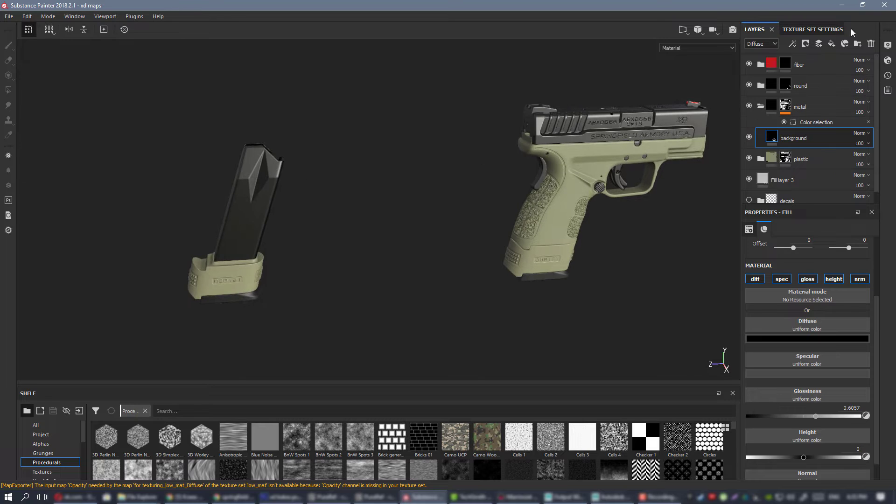
pyautogui.click(857, 44)
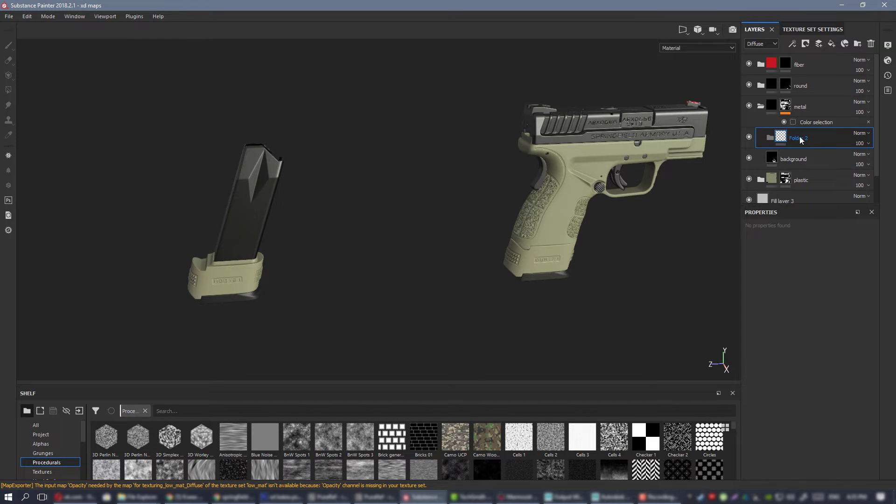
pyautogui.doubleClick(802, 137)
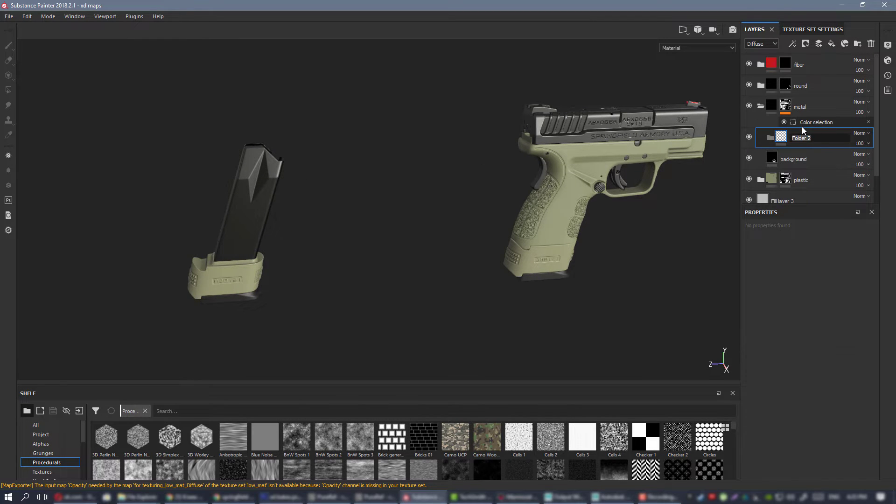
pyautogui.write('mag')
pyautogui.press('Return')
pyautogui.click(831, 43)
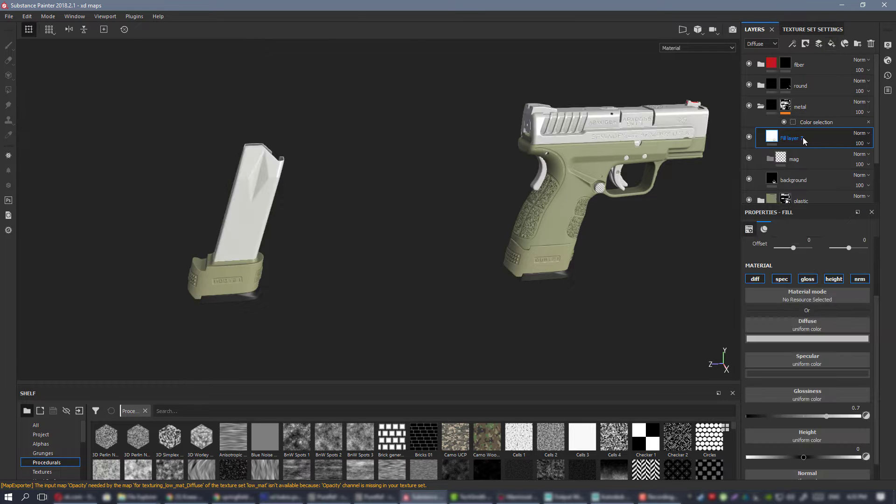
pyautogui.click(808, 135)
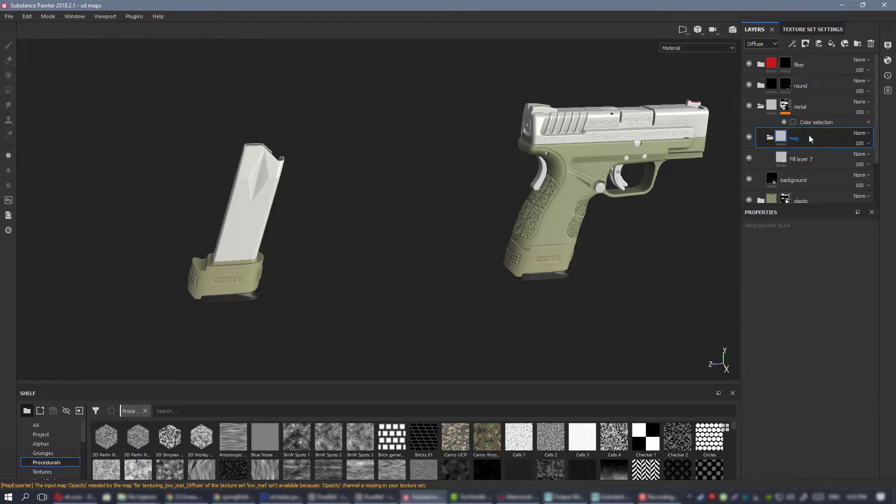
# Add a black mask to the mag folder and reveal the magazine's metal body with a mesh-mode polygon fill.
pyautogui.rightClick(808, 136)
pyautogui.click(821, 149)
pyautogui.keyDown('alt'); pyautogui.moveTo(375, 125); pyautogui.dragTo(509, 112, button='middle'); pyautogui.keyUp('alt')
pyautogui.scroll(2, 509, 112)
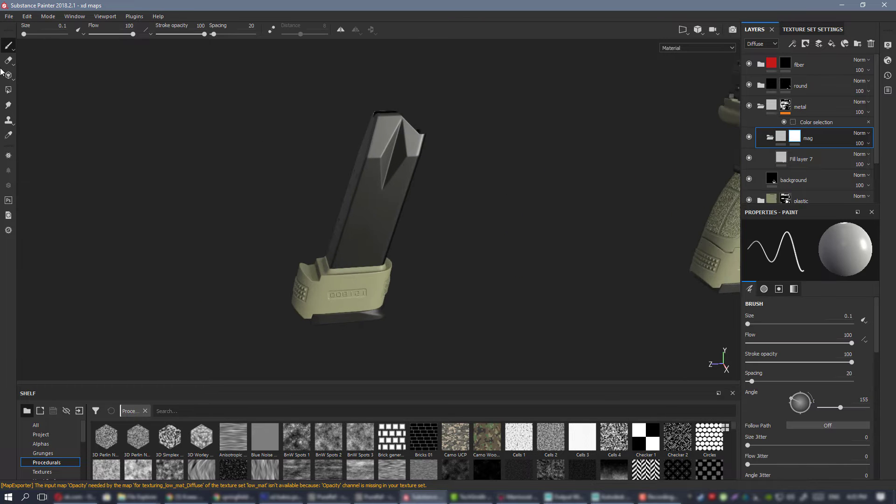
pyautogui.click(8, 90)
pyautogui.click(413, 152)
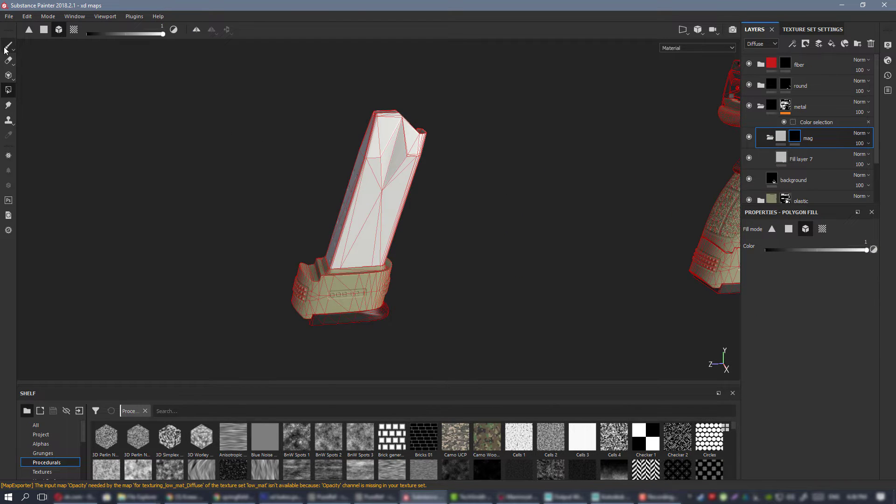
pyautogui.click(5, 49)
pyautogui.moveTo(427, 224)
pyautogui.keyDown('alt'); pyautogui.mouseDown()
pyautogui.moveTo(345, 176)
pyautogui.moveTo(387, 211)
pyautogui.mouseUp(); pyautogui.keyUp('alt')
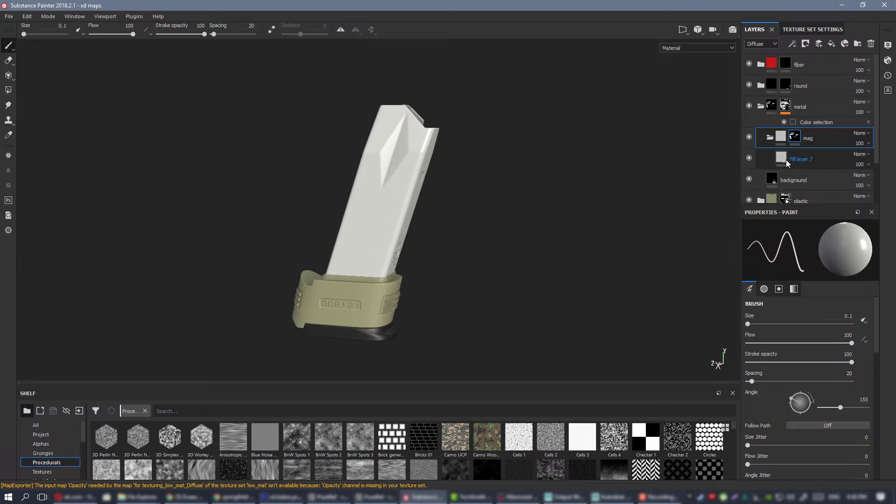
# Set the mag folder's fill layer to a black diffuse color and a neutral gray specular of 0.598.
pyautogui.click(785, 160)
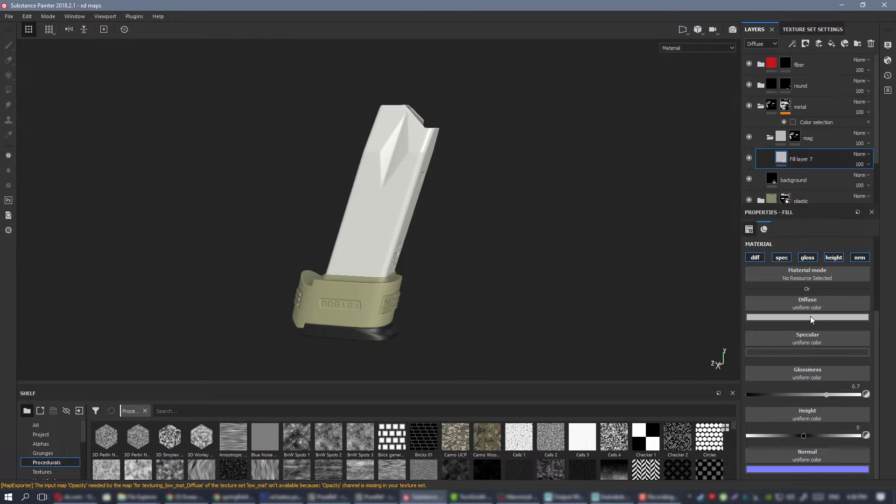
pyautogui.click(810, 317)
pyautogui.click(771, 386)
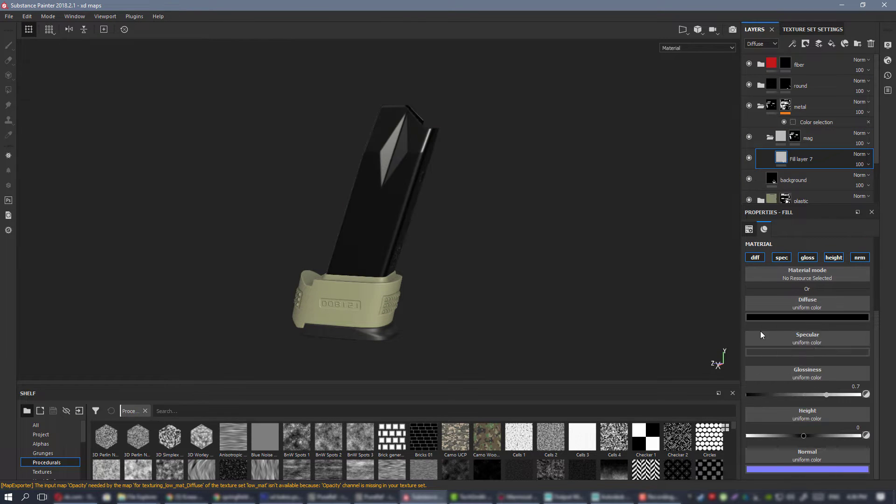
pyautogui.click(817, 351)
pyautogui.moveTo(777, 397); pyautogui.dragTo(748, 386)
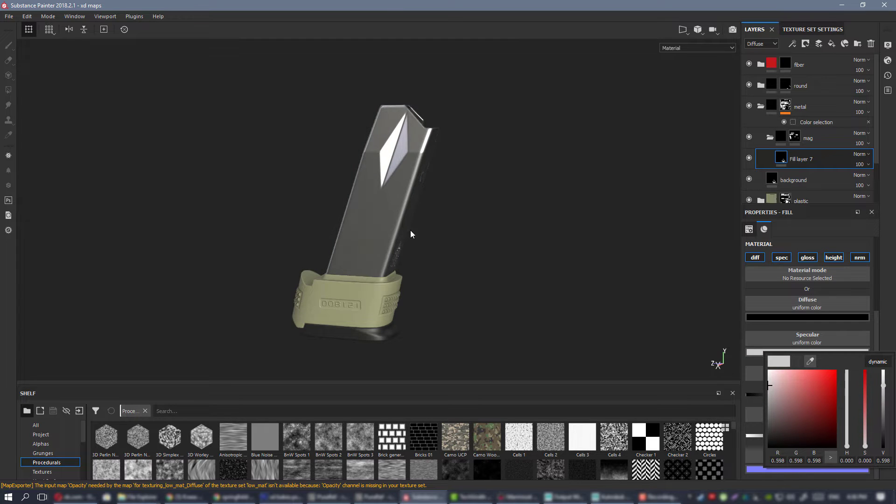
# Turn off the height and normal channels on the magazine's fill layer and raise its glossiness to 0.752.
pyautogui.keyDown('alt'); pyautogui.moveTo(410, 235); pyautogui.dragTo(502, 197); pyautogui.keyUp('alt')
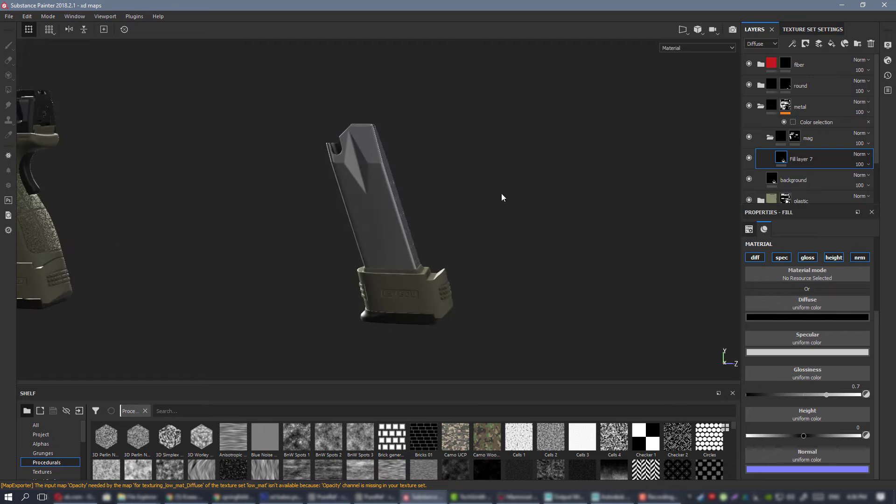
pyautogui.keyDown('shift'); pyautogui.moveTo(502, 198); pyautogui.dragTo(490, 219, button='right'); pyautogui.keyUp('shift')
pyautogui.keyDown('alt'); pyautogui.moveTo(490, 220); pyautogui.dragTo(537, 250); pyautogui.keyUp('alt')
pyautogui.keyDown('shift'); pyautogui.moveTo(536, 249); pyautogui.dragTo(483, 254, button='right'); pyautogui.keyUp('shift')
pyautogui.keyDown('alt'); pyautogui.moveTo(483, 254); pyautogui.dragTo(434, 249); pyautogui.keyUp('alt')
pyautogui.keyDown('alt'); pyautogui.moveTo(434, 249); pyautogui.dragTo(451, 188, button='middle'); pyautogui.keyUp('alt')
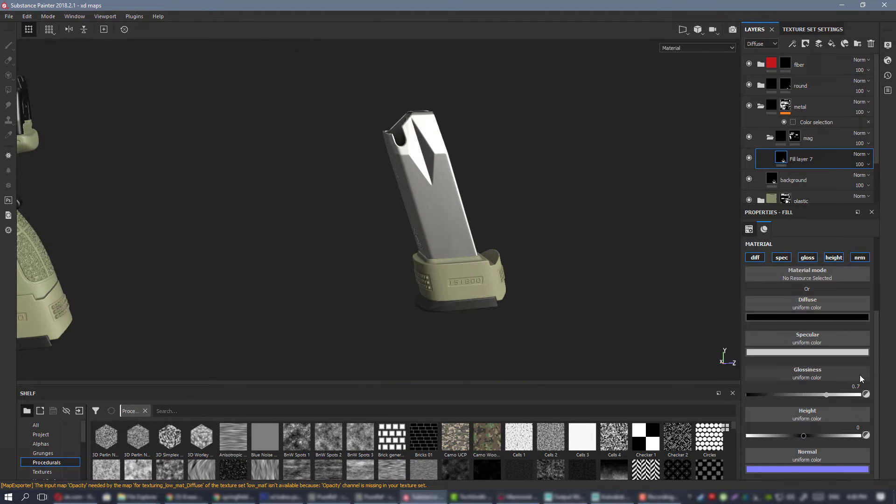
pyautogui.click(858, 258)
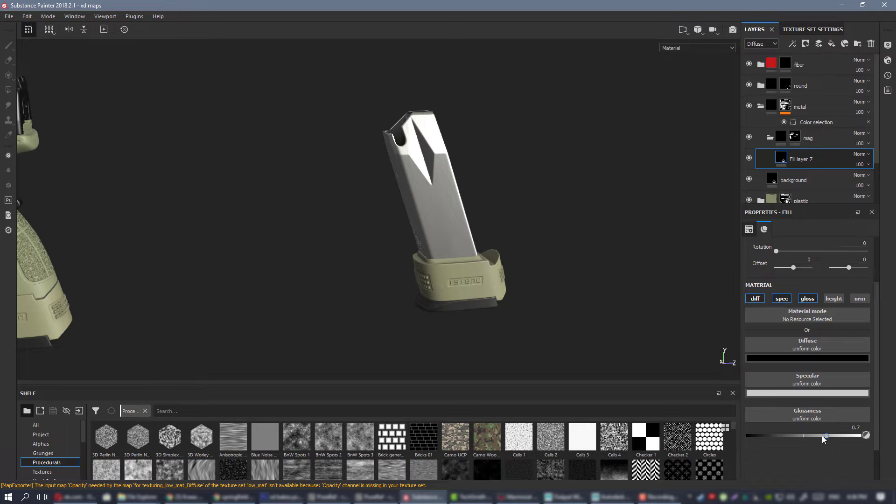
pyautogui.click(833, 435)
# Raise the magazine fill layer's glossiness to 0.813 and check its reflections against the pistol from several angles.
pyautogui.keyDown('alt'); pyautogui.moveTo(582, 300); pyautogui.dragTo(458, 150); pyautogui.keyUp('alt')
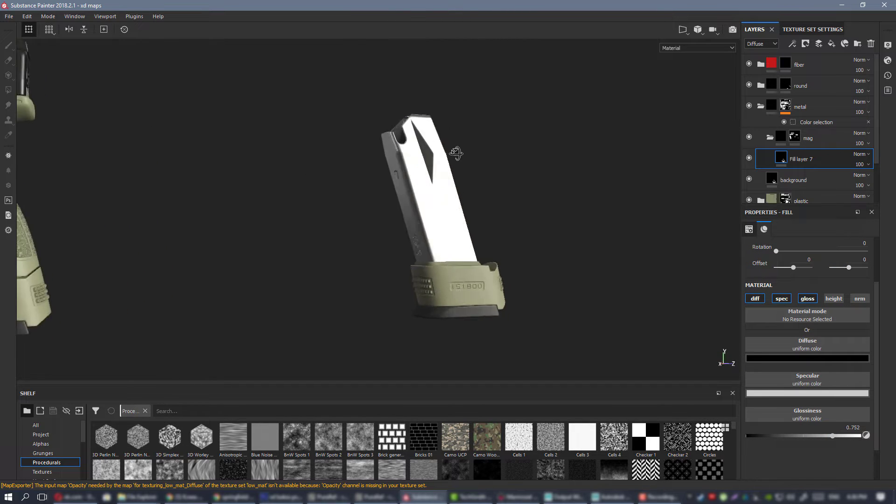
pyautogui.keyDown('alt'); pyautogui.moveTo(457, 150); pyautogui.dragTo(455, 203, button='right'); pyautogui.keyUp('alt')
pyautogui.keyDown('alt'); pyautogui.moveTo(455, 203); pyautogui.dragTo(498, 209); pyautogui.keyUp('alt')
pyautogui.keyDown('alt'); pyautogui.moveTo(498, 210); pyautogui.dragTo(496, 222, button='right'); pyautogui.keyUp('alt')
pyautogui.keyDown('alt'); pyautogui.moveTo(496, 222); pyautogui.dragTo(468, 232); pyautogui.keyUp('alt')
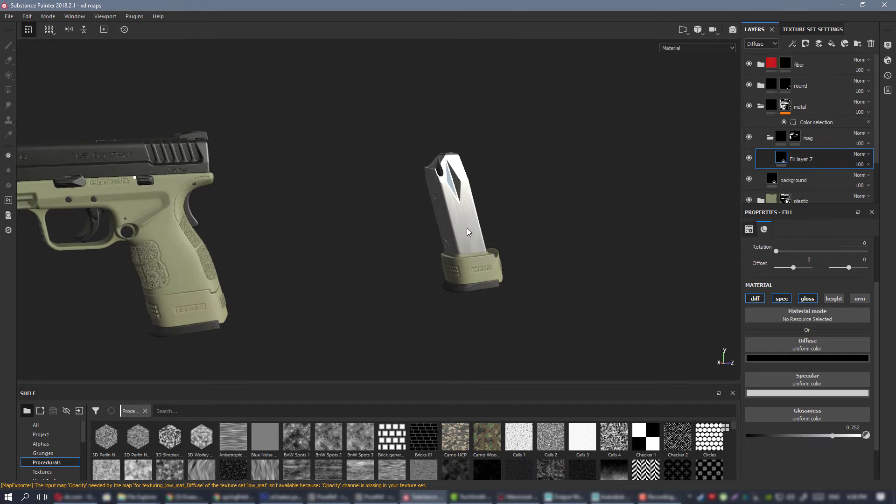
pyautogui.keyDown('alt'); pyautogui.moveTo(468, 232); pyautogui.dragTo(887, 443, button='right'); pyautogui.keyUp('alt')
pyautogui.moveTo(833, 436); pyautogui.dragTo(839, 436)
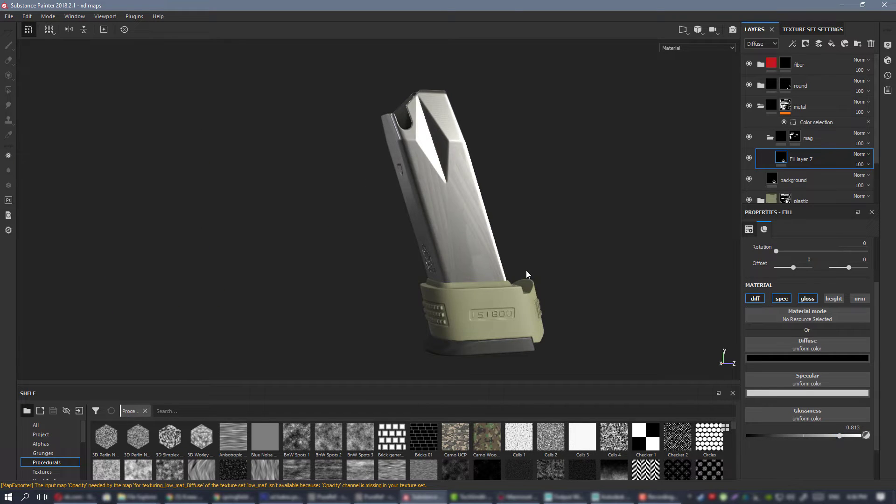
pyautogui.keyDown('alt'); pyautogui.moveTo(526, 274); pyautogui.dragTo(428, 206); pyautogui.keyUp('alt')
pyautogui.keyDown('alt'); pyautogui.moveTo(428, 206); pyautogui.dragTo(505, 244, button='right'); pyautogui.keyUp('alt')
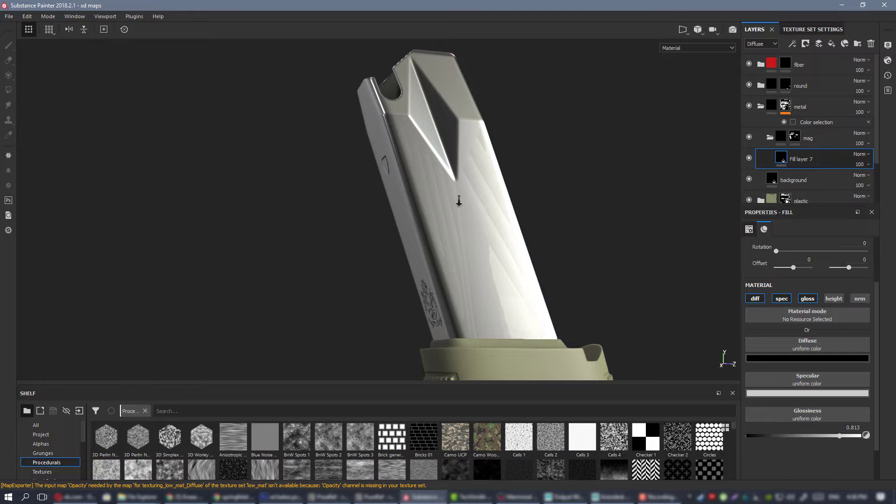
pyautogui.keyDown('alt'); pyautogui.moveTo(459, 201); pyautogui.dragTo(368, 202, button='right'); pyautogui.keyUp('alt')
pyautogui.keyDown('alt'); pyautogui.moveTo(368, 202); pyautogui.dragTo(556, 218); pyautogui.keyUp('alt')
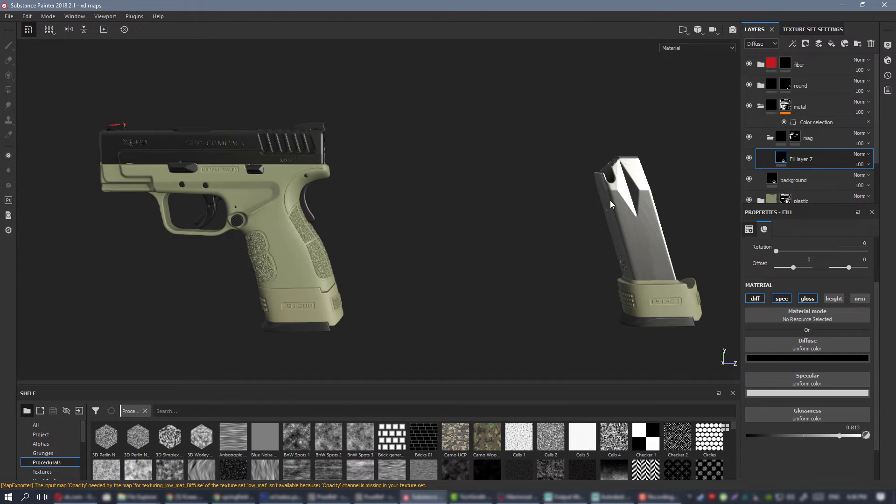
# Collapse the mag folder, create a folder named "slide" above it inside the metal folder, and add a fill layer to it.
pyautogui.click(776, 132)
pyautogui.click(770, 137)
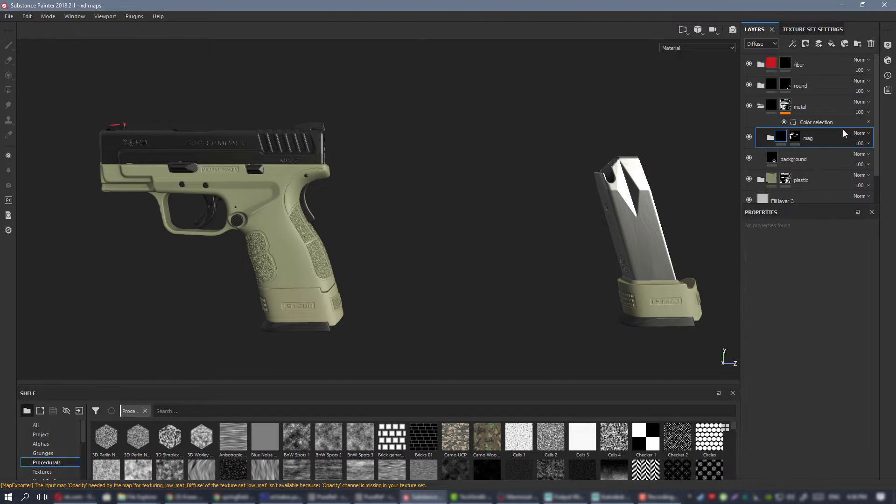
pyautogui.click(857, 43)
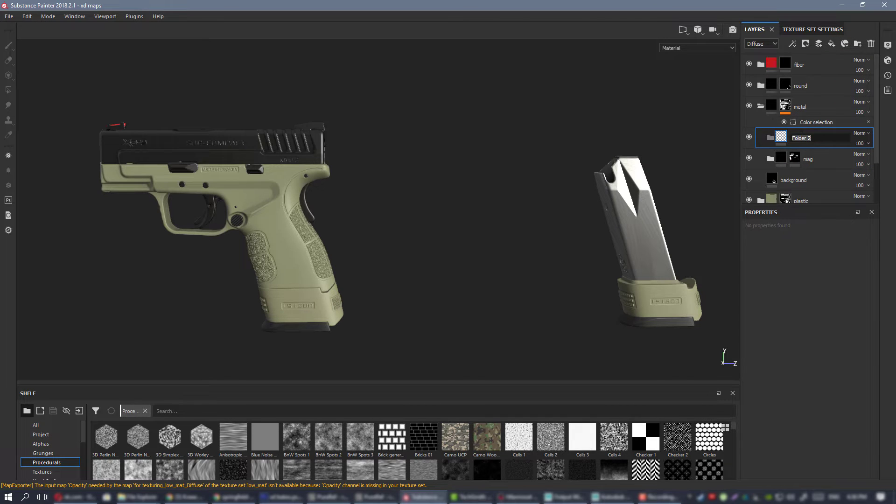
pyautogui.write('slide')
pyautogui.press('Return')
pyautogui.rightClick(801, 131)
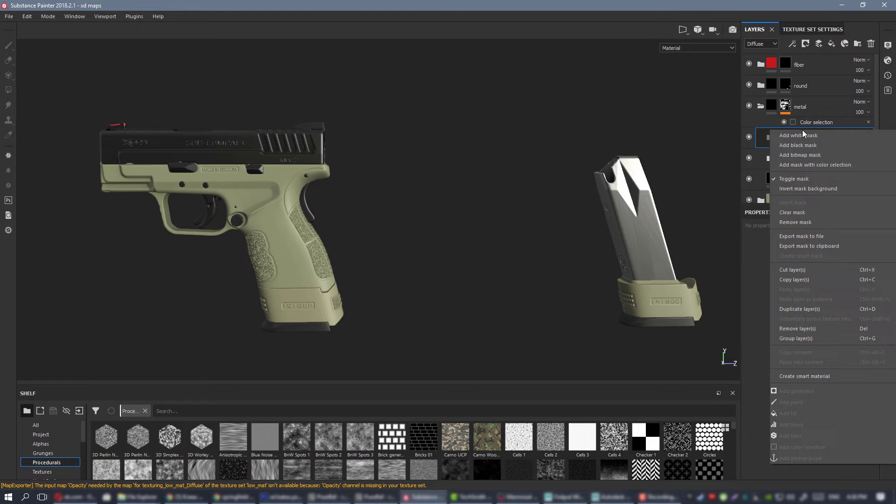
pyautogui.click(829, 45)
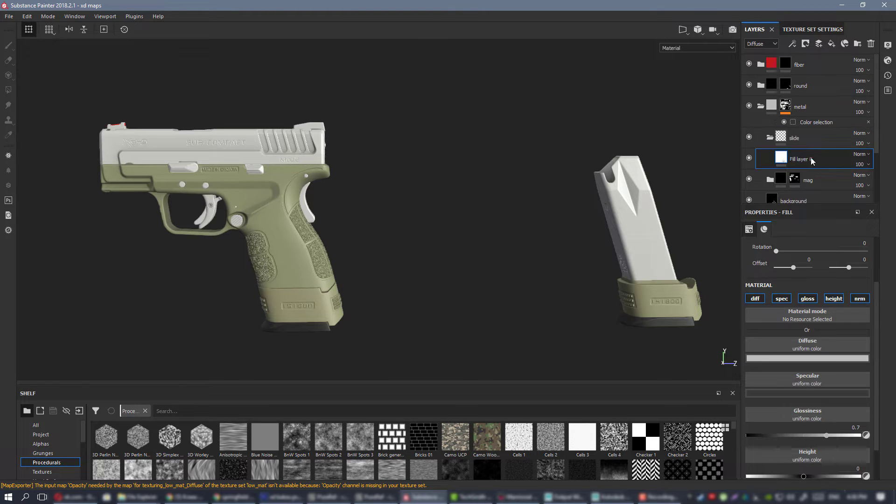
# Add a black mask to the slide folder and reveal the pistol's slide with a mesh-mode polygon fill.
pyautogui.click(808, 136)
pyautogui.rightClick(808, 137)
pyautogui.click(827, 151)
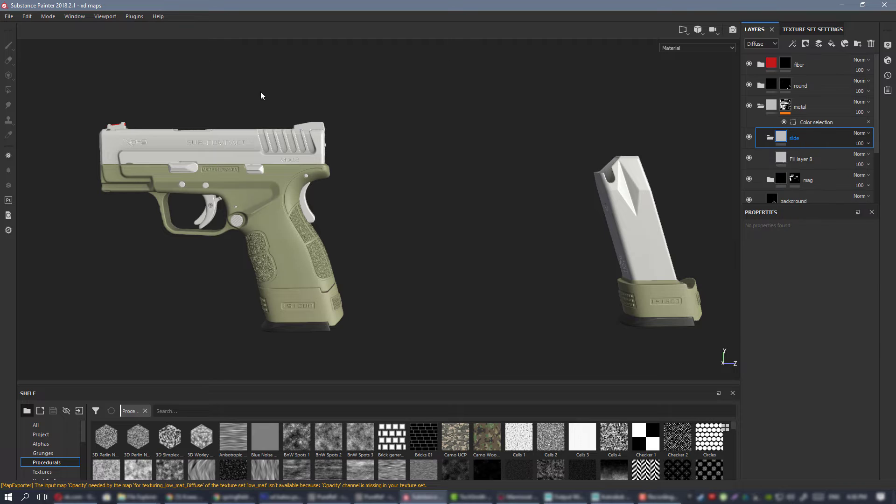
pyautogui.click(8, 90)
pyautogui.click(233, 150)
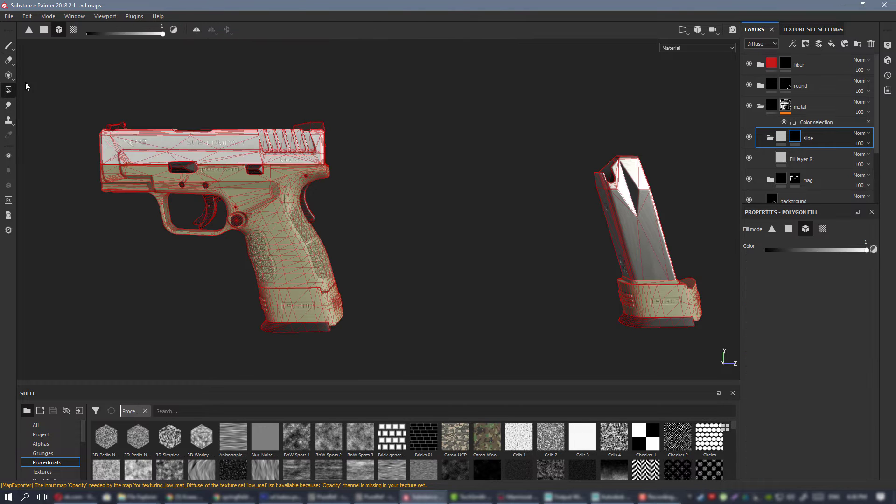
pyautogui.click(8, 45)
pyautogui.scroll(5, 477, 176)
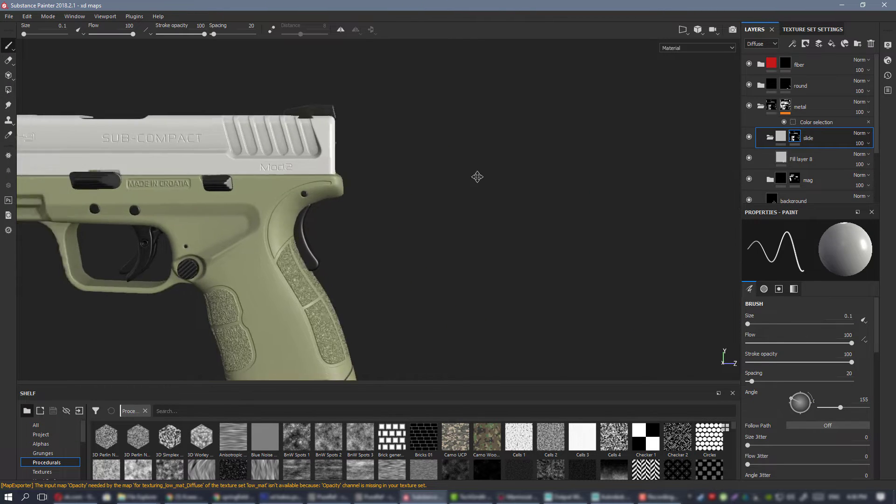
pyautogui.scroll(-5, 477, 177)
pyautogui.keyDown('alt'); pyautogui.moveTo(477, 182); pyautogui.dragTo(418, 183); pyautogui.keyUp('alt')
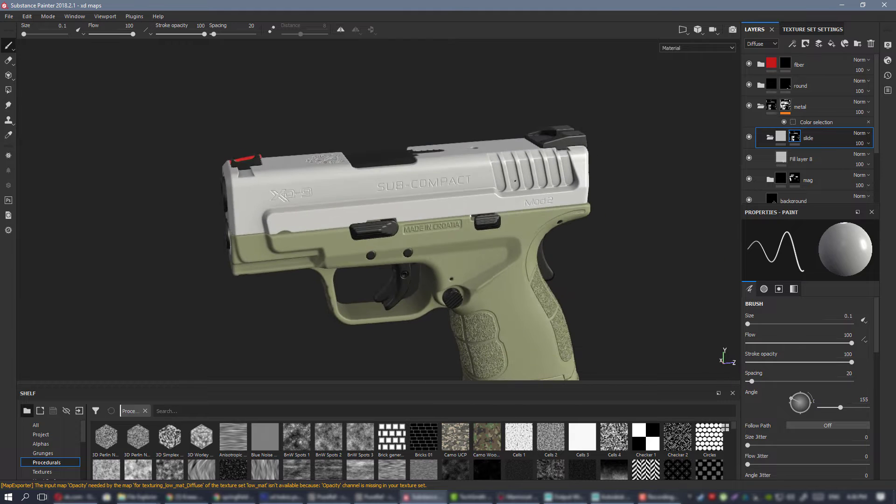
# Turn off the normal, height, glossiness and specular channels on the slide folder's fill layer.
pyautogui.click(829, 160)
pyautogui.keyDown('alt'); pyautogui.moveTo(486, 200); pyautogui.dragTo(525, 217); pyautogui.keyUp('alt')
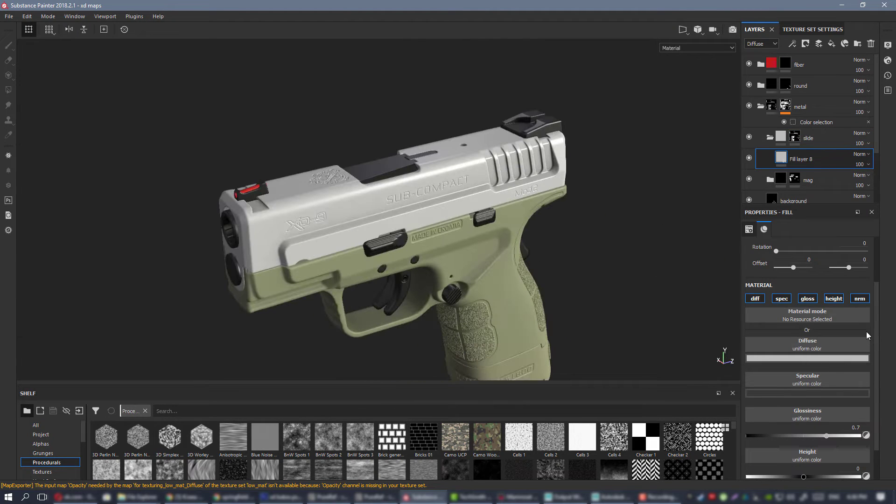
pyautogui.click(859, 298)
pyautogui.click(833, 298)
pyautogui.click(808, 299)
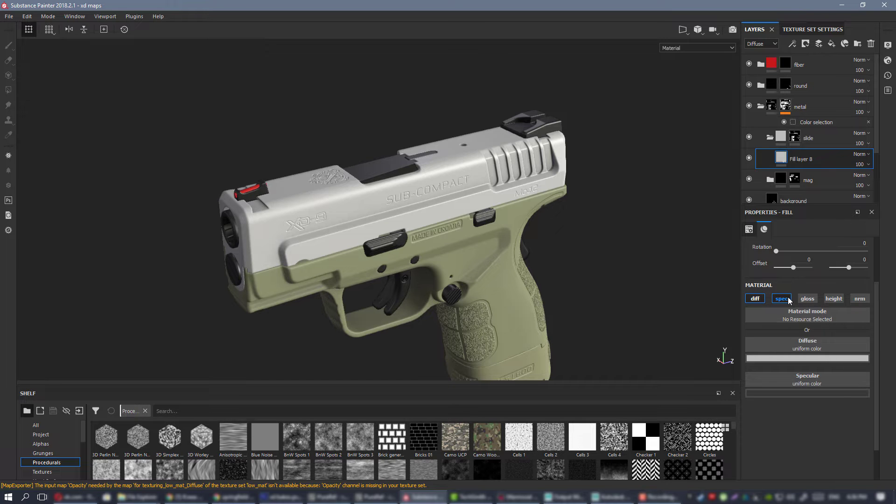
pyautogui.click(782, 299)
# Set the diffuse color of the slide folder's fill layer to black.
pyautogui.keyDown('alt'); pyautogui.moveTo(576, 234); pyautogui.dragTo(456, 174); pyautogui.keyUp('alt')
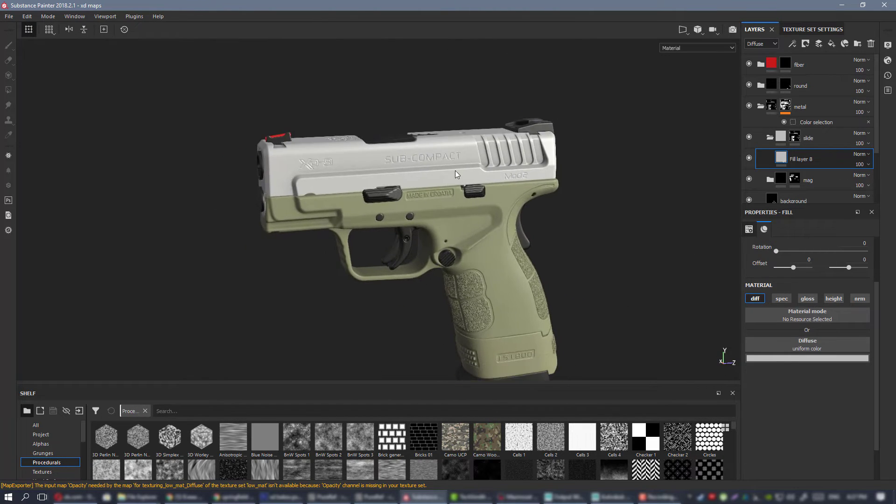
pyautogui.click(817, 359)
pyautogui.moveTo(776, 418); pyautogui.dragTo(735, 464)
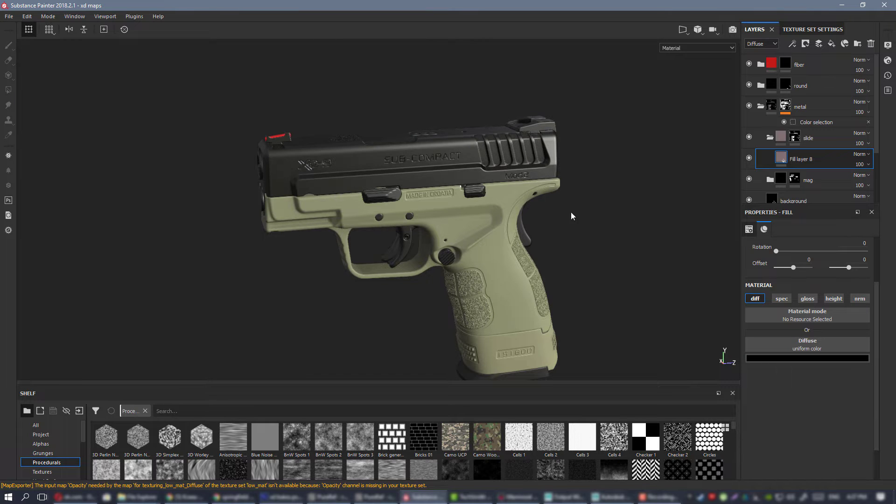
pyautogui.keyDown('alt'); pyautogui.moveTo(572, 216); pyautogui.dragTo(549, 200); pyautogui.keyUp('alt')
pyautogui.keyDown('alt'); pyautogui.moveTo(597, 161); pyautogui.dragTo(672, 161); pyautogui.keyUp('alt')
# Collapse the slide folder and rename it "slide and barrel and rear sight".
pyautogui.click(762, 138)
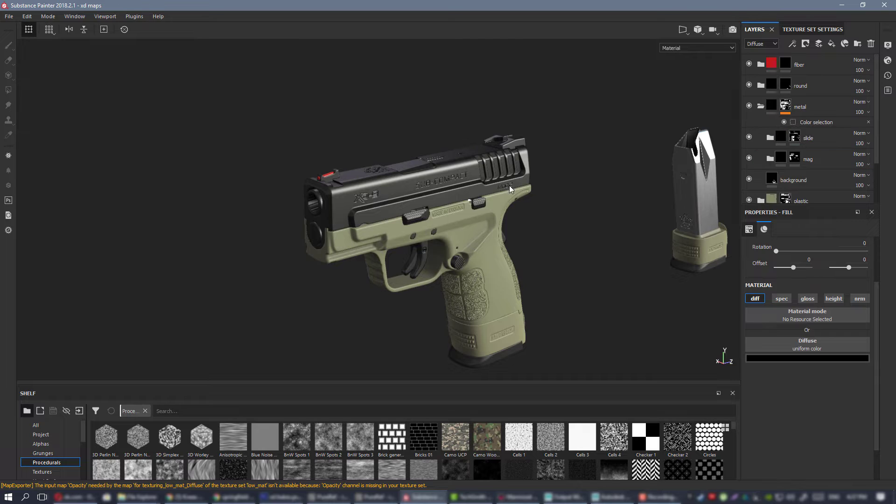
pyautogui.keyDown('alt'); pyautogui.moveTo(509, 185); pyautogui.dragTo(423, 189); pyautogui.keyUp('alt')
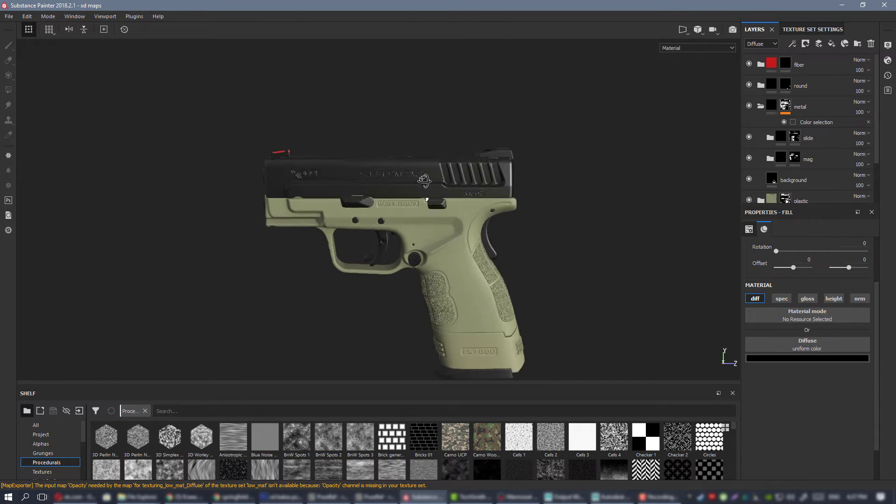
pyautogui.press('End')
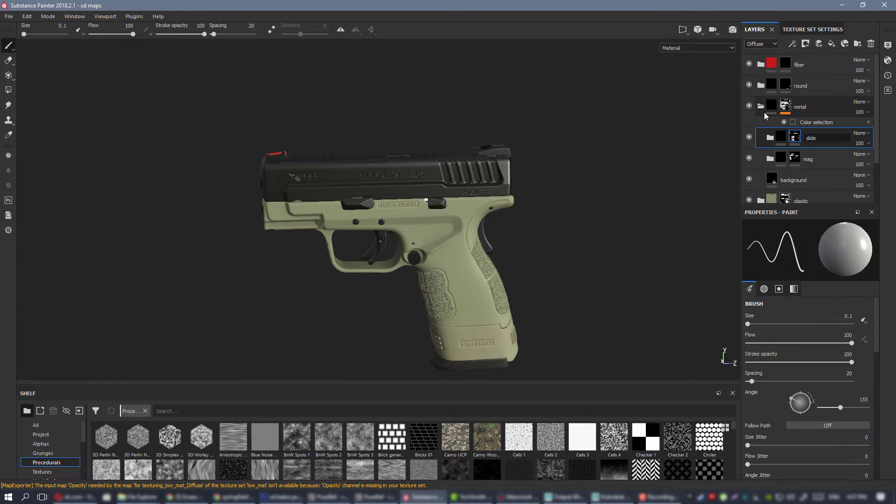
pyautogui.write('and barrel')
pyautogui.press('Return')
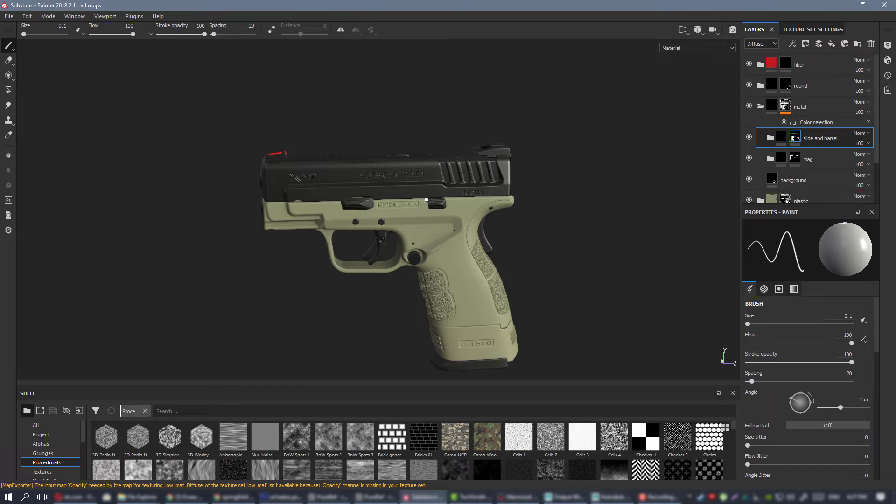
pyautogui.keyDown('alt'); pyautogui.moveTo(426, 199); pyautogui.dragTo(490, 180); pyautogui.keyUp('alt')
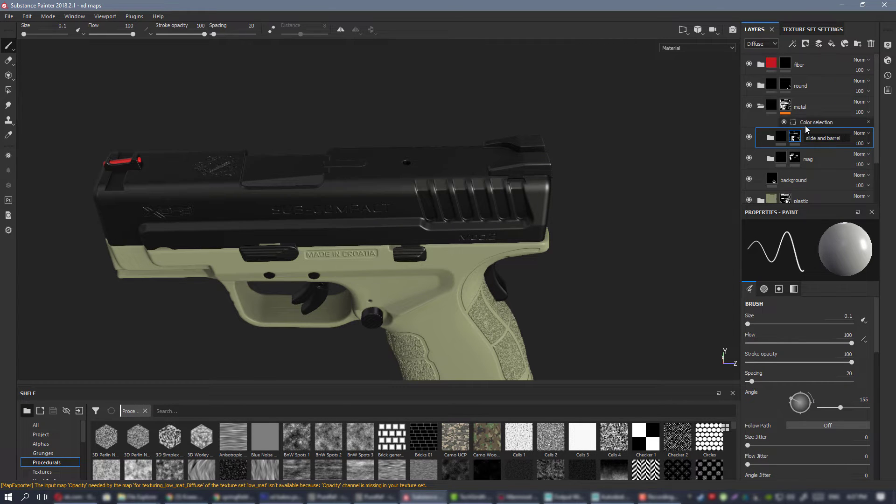
pyautogui.write('and rear sight')
pyautogui.press('Return')
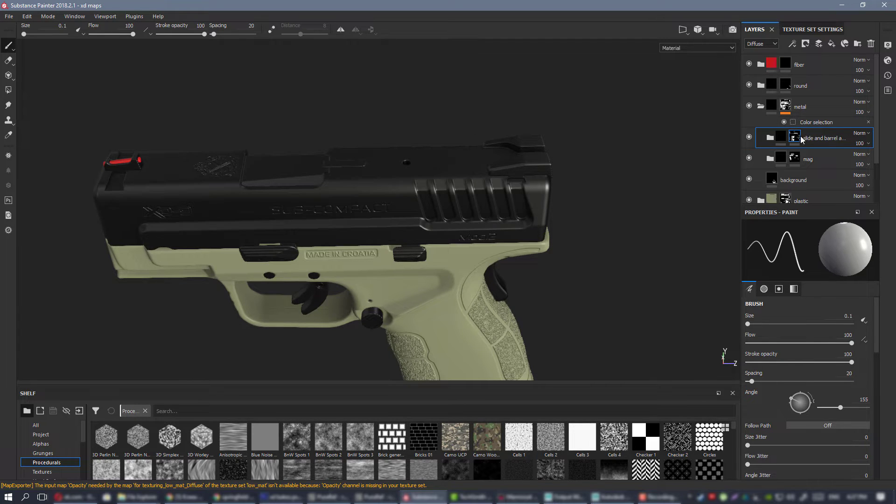
# Extend the slide folder's mask to the rear sight and barrel with a mesh-mode polygon fill, and return to the material view.
pyautogui.keyDown('alt'); pyautogui.click(790, 136); pyautogui.keyUp('alt')
pyautogui.click(8, 91)
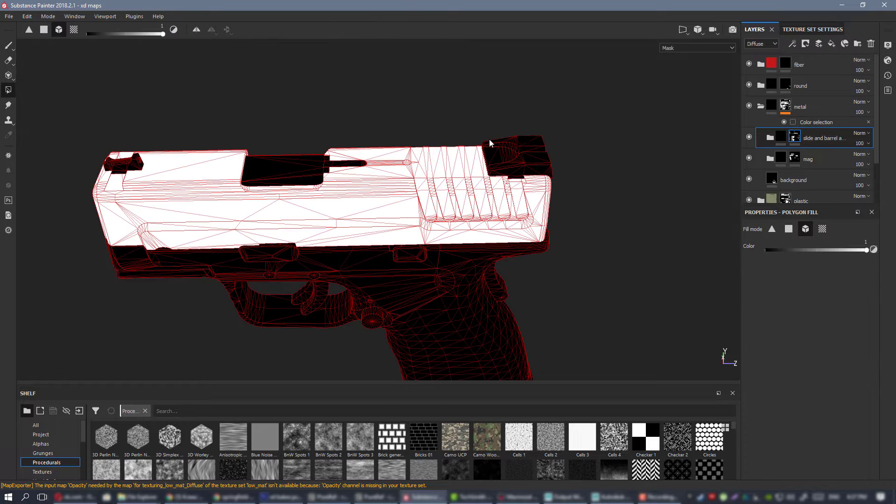
pyautogui.click(515, 151)
pyautogui.click(246, 169)
pyautogui.click(6, 45)
pyautogui.keyDown('alt'); pyautogui.moveTo(273, 172); pyautogui.dragTo(322, 140); pyautogui.keyUp('alt')
pyautogui.keyDown('alt'); pyautogui.moveTo(437, 224); pyautogui.dragTo(481, 188, button='middle'); pyautogui.keyUp('alt')
pyautogui.press('m')
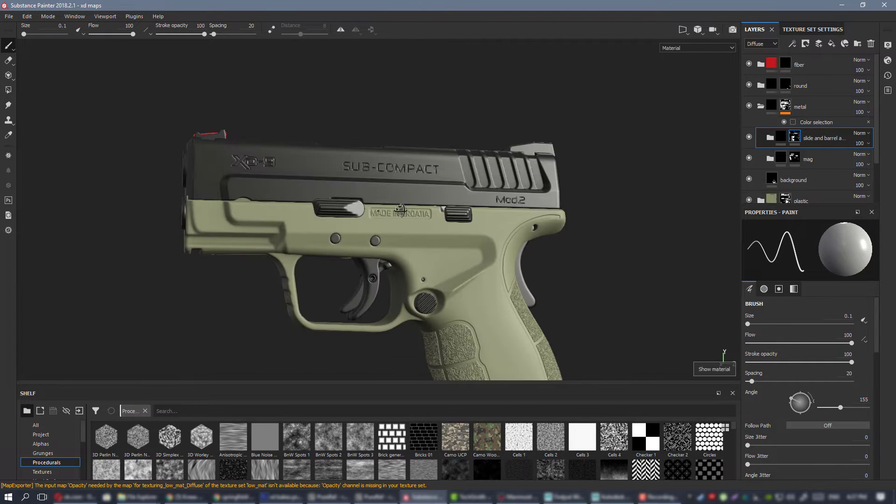
# Examine the black metal on the slide, barrel, sights and small controls from both sides of the pistol under changing lighting.
pyautogui.keyDown('alt'); pyautogui.moveTo(400, 209); pyautogui.dragTo(545, 201); pyautogui.keyUp('alt')
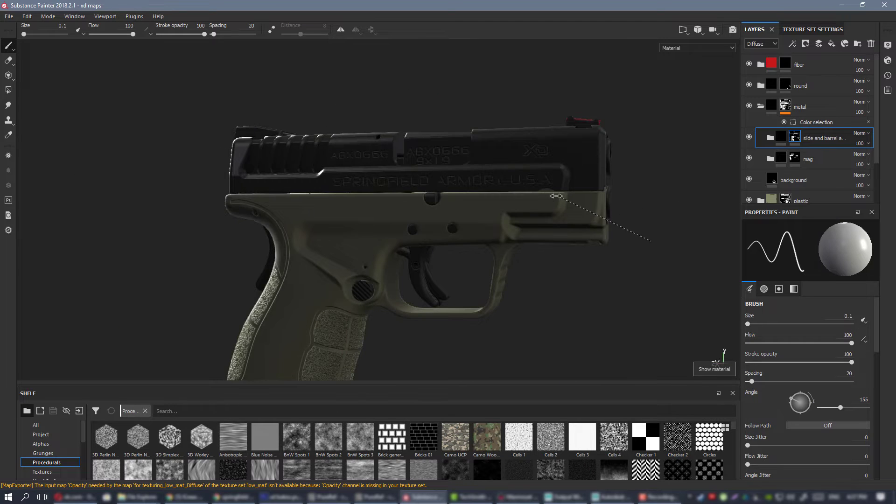
pyautogui.keyDown('shift'); pyautogui.moveTo(556, 195); pyautogui.dragTo(499, 194, button='right'); pyautogui.keyUp('shift')
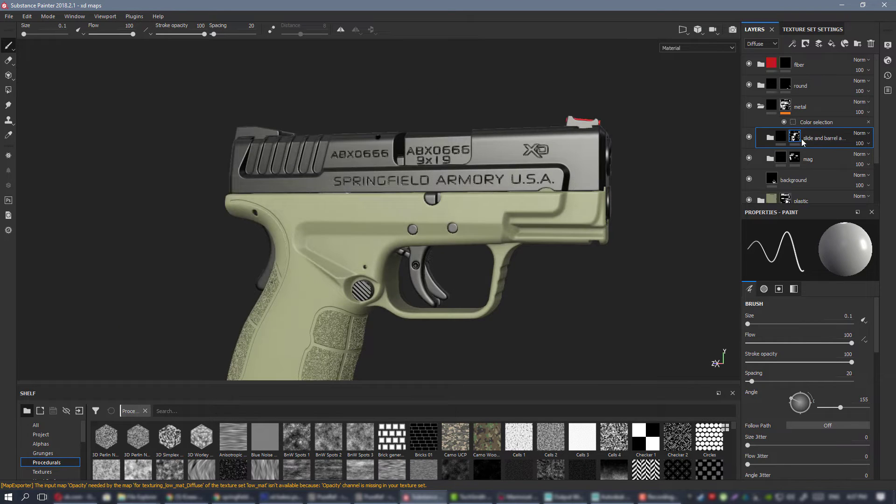
pyautogui.keyDown('alt'); pyautogui.moveTo(243, 74); pyautogui.dragTo(164, 65, button='right'); pyautogui.keyUp('alt')
pyautogui.keyDown('alt'); pyautogui.moveTo(634, 112); pyautogui.dragTo(368, 163); pyautogui.keyUp('alt')
pyautogui.keyDown('shift'); pyautogui.moveTo(369, 163); pyautogui.dragTo(498, 194, button='right'); pyautogui.keyUp('shift')
pyautogui.keyDown('alt'); pyautogui.moveTo(498, 194); pyautogui.dragTo(506, 198); pyautogui.keyUp('alt')
pyautogui.keyDown('alt'); pyautogui.moveTo(506, 198); pyautogui.dragTo(511, 161, button='right'); pyautogui.keyUp('alt')
pyautogui.moveTo(677, 166)
pyautogui.keyDown('alt'); pyautogui.mouseDown(button='middle')
pyautogui.moveTo(516, 191)
pyautogui.moveTo(600, 161)
pyautogui.moveTo(685, 164)
pyautogui.mouseUp(button='middle'); pyautogui.keyUp('alt')
pyautogui.keyDown('alt'); pyautogui.moveTo(541, 280); pyautogui.dragTo(544, 341, button='right'); pyautogui.keyUp('alt')
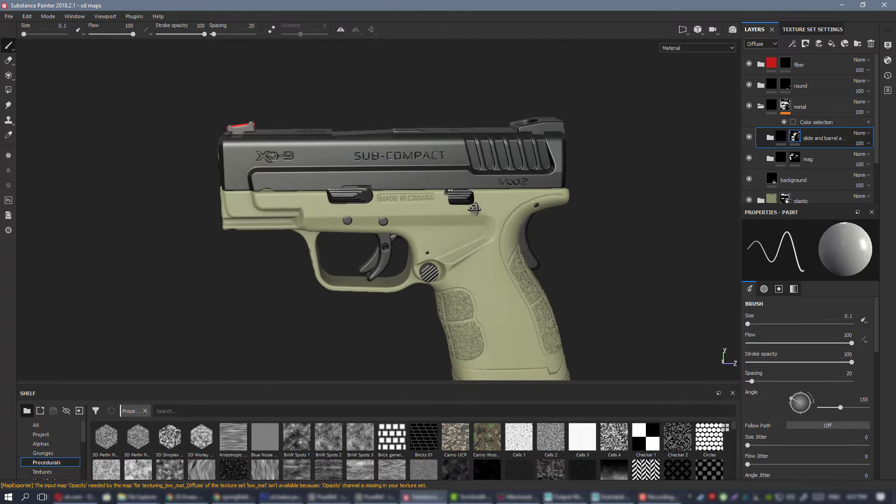
pyautogui.keyDown('alt'); pyautogui.moveTo(451, 151); pyautogui.dragTo(429, 154); pyautogui.keyUp('alt')
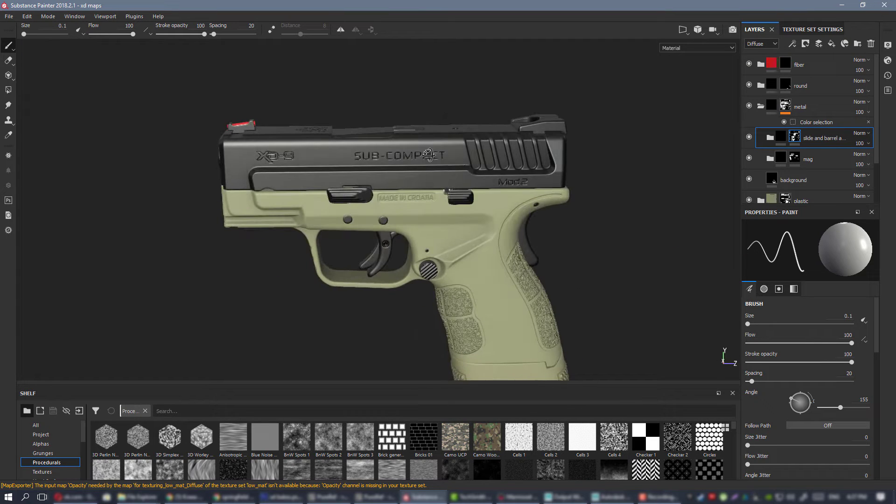
pyautogui.keyDown('alt'); pyautogui.moveTo(525, 174); pyautogui.dragTo(457, 156); pyautogui.keyUp('alt')
pyautogui.keyDown('alt'); pyautogui.moveTo(456, 157); pyautogui.dragTo(471, 185, button='right'); pyautogui.keyUp('alt')
pyautogui.keyDown('alt'); pyautogui.moveTo(471, 184); pyautogui.dragTo(439, 186); pyautogui.keyUp('alt')
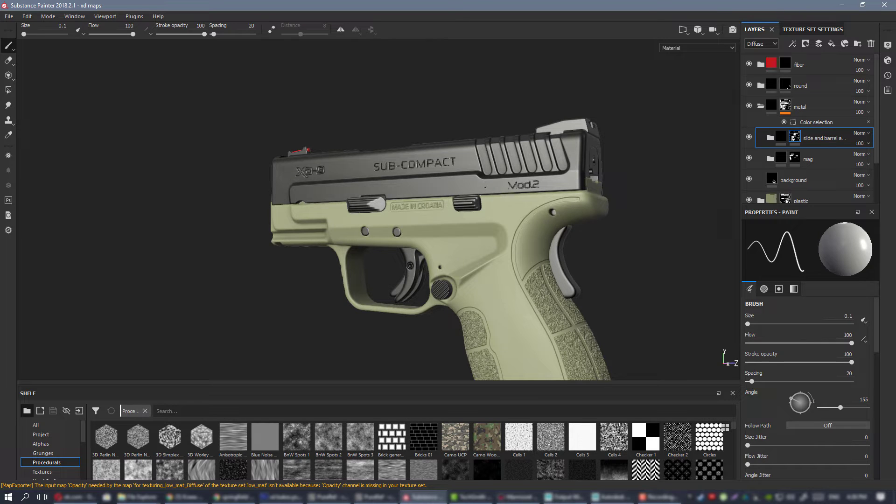
pyautogui.keyDown('alt'); pyautogui.moveTo(488, 183); pyautogui.dragTo(523, 185); pyautogui.keyUp('alt')
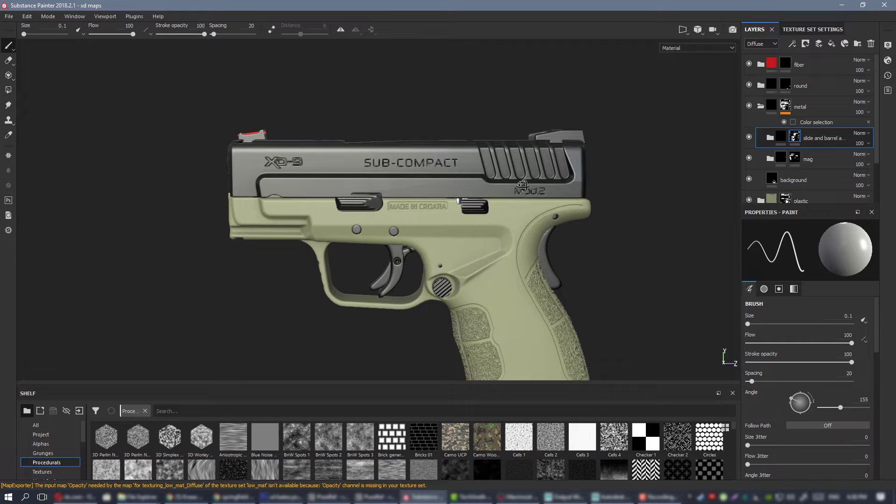
pyautogui.moveTo(494, 193)
pyautogui.keyDown('alt'); pyautogui.mouseDown()
pyautogui.moveTo(546, 194)
pyautogui.moveTo(505, 194)
pyautogui.mouseUp(); pyautogui.keyUp('alt')
# Create a folder named "small parts" directly above the background layer in the metal folder.
pyautogui.click(830, 180)
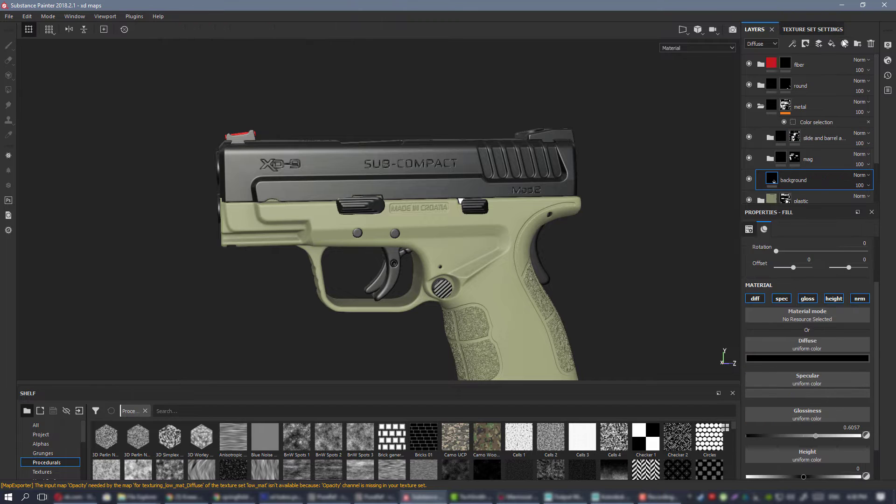
pyautogui.click(857, 43)
pyautogui.doubleClick(802, 180)
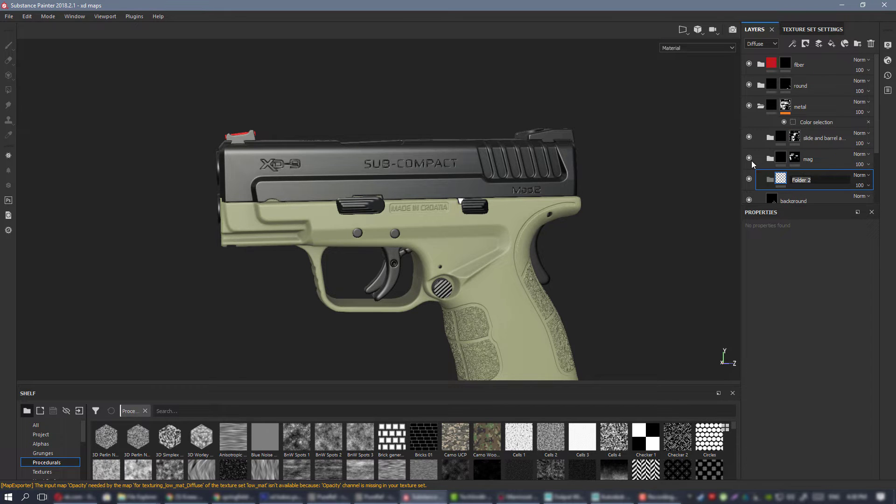
pyautogui.write('small parts')
pyautogui.press('Return')
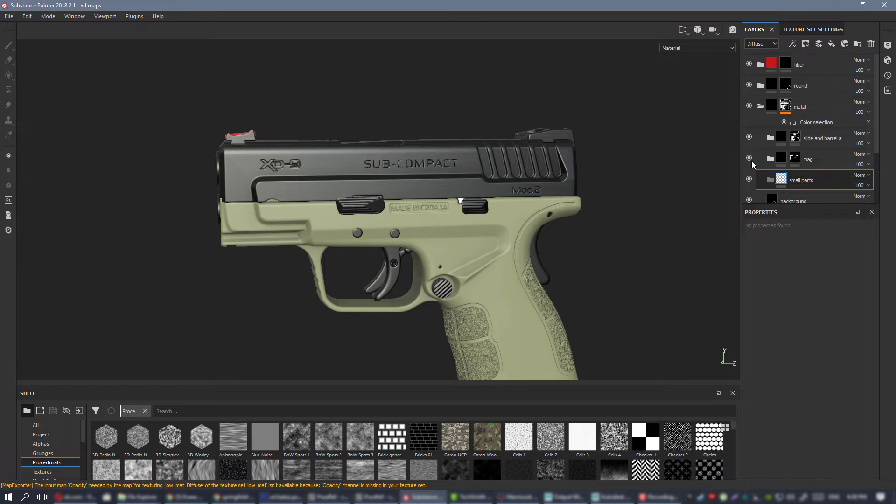
# Add a fill layer with only the diffuse channel enabled to the small parts folder and set its color to black.
pyautogui.click(831, 44)
pyautogui.moveTo(812, 154); pyautogui.dragTo(804, 168)
pyautogui.keyDown('alt'); pyautogui.moveTo(555, 175); pyautogui.dragTo(406, 180); pyautogui.keyUp('alt')
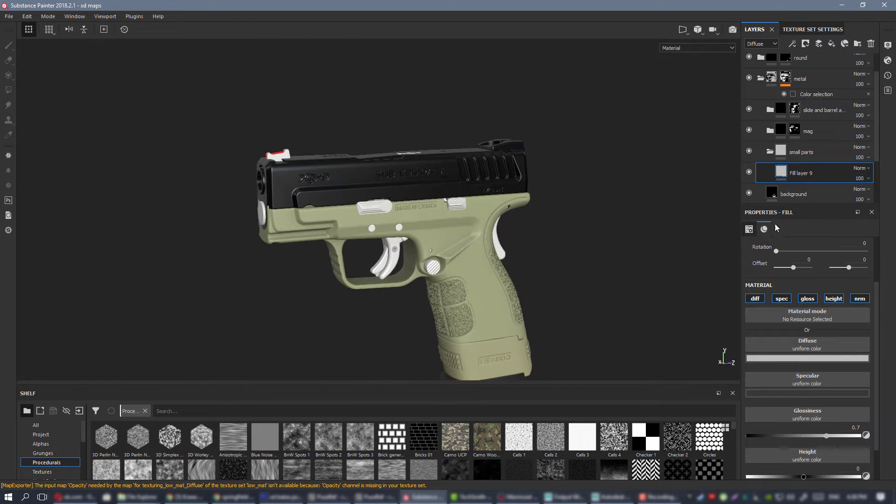
pyautogui.click(781, 299)
pyautogui.click(807, 298)
pyautogui.click(833, 299)
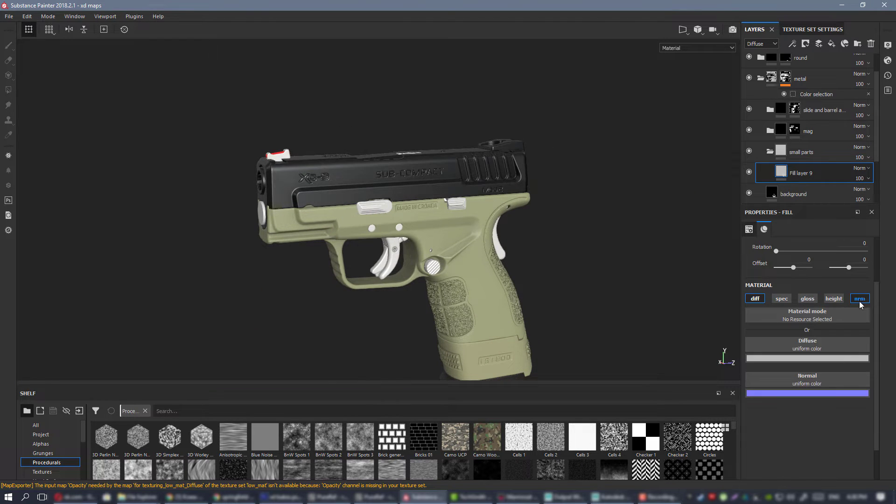
pyautogui.click(859, 299)
pyautogui.click(817, 359)
pyautogui.moveTo(822, 434); pyautogui.dragTo(830, 465)
# Examine the black small parts against the slide, frame and magazine from close up, far away and several angles.
pyautogui.keyDown('alt'); pyautogui.moveTo(504, 206); pyautogui.dragTo(384, 193); pyautogui.keyUp('alt')
pyautogui.scroll(3, 452, 133)
pyautogui.keyDown('alt'); pyautogui.moveTo(383, 193); pyautogui.dragTo(299, 205, button='middle'); pyautogui.keyUp('alt')
pyautogui.keyDown('alt'); pyautogui.moveTo(298, 205); pyautogui.dragTo(131, 140, button='right'); pyautogui.keyUp('alt')
pyautogui.keyDown('alt'); pyautogui.moveTo(299, 147); pyautogui.dragTo(342, 346, button='middle'); pyautogui.keyUp('alt')
pyautogui.keyDown('alt'); pyautogui.moveTo(350, 302); pyautogui.dragTo(357, 356, button='middle'); pyautogui.keyUp('alt')
pyautogui.keyDown('alt'); pyautogui.moveTo(439, 185); pyautogui.dragTo(452, 269, button='middle'); pyautogui.keyUp('alt')
pyautogui.keyDown('alt'); pyautogui.moveTo(472, 217); pyautogui.dragTo(424, 252); pyautogui.keyUp('alt')
pyautogui.keyDown('alt'); pyautogui.moveTo(418, 346); pyautogui.dragTo(400, 243, button='middle'); pyautogui.keyUp('alt')
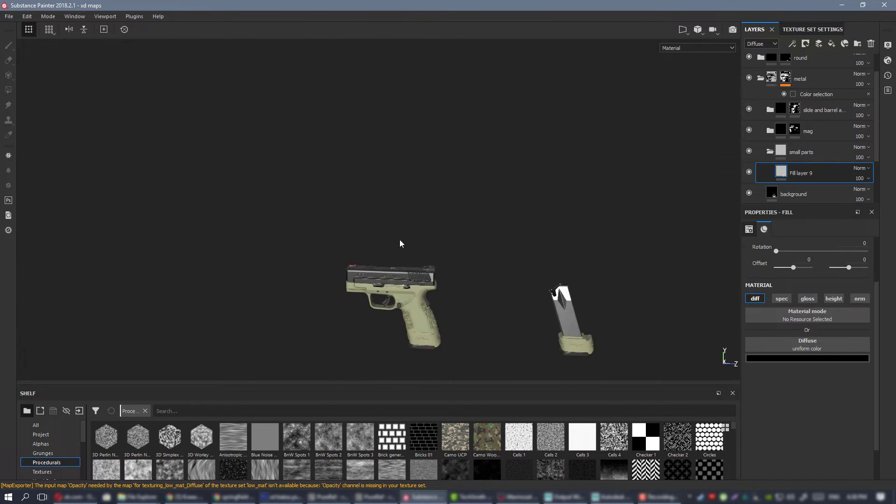
pyautogui.keyDown('alt'); pyautogui.moveTo(416, 275); pyautogui.dragTo(426, 132, button='middle'); pyautogui.keyUp('alt')
pyautogui.keyDown('alt'); pyautogui.moveTo(426, 132); pyautogui.dragTo(476, 233, button='right'); pyautogui.keyUp('alt')
pyautogui.keyDown('alt'); pyautogui.moveTo(471, 182); pyautogui.dragTo(377, 230, button='middle'); pyautogui.keyUp('alt')
pyautogui.keyDown('alt'); pyautogui.moveTo(376, 230); pyautogui.dragTo(428, 215); pyautogui.keyUp('alt')
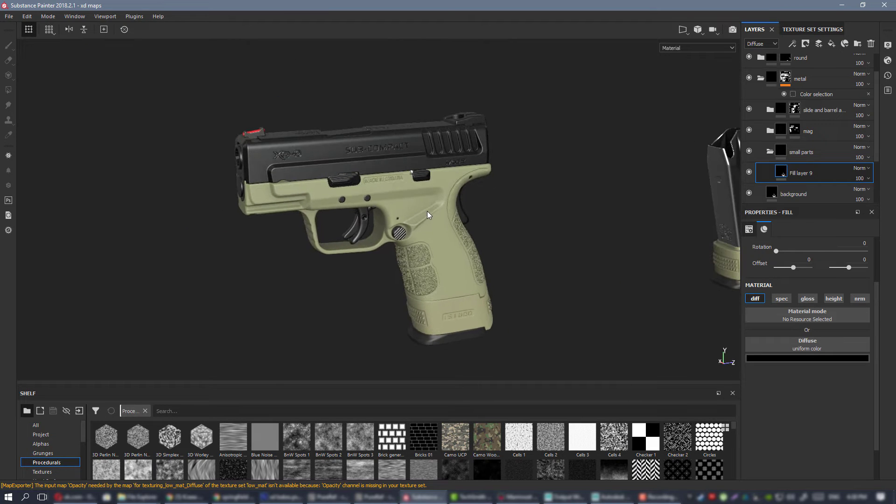
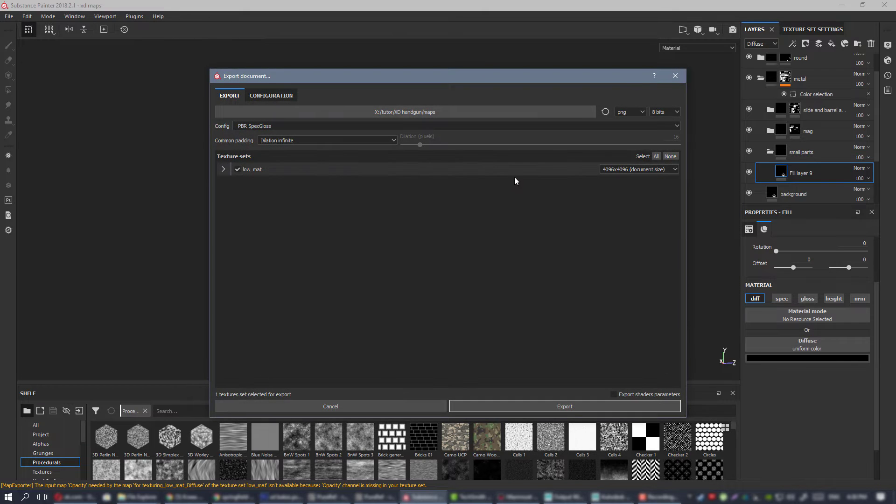
# Export the low_mat texture set as 16-bit PNG maps with the PBR SpecGloss config, and switch to Marmoset Toolbag.
pyautogui.click(670, 112)
pyautogui.click(670, 125)
pyautogui.click(576, 405)
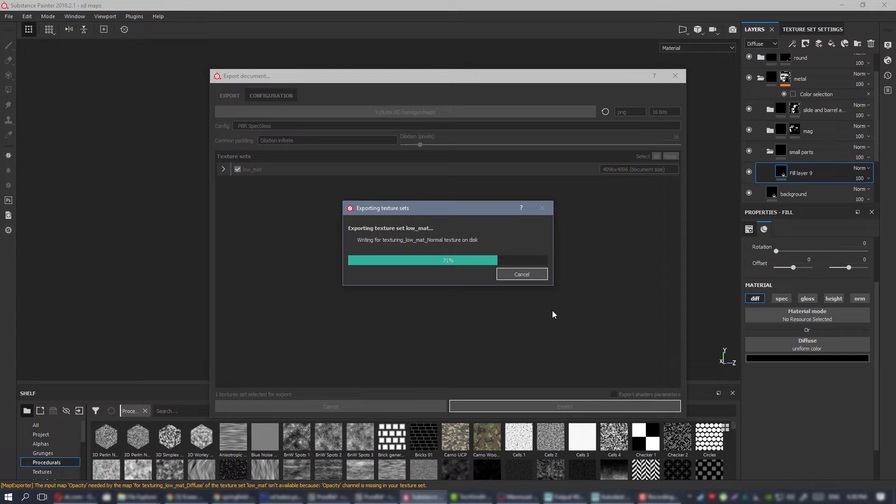
pyautogui.click(493, 257)
pyautogui.click(518, 496)
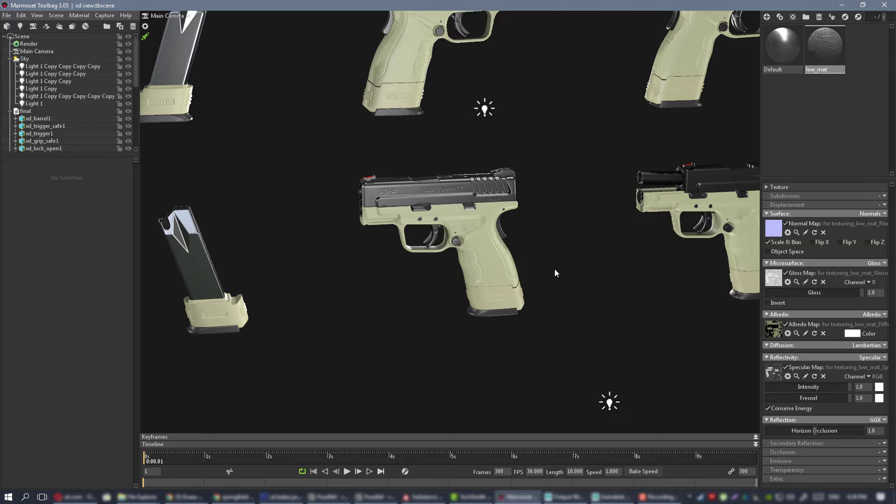
# Examine the re-exported textures on the pistol from both sides, close up and from a distance under changing lighting.
pyautogui.keyDown('alt'); pyautogui.moveTo(555, 269); pyautogui.dragTo(320, 251); pyautogui.keyUp('alt')
pyautogui.keyDown('alt'); pyautogui.moveTo(320, 251); pyautogui.dragTo(429, 251, button='right'); pyautogui.keyUp('alt')
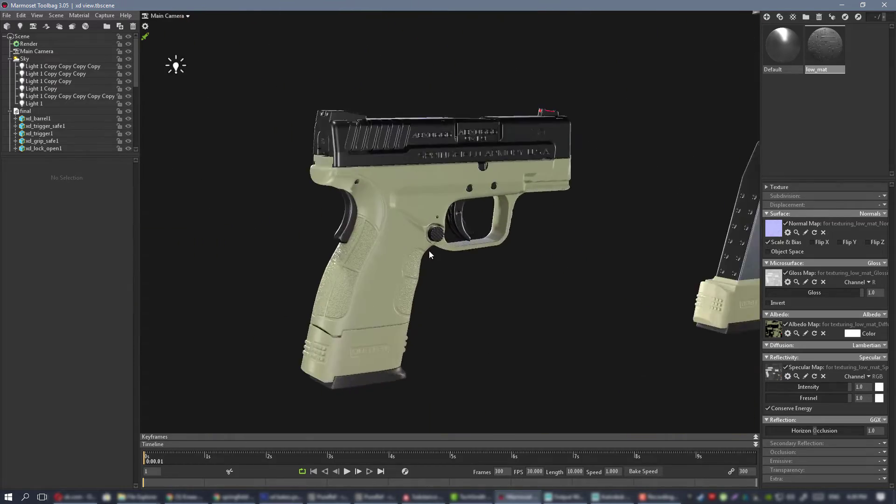
pyautogui.keyDown('alt'); pyautogui.moveTo(429, 250); pyautogui.dragTo(491, 205); pyautogui.keyUp('alt')
pyautogui.keyDown('alt'); pyautogui.moveTo(491, 205); pyautogui.dragTo(581, 281, button='right'); pyautogui.keyUp('alt')
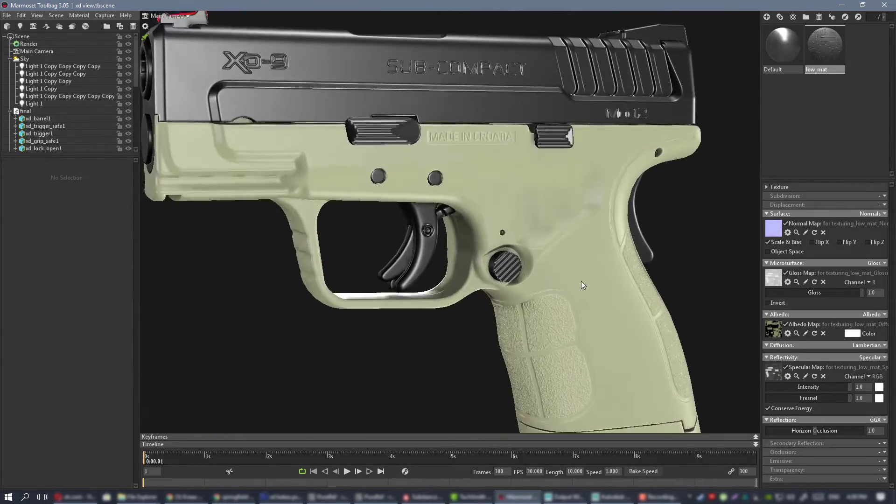
pyautogui.keyDown('alt'); pyautogui.moveTo(581, 281); pyautogui.dragTo(550, 306); pyautogui.keyUp('alt')
pyautogui.keyDown('alt'); pyautogui.moveTo(550, 306); pyautogui.dragTo(469, 271, button='right'); pyautogui.keyUp('alt')
pyautogui.keyDown('alt'); pyautogui.moveTo(469, 271); pyautogui.dragTo(492, 220); pyautogui.keyUp('alt')
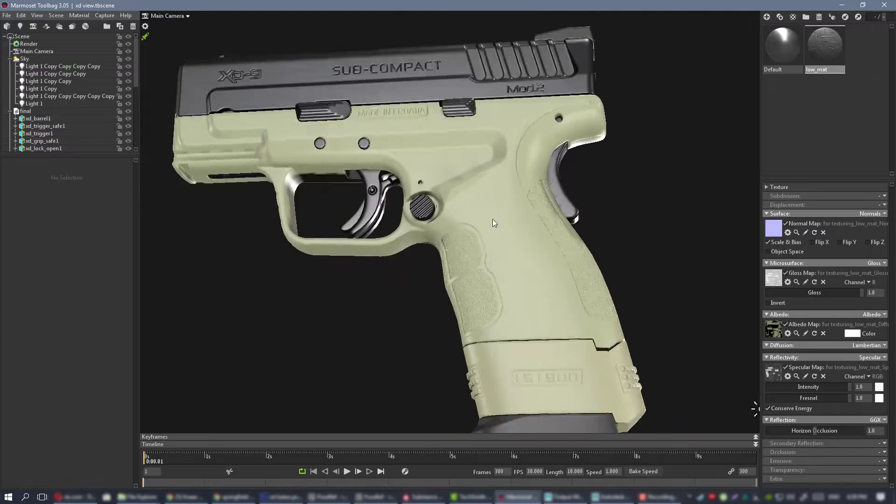
pyautogui.keyDown('alt'); pyautogui.moveTo(492, 219); pyautogui.dragTo(494, 248, button='right'); pyautogui.keyUp('alt')
pyautogui.keyDown('alt'); pyautogui.moveTo(494, 248); pyautogui.dragTo(562, 273); pyautogui.keyUp('alt')
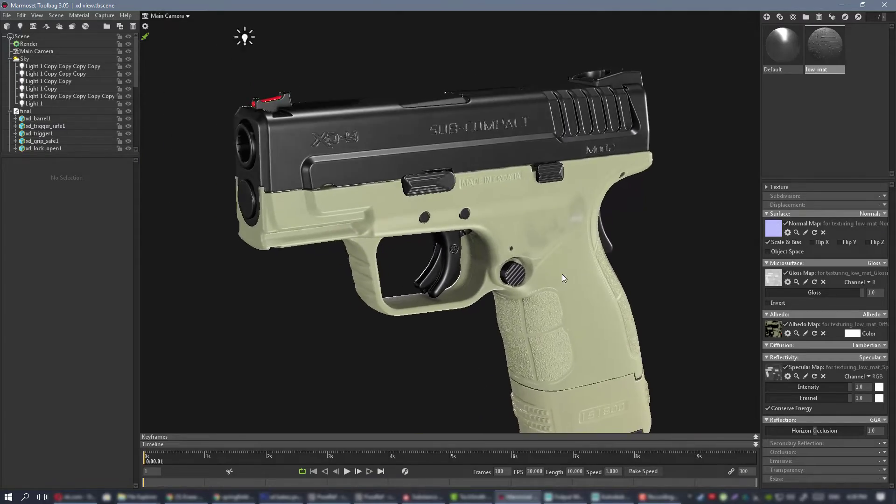
pyautogui.keyDown('alt'); pyautogui.moveTo(562, 274); pyautogui.dragTo(575, 293, button='right'); pyautogui.keyUp('alt')
pyautogui.keyDown('alt'); pyautogui.moveTo(576, 293); pyautogui.dragTo(605, 285); pyautogui.keyUp('alt')
pyautogui.keyDown('alt'); pyautogui.moveTo(605, 286); pyautogui.dragTo(445, 209, button='right'); pyautogui.keyUp('alt')
pyautogui.keyDown('alt'); pyautogui.moveTo(444, 209); pyautogui.dragTo(456, 221); pyautogui.keyUp('alt')
pyautogui.keyDown('alt'); pyautogui.moveTo(455, 221); pyautogui.dragTo(442, 211, button='right'); pyautogui.keyUp('alt')
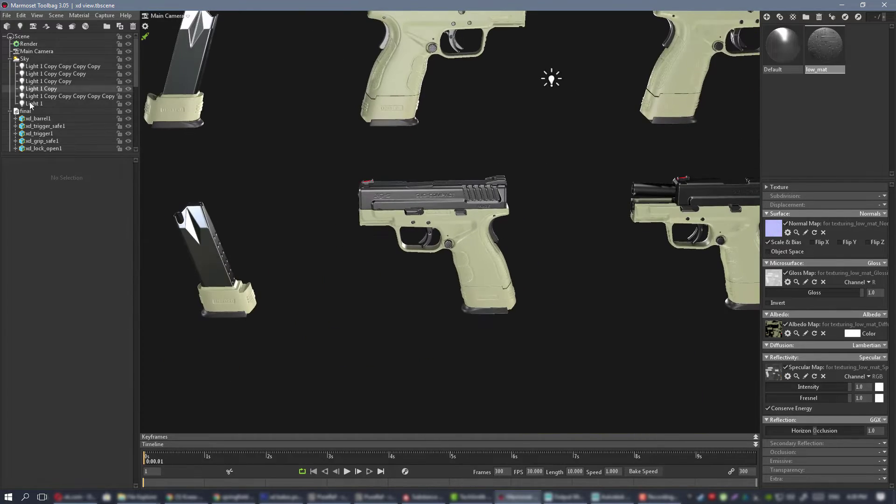
# Collapse the final model and put it together with final Copy into a new group.
pyautogui.click(10, 112)
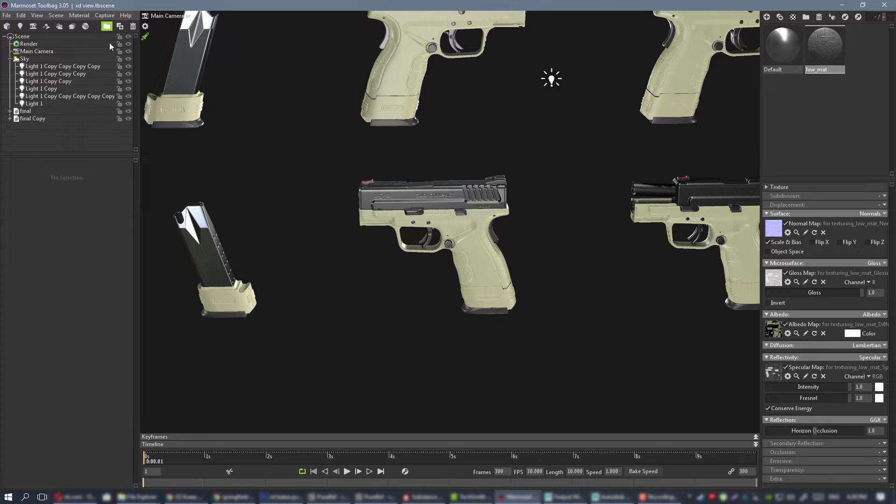
pyautogui.click(39, 113)
pyautogui.keyDown('shift'); pyautogui.click(44, 118); pyautogui.keyUp('shift')
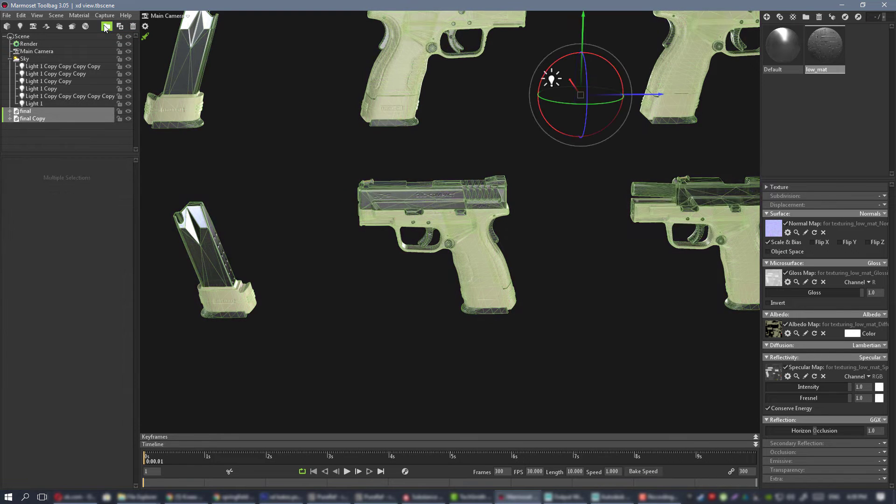
pyautogui.click(106, 27)
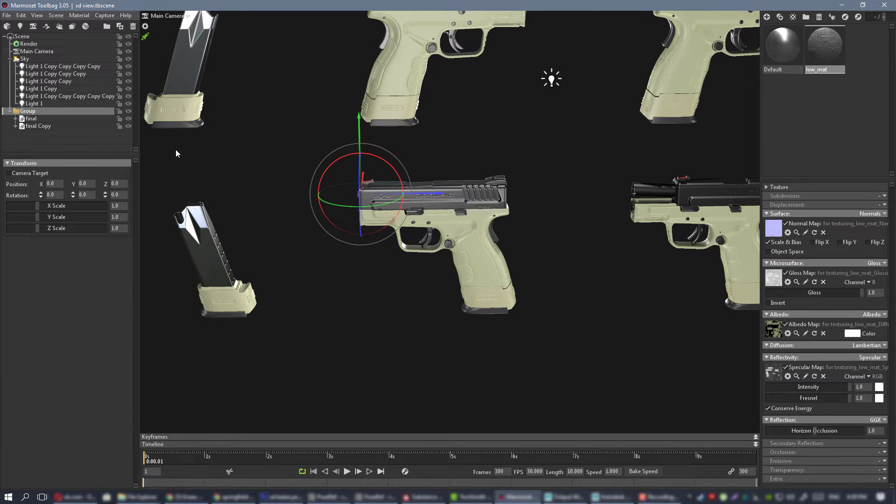
pyautogui.scroll(-3, 523, 186)
pyautogui.keyDown('alt'); pyautogui.moveTo(499, 181); pyautogui.dragTo(528, 178); pyautogui.keyUp('alt')
pyautogui.click(528, 179)
pyautogui.scroll(-3, 451, 162)
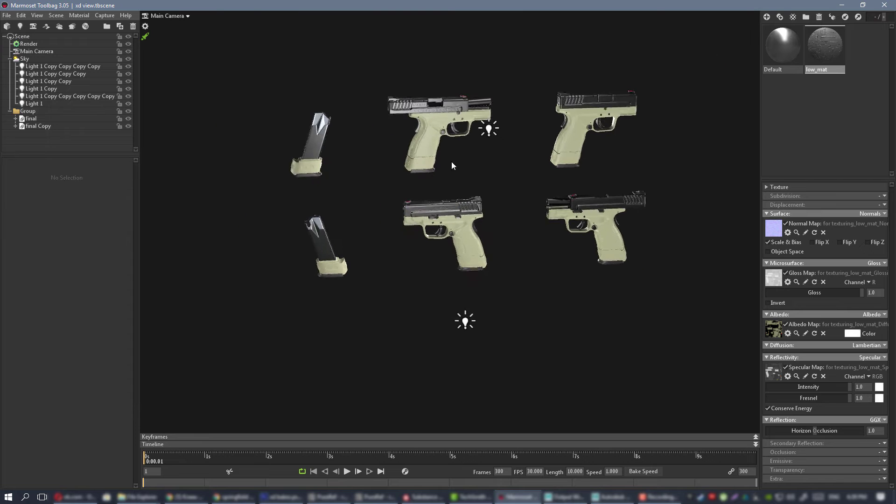
pyautogui.keyDown('alt'); pyautogui.moveTo(452, 161); pyautogui.dragTo(476, 162); pyautogui.keyUp('alt')
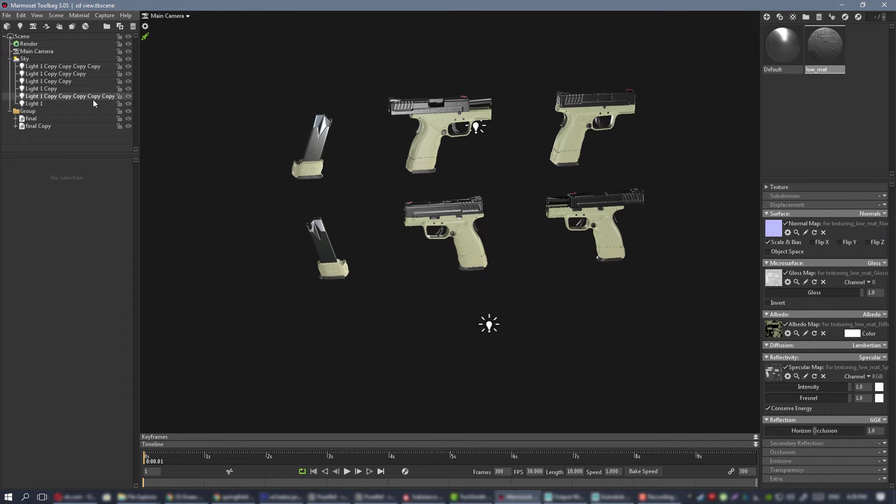
# Move the Sky with all six of its child lights into the new group.
pyautogui.click(43, 67)
pyautogui.keyDown('shift'); pyautogui.click(34, 103); pyautogui.keyUp('shift')
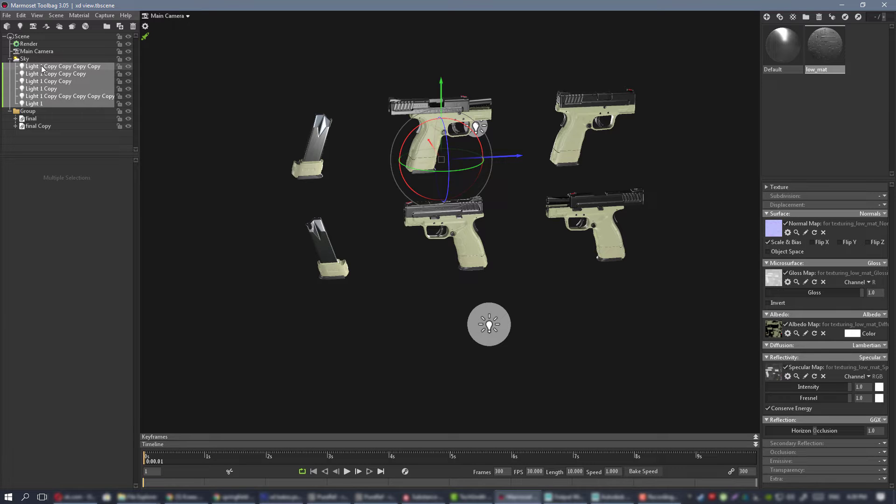
pyautogui.moveTo(42, 69); pyautogui.dragTo(32, 112)
pyautogui.click(29, 59)
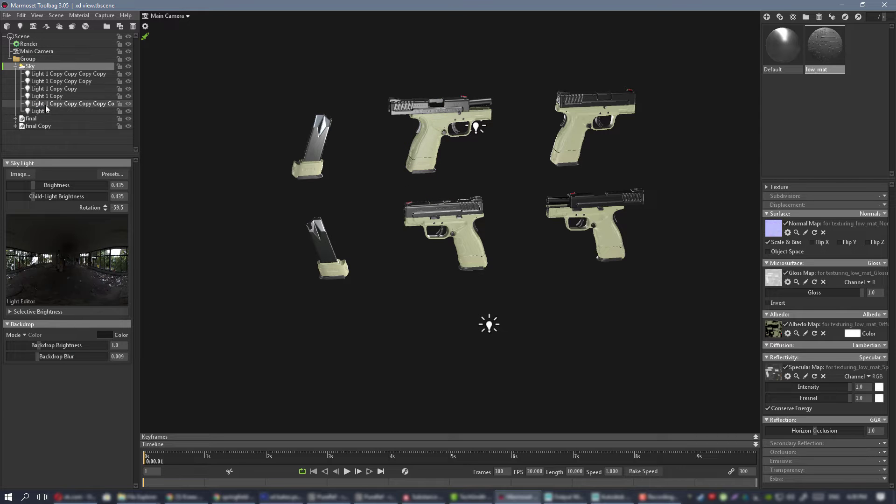
# Scale the whole group to 3 on the X, Y and Z axes.
pyautogui.click(30, 60)
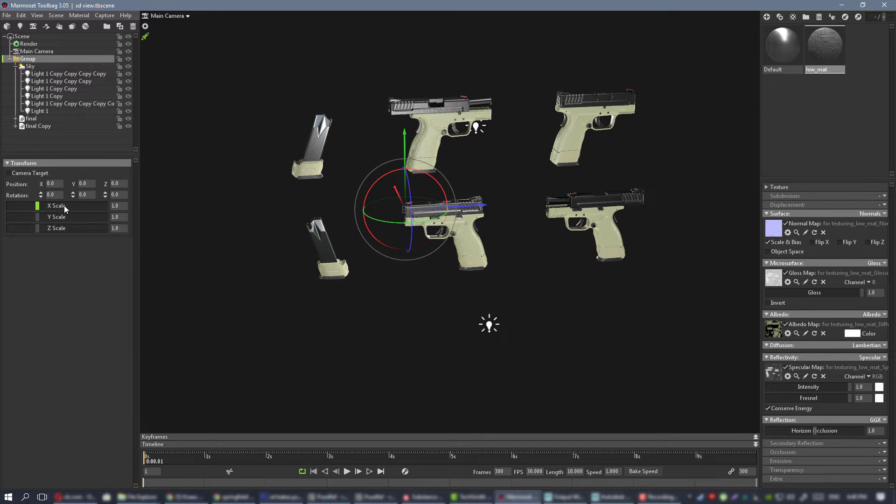
pyautogui.doubleClick(125, 207)
pyautogui.write('3')
pyautogui.click(125, 217)
pyautogui.write('3')
pyautogui.doubleClick(125, 228)
pyautogui.write('3')
pyautogui.press('Return')
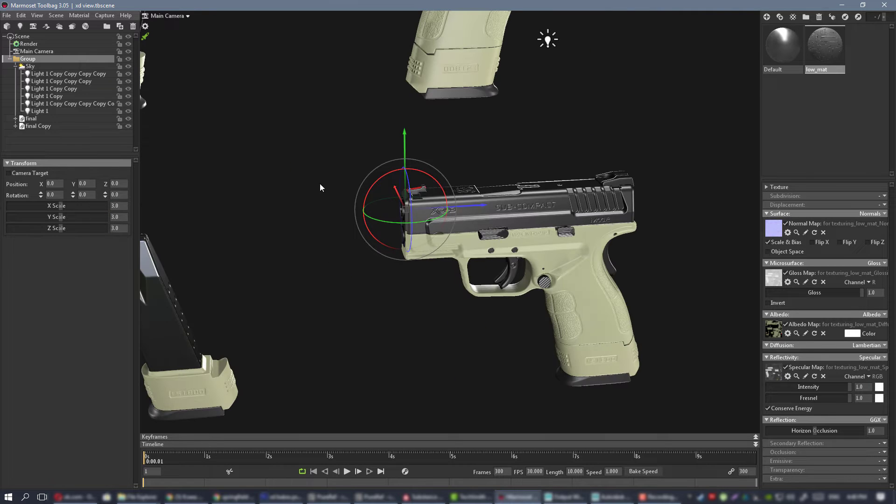
# Examine the enlarged pistols and the placement of the lights around them from close up and far away.
pyautogui.click(367, 128)
pyautogui.keyDown('alt'); pyautogui.moveTo(531, 184); pyautogui.dragTo(573, 246, button='right'); pyautogui.keyUp('alt')
pyautogui.keyDown('alt'); pyautogui.moveTo(573, 245); pyautogui.dragTo(442, 191, button='middle'); pyautogui.keyUp('alt')
pyautogui.keyDown('shift'); pyautogui.moveTo(484, 199); pyautogui.dragTo(502, 197); pyautogui.keyUp('shift')
pyautogui.keyDown('alt'); pyautogui.moveTo(502, 198); pyautogui.dragTo(154, 112, button='right'); pyautogui.keyUp('alt')
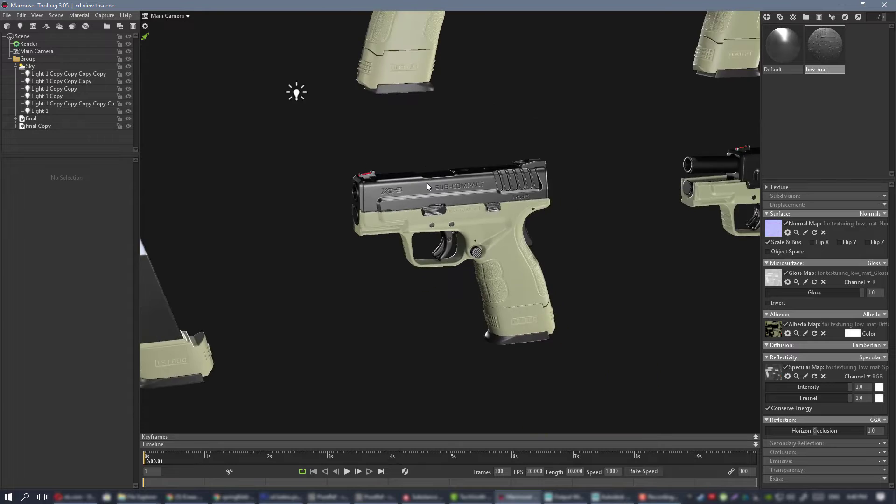
pyautogui.keyDown('alt'); pyautogui.moveTo(427, 183); pyautogui.dragTo(210, 135, button='right'); pyautogui.keyUp('alt')
pyautogui.keyDown('shift'); pyautogui.moveTo(499, 180); pyautogui.dragTo(502, 199); pyautogui.keyUp('shift')
pyautogui.keyDown('alt'); pyautogui.moveTo(501, 199); pyautogui.dragTo(392, 172, button='right'); pyautogui.keyUp('alt')
pyautogui.keyDown('shift'); pyautogui.moveTo(392, 173); pyautogui.dragTo(411, 170); pyautogui.keyUp('shift')
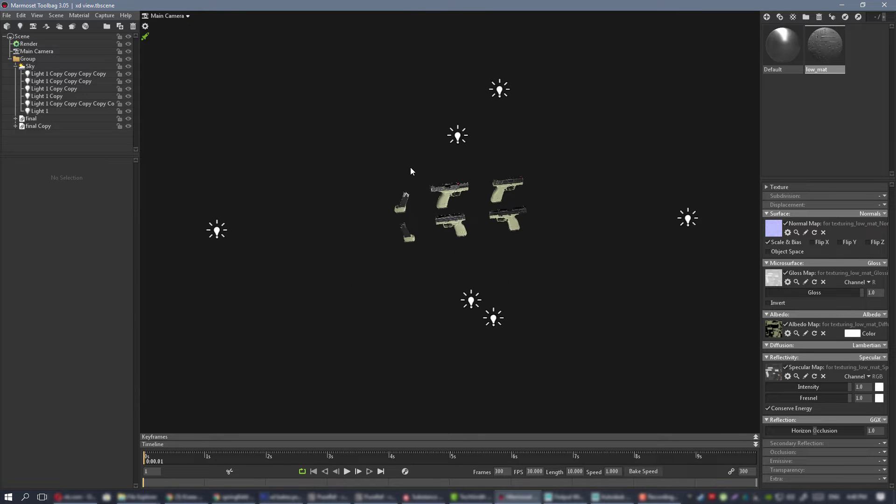
# Hide the five copied lights so that only Light 1 illuminates the pistols.
pyautogui.click(128, 74)
pyautogui.click(128, 81)
pyautogui.click(128, 89)
pyautogui.click(128, 96)
pyautogui.click(128, 104)
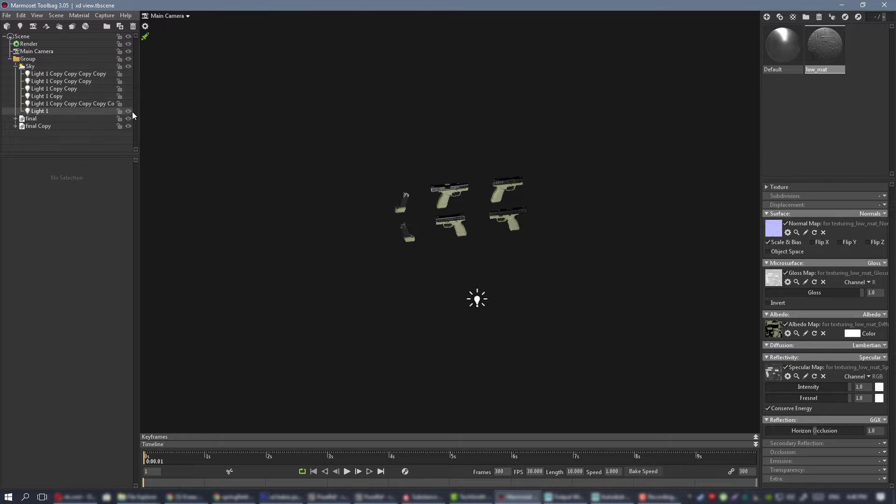
# Set Light 1's brightness to 8.99 and its shape width to 62.5 while viewing the trigger area up close.
pyautogui.keyDown('alt'); pyautogui.moveTo(502, 181); pyautogui.dragTo(518, 201); pyautogui.keyUp('alt')
pyautogui.keyDown('alt'); pyautogui.moveTo(518, 201); pyautogui.dragTo(695, 364, button='right'); pyautogui.keyUp('alt')
pyautogui.keyDown('alt'); pyautogui.moveTo(497, 183); pyautogui.dragTo(551, 185); pyautogui.keyUp('alt')
pyautogui.keyDown('alt'); pyautogui.moveTo(402, 182); pyautogui.dragTo(486, 271, button='right'); pyautogui.keyUp('alt')
pyautogui.keyDown('alt'); pyautogui.moveTo(487, 272); pyautogui.dragTo(520, 200, button='middle'); pyautogui.keyUp('alt')
pyautogui.keyDown('alt'); pyautogui.moveTo(520, 201); pyautogui.dragTo(482, 171, button='right'); pyautogui.keyUp('alt')
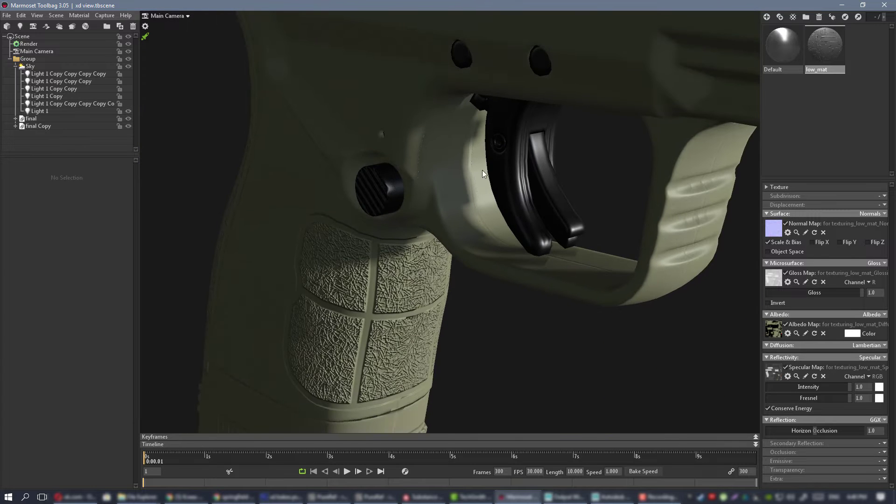
pyautogui.click(42, 111)
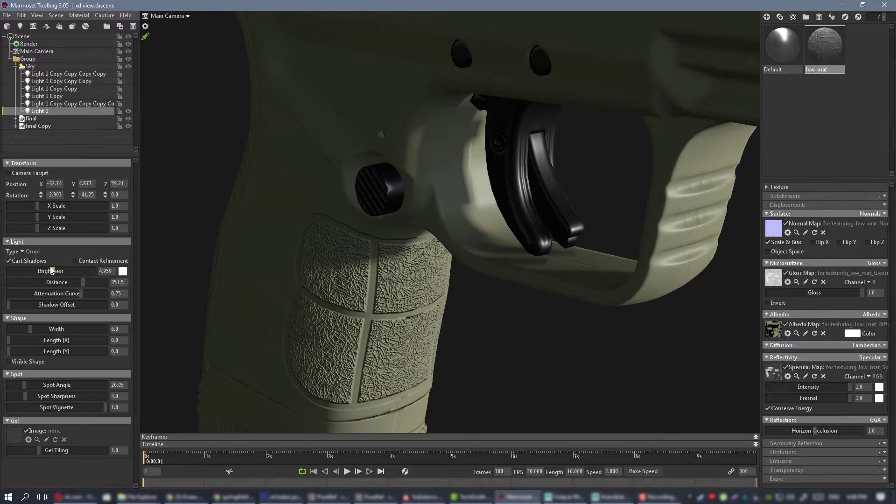
pyautogui.moveTo(52, 269); pyautogui.dragTo(59, 271)
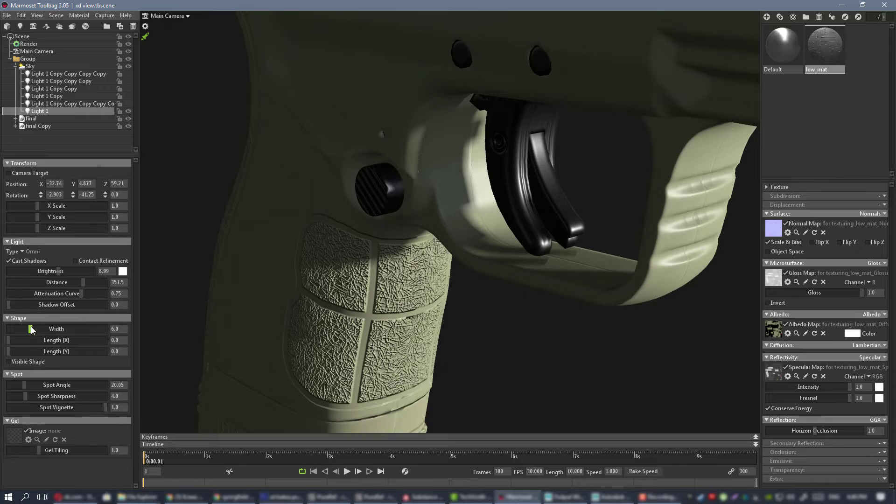
pyautogui.moveTo(31, 328); pyautogui.dragTo(57, 328)
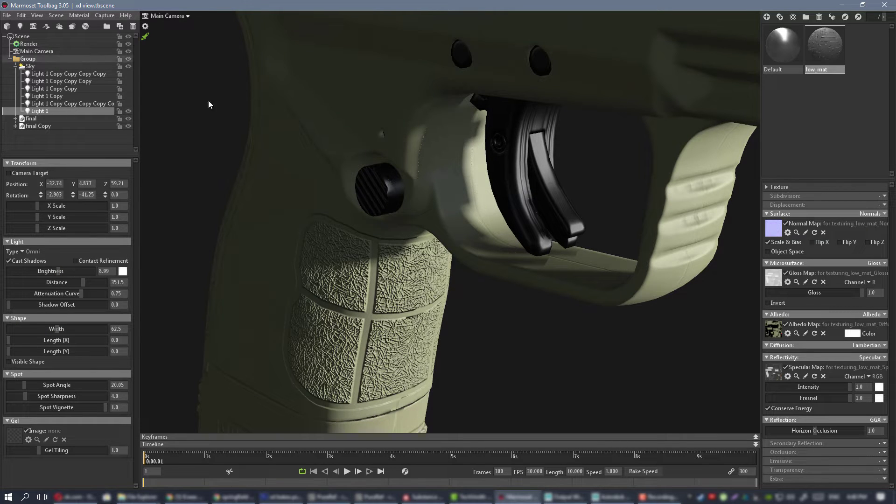
# Turn off the speedy viewport mode and check the pistols' shading from both sides.
pyautogui.click(146, 38)
pyautogui.scroll(-5, 420, 207)
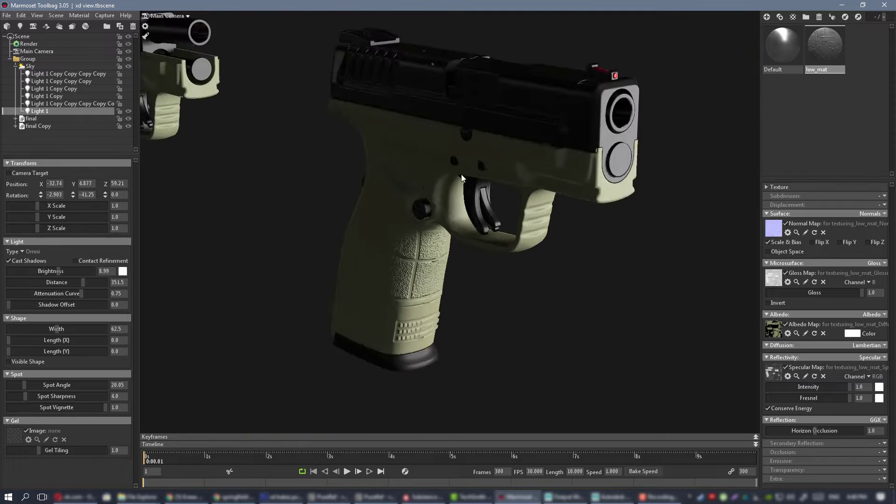
pyautogui.keyDown('alt'); pyautogui.moveTo(461, 174); pyautogui.dragTo(294, 165); pyautogui.keyUp('alt')
pyautogui.scroll(-2, 430, 175)
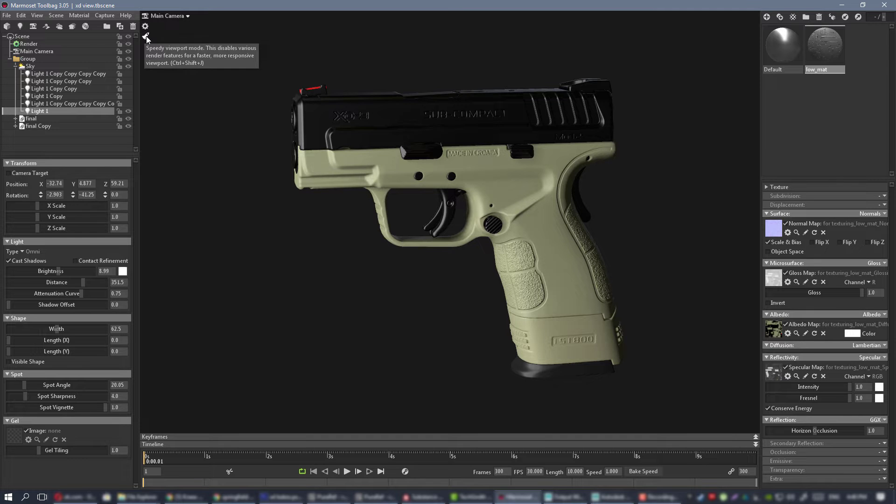
pyautogui.scroll(-4, 541, 170)
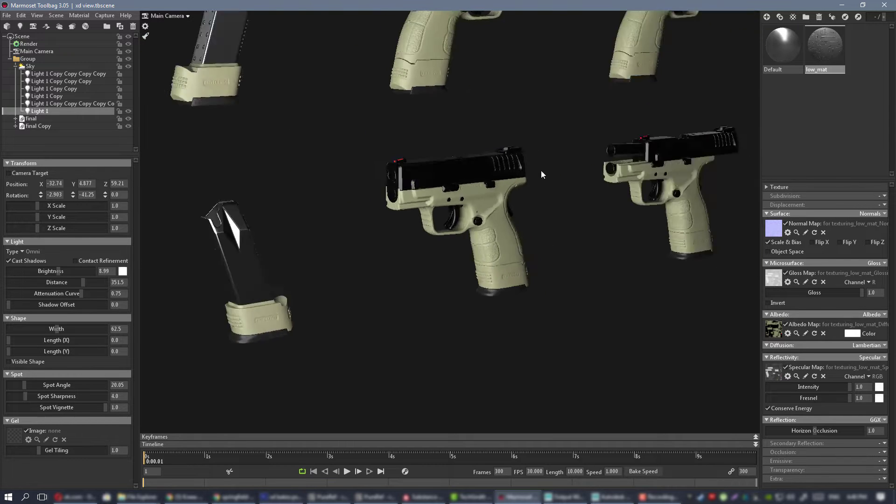
pyautogui.moveTo(541, 170)
pyautogui.mouseDown()
pyautogui.moveTo(443, 182)
pyautogui.moveTo(401, 166)
pyautogui.moveTo(592, 159)
pyautogui.moveTo(558, 154)
pyautogui.moveTo(534, 182)
pyautogui.mouseUp()
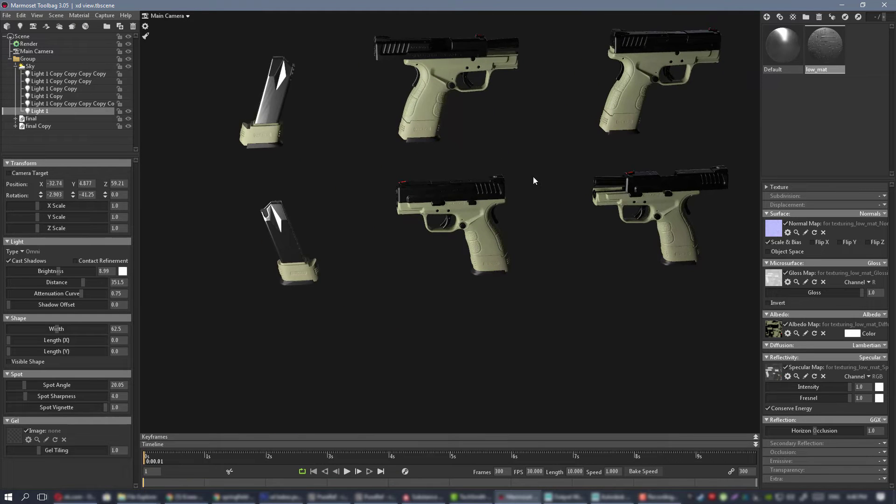
# Show the five hidden copied lights again.
pyautogui.click(128, 104)
pyautogui.click(129, 96)
pyautogui.click(128, 89)
pyautogui.click(129, 82)
pyautogui.click(128, 73)
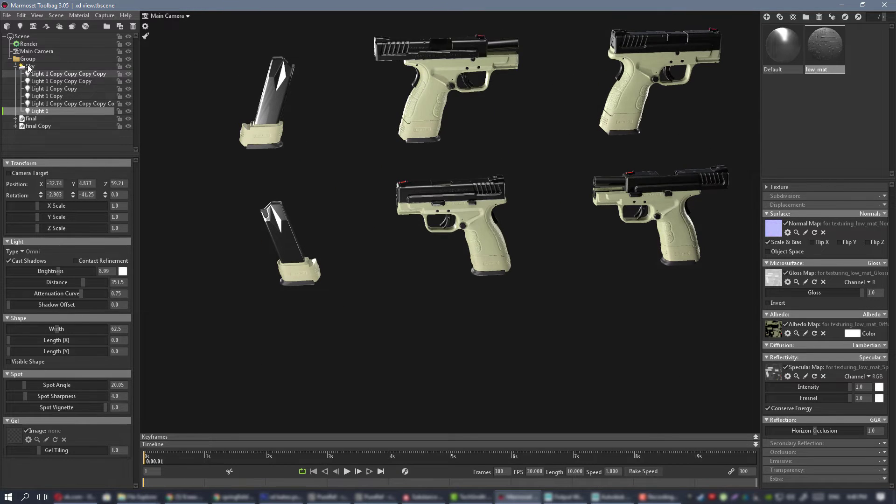
# Set the group's X, Y and Z scale back to 1.
pyautogui.click(27, 59)
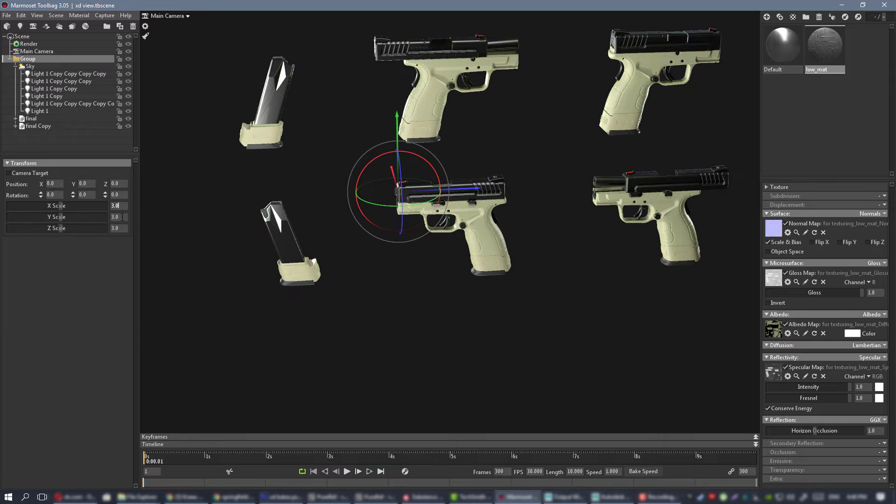
pyautogui.write('1')
pyautogui.press('Tab')
pyautogui.write('1')
pyautogui.press('Tab')
pyautogui.write('1')
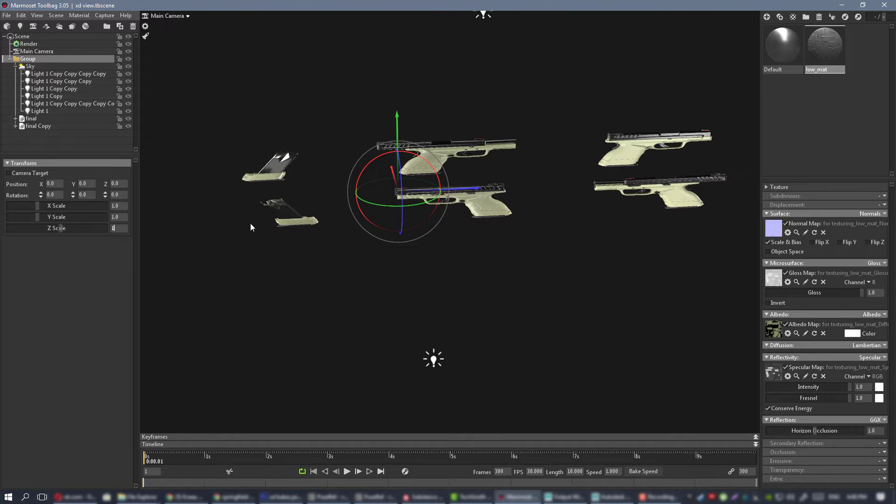
pyautogui.press('Return')
pyautogui.click(515, 249)
# Hide the five copied lights under the Sky again, keeping only Light 1 visible.
pyautogui.keyDown('alt'); pyautogui.moveTo(417, 171); pyautogui.dragTo(508, 264, button='right'); pyautogui.keyUp('alt')
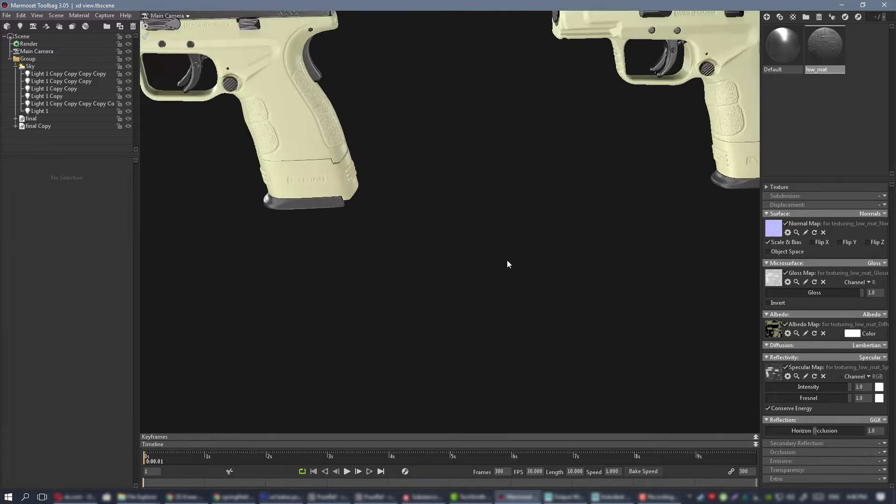
pyautogui.keyDown('alt'); pyautogui.moveTo(507, 261); pyautogui.dragTo(523, 222); pyautogui.keyUp('alt')
pyautogui.scroll(3, 416, 159)
pyautogui.keyDown('alt'); pyautogui.moveTo(415, 159); pyautogui.dragTo(504, 224, button='middle'); pyautogui.keyUp('alt')
pyautogui.keyDown('alt'); pyautogui.moveTo(504, 224); pyautogui.dragTo(471, 196); pyautogui.keyUp('alt')
pyautogui.click(127, 103)
pyautogui.click(128, 96)
pyautogui.click(127, 88)
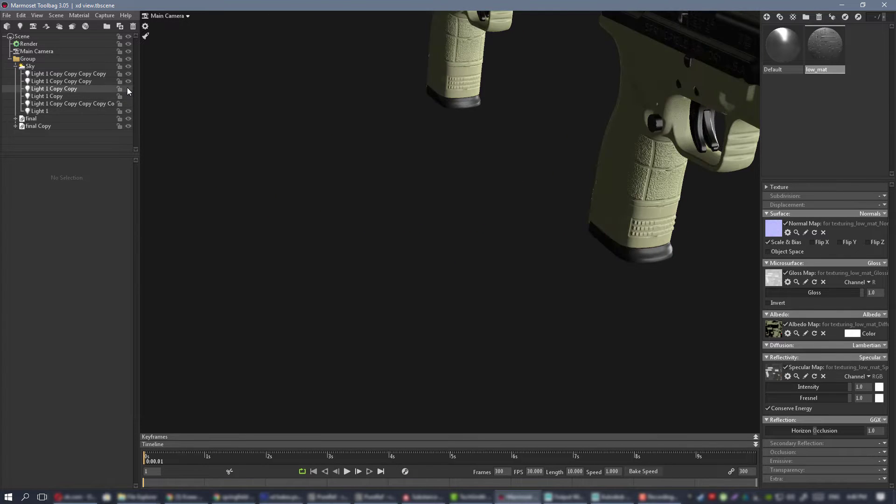
pyautogui.click(128, 81)
pyautogui.click(127, 74)
# Examine the pistols and magazines lit by the single light from close up, far away and several angles.
pyautogui.keyDown('alt'); pyautogui.moveTo(473, 126); pyautogui.dragTo(405, 117); pyautogui.keyUp('alt')
pyautogui.keyDown('alt'); pyautogui.moveTo(405, 117); pyautogui.dragTo(517, 251, button='middle'); pyautogui.keyUp('alt')
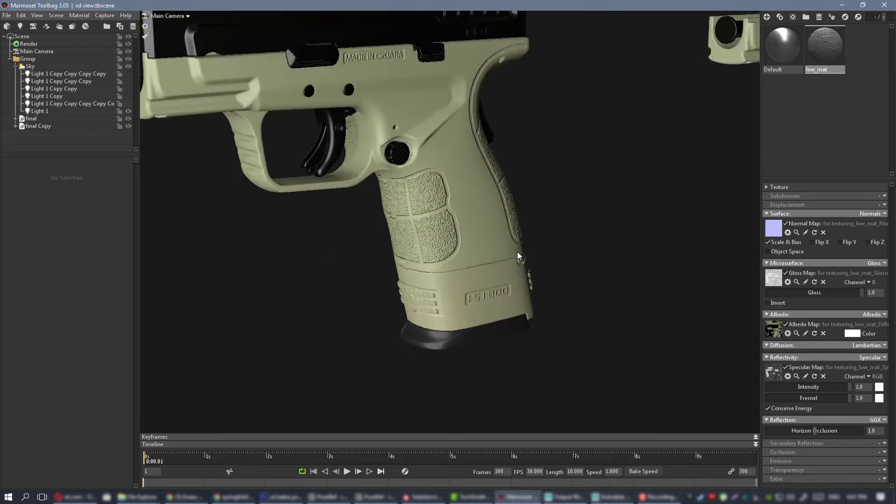
pyautogui.scroll(3, 517, 252)
pyautogui.moveTo(517, 251)
pyautogui.keyDown('alt'); pyautogui.mouseDown()
pyautogui.moveTo(510, 214)
pyautogui.moveTo(498, 214)
pyautogui.moveTo(539, 214)
pyautogui.moveTo(410, 177)
pyautogui.moveTo(445, 183)
pyautogui.moveTo(472, 227)
pyautogui.moveTo(408, 206)
pyautogui.moveTo(477, 206)
pyautogui.moveTo(477, 227)
pyautogui.moveTo(470, 176)
pyautogui.moveTo(567, 163)
pyautogui.moveTo(514, 158)
pyautogui.moveTo(394, 175)
pyautogui.moveTo(430, 183)
pyautogui.moveTo(431, 200)
pyautogui.moveTo(352, 282)
pyautogui.mouseUp(); pyautogui.keyUp('alt')
pyautogui.scroll(-5, 539, 214)
pyautogui.scroll(-4, 440, 186)
pyautogui.scroll(-2, 446, 183)
pyautogui.scroll(-6, 486, 218)
pyautogui.keyDown('alt'); pyautogui.moveTo(485, 217); pyautogui.dragTo(470, 164); pyautogui.keyUp('alt')
pyautogui.keyDown('alt'); pyautogui.moveTo(470, 163); pyautogui.dragTo(459, 196, button='middle'); pyautogui.keyUp('alt')
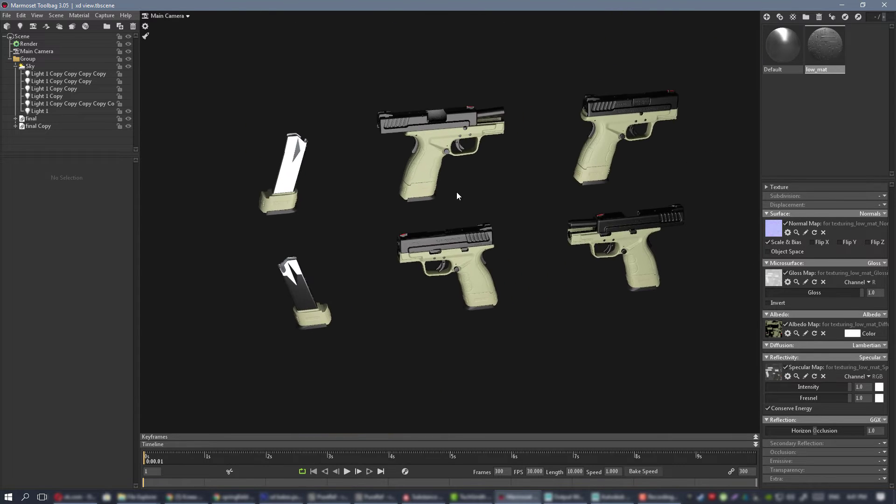
pyautogui.keyDown('alt'); pyautogui.moveTo(490, 206); pyautogui.dragTo(468, 212); pyautogui.keyUp('alt')
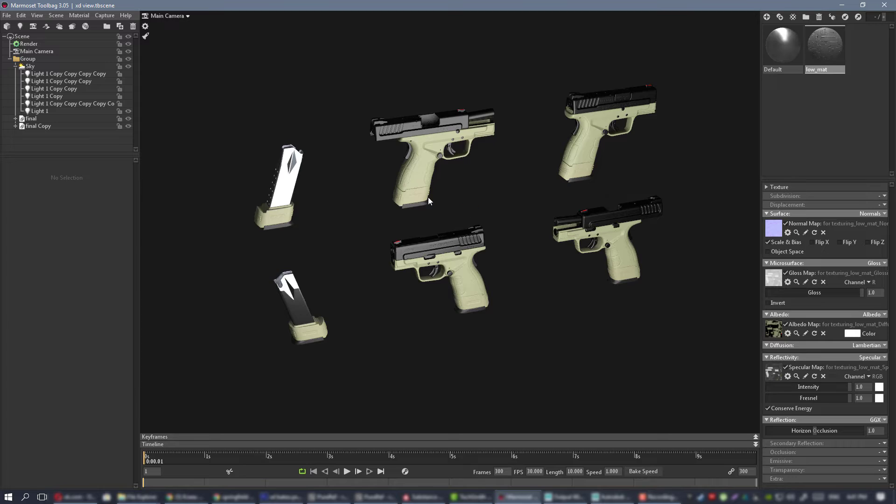
# Switch to Photoshop, hide Layer 23 in the normals with markings group of xd bakes.psd and check the image's colour mode and bit depth.
pyautogui.click(280, 497)
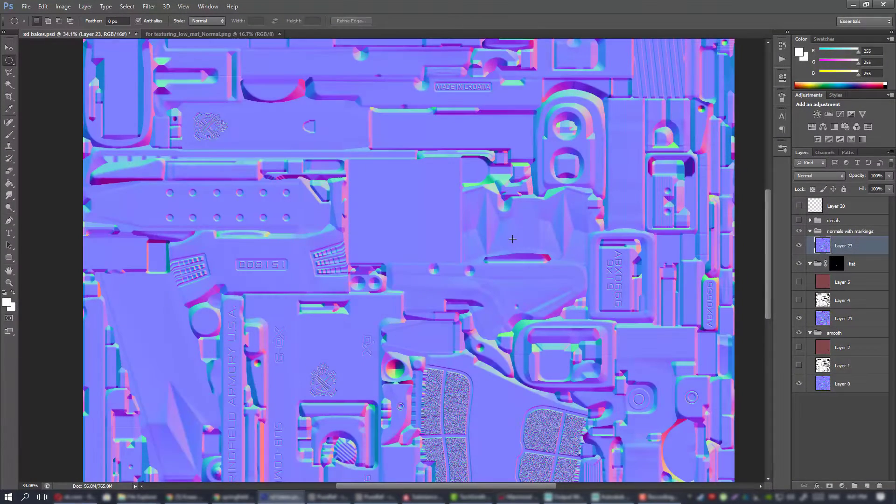
pyautogui.keyDown('alt'); pyautogui.scroll(-5, 507, 238); pyautogui.keyUp('alt')
pyautogui.keyDown('alt'); pyautogui.scroll(3, 512, 243); pyautogui.keyUp('alt')
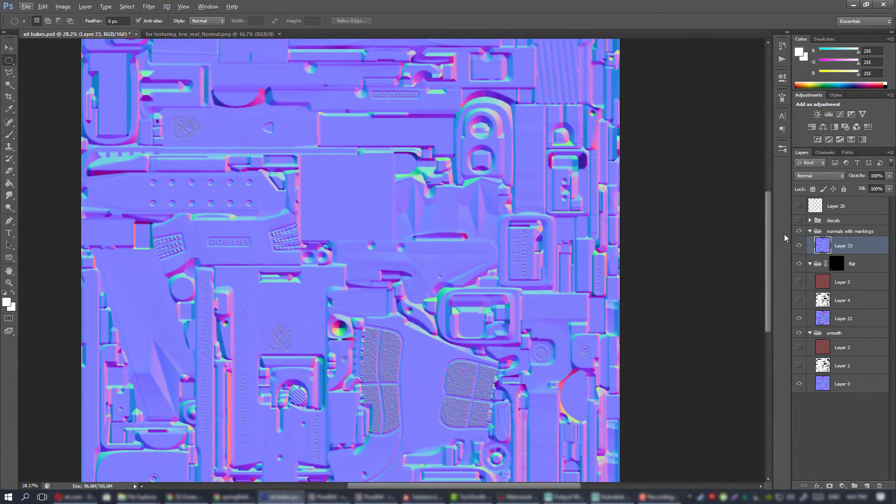
pyautogui.click(801, 246)
pyautogui.keyDown('alt'); pyautogui.scroll(15, 540, 276); pyautogui.keyUp('alt')
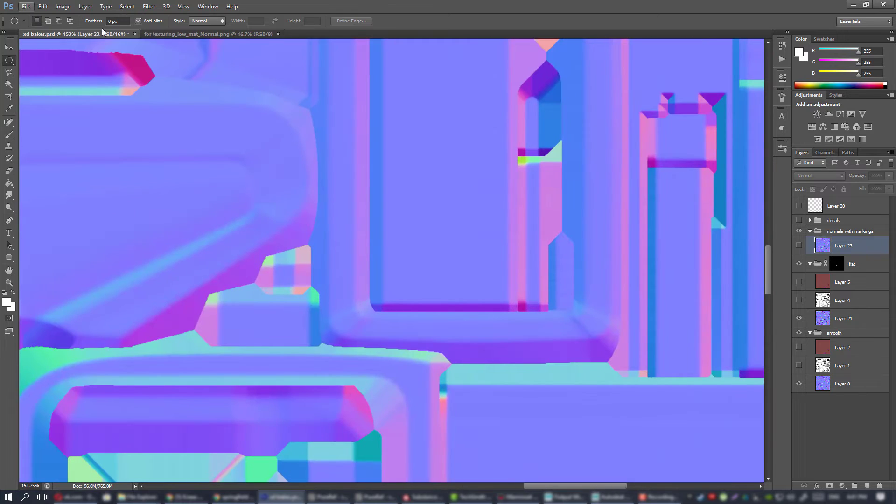
pyautogui.click(60, 8)
pyautogui.moveTo(65, 17)
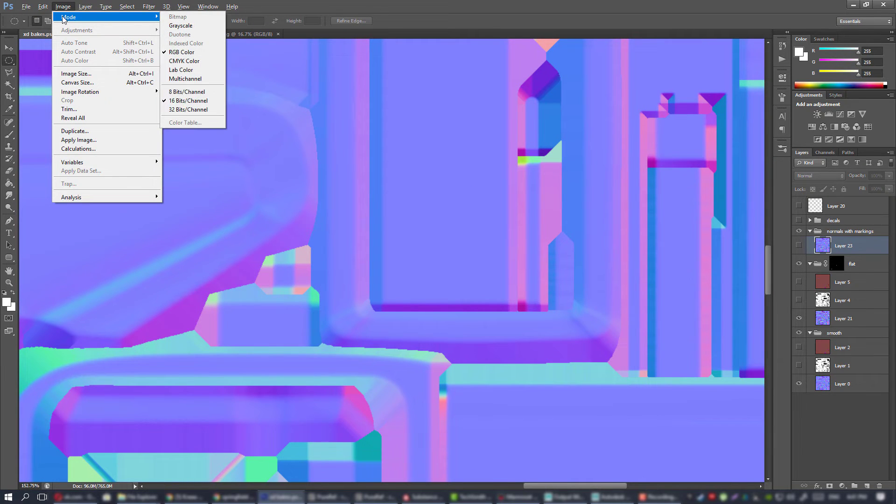
pyautogui.keyDown('alt'); pyautogui.scroll(-12, 448, 163); pyautogui.keyUp('alt')
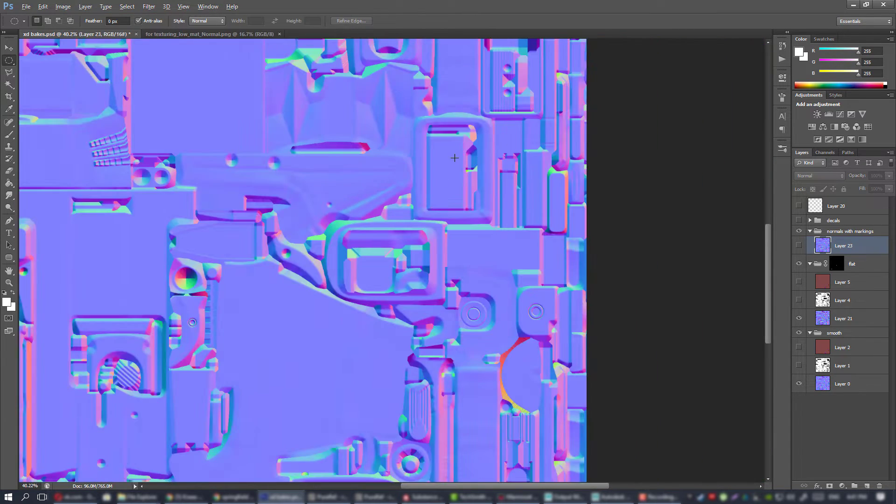
# Save the normal map as a PNG over xd normals.png in the bakes folder, with Smallest / Slow compression and no interlacing.
pyautogui.click(26, 7)
pyautogui.click(33, 120)
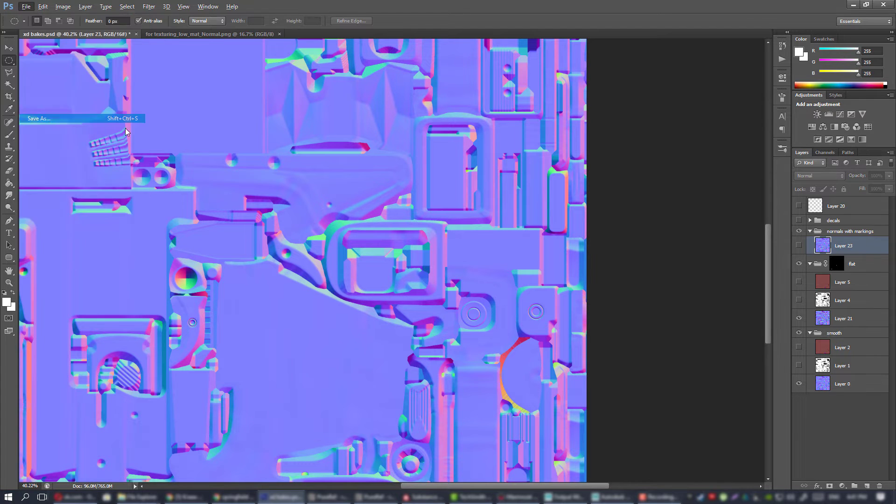
pyautogui.click(451, 270)
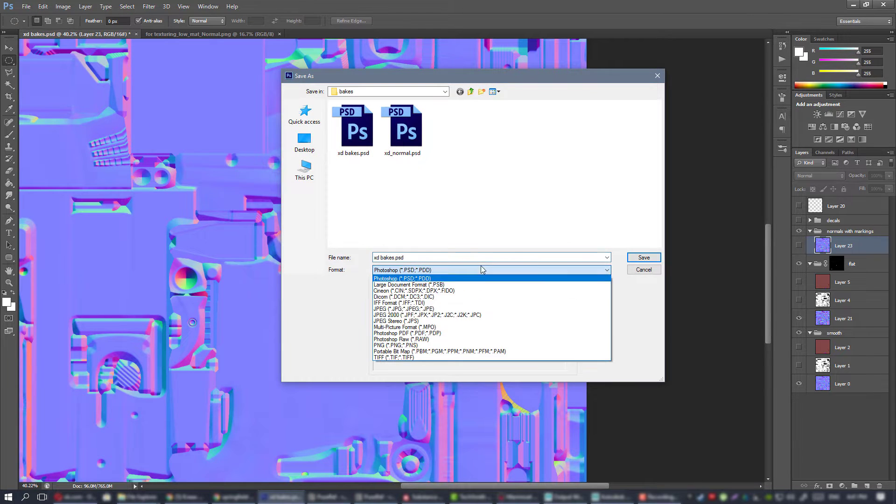
pyautogui.click(432, 345)
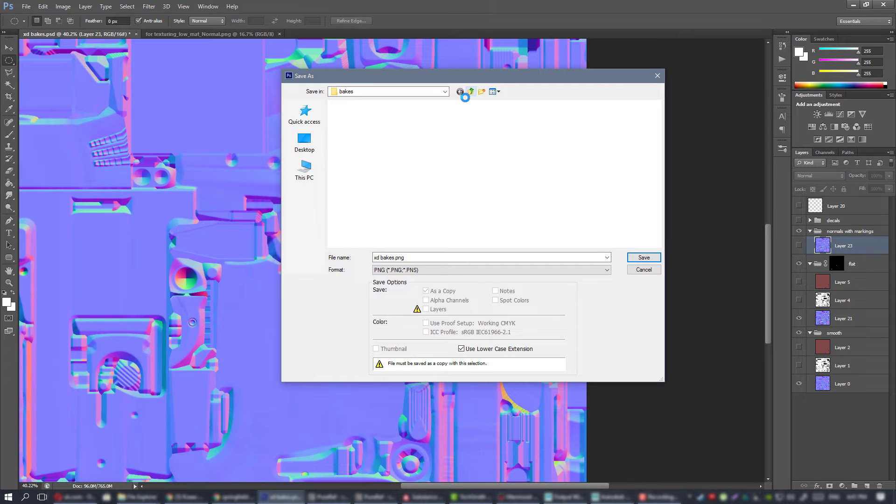
pyautogui.click(470, 92)
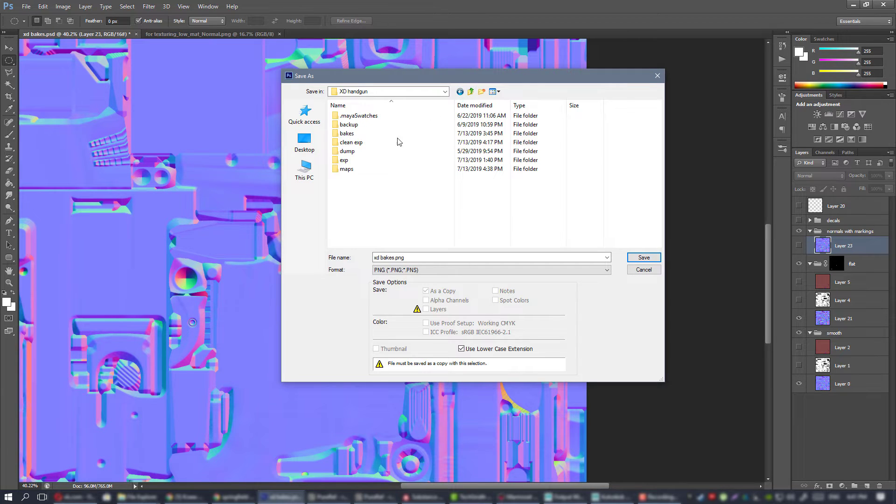
pyautogui.doubleClick(355, 134)
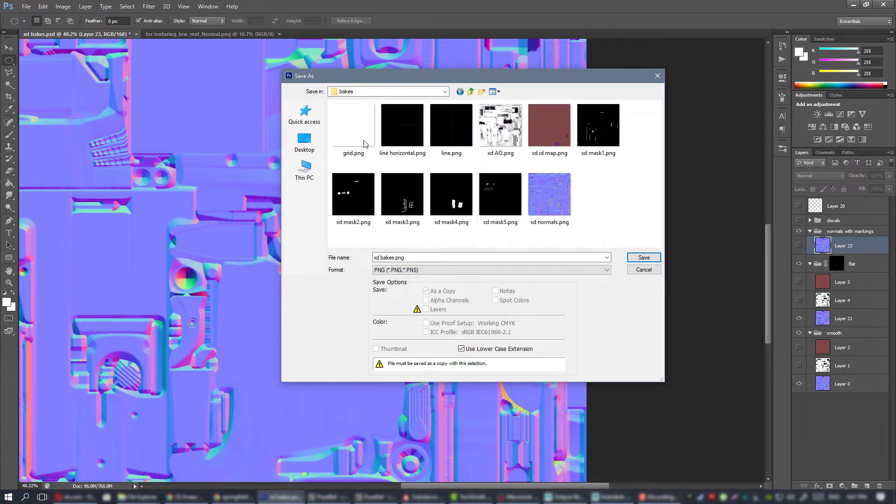
pyautogui.doubleClick(543, 206)
pyautogui.click(438, 189)
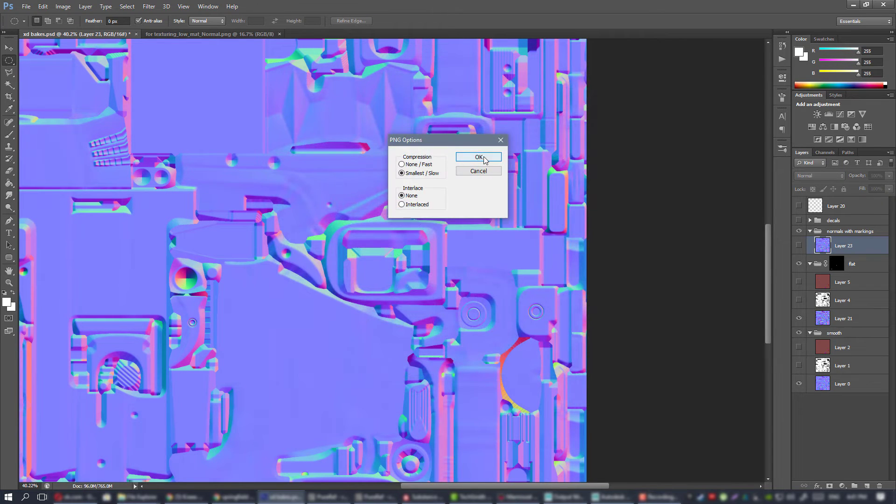
pyautogui.click(485, 155)
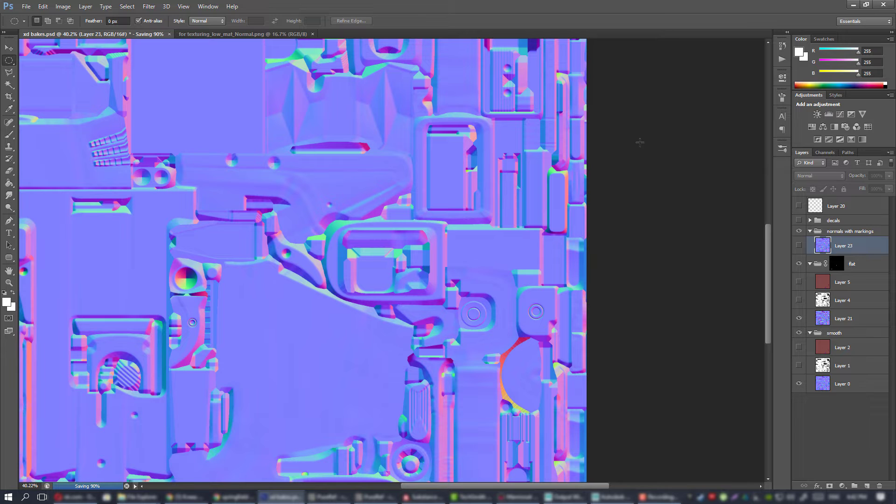
pyautogui.keyDown('alt'); pyautogui.scroll(-3, 440, 161); pyautogui.keyUp('alt')
pyautogui.keyDown('alt'); pyautogui.scroll(5, 444, 189); pyautogui.keyUp('alt')
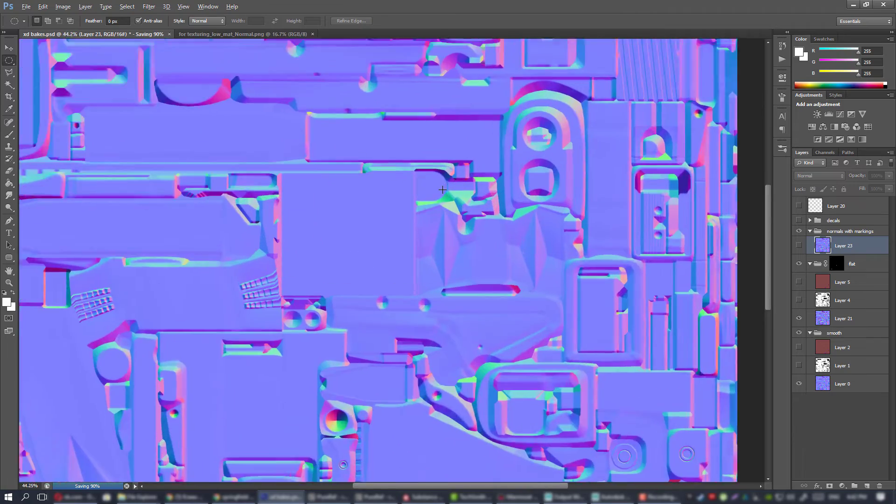
pyautogui.keyDown('alt'); pyautogui.scroll(-3, 394, 194); pyautogui.keyUp('alt')
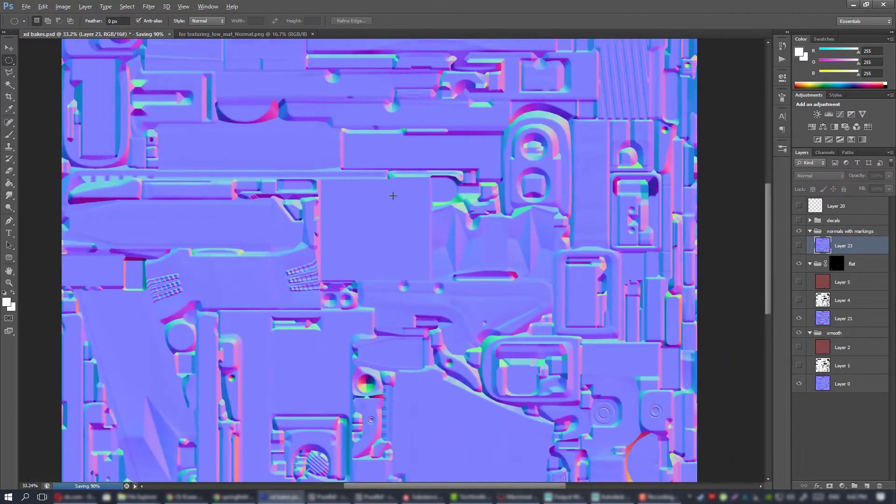
pyautogui.keyDown('alt'); pyautogui.scroll(3, 392, 194); pyautogui.keyUp('alt')
pyautogui.keyDown('alt'); pyautogui.scroll(-1, 392, 202); pyautogui.keyUp('alt')
pyautogui.keyDown('alt'); pyautogui.scroll(2, 392, 201); pyautogui.keyUp('alt')
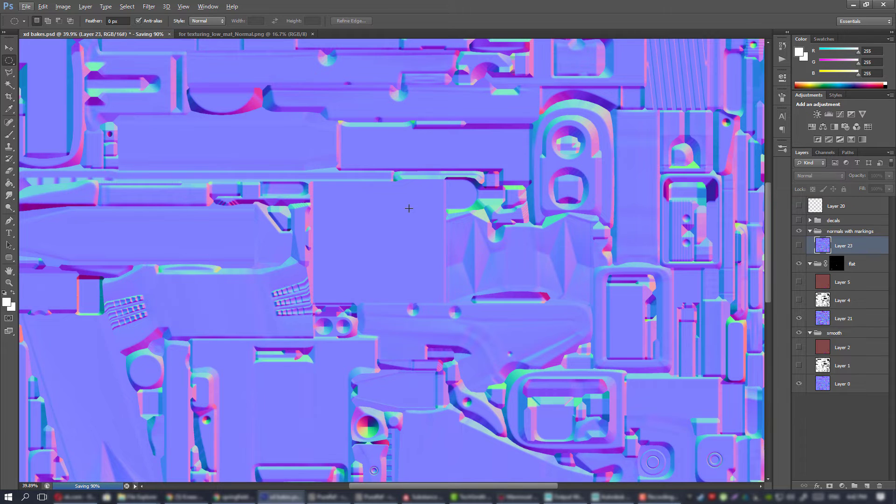
pyautogui.keyDown('alt'); pyautogui.scroll(-3, 409, 208); pyautogui.keyUp('alt')
pyautogui.keyDown('alt'); pyautogui.scroll(2, 408, 210); pyautogui.keyUp('alt')
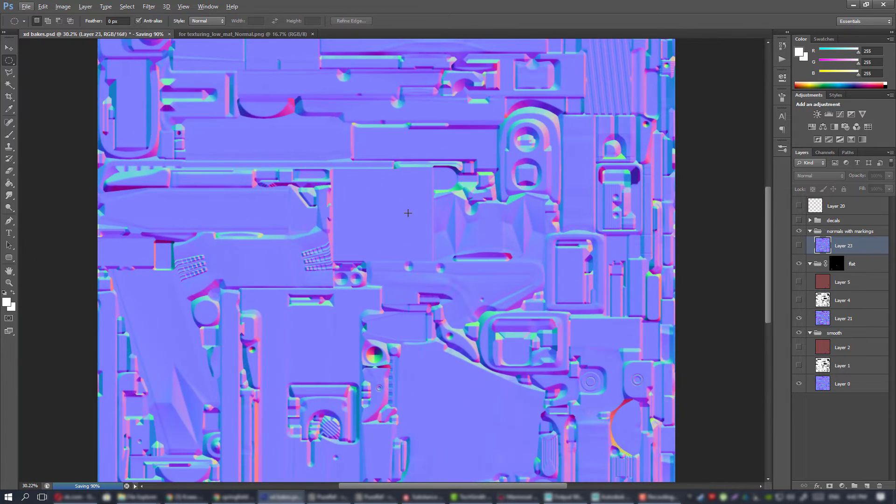
pyautogui.keyDown('alt'); pyautogui.scroll(3, 408, 212); pyautogui.keyUp('alt')
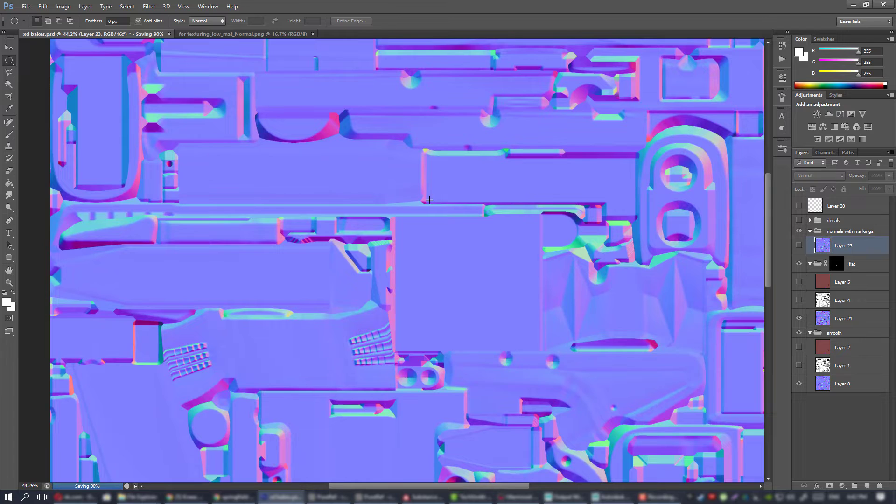
pyautogui.moveTo(392, 169); pyautogui.dragTo(464, 356)
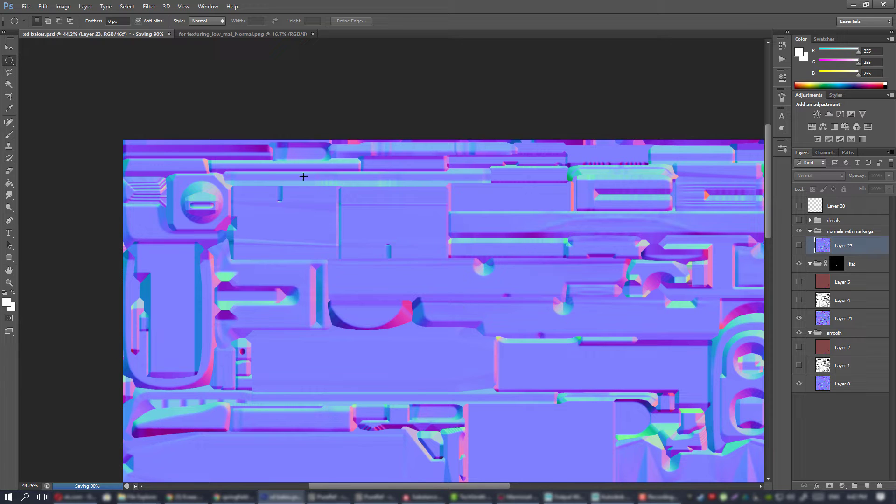
pyautogui.keyDown('alt'); pyautogui.scroll(-3, 387, 151); pyautogui.keyUp('alt')
pyautogui.keyDown('alt'); pyautogui.scroll(4, 387, 151); pyautogui.keyUp('alt')
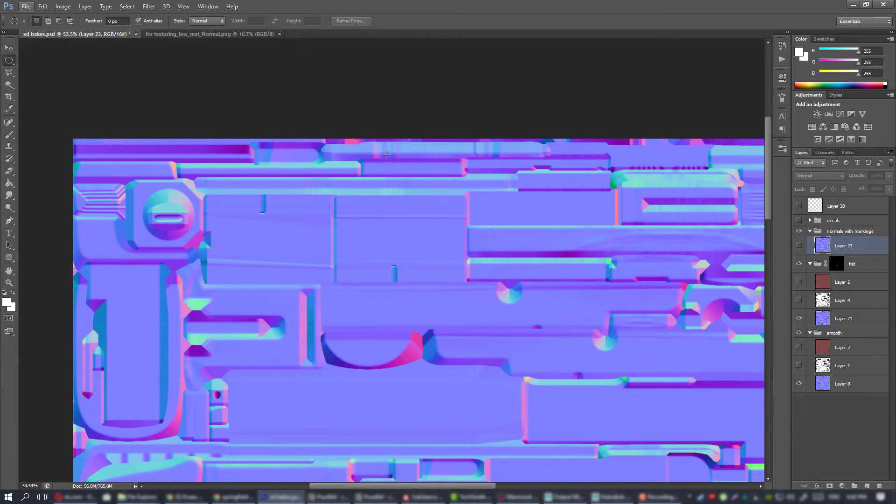
# Switch to Substance Painter, reload the xd normals texture and reassign it as the Normal mesh map.
pyautogui.click(427, 496)
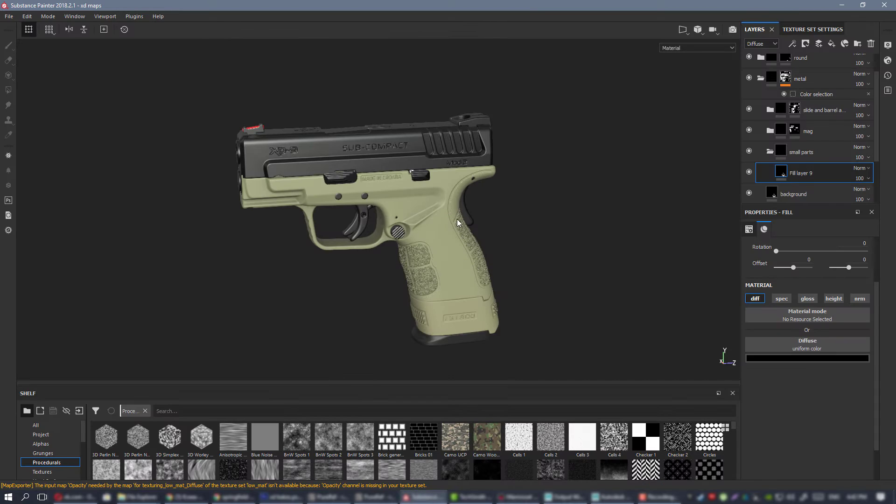
pyautogui.scroll(5, 458, 219)
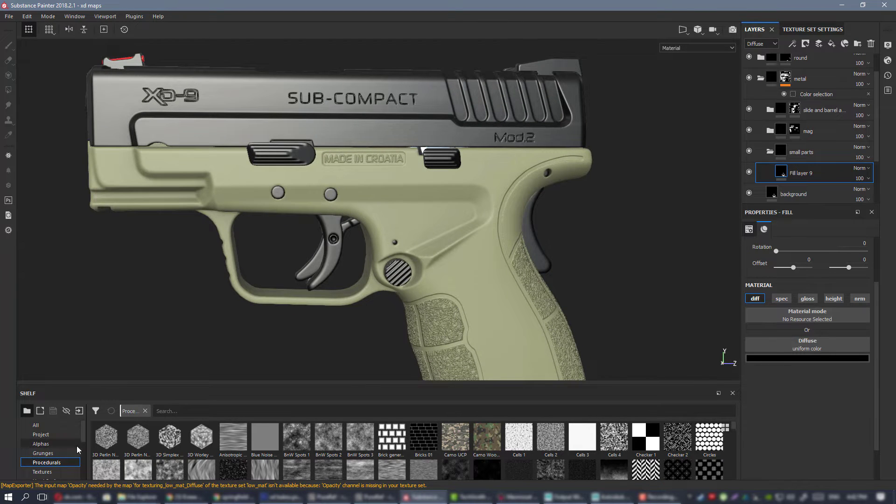
pyautogui.click(43, 471)
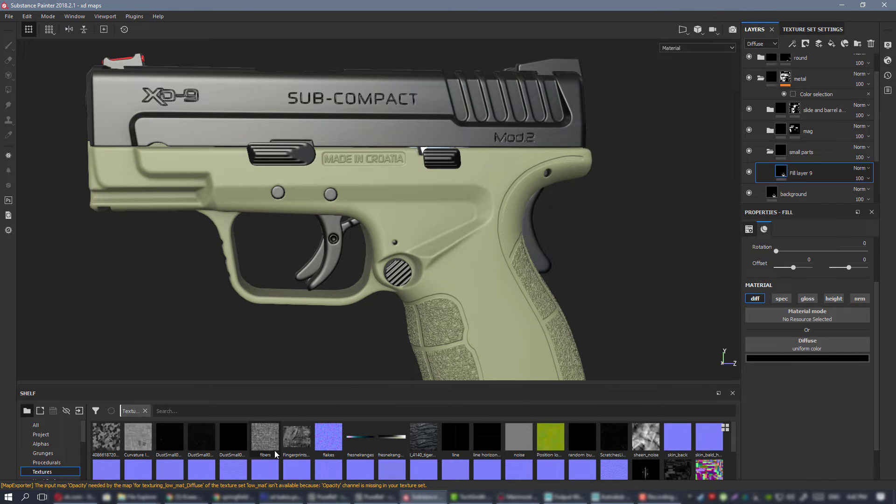
pyautogui.scroll(-2, 274, 450)
pyautogui.rightClick(361, 458)
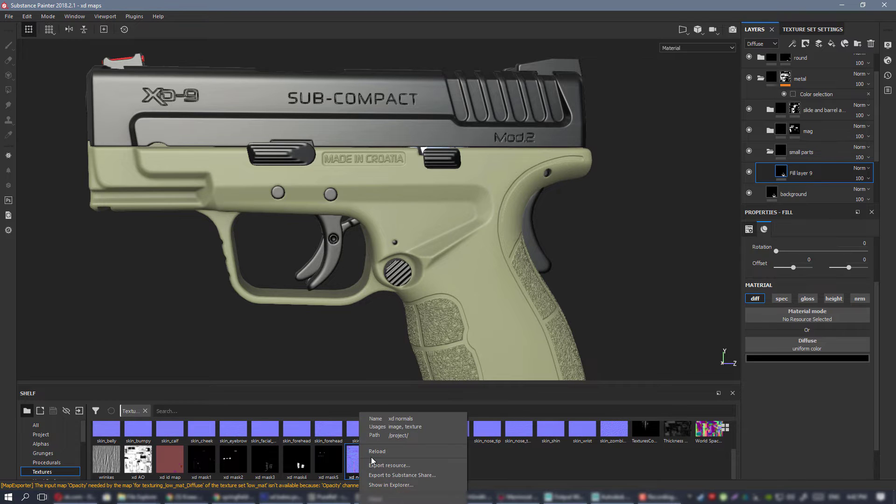
pyautogui.click(376, 451)
pyautogui.click(811, 29)
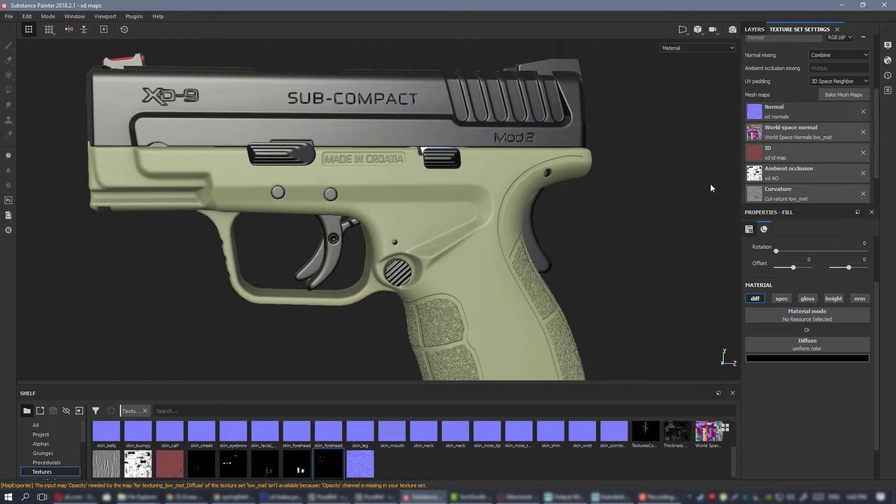
pyautogui.moveTo(360, 463); pyautogui.dragTo(797, 113)
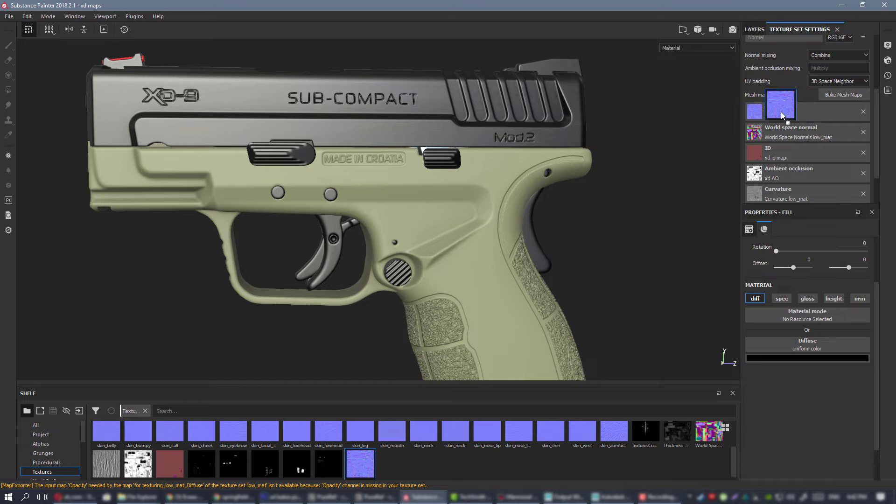
# Examine the pistol's frame, slide and separate magazine with the reloaded normal map from several angles.
pyautogui.moveTo(516, 158); pyautogui.dragTo(516, 158)
pyautogui.keyDown('alt'); pyautogui.moveTo(498, 201); pyautogui.dragTo(457, 145); pyautogui.keyUp('alt')
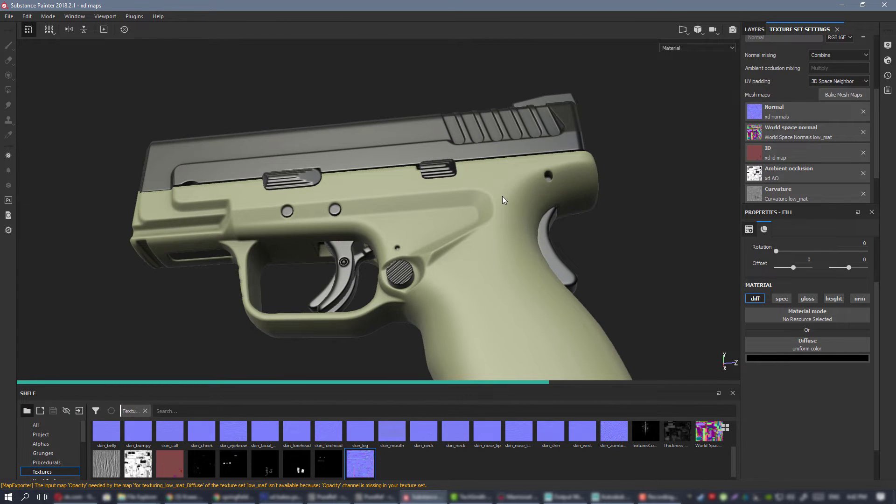
pyautogui.keyDown('alt'); pyautogui.moveTo(521, 222); pyautogui.dragTo(428, 257); pyautogui.keyUp('alt')
pyautogui.scroll(3, 406, 273)
pyautogui.keyDown('alt'); pyautogui.moveTo(428, 256); pyautogui.dragTo(272, 182, button='right'); pyautogui.keyUp('alt')
pyautogui.keyDown('alt'); pyautogui.moveTo(272, 182); pyautogui.dragTo(460, 242); pyautogui.keyUp('alt')
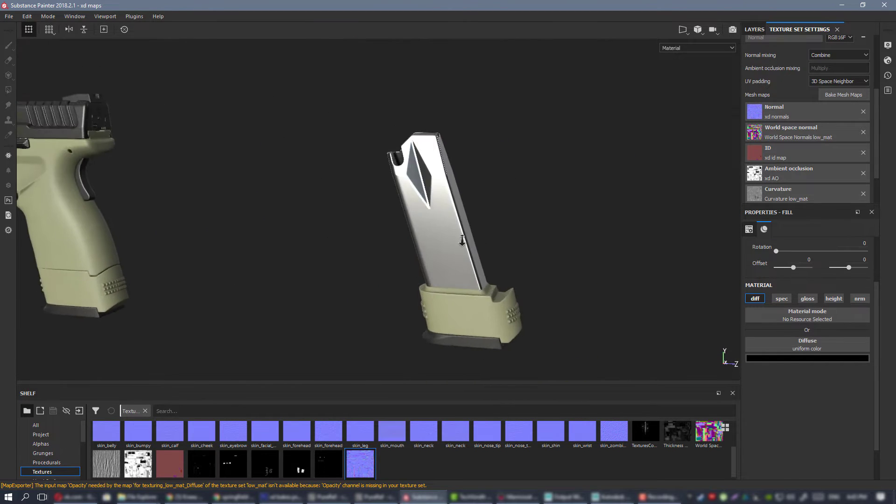
pyautogui.keyDown('alt'); pyautogui.moveTo(460, 242); pyautogui.dragTo(476, 247, button='right'); pyautogui.keyUp('alt')
pyautogui.keyDown('alt'); pyautogui.moveTo(476, 248); pyautogui.dragTo(443, 240); pyautogui.keyUp('alt')
pyautogui.keyDown('alt'); pyautogui.moveTo(443, 241); pyautogui.dragTo(539, 243, button='middle'); pyautogui.keyUp('alt')
# Return to the layer stack and collapse the metal folder.
pyautogui.click(746, 30)
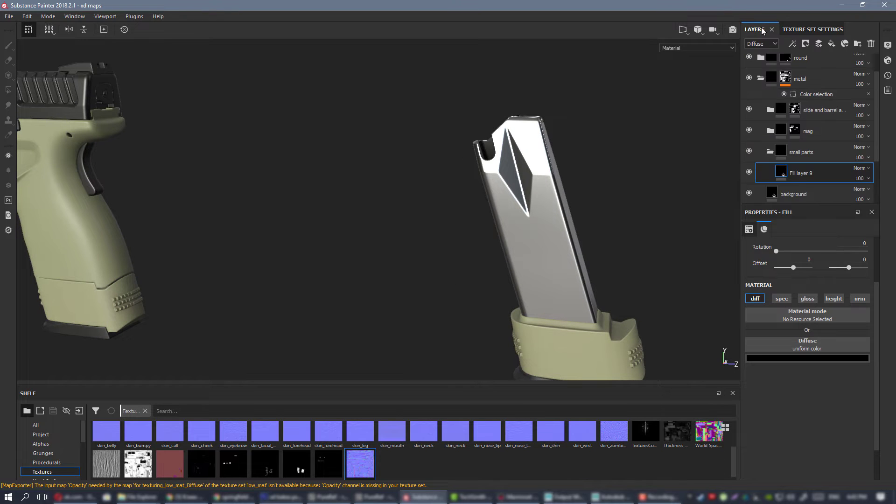
pyautogui.scroll(1, 774, 67)
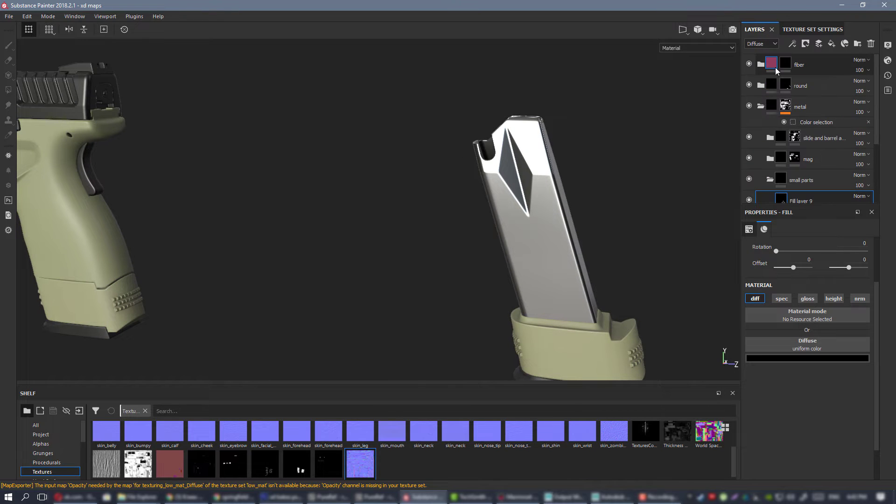
pyautogui.click(761, 106)
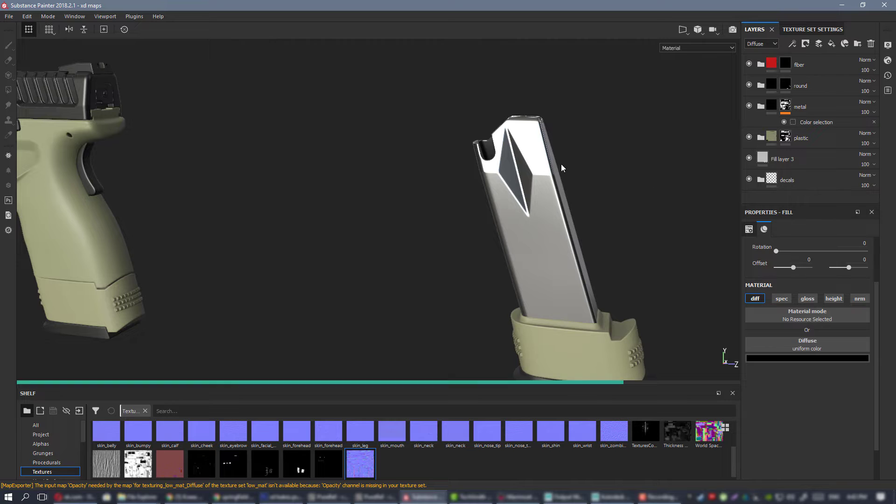
# Inspect the magazine and the pistol's side for the engraved markings and grip texture.
pyautogui.keyDown('alt'); pyautogui.moveTo(225, 192); pyautogui.dragTo(220, 167, button='middle'); pyautogui.keyUp('alt')
pyautogui.keyDown('alt'); pyautogui.moveTo(485, 219); pyautogui.dragTo(513, 204); pyautogui.keyUp('alt')
pyautogui.keyDown('alt'); pyautogui.moveTo(158, 205); pyautogui.dragTo(461, 210, button='middle'); pyautogui.keyUp('alt')
pyautogui.keyDown('alt'); pyautogui.moveTo(330, 198); pyautogui.dragTo(403, 223, button='right'); pyautogui.keyUp('alt')
pyautogui.keyDown('alt'); pyautogui.moveTo(404, 223); pyautogui.dragTo(432, 232); pyautogui.keyUp('alt')
pyautogui.keyDown('alt'); pyautogui.moveTo(431, 232); pyautogui.dragTo(338, 177, button='right'); pyautogui.keyUp('alt')
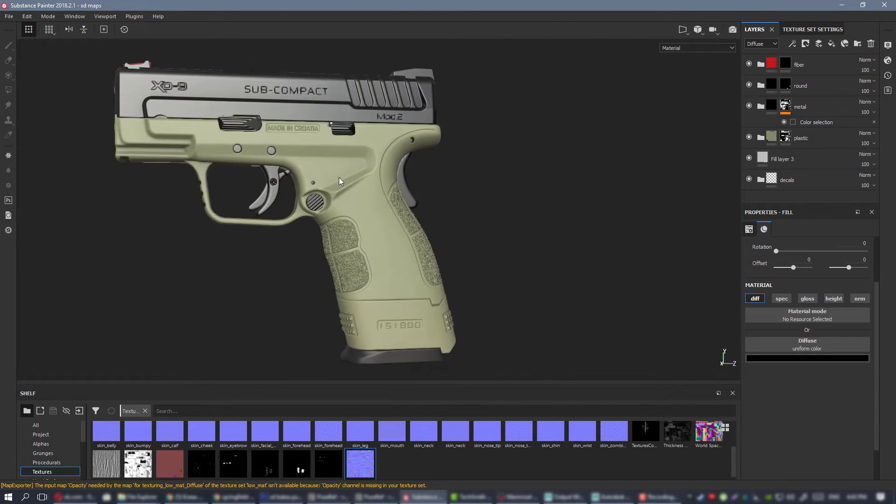
pyautogui.keyDown('alt'); pyautogui.moveTo(339, 177); pyautogui.dragTo(367, 220); pyautogui.keyUp('alt')
# Export the low_mat maps as 16-bit PNGs at 4096x4096 with the PBR SpecGloss configuration, then return to Marmoset Toolbag.
pyautogui.hotkey('ctrl', 'shift', 'e')
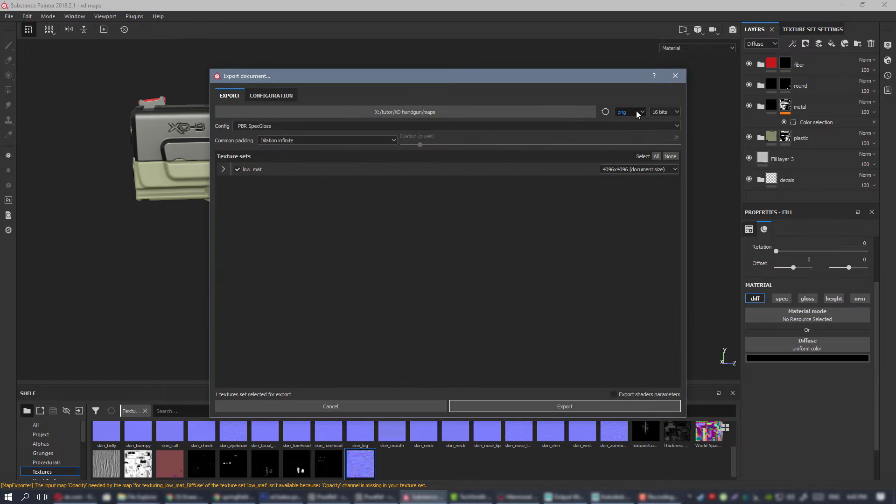
pyautogui.click(635, 406)
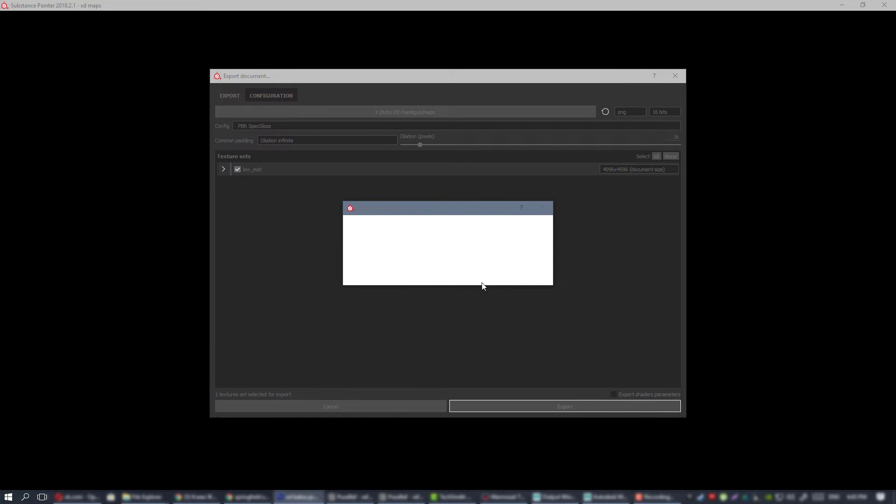
pyautogui.hotkey('alt', 'Tab')
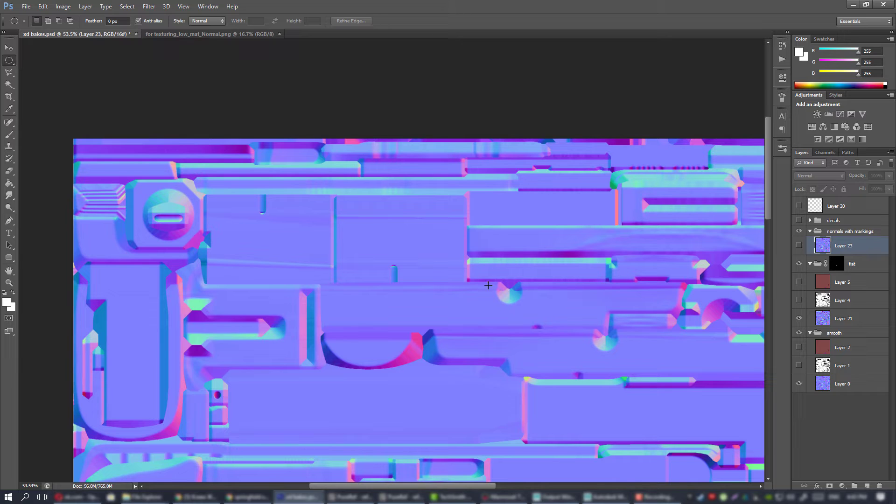
pyautogui.click(852, 7)
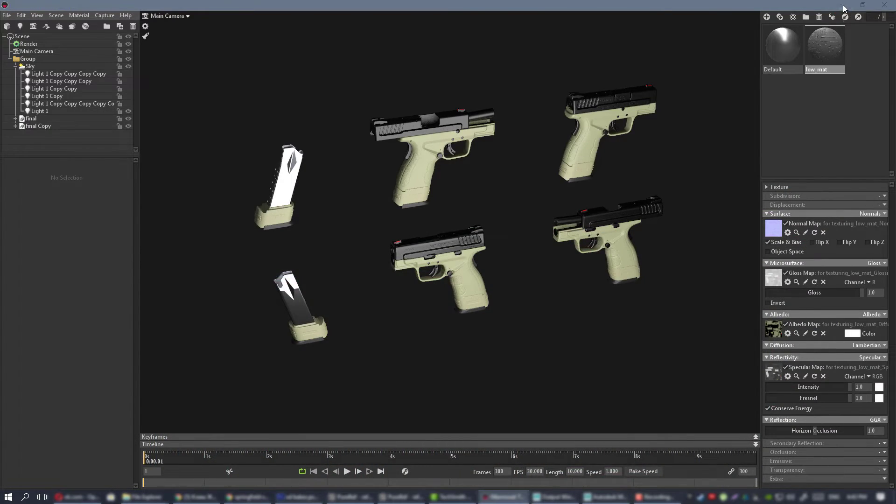
# Leave Marmoset Toolbag for the desktop and launch Substance Painter.
pyautogui.click(843, 6)
pyautogui.click(859, 5)
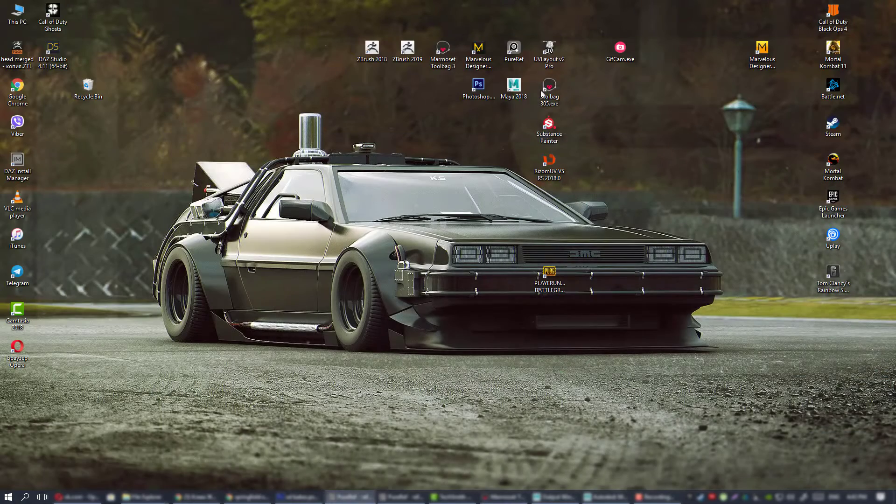
pyautogui.doubleClick(552, 124)
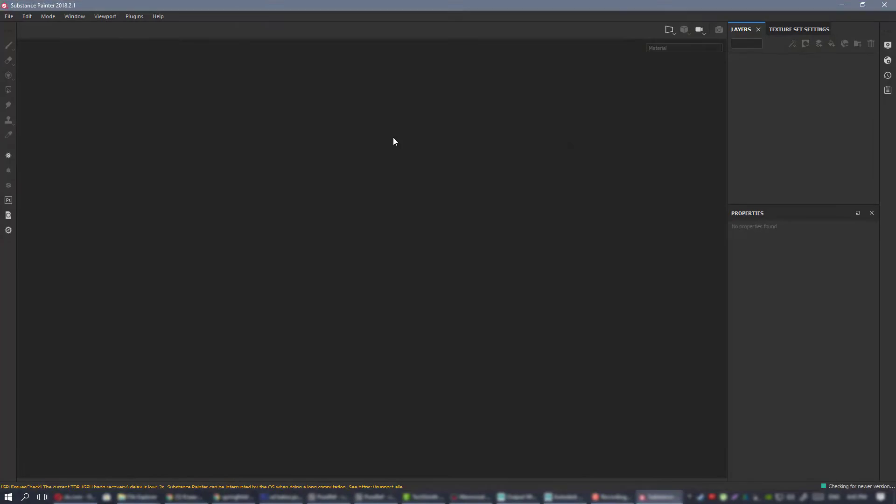
pyautogui.click(563, 326)
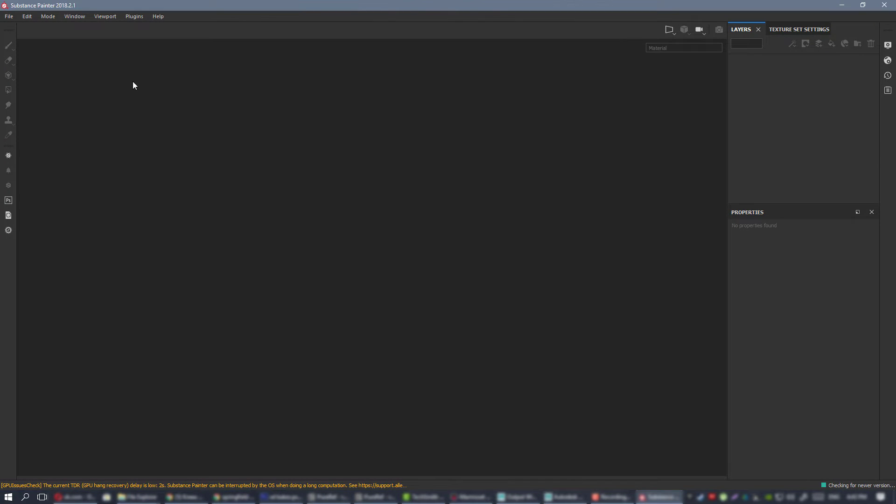
pyautogui.click(557, 309)
# Open the xd maps.spp project from the XD handgun maps folder.
pyautogui.click(9, 17)
pyautogui.click(18, 36)
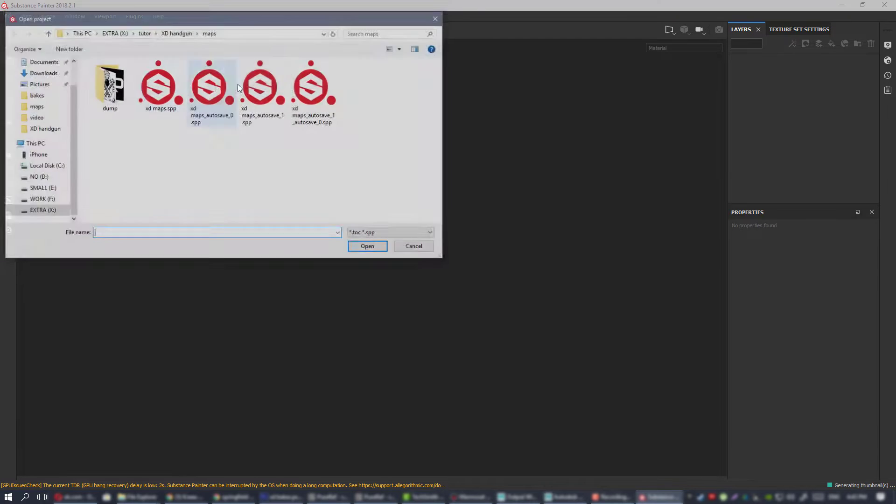
pyautogui.click(167, 85)
pyautogui.doubleClick(166, 85)
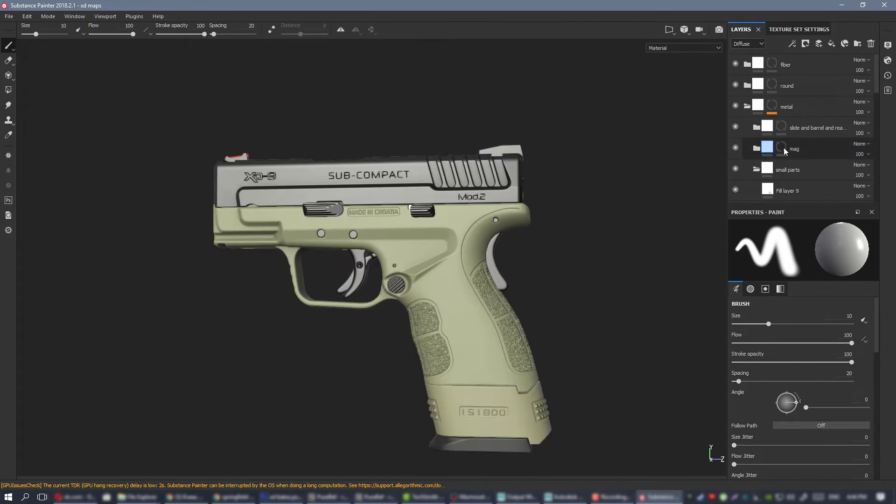
# Collapse the small parts subfolder and the metal folder in the layer stack.
pyautogui.click(747, 106)
pyautogui.keyDown('alt'); pyautogui.moveTo(528, 262); pyautogui.dragTo(469, 267); pyautogui.keyUp('alt')
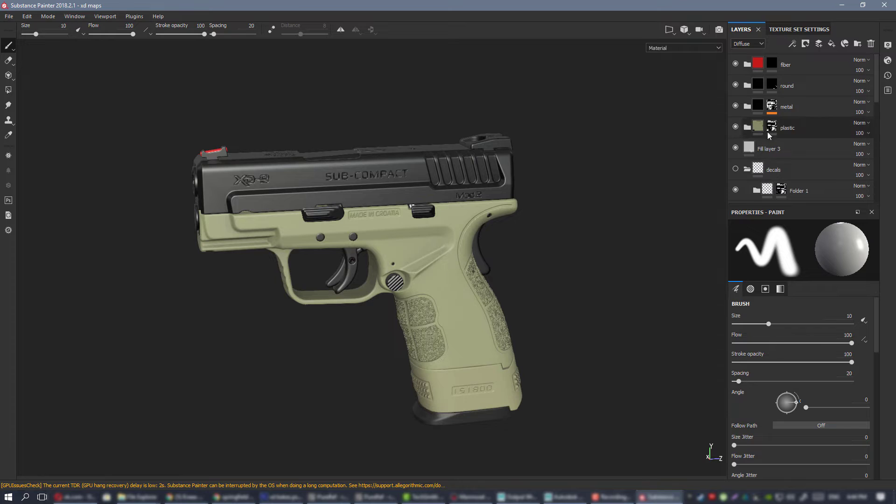
pyautogui.click(746, 107)
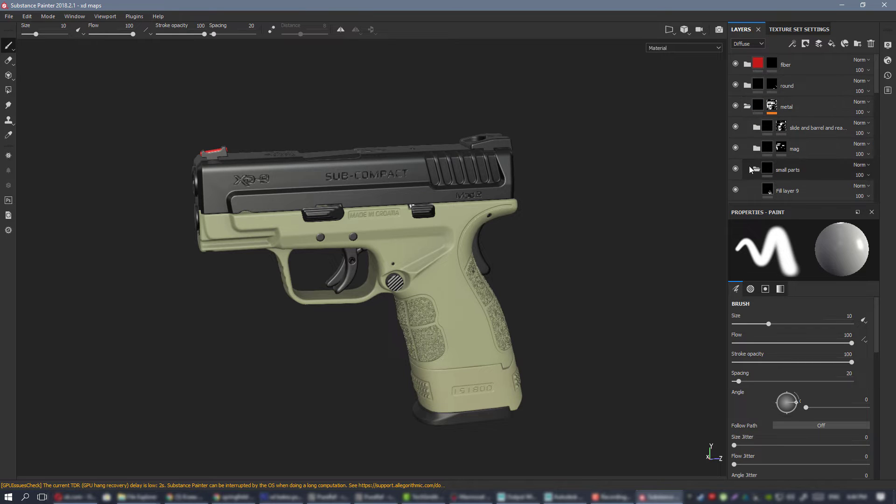
pyautogui.click(757, 169)
pyautogui.click(743, 109)
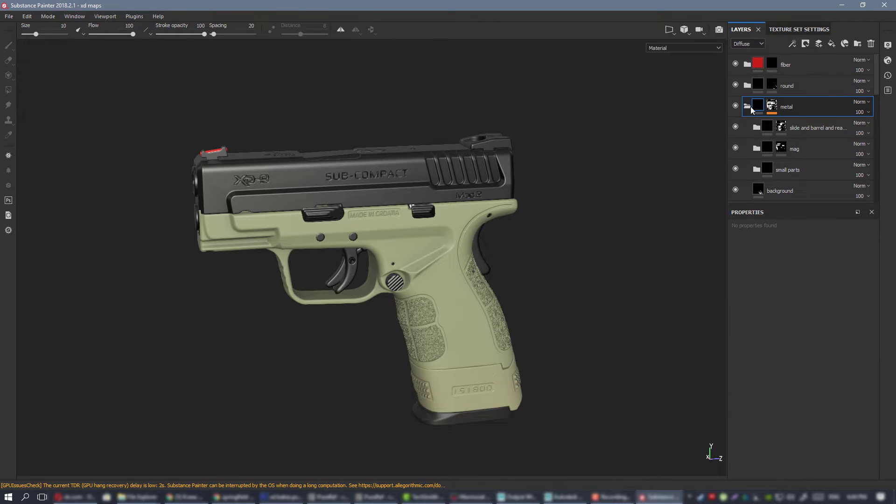
pyautogui.click(748, 105)
# Inspect the separate magazine up close and review the mesh maps assigned in the texture set settings.
pyautogui.keyDown('alt'); pyautogui.moveTo(505, 263); pyautogui.dragTo(272, 207, button='middle'); pyautogui.keyUp('alt')
pyautogui.keyDown('alt'); pyautogui.moveTo(484, 207); pyautogui.dragTo(377, 224, button='middle'); pyautogui.keyUp('alt')
pyautogui.keyDown('alt'); pyautogui.moveTo(376, 224); pyautogui.dragTo(366, 168); pyautogui.keyUp('alt')
pyautogui.keyDown('alt'); pyautogui.moveTo(366, 168); pyautogui.dragTo(411, 220, button='right'); pyautogui.keyUp('alt')
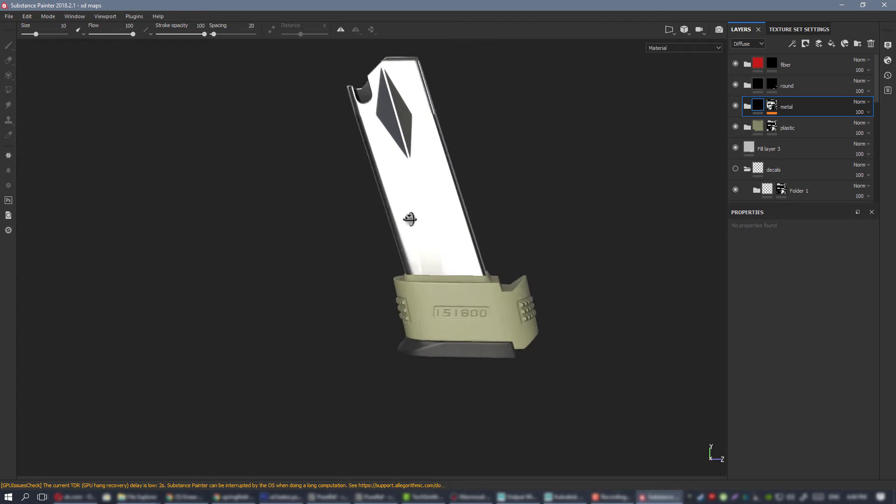
pyautogui.keyDown('alt'); pyautogui.moveTo(411, 220); pyautogui.dragTo(431, 218); pyautogui.keyUp('alt')
pyautogui.click(798, 29)
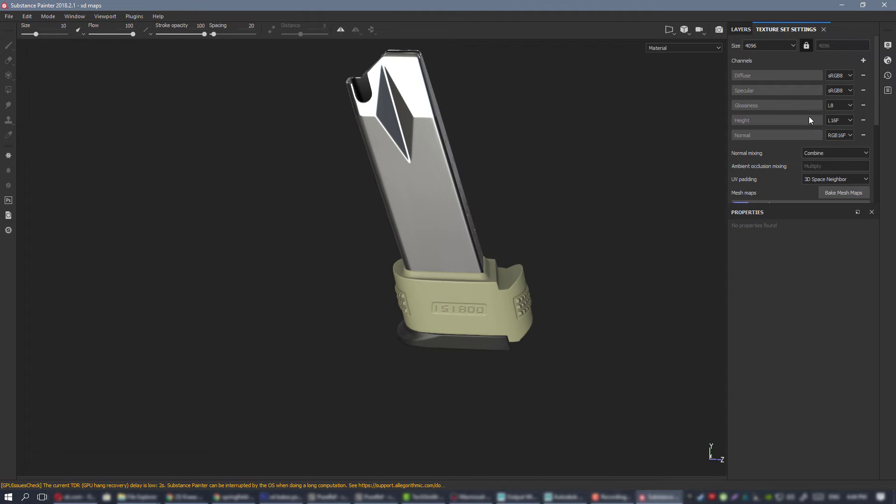
pyautogui.scroll(-5, 809, 117)
pyautogui.scroll(2, 790, 111)
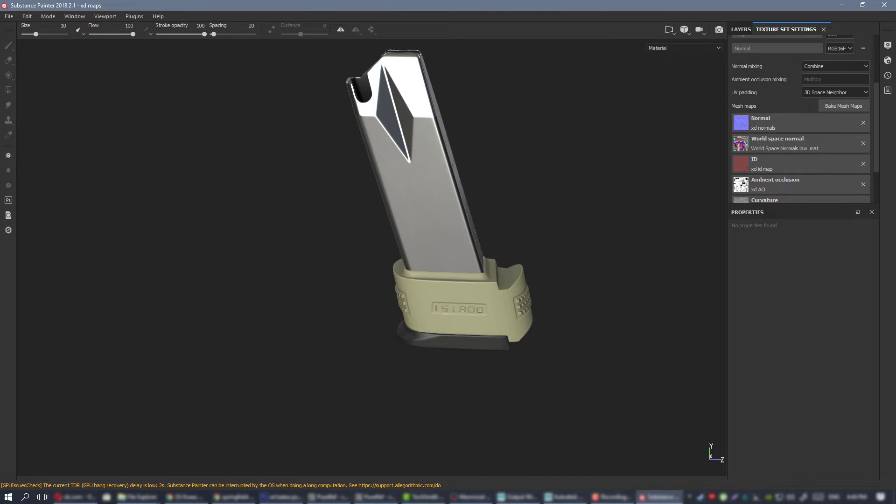
# Dock the shelf beneath the viewport and show its Textures category down to the imported xd maps.
pyautogui.moveTo(895, 72); pyautogui.dragTo(220, 370)
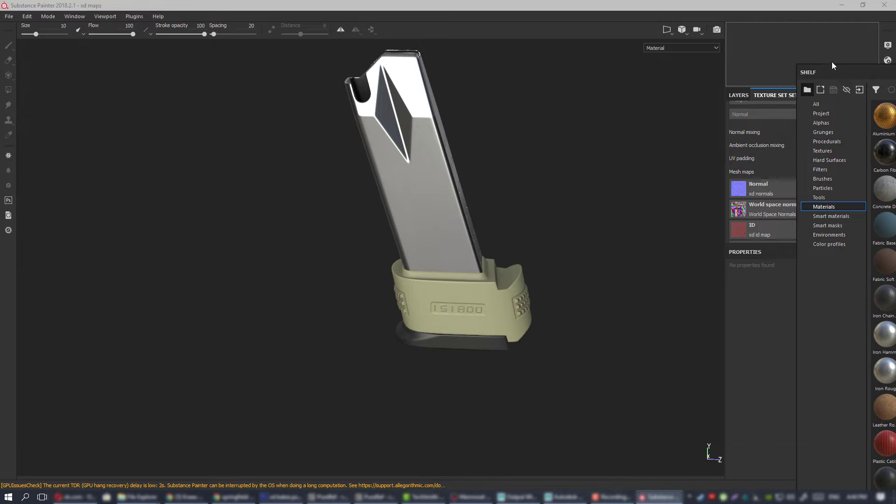
pyautogui.moveTo(850, 70); pyautogui.dragTo(220, 451)
pyautogui.scroll(-2, 55, 436)
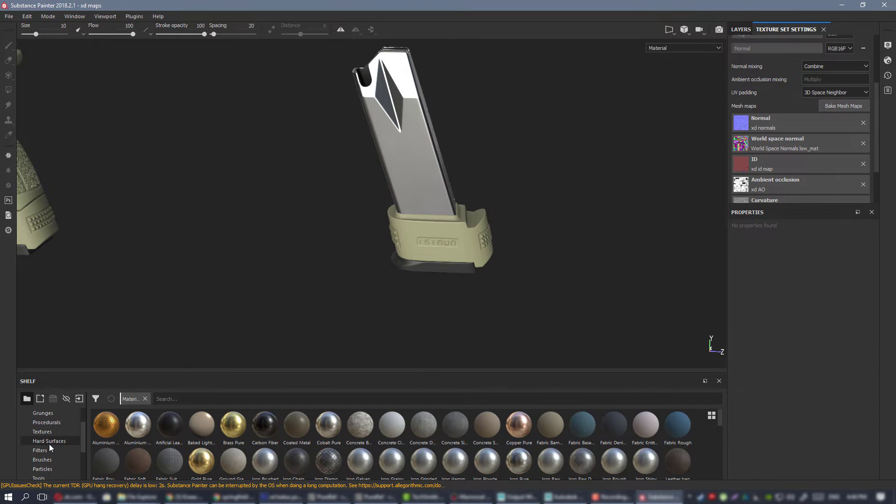
pyautogui.click(50, 433)
pyautogui.scroll(-3, 338, 434)
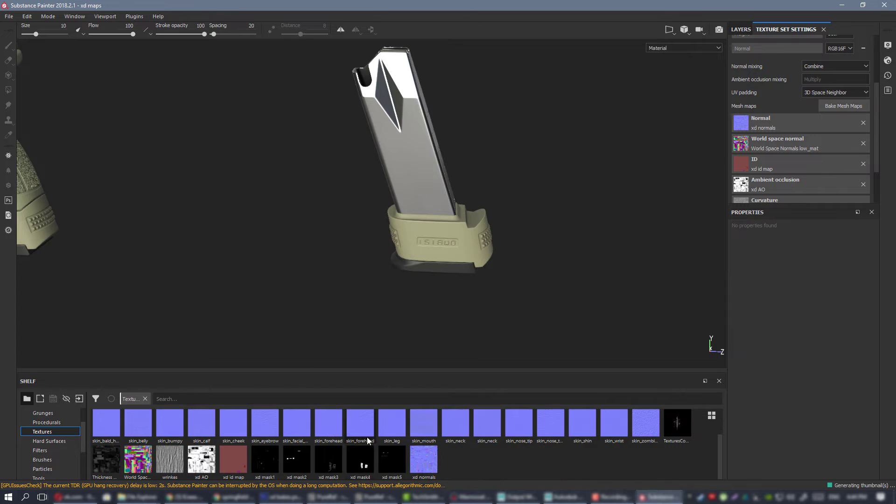
# Assign the xd normals texture from the shelf to the texture set's Normal mesh map.
pyautogui.rightClick(416, 455)
pyautogui.click(427, 451)
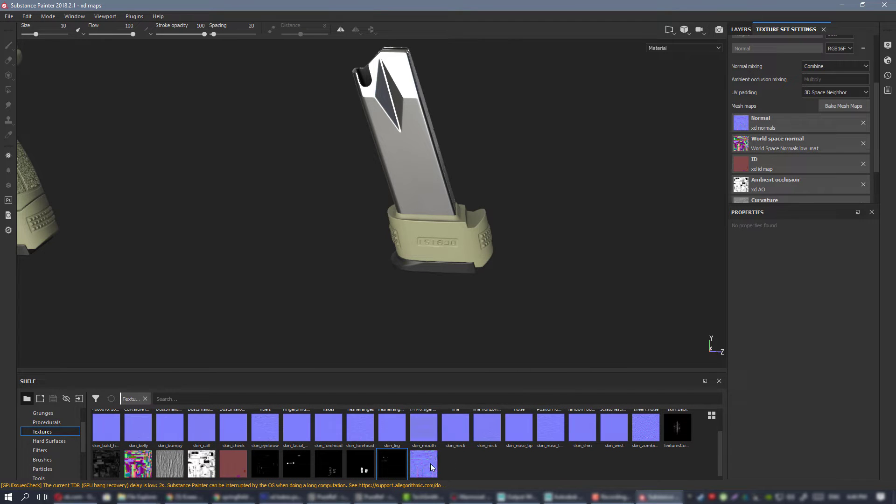
pyautogui.moveTo(424, 463); pyautogui.dragTo(787, 174)
# Examine the magazine and the pistol with the reassigned normal map from several angles and distances.
pyautogui.keyDown('alt'); pyautogui.moveTo(425, 183); pyautogui.dragTo(345, 199); pyautogui.keyUp('alt')
pyautogui.keyDown('alt'); pyautogui.moveTo(344, 199); pyautogui.dragTo(539, 239, button='right'); pyautogui.keyUp('alt')
pyautogui.keyDown('alt'); pyautogui.moveTo(423, 221); pyautogui.dragTo(493, 208, button='middle'); pyautogui.keyUp('alt')
pyautogui.keyDown('alt'); pyautogui.moveTo(494, 208); pyautogui.dragTo(312, 209, button='right'); pyautogui.keyUp('alt')
pyautogui.keyDown('alt'); pyautogui.moveTo(182, 177); pyautogui.dragTo(224, 164); pyautogui.keyUp('alt')
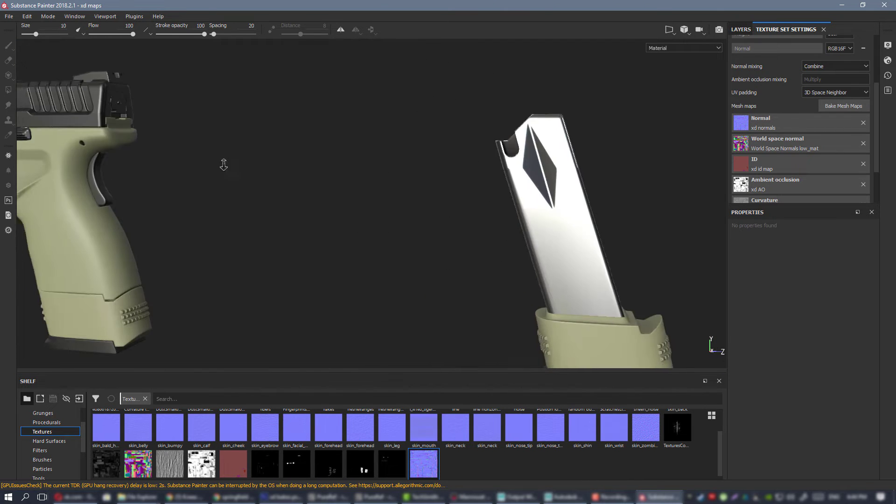
pyautogui.keyDown('alt'); pyautogui.moveTo(224, 164); pyautogui.dragTo(154, 154, button='right'); pyautogui.keyUp('alt')
pyautogui.keyDown('alt'); pyautogui.moveTo(348, 194); pyautogui.dragTo(362, 220); pyautogui.keyUp('alt')
pyautogui.keyDown('alt'); pyautogui.moveTo(318, 188); pyautogui.dragTo(382, 194, button='right'); pyautogui.keyUp('alt')
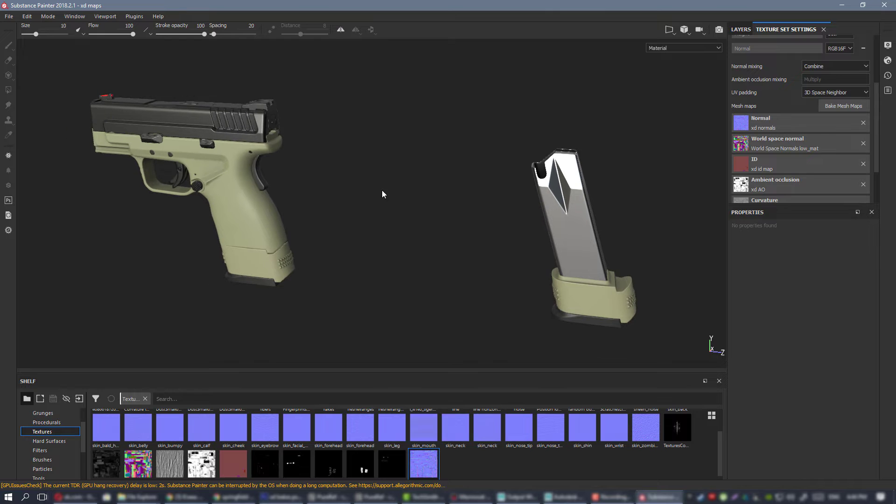
# Switch to Maya and close it without saving the changes to retop.ma.
pyautogui.click(563, 497)
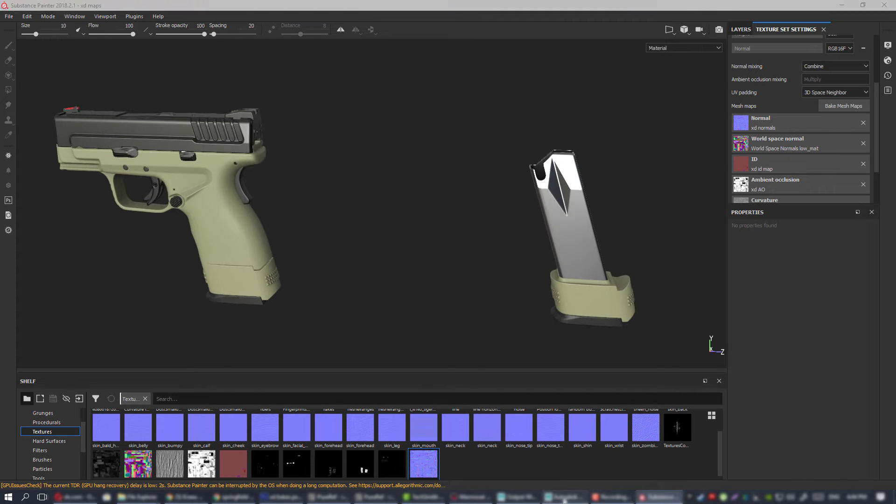
pyautogui.click(884, 5)
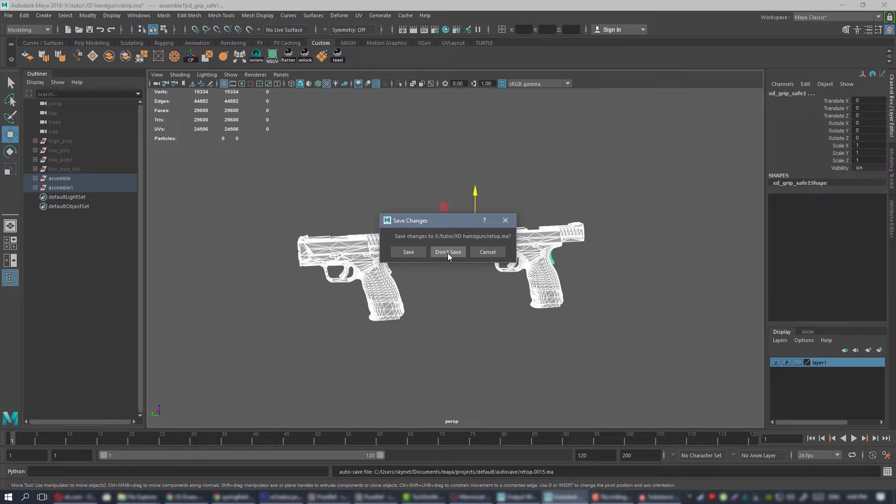
pyautogui.click(447, 252)
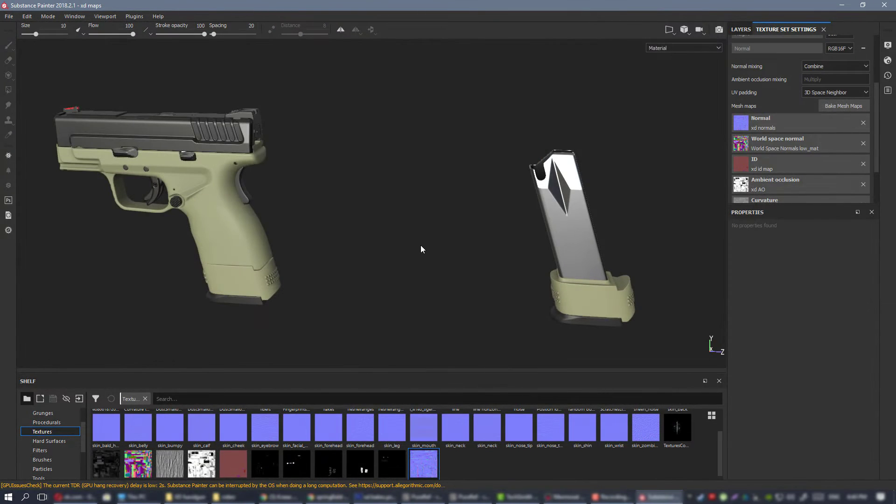
# Bring up the PureRef board with the pistol reference photos and close it.
pyautogui.keyDown('alt'); pyautogui.moveTo(306, 258); pyautogui.dragTo(419, 295); pyautogui.keyUp('alt')
pyautogui.keyDown('alt'); pyautogui.moveTo(420, 295); pyautogui.dragTo(470, 276, button='middle'); pyautogui.keyUp('alt')
pyautogui.click(424, 498)
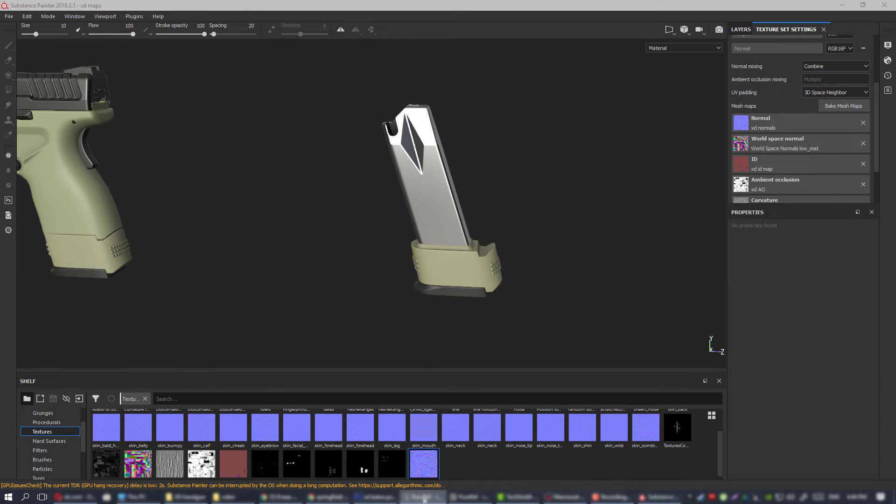
pyautogui.click(469, 498)
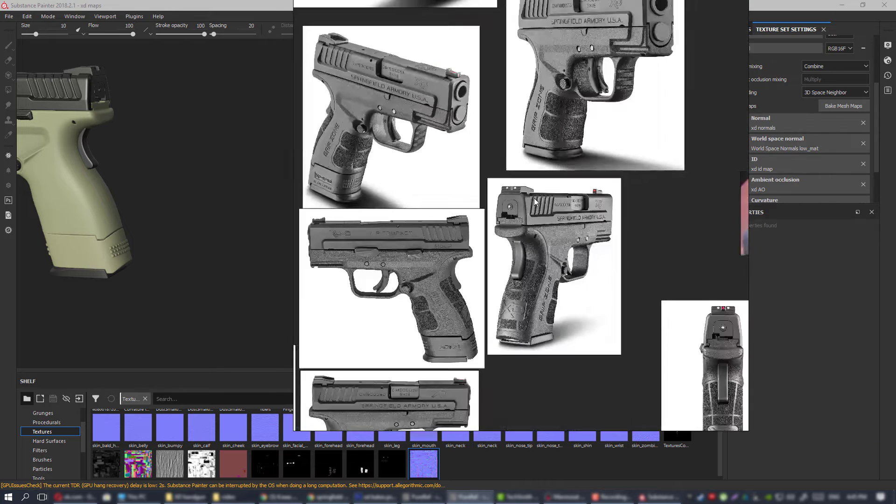
pyautogui.scroll(-9, 534, 200)
pyautogui.rightClick(617, 177)
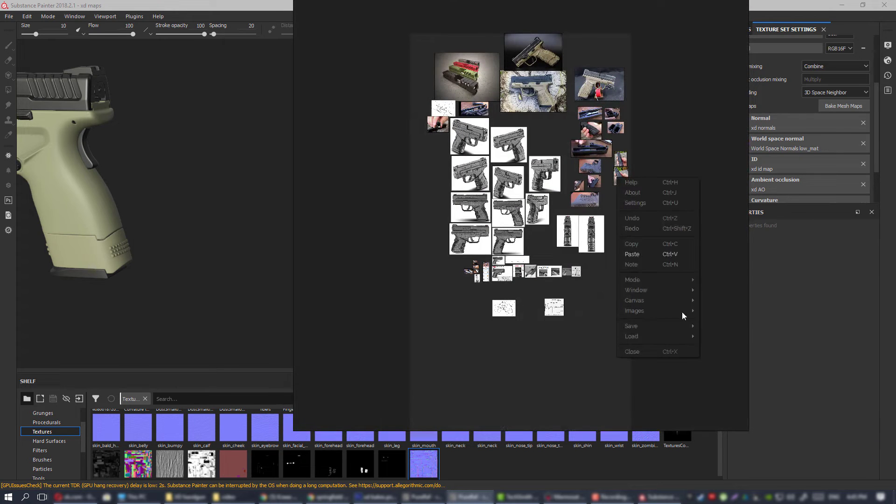
pyautogui.click(651, 352)
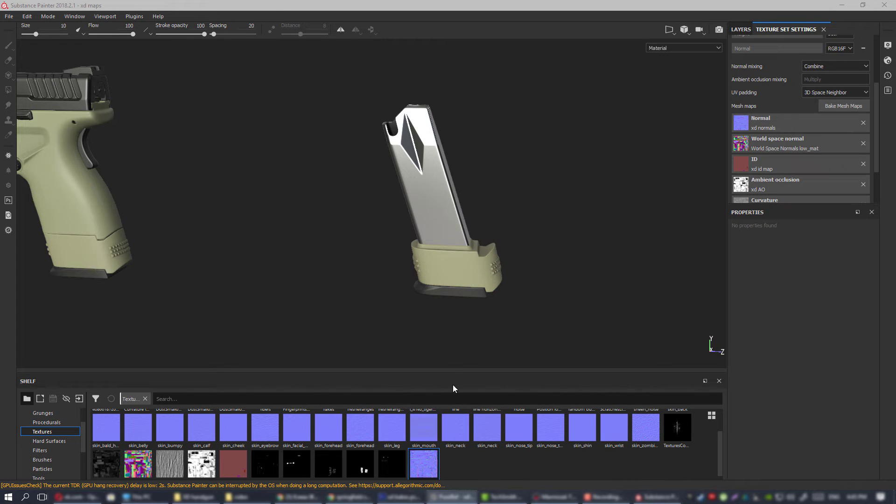
# Inspect the magazine and the pistol's grip and slide for shading problems from different angles.
pyautogui.moveTo(577, 224)
pyautogui.keyDown('alt'); pyautogui.mouseDown()
pyautogui.moveTo(386, 191)
pyautogui.moveTo(444, 200)
pyautogui.moveTo(485, 261)
pyautogui.mouseUp(); pyautogui.keyUp('alt')
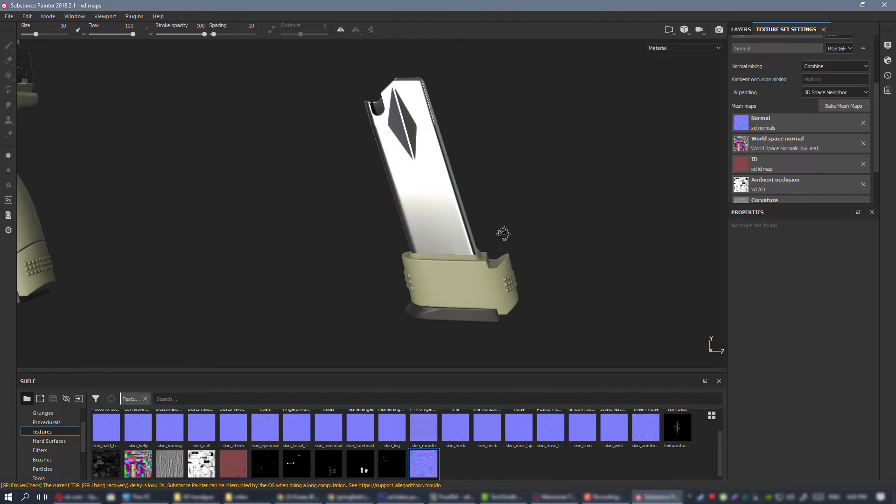
pyautogui.scroll(-2, 279, 212)
pyautogui.keyDown('alt'); pyautogui.moveTo(305, 228); pyautogui.dragTo(408, 242, button='middle'); pyautogui.keyUp('alt')
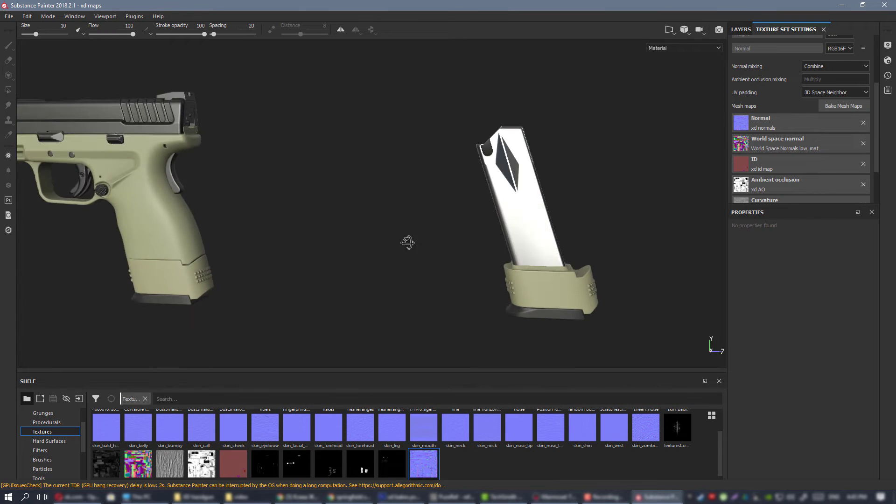
pyautogui.moveTo(408, 242)
pyautogui.keyDown('alt'); pyautogui.mouseDown()
pyautogui.moveTo(395, 253)
pyautogui.moveTo(210, 215)
pyautogui.mouseUp(); pyautogui.keyUp('alt')
pyautogui.keyDown('alt'); pyautogui.moveTo(210, 216); pyautogui.dragTo(335, 219, button='middle'); pyautogui.keyUp('alt')
pyautogui.moveTo(335, 219)
pyautogui.keyDown('alt'); pyautogui.mouseDown()
pyautogui.moveTo(426, 210)
pyautogui.moveTo(374, 214)
pyautogui.moveTo(329, 195)
pyautogui.mouseUp(); pyautogui.keyUp('alt')
pyautogui.scroll(1, 329, 195)
pyautogui.keyDown('alt'); pyautogui.moveTo(329, 195); pyautogui.dragTo(222, 256, button='middle'); pyautogui.keyUp('alt')
pyautogui.moveTo(368, 246)
pyautogui.keyDown('alt'); pyautogui.mouseDown()
pyautogui.moveTo(450, 232)
pyautogui.moveTo(378, 247)
pyautogui.mouseUp(); pyautogui.keyUp('alt')
pyautogui.keyDown('alt'); pyautogui.moveTo(378, 247); pyautogui.dragTo(442, 252, button='middle'); pyautogui.keyUp('alt')
# Save the project, return to the layer stack and check the markings on the pistol.
pyautogui.hotkey('ctrl', 's')
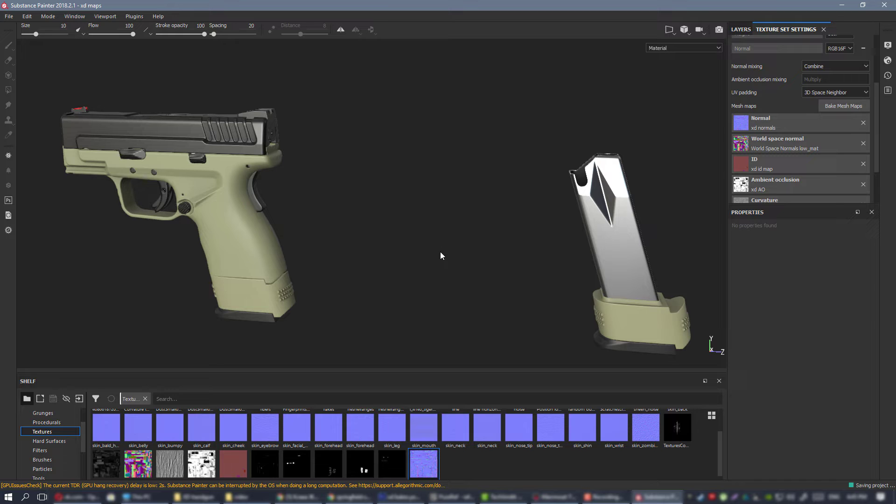
pyautogui.click(738, 30)
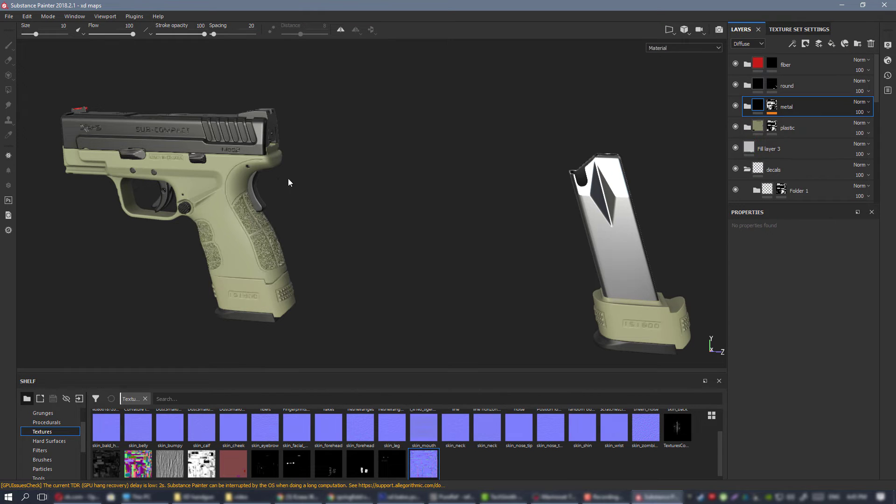
pyautogui.keyDown('alt'); pyautogui.moveTo(297, 158); pyautogui.dragTo(457, 128, button='middle'); pyautogui.keyUp('alt')
pyautogui.keyDown('alt'); pyautogui.moveTo(456, 128); pyautogui.dragTo(435, 187, button='right'); pyautogui.keyUp('alt')
pyautogui.keyDown('alt'); pyautogui.moveTo(435, 188); pyautogui.dragTo(404, 206, button='middle'); pyautogui.keyUp('alt')
# Export the low_mat maps as 8-bit PNGs at 4096x4096 with the PBR SpecGloss configuration.
pyautogui.hotkey('ctrl', 'shift', 'e')
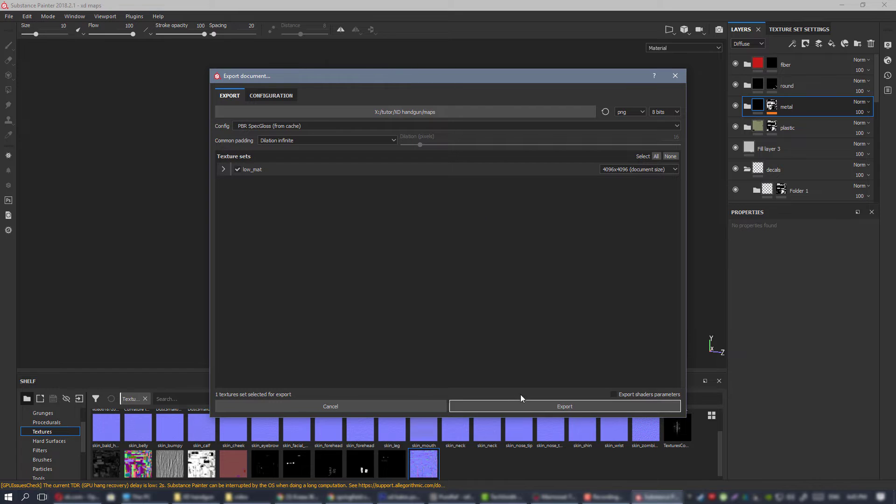
pyautogui.click(525, 405)
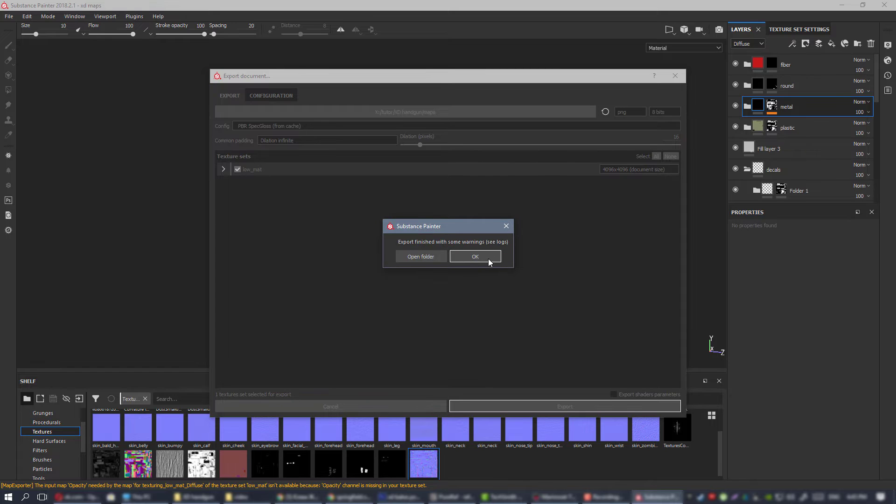
pyautogui.click(475, 257)
# Switch to Photoshop and close the outdated for texturing_low_mat_Normal.png document.
pyautogui.click(399, 497)
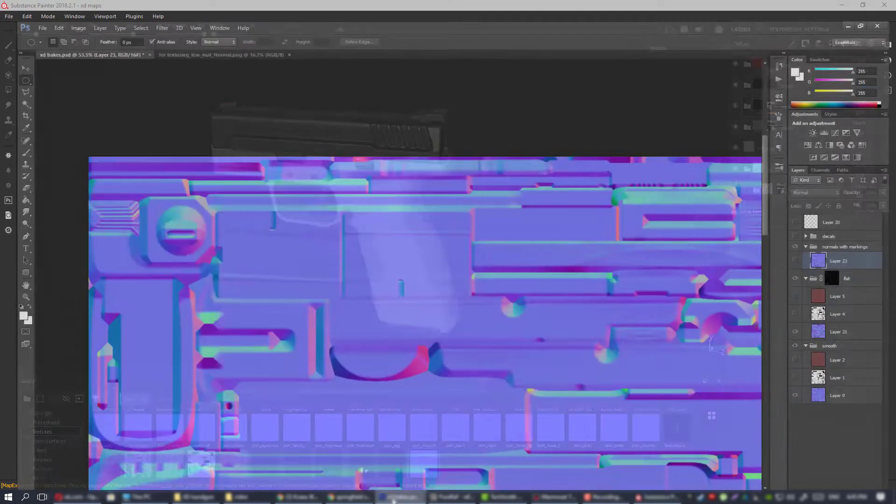
pyautogui.click(26, 6)
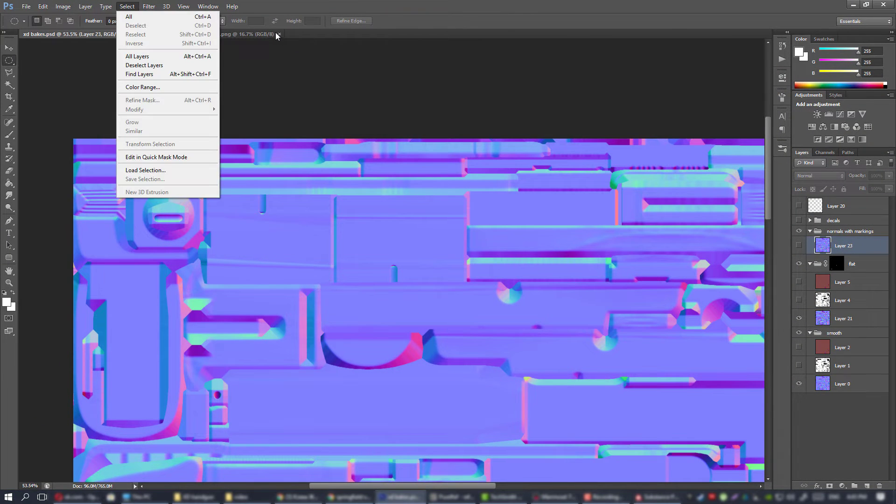
pyautogui.click(279, 35)
# Open the newly exported for texturing_low_mat_Normal.png from the maps folder.
pyautogui.click(33, 5)
pyautogui.click(28, 27)
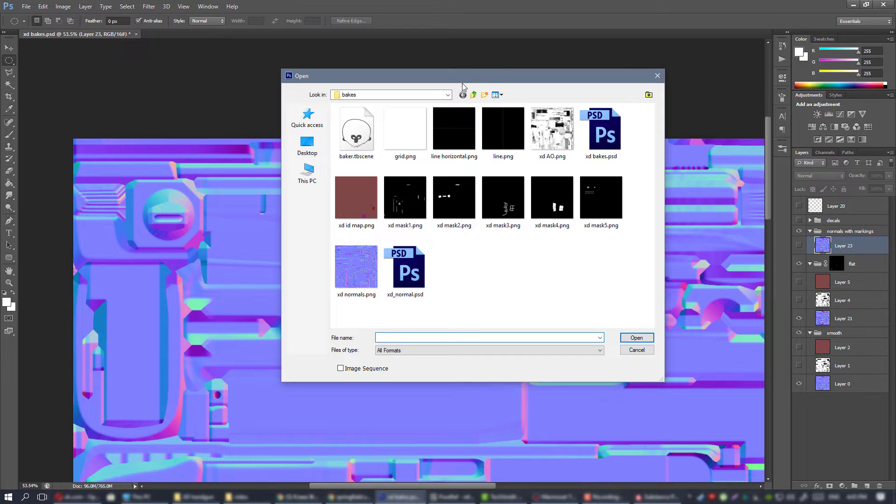
pyautogui.click(473, 96)
pyautogui.doubleClick(390, 135)
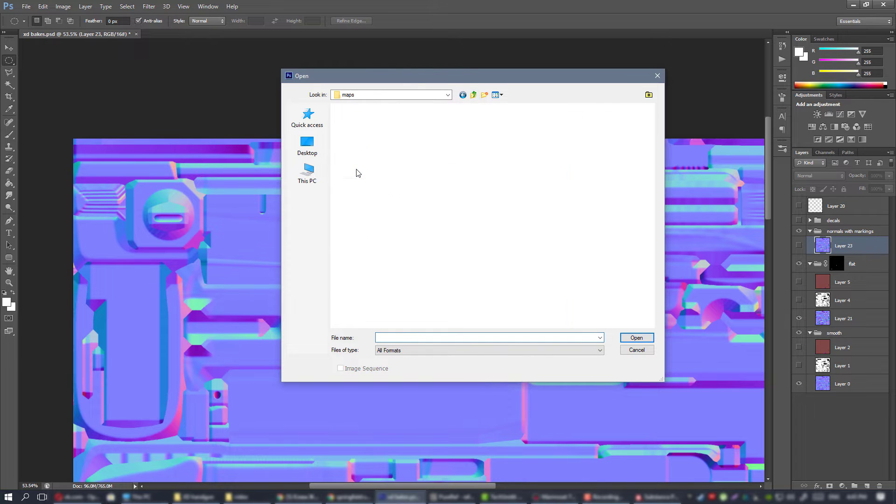
pyautogui.doubleClick(500, 129)
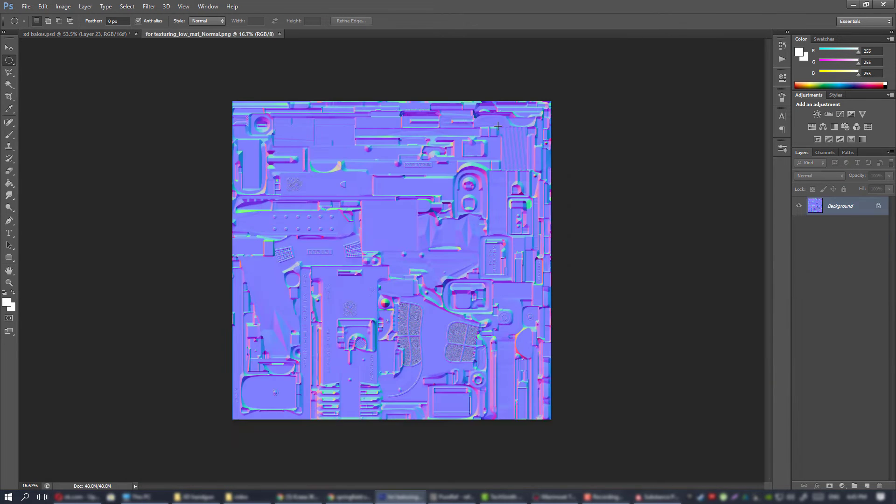
# Examine the exported normal map, switch to Substance Painter and review the PBR SpecGloss preset and the low_mat export list.
pyautogui.keyDown('alt'); pyautogui.scroll(5, 467, 189); pyautogui.keyUp('alt')
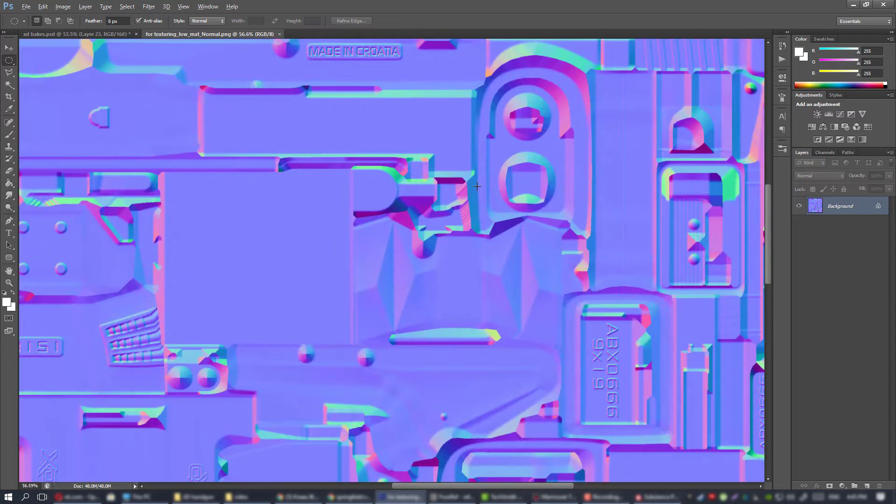
pyautogui.keyDown('alt'); pyautogui.scroll(-4, 477, 186); pyautogui.keyUp('alt')
pyautogui.keyDown('alt'); pyautogui.scroll(3, 476, 187); pyautogui.keyUp('alt')
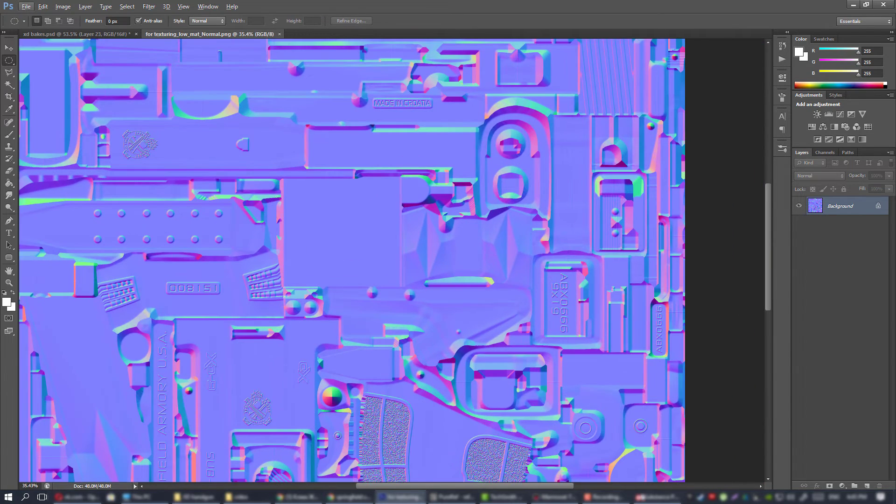
pyautogui.click(655, 497)
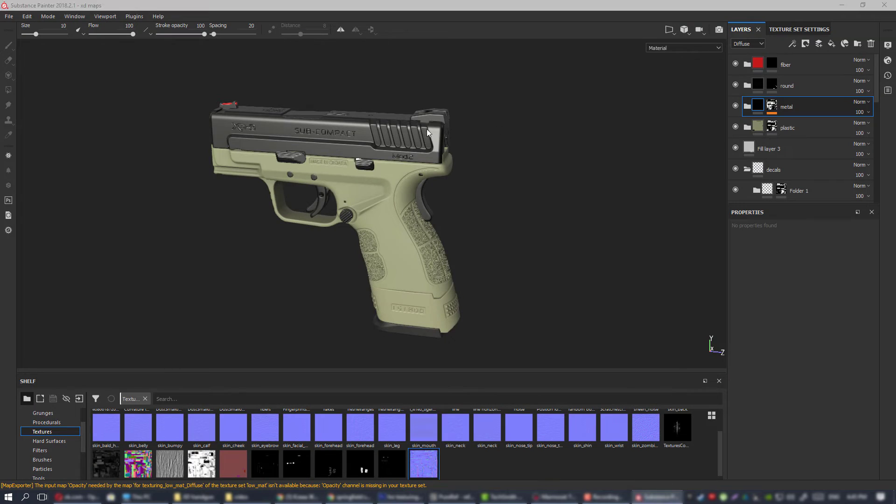
pyautogui.hotkey('ctrl', 'shift', 'e')
pyautogui.click(284, 96)
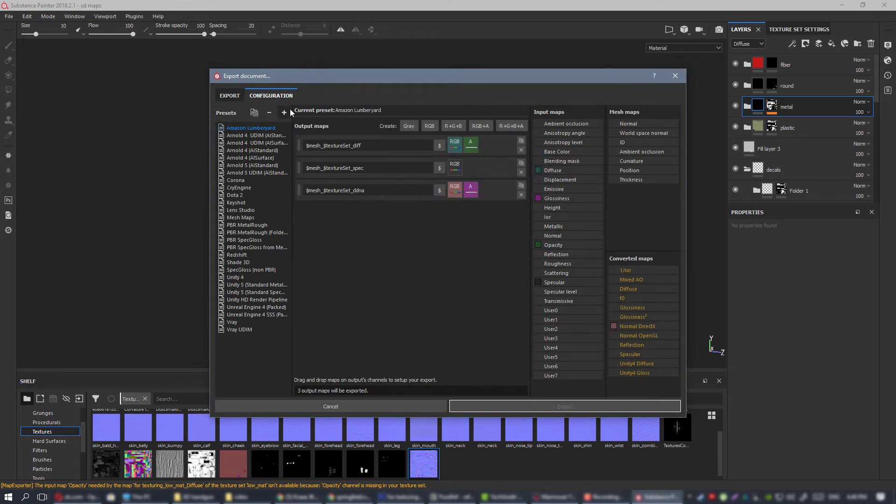
pyautogui.click(247, 240)
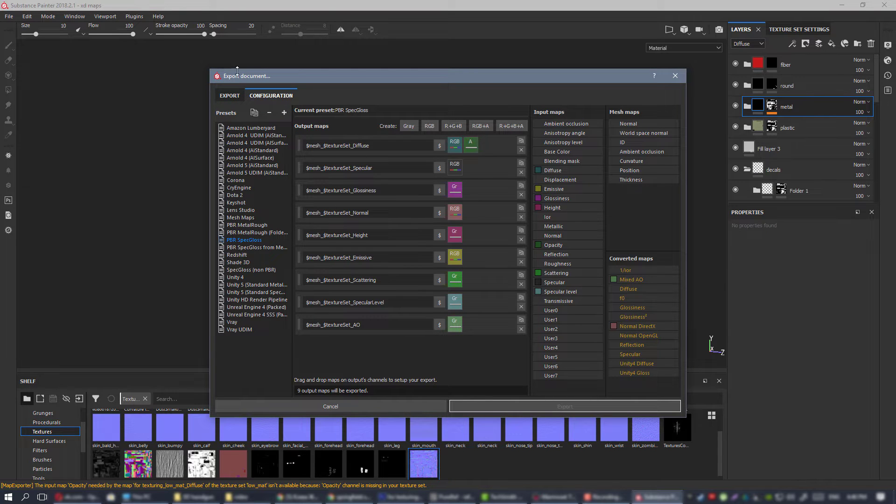
pyautogui.click(230, 96)
pyautogui.click(224, 168)
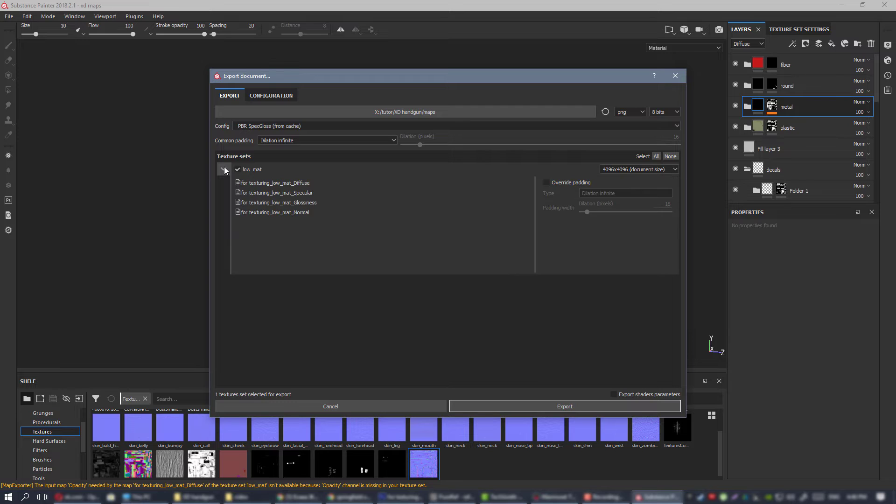
pyautogui.click(224, 168)
# Switch to Photoshop, try the exported normal map as a new layer above Layer 23 in xd bakes.psd, and delete it.
pyautogui.click(382, 500)
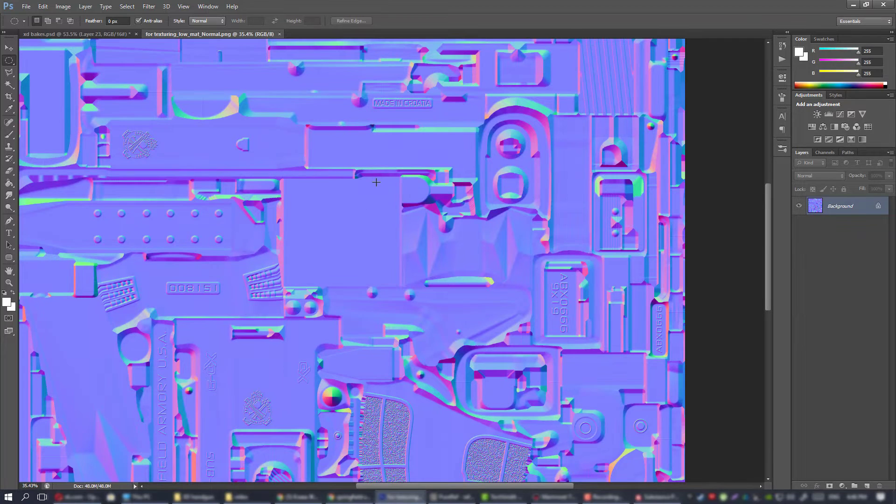
pyautogui.click(112, 34)
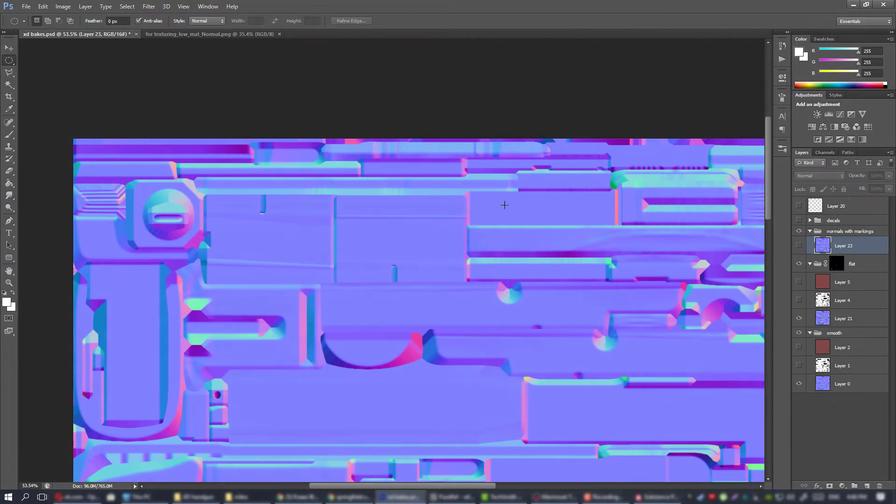
pyautogui.hotkey('ctrl', 'v')
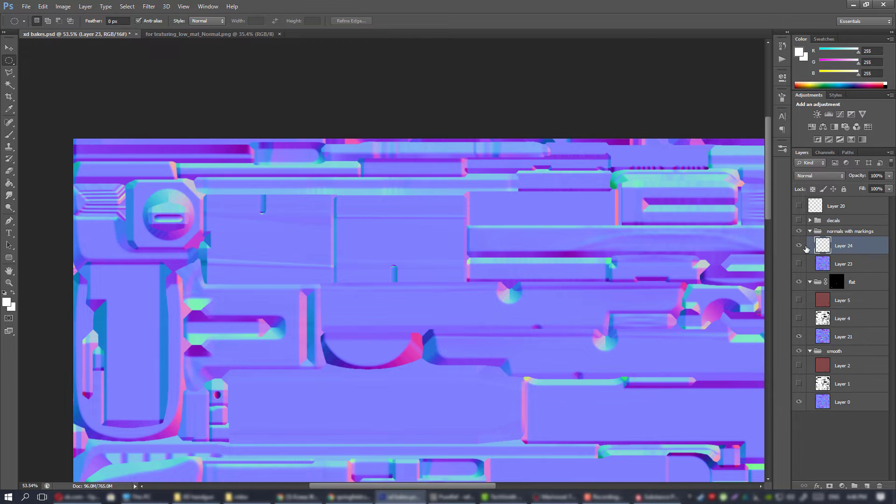
pyautogui.click(799, 245)
pyautogui.click(799, 245)
pyautogui.click(799, 246)
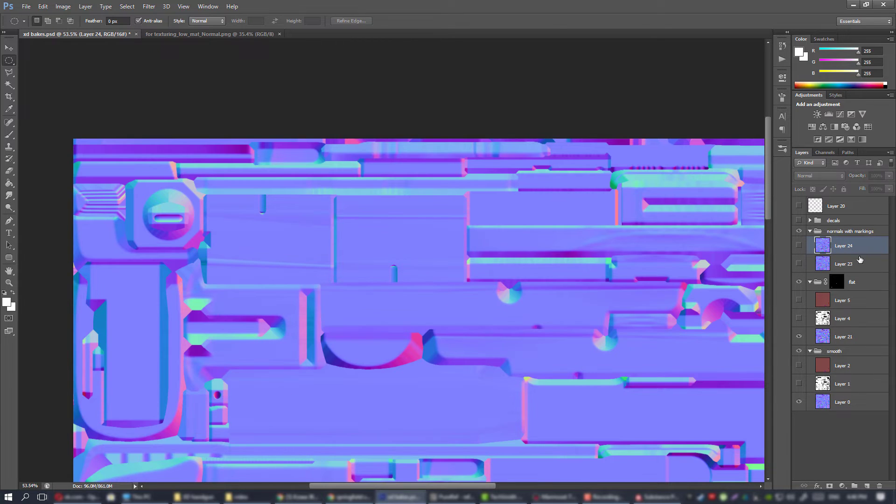
pyautogui.click(857, 258)
pyautogui.click(854, 249)
pyautogui.press('Delete')
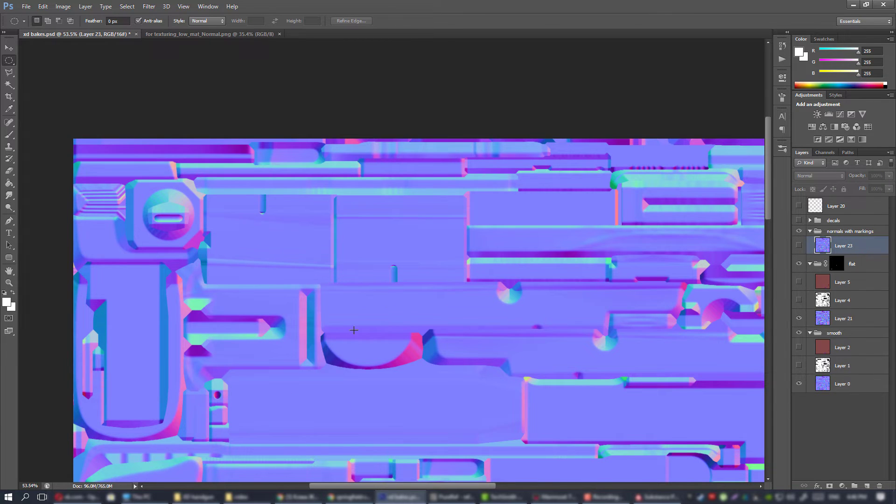
# Switch to Substance Painter and remove the AO, SpecularLevel, Scattering, Emissive and Height output maps from the PBR SpecGloss preset.
pyautogui.click(655, 496)
pyautogui.click(270, 96)
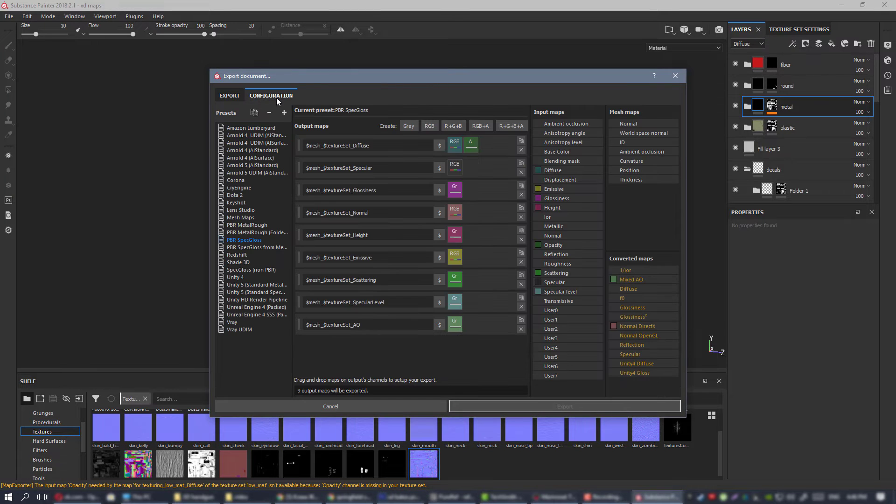
pyautogui.click(521, 329)
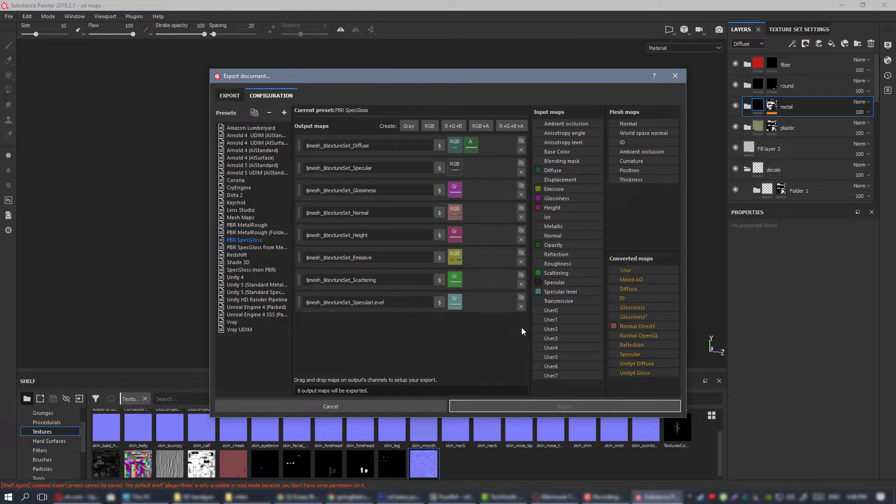
pyautogui.click(521, 306)
pyautogui.click(521, 285)
pyautogui.click(521, 261)
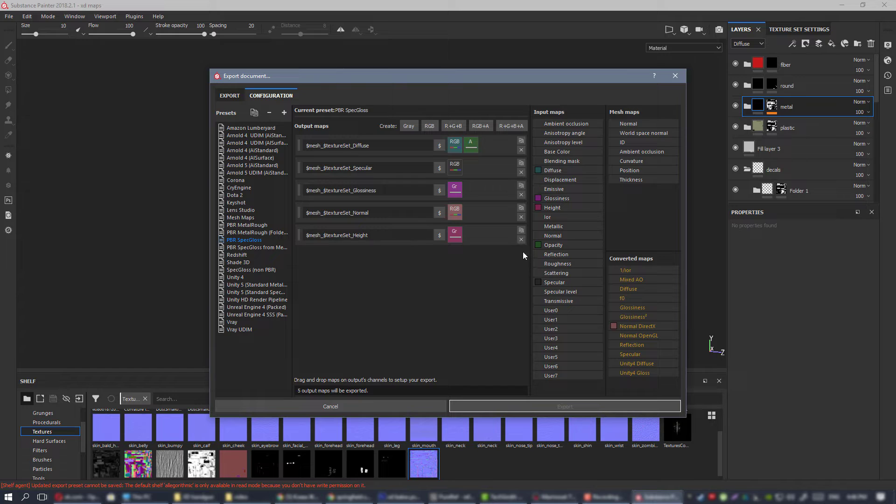
pyautogui.click(521, 240)
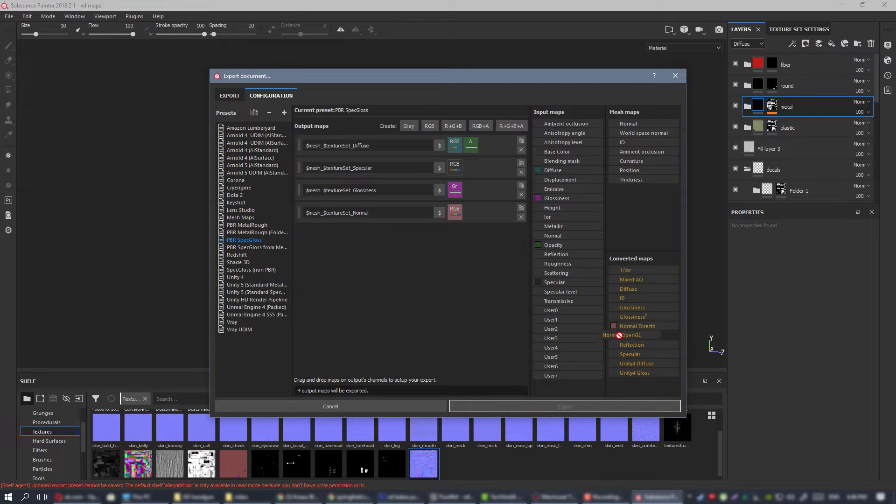
# Assign the Normal OpenGL converted map to the preset's Normal output and select PBR SpecGloss as the export configuration.
pyautogui.moveTo(619, 335); pyautogui.dragTo(451, 207)
pyautogui.click(488, 225)
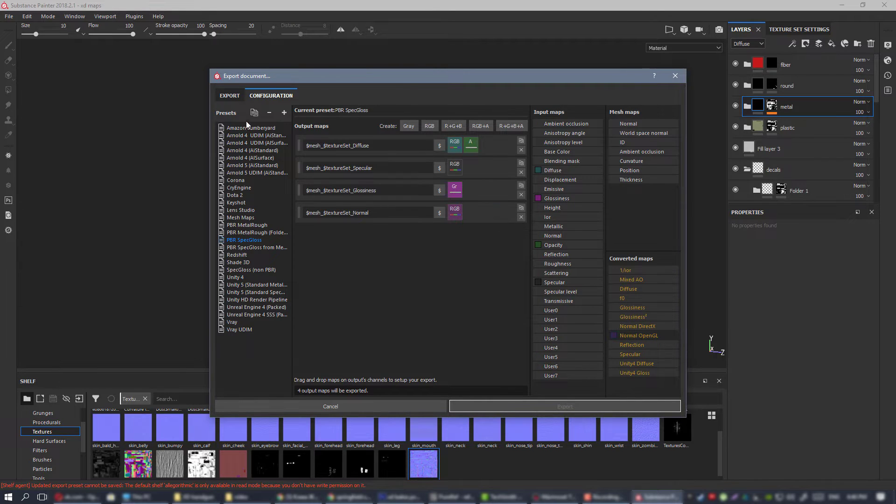
pyautogui.click(231, 96)
pyautogui.click(274, 126)
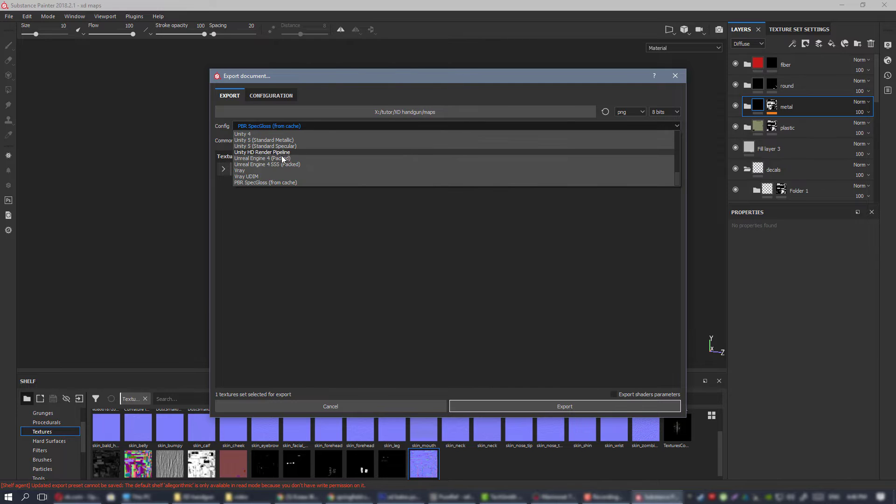
pyautogui.scroll(2, 279, 166)
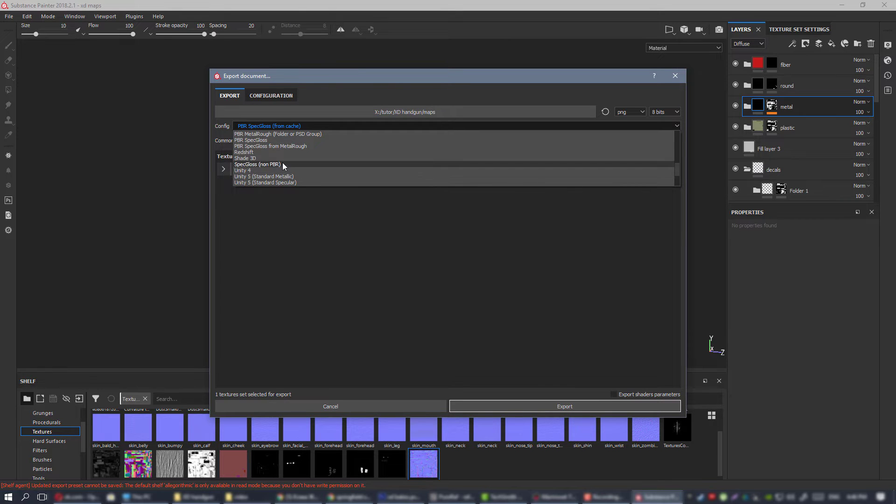
pyautogui.scroll(1, 282, 163)
pyautogui.click(274, 174)
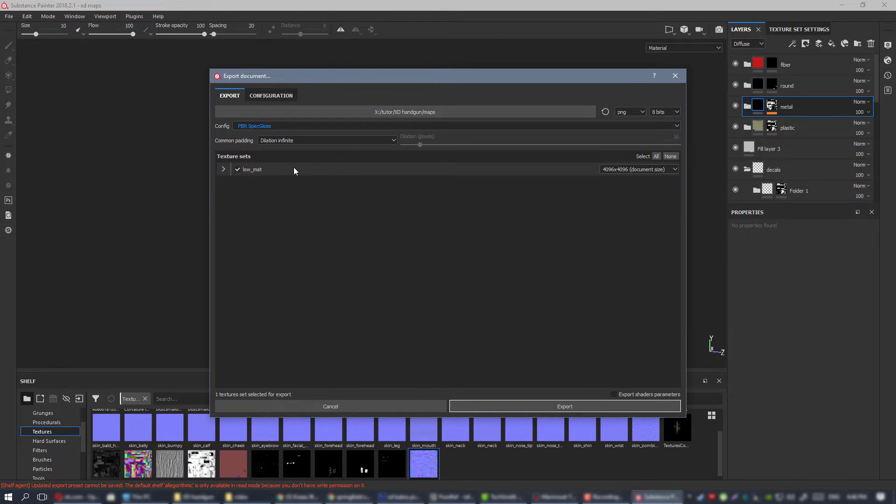
# Set the PNG bit depth to 16 bits and export the low_mat maps to the maps folder.
pyautogui.click(658, 112)
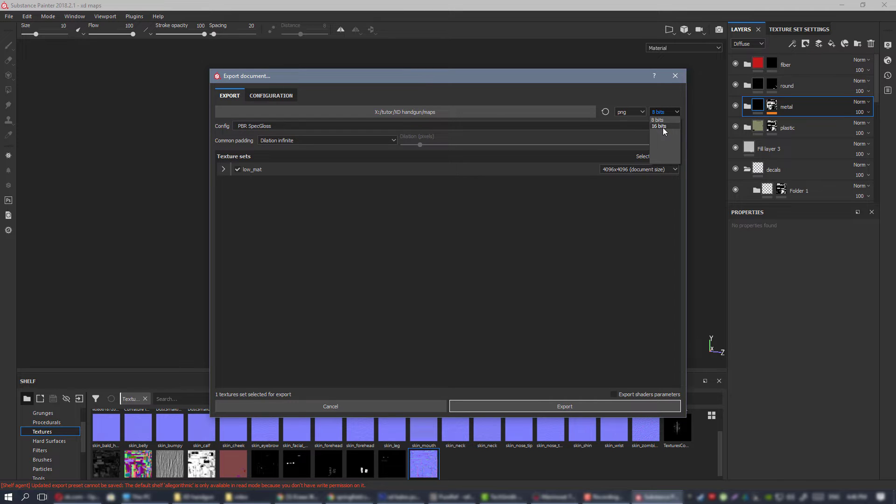
pyautogui.click(663, 125)
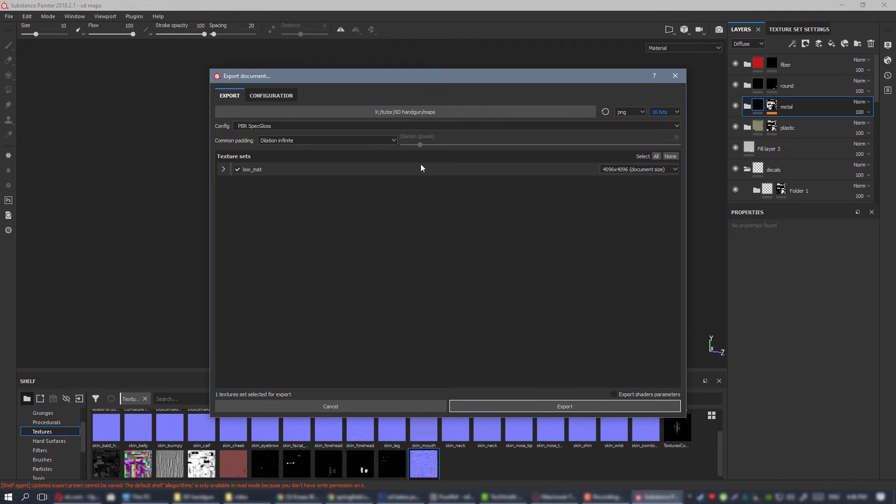
pyautogui.click(560, 403)
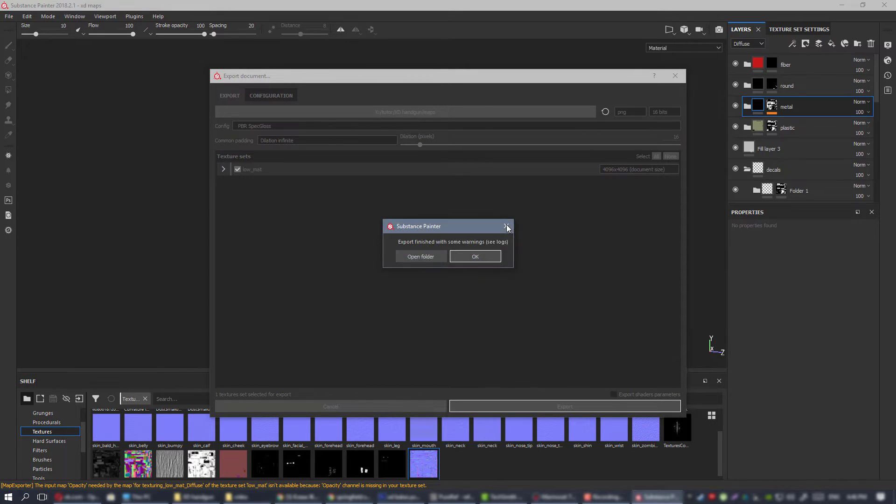
pyautogui.press('Return')
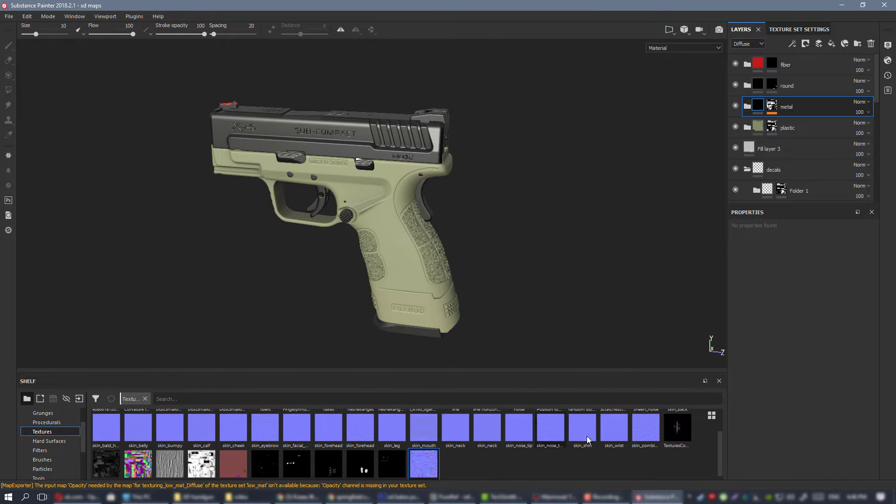
# Switch to Photoshop and open the re-exported for texturing_low_mat_Normal.png from the maps folder.
pyautogui.click(401, 497)
pyautogui.click(26, 6)
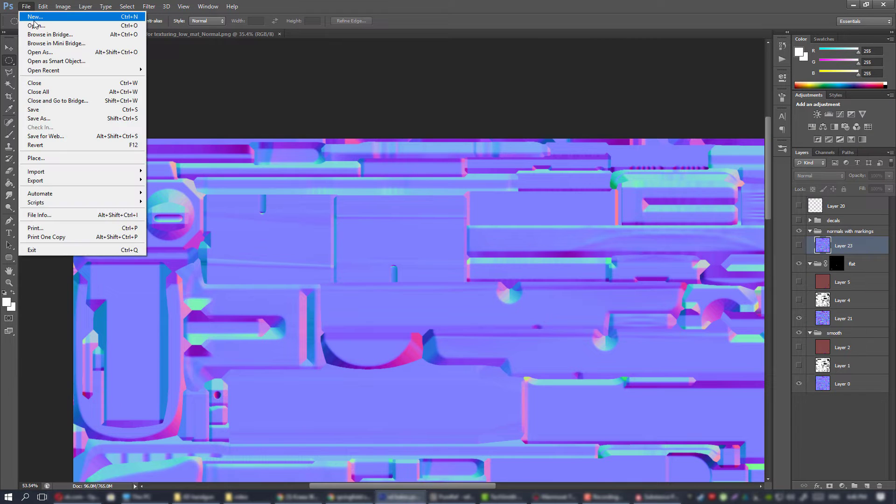
pyautogui.click(34, 18)
pyautogui.click(564, 116)
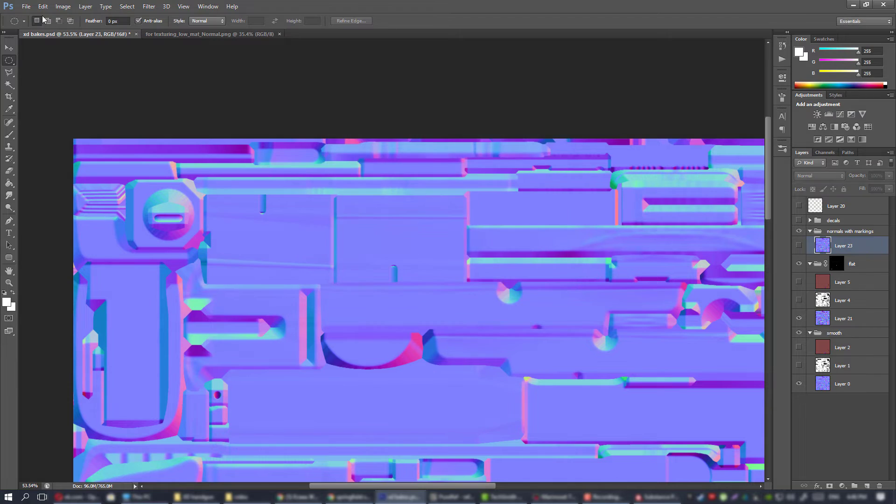
pyautogui.click(26, 6)
pyautogui.click(32, 28)
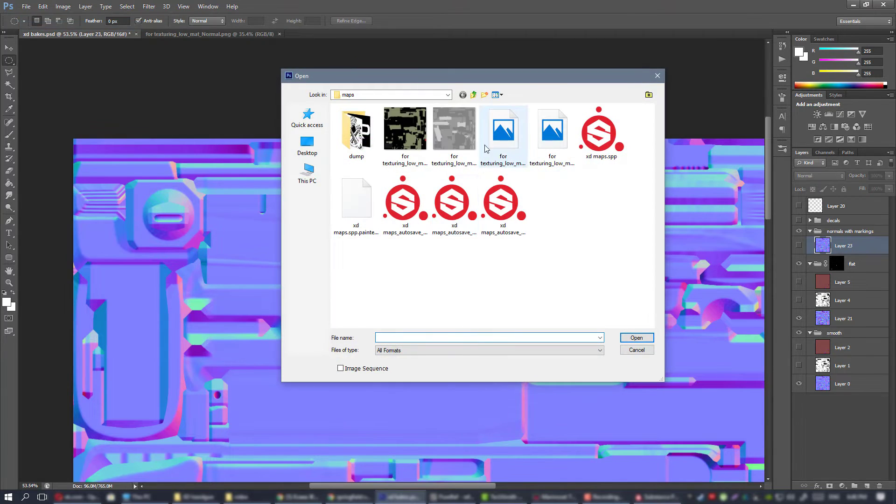
pyautogui.doubleClick(511, 132)
pyautogui.click(486, 193)
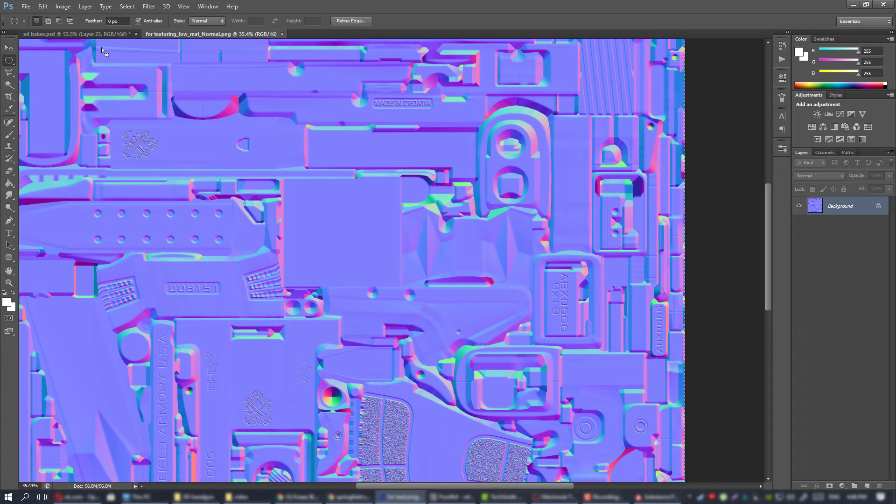
# Paste the re-exported normal map into xd bakes.psd above Layer 23 and delete Layer 23.
pyautogui.click(112, 34)
pyautogui.hotkey('ctrl', 'v')
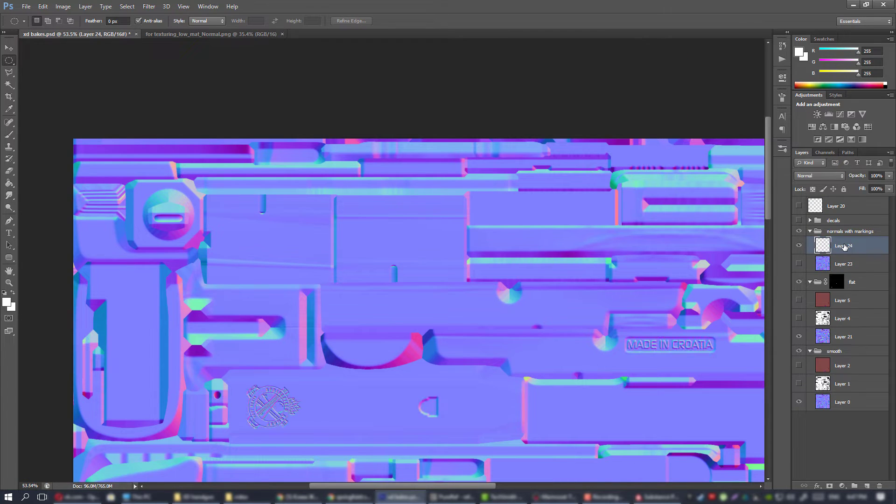
pyautogui.keyDown('alt'); pyautogui.scroll(-3, 635, 280); pyautogui.keyUp('alt')
pyautogui.moveTo(634, 279); pyautogui.dragTo(604, 281)
pyautogui.keyDown('alt'); pyautogui.scroll(1, 604, 280); pyautogui.keyUp('alt')
pyautogui.click(841, 267)
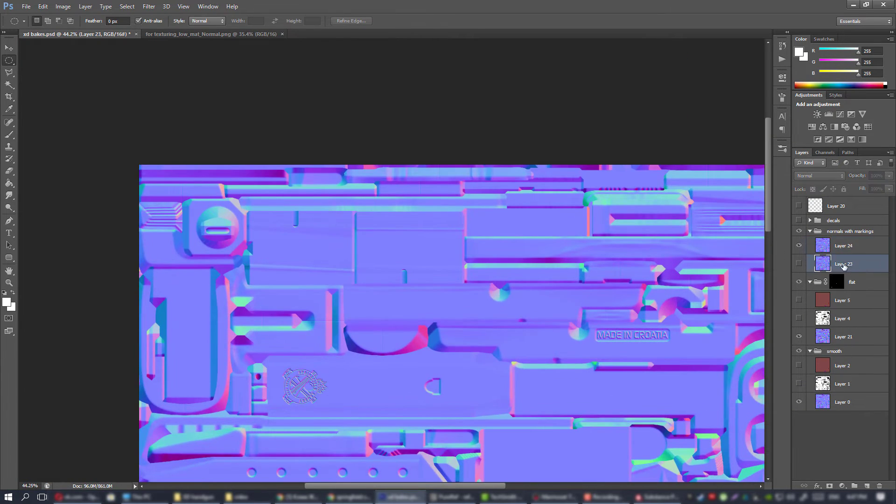
pyautogui.press('Delete')
# Save a PNG copy over xd normals.png in the bakes folder with smallest compression and no interlacing, and switch to Substance Painter.
pyautogui.click(26, 7)
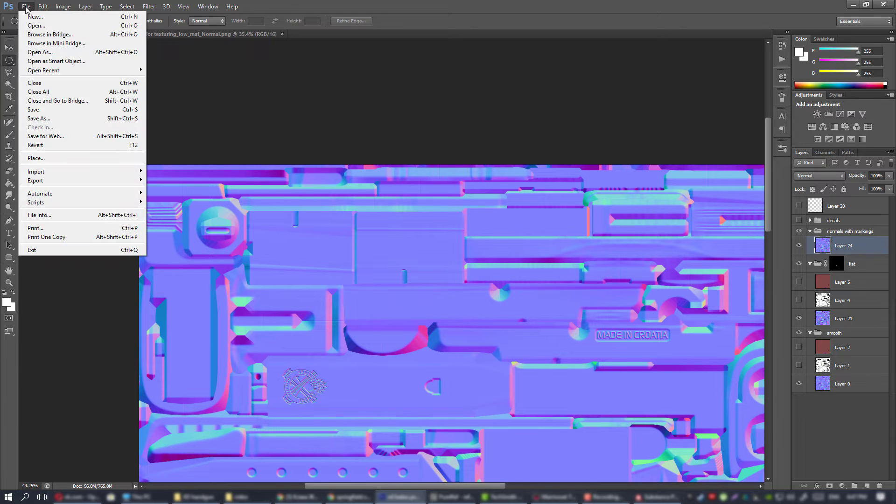
pyautogui.click(58, 117)
pyautogui.click(471, 270)
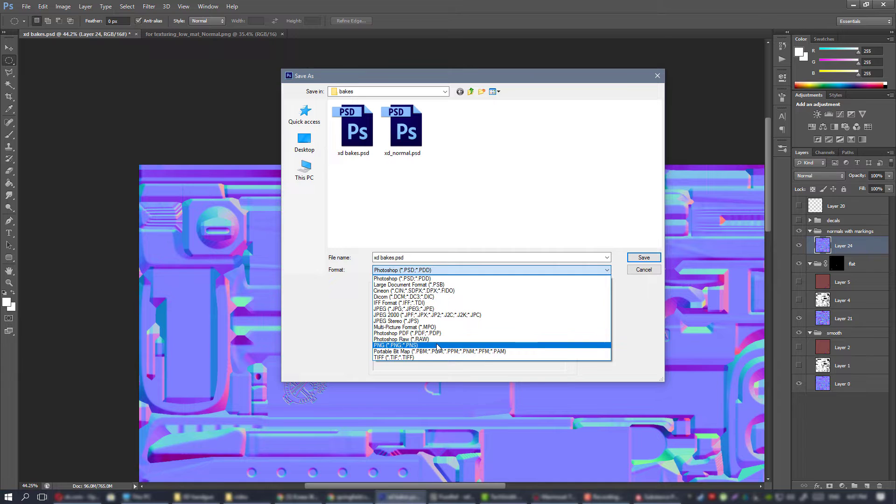
pyautogui.click(439, 346)
pyautogui.doubleClick(560, 195)
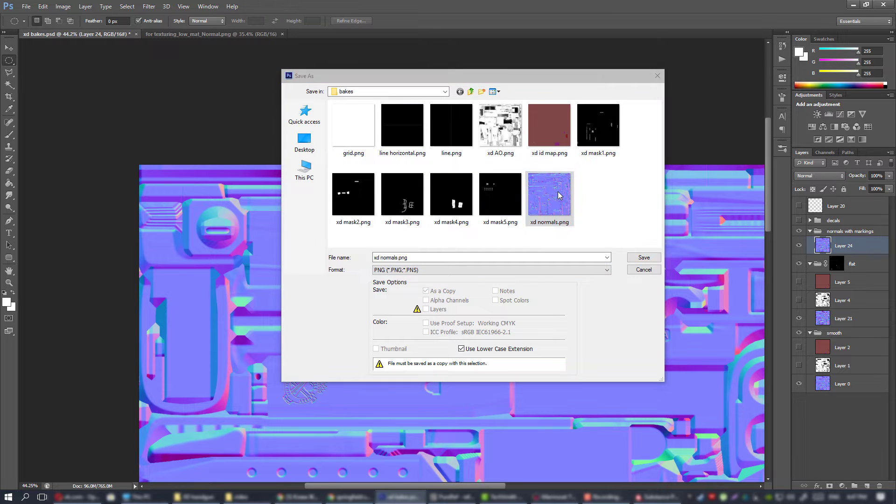
pyautogui.click(429, 188)
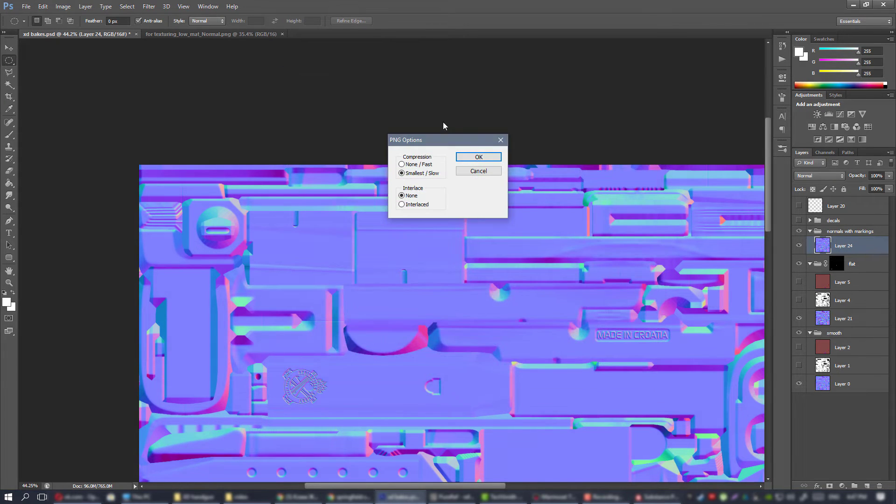
pyautogui.click(478, 158)
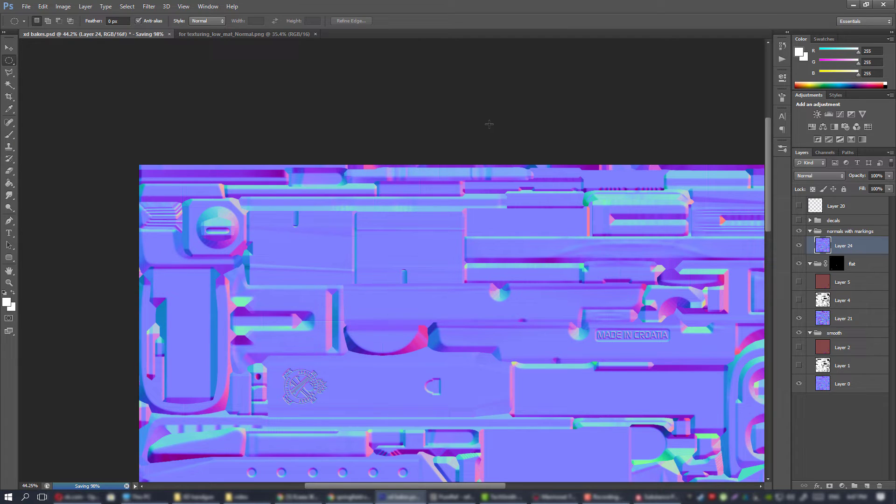
pyautogui.click(656, 496)
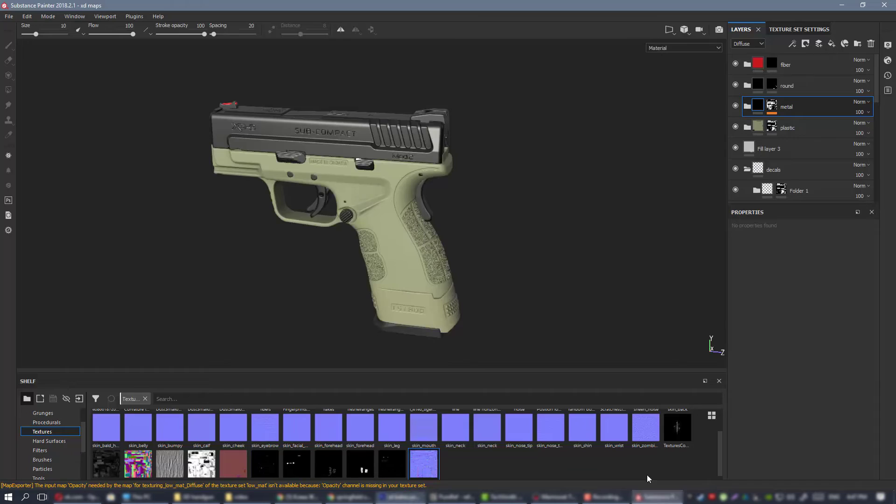
# Display the curvature mesh map on the model and examine the pistol's engravings and grip texture.
pyautogui.click(674, 49)
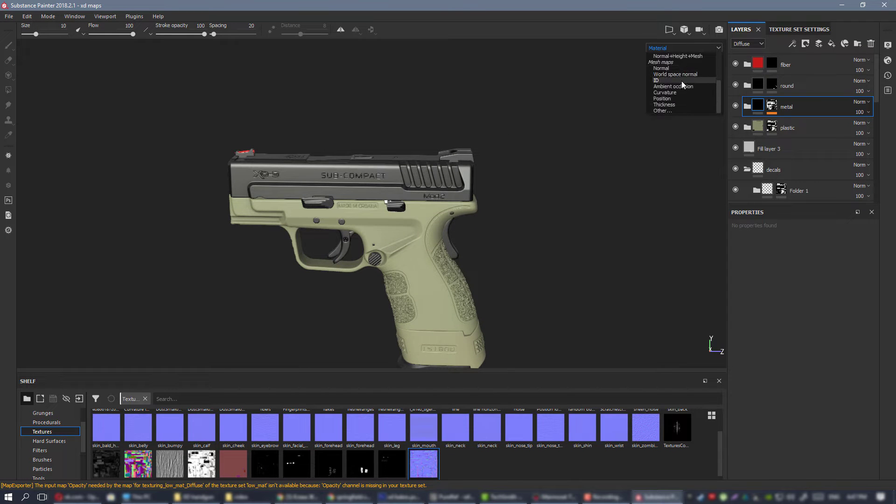
pyautogui.click(674, 91)
pyautogui.keyDown('alt'); pyautogui.moveTo(548, 388); pyautogui.dragTo(490, 224, button='right'); pyautogui.keyUp('alt')
pyautogui.keyDown('alt'); pyautogui.moveTo(490, 224); pyautogui.dragTo(472, 201); pyautogui.keyUp('alt')
pyautogui.keyDown('alt'); pyautogui.moveTo(472, 201); pyautogui.dragTo(356, 242, button='right'); pyautogui.keyUp('alt')
pyautogui.keyDown('alt'); pyautogui.moveTo(356, 242); pyautogui.dragTo(415, 141, button='middle'); pyautogui.keyUp('alt')
pyautogui.keyDown('alt'); pyautogui.moveTo(414, 141); pyautogui.dragTo(406, 163); pyautogui.keyUp('alt')
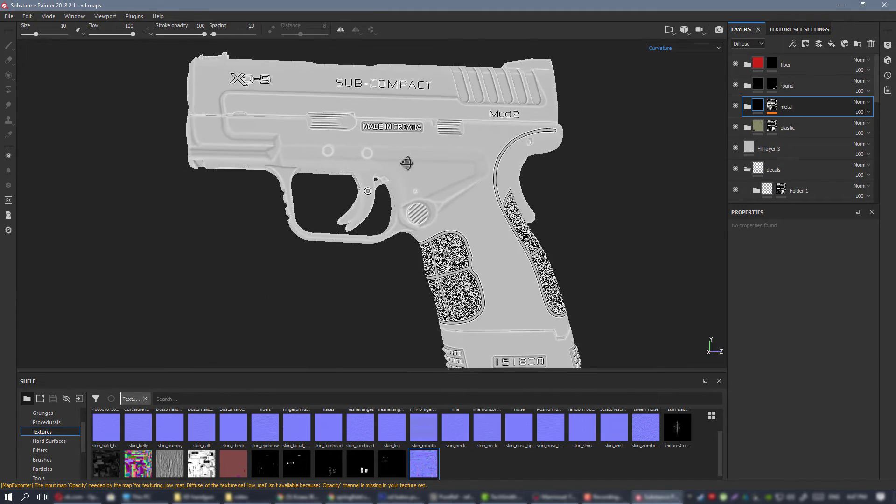
# Return to the material view and examine the pistol's metal and plastic surfaces from several angles.
pyautogui.press('m')
pyautogui.keyDown('alt'); pyautogui.moveTo(424, 137); pyautogui.dragTo(497, 232, button='right'); pyautogui.keyUp('alt')
pyautogui.keyDown('alt'); pyautogui.moveTo(496, 231); pyautogui.dragTo(210, 161); pyautogui.keyUp('alt')
pyautogui.keyDown('alt'); pyautogui.moveTo(210, 161); pyautogui.dragTo(112, 110, button='right'); pyautogui.keyUp('alt')
pyautogui.keyDown('alt'); pyautogui.moveTo(478, 200); pyautogui.dragTo(522, 206); pyautogui.keyUp('alt')
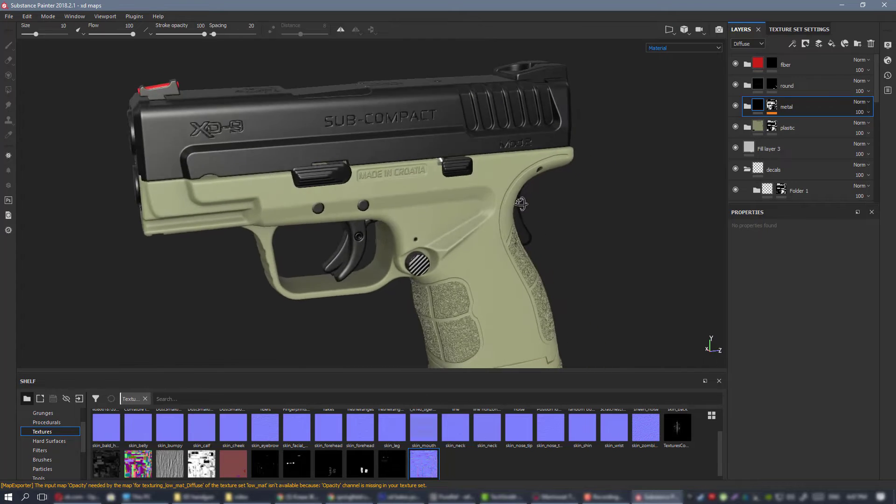
pyautogui.keyDown('alt'); pyautogui.moveTo(522, 205); pyautogui.dragTo(350, 185, button='right'); pyautogui.keyUp('alt')
pyautogui.keyDown('alt'); pyautogui.moveTo(350, 184); pyautogui.dragTo(397, 189, button='middle'); pyautogui.keyUp('alt')
pyautogui.keyDown('alt'); pyautogui.keyDown('shift'); pyautogui.moveTo(396, 189); pyautogui.dragTo(350, 179); pyautogui.keyUp('shift'); pyautogui.keyUp('alt')
# Collapse the decals folder in the layer stack.
pyautogui.scroll(-1, 797, 127)
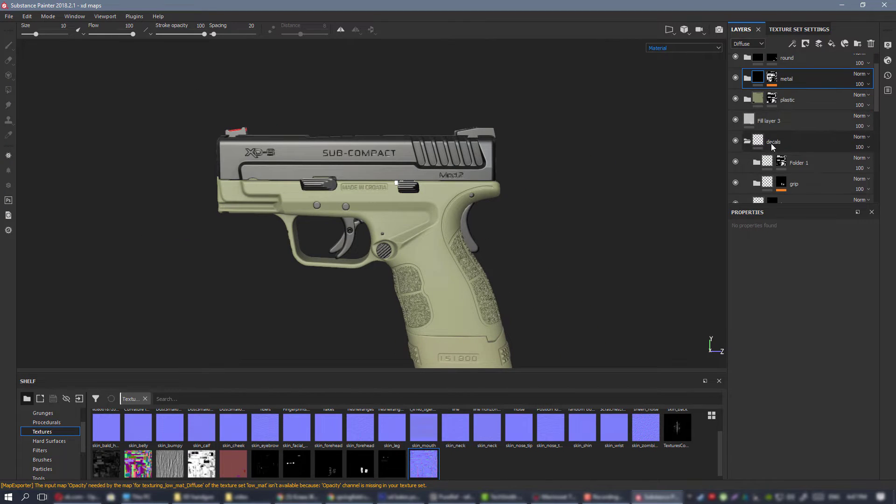
pyautogui.click(746, 141)
pyautogui.keyDown('alt'); pyautogui.moveTo(459, 195); pyautogui.dragTo(387, 176); pyautogui.keyUp('alt')
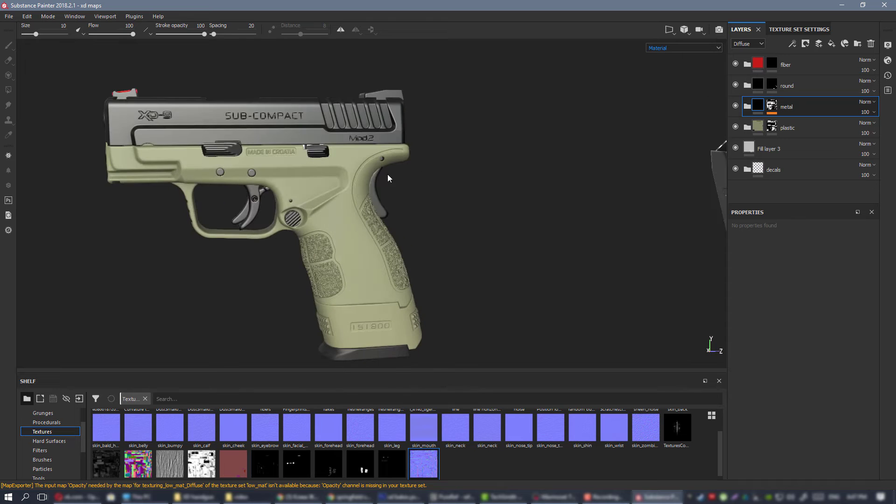
# Switch to Marmoset Toolbag and examine the reflections on the magazine and the pistols.
pyautogui.click(555, 496)
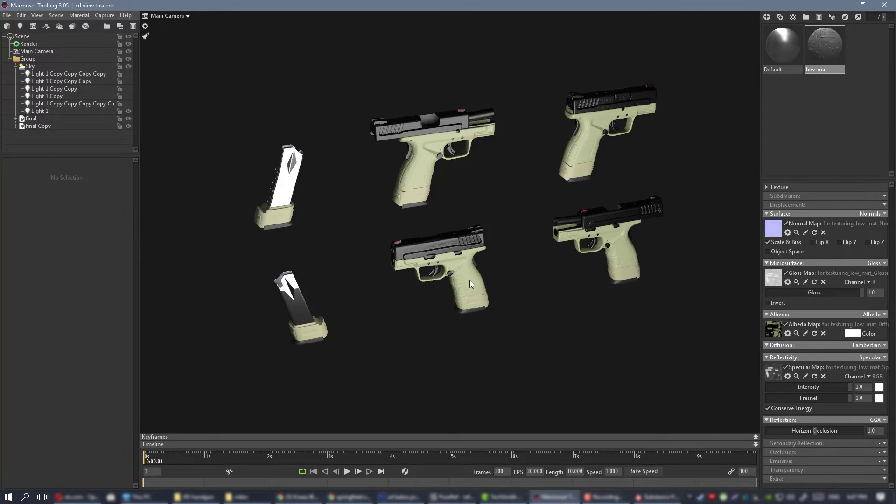
pyautogui.moveTo(470, 280); pyautogui.dragTo(491, 248)
pyautogui.moveTo(327, 210); pyautogui.dragTo(419, 209, button='middle')
pyautogui.moveTo(419, 209); pyautogui.dragTo(447, 301, button='right')
pyautogui.moveTo(447, 301); pyautogui.dragTo(432, 330)
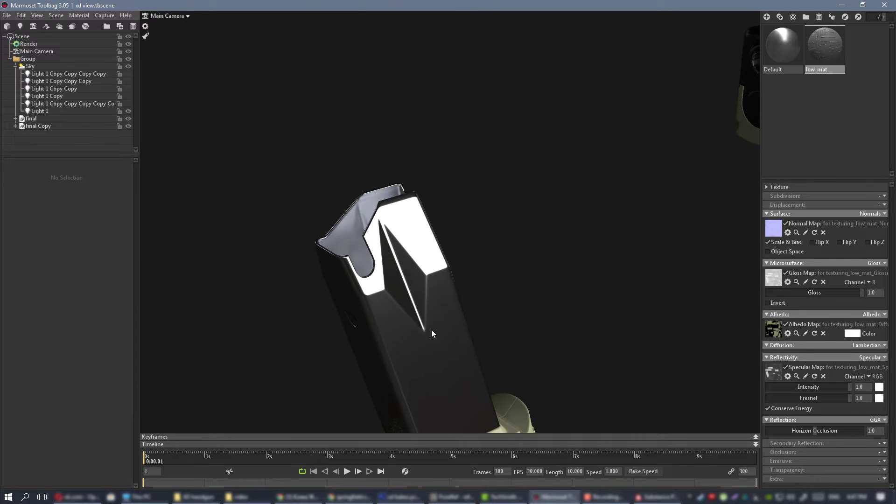
pyautogui.moveTo(554, 330); pyautogui.dragTo(458, 236)
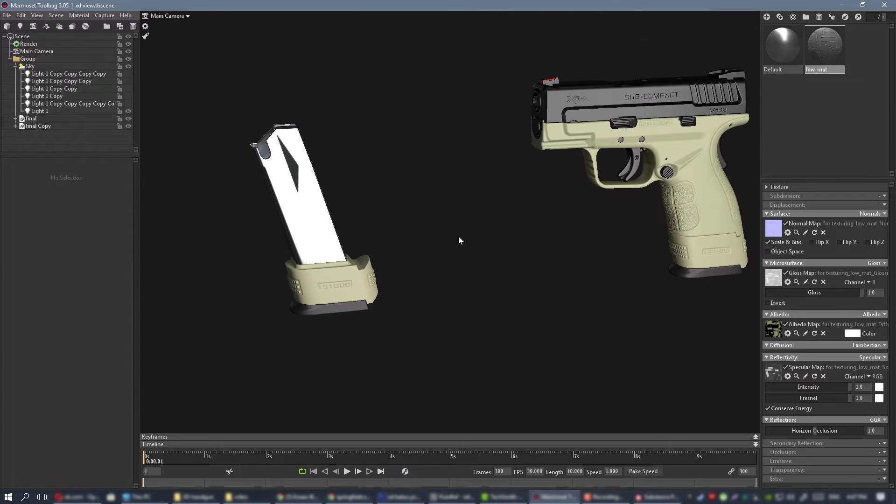
# Review the render settings, then reduce the shape width of Light 1.
pyautogui.click(28, 44)
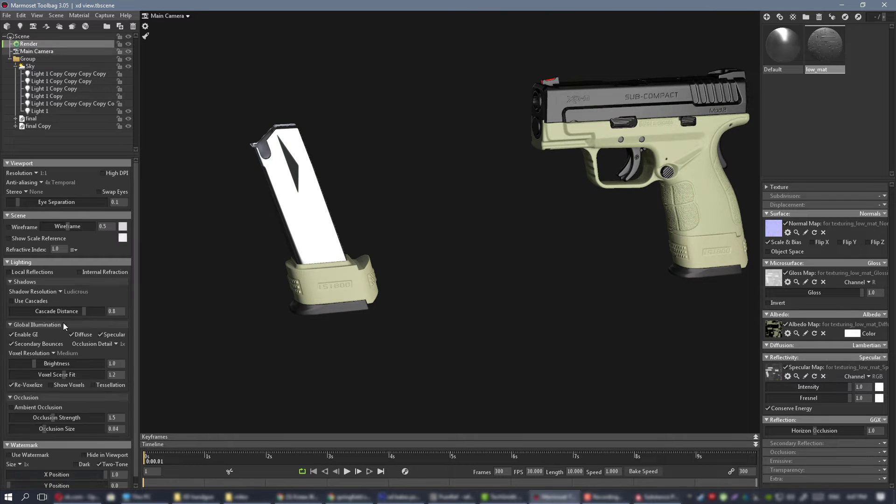
pyautogui.moveTo(401, 200)
pyautogui.mouseDown()
pyautogui.moveTo(457, 221)
pyautogui.moveTo(476, 272)
pyautogui.moveTo(359, 202)
pyautogui.moveTo(342, 182)
pyautogui.moveTo(356, 184)
pyautogui.moveTo(311, 186)
pyautogui.moveTo(420, 252)
pyautogui.moveTo(154, 156)
pyautogui.moveTo(236, 204)
pyautogui.moveTo(464, 238)
pyautogui.moveTo(405, 190)
pyautogui.mouseUp()
pyautogui.click(281, 241)
pyautogui.moveTo(282, 242); pyautogui.dragTo(213, 237)
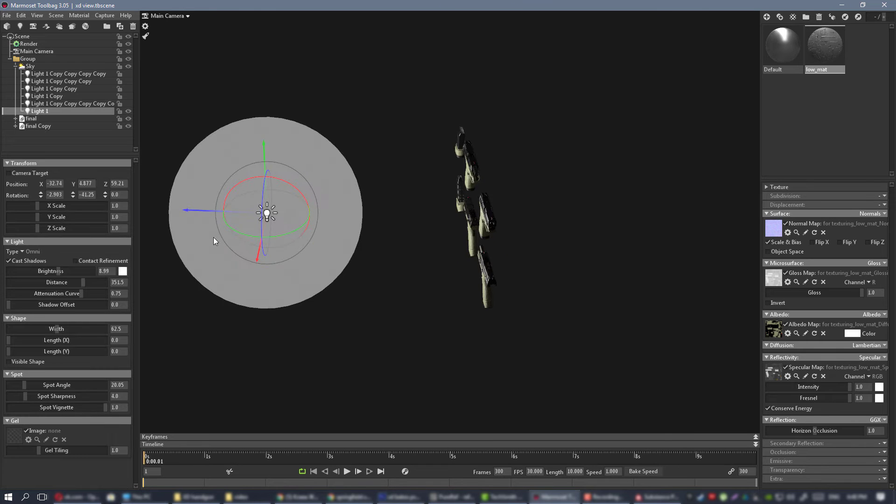
pyautogui.moveTo(49, 330); pyautogui.dragTo(27, 329)
pyautogui.click(453, 240)
# Examine the pistols and magazines under the adjusted light, including the grip texture, frame and slide.
pyautogui.moveTo(440, 248); pyautogui.dragTo(509, 200)
pyautogui.moveTo(509, 200); pyautogui.dragTo(611, 288, button='right')
pyautogui.moveTo(612, 293); pyautogui.dragTo(598, 222)
pyautogui.moveTo(598, 221); pyautogui.dragTo(590, 321, button='right')
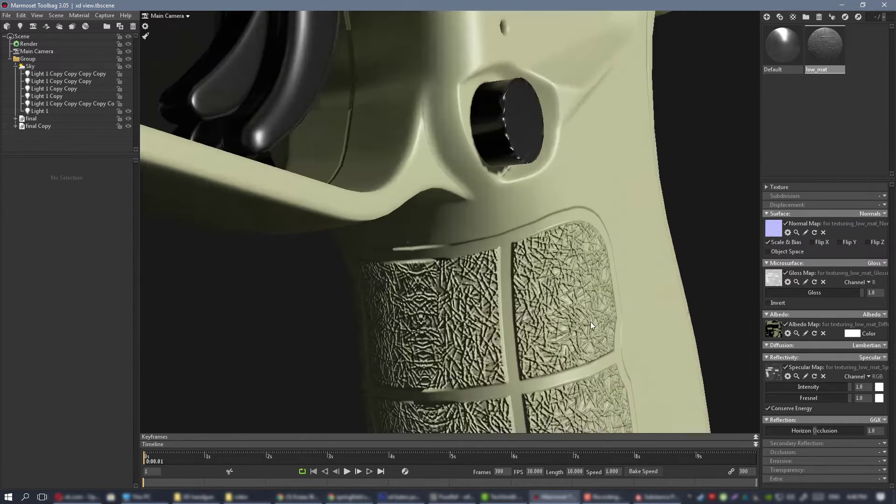
pyautogui.moveTo(590, 321); pyautogui.dragTo(557, 318)
pyautogui.moveTo(556, 319); pyautogui.dragTo(379, 188, button='right')
pyautogui.moveTo(379, 189); pyautogui.dragTo(453, 216)
pyautogui.moveTo(454, 215); pyautogui.dragTo(394, 197, button='right')
pyautogui.moveTo(393, 197); pyautogui.dragTo(518, 208)
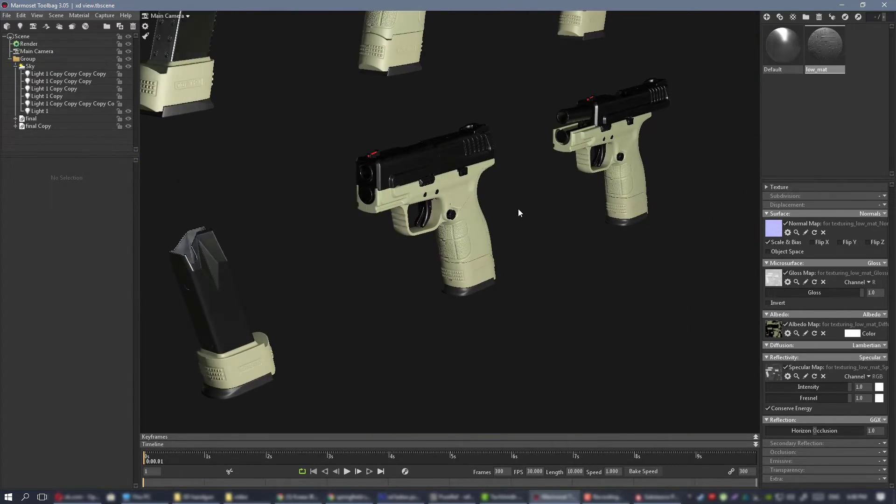
pyautogui.moveTo(518, 208); pyautogui.dragTo(575, 285, button='right')
pyautogui.moveTo(576, 284); pyautogui.dragTo(578, 296)
pyautogui.moveTo(577, 296); pyautogui.dragTo(499, 212, button='right')
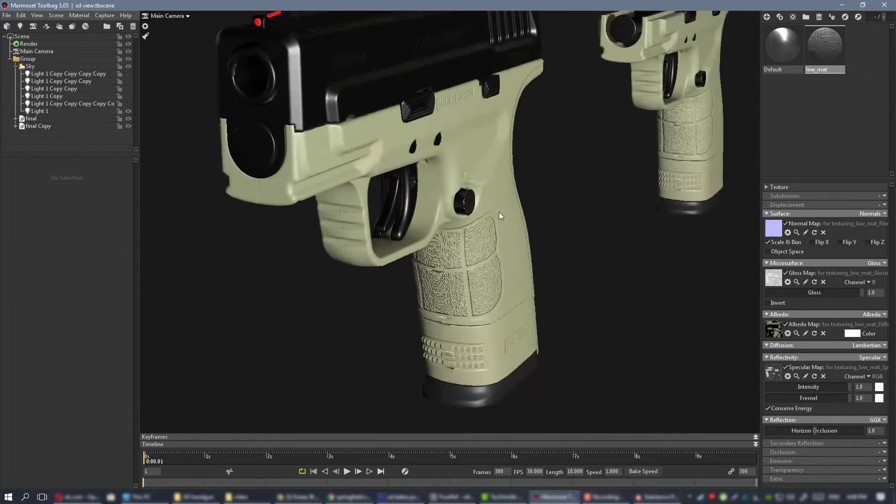
pyautogui.moveTo(499, 211)
pyautogui.mouseDown()
pyautogui.moveTo(529, 225)
pyautogui.moveTo(485, 218)
pyautogui.mouseUp()
pyautogui.moveTo(485, 218); pyautogui.dragTo(326, 164, button='right')
pyautogui.moveTo(326, 163); pyautogui.dragTo(513, 192)
pyautogui.moveTo(512, 192); pyautogui.dragTo(421, 161, button='right')
pyautogui.moveTo(421, 161)
pyautogui.mouseDown()
pyautogui.moveTo(483, 202)
pyautogui.moveTo(464, 232)
pyautogui.moveTo(506, 234)
pyautogui.moveTo(513, 219)
pyautogui.moveTo(466, 226)
pyautogui.moveTo(550, 234)
pyautogui.moveTo(500, 199)
pyautogui.moveTo(537, 201)
pyautogui.moveTo(483, 262)
pyautogui.mouseUp()
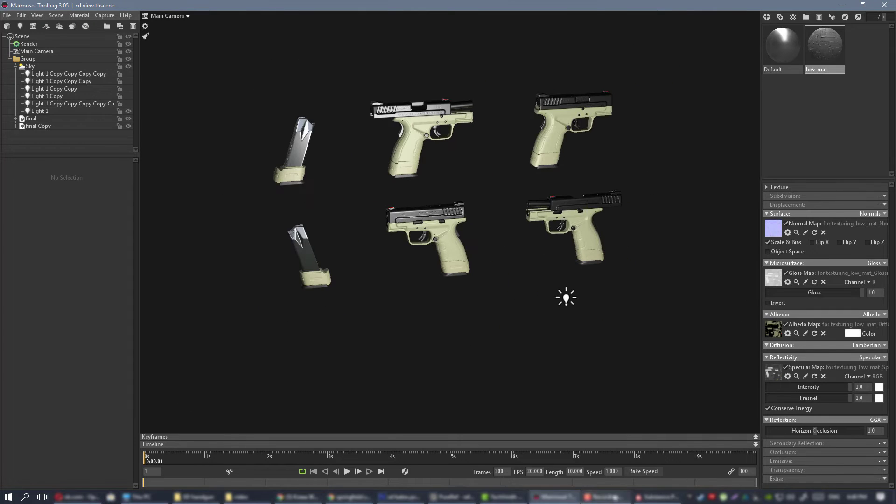
# Switch to Substance Painter and expand the plastic folder to show its base color layers.
pyautogui.click(668, 495)
pyautogui.scroll(3, 298, 208)
pyautogui.keyDown('alt'); pyautogui.moveTo(373, 267); pyautogui.dragTo(430, 260, button='middle'); pyautogui.keyUp('alt')
pyautogui.keyDown('alt'); pyautogui.moveTo(429, 260); pyautogui.dragTo(403, 266); pyautogui.keyUp('alt')
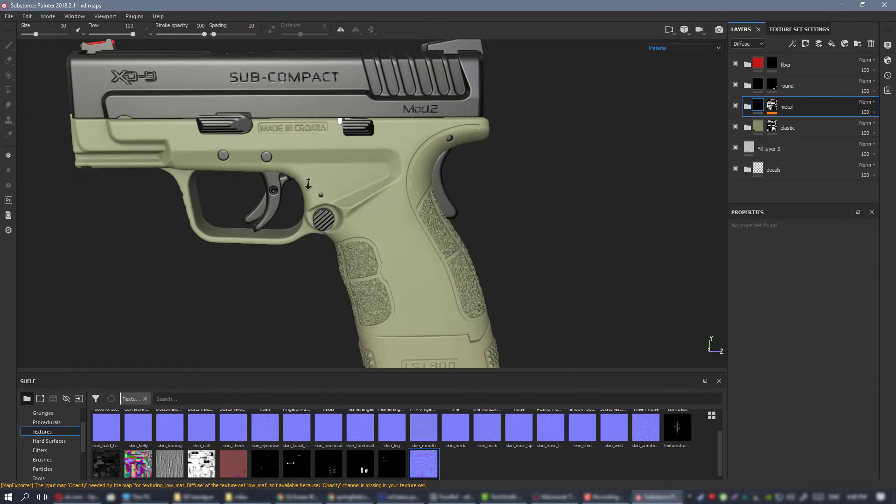
pyautogui.scroll(-3, 403, 267)
pyautogui.click(746, 127)
pyautogui.scroll(-2, 794, 149)
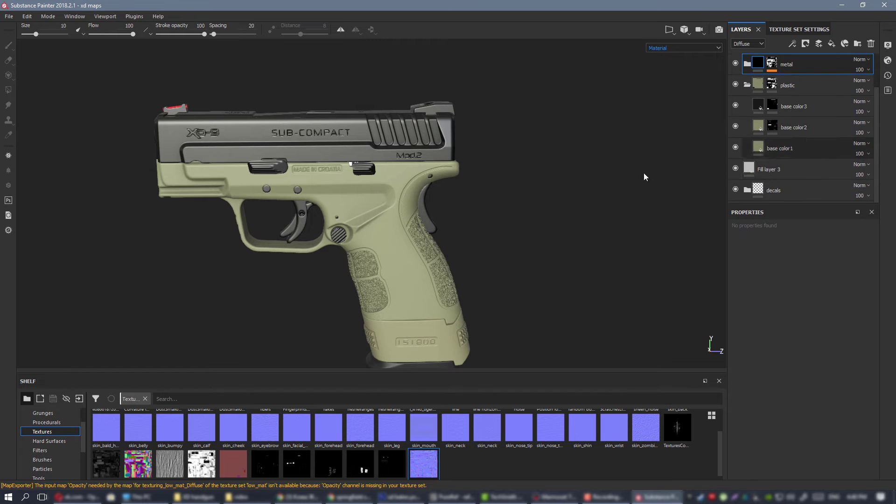
# Shift the diffuse hue of the base color1 layer to about 0.156.
pyautogui.scroll(3, 412, 250)
pyautogui.keyDown('alt'); pyautogui.moveTo(410, 277); pyautogui.dragTo(478, 264); pyautogui.keyUp('alt')
pyautogui.keyDown('alt'); pyautogui.moveTo(478, 264); pyautogui.dragTo(482, 250, button='middle'); pyautogui.keyUp('alt')
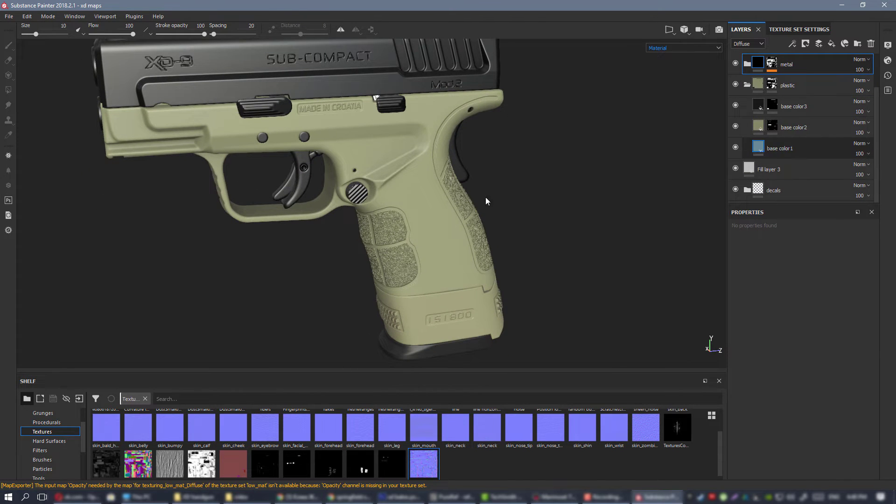
pyautogui.keyDown('alt'); pyautogui.moveTo(485, 198); pyautogui.dragTo(483, 169, button='middle'); pyautogui.keyUp('alt')
pyautogui.keyDown('alt'); pyautogui.moveTo(450, 171); pyautogui.dragTo(472, 170); pyautogui.keyUp('alt')
pyautogui.keyDown('alt'); pyautogui.moveTo(510, 182); pyautogui.dragTo(499, 218, button='right'); pyautogui.keyUp('alt')
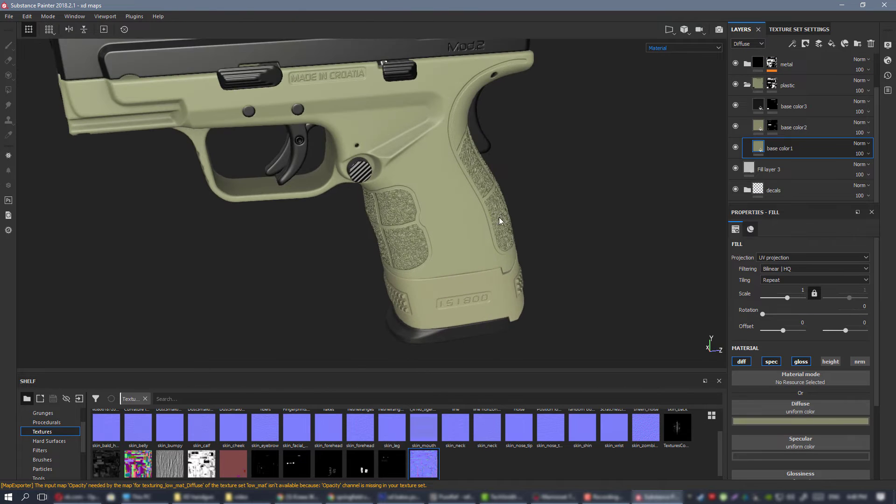
pyautogui.keyDown('alt'); pyautogui.moveTo(499, 218); pyautogui.dragTo(525, 250, button='middle'); pyautogui.keyUp('alt')
pyautogui.keyDown('alt'); pyautogui.moveTo(466, 253); pyautogui.dragTo(481, 240); pyautogui.keyUp('alt')
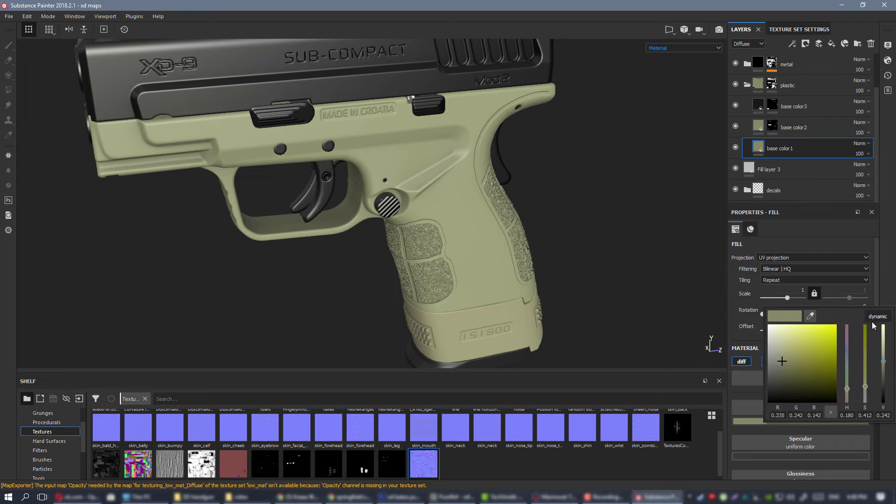
pyautogui.moveTo(847, 389); pyautogui.dragTo(848, 391)
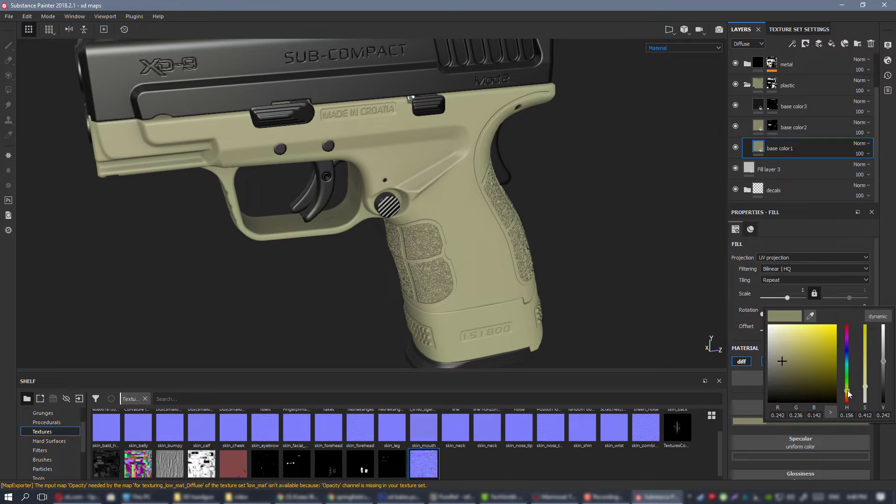
pyautogui.keyDown('alt'); pyautogui.moveTo(581, 288); pyautogui.dragTo(587, 210); pyautogui.keyUp('alt')
# Display only the diffuse channel and set the base color2 layer's diffuse hue to about 0.138.
pyautogui.press('c')
pyautogui.click(794, 127)
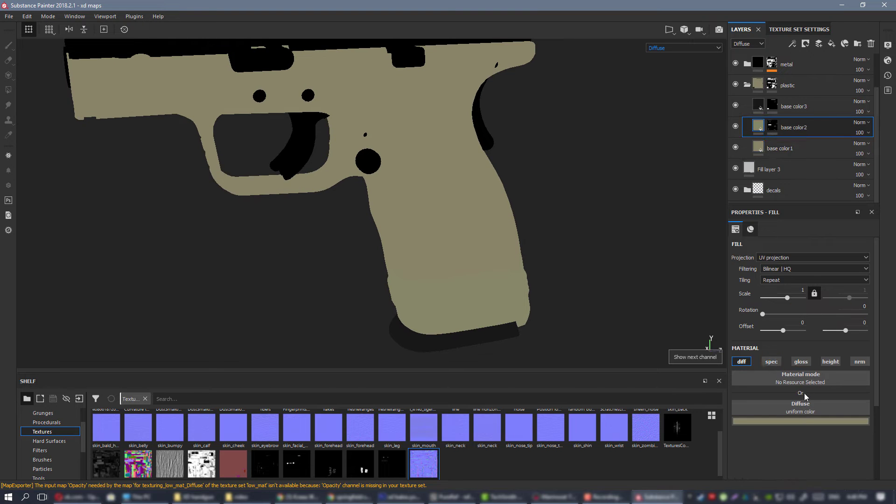
pyautogui.click(802, 421)
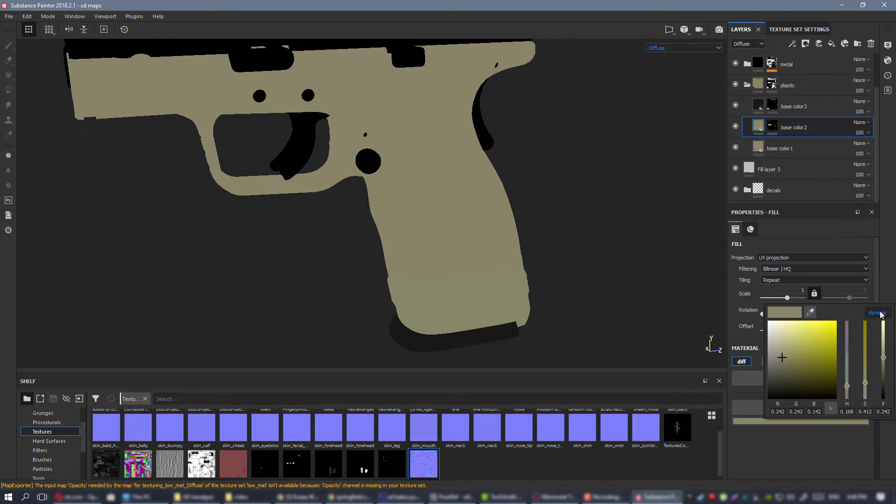
pyautogui.click(880, 313)
pyautogui.click(848, 390)
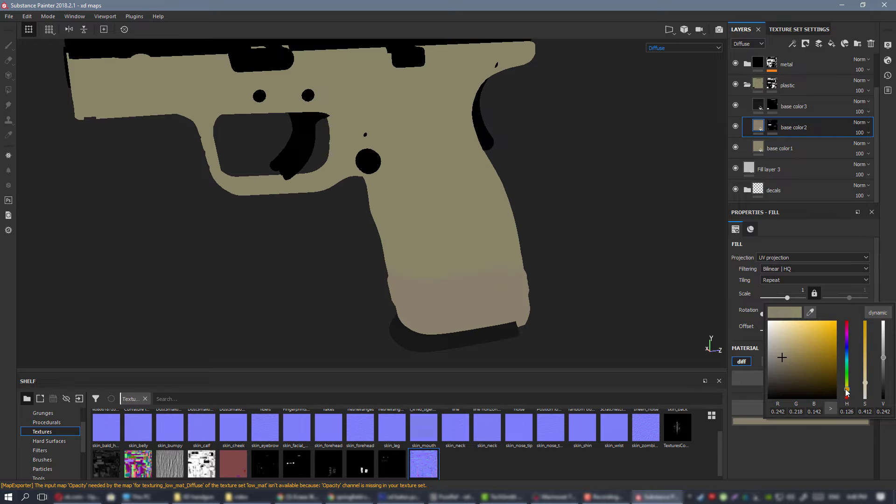
pyautogui.moveTo(499, 215); pyautogui.dragTo(473, 233, button='middle')
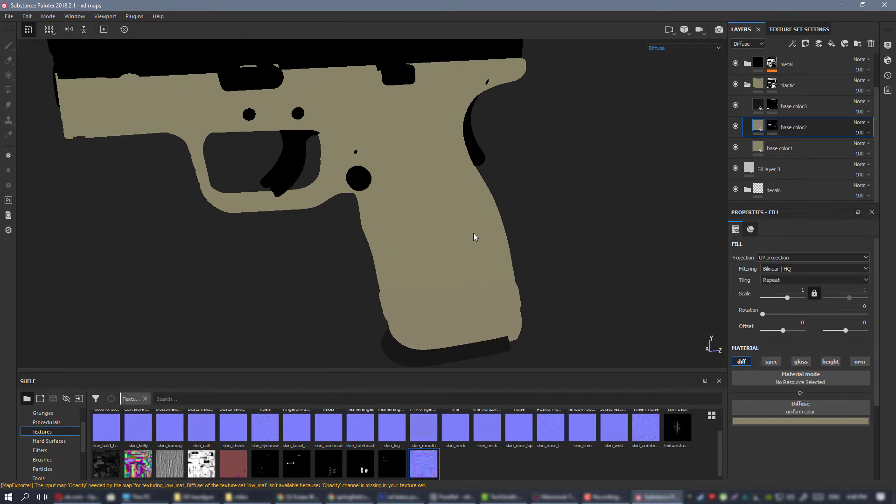
# Return to the material view and darken the diffuse color of the base color1 layer.
pyautogui.press('m')
pyautogui.scroll(-5, 510, 255)
pyautogui.keyDown('alt'); pyautogui.moveTo(510, 255); pyautogui.dragTo(461, 263); pyautogui.keyUp('alt')
pyautogui.scroll(4, 495, 263)
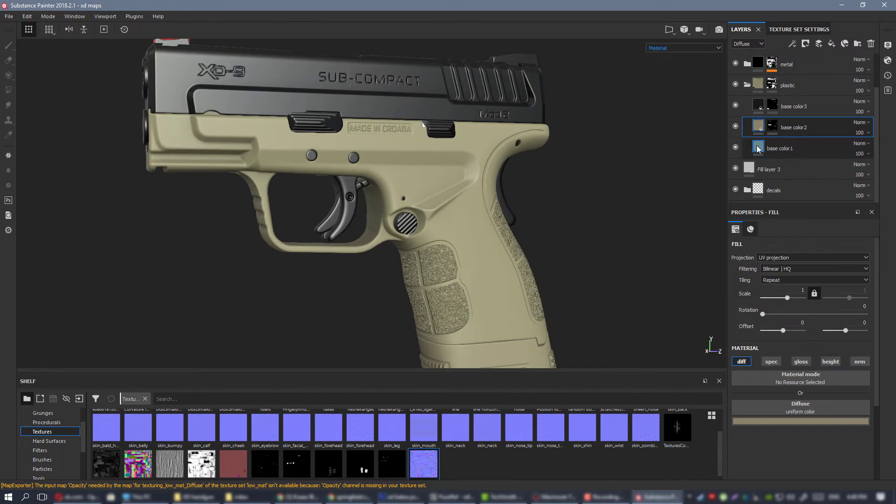
pyautogui.click(803, 148)
pyautogui.click(795, 422)
pyautogui.moveTo(888, 374)
pyautogui.mouseDown()
pyautogui.moveTo(886, 360)
pyautogui.moveTo(883, 369)
pyautogui.mouseUp()
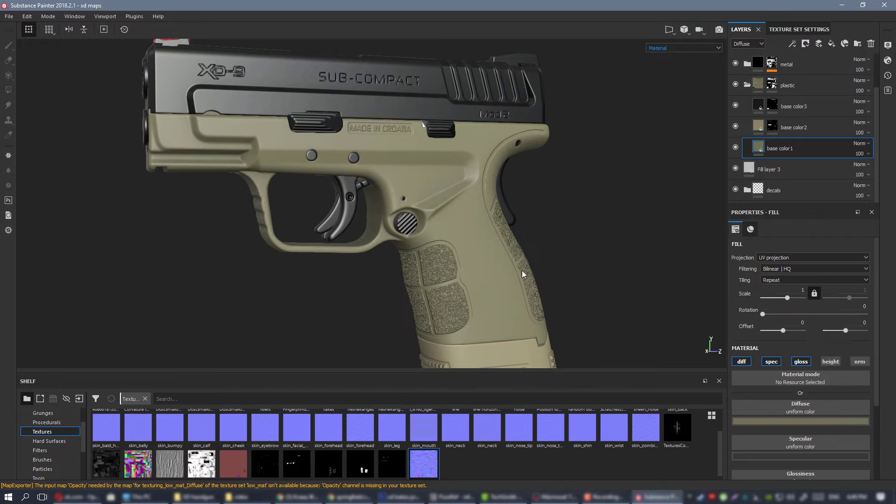
pyautogui.scroll(-5, 522, 270)
pyautogui.keyDown('alt'); pyautogui.moveTo(401, 187); pyautogui.dragTo(365, 176); pyautogui.keyUp('alt')
pyautogui.keyDown('alt'); pyautogui.moveTo(365, 175); pyautogui.dragTo(349, 171, button='middle'); pyautogui.keyUp('alt')
pyautogui.scroll(3, 523, 196)
# Lower the base color2 layer's diffuse color value to about 0.165.
pyautogui.click(790, 127)
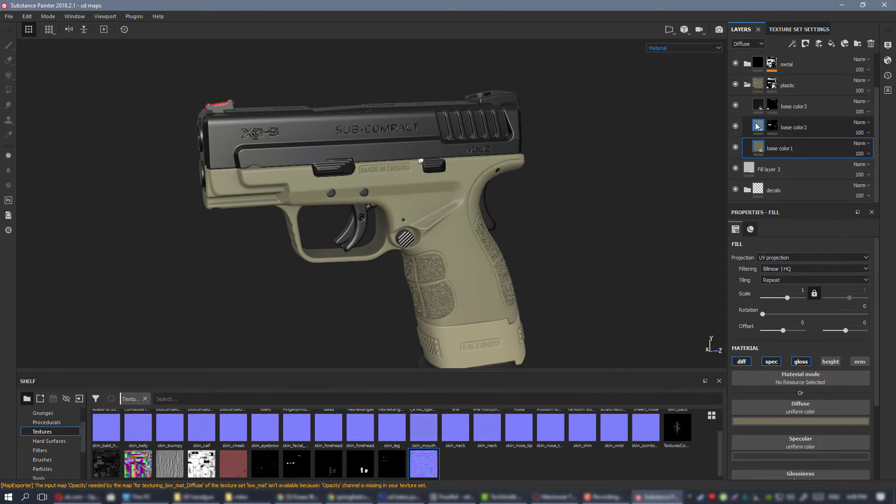
pyautogui.click(840, 421)
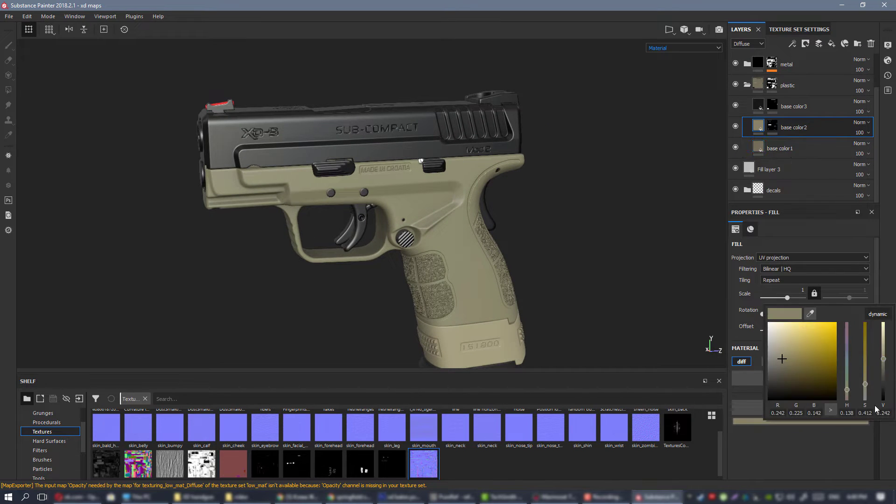
pyautogui.moveTo(886, 365); pyautogui.dragTo(886, 366)
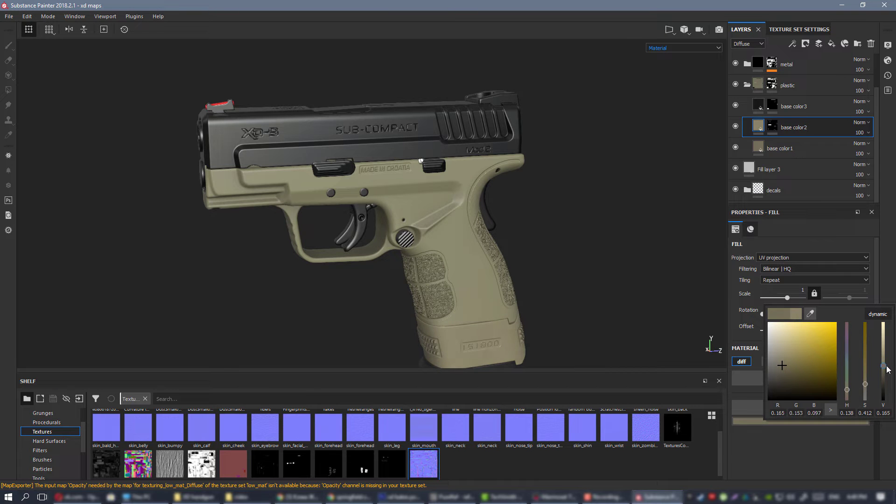
# Examine the recolored plastic from several angles and under different lighting, toggling the base color3 layer's visibility to check its coverage.
pyautogui.keyDown('alt'); pyautogui.moveTo(424, 287); pyautogui.dragTo(415, 265, button='right'); pyautogui.keyUp('alt')
pyautogui.keyDown('alt'); pyautogui.moveTo(415, 266); pyautogui.dragTo(456, 256); pyautogui.keyUp('alt')
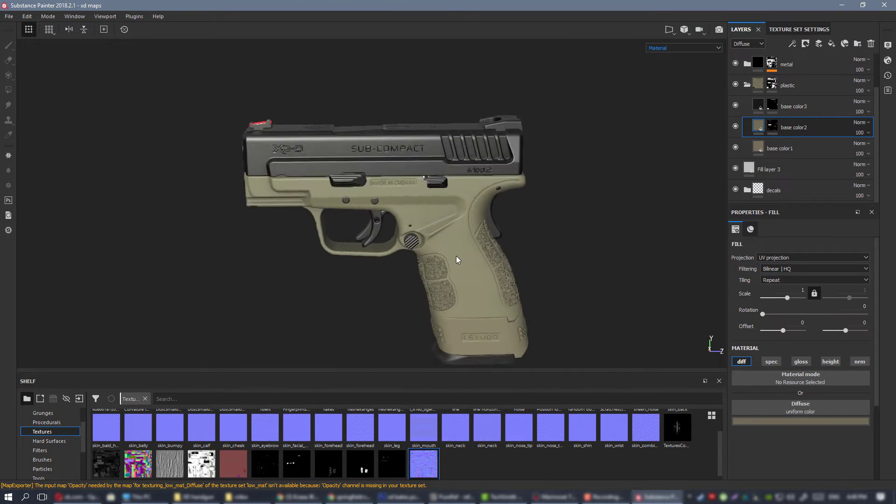
pyautogui.keyDown('alt'); pyautogui.moveTo(456, 256); pyautogui.dragTo(405, 186, button='right'); pyautogui.keyUp('alt')
pyautogui.keyDown('alt'); pyautogui.moveTo(405, 185); pyautogui.dragTo(446, 205); pyautogui.keyUp('alt')
pyautogui.keyDown('alt'); pyautogui.moveTo(447, 205); pyautogui.dragTo(450, 241, button='right'); pyautogui.keyUp('alt')
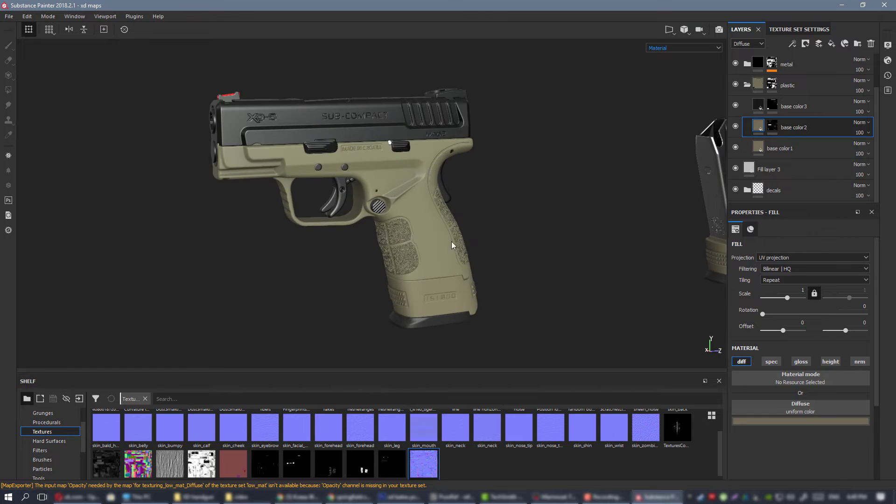
pyautogui.keyDown('alt'); pyautogui.moveTo(451, 242); pyautogui.dragTo(456, 235); pyautogui.keyUp('alt')
pyautogui.keyDown('alt'); pyautogui.moveTo(446, 188); pyautogui.dragTo(420, 205); pyautogui.keyUp('alt')
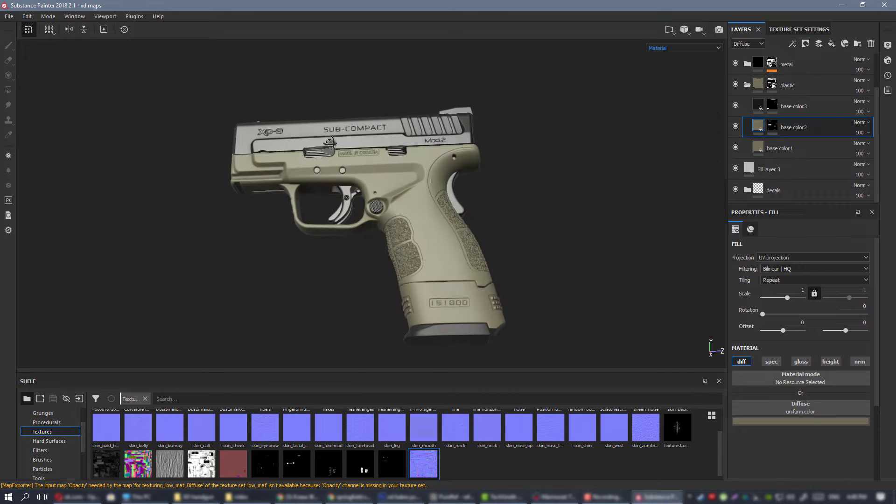
pyautogui.keyDown('alt'); pyautogui.moveTo(420, 205); pyautogui.dragTo(496, 284, button='right'); pyautogui.keyUp('alt')
pyautogui.keyDown('alt'); pyautogui.moveTo(496, 284); pyautogui.dragTo(436, 204); pyautogui.keyUp('alt')
pyautogui.keyDown('alt'); pyautogui.moveTo(435, 204); pyautogui.dragTo(458, 208, button='right'); pyautogui.keyUp('alt')
pyautogui.keyDown('alt'); pyautogui.moveTo(458, 208); pyautogui.dragTo(619, 186); pyautogui.keyUp('alt')
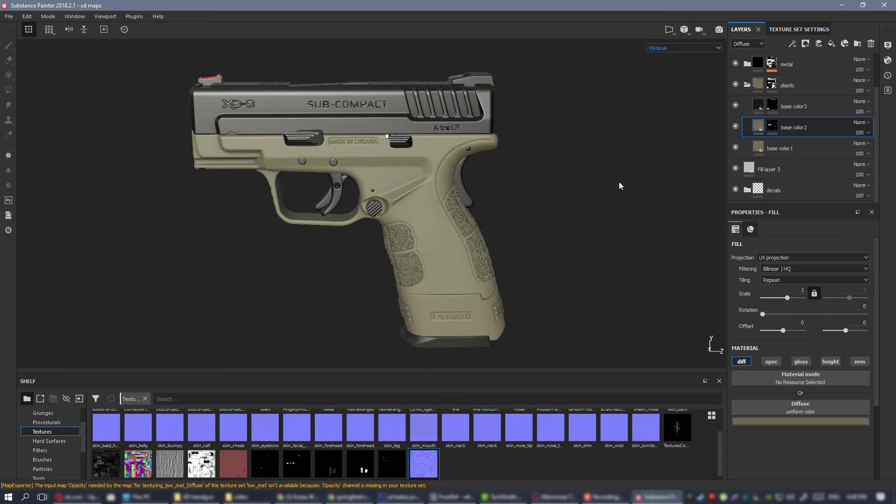
pyautogui.click(735, 106)
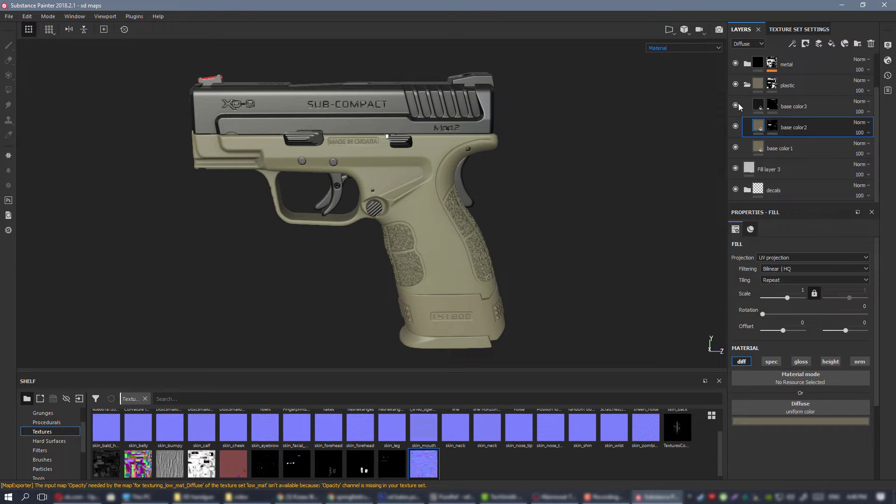
pyautogui.keyDown('alt'); pyautogui.moveTo(413, 191); pyautogui.dragTo(451, 180); pyautogui.keyUp('alt')
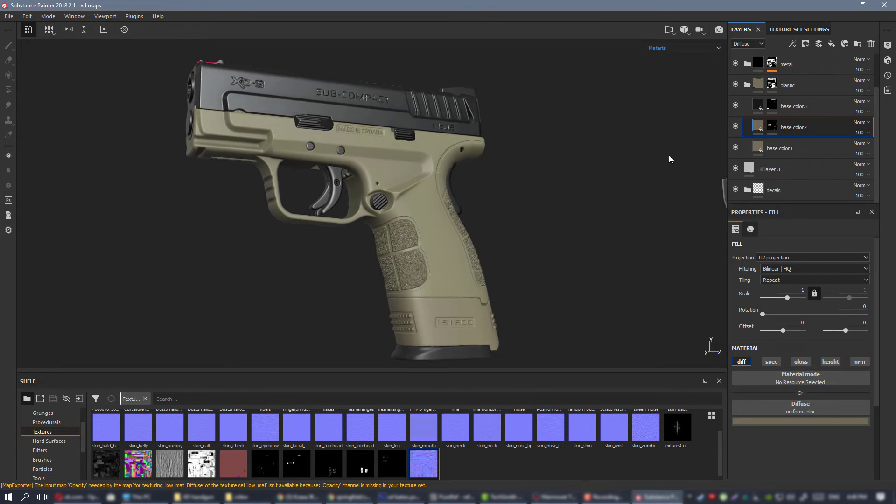
# Search the material library for "plastic" and add Plastic Grainy as a layer above base color3 in the plastic folder.
pyautogui.click(828, 109)
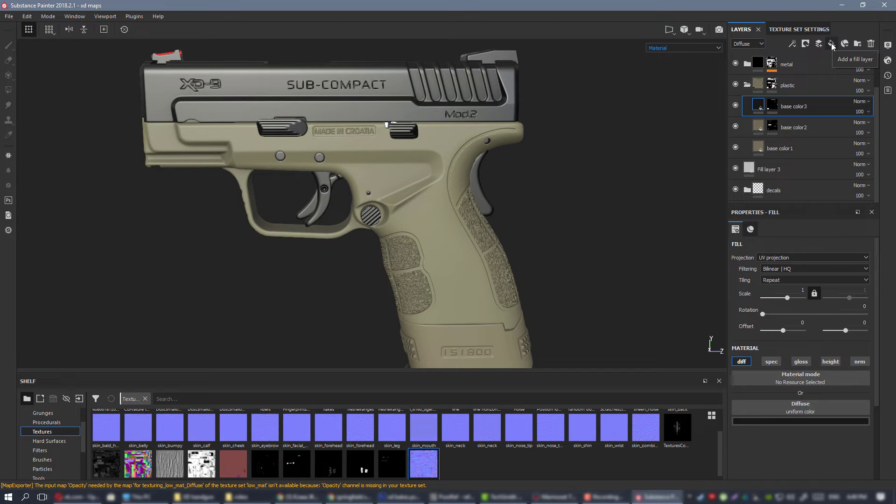
pyautogui.scroll(-1, 61, 422)
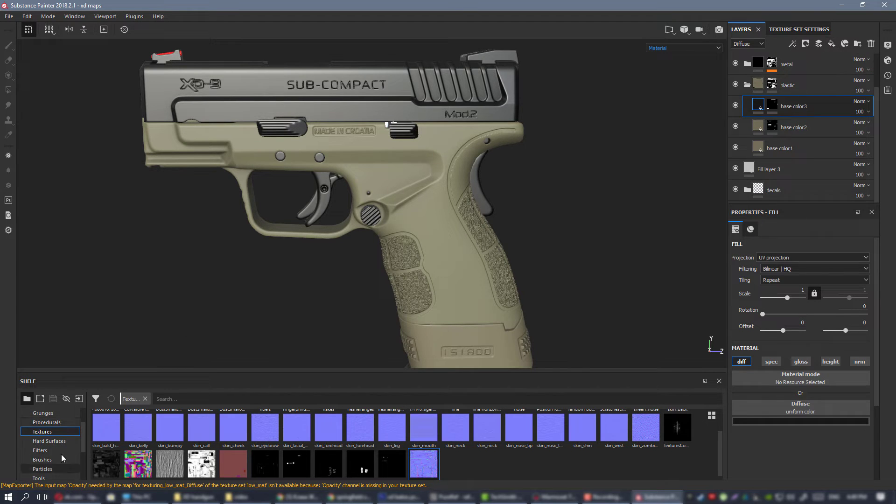
pyautogui.click(52, 459)
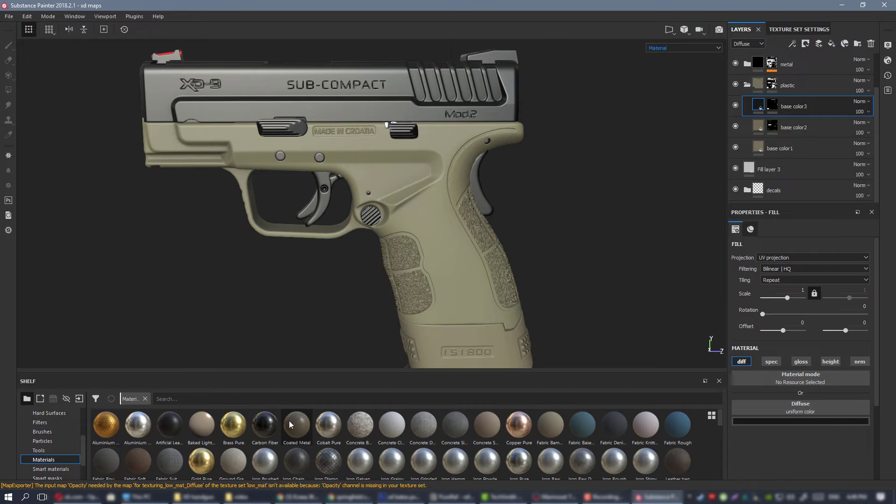
pyautogui.scroll(-3, 290, 425)
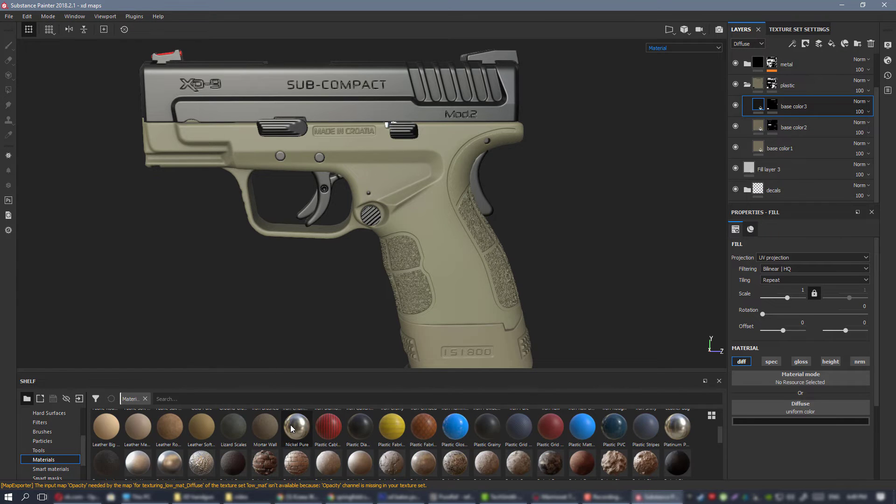
pyautogui.scroll(-3, 290, 425)
pyautogui.scroll(-1, 290, 425)
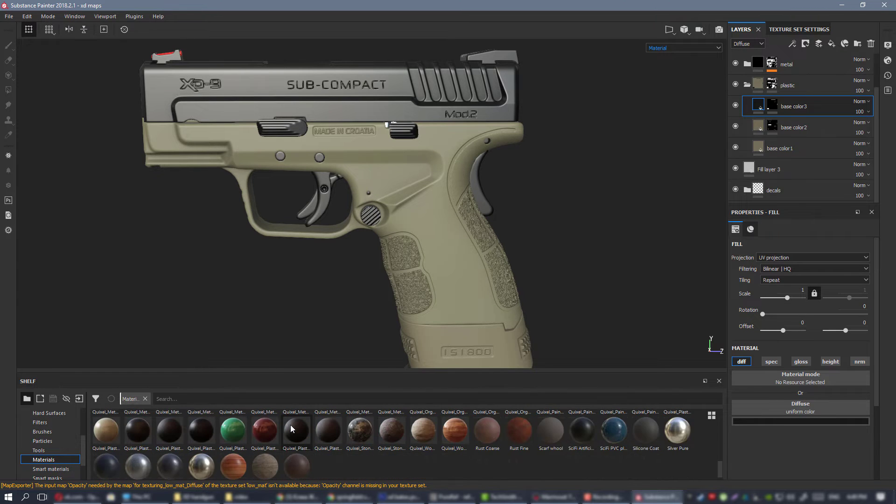
pyautogui.scroll(1, 290, 425)
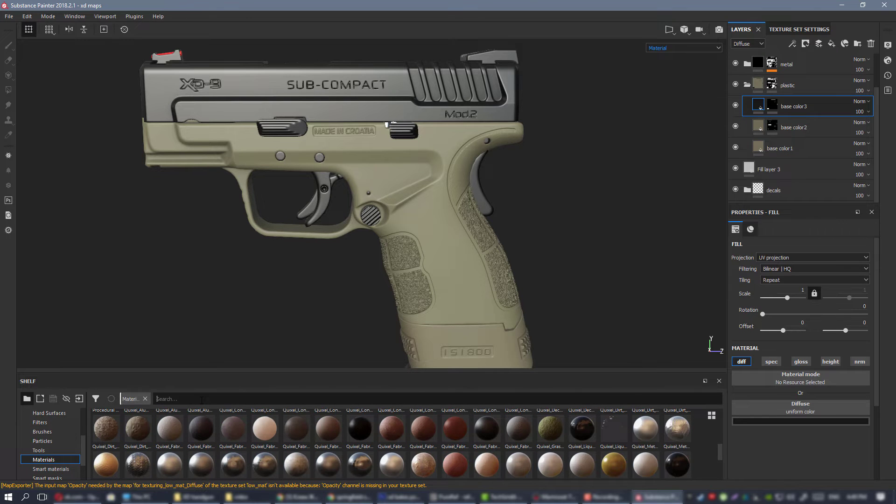
pyautogui.write('plastic')
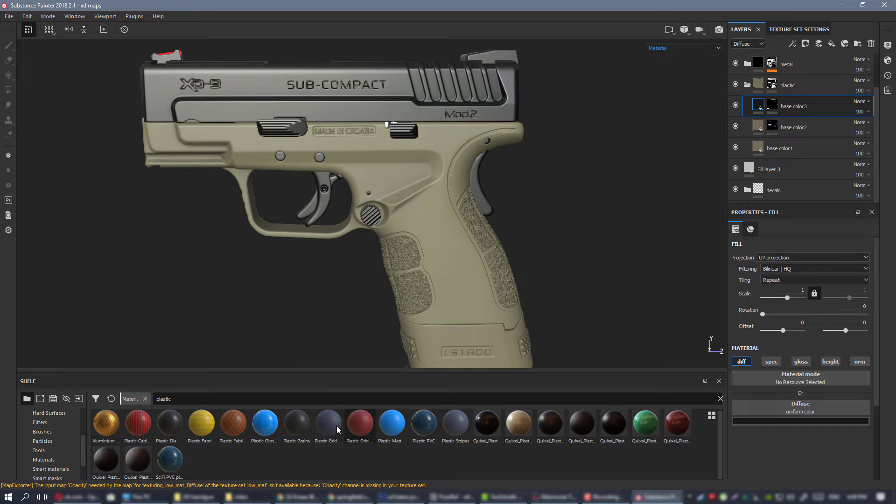
pyautogui.moveTo(301, 425)
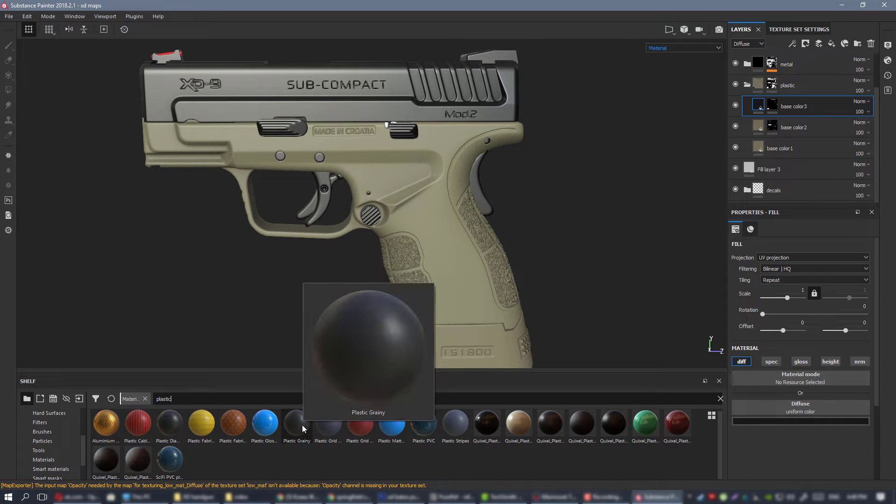
pyautogui.moveTo(301, 424); pyautogui.dragTo(797, 102)
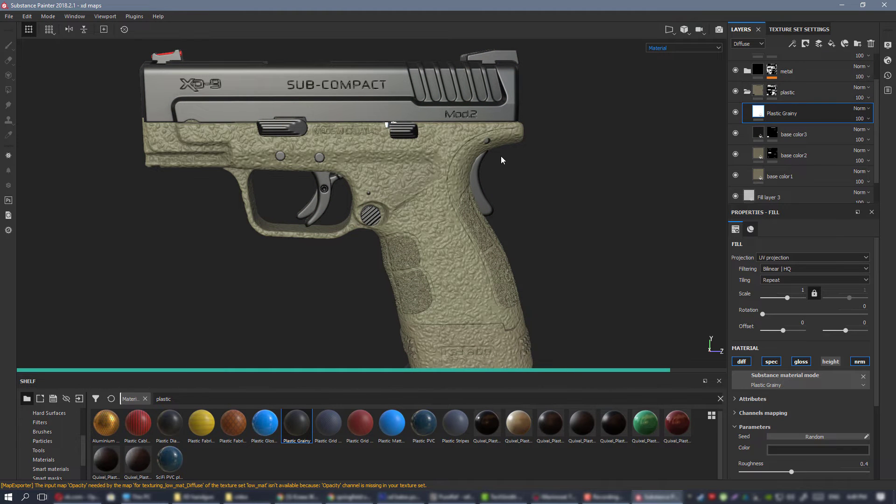
# Set the Plastic Grainy layer's UV projection scale to 6.59.
pyautogui.scroll(5, 491, 314)
pyautogui.keyDown('alt'); pyautogui.moveTo(428, 254); pyautogui.dragTo(429, 214); pyautogui.keyUp('alt')
pyautogui.scroll(-2, 438, 247)
pyautogui.moveTo(788, 298); pyautogui.dragTo(791, 299)
pyautogui.scroll(5, 472, 253)
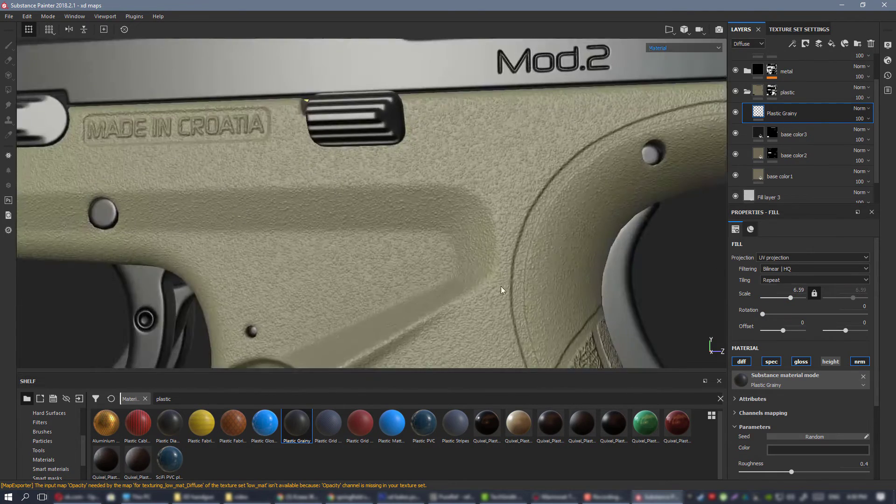
# Check the grain size on the frame and grip, and raise the Plastic Grainy layer's scale to 8.76.
pyautogui.keyDown('alt'); pyautogui.moveTo(473, 254); pyautogui.dragTo(441, 249); pyautogui.keyUp('alt')
pyautogui.keyDown('alt'); pyautogui.moveTo(418, 191); pyautogui.dragTo(405, 169, button='middle'); pyautogui.keyUp('alt')
pyautogui.keyDown('alt'); pyautogui.moveTo(405, 187); pyautogui.dragTo(380, 219, button='right'); pyautogui.keyUp('alt')
pyautogui.keyDown('alt'); pyautogui.moveTo(381, 218); pyautogui.dragTo(364, 93, button='middle'); pyautogui.keyUp('alt')
pyautogui.keyDown('alt'); pyautogui.moveTo(438, 280); pyautogui.dragTo(480, 290, button='right'); pyautogui.keyUp('alt')
pyautogui.keyDown('alt'); pyautogui.moveTo(480, 291); pyautogui.dragTo(469, 255); pyautogui.keyUp('alt')
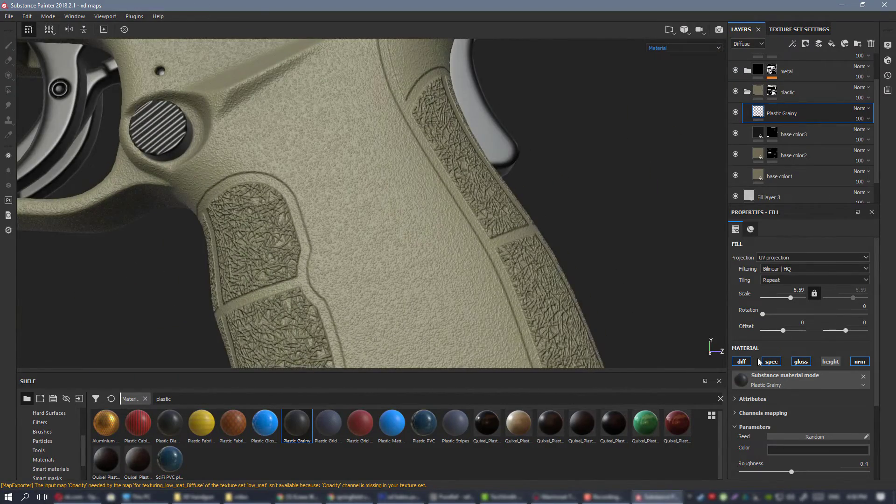
pyautogui.click(792, 298)
# Examine the rescaled grain up close on the grip, the frame and around the trigger guard.
pyautogui.keyDown('alt'); pyautogui.moveTo(378, 202); pyautogui.dragTo(358, 203); pyautogui.keyUp('alt')
pyautogui.keyDown('alt'); pyautogui.moveTo(359, 203); pyautogui.dragTo(415, 224, button='right'); pyautogui.keyUp('alt')
pyautogui.keyDown('alt'); pyautogui.moveTo(411, 221); pyautogui.dragTo(499, 342, button='middle'); pyautogui.keyUp('alt')
pyautogui.keyDown('alt'); pyautogui.moveTo(499, 342); pyautogui.dragTo(330, 195, button='right'); pyautogui.keyUp('alt')
pyautogui.keyDown('alt'); pyautogui.moveTo(330, 195); pyautogui.dragTo(299, 187); pyautogui.keyUp('alt')
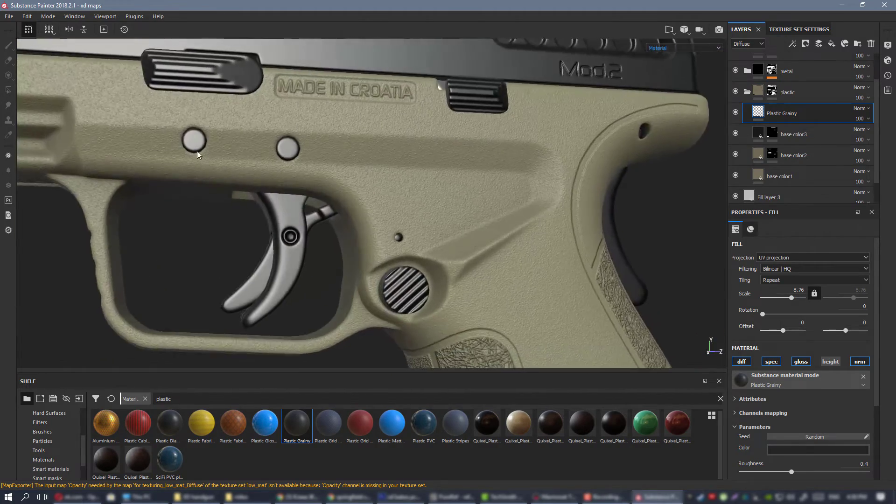
pyautogui.keyDown('alt'); pyautogui.moveTo(199, 154); pyautogui.dragTo(474, 226, button='middle'); pyautogui.keyUp('alt')
pyautogui.keyDown('alt'); pyautogui.moveTo(474, 226); pyautogui.dragTo(504, 234, button='right'); pyautogui.keyUp('alt')
pyautogui.keyDown('alt'); pyautogui.moveTo(448, 187); pyautogui.dragTo(472, 197); pyautogui.keyUp('alt')
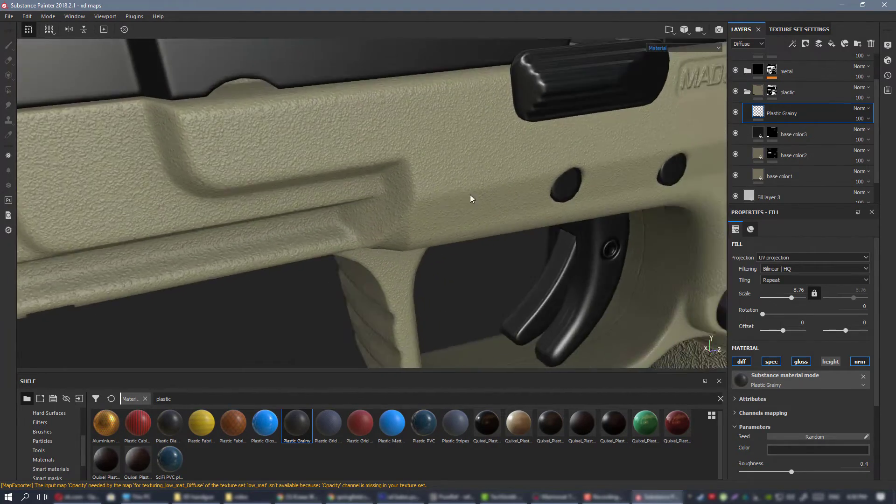
pyautogui.keyDown('alt'); pyautogui.moveTo(471, 198); pyautogui.dragTo(390, 173, button='right'); pyautogui.keyUp('alt')
pyautogui.keyDown('alt'); pyautogui.moveTo(390, 172); pyautogui.dragTo(370, 163); pyautogui.keyUp('alt')
pyautogui.keyDown('alt'); pyautogui.moveTo(370, 164); pyautogui.dragTo(309, 170, button='middle'); pyautogui.keyUp('alt')
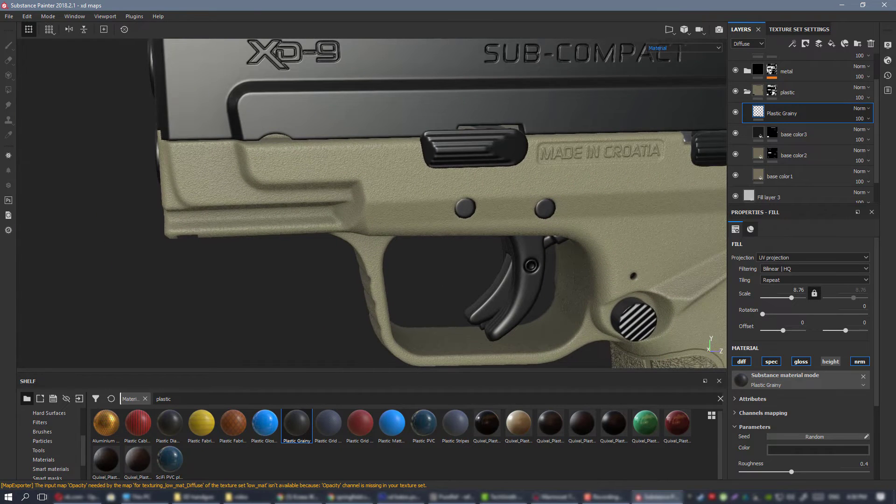
# Compare the grainy frame with the reference images and inspect it from several angles under different lighting.
pyautogui.hotkey('alt', 'Tab')
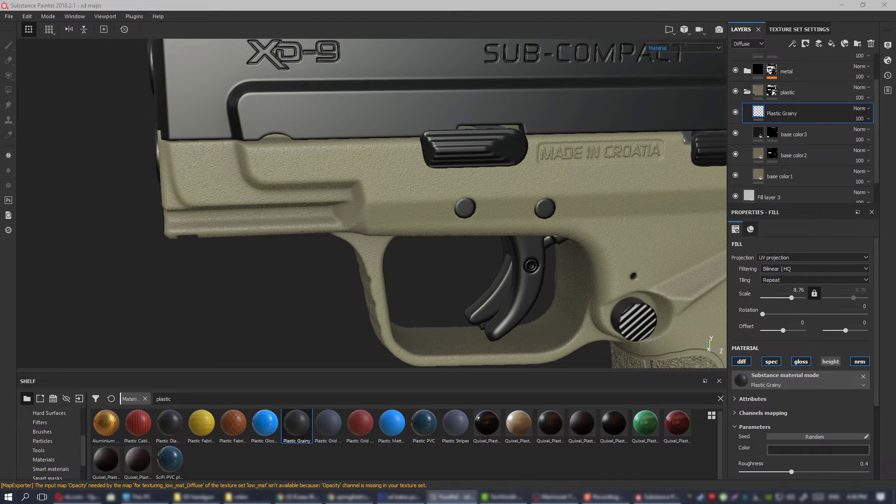
pyautogui.keyDown('alt'); pyautogui.moveTo(447, 182); pyautogui.dragTo(426, 179); pyautogui.keyUp('alt')
pyautogui.keyDown('alt'); pyautogui.moveTo(427, 178); pyautogui.dragTo(229, 175, button='middle'); pyautogui.keyUp('alt')
pyautogui.keyDown('alt'); pyautogui.moveTo(476, 242); pyautogui.dragTo(546, 310, button='right'); pyautogui.keyUp('alt')
pyautogui.keyDown('alt'); pyautogui.moveTo(455, 201); pyautogui.dragTo(479, 193); pyautogui.keyUp('alt')
pyautogui.keyDown('alt'); pyautogui.moveTo(479, 194); pyautogui.dragTo(462, 230, button='right'); pyautogui.keyUp('alt')
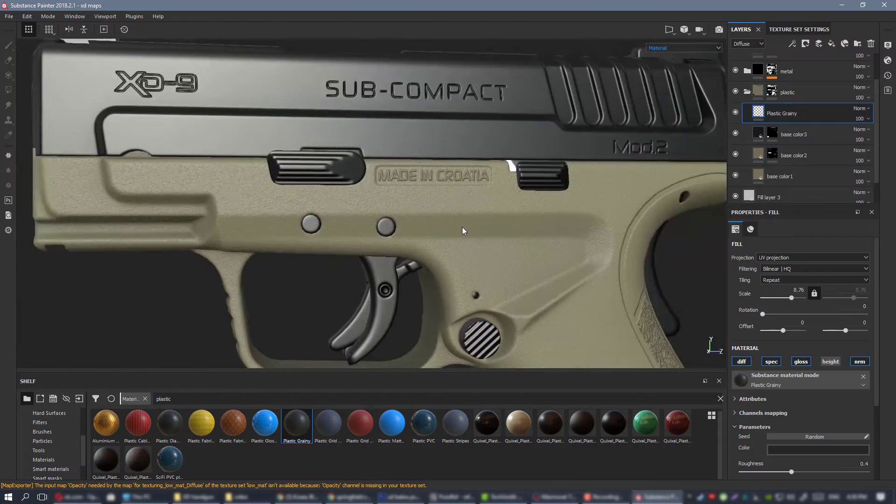
pyautogui.keyDown('alt'); pyautogui.moveTo(462, 230); pyautogui.dragTo(372, 183, button='middle'); pyautogui.keyUp('alt')
pyautogui.keyDown('alt'); pyautogui.moveTo(371, 184); pyautogui.dragTo(280, 170); pyautogui.keyUp('alt')
pyautogui.keyDown('alt'); pyautogui.moveTo(243, 163); pyautogui.dragTo(154, 100, button='right'); pyautogui.keyUp('alt')
pyautogui.keyDown('alt'); pyautogui.moveTo(418, 226); pyautogui.dragTo(405, 175, button='middle'); pyautogui.keyUp('alt')
pyautogui.keyDown('alt'); pyautogui.moveTo(405, 175); pyautogui.dragTo(455, 184); pyautogui.keyUp('alt')
pyautogui.keyDown('alt'); pyautogui.moveTo(455, 184); pyautogui.dragTo(394, 224, button='right'); pyautogui.keyUp('alt')
pyautogui.keyDown('alt'); pyautogui.moveTo(454, 275); pyautogui.dragTo(420, 168, button='middle'); pyautogui.keyUp('alt')
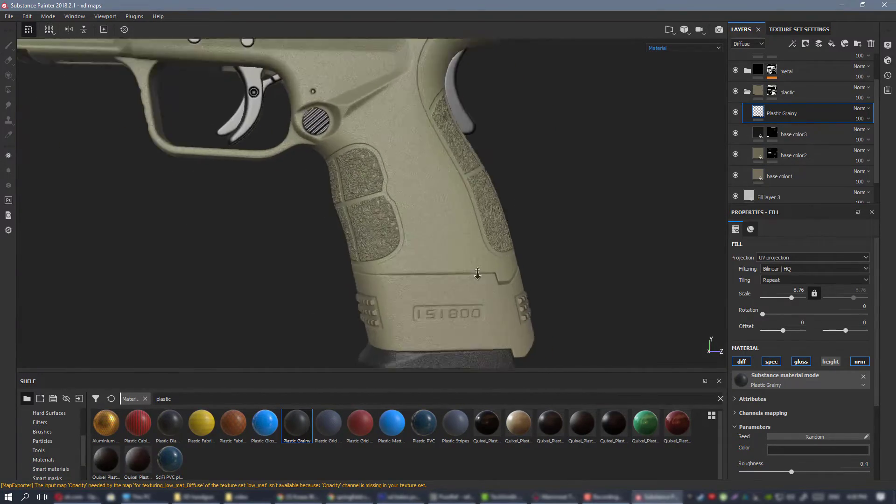
# Examine the grain on the lower grip and magazine base, comparing it with the whole plastic frame.
pyautogui.keyDown('alt'); pyautogui.moveTo(435, 255); pyautogui.dragTo(471, 280, button='right'); pyautogui.keyUp('alt')
pyautogui.keyDown('alt'); pyautogui.moveTo(448, 268); pyautogui.dragTo(480, 264); pyautogui.keyUp('alt')
pyautogui.keyDown('alt'); pyautogui.moveTo(480, 264); pyautogui.dragTo(455, 167, button='middle'); pyautogui.keyUp('alt')
pyautogui.keyDown('alt'); pyautogui.moveTo(362, 175); pyautogui.dragTo(434, 233, button='right'); pyautogui.keyUp('alt')
pyautogui.keyDown('alt'); pyautogui.moveTo(434, 233); pyautogui.dragTo(409, 238); pyautogui.keyUp('alt')
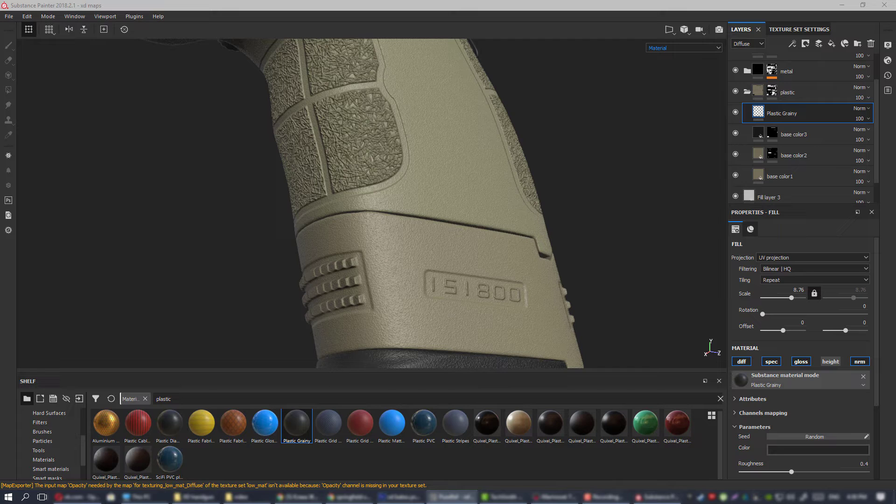
pyautogui.keyDown('alt'); pyautogui.moveTo(401, 147); pyautogui.dragTo(442, 186); pyautogui.keyUp('alt')
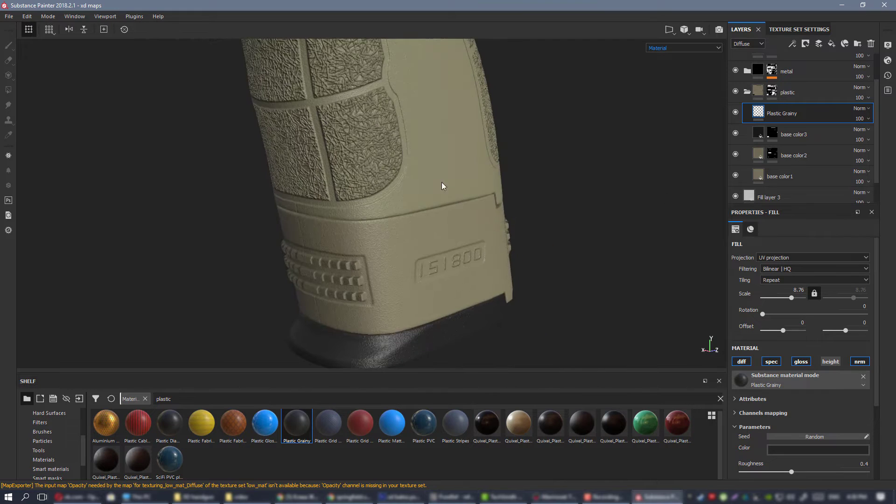
pyautogui.keyDown('alt'); pyautogui.moveTo(442, 186); pyautogui.dragTo(437, 254, button='middle'); pyautogui.keyUp('alt')
pyautogui.keyDown('alt'); pyautogui.moveTo(437, 254); pyautogui.dragTo(396, 234); pyautogui.keyUp('alt')
pyautogui.keyDown('alt'); pyautogui.moveTo(439, 186); pyautogui.dragTo(414, 147, button='right'); pyautogui.keyUp('alt')
pyautogui.keyDown('alt'); pyautogui.moveTo(415, 146); pyautogui.dragTo(443, 154); pyautogui.keyUp('alt')
pyautogui.keyDown('alt'); pyautogui.moveTo(443, 154); pyautogui.dragTo(456, 222, button='middle'); pyautogui.keyUp('alt')
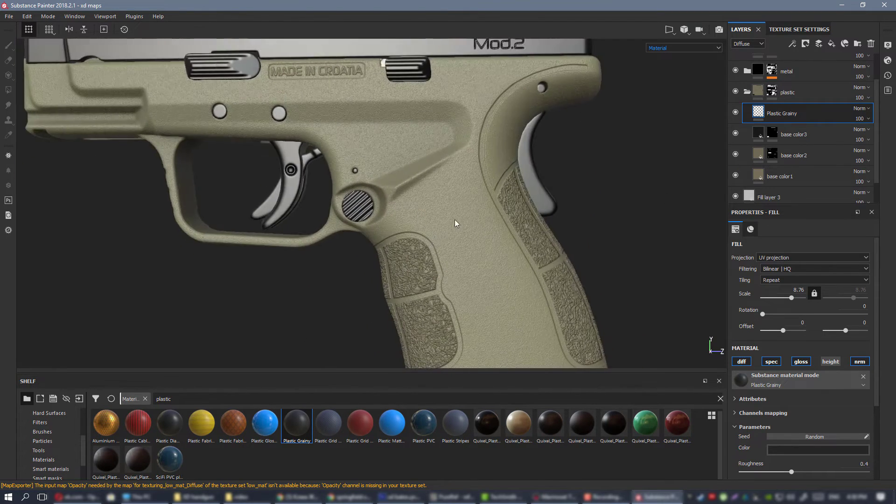
pyautogui.keyDown('alt'); pyautogui.moveTo(455, 222); pyautogui.dragTo(426, 180, button='right'); pyautogui.keyUp('alt')
pyautogui.keyDown('alt'); pyautogui.moveTo(426, 180); pyautogui.dragTo(455, 174); pyautogui.keyUp('alt')
pyautogui.keyDown('alt'); pyautogui.moveTo(455, 175); pyautogui.dragTo(469, 191, button='right'); pyautogui.keyUp('alt')
pyautogui.keyDown('alt'); pyautogui.moveTo(468, 191); pyautogui.dragTo(441, 169); pyautogui.keyUp('alt')
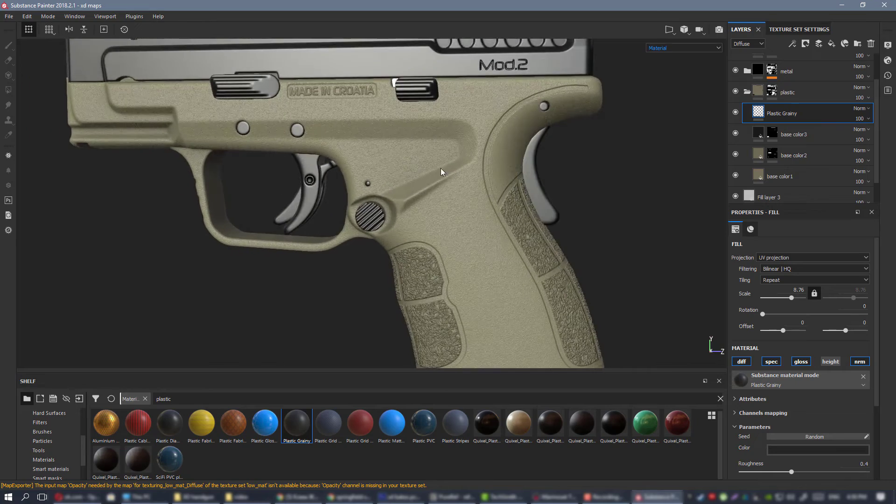
pyautogui.keyDown('alt'); pyautogui.moveTo(441, 170); pyautogui.dragTo(461, 189, button='right'); pyautogui.keyUp('alt')
pyautogui.keyDown('alt'); pyautogui.moveTo(461, 189); pyautogui.dragTo(447, 161); pyautogui.keyUp('alt')
pyautogui.keyDown('alt'); pyautogui.moveTo(447, 161); pyautogui.dragTo(423, 131, button='right'); pyautogui.keyUp('alt')
# Add a black mask to the Plastic Grainy layer and place a fill effect in that mask.
pyautogui.rightClick(788, 117)
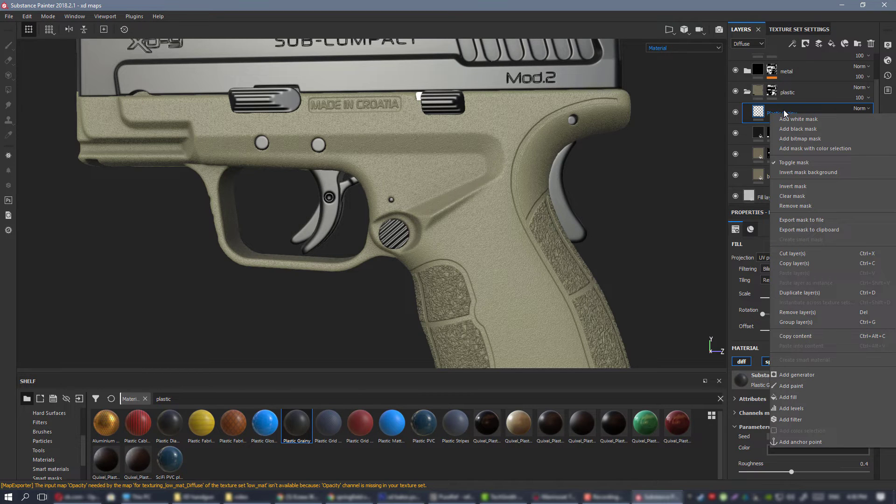
pyautogui.click(801, 129)
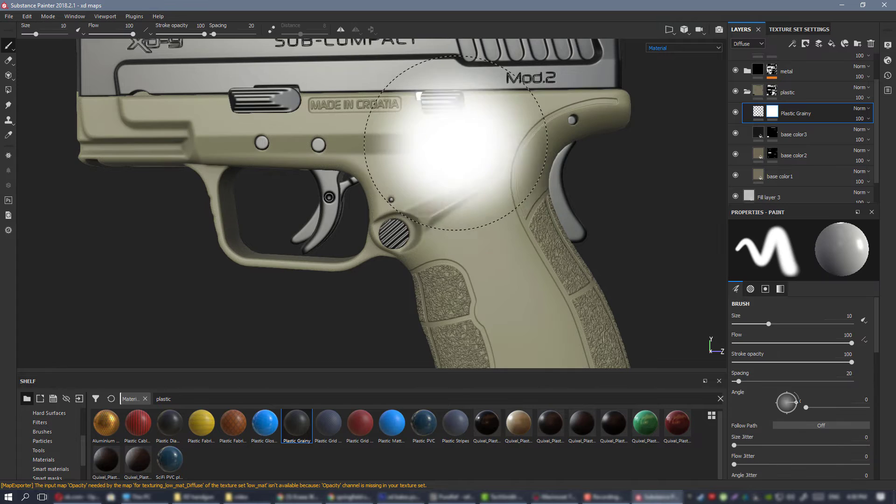
pyautogui.moveTo(447, 139)
pyautogui.keyDown('alt'); pyautogui.mouseDown(button='right')
pyautogui.moveTo(486, 195)
pyautogui.moveTo(411, 189)
pyautogui.mouseUp(button='right'); pyautogui.keyUp('alt')
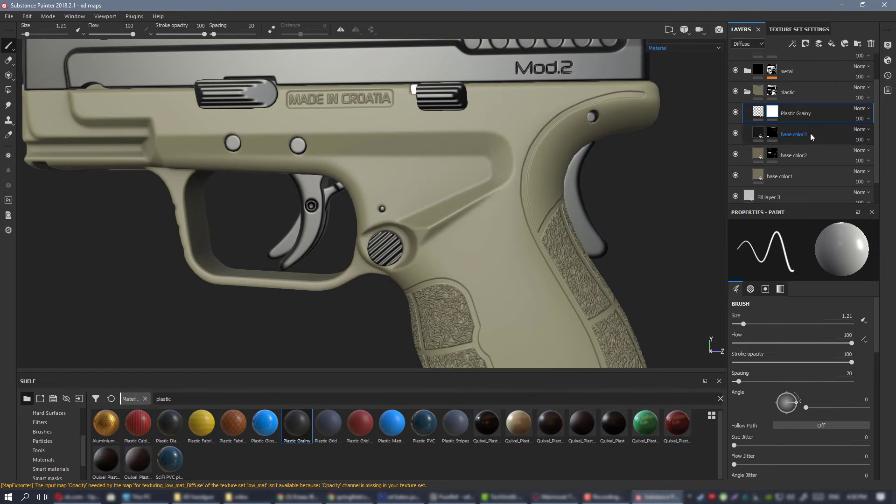
pyautogui.keyDown('alt'); pyautogui.moveTo(463, 163); pyautogui.dragTo(413, 197, button='middle'); pyautogui.keyUp('alt')
pyautogui.scroll(1, 413, 196)
pyautogui.click(773, 111)
pyautogui.rightClick(773, 112)
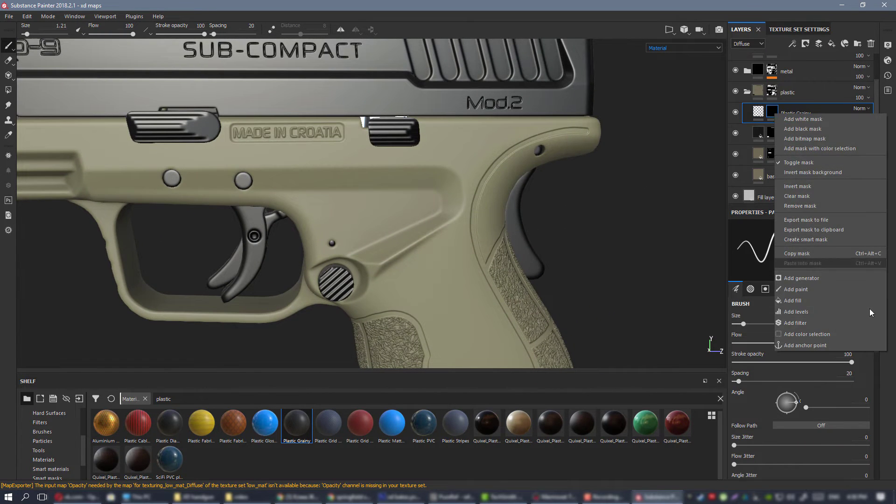
pyautogui.click(824, 304)
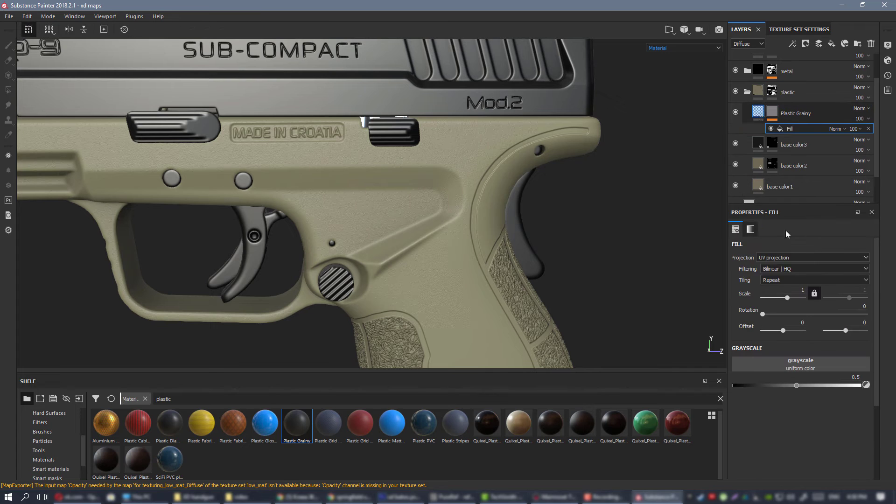
# Turn off the Plastic Grainy layer's gloss, specular and diffuse channels, leaving only the normal channel active.
pyautogui.click(758, 112)
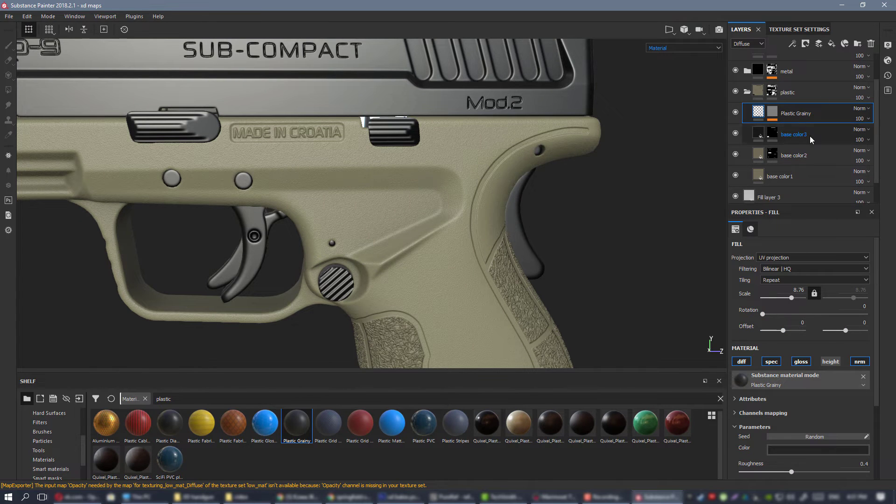
pyautogui.click(801, 362)
pyautogui.click(771, 362)
pyautogui.click(742, 362)
pyautogui.scroll(-2, 315, 183)
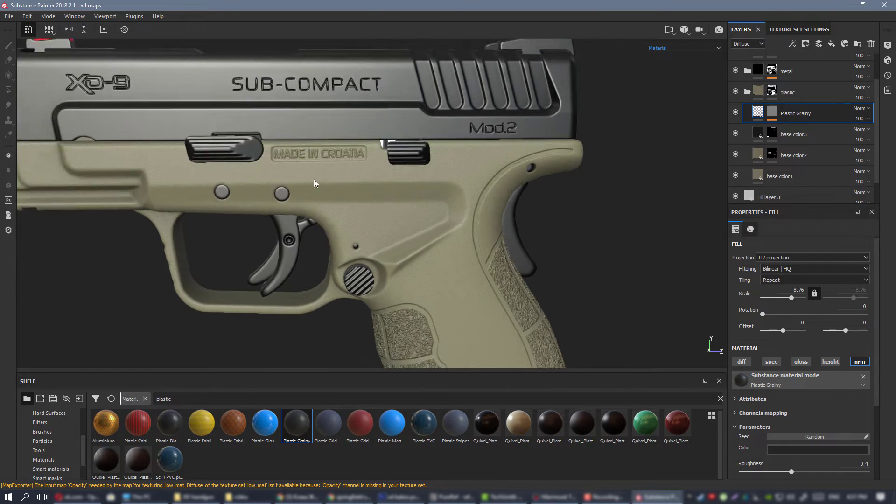
pyautogui.scroll(5, 315, 183)
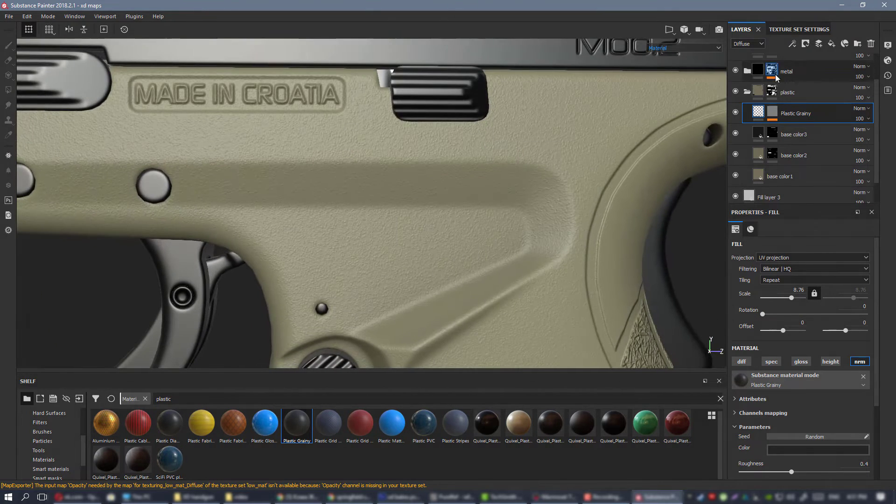
# Assign the xd mask4 texture to the grayscale of the Plastic Grainy mask's fill and check the grip panels up close.
pyautogui.click(773, 112)
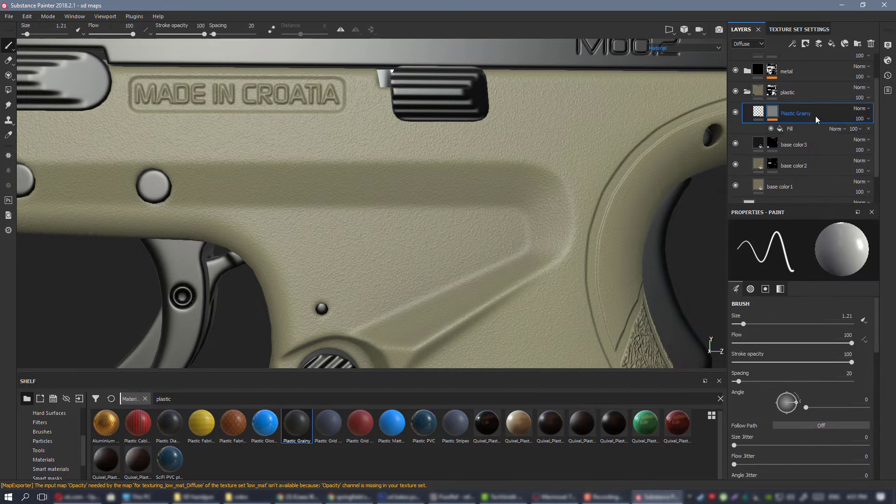
pyautogui.click(790, 130)
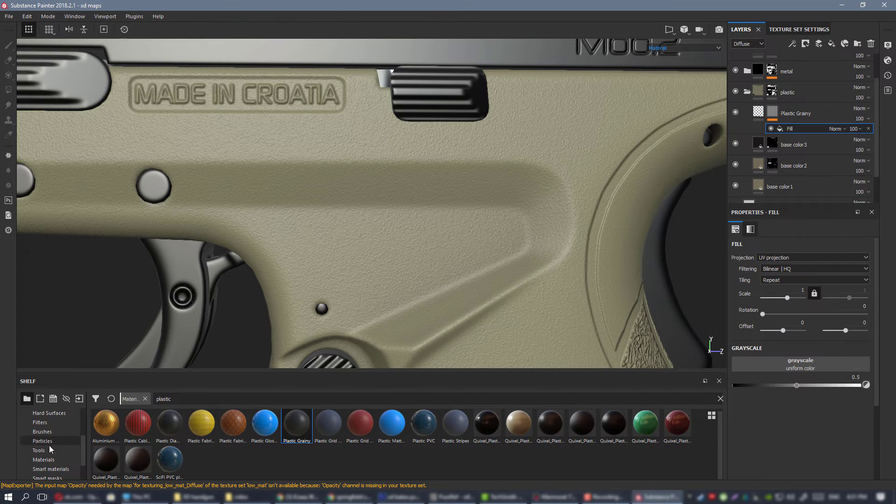
pyautogui.scroll(3, 57, 443)
pyautogui.click(53, 432)
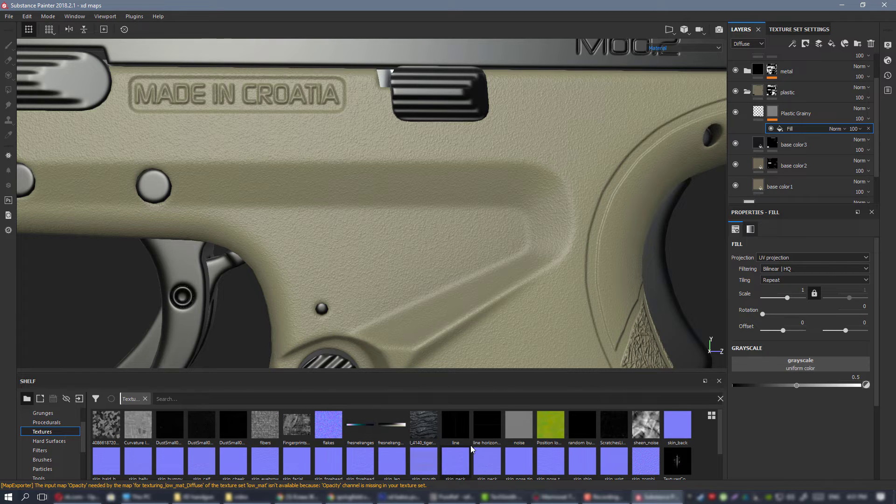
pyautogui.scroll(-1, 468, 445)
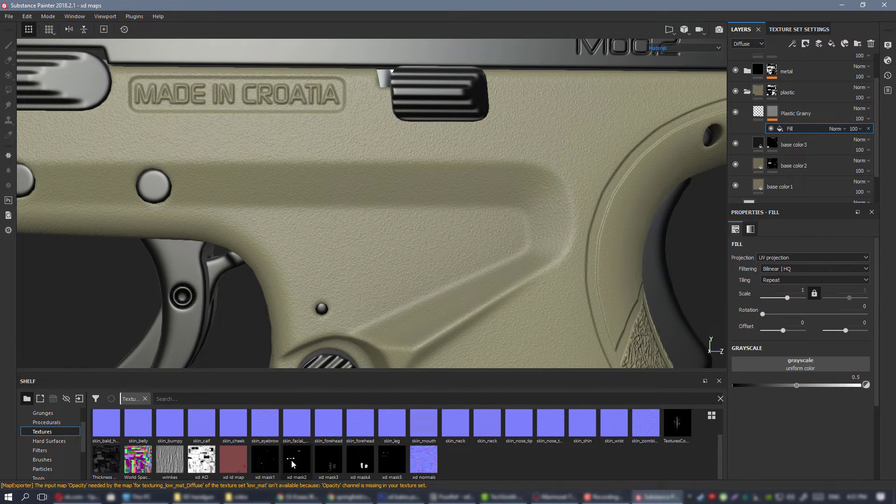
pyautogui.moveTo(365, 464)
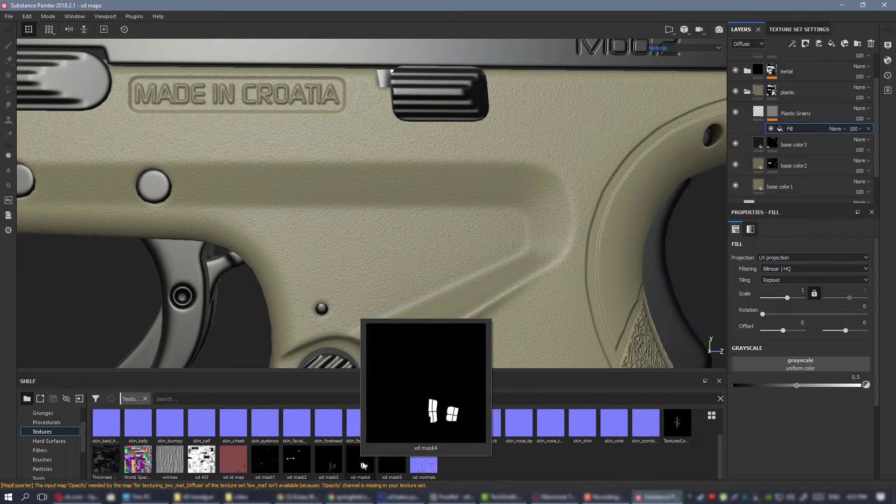
pyautogui.moveTo(364, 465); pyautogui.dragTo(812, 366)
pyautogui.keyDown('alt'); pyautogui.moveTo(510, 288); pyautogui.dragTo(473, 46, button='middle'); pyautogui.keyUp('alt')
pyautogui.keyDown('alt'); pyautogui.moveTo(495, 116); pyautogui.dragTo(677, 330, button='right'); pyautogui.keyUp('alt')
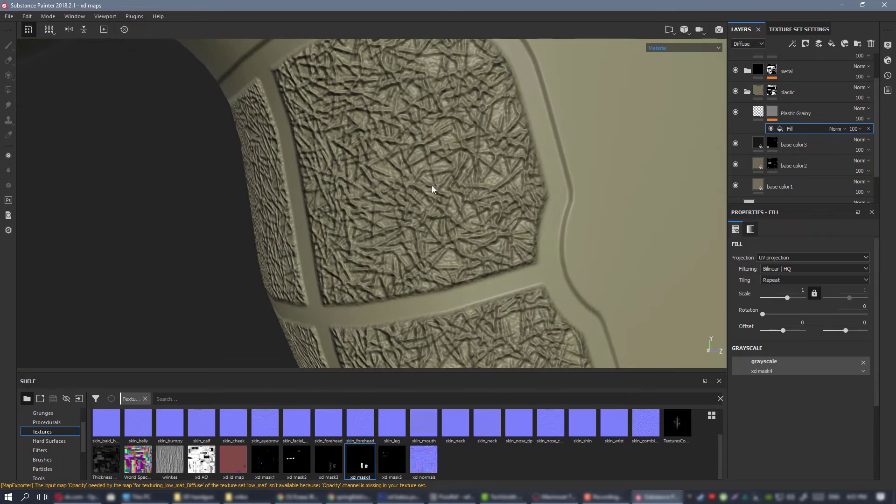
# Add an Invert filter to the Plastic Grainy layer's mask and check the grain around the grip panels.
pyautogui.rightClick(773, 111)
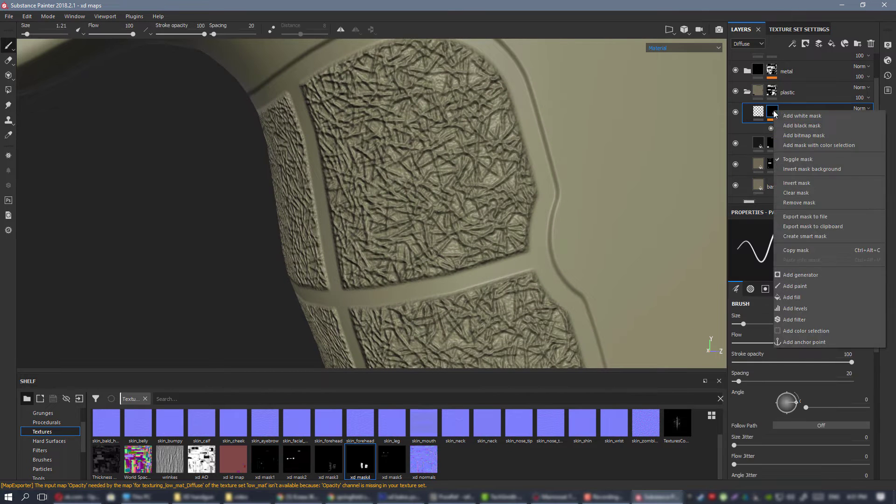
pyautogui.click(822, 318)
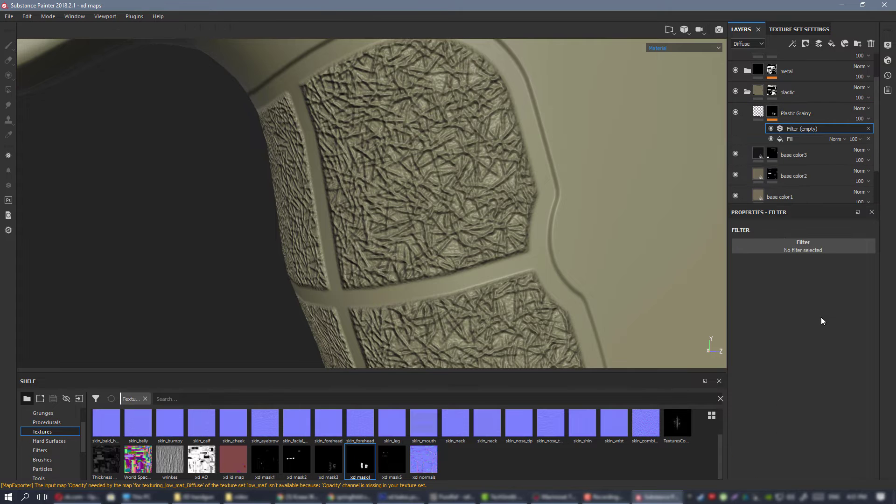
pyautogui.click(809, 251)
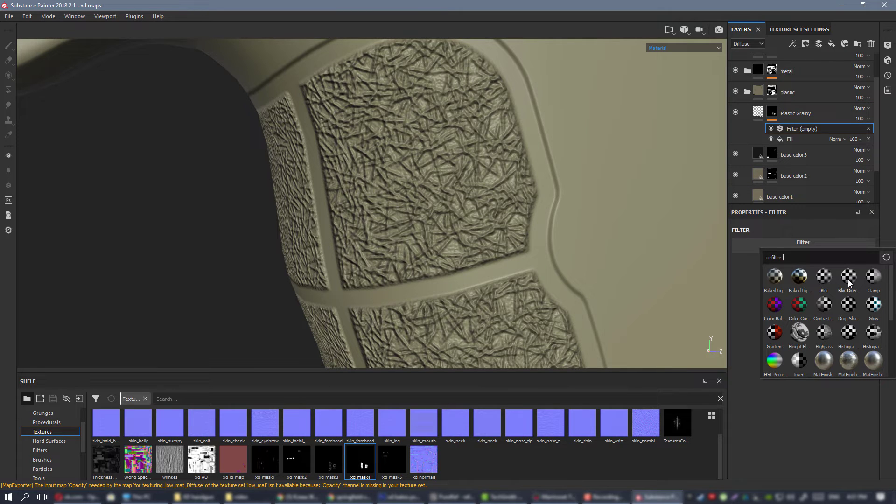
pyautogui.scroll(-4, 862, 289)
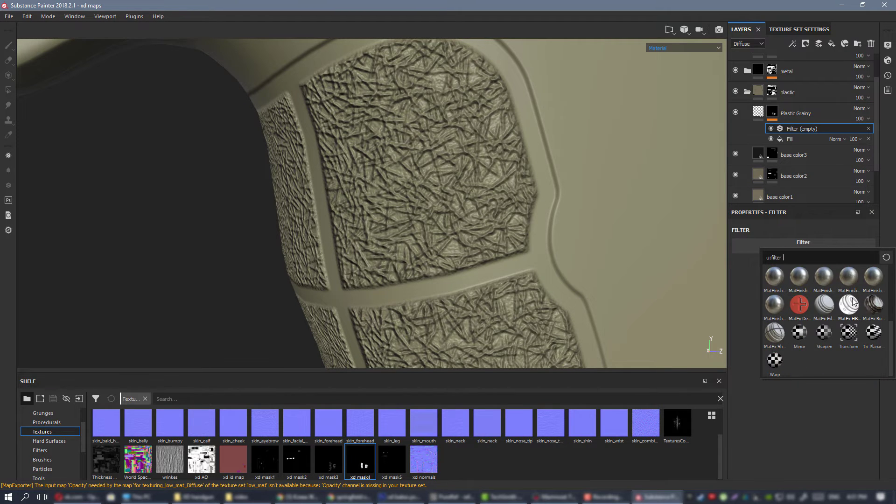
pyautogui.scroll(4, 845, 313)
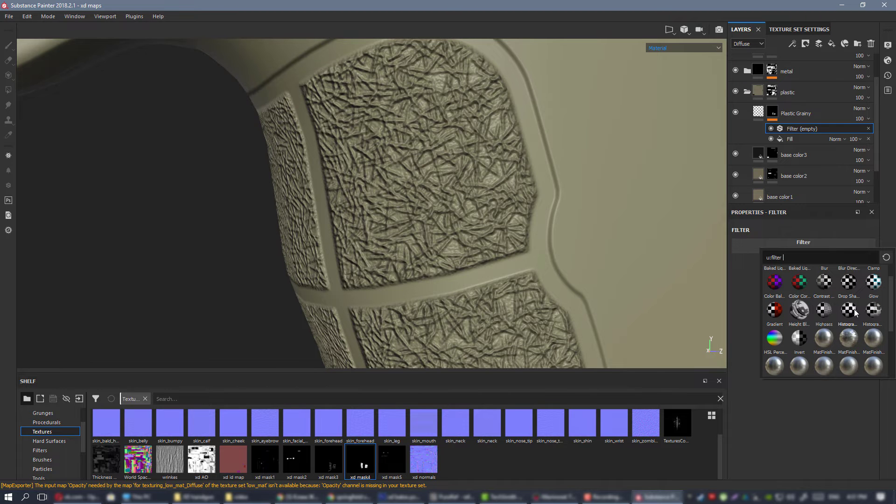
pyautogui.click(799, 337)
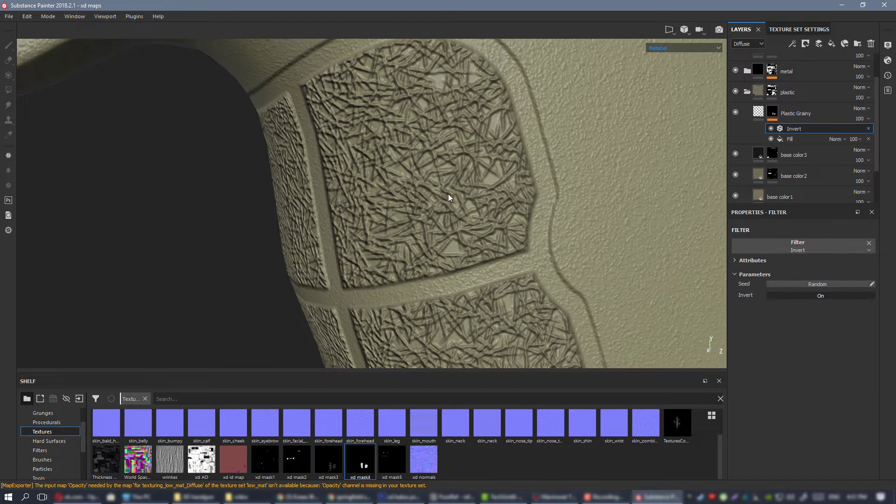
pyautogui.keyDown('alt'); pyautogui.moveTo(548, 212); pyautogui.dragTo(353, 158, button='right'); pyautogui.keyUp('alt')
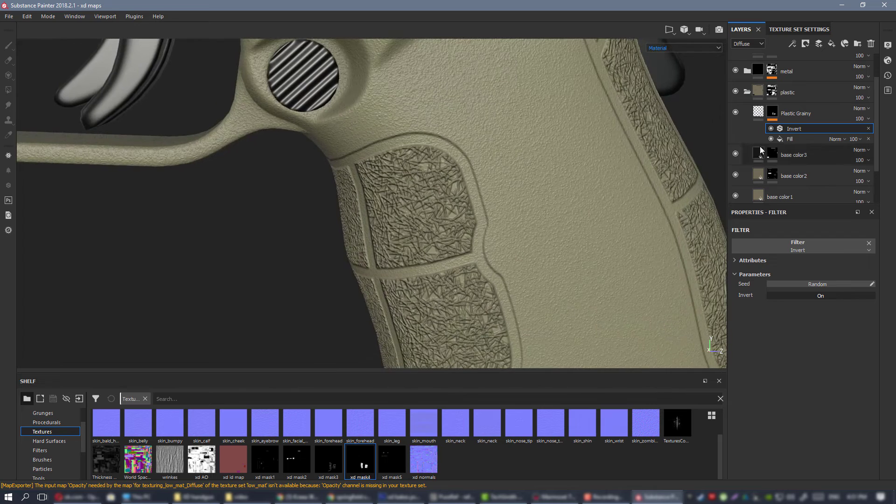
pyautogui.keyDown('alt'); pyautogui.moveTo(550, 206); pyautogui.dragTo(455, 196, button='right'); pyautogui.keyUp('alt')
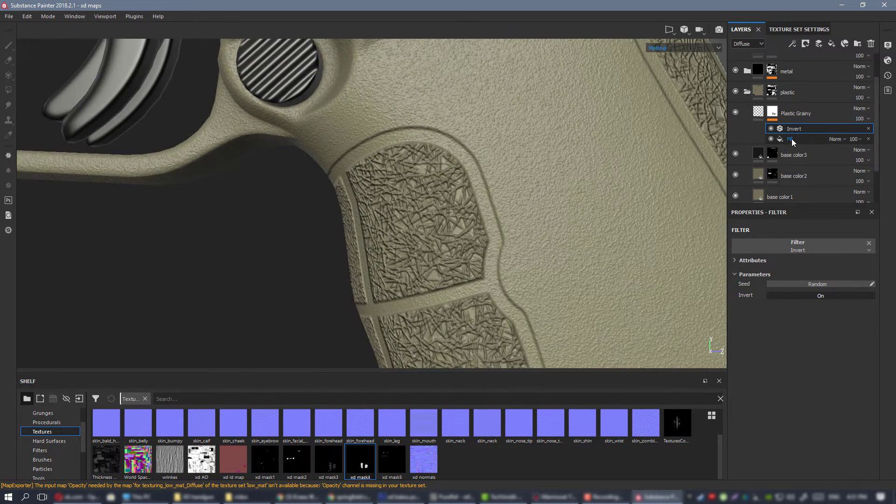
pyautogui.click(791, 139)
pyautogui.rightClick(792, 139)
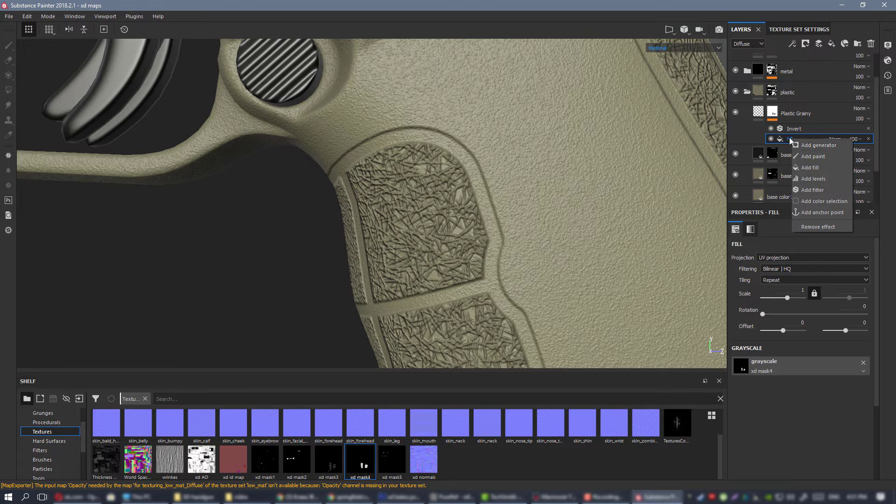
pyautogui.press('Escape')
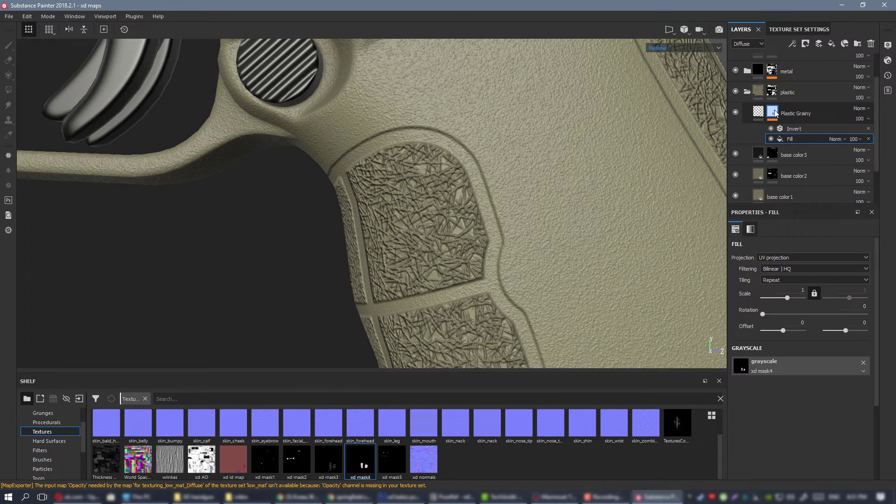
# Add a second fill to the Plastic Grainy mask beneath the Invert filter and assign xd mask3 to its grayscale.
pyautogui.rightClick(773, 112)
pyautogui.click(792, 297)
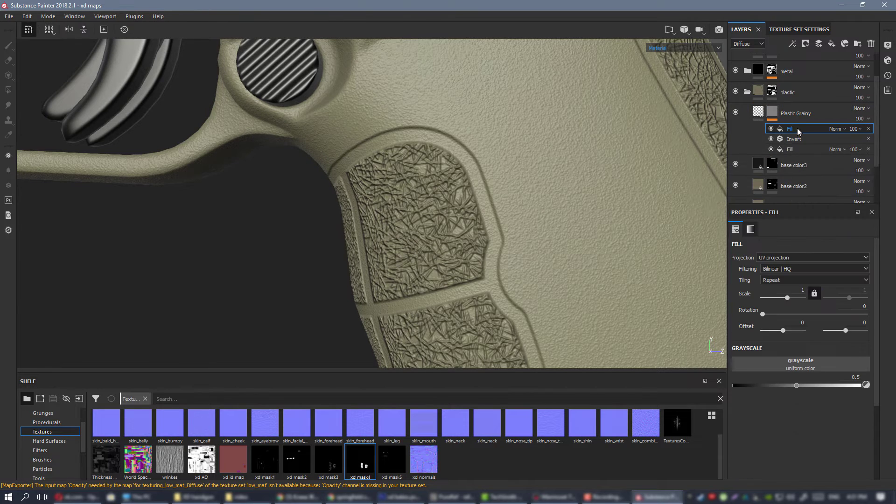
pyautogui.moveTo(794, 139); pyautogui.dragTo(794, 139)
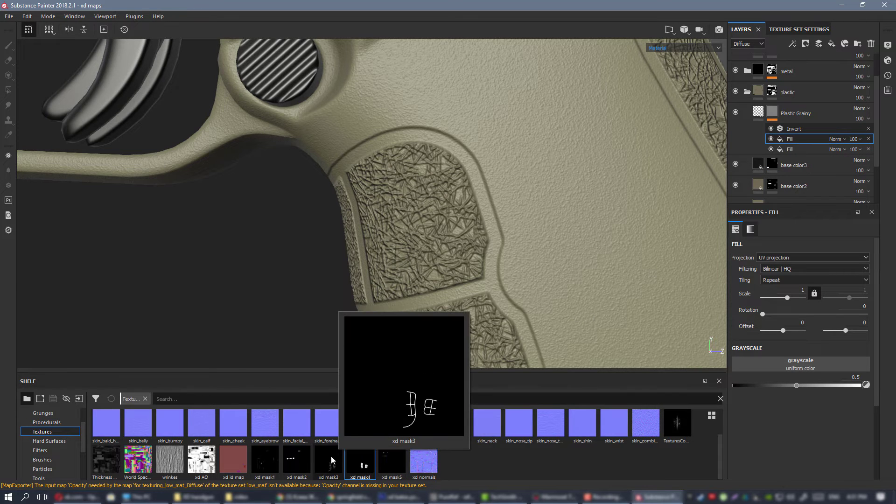
pyautogui.moveTo(339, 457); pyautogui.dragTo(798, 361)
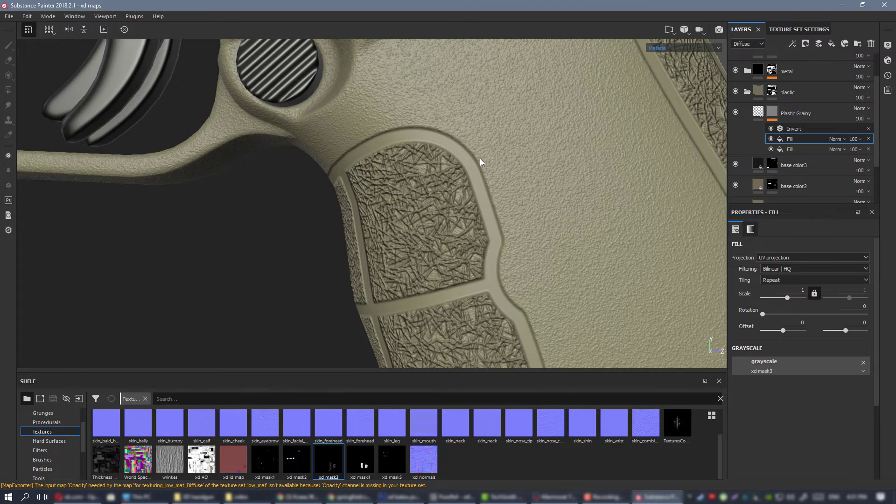
pyautogui.keyDown('alt'); pyautogui.moveTo(481, 162); pyautogui.dragTo(572, 276, button='right'); pyautogui.keyUp('alt')
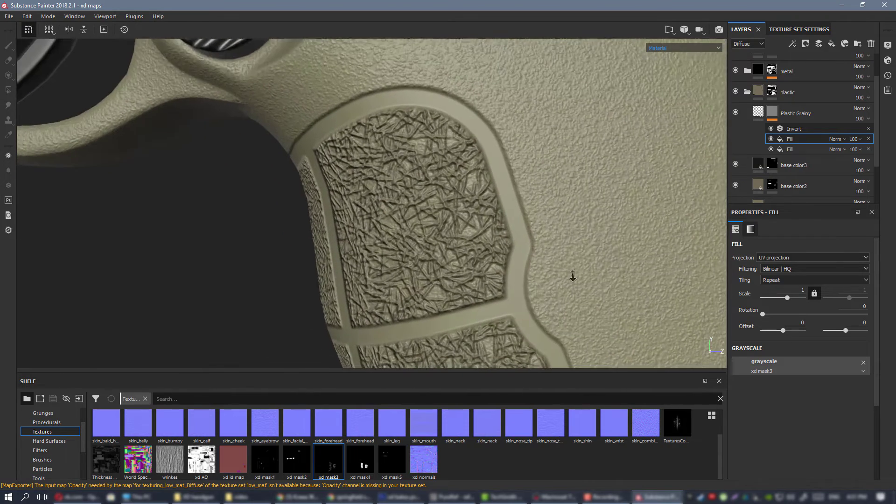
# Try the Multiply, Overlay and Passthrough blend modes on the xd mask3 fill.
pyautogui.click(838, 138)
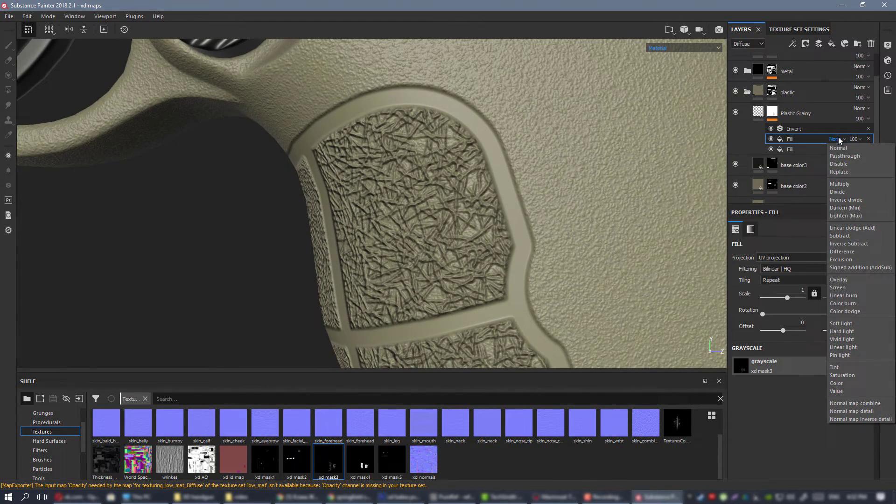
pyautogui.click(859, 184)
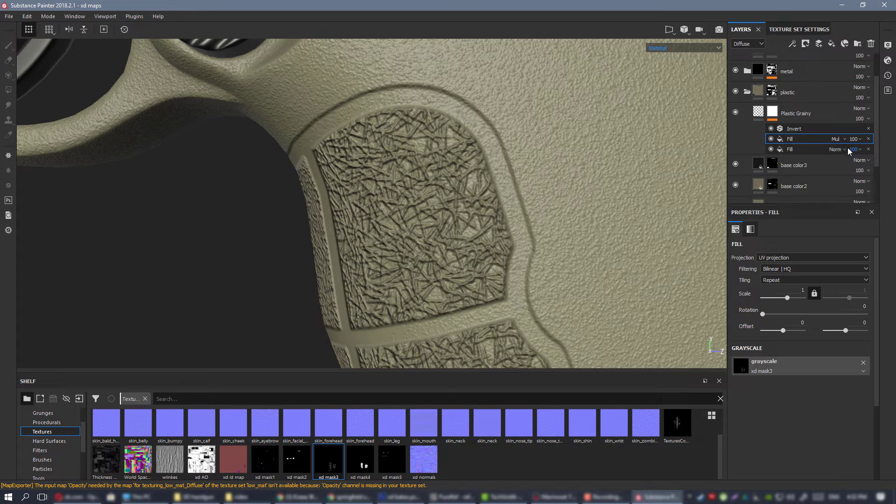
pyautogui.click(836, 139)
pyautogui.click(852, 280)
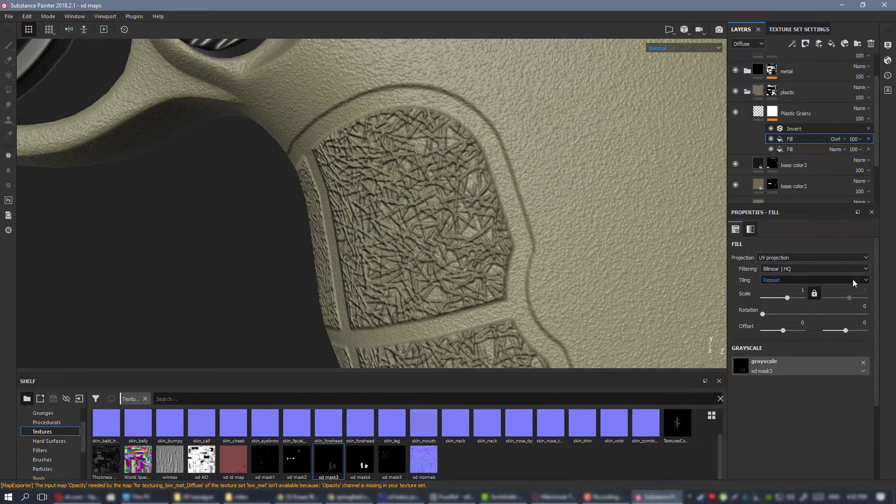
pyautogui.click(839, 138)
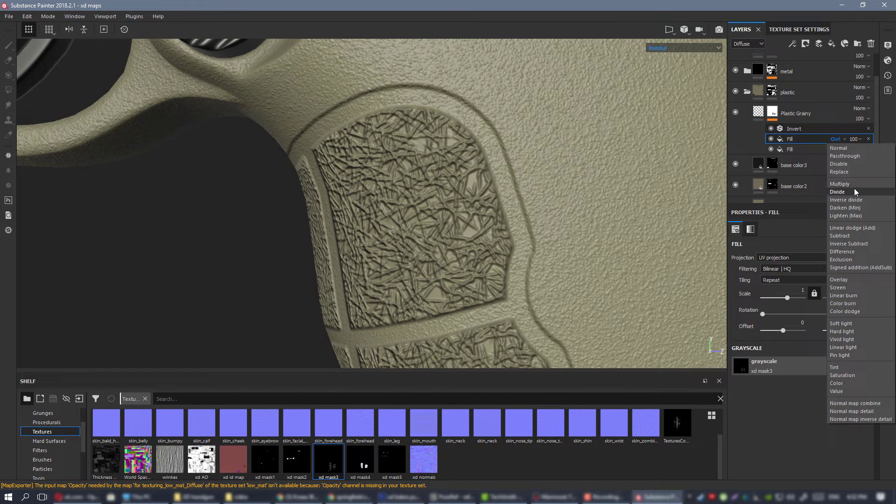
pyautogui.click(854, 156)
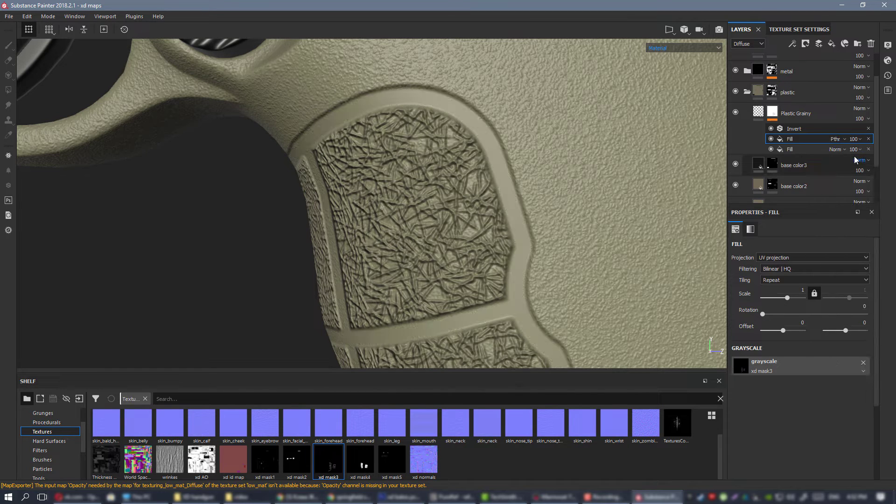
# Try Passthrough and Multiply blending on the xd mask4 fill, combined with Multiply on the xd mask3 fill.
pyautogui.click(837, 149)
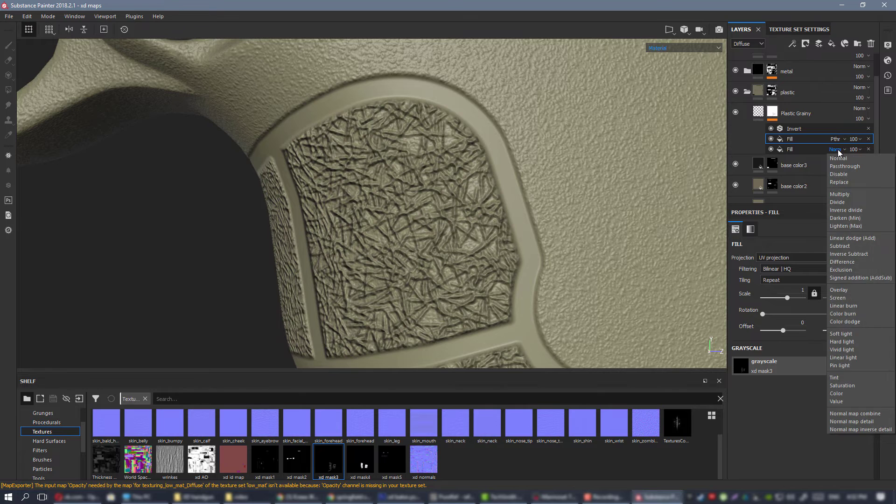
pyautogui.click(849, 166)
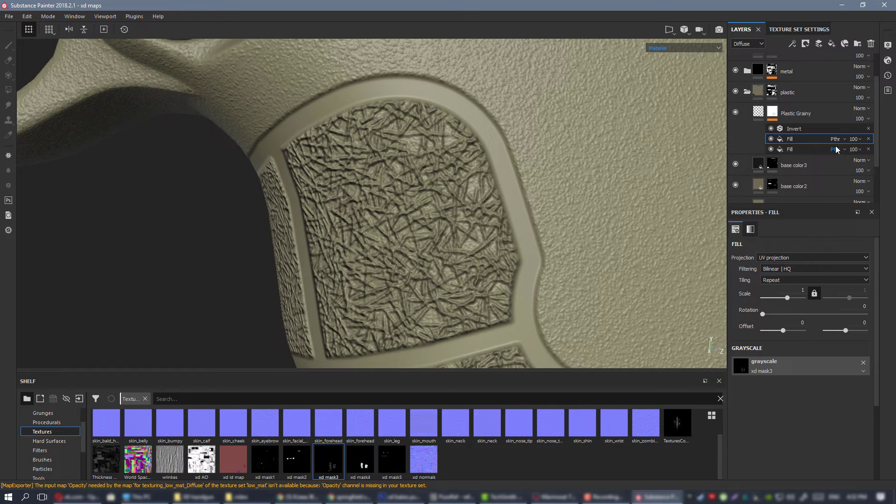
pyautogui.click(836, 149)
pyautogui.click(847, 191)
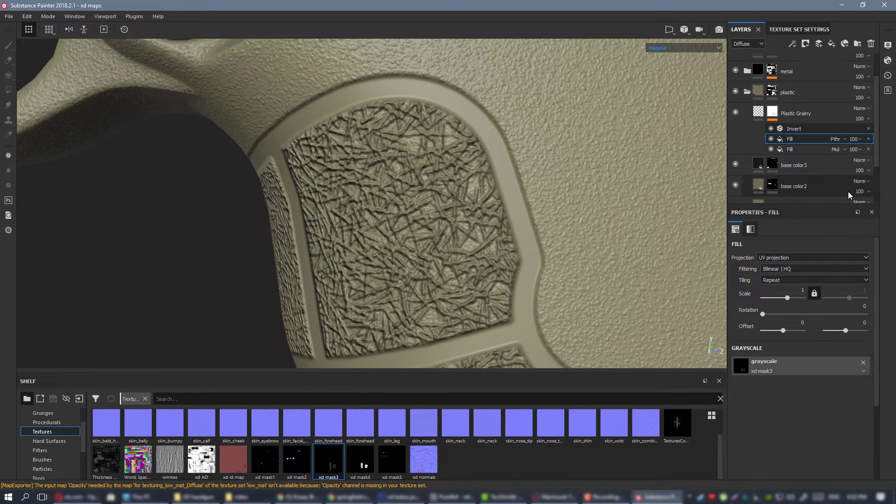
pyautogui.click(837, 139)
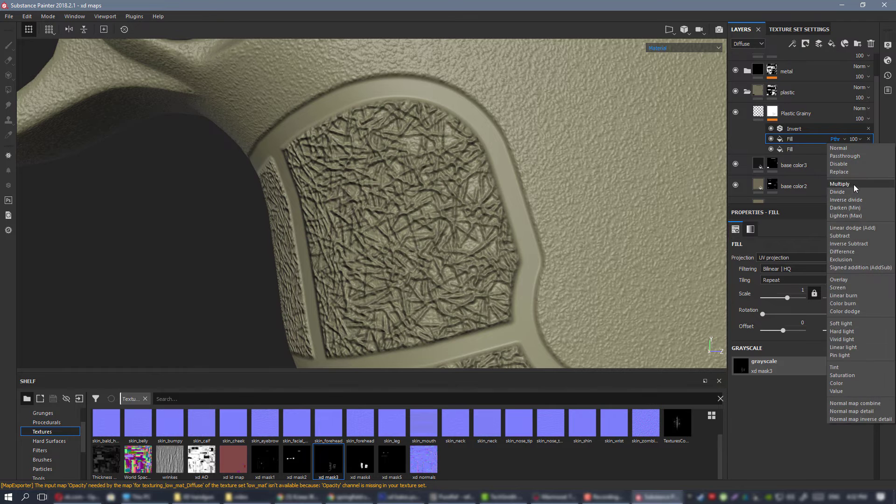
pyautogui.click(853, 184)
pyautogui.scroll(-2, 704, 151)
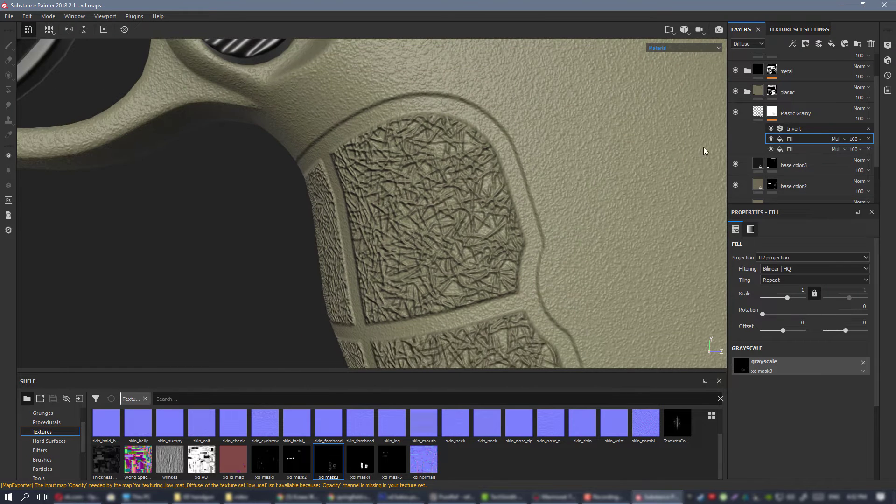
# Turn off the Invert filter and set both the xd mask4 and xd mask3 fills to Normal blending, keeping both fills enabled.
pyautogui.click(771, 129)
pyautogui.keyDown('alt'); pyautogui.moveTo(578, 132); pyautogui.dragTo(508, 136); pyautogui.keyUp('alt')
pyautogui.click(771, 139)
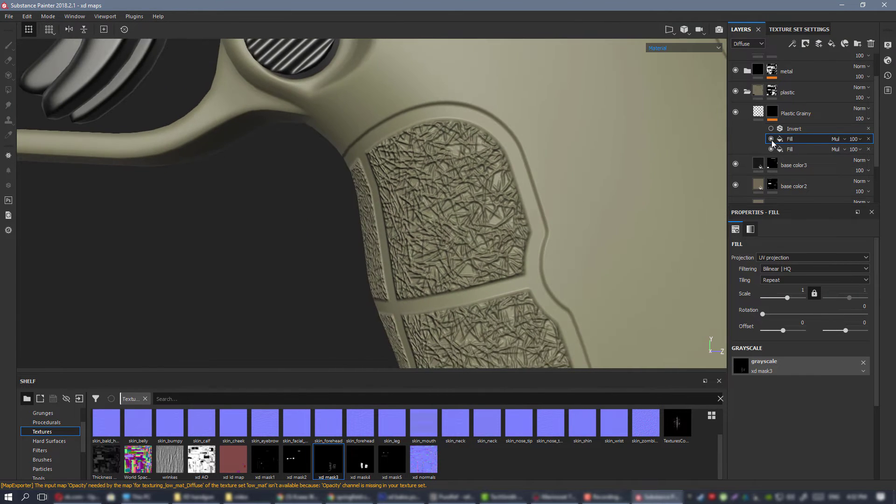
pyautogui.click(838, 149)
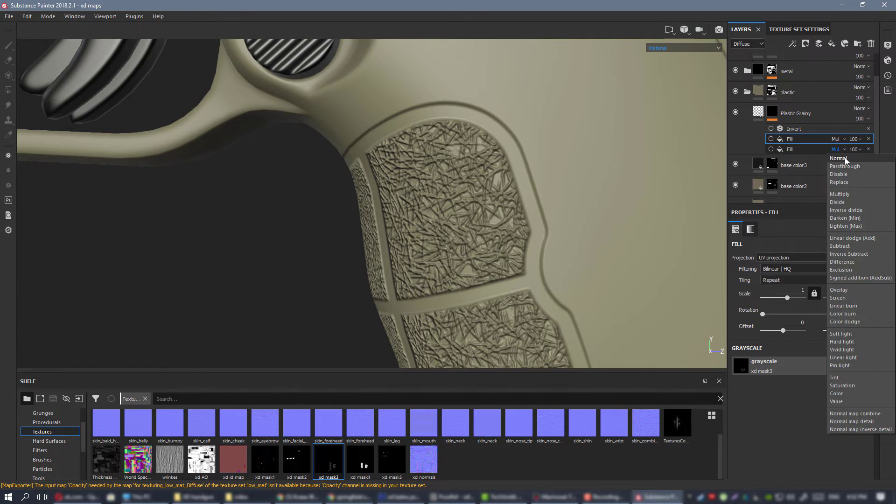
pyautogui.click(844, 157)
pyautogui.click(771, 139)
pyautogui.click(838, 139)
pyautogui.click(825, 147)
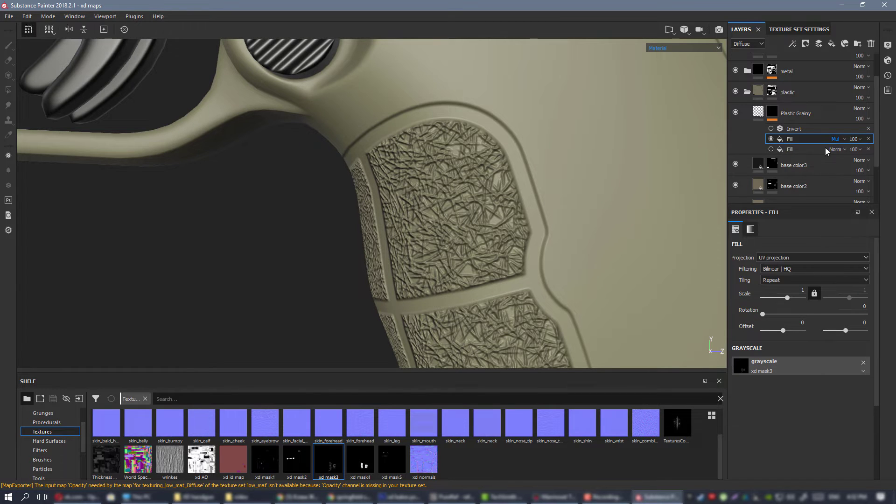
pyautogui.click(771, 149)
pyautogui.keyDown('alt'); pyautogui.moveTo(495, 139); pyautogui.dragTo(504, 163, button='right'); pyautogui.keyUp('alt')
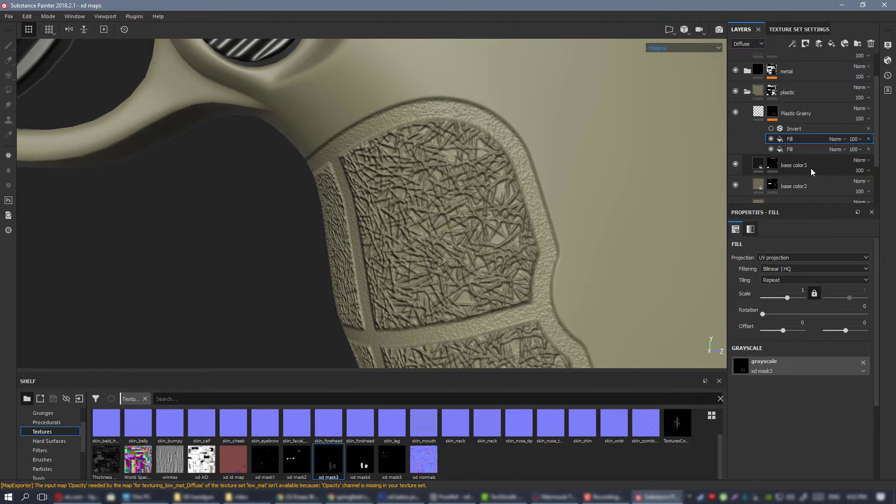
pyautogui.keyDown('alt'); pyautogui.moveTo(516, 187); pyautogui.dragTo(473, 187); pyautogui.keyUp('alt')
# Try Multiply blending on the xd mask3 fill and compare the displayed mask with that fill off and on.
pyautogui.click(838, 138)
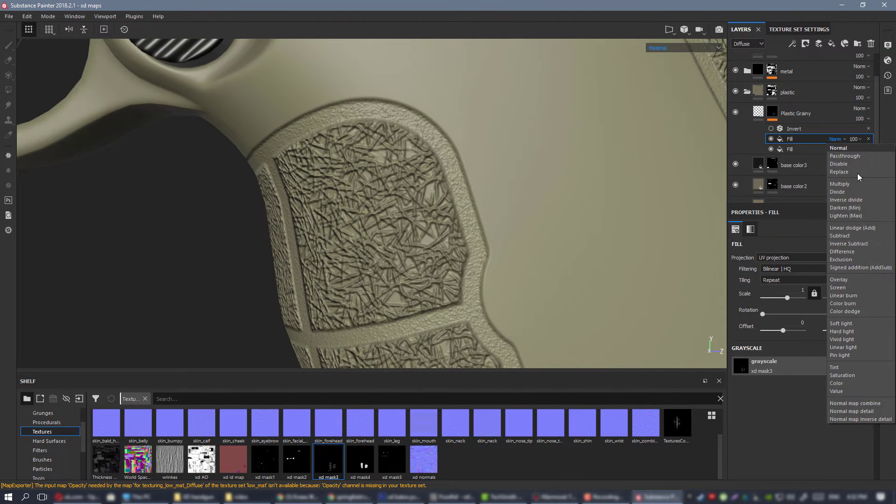
pyautogui.click(837, 183)
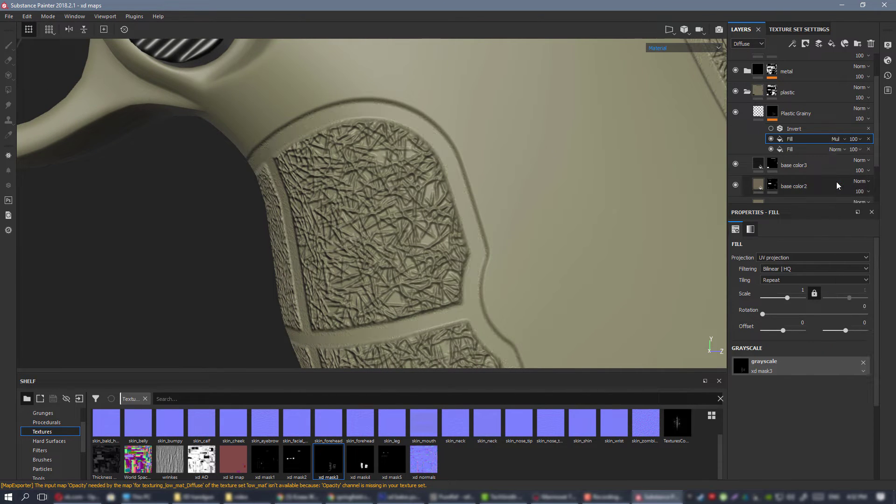
pyautogui.keyDown('alt'); pyautogui.click(772, 114); pyautogui.keyUp('alt')
pyautogui.click(772, 140)
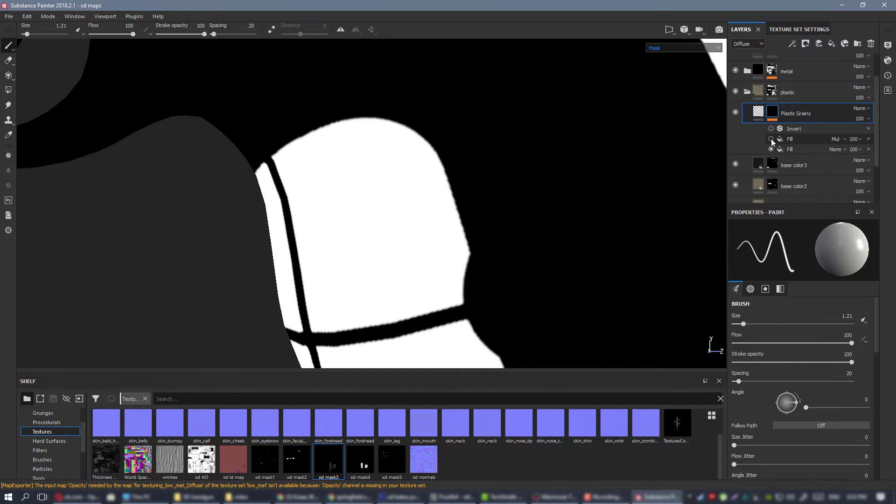
pyautogui.click(771, 139)
# Try Replace on the xd mask3 fill, and settle on Screen blending to combine it with the xd mask4 fill.
pyautogui.click(838, 140)
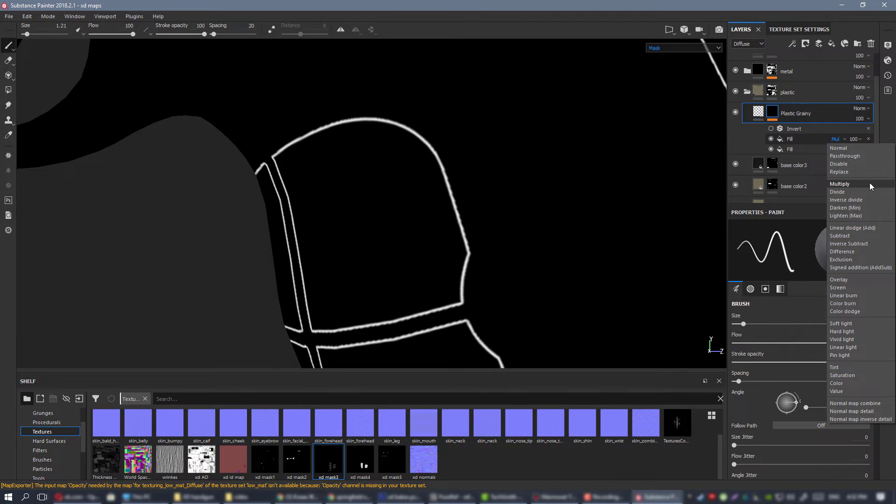
pyautogui.click(861, 170)
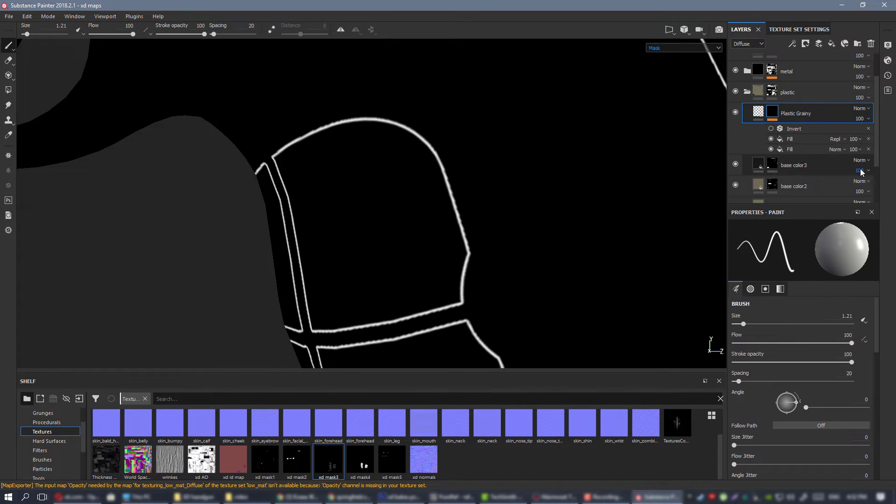
pyautogui.click(836, 139)
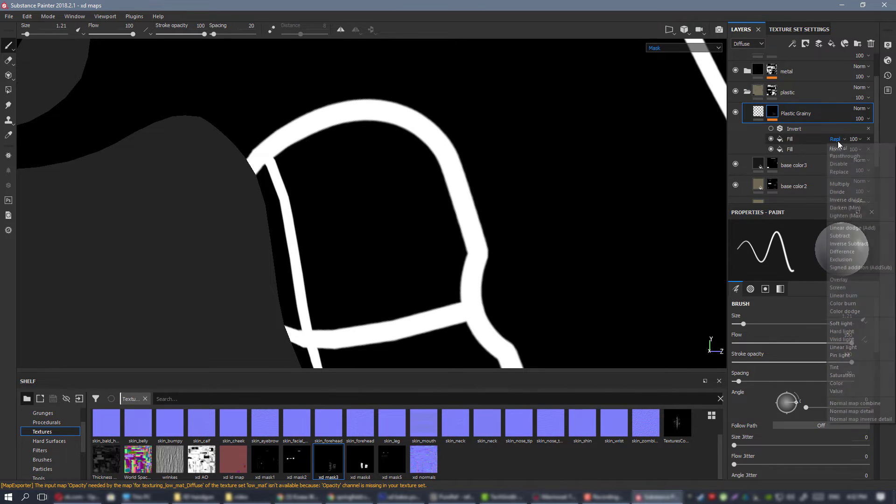
pyautogui.click(867, 287)
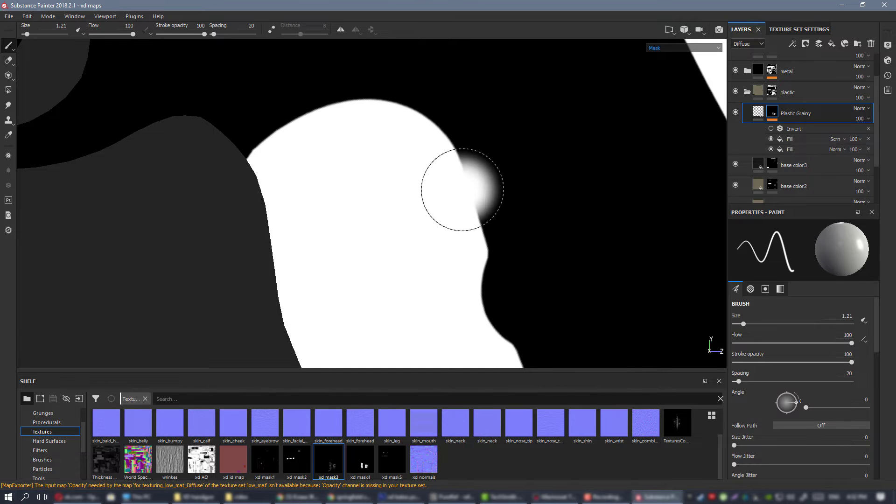
# Compare the Plastic Grainy mask with the xd mask3 fill off and on, return to the material view and enable the Invert filter.
pyautogui.click(771, 139)
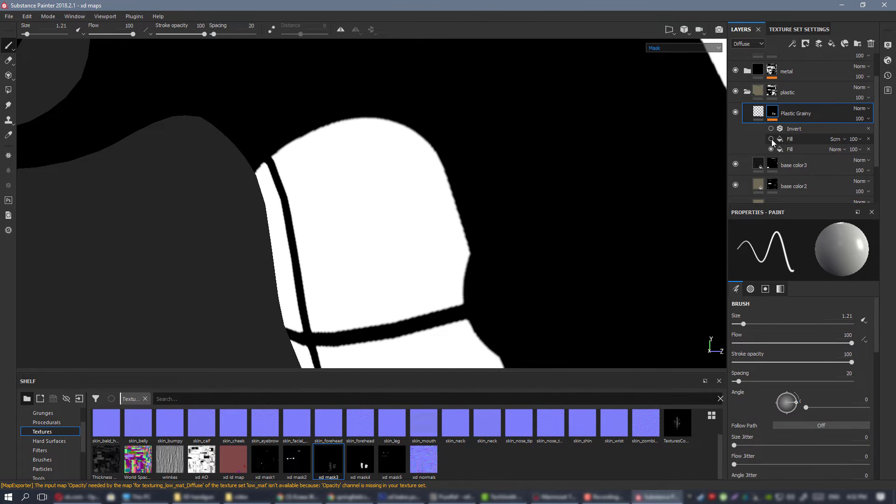
pyautogui.click(771, 139)
pyautogui.press('m')
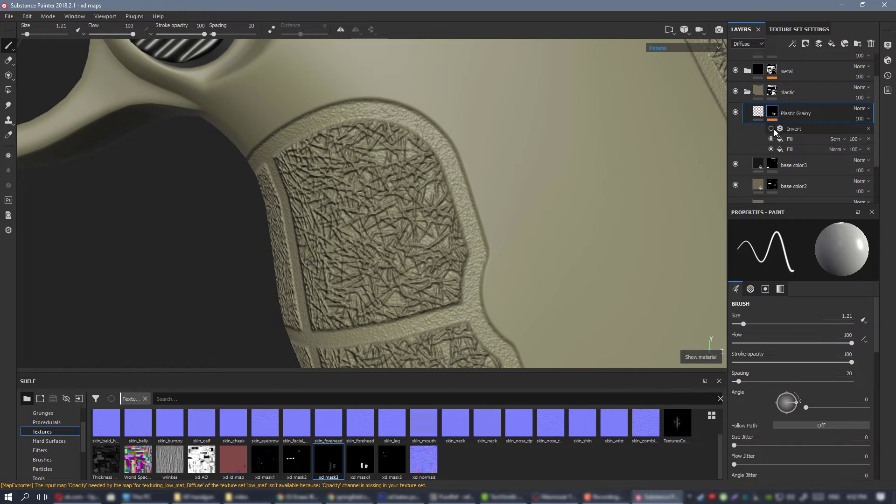
pyautogui.keyDown('ctrl'); pyautogui.moveTo(544, 176); pyautogui.dragTo(529, 182, button='right'); pyautogui.keyUp('ctrl')
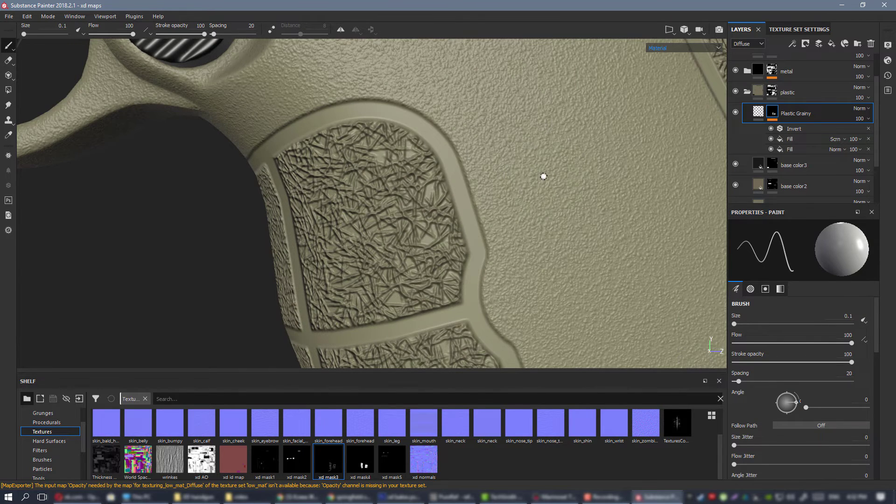
# Examine the grainy detail around the grip panels, their borders and the frame on the pistol's side.
pyautogui.scroll(-3, 529, 182)
pyautogui.moveTo(416, 168)
pyautogui.keyDown('alt'); pyautogui.mouseDown()
pyautogui.moveTo(530, 154)
pyautogui.moveTo(420, 170)
pyautogui.mouseUp(); pyautogui.keyUp('alt')
pyautogui.scroll(-3, 466, 170)
pyautogui.keyDown('alt'); pyautogui.moveTo(598, 164); pyautogui.dragTo(496, 184, button='middle'); pyautogui.keyUp('alt')
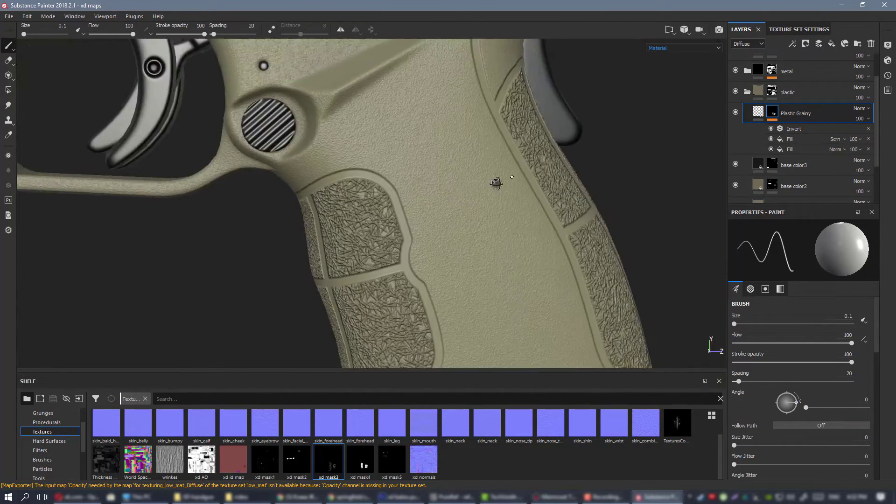
pyautogui.keyDown('alt'); pyautogui.moveTo(496, 184); pyautogui.dragTo(434, 163); pyautogui.keyUp('alt')
pyautogui.keyDown('alt'); pyautogui.moveTo(299, 60); pyautogui.dragTo(329, 200, button='middle'); pyautogui.keyUp('alt')
pyautogui.moveTo(433, 164)
pyautogui.keyDown('alt'); pyautogui.mouseDown()
pyautogui.moveTo(365, 134)
pyautogui.moveTo(443, 166)
pyautogui.mouseUp(); pyautogui.keyUp('alt')
pyautogui.scroll(-5, 442, 165)
pyautogui.scroll(4, 451, 179)
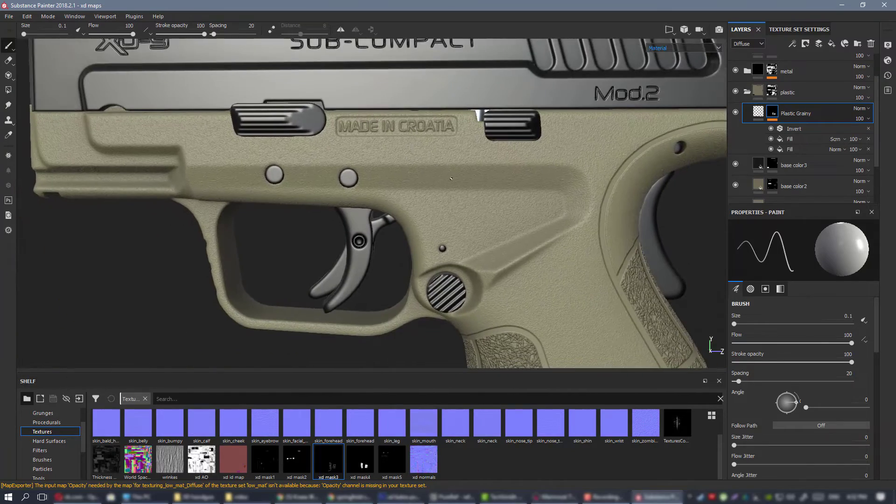
# Add another fill to the Plastic Grainy mask below the Invert filter, with Screen blending and the xd mask2 texture.
pyautogui.rightClick(773, 112)
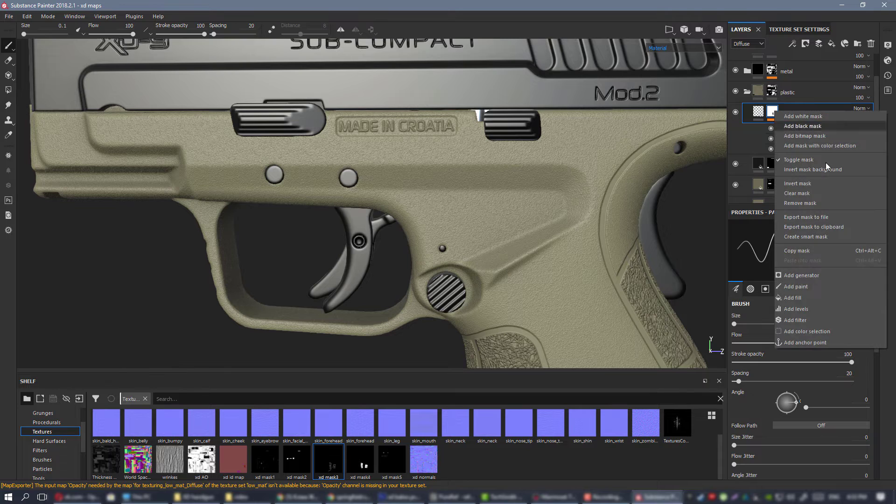
pyautogui.click(816, 296)
pyautogui.moveTo(790, 125); pyautogui.dragTo(790, 142)
pyautogui.click(836, 139)
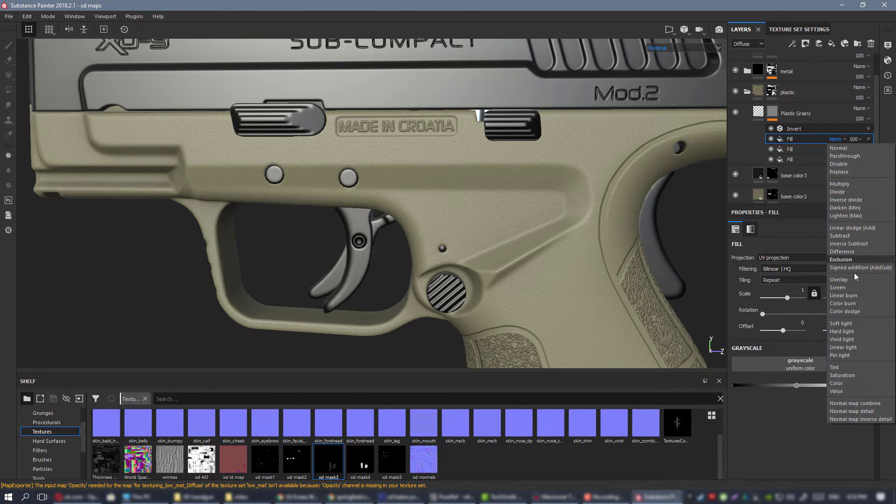
pyautogui.click(844, 287)
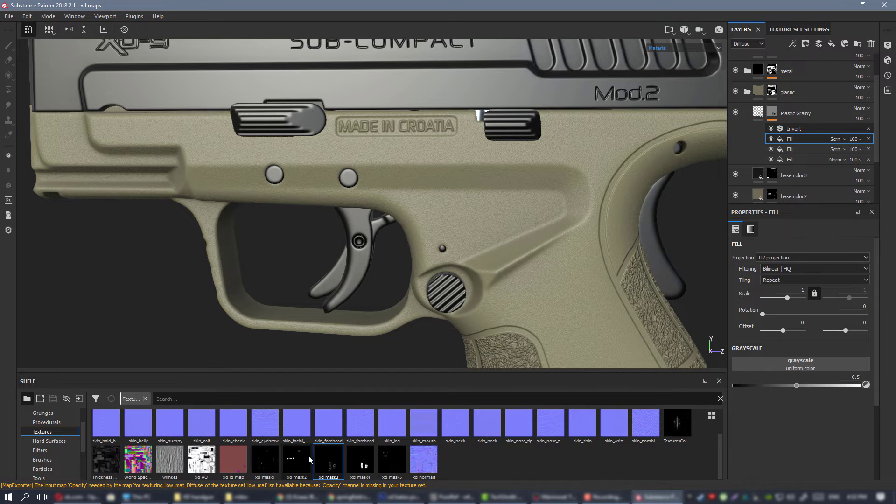
pyautogui.moveTo(306, 460)
pyautogui.moveTo(306, 459); pyautogui.dragTo(813, 359)
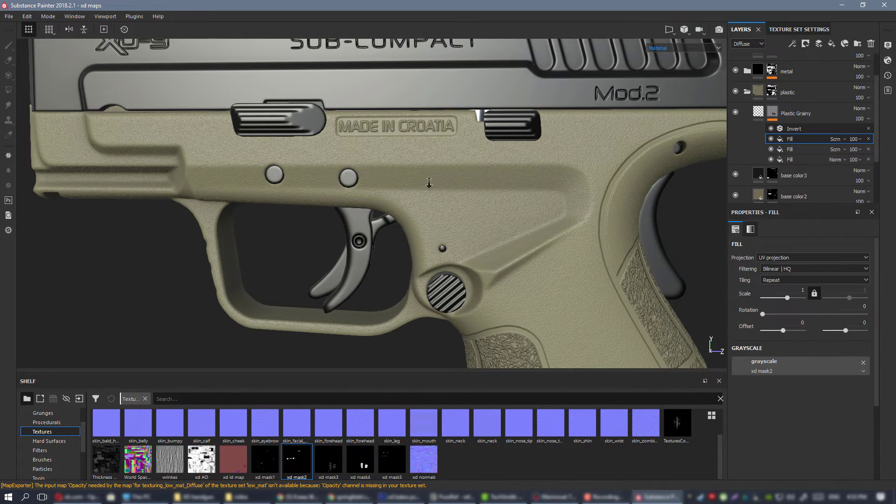
# Examine the grainy detail around the MADE IN CROATIA lettering and the number plate on the lower grip.
pyautogui.scroll(5, 472, 190)
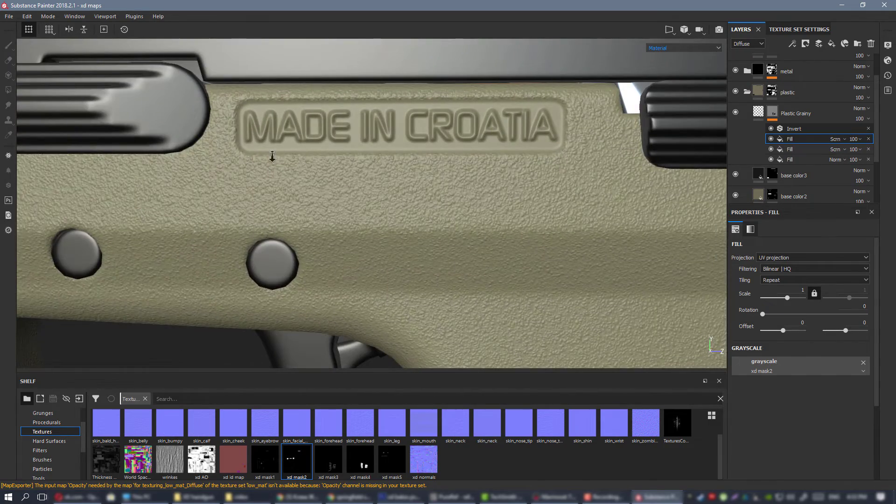
pyautogui.keyDown('alt'); pyautogui.moveTo(273, 156); pyautogui.dragTo(182, 149, button='right'); pyautogui.keyUp('alt')
pyautogui.keyDown('alt'); pyautogui.moveTo(556, 280); pyautogui.dragTo(379, 56, button='middle'); pyautogui.keyUp('alt')
pyautogui.keyDown('alt'); pyautogui.moveTo(383, 224); pyautogui.dragTo(450, 263, button='right'); pyautogui.keyUp('alt')
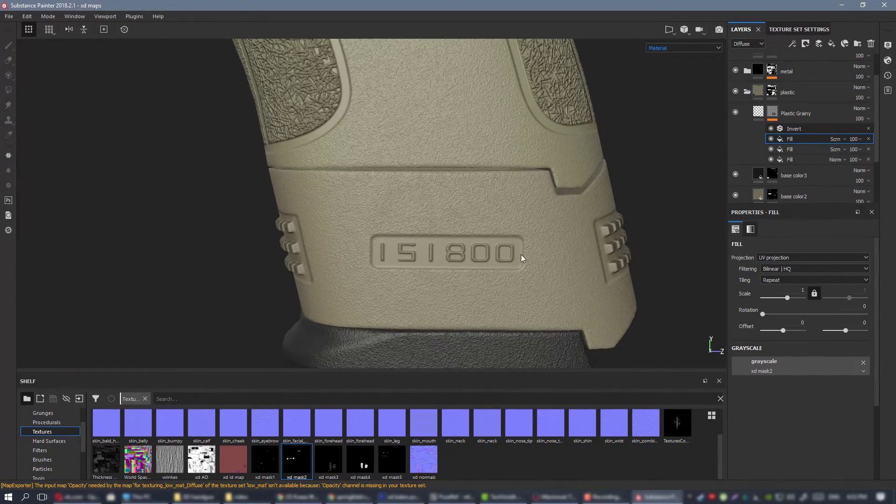
pyautogui.keyDown('alt'); pyautogui.moveTo(428, 232); pyautogui.dragTo(522, 215); pyautogui.keyUp('alt')
pyautogui.keyDown('alt'); pyautogui.moveTo(522, 214); pyautogui.dragTo(76, 178, button='right'); pyautogui.keyUp('alt')
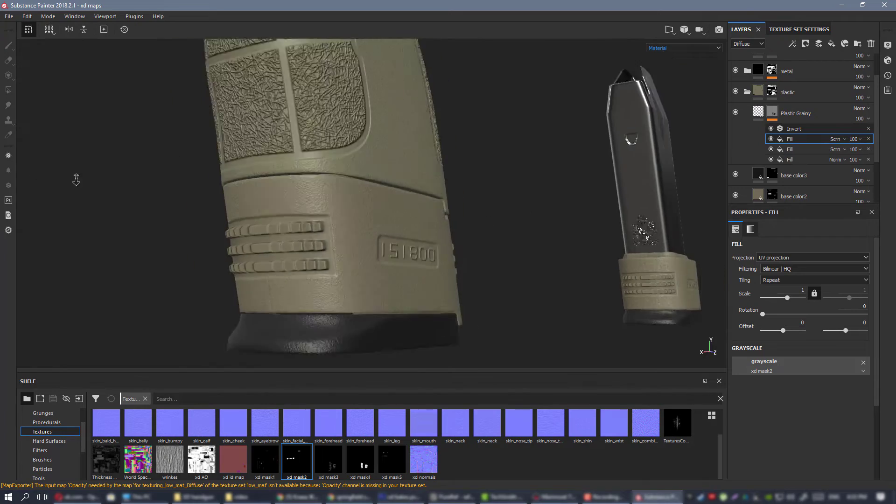
pyautogui.keyDown('alt'); pyautogui.moveTo(444, 187); pyautogui.dragTo(346, 173); pyautogui.keyUp('alt')
pyautogui.keyDown('alt'); pyautogui.moveTo(346, 173); pyautogui.dragTo(384, 320, button='middle'); pyautogui.keyUp('alt')
# Examine the masked plastic surface of the frame, trigger guard and grip from several angles and distances.
pyautogui.keyDown('alt'); pyautogui.moveTo(404, 186); pyautogui.dragTo(438, 181); pyautogui.keyUp('alt')
pyautogui.keyDown('alt'); pyautogui.moveTo(338, 130); pyautogui.dragTo(364, 216, button='middle'); pyautogui.keyUp('alt')
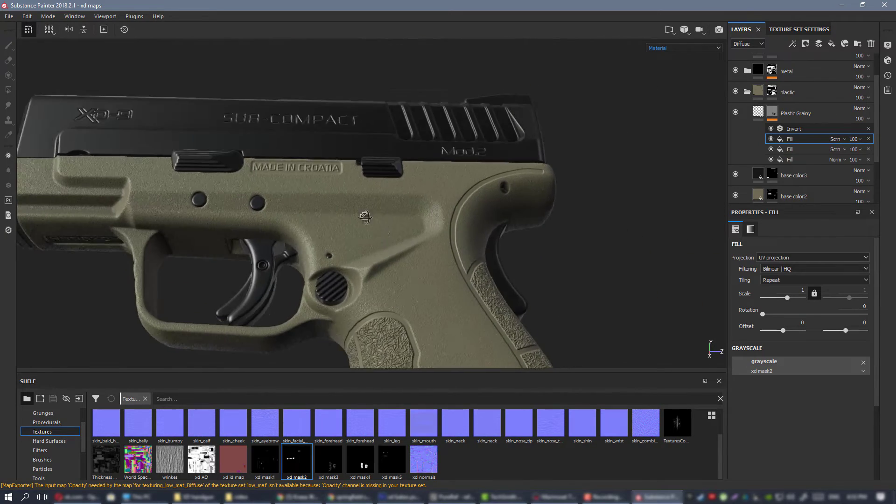
pyautogui.keyDown('alt'); pyautogui.moveTo(363, 216); pyautogui.dragTo(410, 220); pyautogui.keyUp('alt')
pyautogui.moveTo(410, 219)
pyautogui.keyDown('shift'); pyautogui.mouseDown(button='right')
pyautogui.moveTo(440, 211)
pyautogui.moveTo(420, 209)
pyautogui.mouseUp(button='right'); pyautogui.keyUp('shift')
pyautogui.keyDown('alt'); pyautogui.moveTo(317, 201); pyautogui.dragTo(382, 181); pyautogui.keyUp('alt')
pyautogui.keyDown('alt'); pyautogui.moveTo(382, 180); pyautogui.dragTo(334, 189, button='right'); pyautogui.keyUp('alt')
pyautogui.keyDown('alt'); pyautogui.moveTo(334, 189); pyautogui.dragTo(507, 180, button='middle'); pyautogui.keyUp('alt')
pyautogui.keyDown('alt'); pyautogui.moveTo(507, 180); pyautogui.dragTo(448, 179); pyautogui.keyUp('alt')
pyautogui.keyDown('alt'); pyautogui.moveTo(447, 180); pyautogui.dragTo(504, 181, button='right'); pyautogui.keyUp('alt')
pyautogui.keyDown('alt'); pyautogui.moveTo(504, 181); pyautogui.dragTo(538, 181); pyautogui.keyUp('alt')
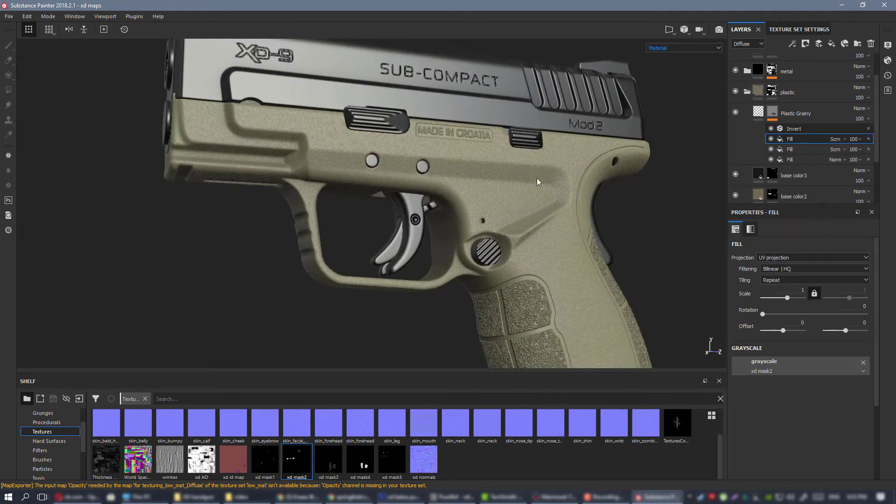
pyautogui.keyDown('alt'); pyautogui.moveTo(538, 182); pyautogui.dragTo(621, 179, button='right'); pyautogui.keyUp('alt')
pyautogui.keyDown('alt'); pyautogui.moveTo(448, 178); pyautogui.dragTo(363, 201); pyautogui.keyUp('alt')
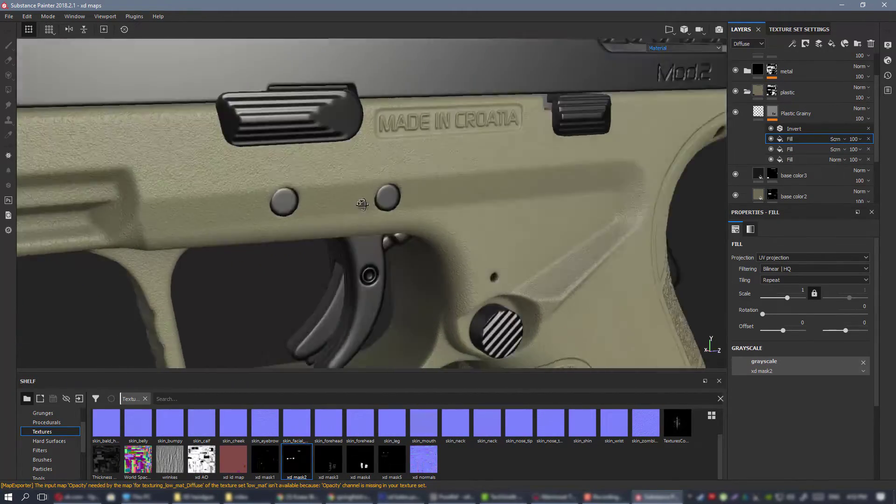
pyautogui.keyDown('alt'); pyautogui.moveTo(364, 202); pyautogui.dragTo(327, 194, button='right'); pyautogui.keyUp('alt')
pyautogui.keyDown('alt'); pyautogui.moveTo(411, 173); pyautogui.dragTo(471, 174, button='middle'); pyautogui.keyUp('alt')
pyautogui.keyDown('alt'); pyautogui.moveTo(472, 174); pyautogui.dragTo(446, 173, button='right'); pyautogui.keyUp('alt')
pyautogui.keyDown('alt'); pyautogui.moveTo(489, 187); pyautogui.dragTo(426, 166, button='middle'); pyautogui.keyUp('alt')
pyautogui.keyDown('alt'); pyautogui.moveTo(426, 167); pyautogui.dragTo(401, 169); pyautogui.keyUp('alt')
pyautogui.keyDown('alt'); pyautogui.moveTo(401, 169); pyautogui.dragTo(427, 170, button='right'); pyautogui.keyUp('alt')
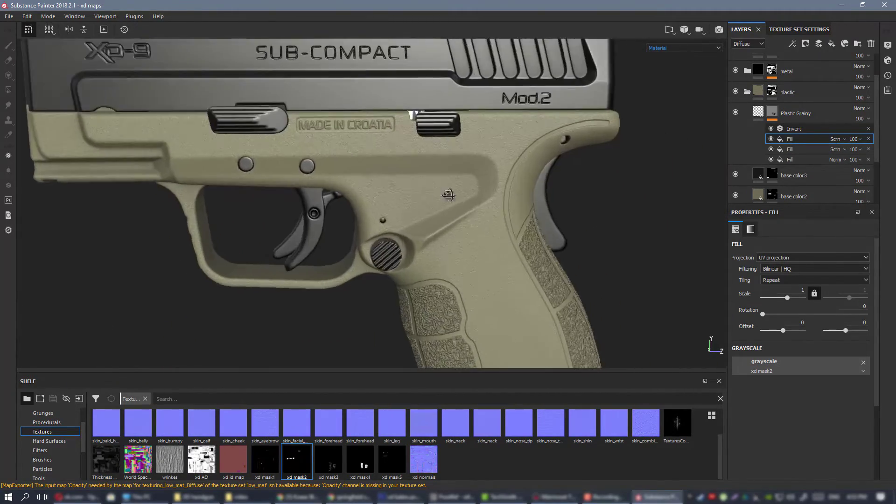
pyautogui.keyDown('alt'); pyautogui.moveTo(397, 169); pyautogui.dragTo(415, 172); pyautogui.keyUp('alt')
pyautogui.keyDown('alt'); pyautogui.moveTo(485, 173); pyautogui.dragTo(452, 174, button='right'); pyautogui.keyUp('alt')
pyautogui.keyDown('alt'); pyautogui.moveTo(452, 174); pyautogui.dragTo(476, 187); pyautogui.keyUp('alt')
pyautogui.keyDown('alt'); pyautogui.moveTo(476, 187); pyautogui.dragTo(599, 276, button='right'); pyautogui.keyUp('alt')
pyautogui.keyDown('alt'); pyautogui.moveTo(509, 191); pyautogui.dragTo(489, 208); pyautogui.keyUp('alt')
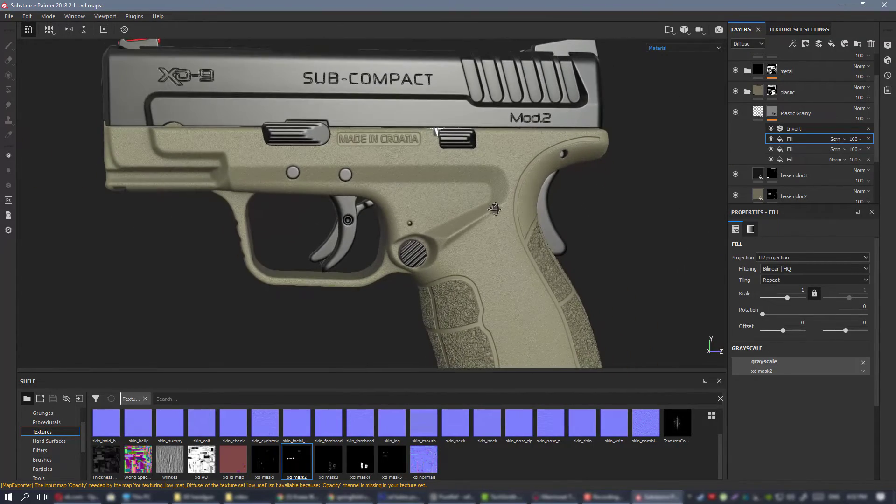
pyautogui.keyDown('alt'); pyautogui.moveTo(486, 213); pyautogui.dragTo(537, 215, button='right'); pyautogui.keyUp('alt')
# Set the Plastic Grainy layer's Roughness to 0.45, Normal Intensity to 0.67 and Height Position to 0.45.
pyautogui.click(795, 113)
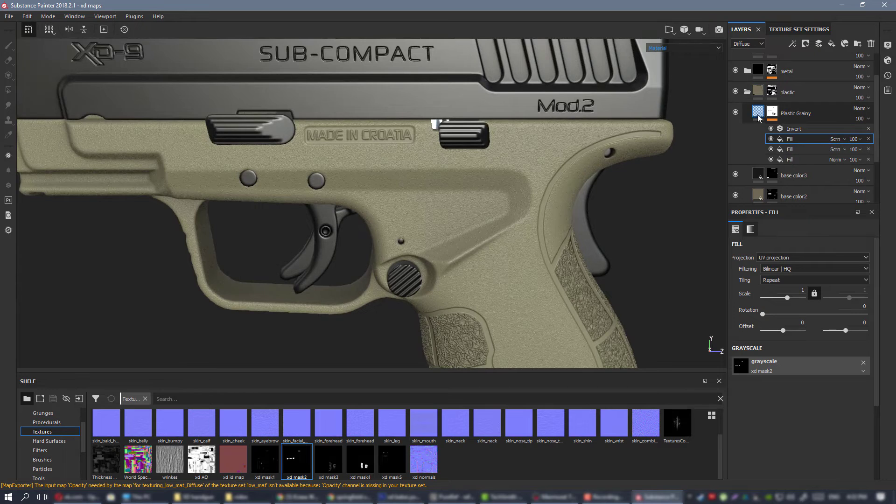
pyautogui.scroll(2, 379, 227)
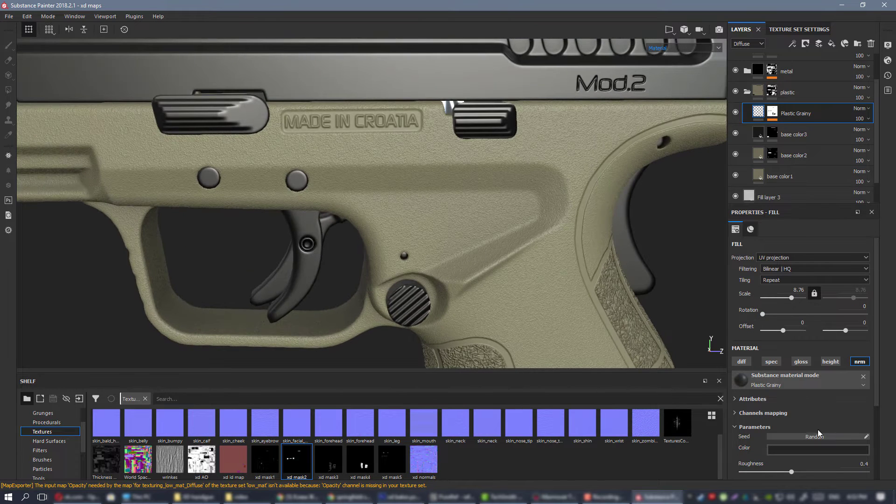
pyautogui.scroll(-1, 818, 429)
pyautogui.moveTo(796, 418); pyautogui.dragTo(810, 416)
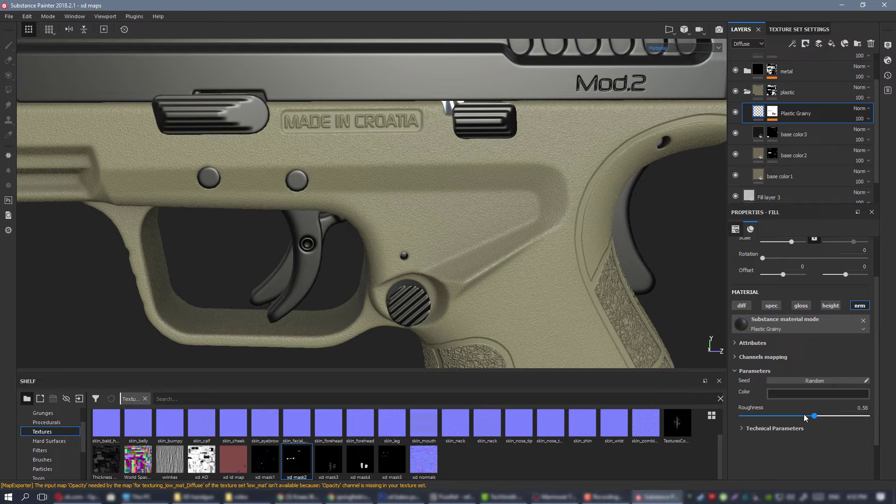
pyautogui.moveTo(769, 417); pyautogui.dragTo(797, 416)
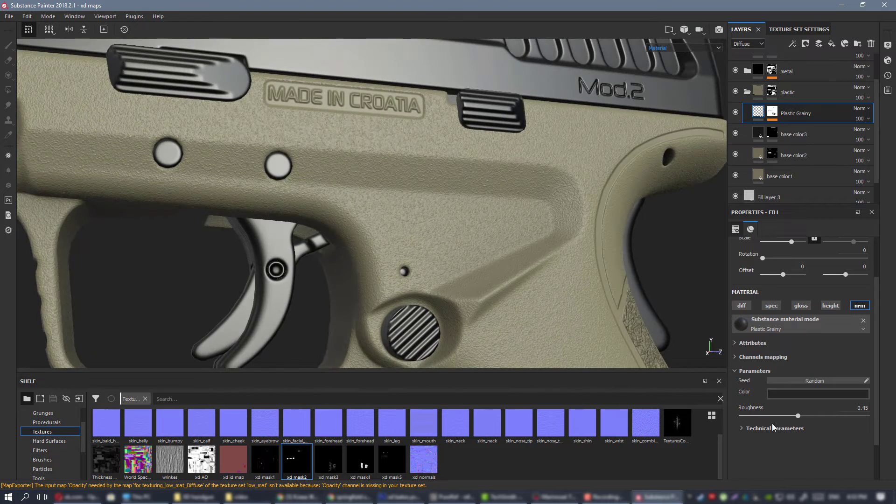
pyautogui.click(773, 428)
pyautogui.scroll(-2, 778, 430)
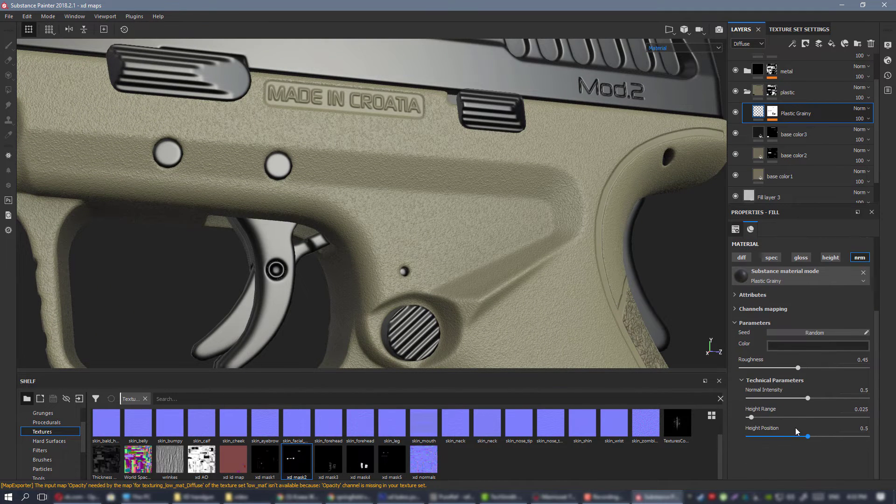
pyautogui.moveTo(807, 436)
pyautogui.mouseDown()
pyautogui.moveTo(824, 436)
pyautogui.moveTo(802, 439)
pyautogui.mouseUp()
pyautogui.keyDown('alt'); pyautogui.moveTo(448, 166); pyautogui.dragTo(418, 180); pyautogui.keyUp('alt')
pyautogui.keyDown('alt'); pyautogui.moveTo(418, 180); pyautogui.dragTo(628, 364, button='right'); pyautogui.keyUp('alt')
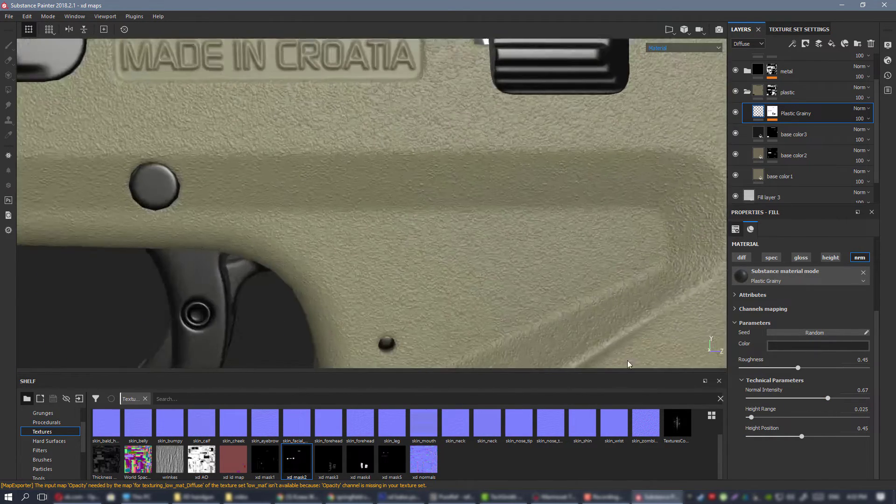
# Inspect the strengthened grain on the frame and grip from the side and rear, both close up and at a distance.
pyautogui.keyDown('alt'); pyautogui.moveTo(628, 364); pyautogui.dragTo(458, 182); pyautogui.keyUp('alt')
pyautogui.keyDown('alt'); pyautogui.moveTo(458, 181); pyautogui.dragTo(32, 150, button='right'); pyautogui.keyUp('alt')
pyautogui.keyDown('alt'); pyautogui.moveTo(498, 245); pyautogui.dragTo(434, 205); pyautogui.keyUp('alt')
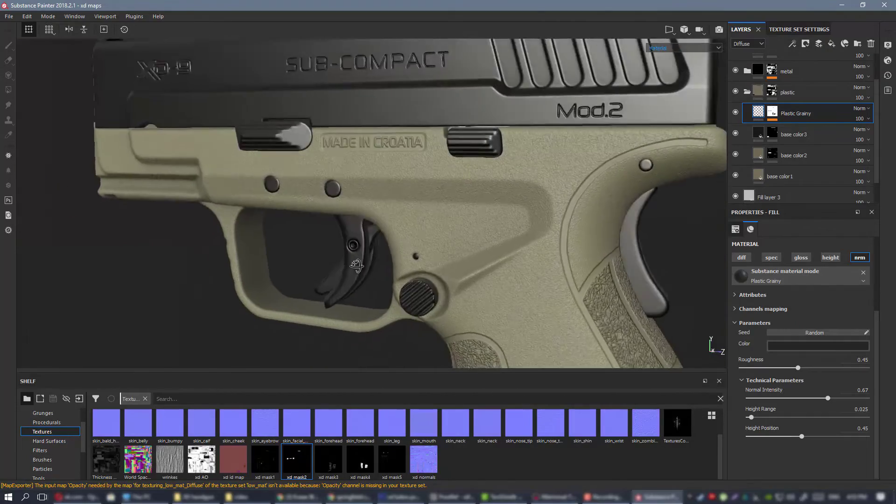
pyautogui.keyDown('alt'); pyautogui.moveTo(433, 206); pyautogui.dragTo(298, 186, button='right'); pyautogui.keyUp('alt')
pyautogui.keyDown('alt'); pyautogui.moveTo(478, 244); pyautogui.dragTo(411, 187); pyautogui.keyUp('alt')
pyautogui.moveTo(478, 195)
pyautogui.keyDown('shift'); pyautogui.mouseDown(button='right')
pyautogui.moveTo(495, 192)
pyautogui.moveTo(445, 184)
pyautogui.moveTo(468, 191)
pyautogui.mouseUp(button='right'); pyautogui.keyUp('shift')
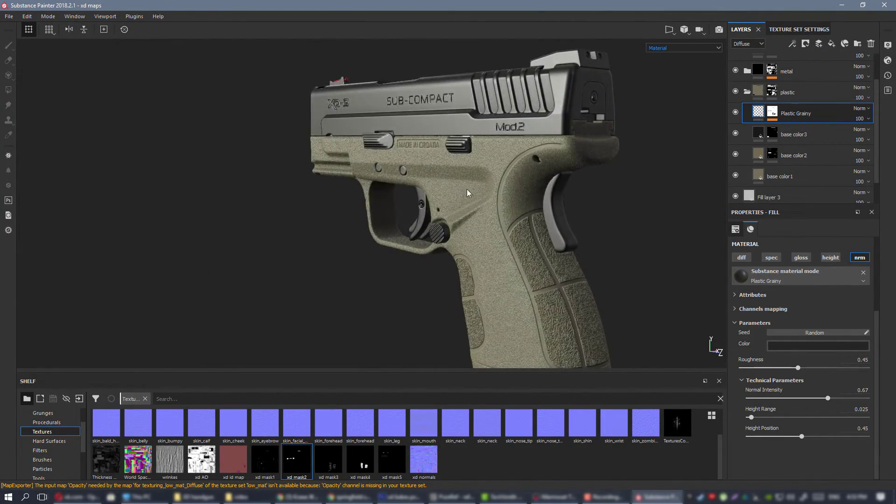
pyautogui.keyDown('alt'); pyautogui.moveTo(468, 191); pyautogui.dragTo(576, 192); pyautogui.keyUp('alt')
pyautogui.keyDown('alt'); pyautogui.moveTo(396, 186); pyautogui.dragTo(456, 208, button='right'); pyautogui.keyUp('alt')
pyautogui.keyDown('alt'); pyautogui.moveTo(457, 209); pyautogui.dragTo(534, 190); pyautogui.keyUp('alt')
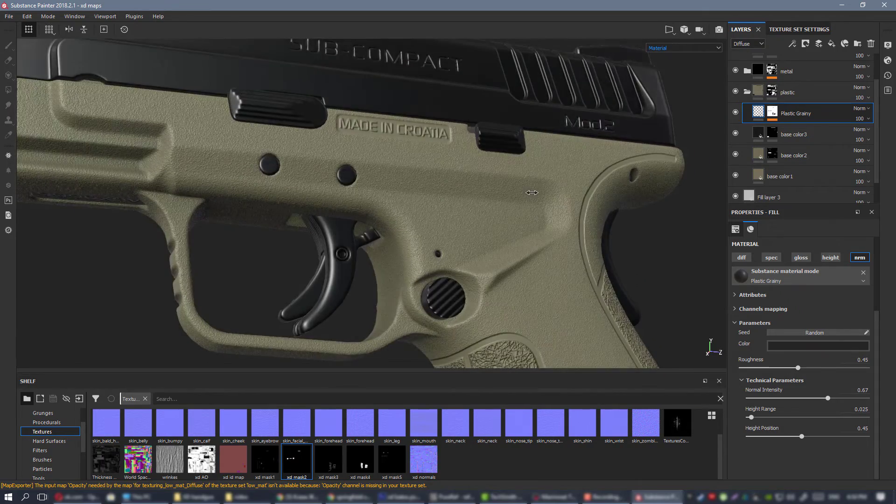
pyautogui.keyDown('alt'); pyautogui.moveTo(533, 190); pyautogui.dragTo(500, 214, button='right'); pyautogui.keyUp('alt')
pyautogui.keyDown('alt'); pyautogui.moveTo(500, 214); pyautogui.dragTo(498, 237, button='middle'); pyautogui.keyUp('alt')
pyautogui.keyDown('alt'); pyautogui.moveTo(498, 236); pyautogui.dragTo(468, 243); pyautogui.keyUp('alt')
pyautogui.keyDown('shift'); pyautogui.moveTo(468, 242); pyautogui.dragTo(508, 252, button='right'); pyautogui.keyUp('shift')
pyautogui.keyDown('alt'); pyautogui.moveTo(509, 252); pyautogui.dragTo(572, 299, button='right'); pyautogui.keyUp('alt')
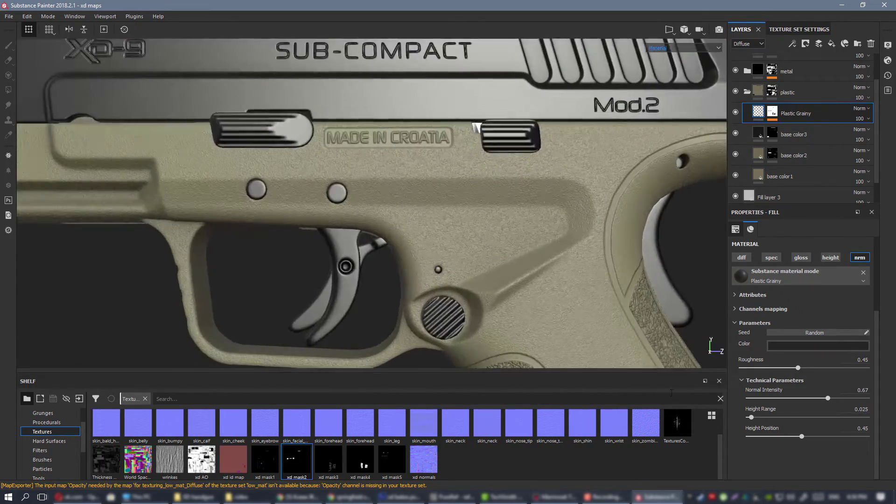
pyautogui.keyDown('alt'); pyautogui.moveTo(572, 300); pyautogui.dragTo(544, 282, button='middle'); pyautogui.keyUp('alt')
pyautogui.keyDown('alt'); pyautogui.moveTo(485, 217); pyautogui.dragTo(465, 211); pyautogui.keyUp('alt')
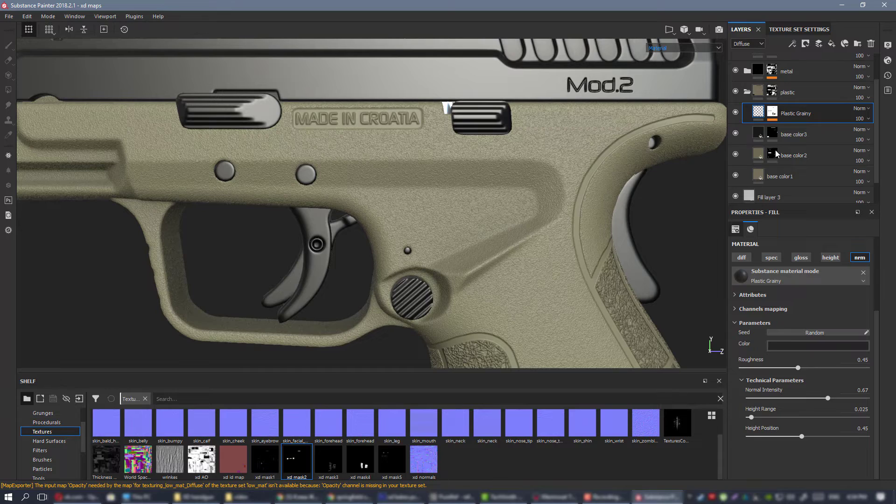
pyautogui.keyDown('alt'); pyautogui.moveTo(484, 150); pyautogui.dragTo(576, 245, button='right'); pyautogui.keyUp('alt')
# Try enabling the specular channel on the Plastic Grainy layer and check its effect in the Specular channel view.
pyautogui.scroll(1, 801, 125)
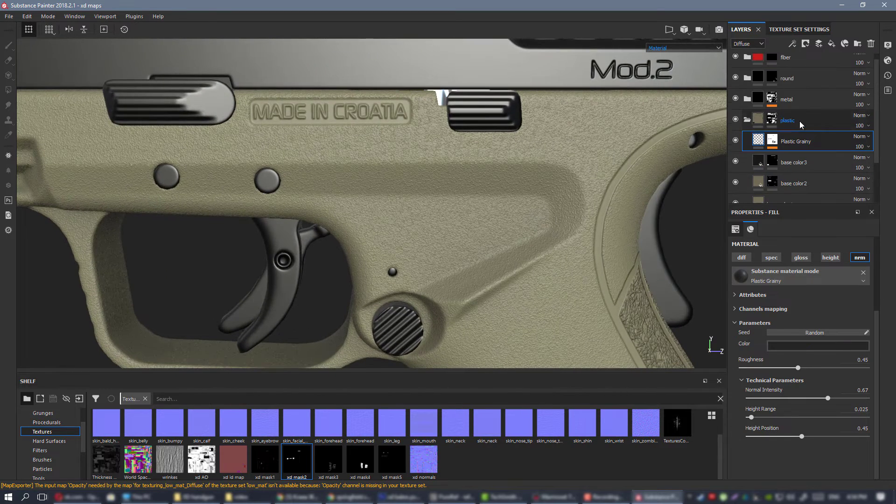
pyautogui.click(771, 258)
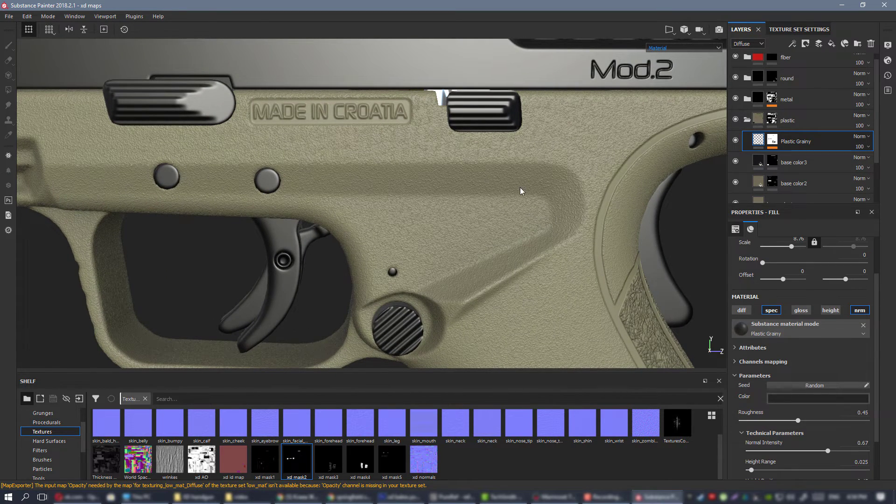
pyautogui.moveTo(520, 187)
pyautogui.keyDown('alt'); pyautogui.mouseDown()
pyautogui.moveTo(486, 174)
pyautogui.moveTo(516, 176)
pyautogui.mouseUp(); pyautogui.keyUp('alt')
pyautogui.press('c')
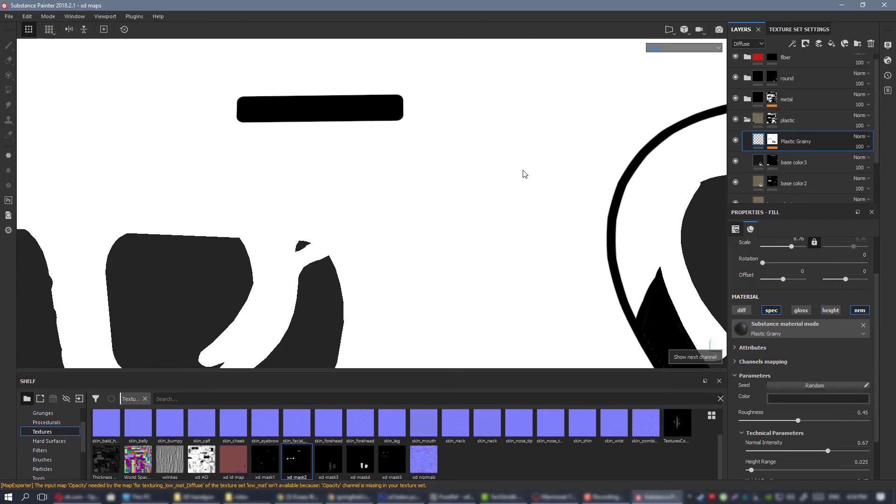
pyautogui.press('c')
pyautogui.press('c')
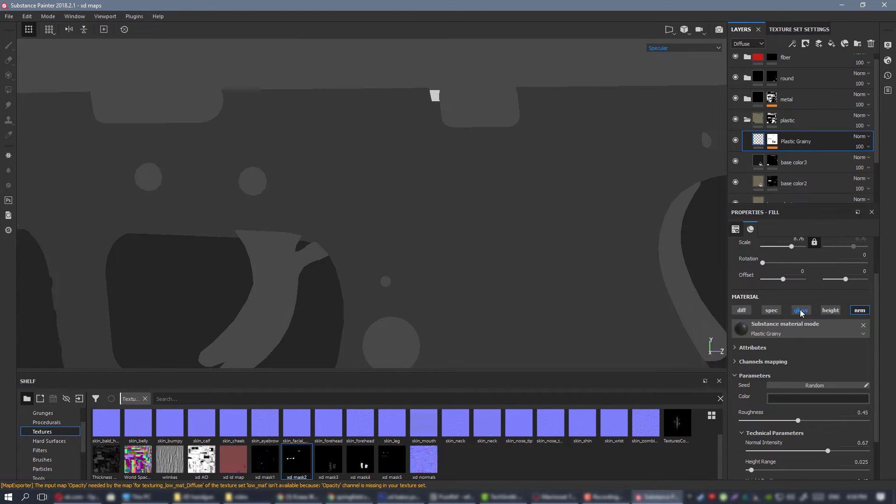
# Try enabling the gloss channel on the Plastic Grainy layer, cycling through the channel views to check its effect.
pyautogui.press('c')
pyautogui.press('c')
pyautogui.press('c')
pyautogui.press('c')
pyautogui.press('c')
pyautogui.press('c')
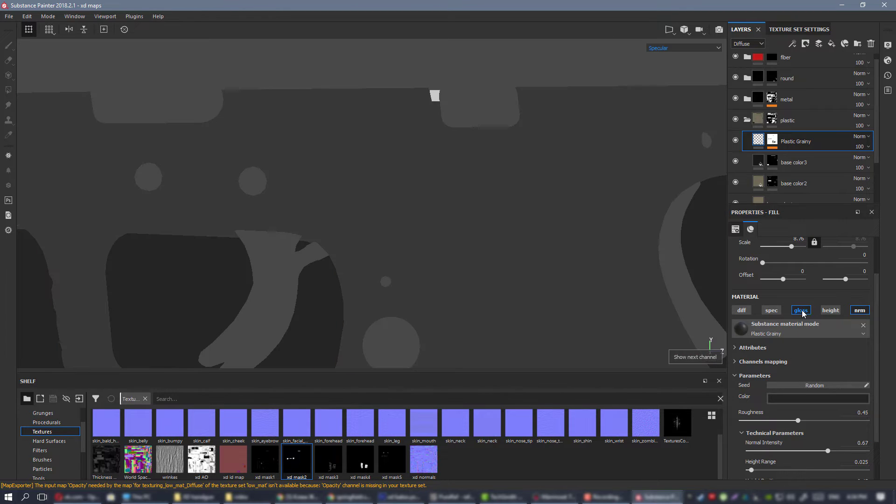
pyautogui.press('c')
# Set the Plastic Grainy layer's Roughness to 0.19 and turn off its gloss channel.
pyautogui.keyDown('alt'); pyautogui.moveTo(518, 232); pyautogui.dragTo(578, 234); pyautogui.keyUp('alt')
pyautogui.keyDown('alt'); pyautogui.moveTo(304, 164); pyautogui.dragTo(233, 161, button='right'); pyautogui.keyUp('alt')
pyautogui.keyDown('alt'); pyautogui.moveTo(444, 209); pyautogui.dragTo(548, 254); pyautogui.keyUp('alt')
pyautogui.scroll(-2, 832, 376)
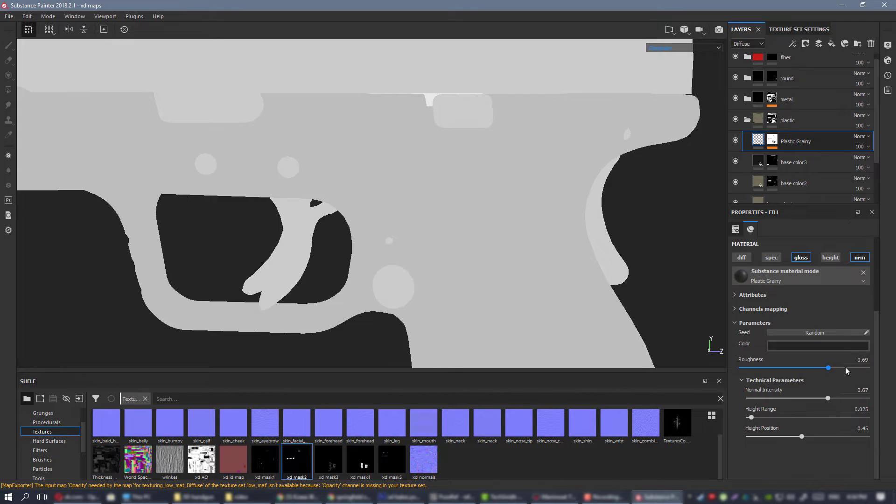
pyautogui.click(784, 367)
pyautogui.keyDown('alt'); pyautogui.moveTo(434, 176); pyautogui.dragTo(480, 207); pyautogui.keyUp('alt')
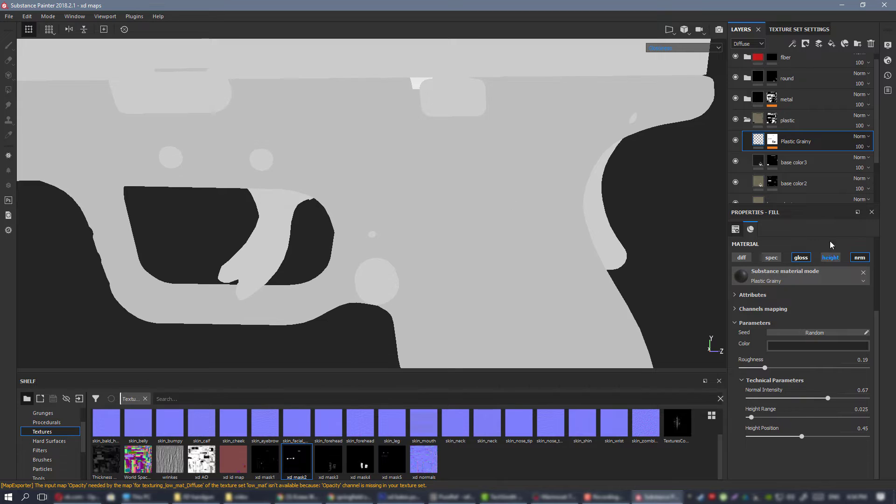
pyautogui.click(800, 258)
pyautogui.scroll(-1, 506, 242)
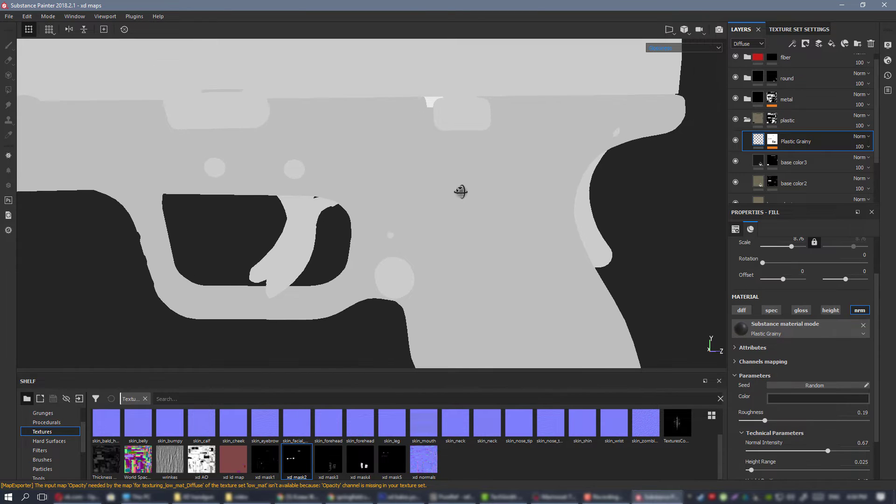
# Return the viewport to the full material view and set the Plastic Grainy layer's UV scale to 7.91.
pyautogui.press('m')
pyautogui.scroll(-3, 516, 235)
pyautogui.keyDown('alt'); pyautogui.moveTo(444, 124); pyautogui.dragTo(476, 208); pyautogui.keyUp('alt')
pyautogui.scroll(5, 508, 200)
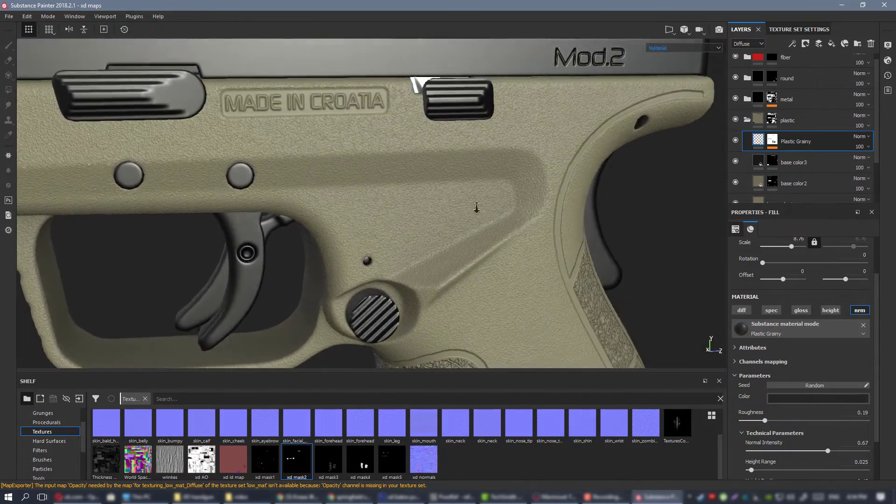
pyautogui.keyDown('alt'); pyautogui.moveTo(476, 208); pyautogui.dragTo(470, 154, button='right'); pyautogui.keyUp('alt')
pyautogui.keyDown('alt'); pyautogui.moveTo(470, 154); pyautogui.dragTo(538, 248); pyautogui.keyUp('alt')
pyautogui.keyDown('alt'); pyautogui.moveTo(538, 248); pyautogui.dragTo(546, 299, button='right'); pyautogui.keyUp('alt')
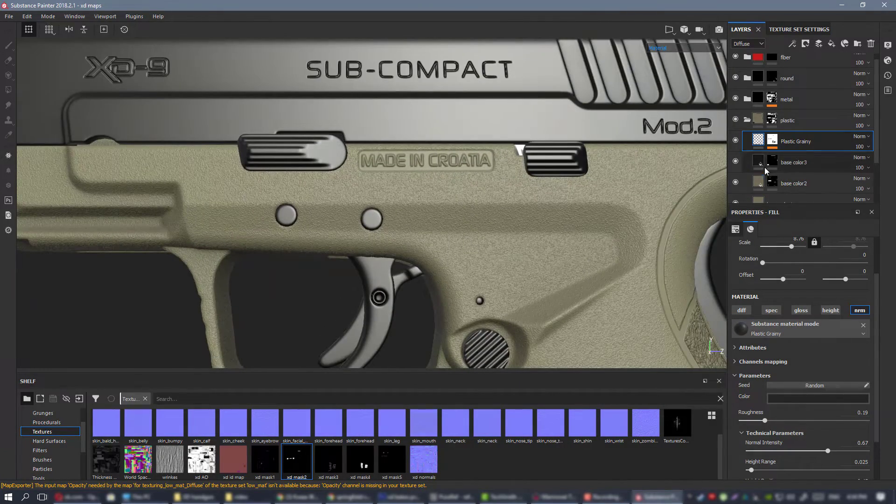
pyautogui.scroll(1, 807, 247)
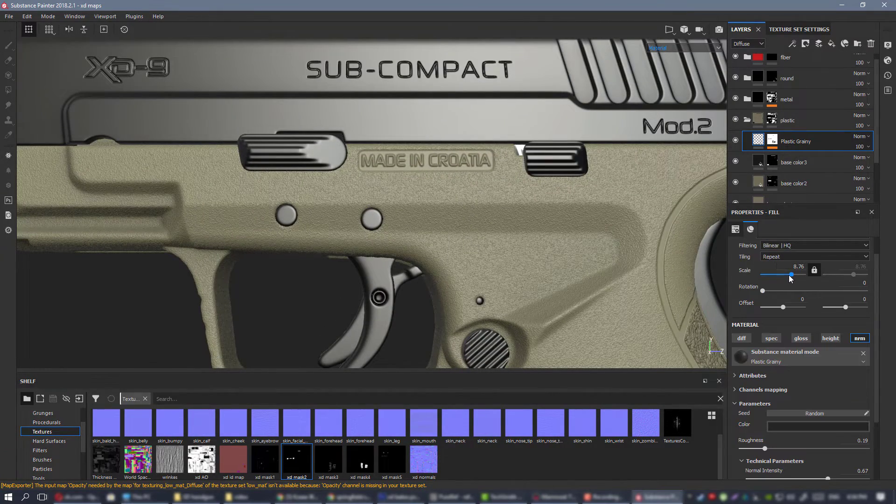
pyautogui.moveTo(788, 275); pyautogui.dragTo(790, 274)
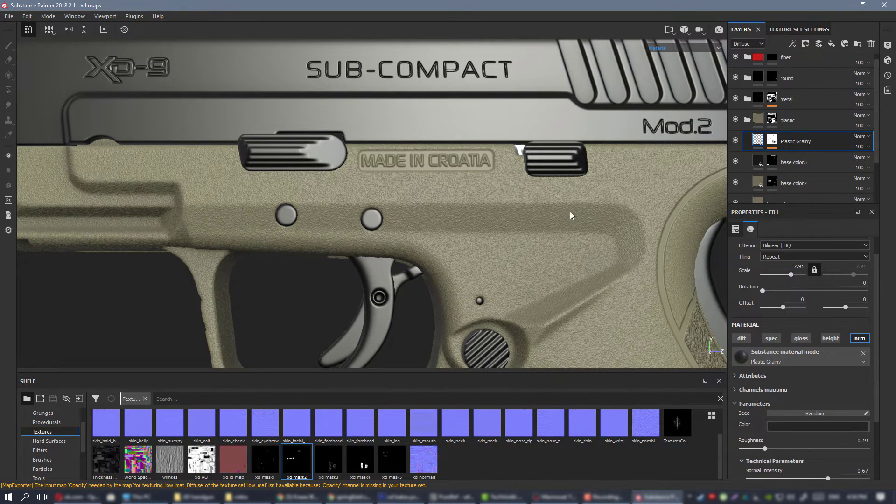
# Examine the rescaled grain on the frame, trigger guard, grip and magazine base from several angles, close up and at a distance.
pyautogui.keyDown('alt'); pyautogui.moveTo(570, 211); pyautogui.dragTo(404, 220); pyautogui.keyUp('alt')
pyautogui.keyDown('alt'); pyautogui.moveTo(403, 219); pyautogui.dragTo(523, 187, button='middle'); pyautogui.keyUp('alt')
pyautogui.keyDown('alt'); pyautogui.moveTo(522, 187); pyautogui.dragTo(590, 184); pyautogui.keyUp('alt')
pyautogui.keyDown('shift'); pyautogui.moveTo(590, 184); pyautogui.dragTo(563, 183, button='right'); pyautogui.keyUp('shift')
pyautogui.keyDown('alt'); pyautogui.moveTo(533, 185); pyautogui.dragTo(439, 191); pyautogui.keyUp('alt')
pyautogui.keyDown('alt'); pyautogui.moveTo(439, 191); pyautogui.dragTo(461, 210, button='right'); pyautogui.keyUp('alt')
pyautogui.keyDown('alt'); pyautogui.moveTo(504, 224); pyautogui.dragTo(396, 160, button='middle'); pyautogui.keyUp('alt')
pyautogui.keyDown('alt'); pyautogui.moveTo(396, 160); pyautogui.dragTo(419, 188); pyautogui.keyUp('alt')
pyautogui.keyDown('alt'); pyautogui.moveTo(419, 188); pyautogui.dragTo(436, 188, button='right'); pyautogui.keyUp('alt')
pyautogui.keyDown('alt'); pyautogui.moveTo(439, 159); pyautogui.dragTo(442, 189, button='middle'); pyautogui.keyUp('alt')
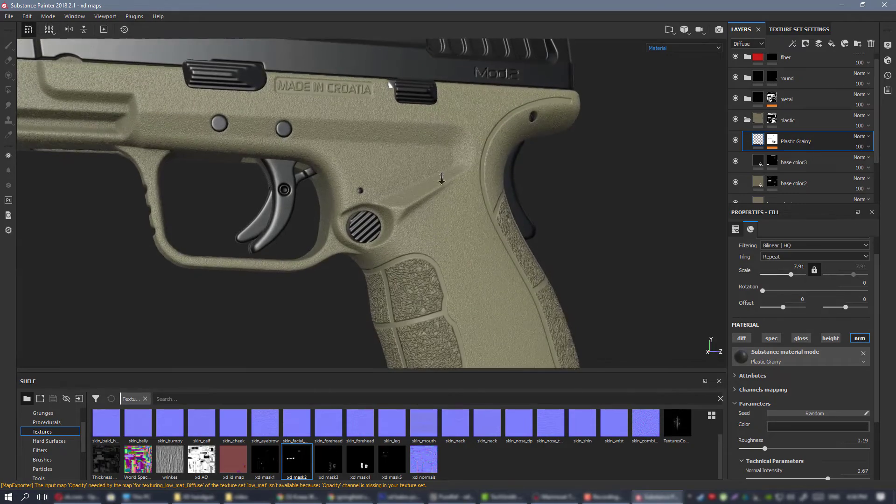
pyautogui.keyDown('alt'); pyautogui.moveTo(442, 189); pyautogui.dragTo(466, 224); pyautogui.keyUp('alt')
pyautogui.keyDown('shift'); pyautogui.moveTo(466, 224); pyautogui.dragTo(452, 216, button='right'); pyautogui.keyUp('shift')
pyautogui.keyDown('alt'); pyautogui.moveTo(451, 215); pyautogui.dragTo(426, 170, button='right'); pyautogui.keyUp('alt')
pyautogui.moveTo(426, 170)
pyautogui.keyDown('alt'); pyautogui.mouseDown()
pyautogui.moveTo(340, 145)
pyautogui.moveTo(436, 182)
pyautogui.mouseUp(); pyautogui.keyUp('alt')
pyautogui.keyDown('alt'); pyautogui.moveTo(437, 182); pyautogui.dragTo(420, 184, button='right'); pyautogui.keyUp('alt')
pyautogui.keyDown('alt'); pyautogui.moveTo(420, 184); pyautogui.dragTo(448, 168); pyautogui.keyUp('alt')
pyautogui.keyDown('alt'); pyautogui.moveTo(448, 168); pyautogui.dragTo(449, 219, button='right'); pyautogui.keyUp('alt')
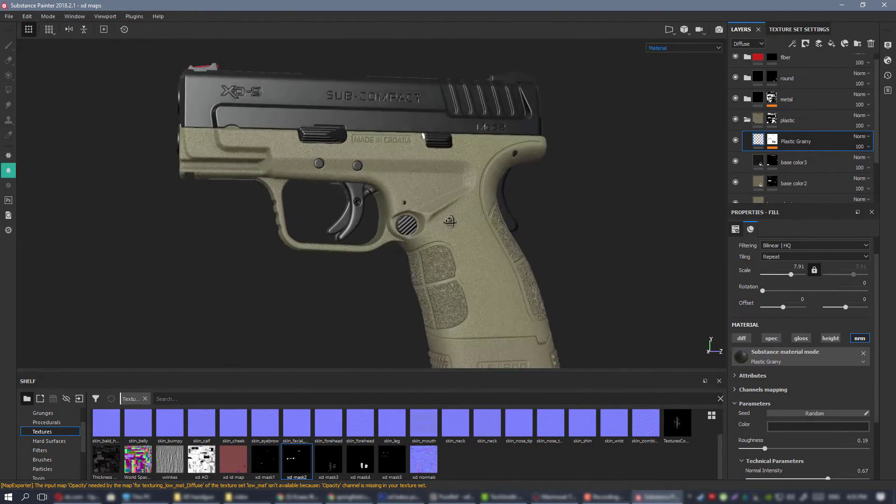
pyautogui.keyDown('alt'); pyautogui.moveTo(450, 220); pyautogui.dragTo(435, 190, button='middle'); pyautogui.keyUp('alt')
pyautogui.keyDown('alt'); pyautogui.moveTo(436, 190); pyautogui.dragTo(429, 186); pyautogui.keyUp('alt')
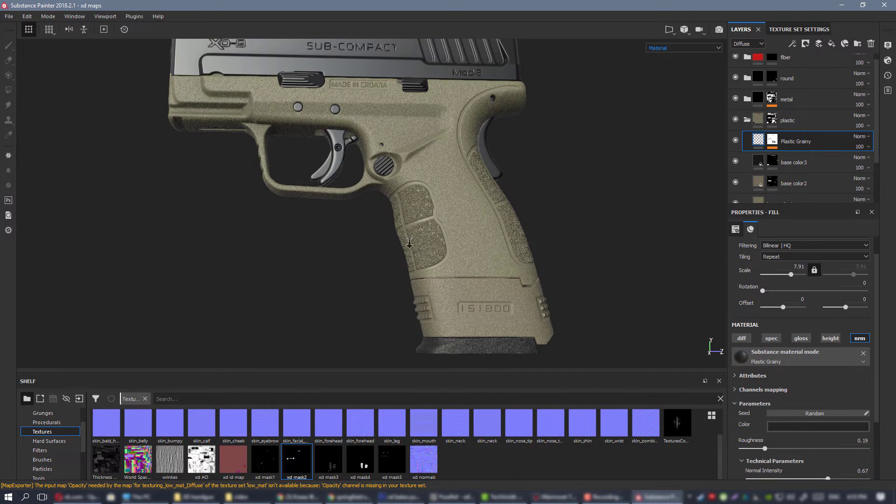
pyautogui.keyDown('alt'); pyautogui.moveTo(410, 242); pyautogui.dragTo(452, 170); pyautogui.keyUp('alt')
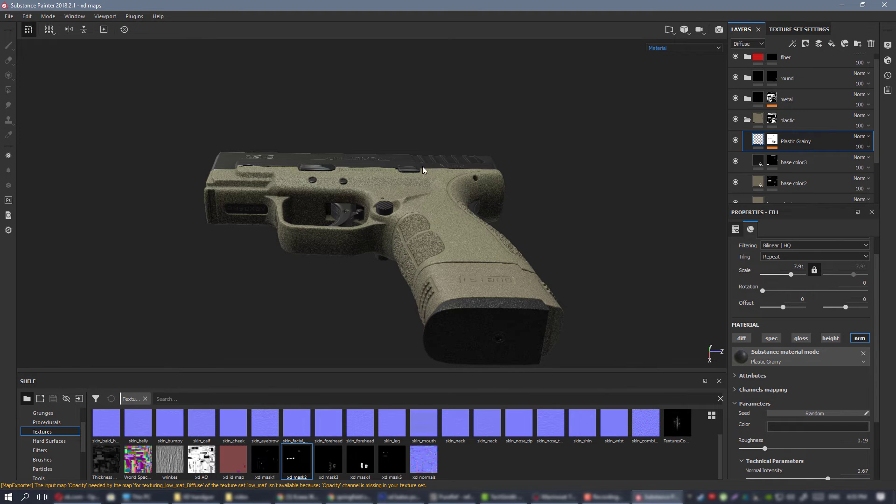
# Examine the grainy plastic on the pistol's frame, trigger guard and grip from several angles and distances.
pyautogui.keyDown('alt'); pyautogui.moveTo(422, 166); pyautogui.dragTo(441, 272); pyautogui.keyUp('alt')
pyautogui.keyDown('alt'); pyautogui.moveTo(442, 272); pyautogui.dragTo(353, 169, button='right'); pyautogui.keyUp('alt')
pyautogui.keyDown('alt'); pyautogui.moveTo(352, 169); pyautogui.dragTo(401, 214, button='middle'); pyautogui.keyUp('alt')
pyautogui.keyDown('alt'); pyautogui.moveTo(401, 214); pyautogui.dragTo(239, 174, button='right'); pyautogui.keyUp('alt')
pyautogui.keyDown('alt'); pyautogui.moveTo(517, 209); pyautogui.dragTo(470, 220); pyautogui.keyUp('alt')
pyautogui.keyDown('alt'); pyautogui.moveTo(470, 220); pyautogui.dragTo(528, 306, button='right'); pyautogui.keyUp('alt')
pyautogui.keyDown('alt'); pyautogui.moveTo(528, 307); pyautogui.dragTo(588, 262); pyautogui.keyUp('alt')
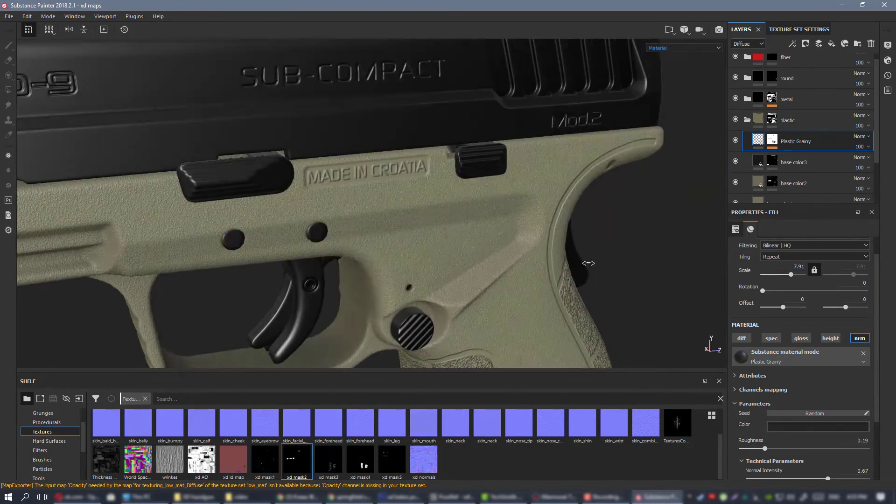
pyautogui.keyDown('alt'); pyautogui.moveTo(588, 261); pyautogui.dragTo(442, 224, button='right'); pyautogui.keyUp('alt')
pyautogui.keyDown('alt'); pyautogui.moveTo(442, 224); pyautogui.dragTo(406, 193); pyautogui.keyUp('alt')
pyautogui.moveTo(407, 193)
pyautogui.keyDown('alt'); pyautogui.mouseDown(button='right')
pyautogui.moveTo(449, 236)
pyautogui.moveTo(399, 189)
pyautogui.mouseUp(button='right'); pyautogui.keyUp('alt')
pyautogui.keyDown('alt'); pyautogui.moveTo(399, 189); pyautogui.dragTo(458, 202); pyautogui.keyUp('alt')
pyautogui.keyDown('alt'); pyautogui.moveTo(457, 201); pyautogui.dragTo(387, 237, button='right'); pyautogui.keyUp('alt')
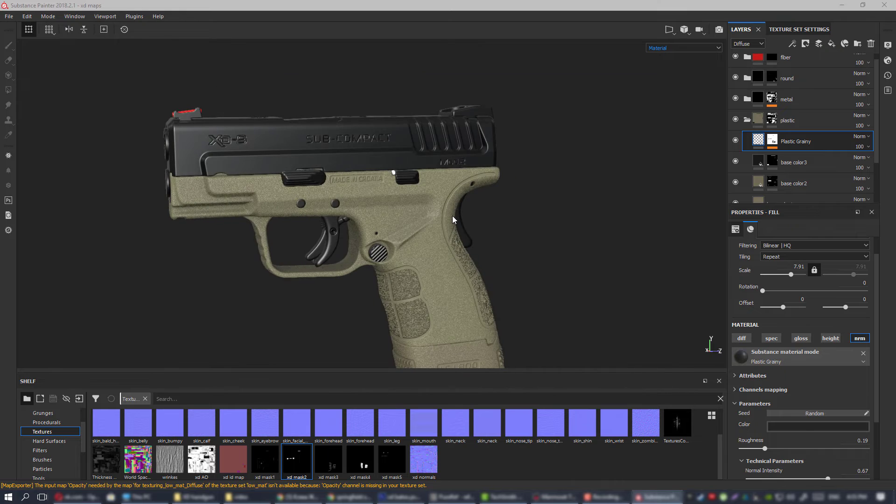
# Export the low_mat texture set as 16-bit PNG with the PBR_SpecGloss configuration, and switch to Marmoset Toolbag.
pyautogui.click(582, 405)
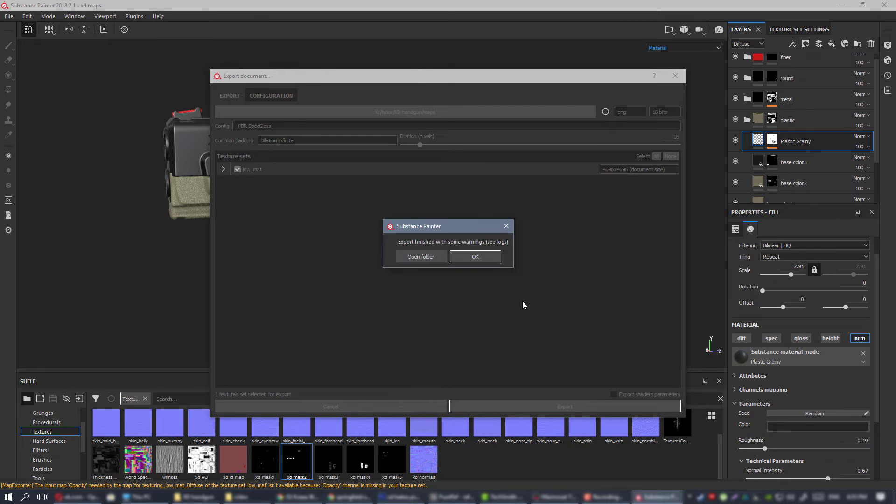
pyautogui.click(474, 256)
pyautogui.click(554, 497)
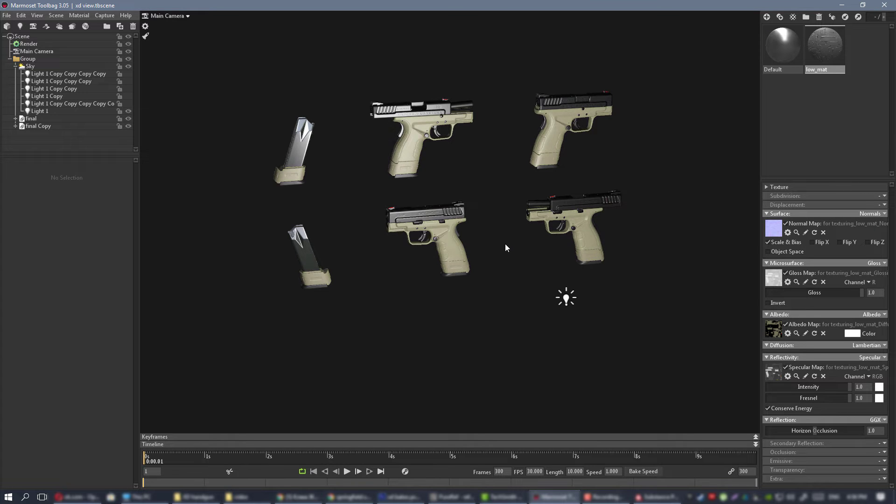
# Examine the exported plastic texture on the closed-slide pistol's frame, grip panels and magazine base.
pyautogui.moveTo(505, 229); pyautogui.dragTo(461, 260)
pyautogui.moveTo(461, 259); pyautogui.dragTo(528, 319, button='right')
pyautogui.moveTo(528, 318); pyautogui.dragTo(516, 255)
pyautogui.moveTo(516, 256); pyautogui.dragTo(551, 163, button='middle')
pyautogui.moveTo(550, 163); pyautogui.dragTo(534, 249, button='right')
pyautogui.moveTo(534, 249); pyautogui.dragTo(471, 262)
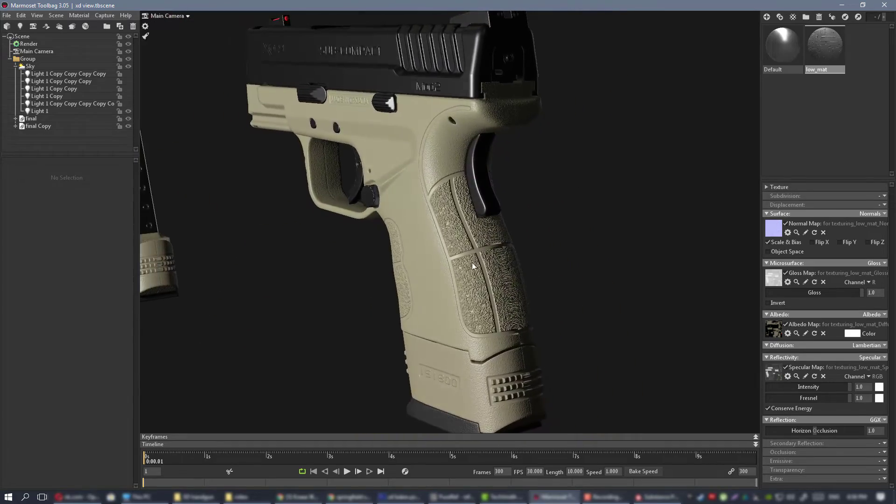
pyautogui.moveTo(472, 262); pyautogui.dragTo(440, 258, button='right')
pyautogui.moveTo(440, 259); pyautogui.dragTo(474, 289)
pyautogui.moveTo(474, 289); pyautogui.dragTo(457, 199, button='middle')
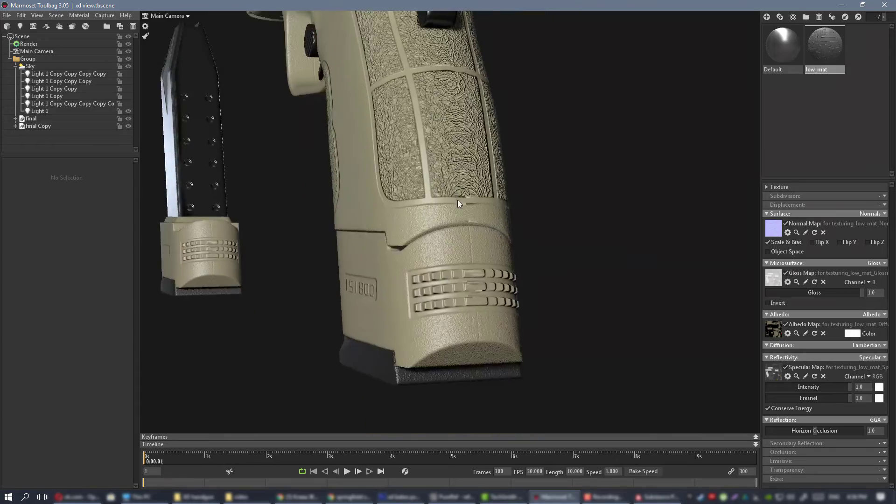
# Inspect the seam and raised ribs on the back of the grip and magazine base up close.
pyautogui.moveTo(458, 200); pyautogui.dragTo(472, 241, button='right')
pyautogui.moveTo(472, 240); pyautogui.dragTo(427, 248)
pyautogui.scroll(-4, 423, 237)
pyautogui.moveTo(428, 248); pyautogui.dragTo(426, 261, button='middle')
pyautogui.scroll(4, 426, 261)
pyautogui.keyDown('shift'); pyautogui.moveTo(427, 261); pyautogui.dragTo(363, 273); pyautogui.keyUp('shift')
pyautogui.scroll(-4, 363, 273)
pyautogui.moveTo(363, 272); pyautogui.dragTo(410, 181, button='middle')
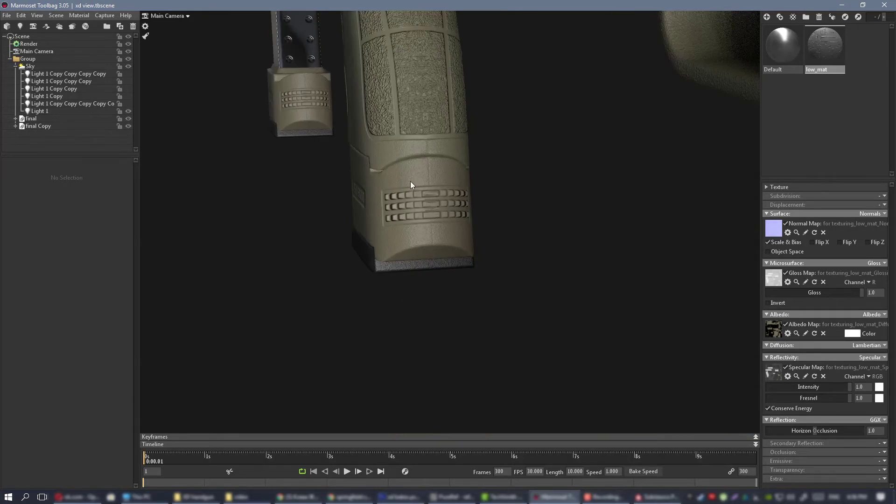
pyautogui.keyDown('shift'); pyautogui.moveTo(410, 181); pyautogui.dragTo(443, 169); pyautogui.keyUp('shift')
pyautogui.moveTo(443, 168); pyautogui.dragTo(438, 257, button='middle')
pyautogui.scroll(8, 438, 256)
pyautogui.scroll(-8, 438, 257)
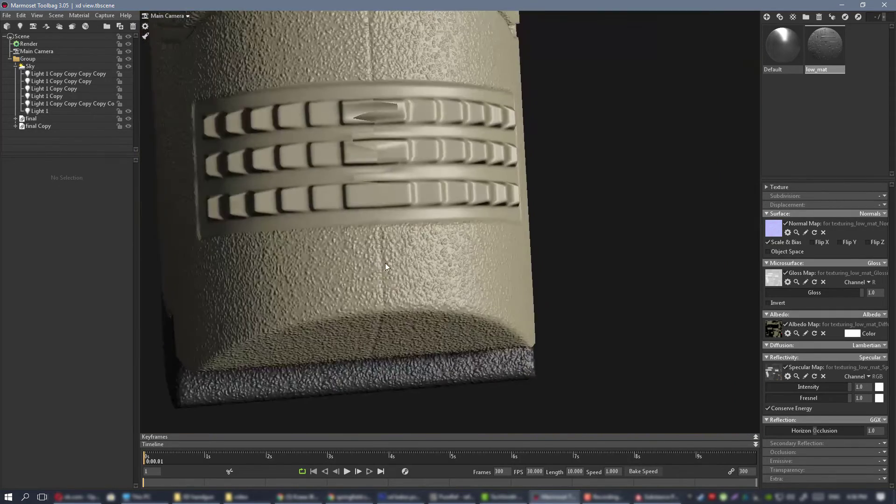
pyautogui.moveTo(376, 162); pyautogui.dragTo(458, 138)
pyautogui.scroll(-2, 458, 138)
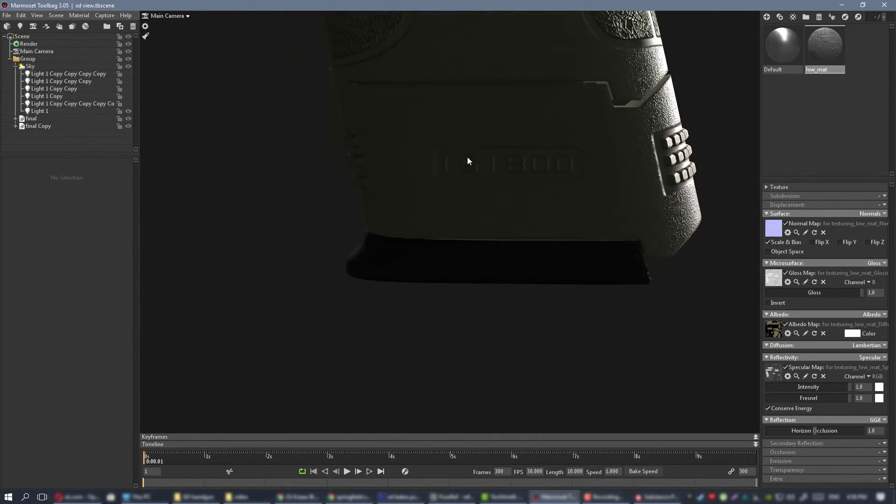
# Inspect the pistol's side profile, magazine base lettering and front grip panels under the scene lighting.
pyautogui.moveTo(467, 157); pyautogui.dragTo(486, 233, button='middle')
pyautogui.moveTo(485, 233); pyautogui.dragTo(457, 197)
pyautogui.scroll(-4, 355, 154)
pyautogui.moveTo(354, 155); pyautogui.dragTo(455, 268, button='middle')
pyautogui.scroll(4, 444, 261)
pyautogui.moveTo(455, 268); pyautogui.dragTo(346, 247)
pyautogui.scroll(-5, 346, 248)
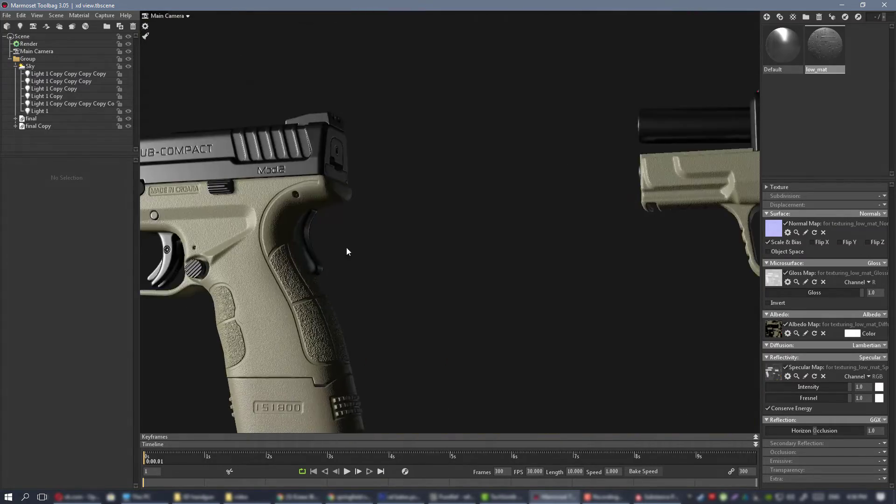
pyautogui.moveTo(405, 265)
pyautogui.mouseDown()
pyautogui.moveTo(363, 281)
pyautogui.moveTo(411, 270)
pyautogui.mouseUp()
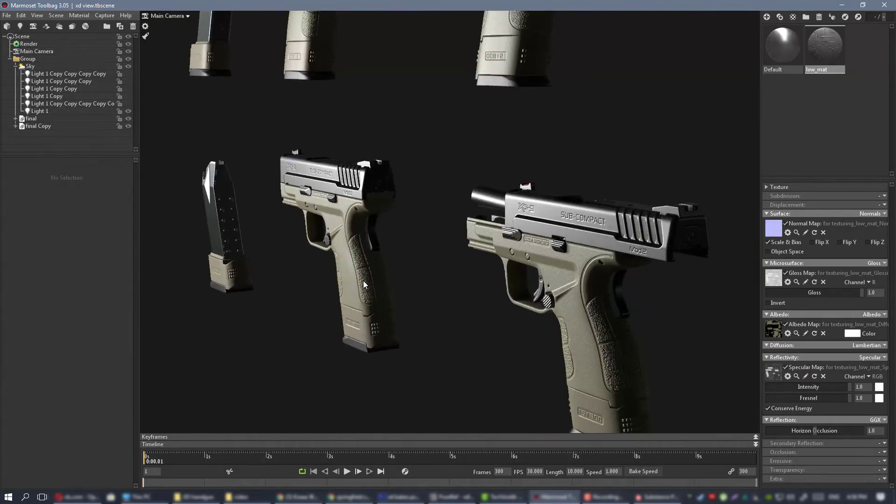
pyautogui.moveTo(292, 231); pyautogui.dragTo(406, 229, button='middle')
pyautogui.scroll(4, 447, 228)
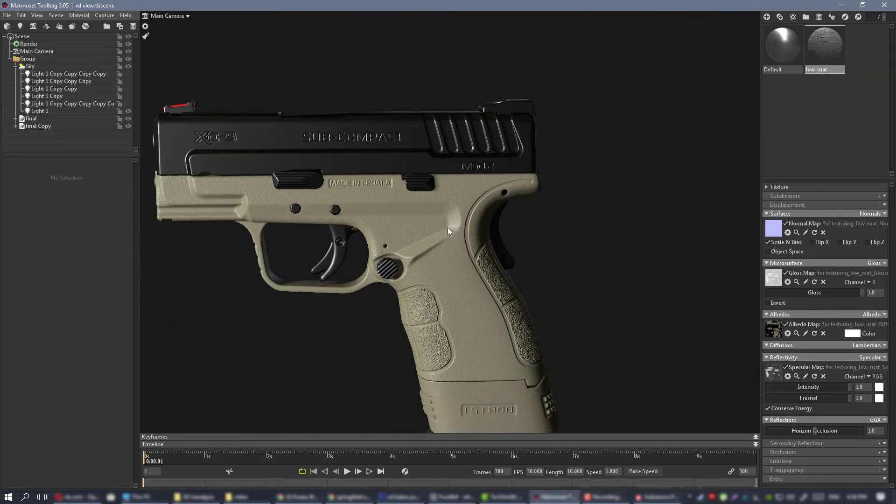
pyautogui.scroll(4, 440, 284)
pyautogui.moveTo(439, 284); pyautogui.dragTo(480, 201)
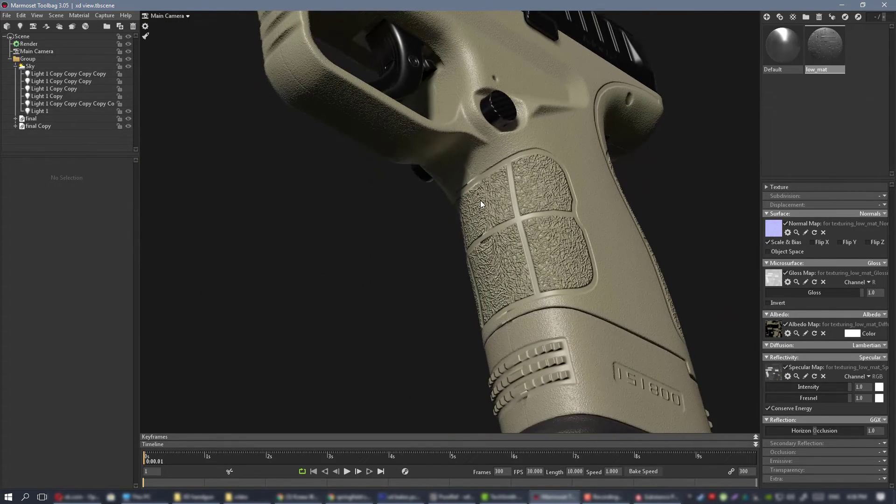
# Switch to Substance Painter and examine the grain on the grip panels and across the rear seam.
pyautogui.click(648, 499)
pyautogui.keyDown('alt'); pyautogui.moveTo(413, 303); pyautogui.dragTo(424, 188, button='middle'); pyautogui.keyUp('alt')
pyautogui.moveTo(426, 188)
pyautogui.keyDown('alt'); pyautogui.mouseDown()
pyautogui.moveTo(614, 170)
pyautogui.moveTo(611, 145)
pyautogui.mouseUp(); pyautogui.keyUp('alt')
pyautogui.scroll(4, 359, 222)
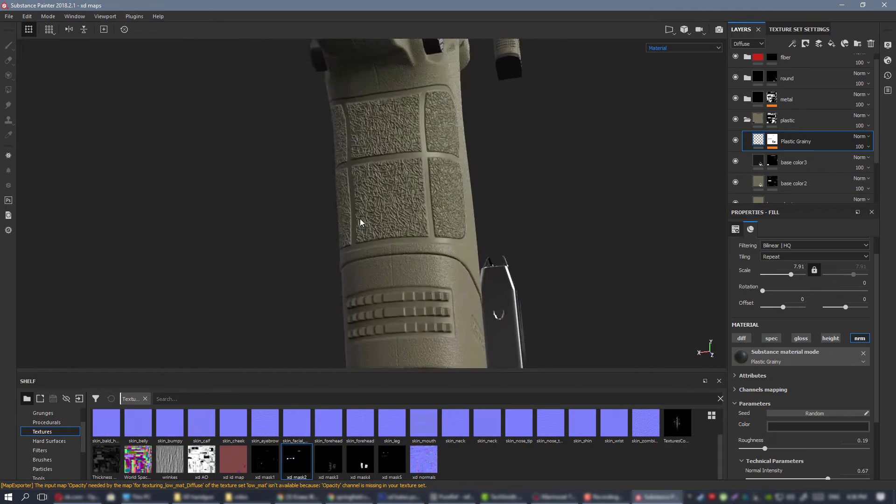
pyautogui.scroll(2, 359, 222)
pyautogui.keyDown('alt'); pyautogui.moveTo(496, 262); pyautogui.dragTo(136, 234); pyautogui.keyUp('alt')
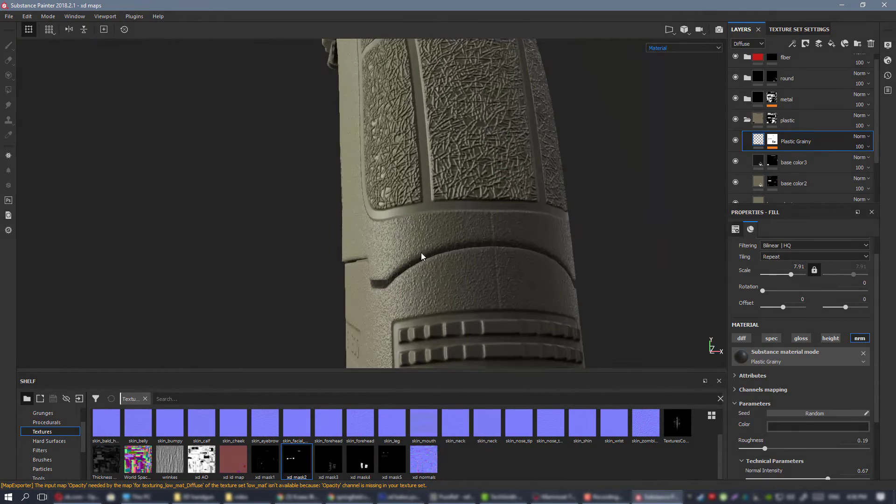
pyautogui.keyDown('shift'); pyautogui.moveTo(421, 256); pyautogui.dragTo(364, 202, button='right'); pyautogui.keyUp('shift')
pyautogui.scroll(-3, 364, 202)
pyautogui.moveTo(364, 202)
pyautogui.keyDown('alt'); pyautogui.mouseDown()
pyautogui.moveTo(482, 226)
pyautogui.moveTo(520, 259)
pyautogui.moveTo(423, 231)
pyautogui.moveTo(445, 237)
pyautogui.moveTo(359, 239)
pyautogui.mouseUp(); pyautogui.keyUp('alt')
# Switch to Marmoset Toolbag and compare the rendered grain on the rear grip, magazine base and frame side.
pyautogui.click(554, 497)
pyautogui.scroll(3, 433, 235)
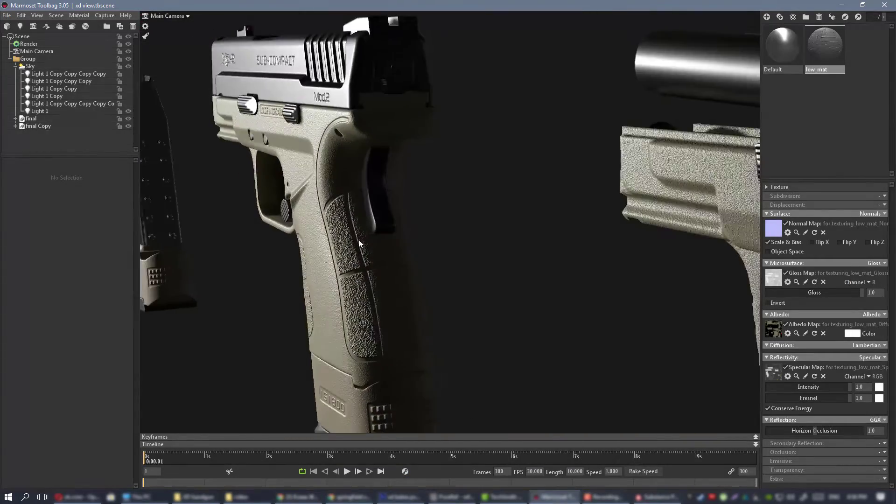
pyautogui.scroll(3, 358, 243)
pyautogui.moveTo(394, 317); pyautogui.dragTo(434, 242, button='middle')
pyautogui.moveTo(434, 242); pyautogui.dragTo(458, 311)
pyautogui.scroll(-3, 467, 247)
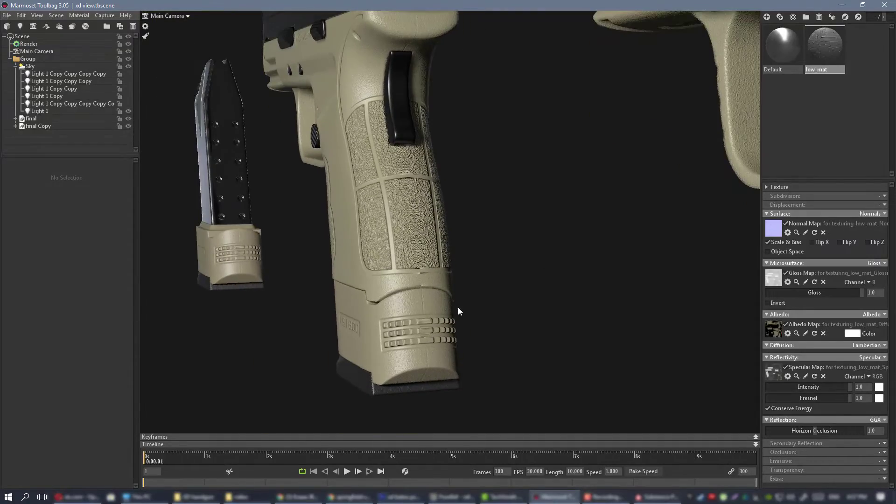
pyautogui.scroll(3, 439, 246)
pyautogui.scroll(-4, 410, 290)
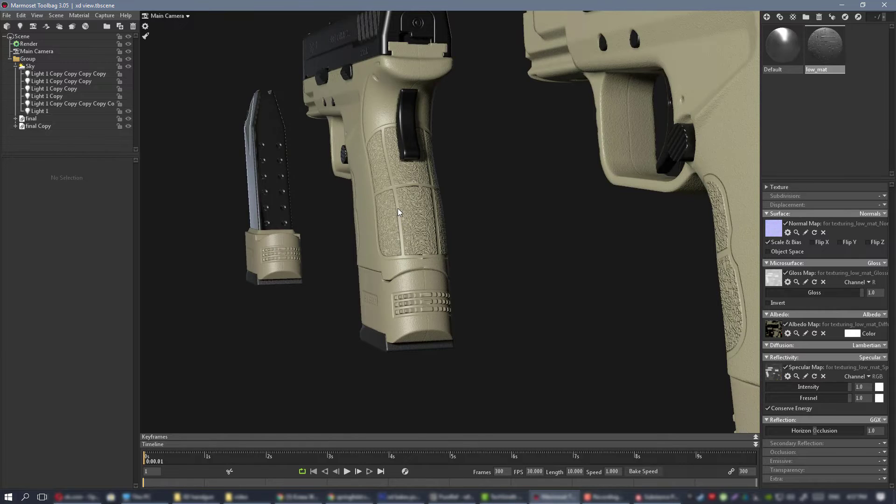
pyautogui.scroll(2, 398, 208)
pyautogui.moveTo(394, 200); pyautogui.dragTo(407, 279)
pyautogui.moveTo(438, 242); pyautogui.dragTo(558, 284)
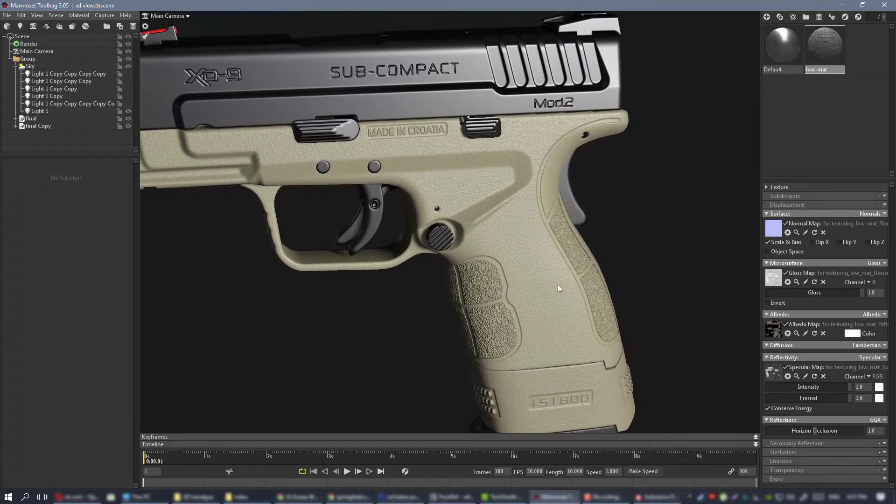
# Review the whole pistol and the other pistol and magazine copies in the scene.
pyautogui.hotkey('alt', 'Tab')
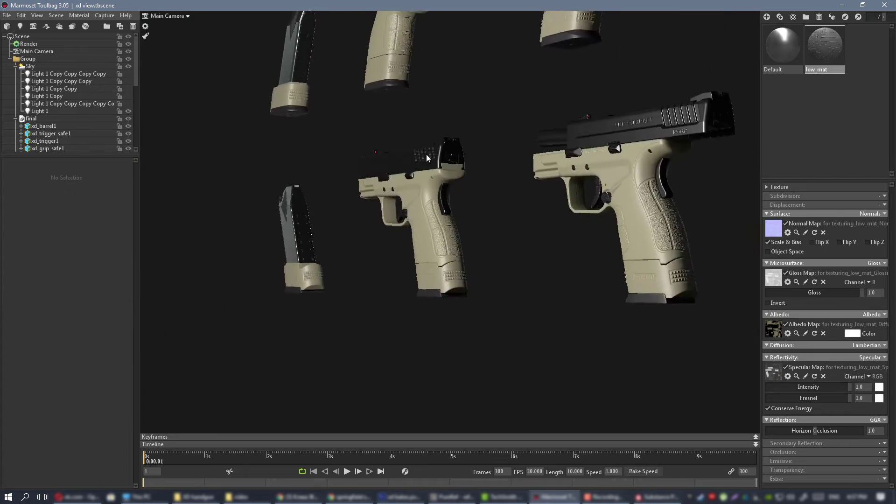
pyautogui.moveTo(427, 154); pyautogui.dragTo(524, 218)
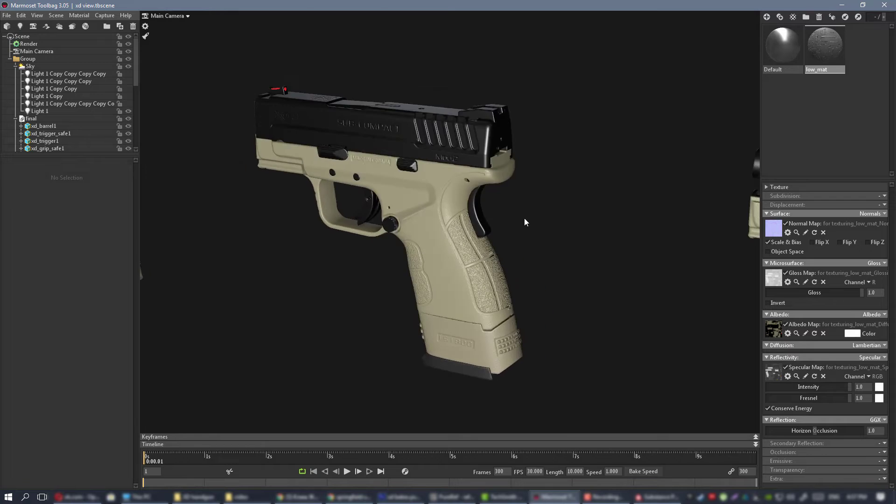
pyautogui.moveTo(525, 217); pyautogui.dragTo(343, 151, button='right')
pyautogui.moveTo(344, 150); pyautogui.dragTo(393, 160)
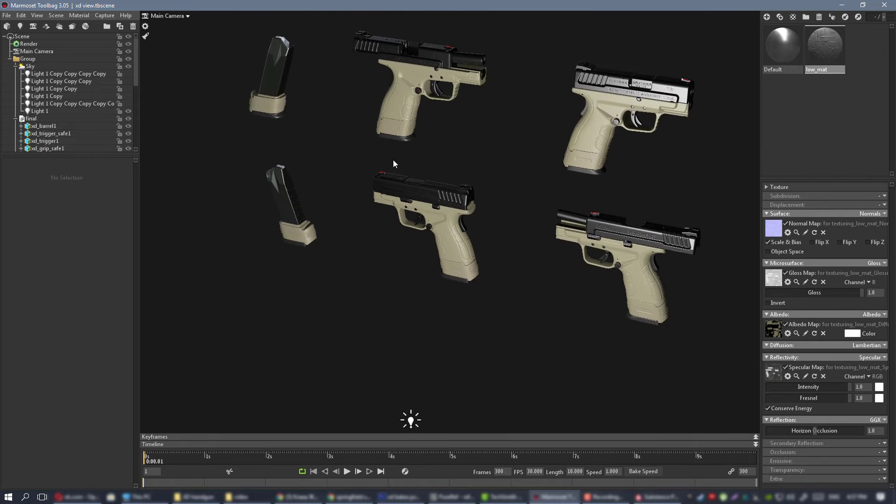
pyautogui.moveTo(393, 160); pyautogui.dragTo(478, 214, button='right')
pyautogui.moveTo(478, 214); pyautogui.dragTo(473, 393)
# Switch to Substance Painter and compare the frame with the Plastic Grainy layer hidden and shown.
pyautogui.click(653, 497)
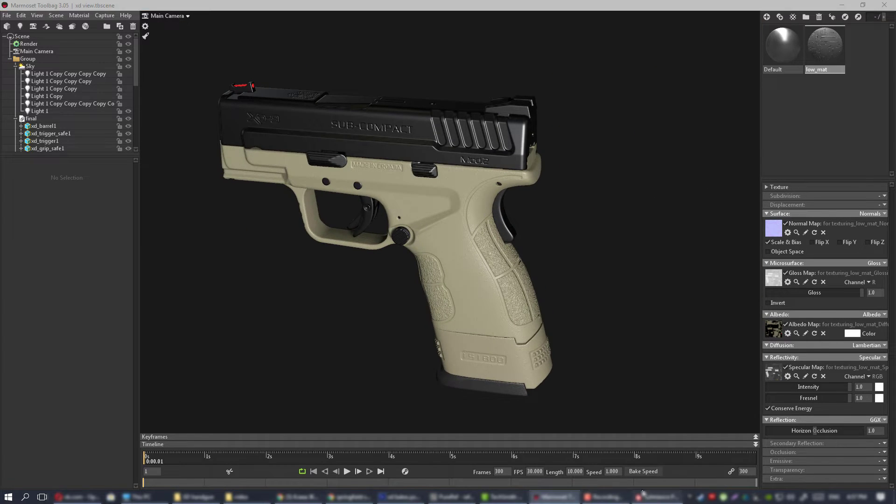
pyautogui.moveTo(412, 179)
pyautogui.keyDown('alt'); pyautogui.mouseDown()
pyautogui.moveTo(621, 279)
pyautogui.moveTo(650, 279)
pyautogui.mouseUp(); pyautogui.keyUp('alt')
pyautogui.keyDown('alt'); pyautogui.moveTo(650, 278); pyautogui.dragTo(418, 230, button='right'); pyautogui.keyUp('alt')
pyautogui.keyDown('alt'); pyautogui.moveTo(433, 227); pyautogui.dragTo(478, 224); pyautogui.keyUp('alt')
pyautogui.keyDown('alt'); pyautogui.moveTo(381, 184); pyautogui.dragTo(487, 289, button='middle'); pyautogui.keyUp('alt')
pyautogui.keyDown('alt'); pyautogui.moveTo(487, 290); pyautogui.dragTo(642, 184, button='right'); pyautogui.keyUp('alt')
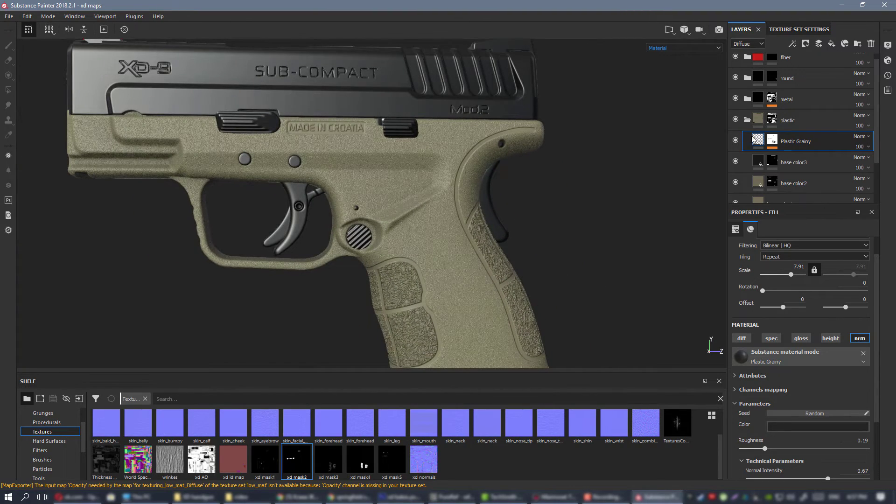
pyautogui.click(735, 140)
pyautogui.click(735, 140)
# Rename the Plastic Grainy layer to "grain".
pyautogui.doubleClick(798, 142)
pyautogui.write('grain')
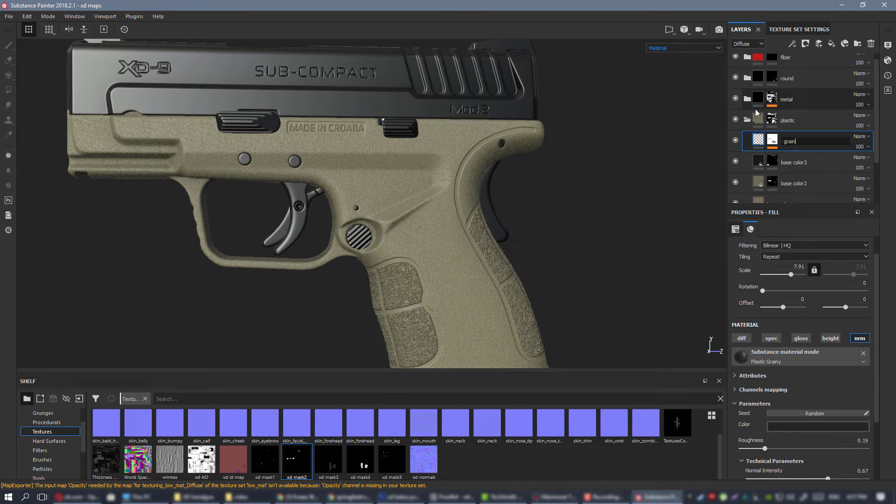
pyautogui.press('Return')
# Add a fill layer above the grain layer in the plastic folder and name it "colro variation".
pyautogui.keyDown('alt'); pyautogui.moveTo(471, 164); pyautogui.dragTo(409, 171, button='right'); pyautogui.keyUp('alt')
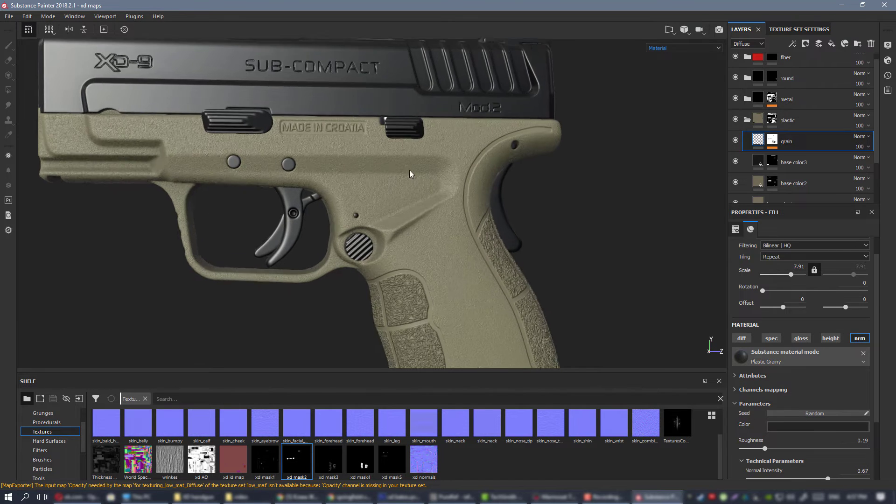
pyautogui.keyDown('alt'); pyautogui.moveTo(410, 171); pyautogui.dragTo(403, 175); pyautogui.keyUp('alt')
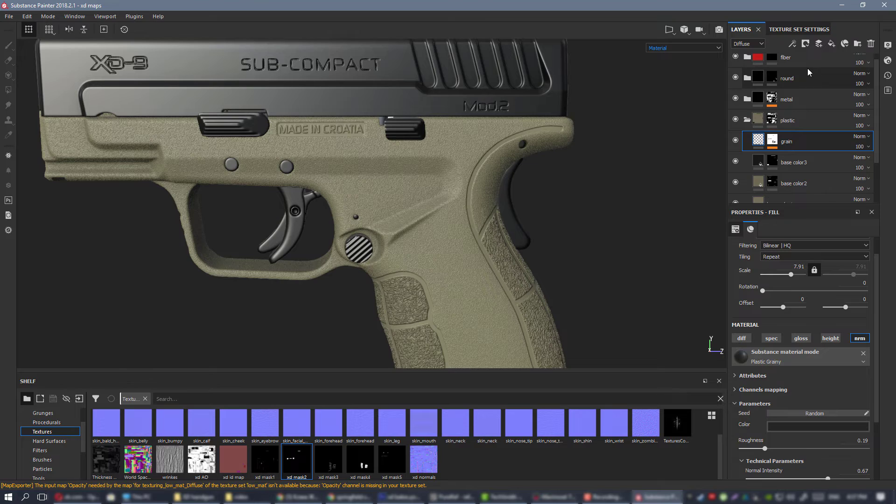
pyautogui.keyDown('alt'); pyautogui.moveTo(494, 222); pyautogui.dragTo(451, 198, button='right'); pyautogui.keyUp('alt')
pyautogui.keyDown('alt'); pyautogui.moveTo(451, 198); pyautogui.dragTo(401, 154); pyautogui.keyUp('alt')
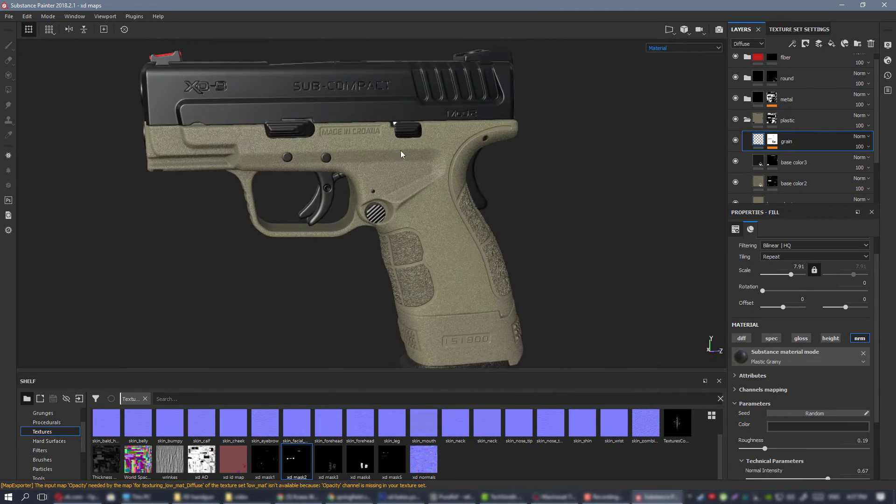
pyautogui.keyDown('alt'); pyautogui.moveTo(402, 154); pyautogui.dragTo(422, 215, button='right'); pyautogui.keyUp('alt')
pyautogui.keyDown('alt'); pyautogui.moveTo(421, 215); pyautogui.dragTo(471, 205); pyautogui.keyUp('alt')
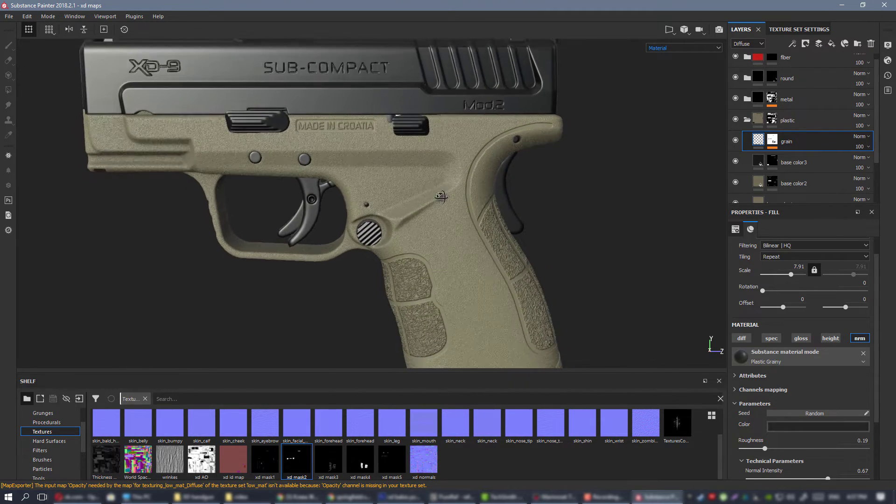
pyautogui.click(831, 44)
pyautogui.doubleClick(783, 140)
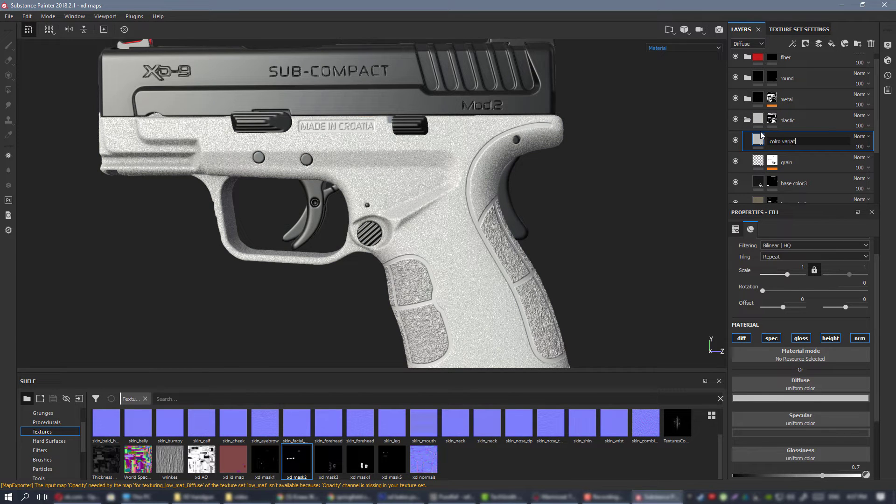
pyautogui.write('colro variation')
pyautogui.press('Return')
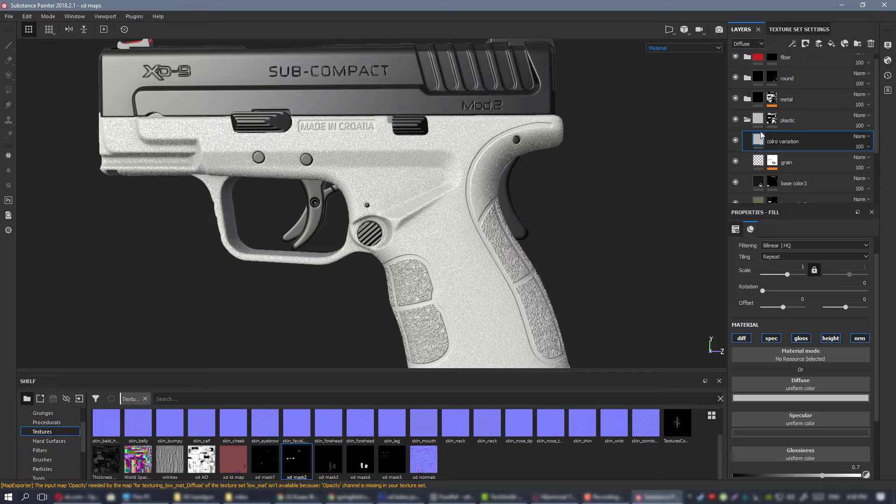
# Limit the new fill layer to the diffuse channel by disabling specular, glossiness, height and normal.
pyautogui.click(771, 338)
pyautogui.click(801, 337)
pyautogui.click(831, 338)
pyautogui.click(859, 338)
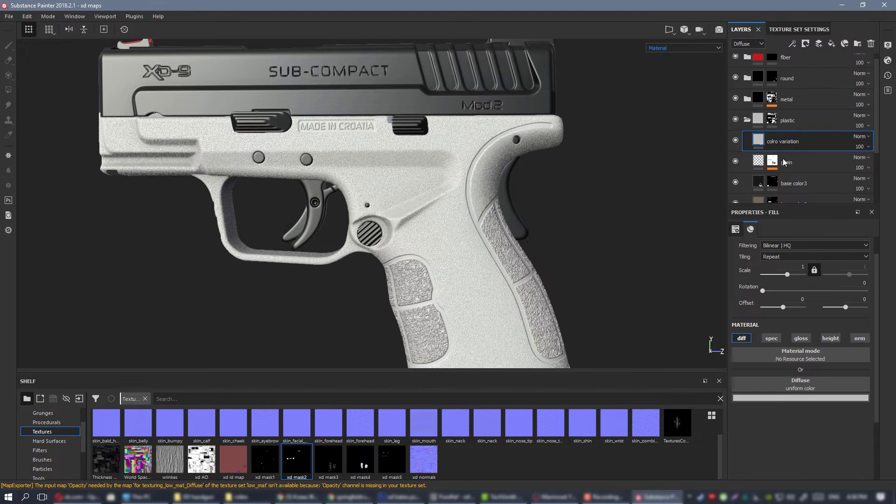
# Correct the new fill layer's name to "color variation".
pyautogui.scroll(2, 423, 175)
pyautogui.doubleClick(777, 143)
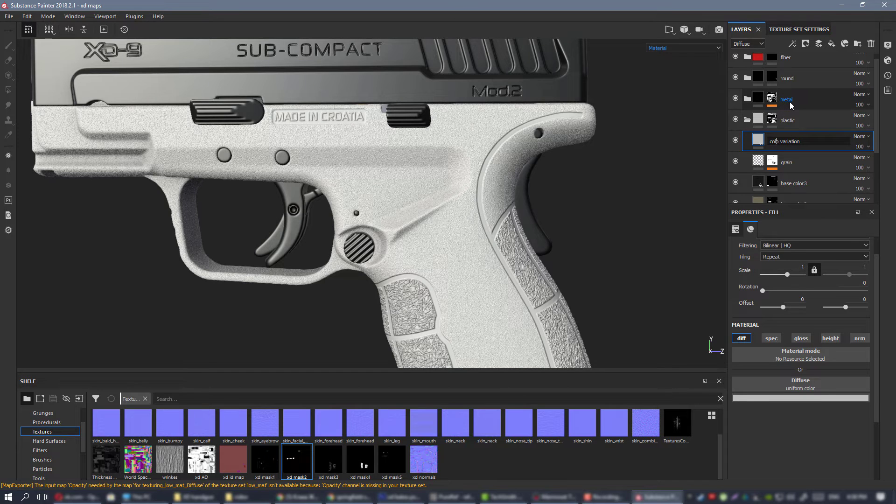
pyautogui.write('r')
pyautogui.press('Return')
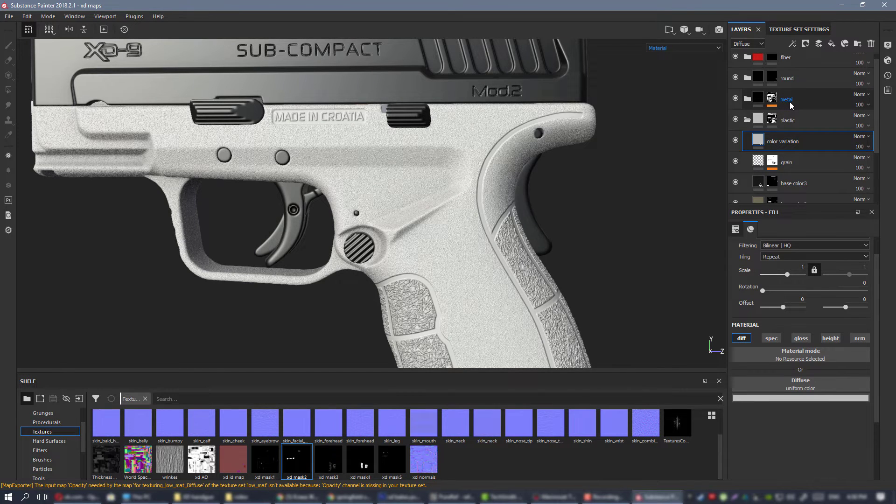
# Set the color variation layer's diffuse blending mode to Overlay and darken its diffuse colour to a mid gray.
pyautogui.keyDown('alt'); pyautogui.moveTo(465, 149); pyautogui.dragTo(473, 171); pyautogui.keyUp('alt')
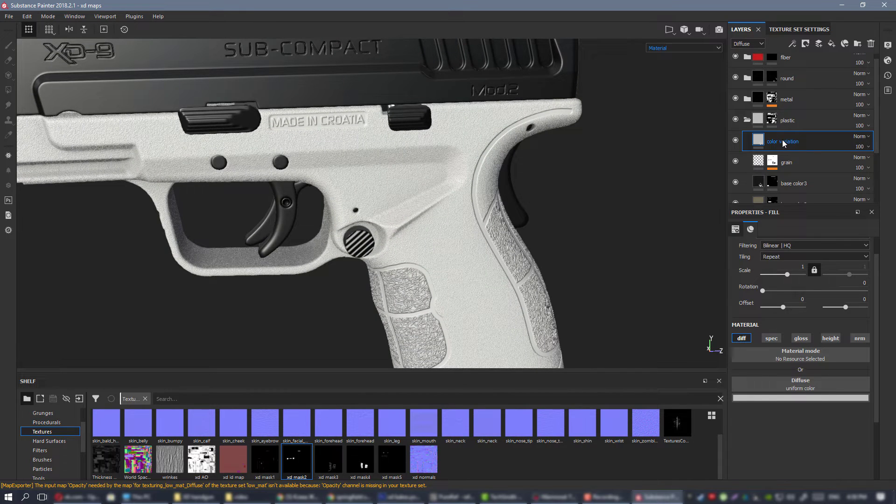
pyautogui.click(863, 136)
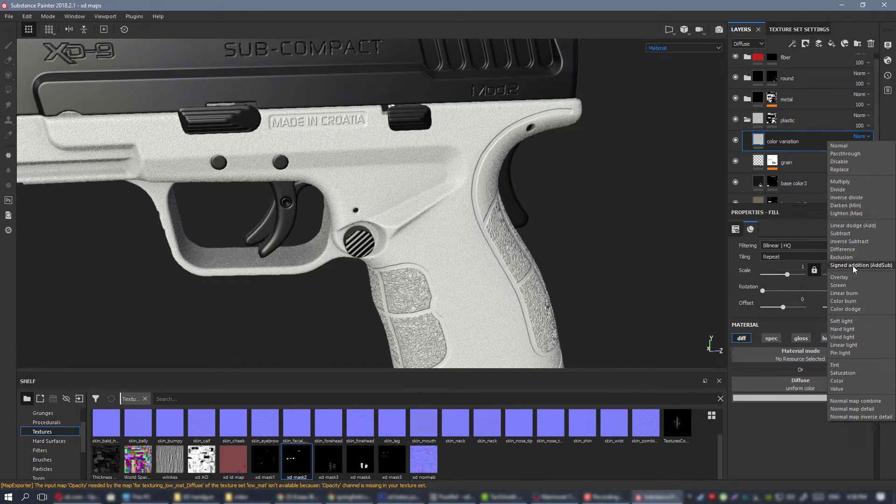
pyautogui.click(840, 277)
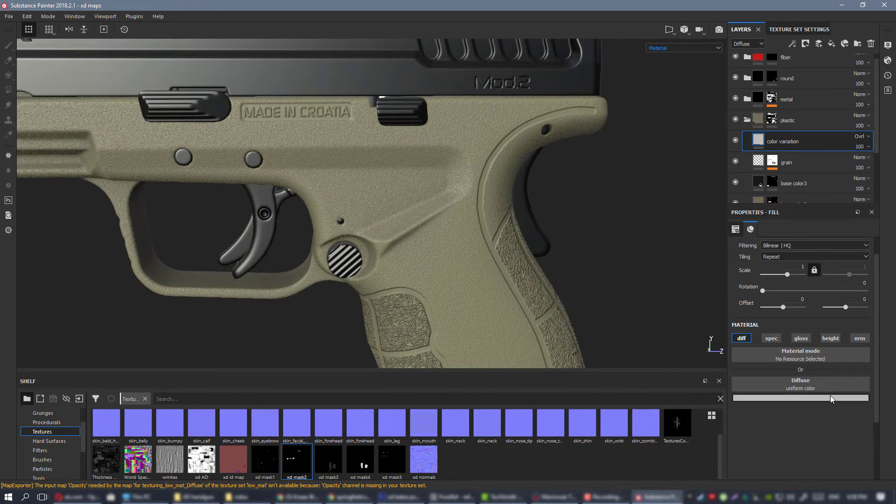
pyautogui.click(830, 398)
pyautogui.moveTo(883, 315)
pyautogui.mouseDown()
pyautogui.moveTo(887, 345)
pyautogui.moveTo(885, 332)
pyautogui.mouseUp()
pyautogui.click(736, 140)
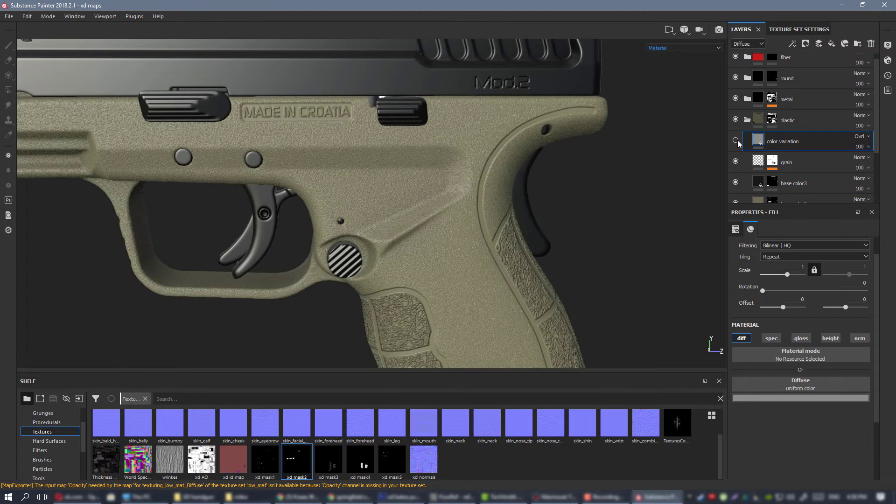
pyautogui.click(736, 140)
# Add a white mask to the color variation layer and fill the mask with the BnW Spots 2 procedural.
pyautogui.rightClick(783, 139)
pyautogui.click(802, 154)
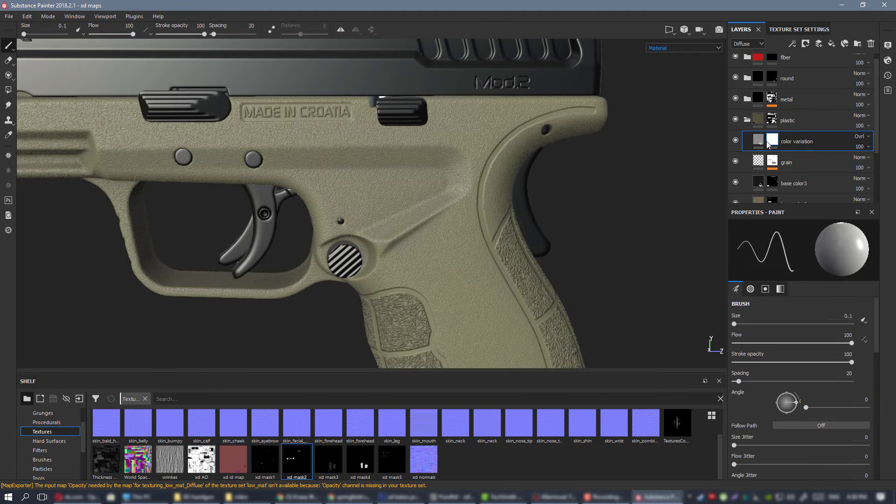
pyautogui.rightClick(771, 141)
pyautogui.click(825, 327)
pyautogui.click(49, 422)
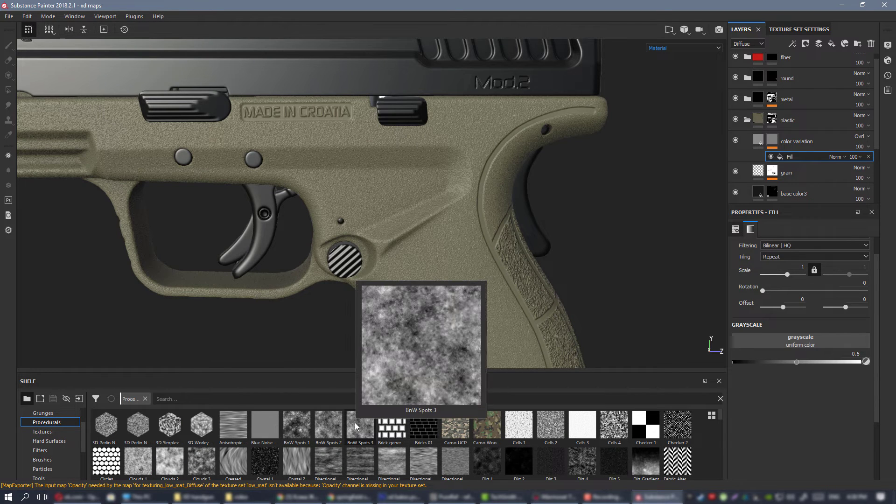
pyautogui.moveTo(333, 421)
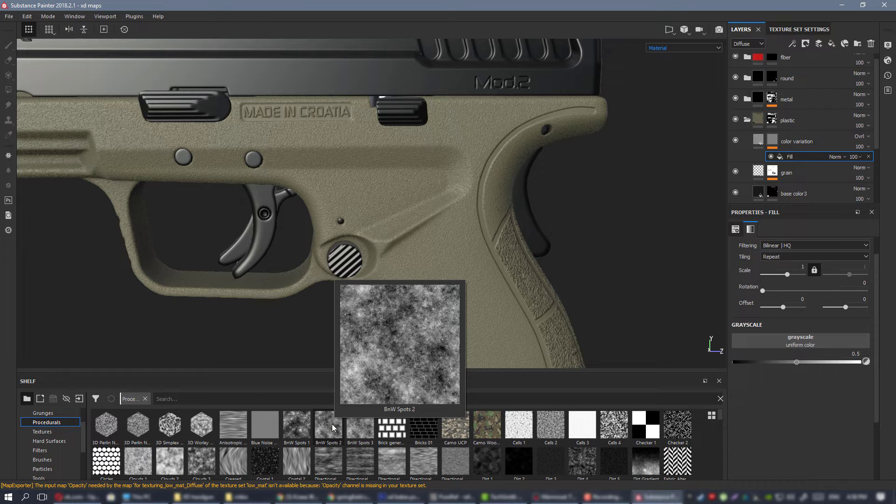
pyautogui.moveTo(331, 424); pyautogui.dragTo(799, 342)
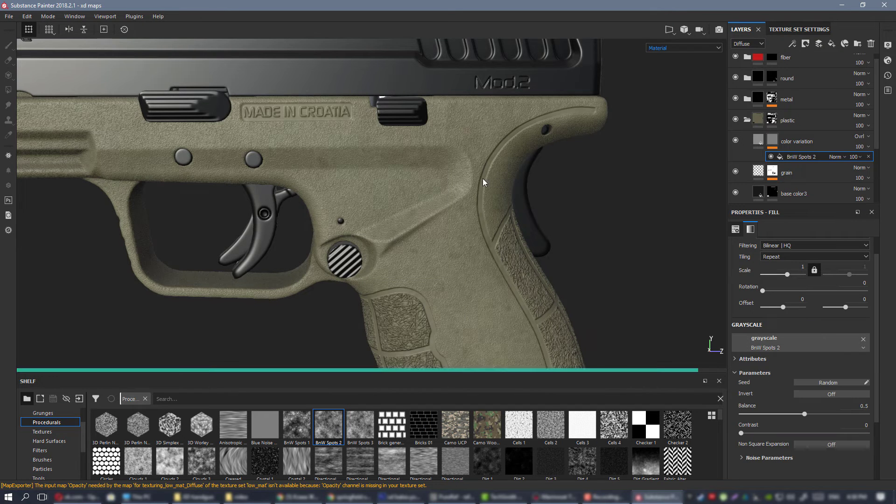
# Set the scale of the BnW Spots 2 mask fill to 6.59.
pyautogui.scroll(-5, 467, 232)
pyautogui.scroll(6, 444, 195)
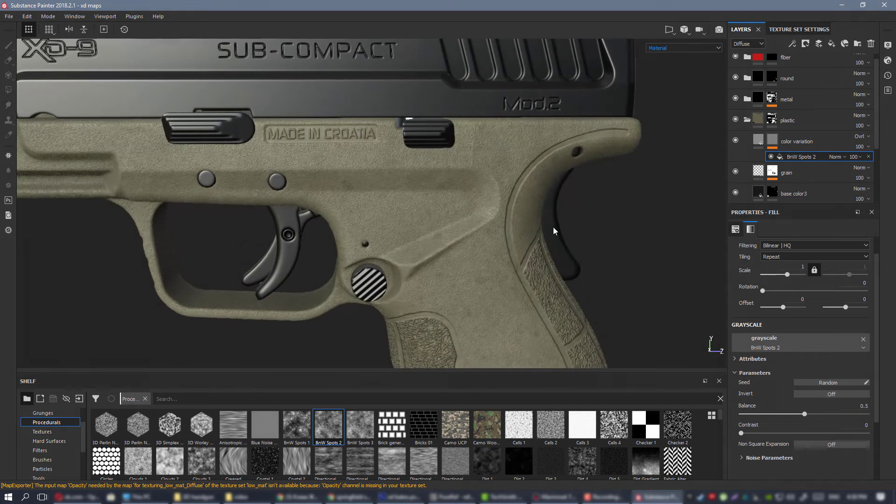
pyautogui.moveTo(789, 277); pyautogui.dragTo(792, 278)
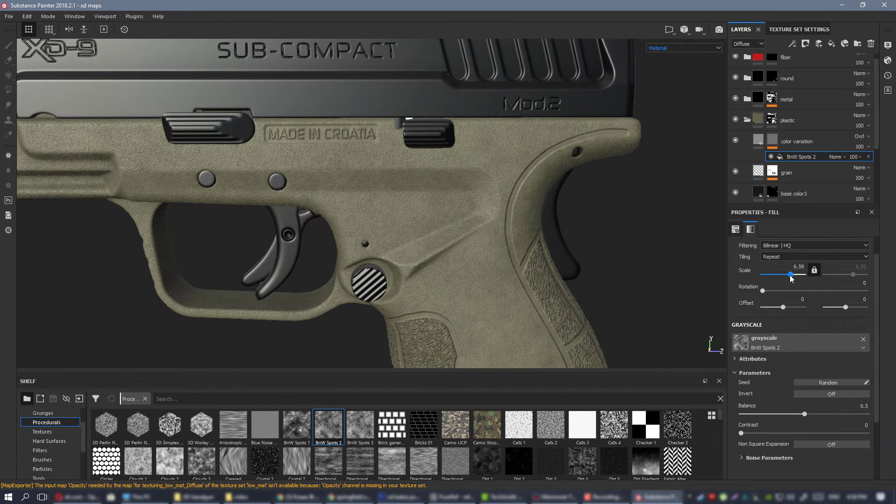
# Display only the diffuse channel on the model to inspect the colour spots on the plastic frame.
pyautogui.scroll(-4, 507, 233)
pyautogui.keyDown('alt'); pyautogui.moveTo(507, 234); pyautogui.dragTo(472, 204); pyautogui.keyUp('alt')
pyautogui.press('c')
pyautogui.press('c')
pyautogui.press('c')
pyautogui.press('c')
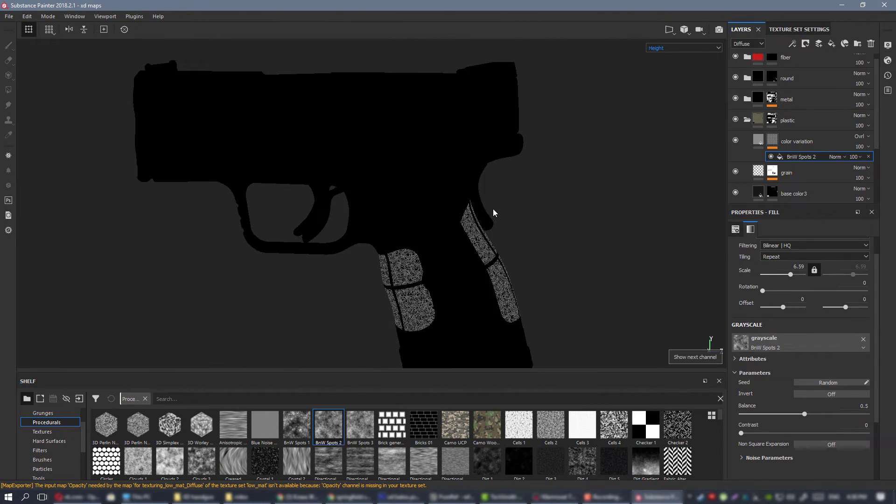
pyautogui.press('c')
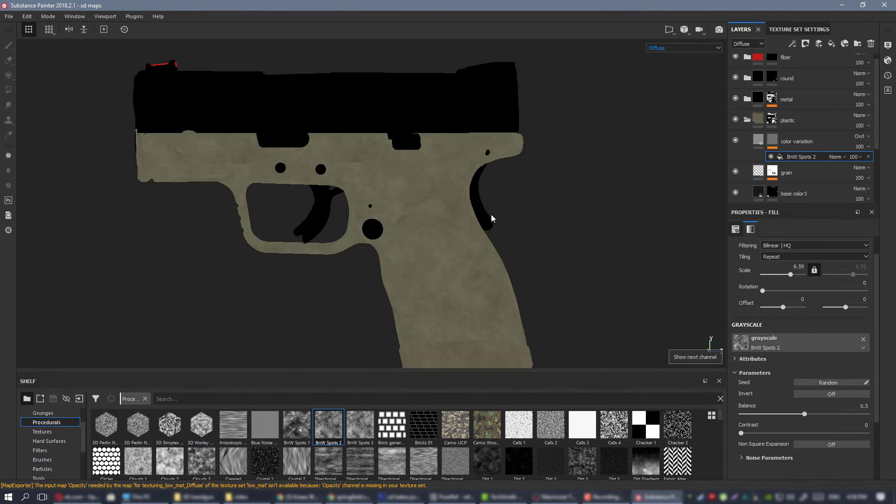
# Set the color variation layer's diffuse colour to a 0.415 gray.
pyautogui.scroll(5, 491, 214)
pyautogui.click(758, 141)
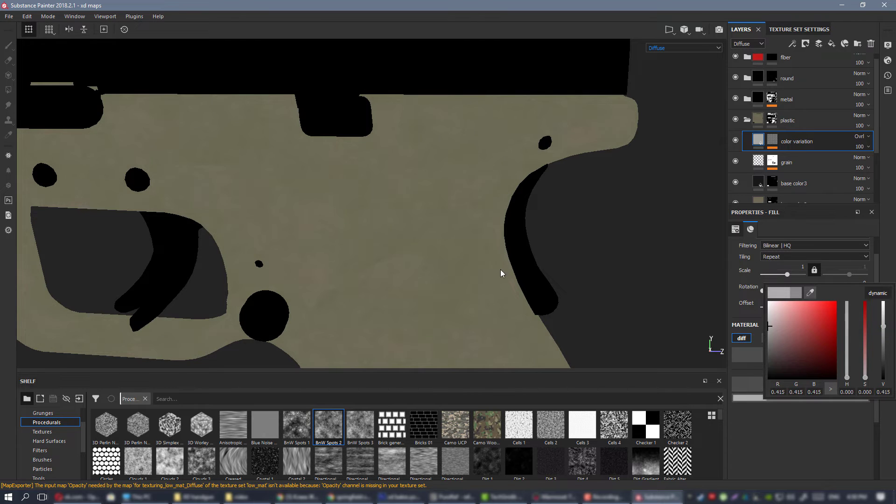
pyautogui.scroll(-5, 365, 238)
pyautogui.scroll(4, 490, 270)
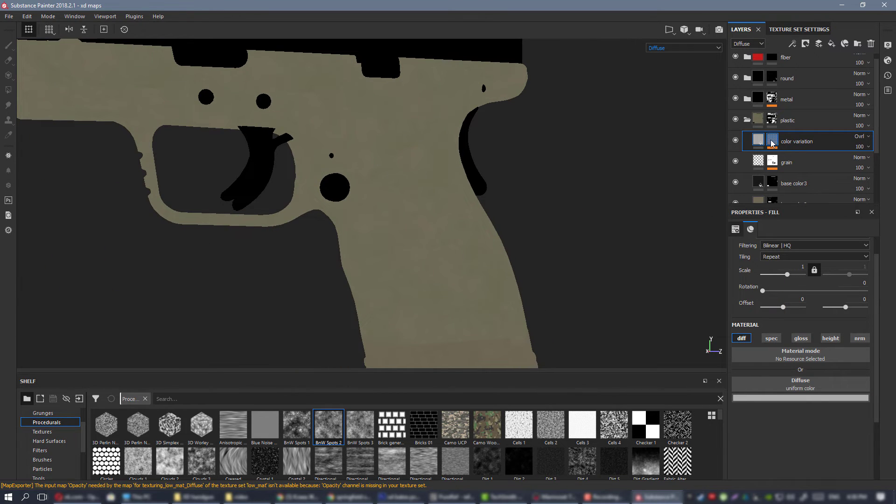
# Compare the diffuse channel with the color variation layer hidden and shown, on the frame side and the underside of the grip.
pyautogui.click(736, 140)
pyautogui.keyDown('alt'); pyautogui.moveTo(402, 231); pyautogui.dragTo(399, 183, button='middle'); pyautogui.keyUp('alt')
pyautogui.keyDown('alt'); pyautogui.moveTo(403, 224); pyautogui.dragTo(437, 227); pyautogui.keyUp('alt')
pyautogui.keyDown('alt'); pyautogui.moveTo(466, 218); pyautogui.dragTo(532, 322, button='middle'); pyautogui.keyUp('alt')
pyautogui.keyDown('alt'); pyautogui.moveTo(530, 270); pyautogui.dragTo(536, 240); pyautogui.keyUp('alt')
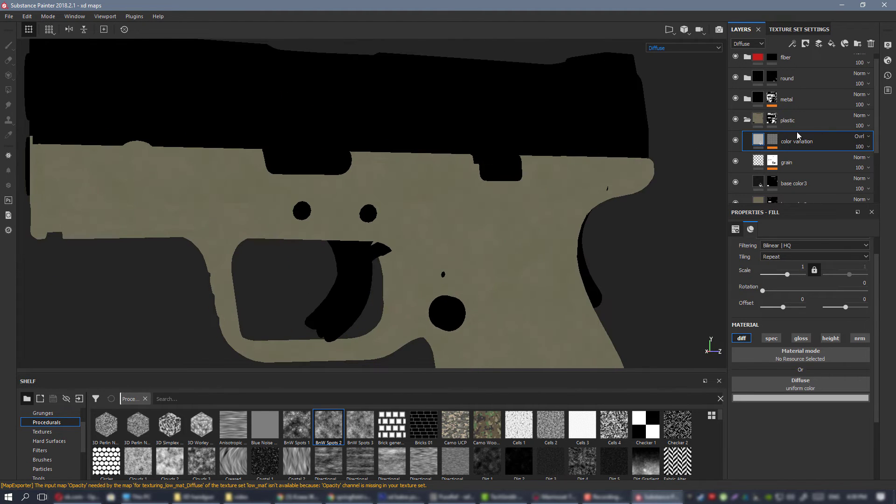
pyautogui.click(736, 141)
pyautogui.click(736, 141)
pyautogui.keyDown('alt'); pyautogui.moveTo(500, 271); pyautogui.dragTo(435, 153, button='middle'); pyautogui.keyUp('alt')
pyautogui.keyDown('alt'); pyautogui.moveTo(435, 153); pyautogui.dragTo(443, 126); pyautogui.keyUp('alt')
pyautogui.keyDown('alt'); pyautogui.moveTo(443, 126); pyautogui.dragTo(550, 226, button='right'); pyautogui.keyUp('alt')
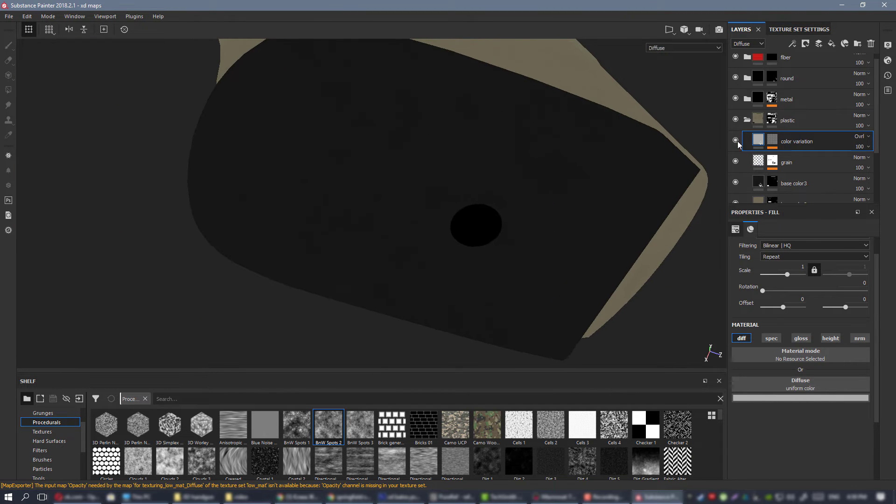
pyautogui.click(737, 141)
pyautogui.click(736, 141)
# Return to the full material display and compare the frame with the color variation layer hidden and shown.
pyautogui.moveTo(421, 231)
pyautogui.keyDown('alt'); pyautogui.mouseDown()
pyautogui.moveTo(398, 72)
pyautogui.moveTo(403, 130)
pyautogui.moveTo(444, 173)
pyautogui.moveTo(351, 217)
pyautogui.moveTo(438, 280)
pyautogui.moveTo(546, 256)
pyautogui.mouseUp(); pyautogui.keyUp('alt')
pyautogui.press('m')
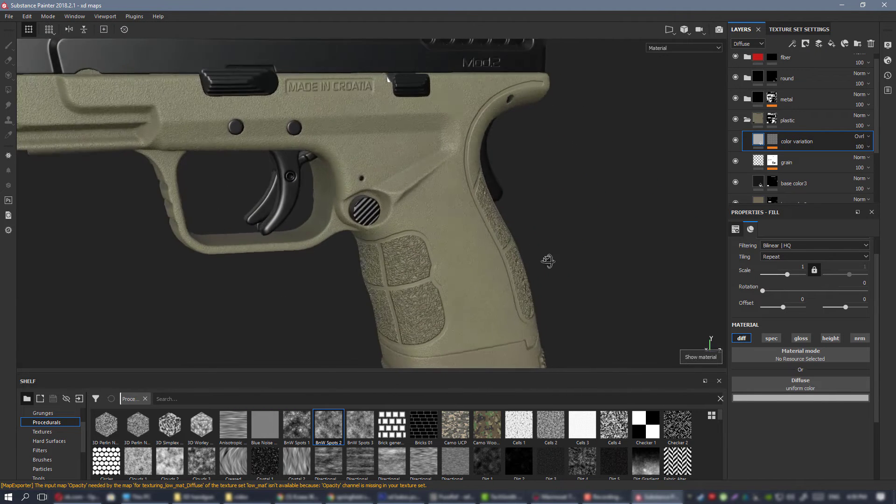
pyautogui.click(735, 142)
pyautogui.click(735, 142)
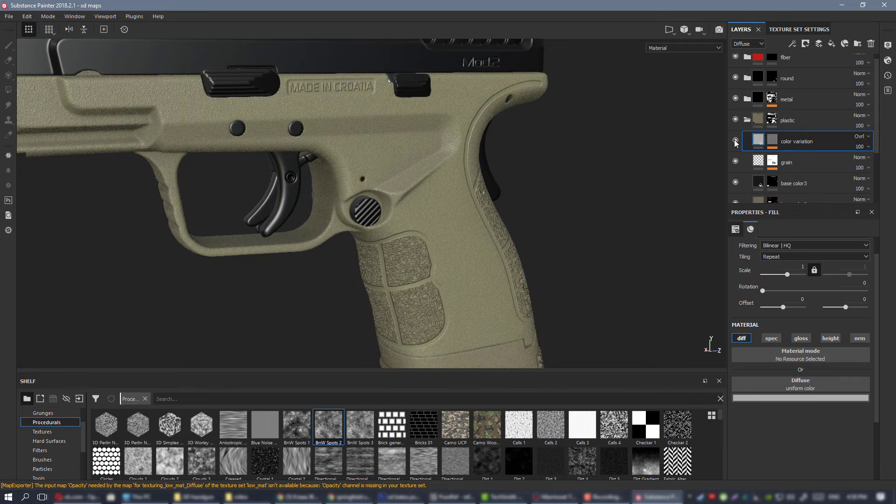
pyautogui.keyDown('alt'); pyautogui.moveTo(462, 184); pyautogui.dragTo(396, 195); pyautogui.keyUp('alt')
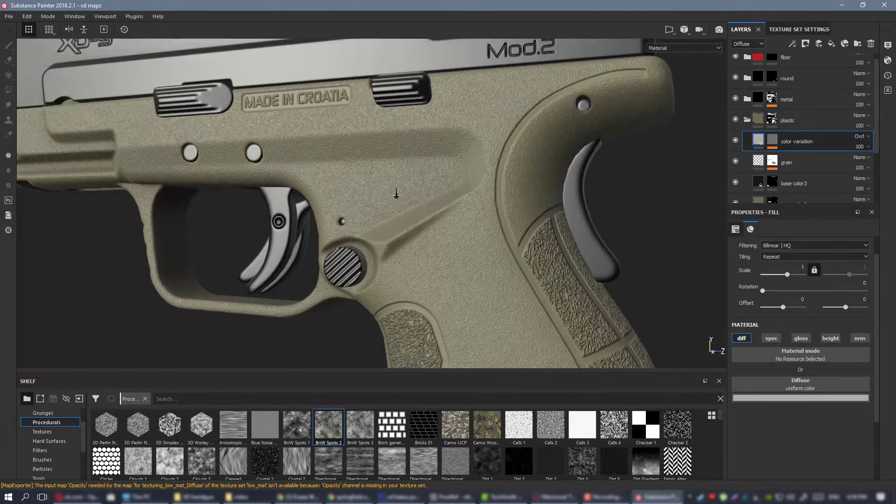
pyautogui.keyDown('alt'); pyautogui.moveTo(396, 194); pyautogui.dragTo(362, 188, button='right'); pyautogui.keyUp('alt')
pyautogui.keyDown('alt'); pyautogui.moveTo(362, 188); pyautogui.dragTo(448, 195, button='middle'); pyautogui.keyUp('alt')
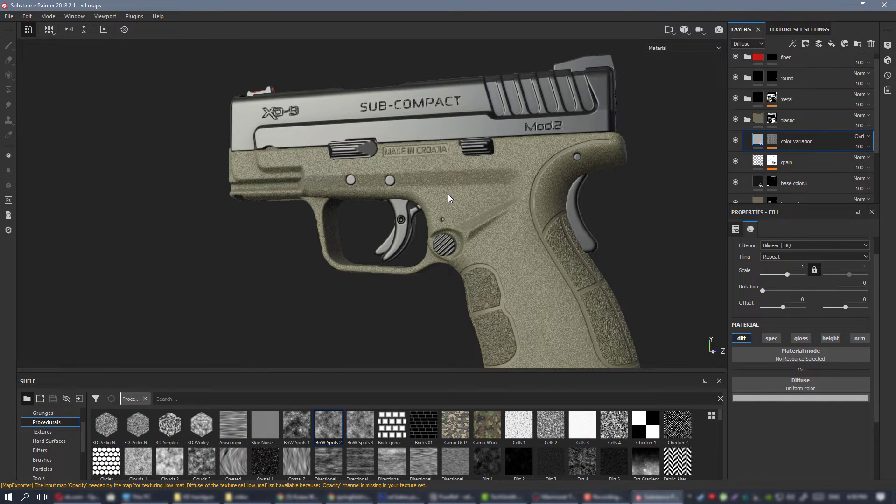
pyautogui.scroll(5, 450, 143)
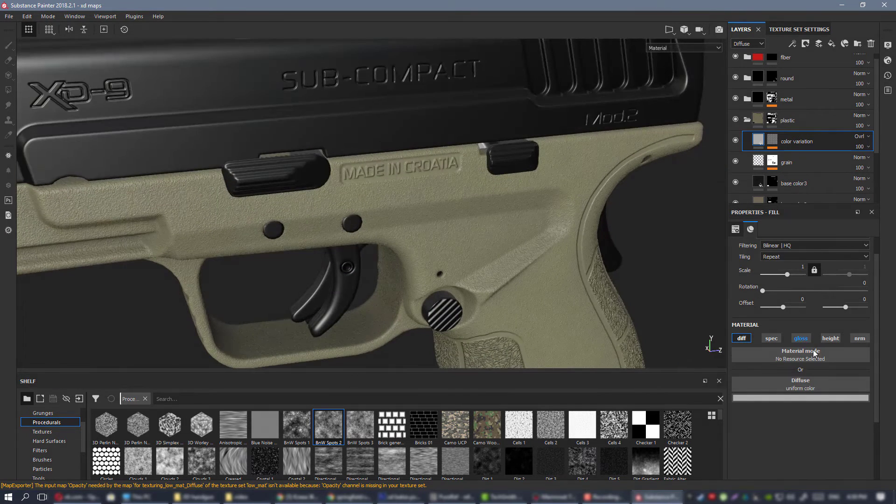
# Enable glossiness on the color variation layer, display the glossiness channel and set its value to 0.7382.
pyautogui.click(801, 338)
pyautogui.keyDown('alt'); pyautogui.moveTo(519, 231); pyautogui.dragTo(425, 170); pyautogui.keyUp('alt')
pyautogui.press('c')
pyautogui.press('c')
pyautogui.keyDown('alt'); pyautogui.moveTo(426, 171); pyautogui.dragTo(529, 269, button='right'); pyautogui.keyUp('alt')
pyautogui.keyDown('alt'); pyautogui.moveTo(529, 268); pyautogui.dragTo(526, 269); pyautogui.keyUp('alt')
pyautogui.moveTo(826, 444); pyautogui.dragTo(828, 440)
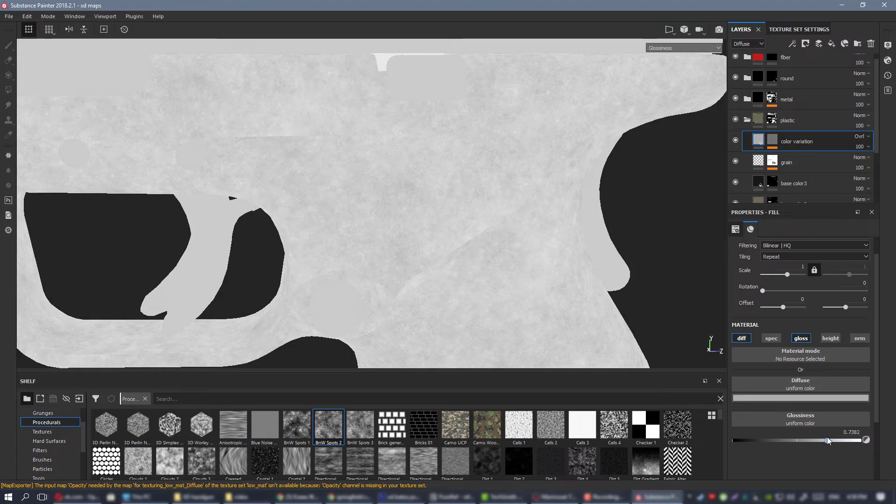
# Compare the frame in full material display with the layer's glossiness on and off, leaving glossiness disabled.
pyautogui.press('m')
pyautogui.moveTo(454, 239)
pyautogui.keyDown('alt'); pyautogui.mouseDown()
pyautogui.moveTo(428, 229)
pyautogui.moveTo(439, 231)
pyautogui.mouseUp(); pyautogui.keyUp('alt')
pyautogui.keyDown('alt'); pyautogui.moveTo(439, 231); pyautogui.dragTo(418, 199, button='middle'); pyautogui.keyUp('alt')
pyautogui.keyDown('alt'); pyautogui.moveTo(419, 199); pyautogui.dragTo(430, 198); pyautogui.keyUp('alt')
pyautogui.click(807, 340)
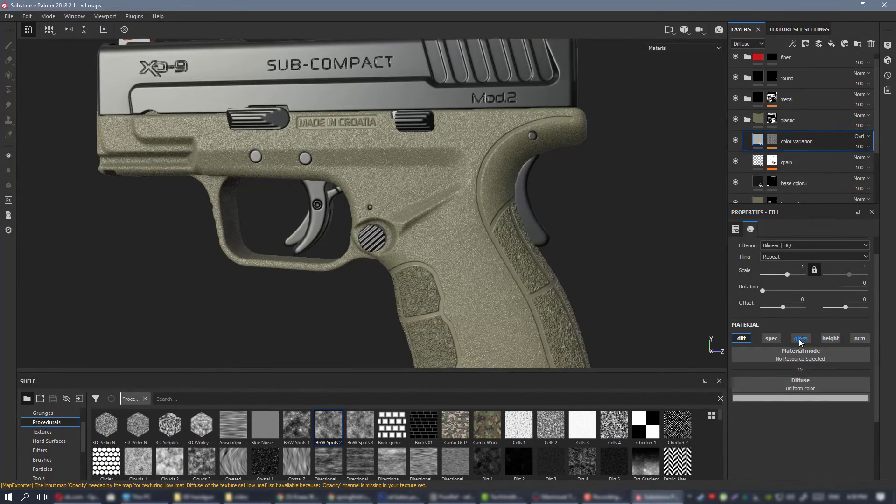
pyautogui.click(804, 340)
pyautogui.click(800, 341)
pyautogui.scroll(2, 427, 165)
pyautogui.keyDown('alt'); pyautogui.moveTo(536, 219); pyautogui.dragTo(524, 242); pyautogui.keyUp('alt')
pyautogui.scroll(-2, 513, 229)
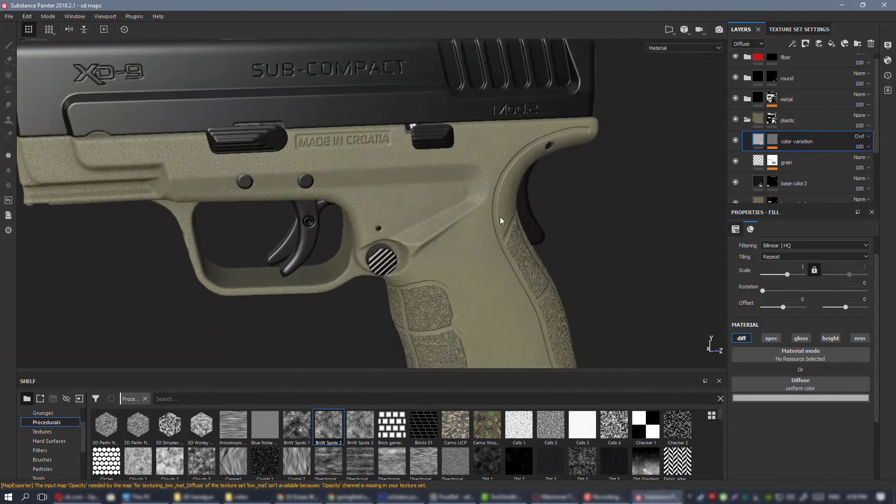
pyautogui.scroll(-3, 500, 216)
pyautogui.keyDown('alt'); pyautogui.moveTo(461, 196); pyautogui.dragTo(492, 225); pyautogui.keyUp('alt')
pyautogui.scroll(3, 464, 204)
# Duplicate the color variation layer and name the copy "gloss var".
pyautogui.rightClick(811, 140)
pyautogui.click(824, 320)
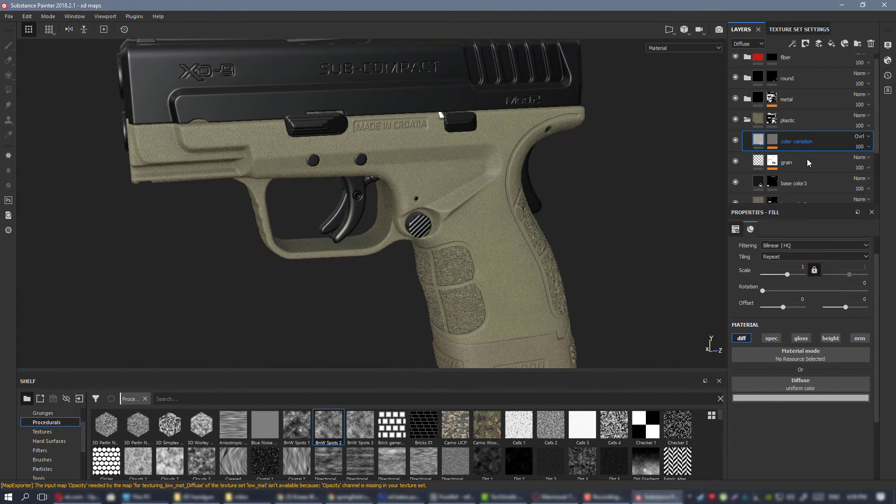
pyautogui.doubleClick(797, 141)
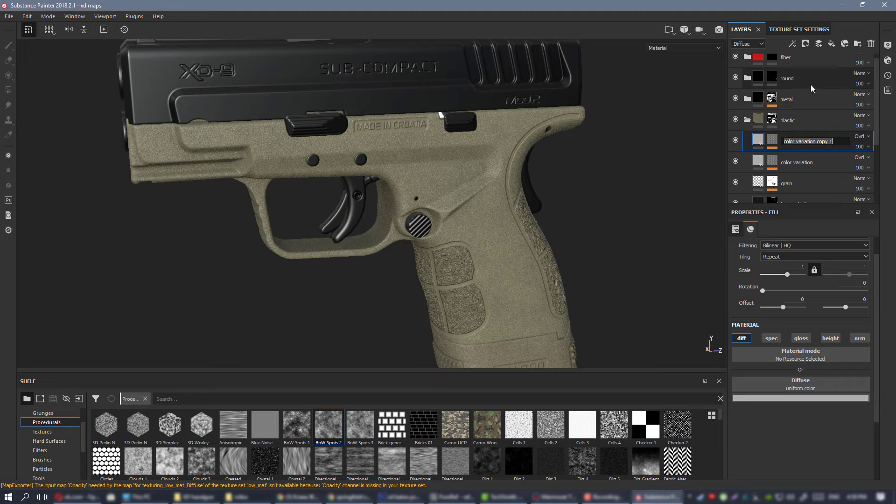
pyautogui.write('gloss var')
pyautogui.press('Return')
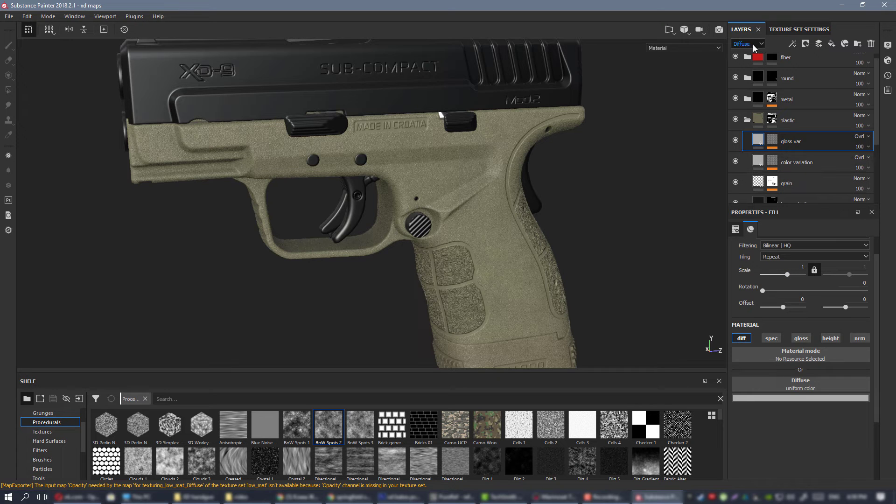
# Delete the gloss var layer from the plastic folder.
pyautogui.keyDown('alt'); pyautogui.moveTo(494, 183); pyautogui.dragTo(441, 162); pyautogui.keyUp('alt')
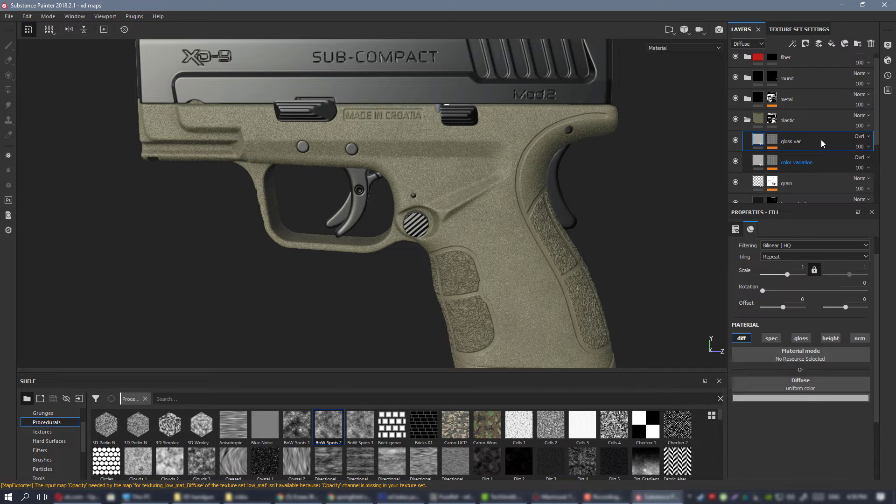
pyautogui.press('Delete')
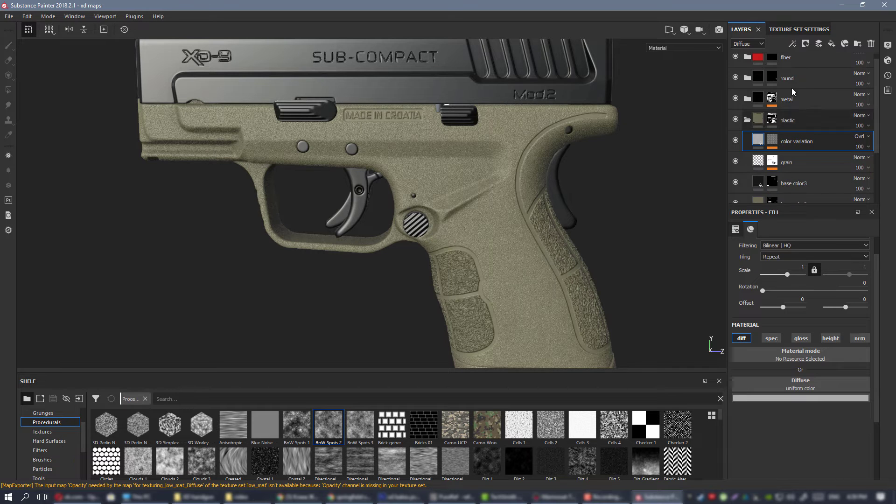
# Switch the layer stack to the Glossiness channel and set the color variation layer's blending mode to Overlay.
pyautogui.click(748, 41)
pyautogui.click(751, 64)
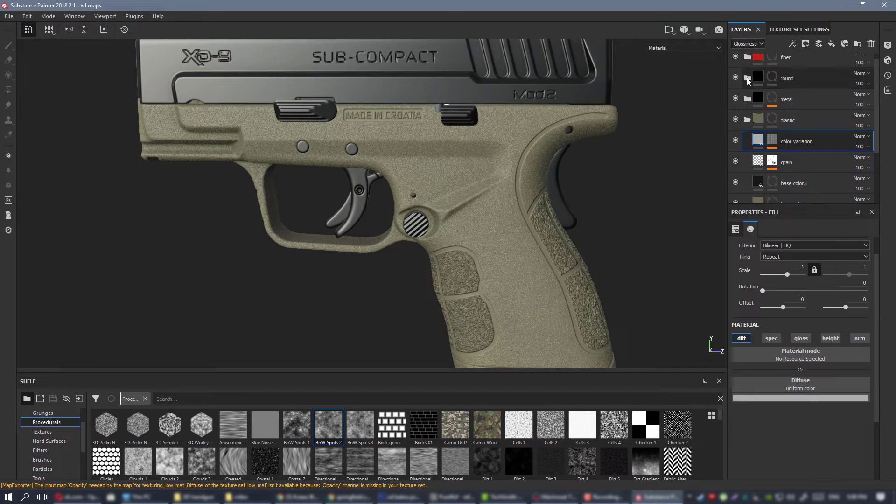
pyautogui.click(861, 136)
pyautogui.click(858, 278)
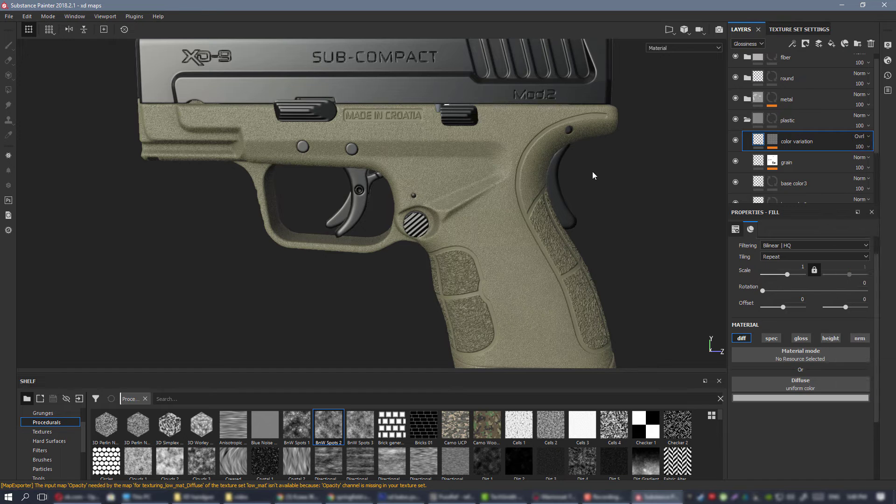
# Enable glossiness on the color variation layer, set it to 0.3927 and check the frame in full material display.
pyautogui.click(802, 340)
pyautogui.moveTo(495, 181)
pyautogui.keyDown('alt'); pyautogui.mouseDown()
pyautogui.moveTo(462, 181)
pyautogui.moveTo(506, 185)
pyautogui.mouseUp(); pyautogui.keyUp('alt')
pyautogui.press('c')
pyautogui.keyDown('alt'); pyautogui.moveTo(480, 155); pyautogui.dragTo(545, 260, button='right'); pyautogui.keyUp('alt')
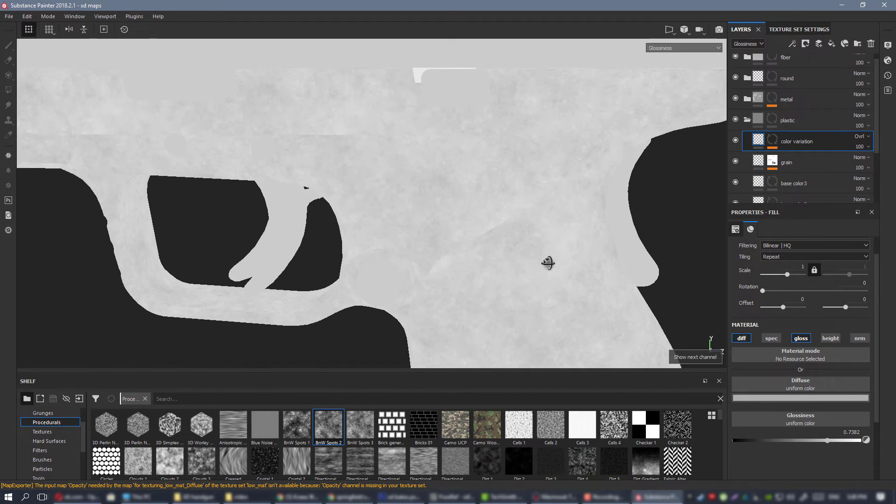
pyautogui.click(736, 141)
pyautogui.click(736, 140)
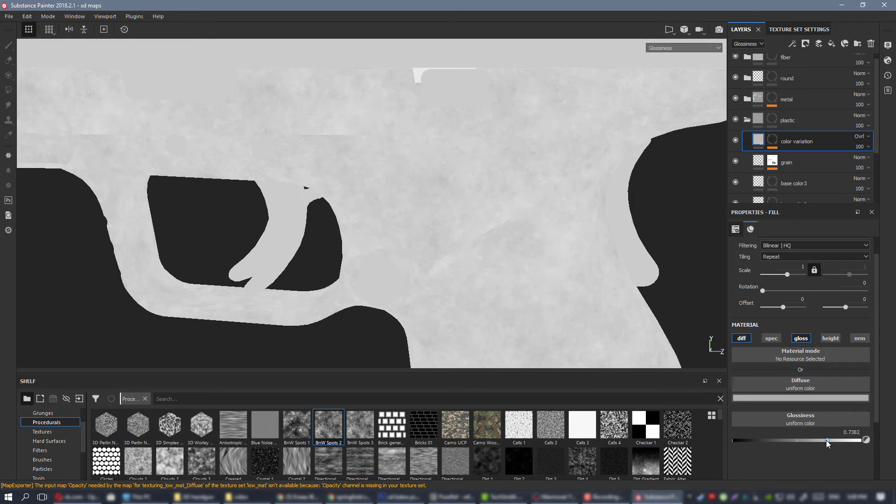
pyautogui.moveTo(813, 439); pyautogui.dragTo(783, 443)
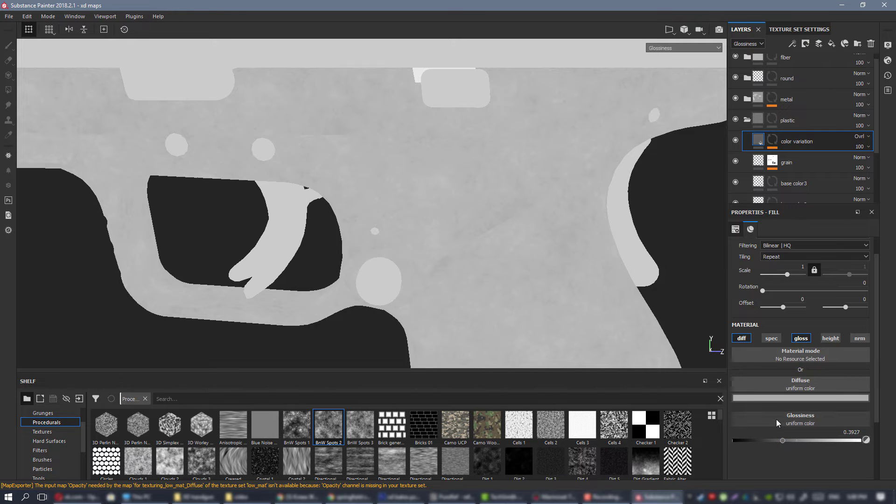
pyautogui.press('m')
pyautogui.scroll(-3, 469, 245)
pyautogui.keyDown('alt'); pyautogui.moveTo(498, 224); pyautogui.dragTo(510, 218); pyautogui.keyUp('alt')
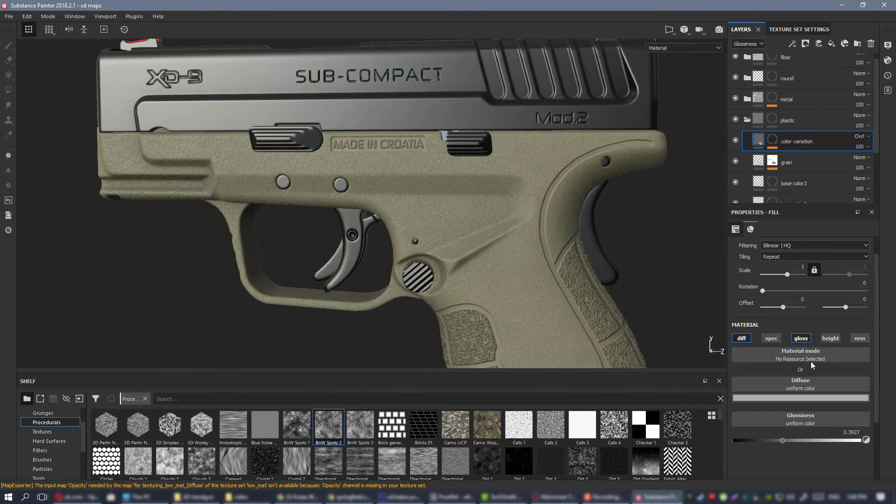
# Compare the frame with and without the color variation layer's glossiness and leave that layer's glossiness channel disabled.
pyautogui.click(797, 338)
pyautogui.click(800, 339)
pyautogui.scroll(-1, 489, 175)
pyautogui.keyDown('alt'); pyautogui.moveTo(525, 209); pyautogui.dragTo(493, 176, button='middle'); pyautogui.keyUp('alt')
pyautogui.keyDown('alt'); pyautogui.moveTo(492, 176); pyautogui.dragTo(486, 195); pyautogui.keyUp('alt')
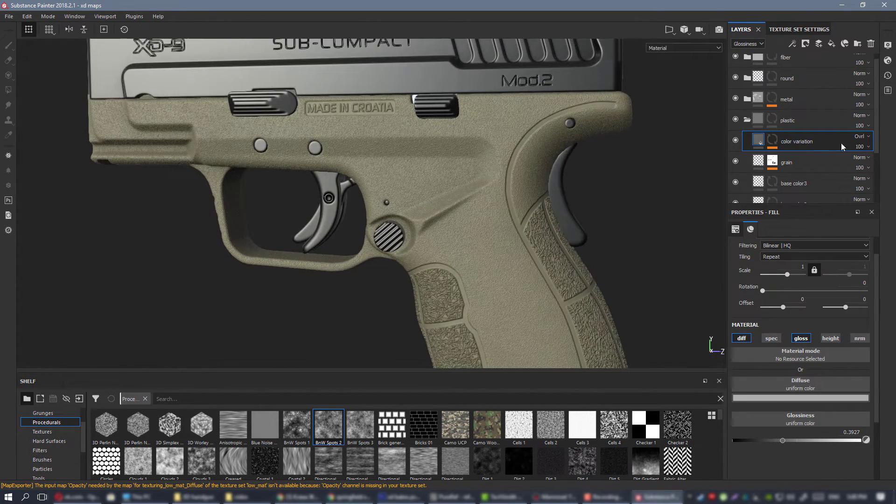
pyautogui.click(799, 338)
pyautogui.keyDown('alt'); pyautogui.moveTo(428, 177); pyautogui.dragTo(263, 153); pyautogui.keyUp('alt')
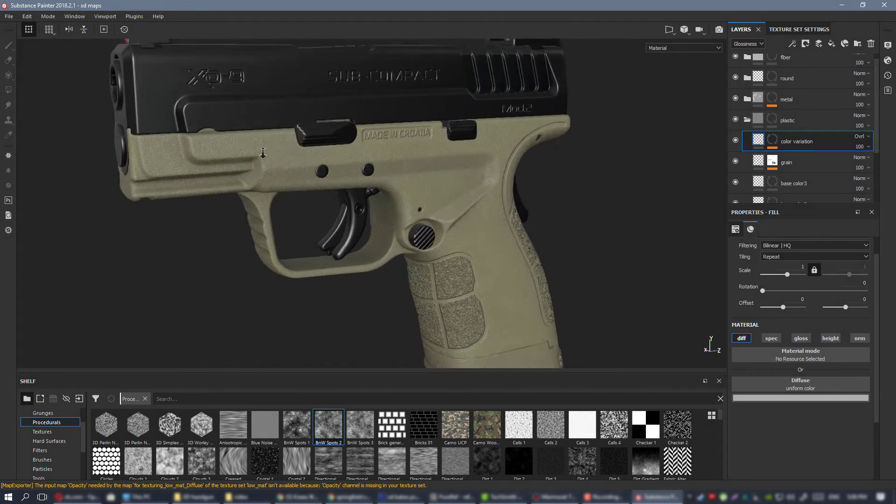
pyautogui.keyDown('alt'); pyautogui.moveTo(263, 153); pyautogui.dragTo(228, 152, button='right'); pyautogui.keyUp('alt')
pyautogui.keyDown('alt'); pyautogui.moveTo(448, 181); pyautogui.dragTo(424, 186); pyautogui.keyUp('alt')
pyautogui.keyDown('alt'); pyautogui.moveTo(424, 186); pyautogui.dragTo(471, 191, button='right'); pyautogui.keyUp('alt')
# Add a fill layer above color variation in the plastic folder and name it "gloss var".
pyautogui.click(832, 44)
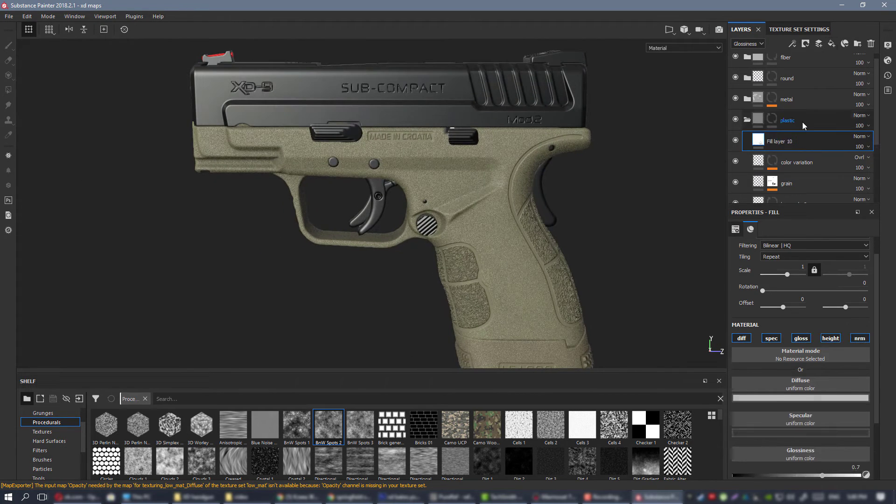
pyautogui.doubleClick(785, 140)
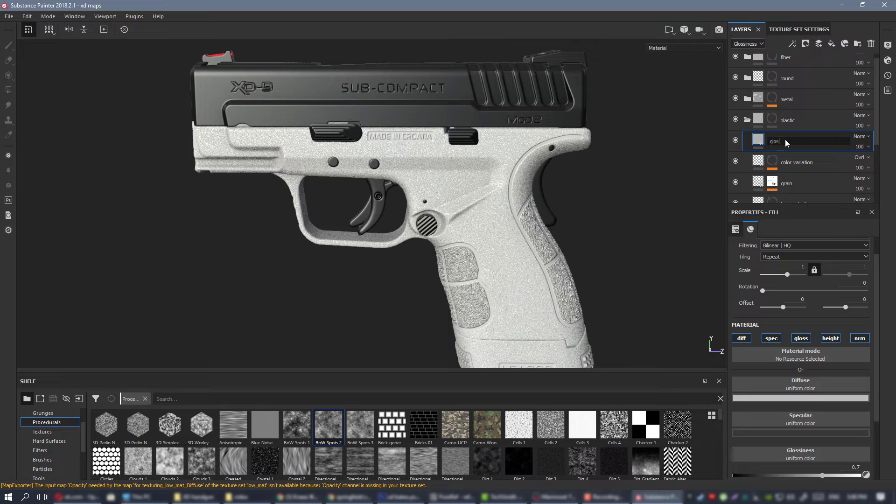
pyautogui.press('Return')
pyautogui.doubleClick(789, 142)
pyautogui.write('var')
pyautogui.press('Return')
# Keep only the glossiness channel active on the gloss var layer and set its blending mode to Overlay.
pyautogui.click(743, 339)
pyautogui.click(772, 340)
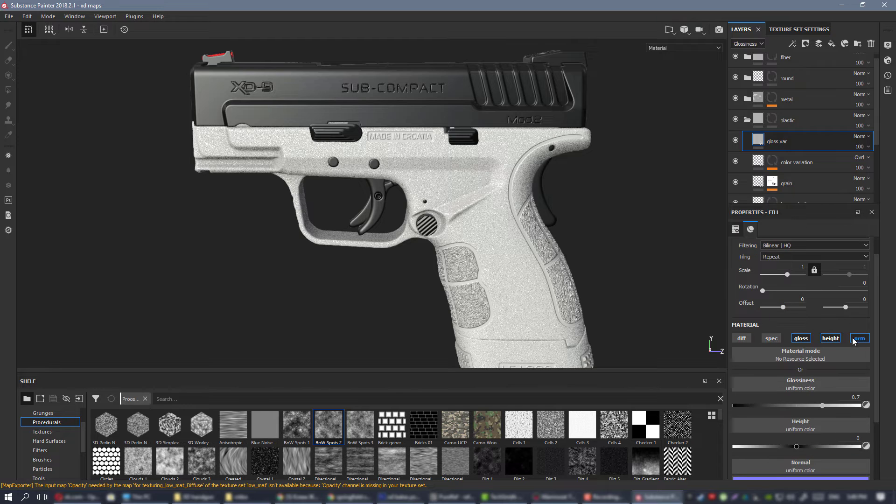
pyautogui.click(832, 339)
pyautogui.click(859, 339)
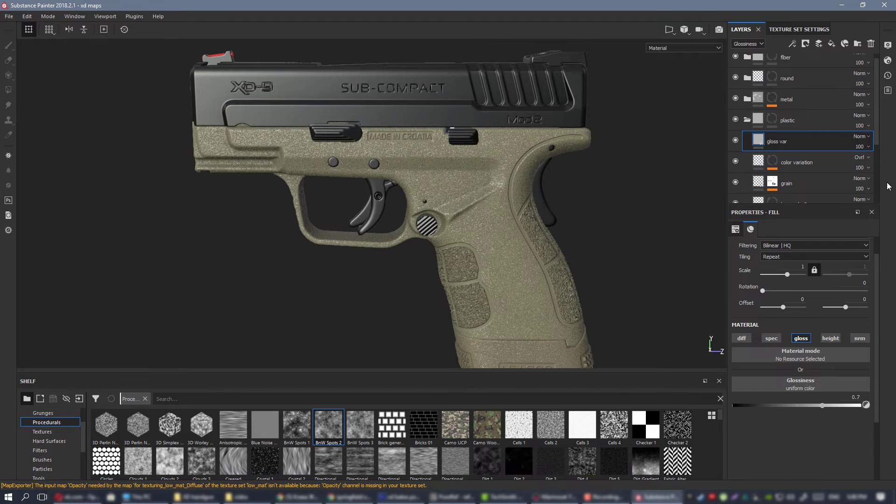
pyautogui.click(861, 138)
pyautogui.click(857, 278)
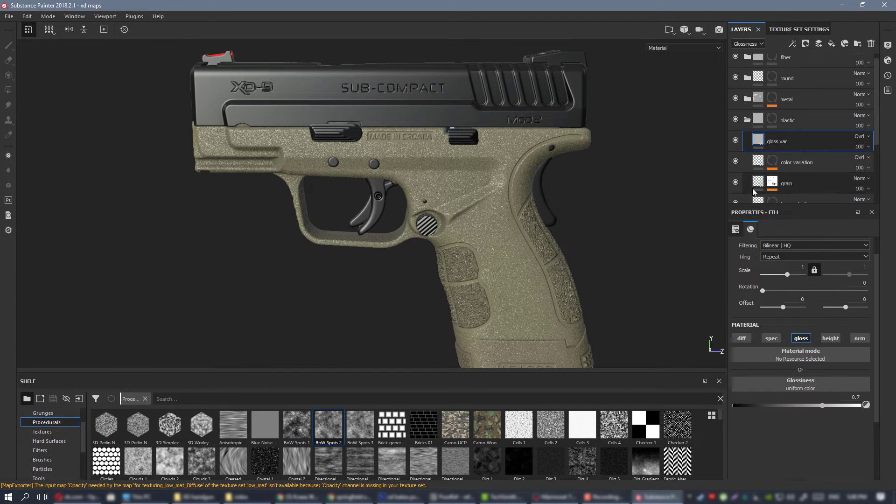
pyautogui.keyDown('alt'); pyautogui.moveTo(564, 287); pyautogui.dragTo(565, 317, button='right'); pyautogui.keyUp('alt')
pyautogui.keyDown('alt'); pyautogui.moveTo(566, 317); pyautogui.dragTo(520, 322); pyautogui.keyUp('alt')
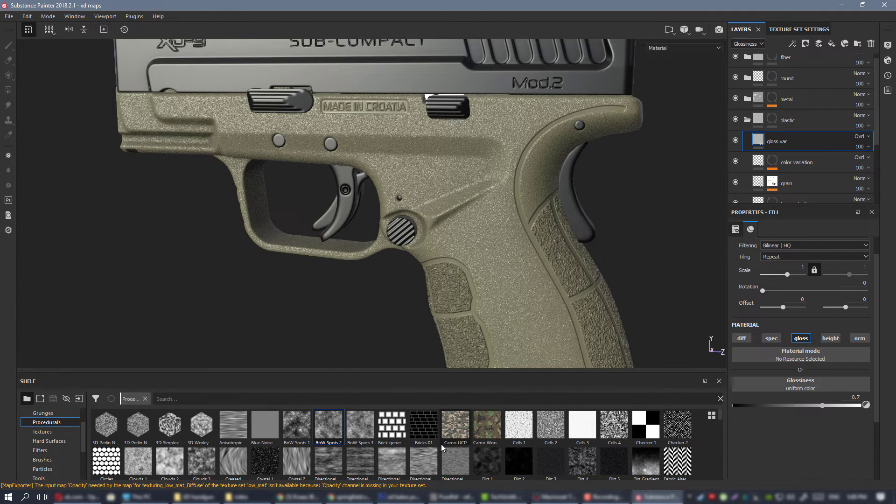
# Look through the procedural textures for a fine noise pattern and select White Noise.
pyautogui.scroll(-1, 442, 444)
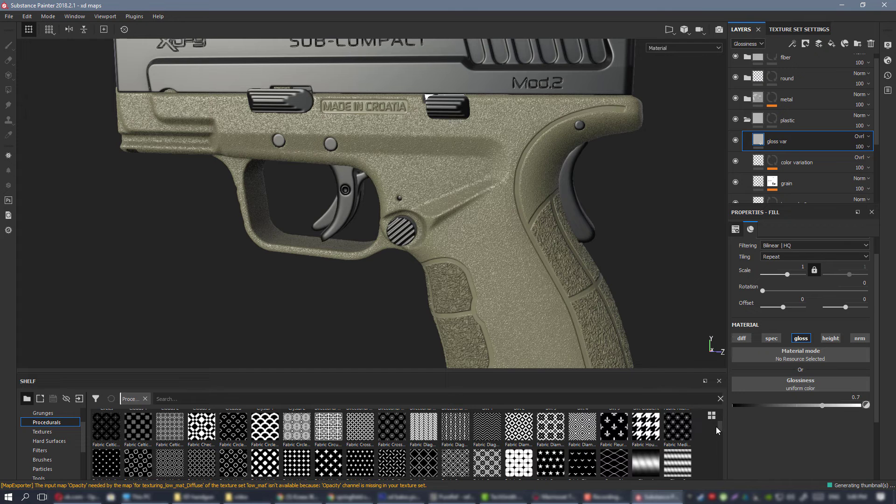
pyautogui.scroll(1, 719, 425)
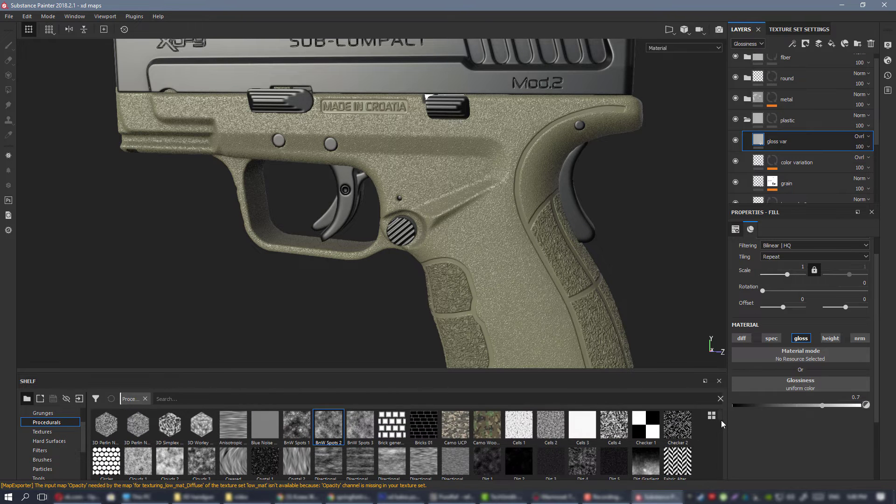
pyautogui.moveTo(721, 420); pyautogui.dragTo(722, 421)
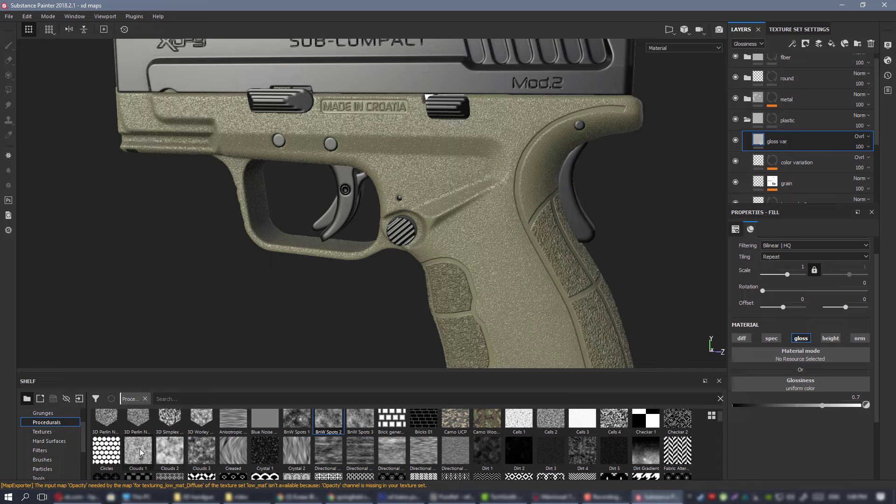
pyautogui.moveTo(140, 452)
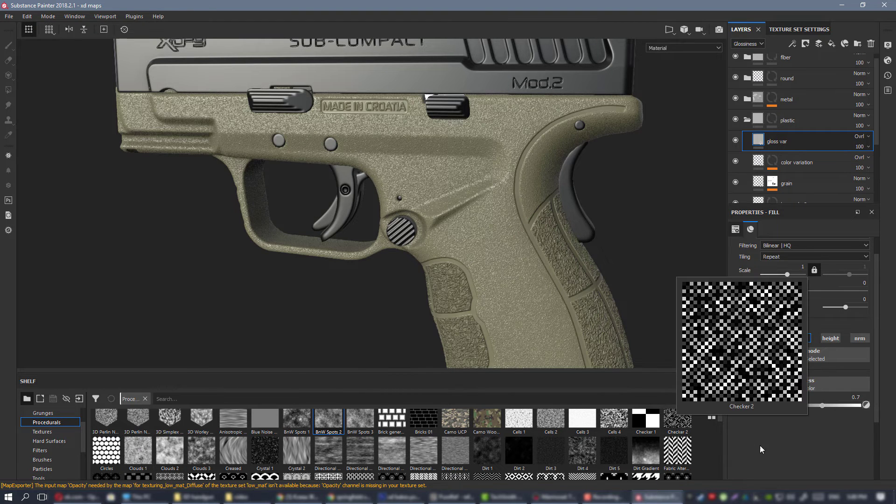
pyautogui.scroll(1, 719, 419)
pyautogui.scroll(-1, 721, 421)
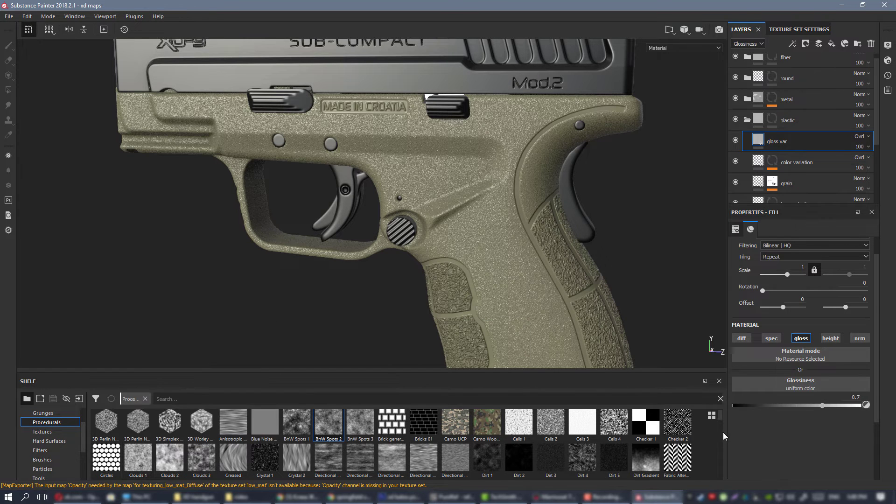
pyautogui.moveTo(721, 418); pyautogui.dragTo(719, 435)
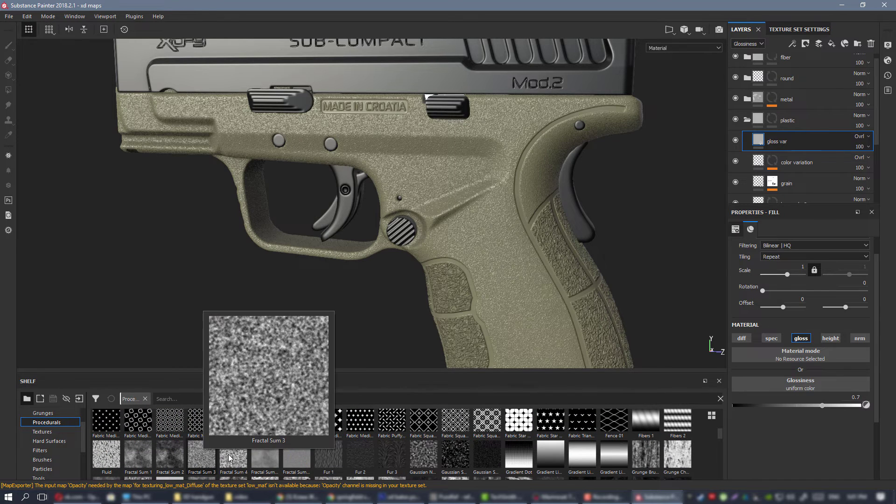
pyautogui.moveTo(721, 432); pyautogui.dragTo(724, 439)
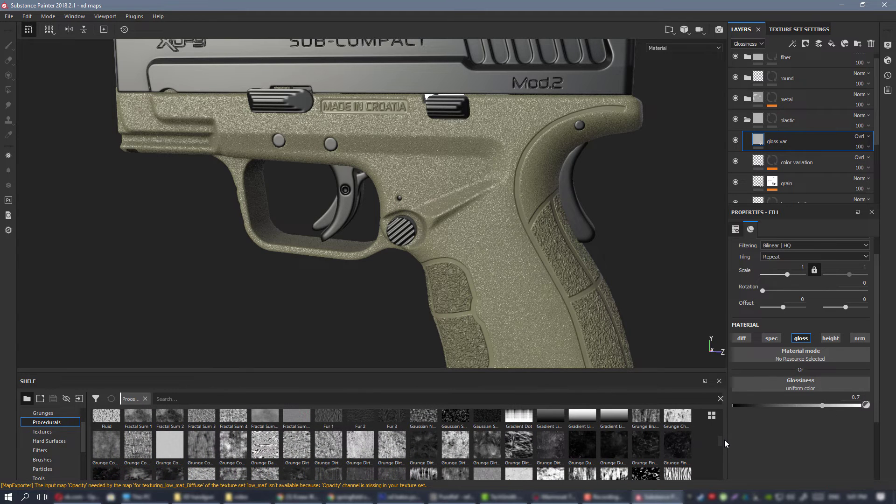
pyautogui.moveTo(173, 438)
pyautogui.moveTo(721, 441); pyautogui.dragTo(730, 471)
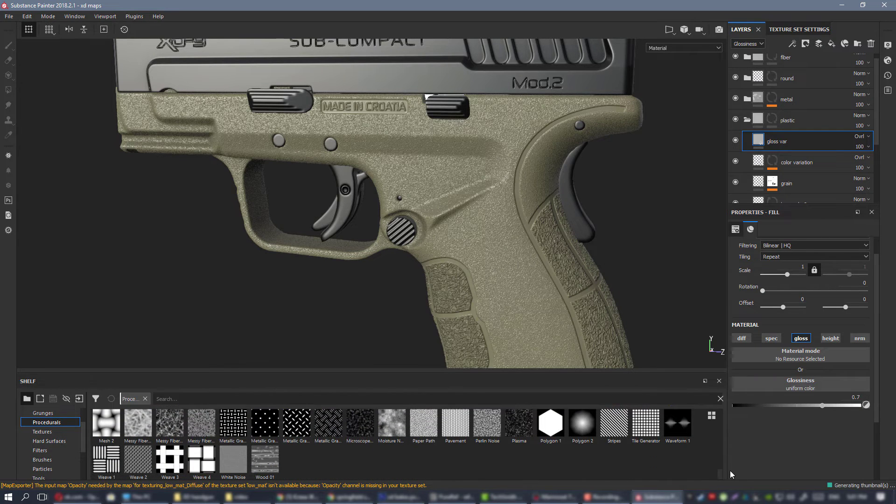
pyautogui.click(239, 460)
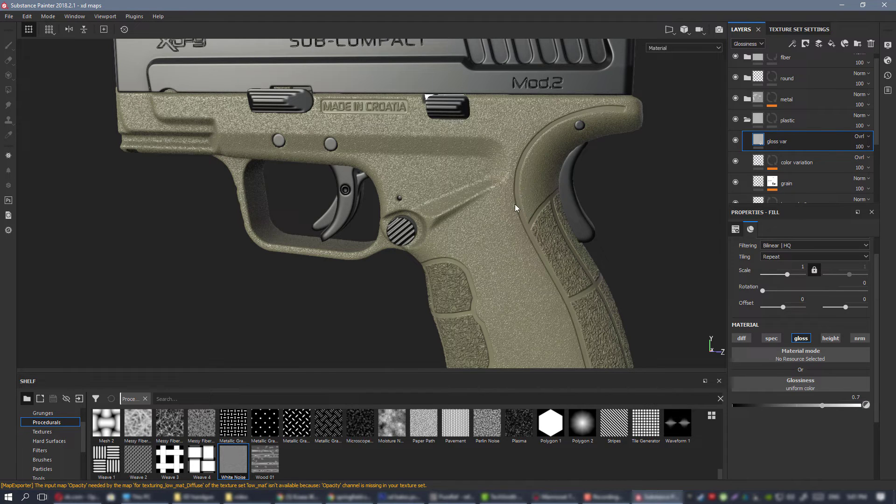
# Try White Noise as the gloss var layer's glossiness texture, inspect it in the Glossiness channel display, and undo the assignment.
pyautogui.moveTo(234, 458); pyautogui.dragTo(789, 389)
pyautogui.scroll(2, 402, 161)
pyautogui.moveTo(446, 189)
pyautogui.keyDown('alt'); pyautogui.mouseDown()
pyautogui.moveTo(519, 202)
pyautogui.moveTo(519, 219)
pyautogui.moveTo(439, 195)
pyautogui.mouseUp(); pyautogui.keyUp('alt')
pyautogui.press('c')
pyautogui.press('c')
pyautogui.press('c')
pyautogui.scroll(1, 517, 203)
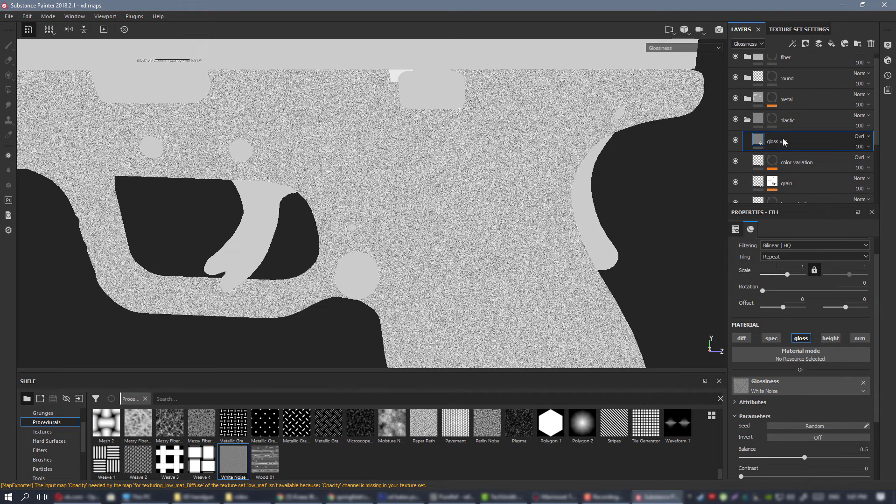
pyautogui.hotkey('ctrl', 'z')
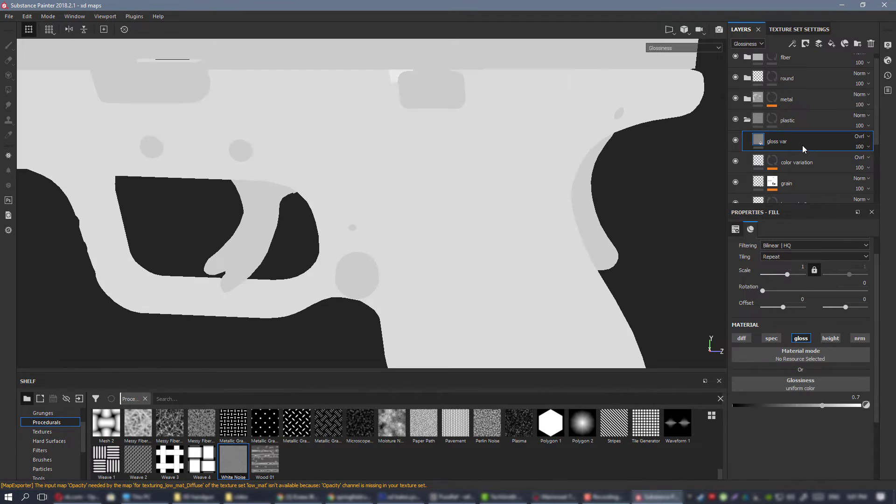
# Add a black mask to the gloss var layer, fill it with White Noise, and show the full material.
pyautogui.rightClick(785, 139)
pyautogui.click(807, 152)
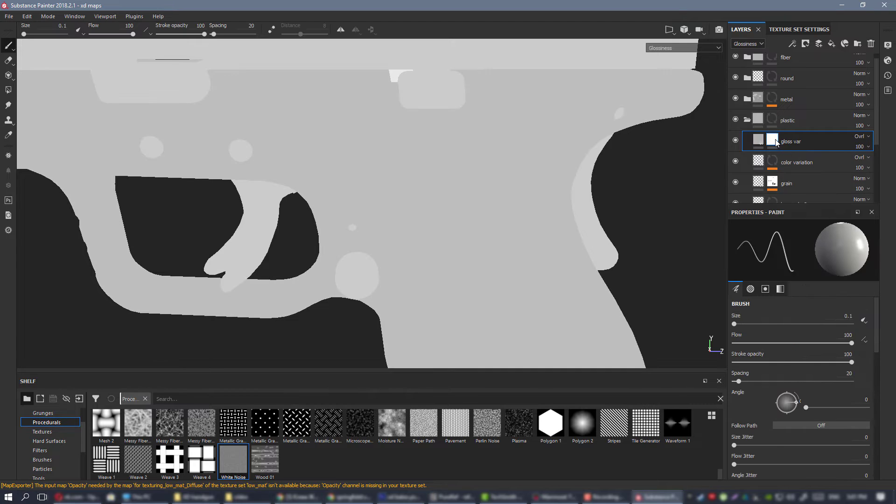
pyautogui.rightClick(773, 140)
pyautogui.click(827, 327)
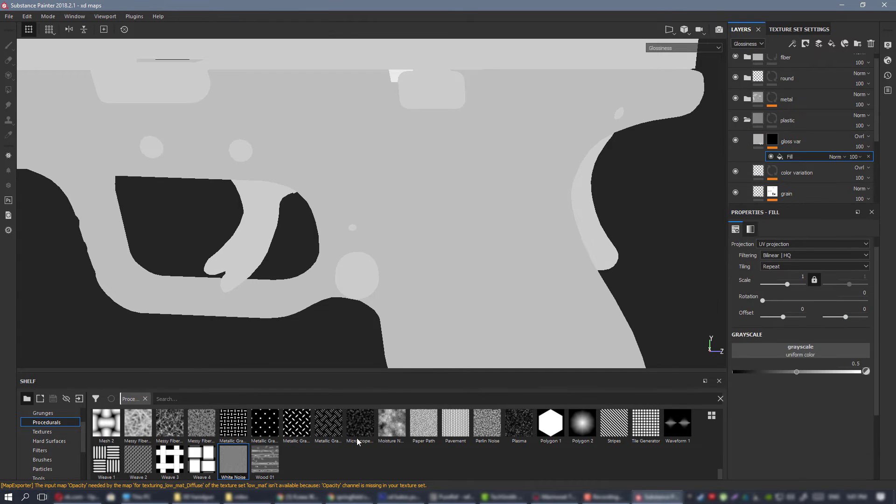
pyautogui.moveTo(233, 462); pyautogui.dragTo(761, 336)
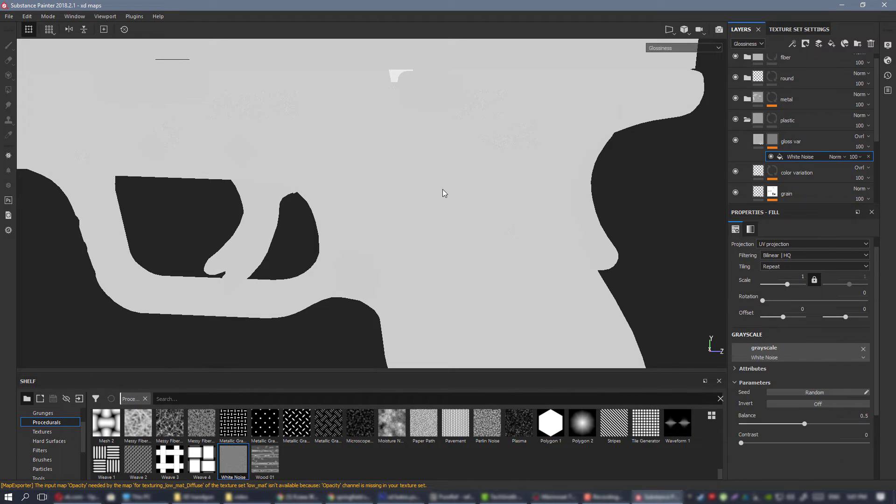
pyautogui.press('m')
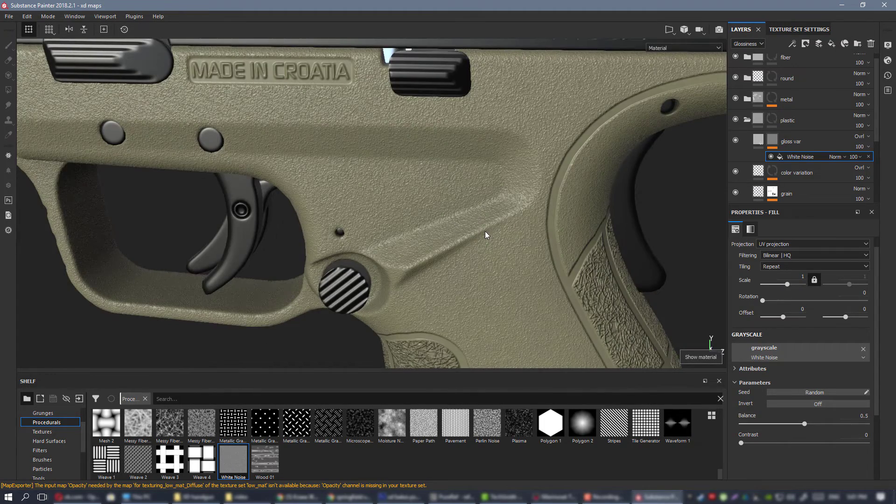
pyautogui.scroll(-3, 486, 231)
# Set the gloss var layer's glossiness to 0.8764 and compare the frame with the layer hidden and shown.
pyautogui.click(751, 146)
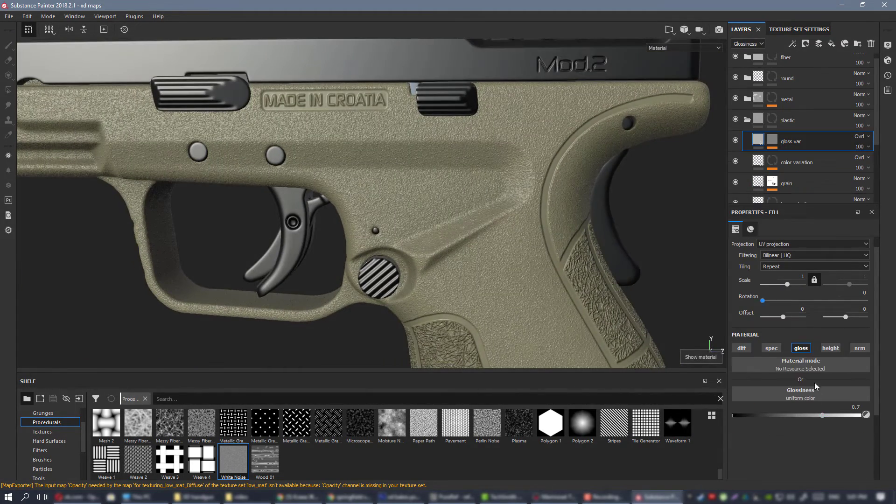
pyautogui.moveTo(842, 414); pyautogui.dragTo(845, 415)
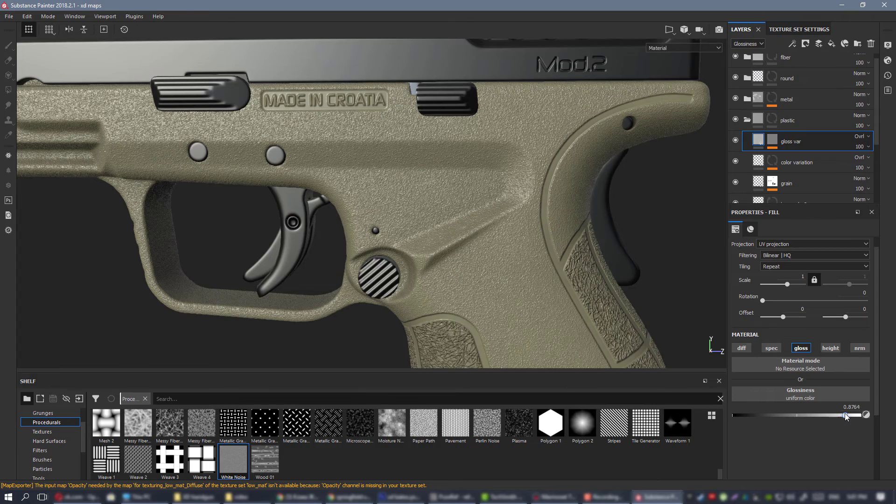
pyautogui.keyDown('alt'); pyautogui.moveTo(589, 248); pyautogui.dragTo(444, 179); pyautogui.keyUp('alt')
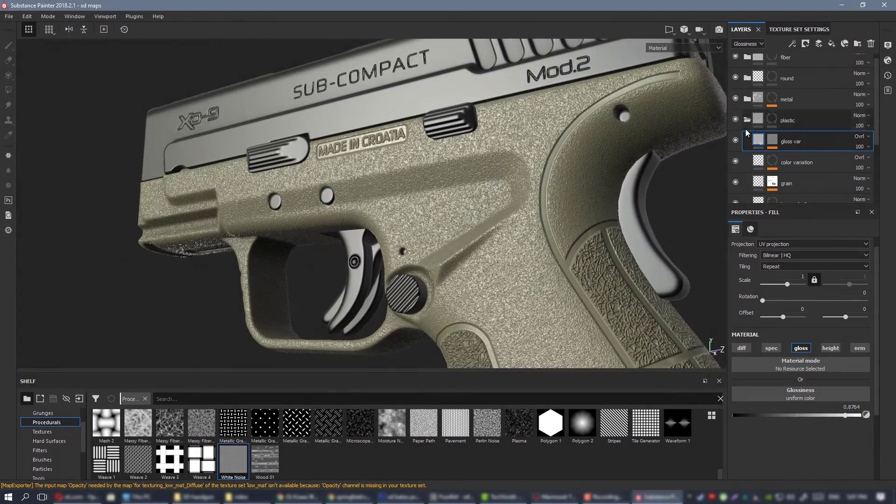
pyautogui.click(735, 140)
pyautogui.click(735, 140)
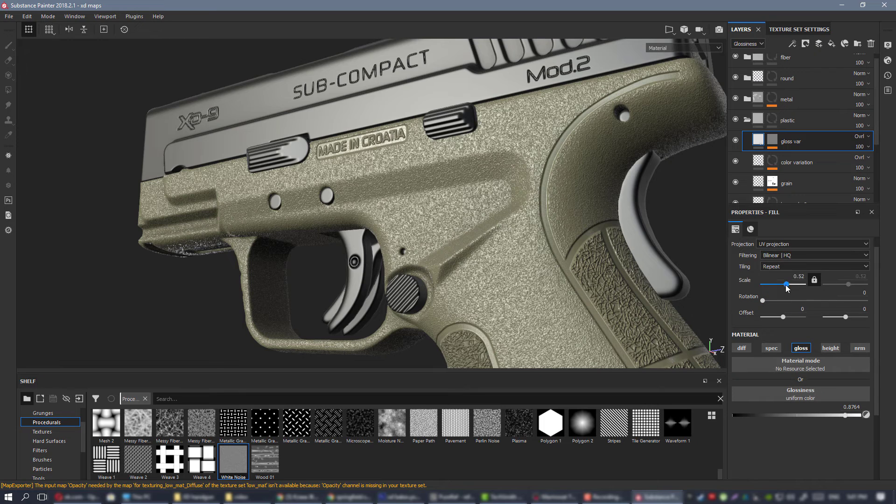
# Set the gloss var layer's fill scale to 3.54 and its White Noise mask scale to 0.82.
pyautogui.moveTo(783, 284); pyautogui.dragTo(788, 284)
pyautogui.click(772, 141)
pyautogui.click(794, 157)
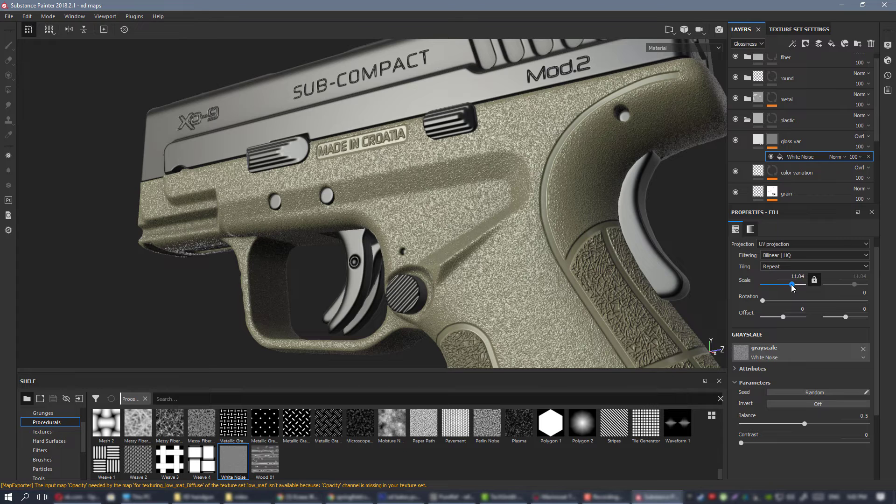
pyautogui.moveTo(792, 285); pyautogui.dragTo(787, 284)
pyautogui.scroll(3, 660, 261)
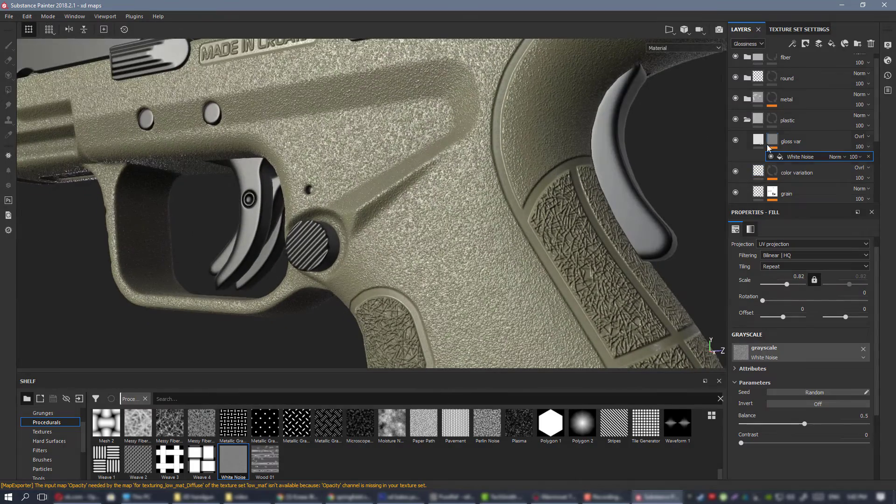
# Set the gloss var layer's glossiness to 0.7855 and inspect the frame in the Glossiness channel display.
pyautogui.click(760, 142)
pyautogui.moveTo(830, 414)
pyautogui.mouseDown()
pyautogui.moveTo(791, 413)
pyautogui.moveTo(832, 413)
pyautogui.mouseUp()
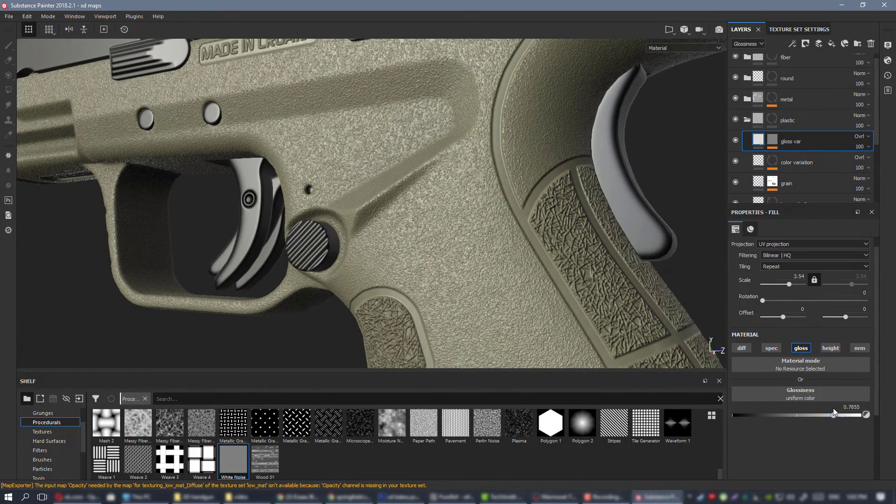
pyautogui.press('c')
pyautogui.keyDown('alt'); pyautogui.moveTo(460, 196); pyautogui.dragTo(534, 158); pyautogui.keyUp('alt')
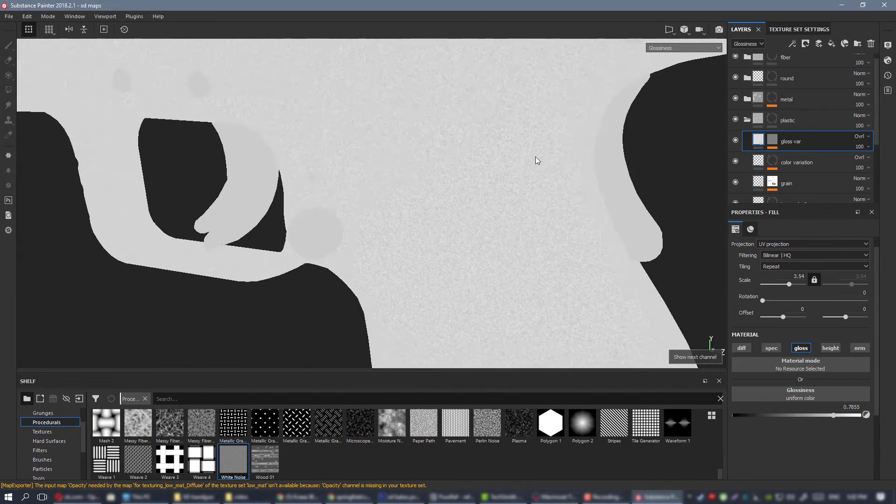
# Add Levels to the gloss var mask with the black input at 0.521 and compare the material with the layer off and on.
pyautogui.rightClick(771, 140)
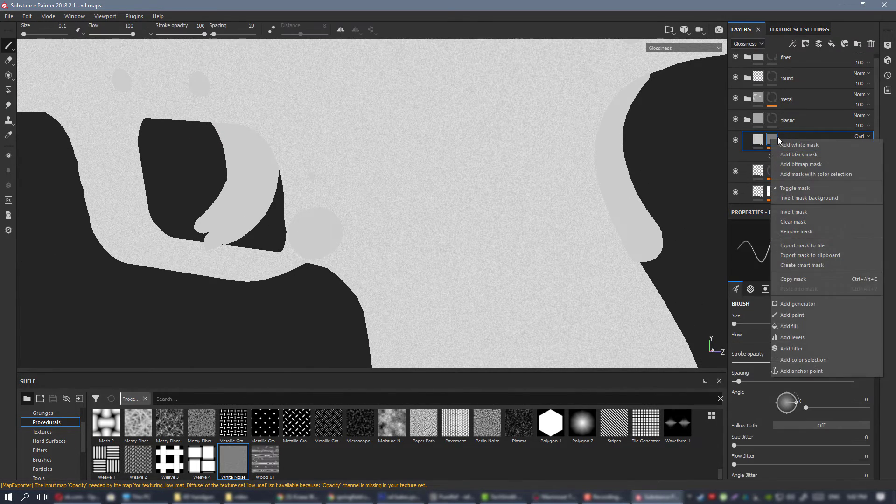
pyautogui.click(811, 331)
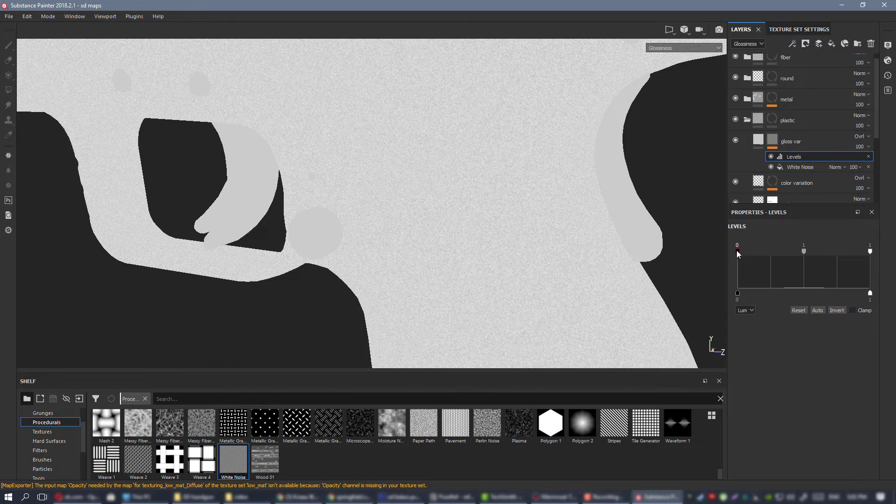
pyautogui.moveTo(774, 251); pyautogui.dragTo(806, 252)
pyautogui.keyDown('alt'); pyautogui.moveTo(555, 222); pyautogui.dragTo(715, 150); pyautogui.keyUp('alt')
pyautogui.press('m')
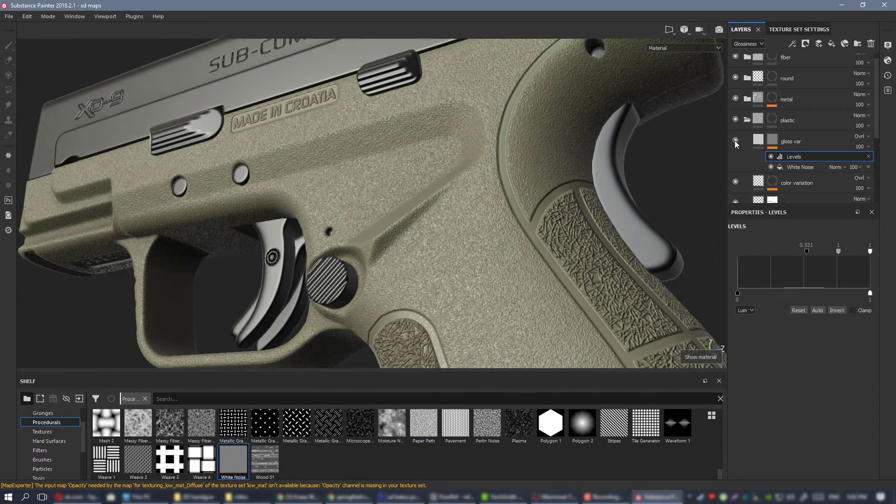
pyautogui.click(735, 140)
pyautogui.click(736, 141)
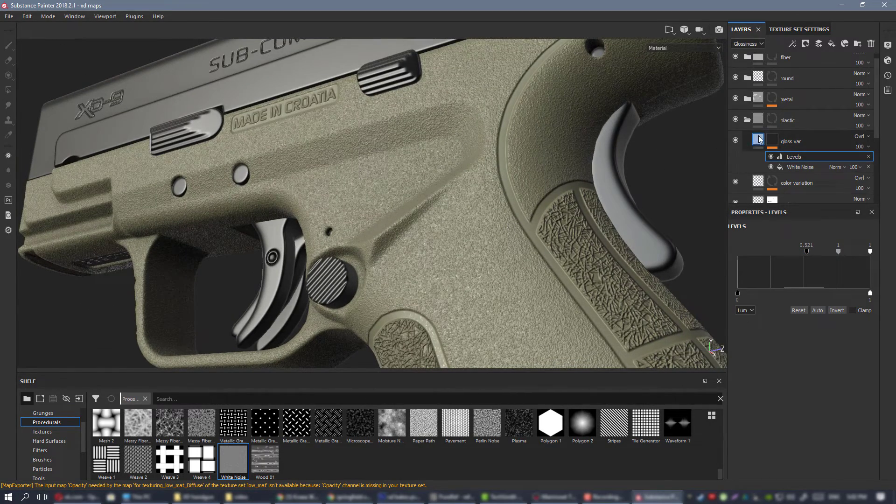
# Set the gloss var layer's glossiness to 0.9527 and inspect the frame around the grip and trigger guard.
pyautogui.click(758, 139)
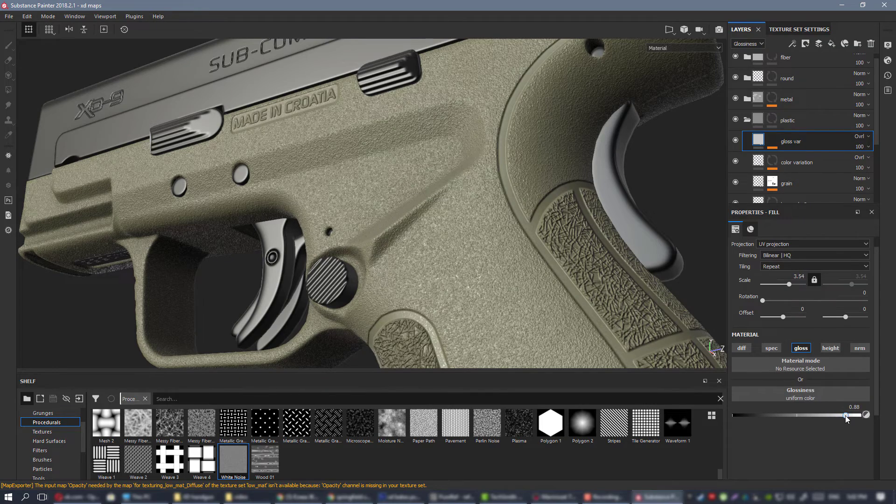
pyautogui.moveTo(852, 415); pyautogui.dragTo(854, 416)
pyautogui.keyDown('alt'); pyautogui.moveTo(635, 289); pyautogui.dragTo(527, 245); pyautogui.keyUp('alt')
pyautogui.keyDown('alt'); pyautogui.moveTo(479, 245); pyautogui.dragTo(452, 202, button='middle'); pyautogui.keyUp('alt')
pyautogui.moveTo(452, 202)
pyautogui.keyDown('alt'); pyautogui.mouseDown()
pyautogui.moveTo(422, 196)
pyautogui.moveTo(442, 192)
pyautogui.mouseUp(); pyautogui.keyUp('alt')
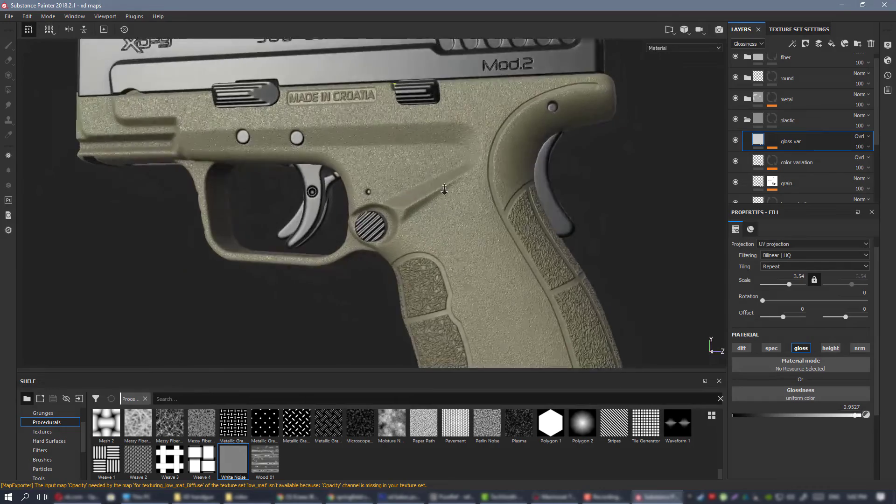
pyautogui.keyDown('alt'); pyautogui.moveTo(442, 192); pyautogui.dragTo(497, 256, button='right'); pyautogui.keyUp('alt')
pyautogui.keyDown('alt'); pyautogui.moveTo(497, 257); pyautogui.dragTo(462, 262); pyautogui.keyUp('alt')
# Set the gloss var layer's glossiness to 0.3527 and check the frame's reflections from several angles.
pyautogui.moveTo(855, 416); pyautogui.dragTo(788, 416)
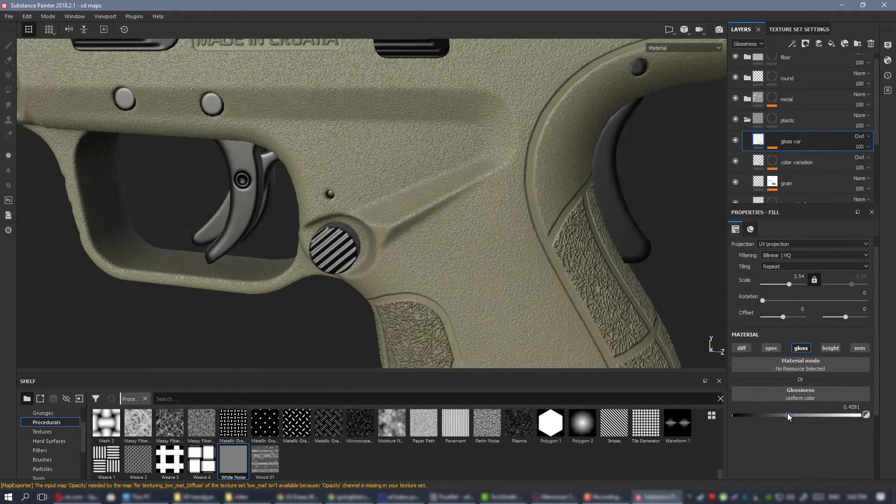
pyautogui.keyDown('alt'); pyautogui.moveTo(475, 252); pyautogui.dragTo(443, 224); pyautogui.keyUp('alt')
pyautogui.keyDown('alt'); pyautogui.moveTo(443, 224); pyautogui.dragTo(164, 164, button='right'); pyautogui.keyUp('alt')
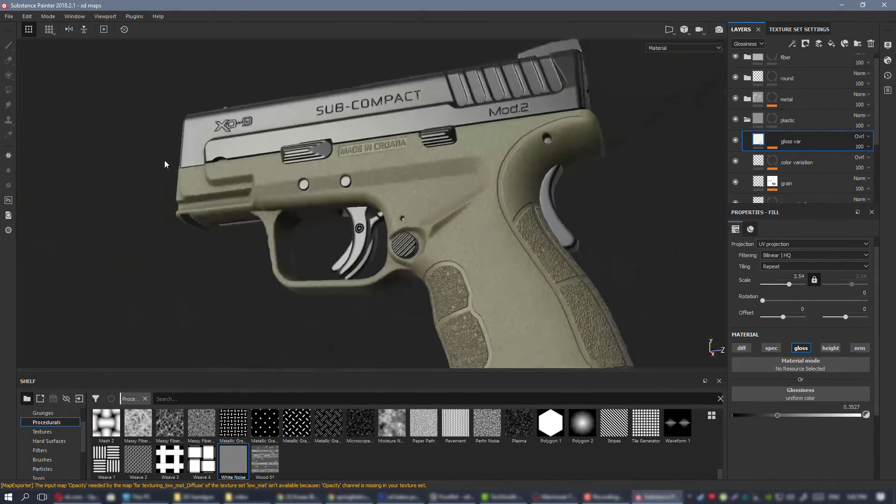
pyautogui.keyDown('alt'); pyautogui.moveTo(479, 251); pyautogui.dragTo(435, 212, button='middle'); pyautogui.keyUp('alt')
pyautogui.keyDown('alt'); pyautogui.moveTo(434, 213); pyautogui.dragTo(494, 280, button='right'); pyautogui.keyUp('alt')
pyautogui.keyDown('alt'); pyautogui.moveTo(495, 280); pyautogui.dragTo(480, 273); pyautogui.keyUp('alt')
pyautogui.keyDown('alt'); pyautogui.moveTo(480, 273); pyautogui.dragTo(445, 260, button='middle'); pyautogui.keyUp('alt')
pyautogui.keyDown('alt'); pyautogui.moveTo(445, 260); pyautogui.dragTo(458, 293, button='right'); pyautogui.keyUp('alt')
pyautogui.keyDown('alt'); pyautogui.moveTo(450, 257); pyautogui.dragTo(418, 220, button='middle'); pyautogui.keyUp('alt')
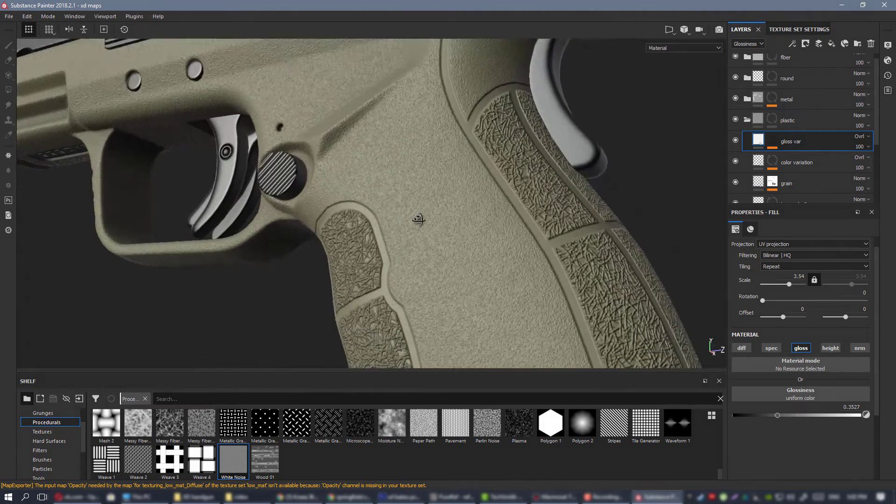
# Set the gloss var layer's glossiness to 0 and compare the frame with the layer hidden and shown.
pyautogui.moveTo(777, 415)
pyautogui.mouseDown()
pyautogui.moveTo(747, 416)
pyautogui.moveTo(862, 421)
pyautogui.moveTo(782, 418)
pyautogui.mouseUp()
pyautogui.moveTo(726, 420)
pyautogui.mouseDown()
pyautogui.moveTo(836, 420)
pyautogui.moveTo(713, 421)
pyautogui.mouseUp()
pyautogui.keyDown('alt'); pyautogui.moveTo(601, 304); pyautogui.dragTo(484, 226); pyautogui.keyUp('alt')
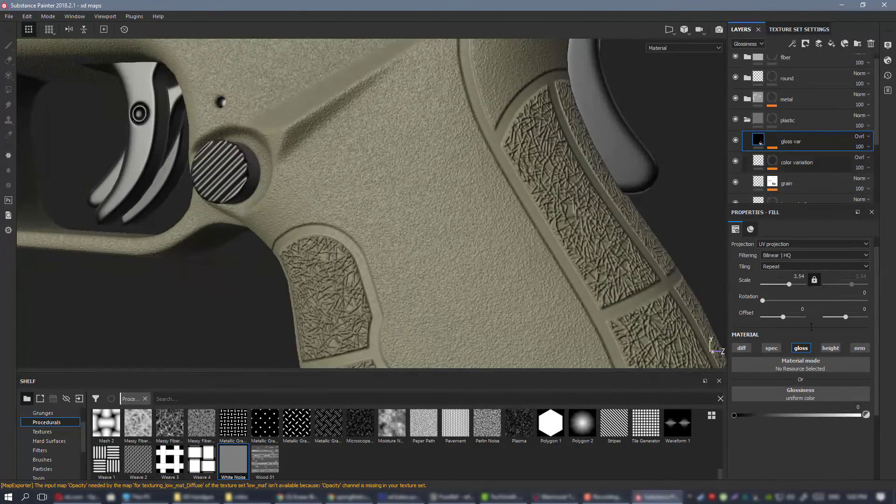
pyautogui.click(736, 140)
pyautogui.click(735, 140)
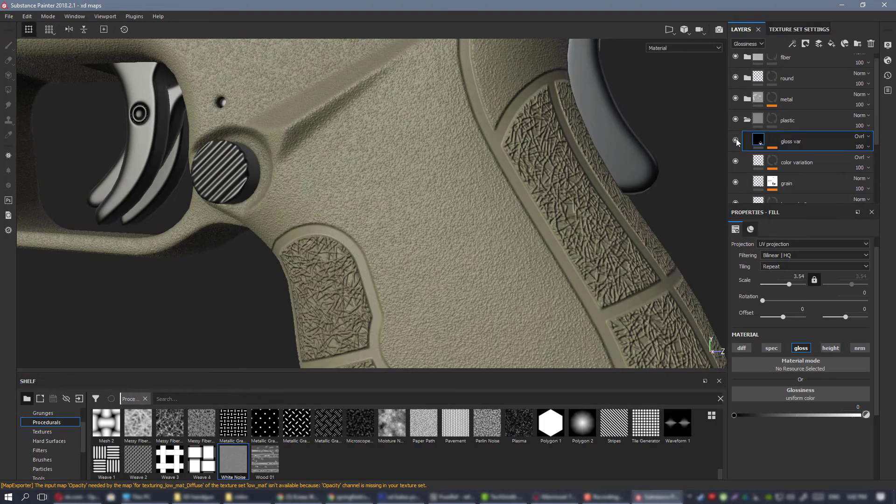
pyautogui.keyDown('alt'); pyautogui.moveTo(575, 244); pyautogui.dragTo(508, 261); pyautogui.keyUp('alt')
pyautogui.keyDown('alt'); pyautogui.moveTo(509, 261); pyautogui.dragTo(666, 356, button='right'); pyautogui.keyUp('alt')
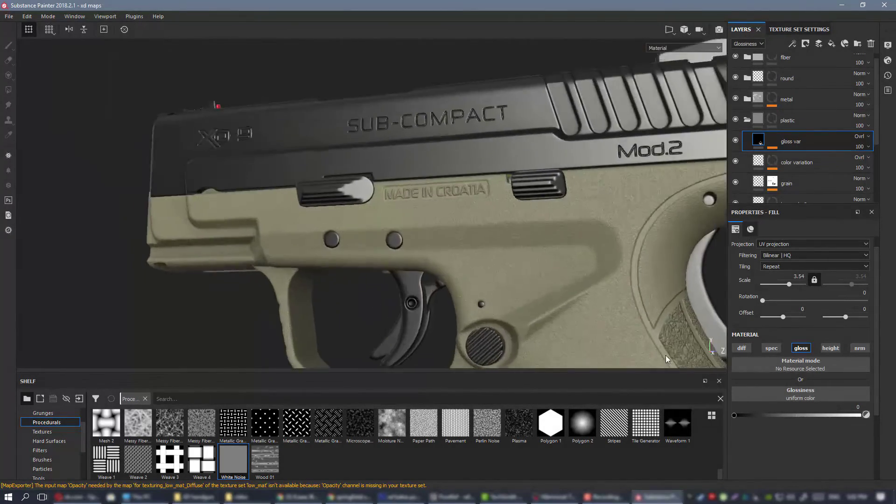
pyautogui.keyDown('alt'); pyautogui.moveTo(666, 356); pyautogui.dragTo(558, 310, button='middle'); pyautogui.keyUp('alt')
pyautogui.keyDown('alt'); pyautogui.moveTo(559, 309); pyautogui.dragTo(504, 234); pyautogui.keyUp('alt')
pyautogui.keyDown('alt'); pyautogui.moveTo(504, 233); pyautogui.dragTo(583, 280, button='right'); pyautogui.keyUp('alt')
pyautogui.keyDown('alt'); pyautogui.moveTo(583, 280); pyautogui.dragTo(582, 176); pyautogui.keyUp('alt')
# Display the Glossiness channel and set the gloss var layer's fill scale to 3.2.
pyautogui.press('c')
pyautogui.keyDown('alt'); pyautogui.moveTo(509, 168); pyautogui.dragTo(473, 285); pyautogui.keyUp('alt')
pyautogui.doubleClick(799, 276)
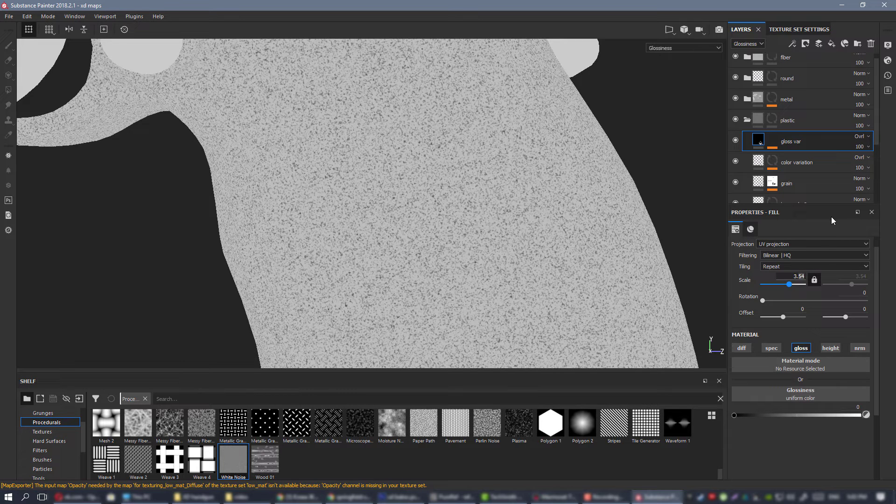
pyautogui.write('3.2')
pyautogui.press('Return')
# Set the White Noise scale in the gloss var mask to 0.6 and check the grip in the Material display.
pyautogui.click(771, 143)
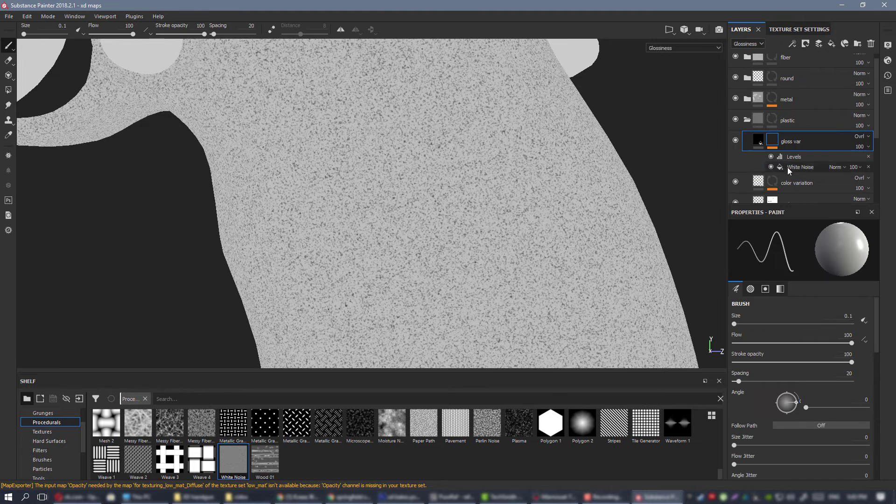
pyautogui.click(796, 169)
pyautogui.click(799, 276)
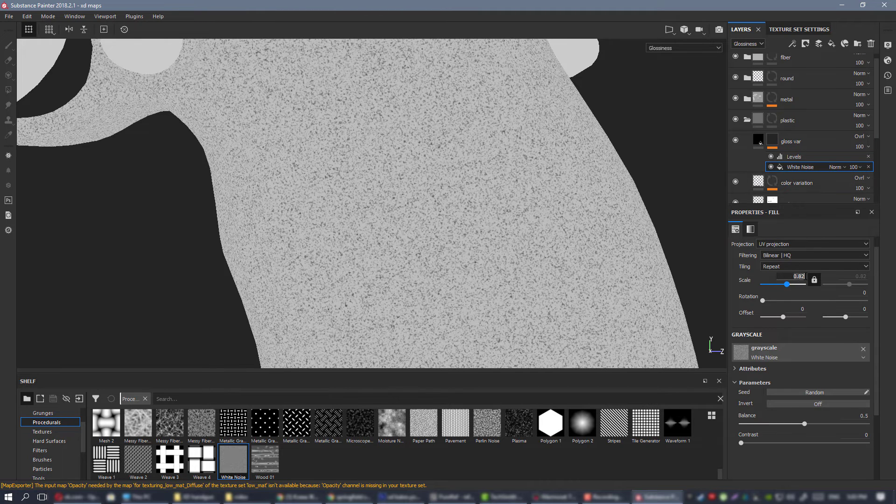
pyautogui.write('0.6')
pyautogui.press('Return')
pyautogui.press('m')
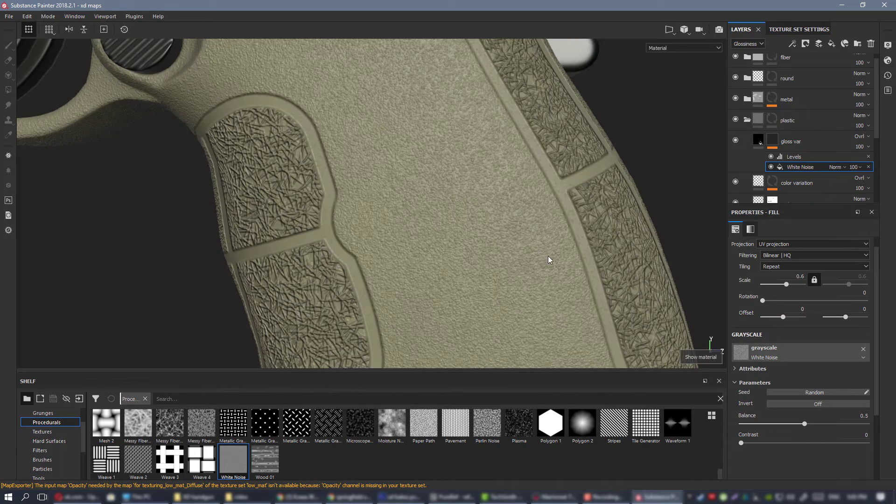
pyautogui.keyDown('alt'); pyautogui.moveTo(531, 236); pyautogui.dragTo(508, 226, button='right'); pyautogui.keyUp('alt')
pyautogui.keyDown('alt'); pyautogui.moveTo(508, 226); pyautogui.dragTo(527, 222); pyautogui.keyUp('alt')
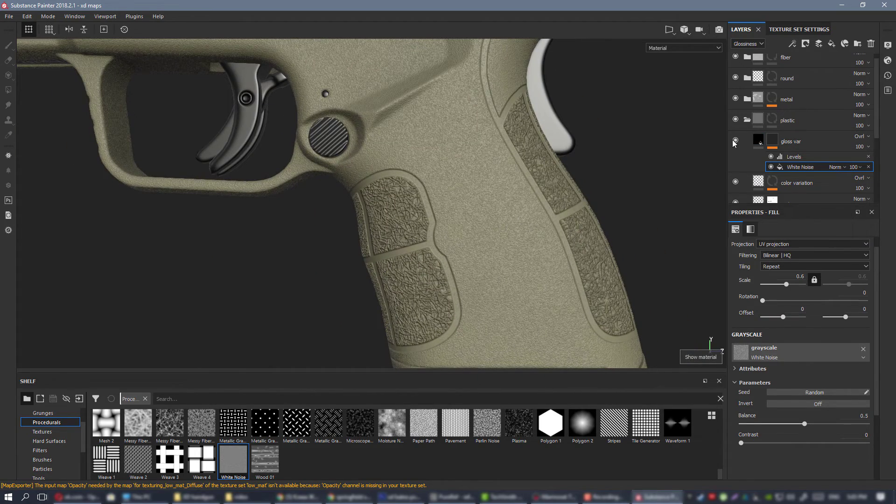
pyautogui.moveTo(510, 205)
pyautogui.keyDown('alt'); pyautogui.mouseDown()
pyautogui.moveTo(482, 204)
pyautogui.moveTo(489, 207)
pyautogui.mouseUp(); pyautogui.keyUp('alt')
# Duplicate the gloss var layer and rename the copy gloss var2.
pyautogui.click(808, 140)
pyautogui.rightClick(805, 138)
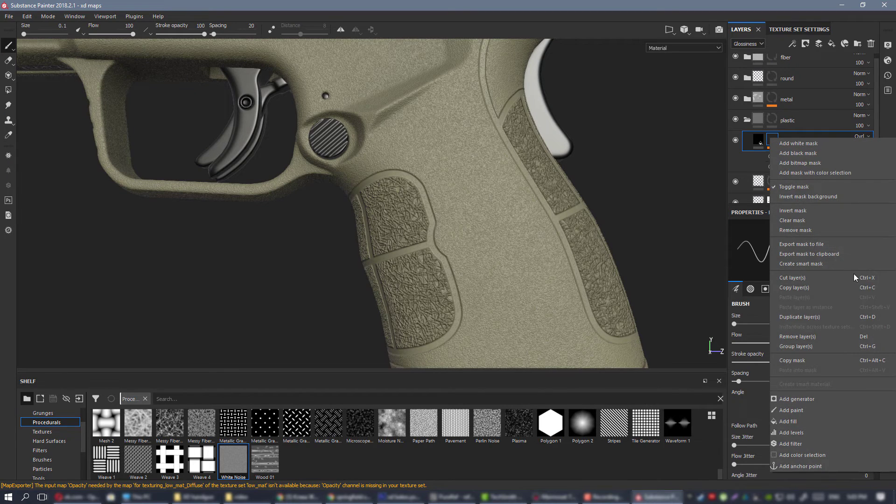
pyautogui.click(822, 314)
pyautogui.doubleClick(801, 142)
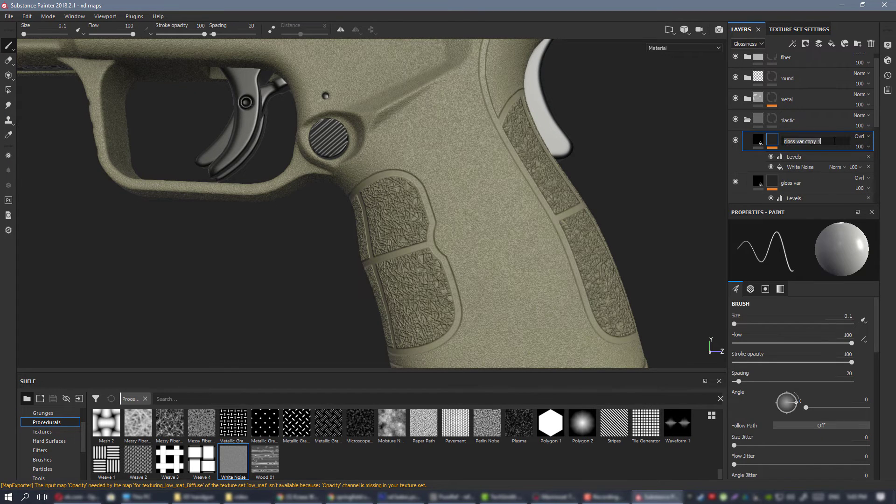
pyautogui.moveTo(825, 145); pyautogui.dragTo(806, 150)
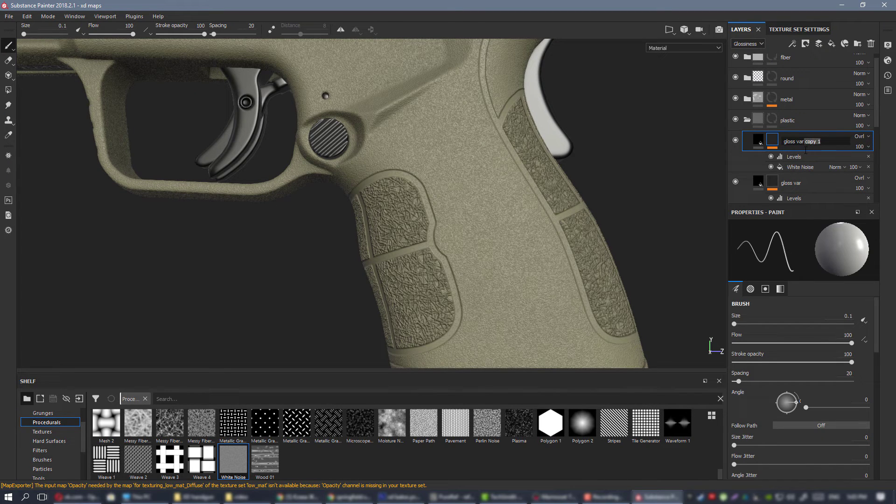
# Raise the gloss var2 layer's glossiness to nearly white and check the grip.
pyautogui.click(759, 141)
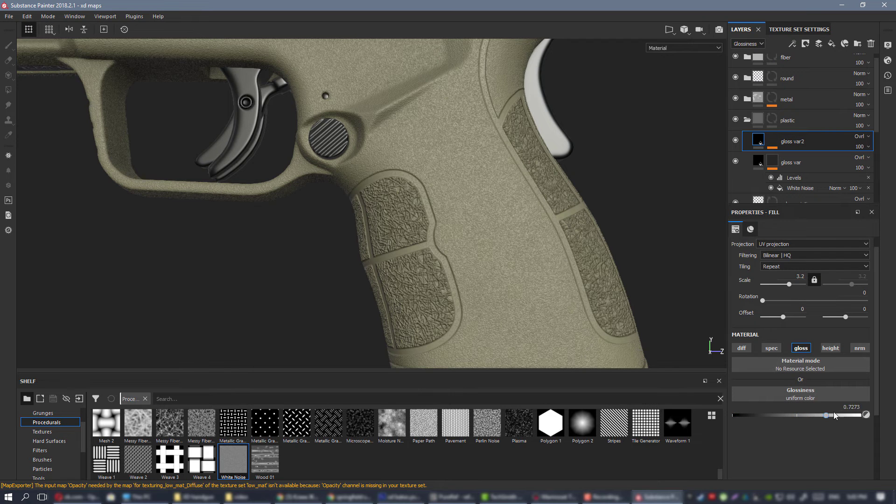
pyautogui.moveTo(848, 414); pyautogui.dragTo(860, 415)
pyautogui.moveTo(448, 187)
pyautogui.keyDown('alt'); pyautogui.mouseDown()
pyautogui.moveTo(568, 256)
pyautogui.moveTo(518, 224)
pyautogui.mouseUp(); pyautogui.keyUp('alt')
# Rotate the White Noise fill in the gloss var2 mask slightly and inspect the grip up close.
pyautogui.click(772, 139)
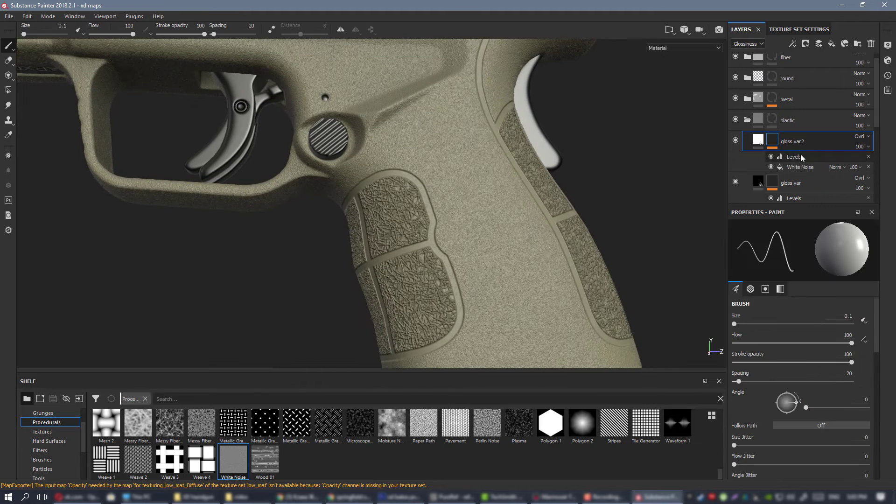
pyautogui.click(798, 167)
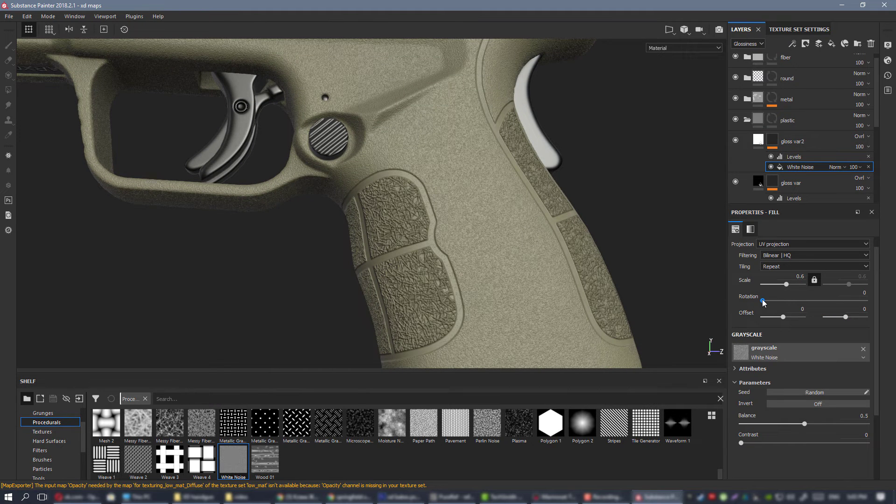
pyautogui.moveTo(762, 301); pyautogui.dragTo(771, 301)
pyautogui.scroll(3, 536, 254)
pyautogui.keyDown('alt'); pyautogui.moveTo(516, 246); pyautogui.dragTo(494, 204); pyautogui.keyUp('alt')
# Set the gloss var2 layer's glossiness to 0.76 and view the whole frame.
pyautogui.click(761, 140)
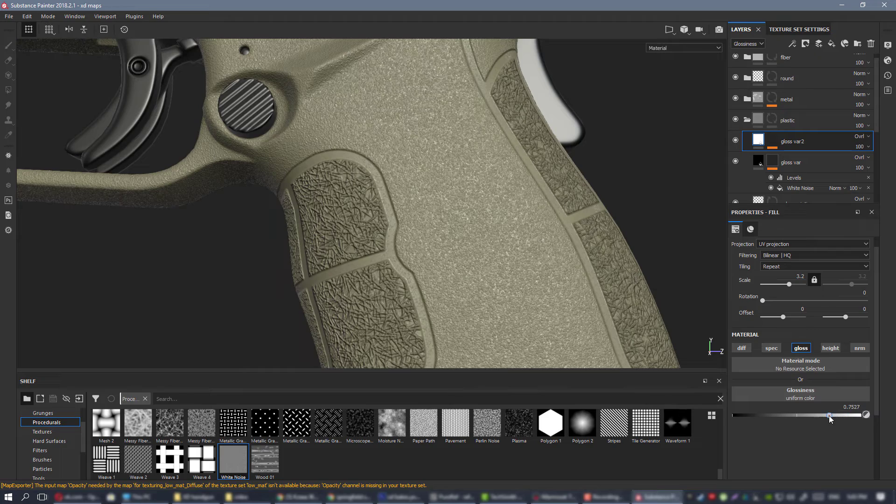
pyautogui.click(805, 415)
pyautogui.keyDown('alt'); pyautogui.moveTo(373, 103); pyautogui.dragTo(368, 173, button='right'); pyautogui.keyUp('alt')
pyautogui.keyDown('alt'); pyautogui.moveTo(368, 173); pyautogui.dragTo(478, 286, button='middle'); pyautogui.keyUp('alt')
pyautogui.keyDown('alt'); pyautogui.moveTo(478, 286); pyautogui.dragTo(482, 226); pyautogui.keyUp('alt')
# Examine the combined noise on the frame in the Glossiness channel display, and return to the Material display.
pyautogui.press('c')
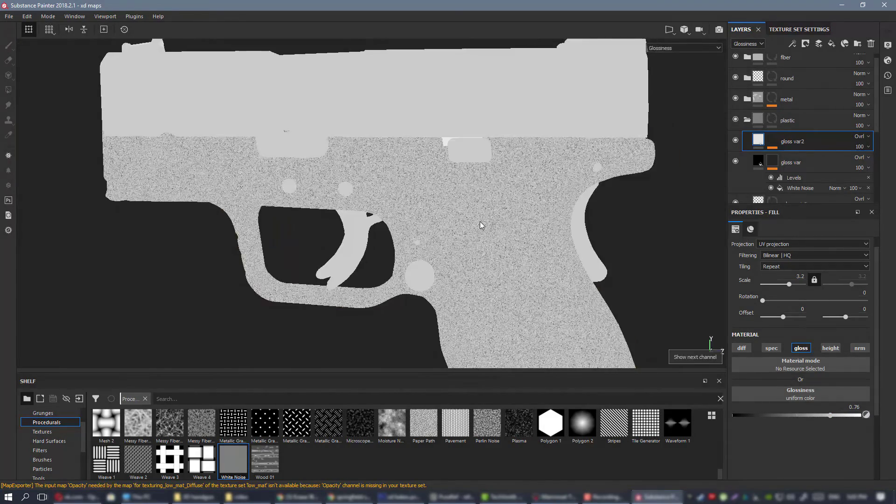
pyautogui.keyDown('alt'); pyautogui.moveTo(521, 287); pyautogui.dragTo(314, 238, button='right'); pyautogui.keyUp('alt')
pyautogui.keyDown('alt'); pyautogui.moveTo(314, 238); pyautogui.dragTo(564, 248); pyautogui.keyUp('alt')
pyautogui.keyDown('alt'); pyautogui.moveTo(564, 248); pyautogui.dragTo(435, 150, button='right'); pyautogui.keyUp('alt')
pyautogui.keyDown('alt'); pyautogui.moveTo(435, 150); pyautogui.dragTo(436, 138, button='middle'); pyautogui.keyUp('alt')
pyautogui.keyDown('alt'); pyautogui.moveTo(436, 137); pyautogui.dragTo(448, 190); pyautogui.keyUp('alt')
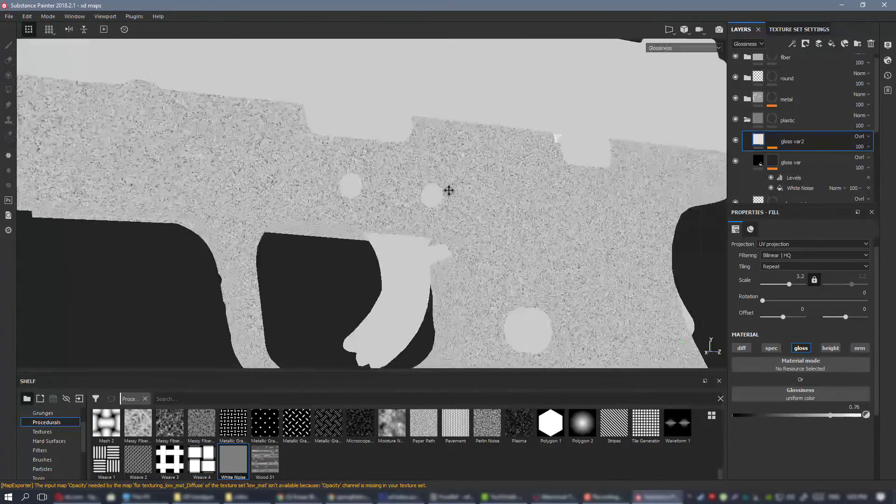
pyautogui.keyDown('alt'); pyautogui.moveTo(448, 189); pyautogui.dragTo(463, 200, button='middle'); pyautogui.keyUp('alt')
pyautogui.press('m')
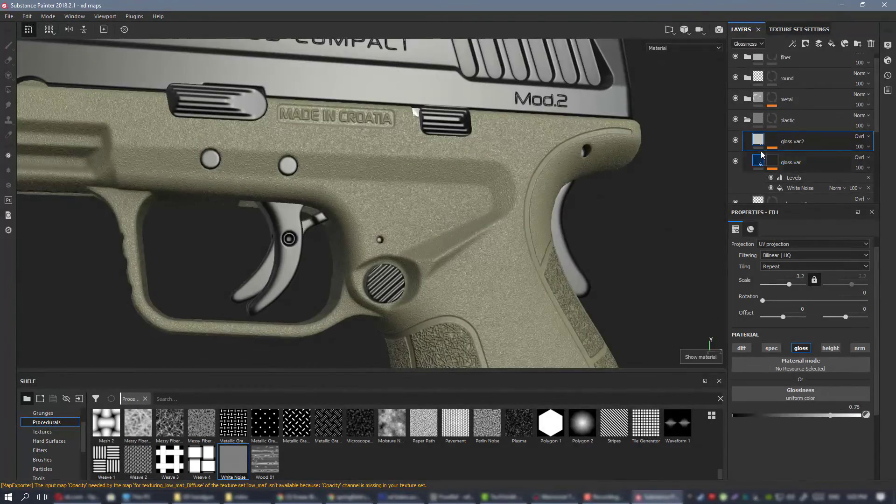
# Hide the grain layer and inspect the glossiness variation on the frame without it.
pyautogui.scroll(-1, 744, 182)
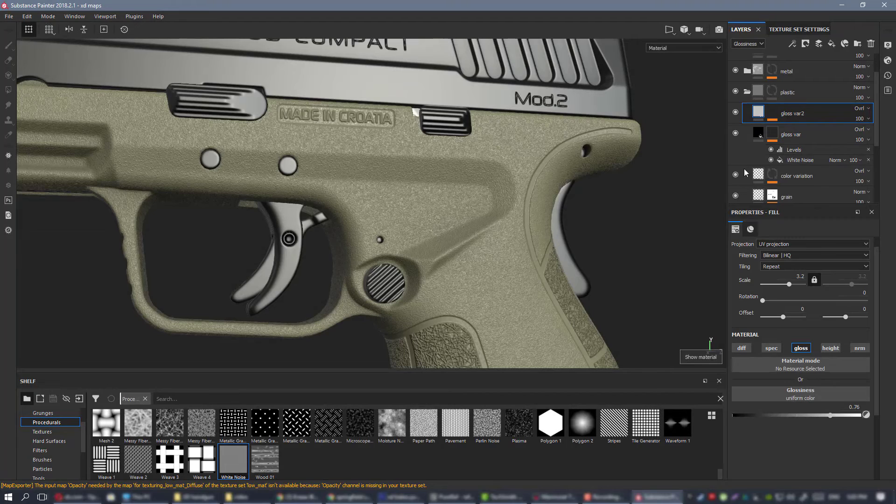
pyautogui.click(735, 195)
pyautogui.keyDown('alt'); pyautogui.moveTo(489, 165); pyautogui.dragTo(520, 203); pyautogui.keyUp('alt')
pyautogui.keyDown('alt'); pyautogui.moveTo(520, 203); pyautogui.dragTo(477, 227, button='right'); pyautogui.keyUp('alt')
pyautogui.keyDown('alt'); pyautogui.moveTo(477, 226); pyautogui.dragTo(440, 149, button='middle'); pyautogui.keyUp('alt')
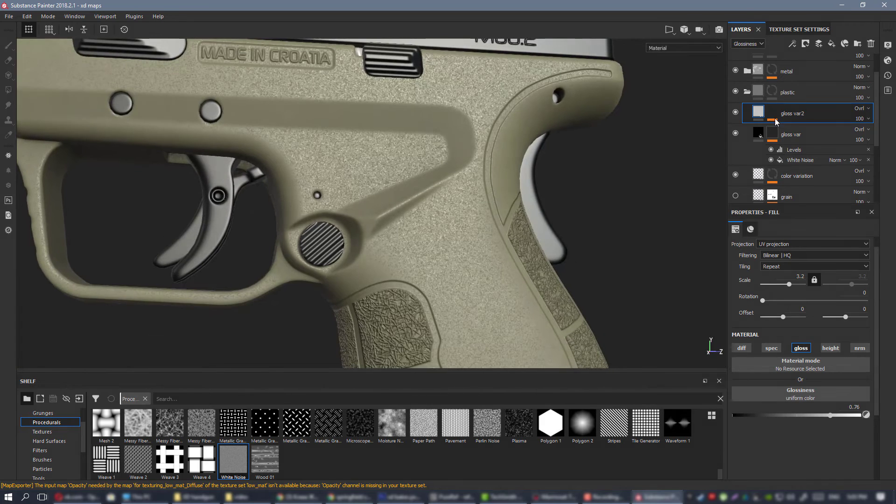
# Set the gloss var layer's glossiness to 0.2218 and inspect the speckle on the frame.
pyautogui.click(759, 134)
pyautogui.moveTo(735, 416); pyautogui.dragTo(760, 413)
pyautogui.keyDown('alt'); pyautogui.moveTo(440, 230); pyautogui.dragTo(396, 173, button='right'); pyautogui.keyUp('alt')
pyautogui.keyDown('alt'); pyautogui.moveTo(396, 173); pyautogui.dragTo(440, 186); pyautogui.keyUp('alt')
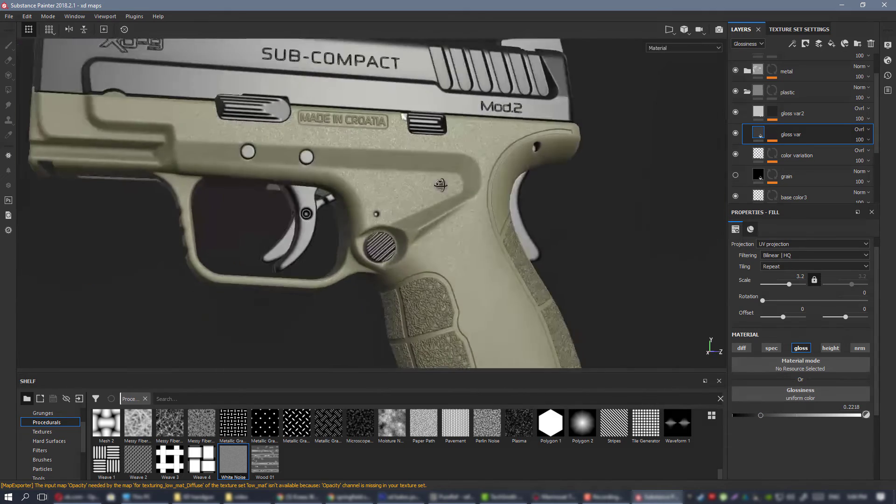
pyautogui.keyDown('alt'); pyautogui.moveTo(440, 185); pyautogui.dragTo(513, 278, button='right'); pyautogui.keyUp('alt')
pyautogui.moveTo(513, 279)
pyautogui.keyDown('alt'); pyautogui.mouseDown()
pyautogui.moveTo(466, 240)
pyautogui.moveTo(522, 275)
pyautogui.mouseUp(); pyautogui.keyUp('alt')
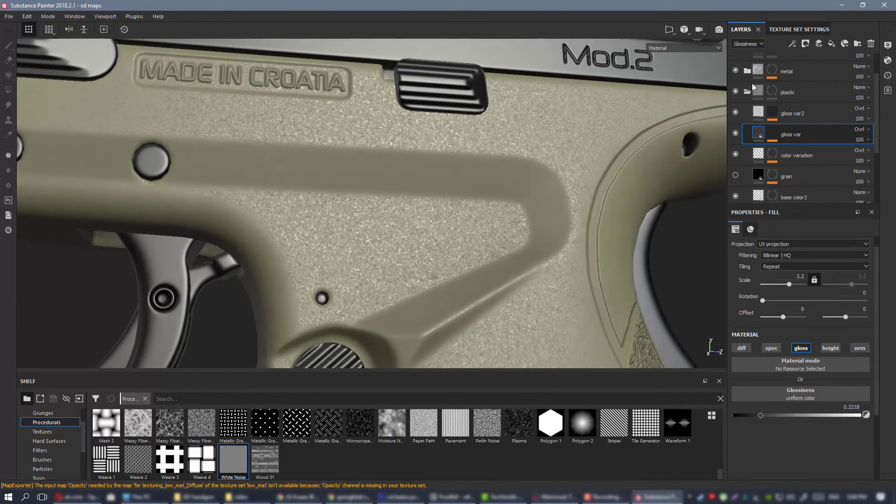
# Set the gloss var2 layer's glossiness to 0.7091 and show the grain layer again, comparing the frame with and without it.
pyautogui.click(757, 114)
pyautogui.moveTo(814, 415); pyautogui.dragTo(823, 415)
pyautogui.click(736, 175)
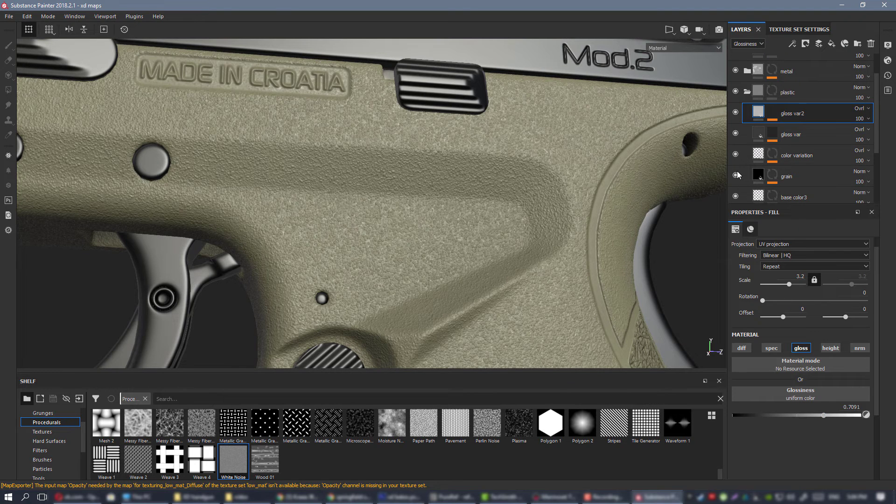
pyautogui.click(736, 174)
pyautogui.click(736, 174)
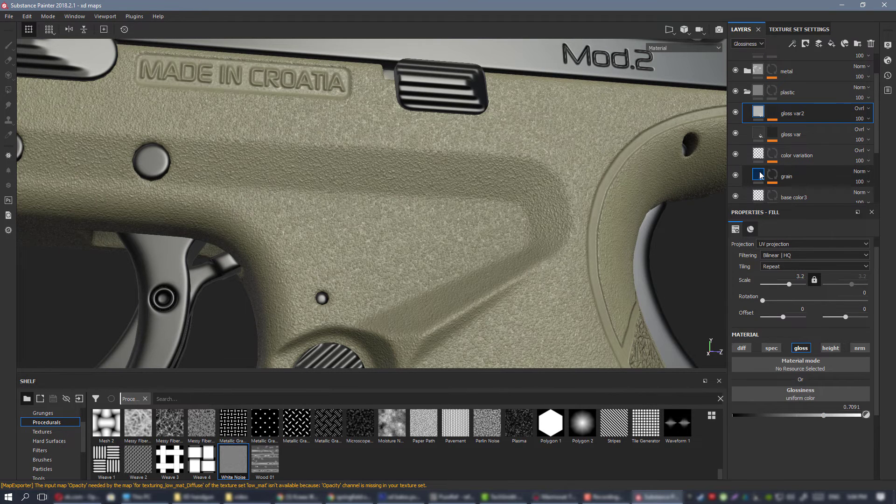
# Select the grain layer's fill and examine the plastic frame from a distance and up close.
pyautogui.click(759, 175)
pyautogui.keyDown('alt'); pyautogui.moveTo(426, 204); pyautogui.dragTo(378, 162, button='right'); pyautogui.keyUp('alt')
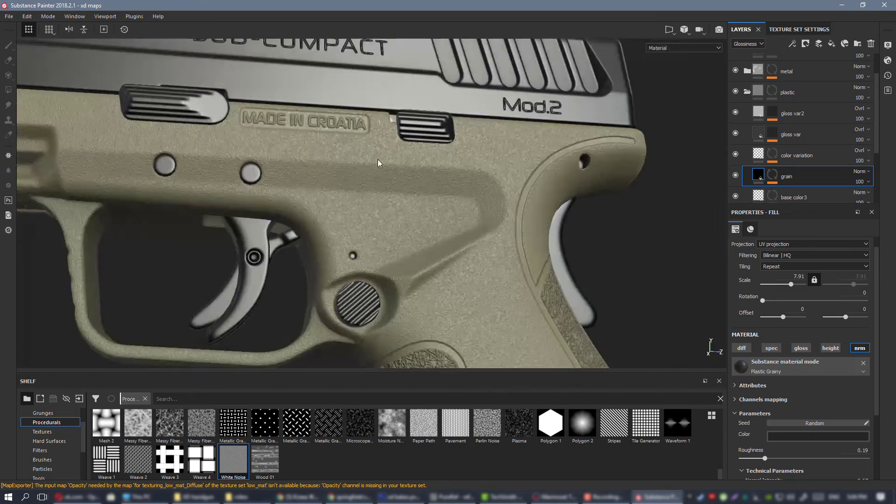
pyautogui.moveTo(378, 162)
pyautogui.keyDown('alt'); pyautogui.mouseDown()
pyautogui.moveTo(410, 163)
pyautogui.moveTo(374, 166)
pyautogui.mouseUp(); pyautogui.keyUp('alt')
pyautogui.keyDown('alt'); pyautogui.moveTo(373, 166); pyautogui.dragTo(341, 147, button='right'); pyautogui.keyUp('alt')
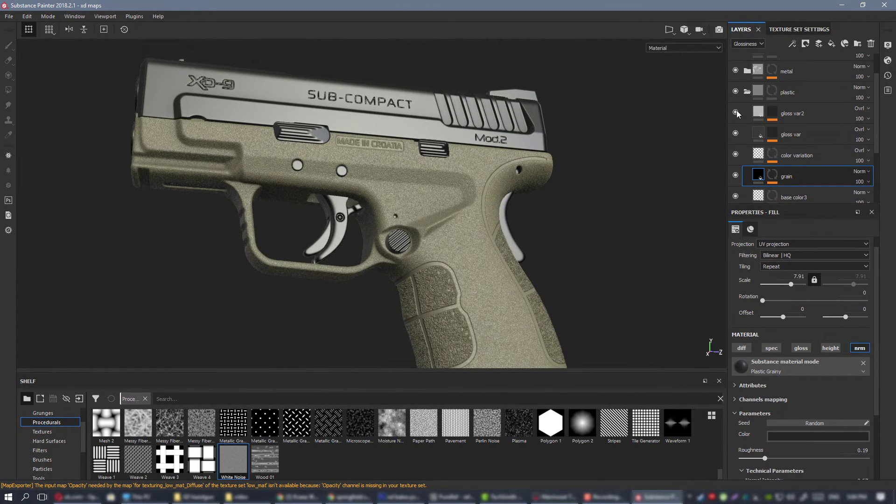
pyautogui.keyDown('alt'); pyautogui.moveTo(350, 204); pyautogui.dragTo(542, 276, button='right'); pyautogui.keyUp('alt')
pyautogui.keyDown('alt'); pyautogui.moveTo(541, 251); pyautogui.dragTo(500, 231, button='middle'); pyautogui.keyUp('alt')
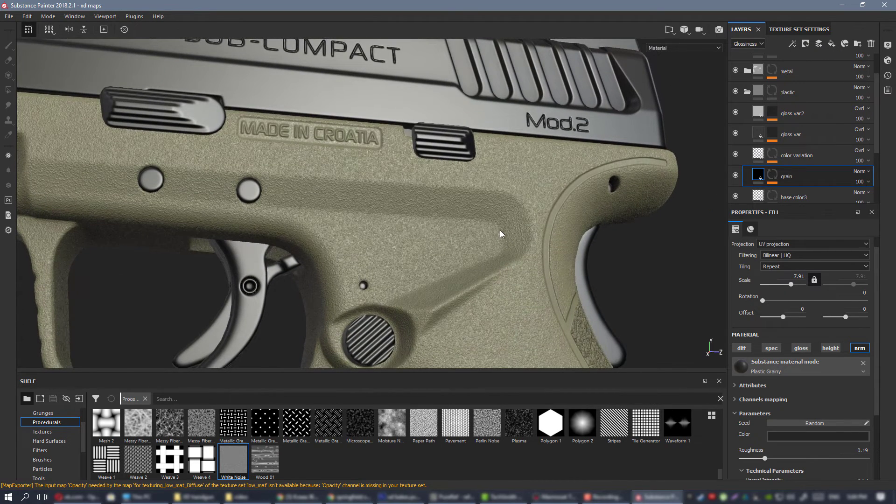
# Switch to the PureRef board and examine the plastic frame's surface wear in the marked Springfield pistol photo.
pyautogui.hotkey('alt', 'Tab')
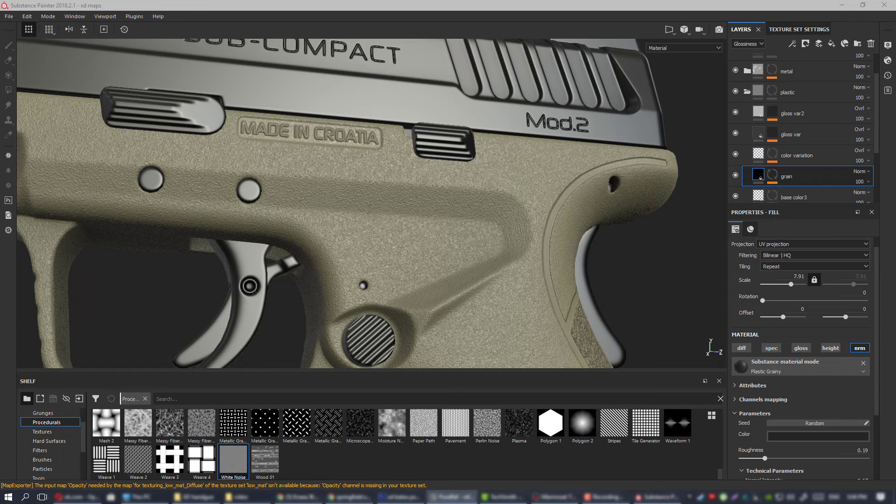
pyautogui.click(451, 497)
pyautogui.scroll(-4, 658, 245)
pyautogui.scroll(4, 606, 247)
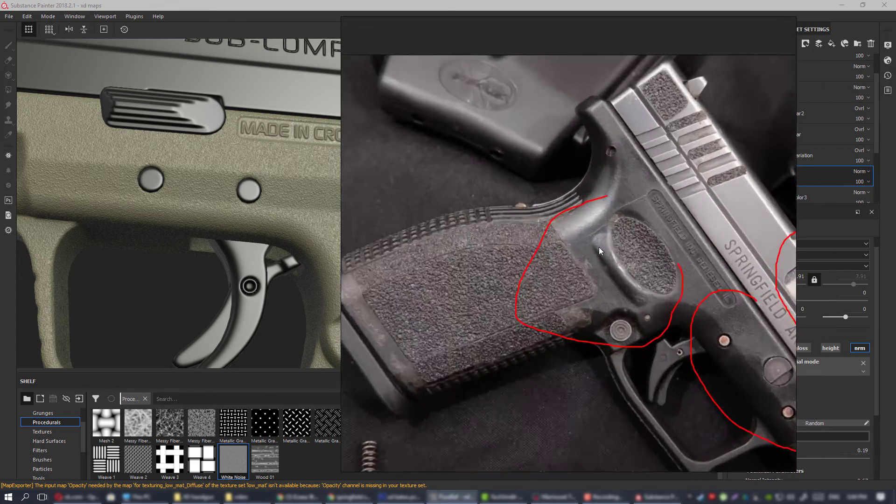
pyautogui.scroll(-1, 607, 238)
pyautogui.moveTo(640, 219); pyautogui.dragTo(499, 232, button='middle')
pyautogui.scroll(2, 499, 231)
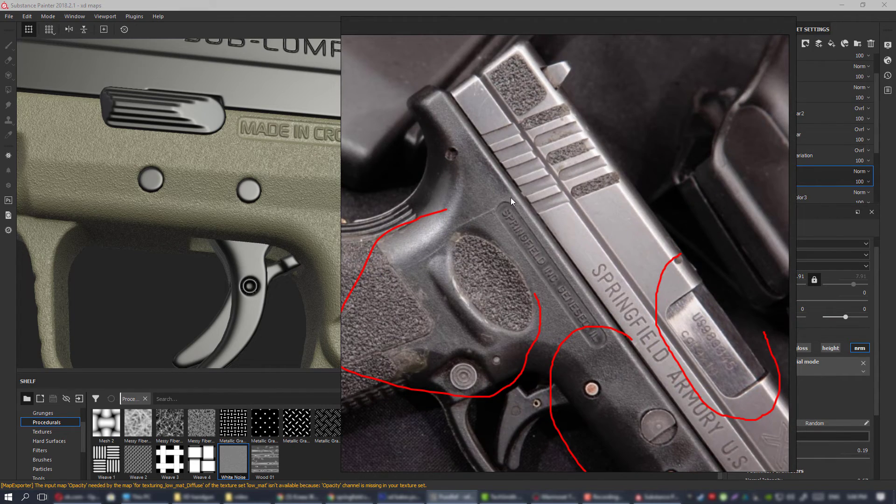
pyautogui.moveTo(483, 195); pyautogui.dragTo(549, 171, button='middle')
pyautogui.scroll(-2, 528, 182)
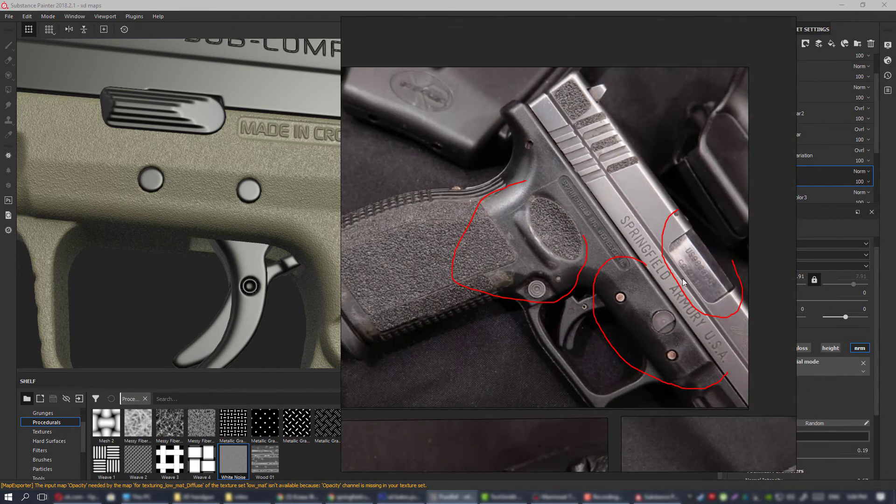
# Switch back to Substance Painter and examine the plastic frame's surface from a distance and up close.
pyautogui.click(451, 497)
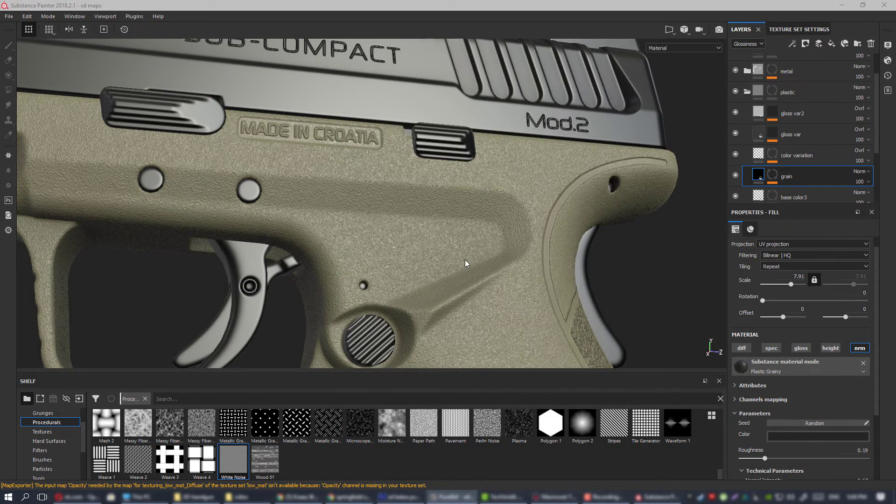
pyautogui.scroll(-8, 465, 262)
pyautogui.keyDown('alt'); pyautogui.moveTo(434, 203); pyautogui.dragTo(415, 292); pyautogui.keyUp('alt')
pyautogui.scroll(6, 406, 233)
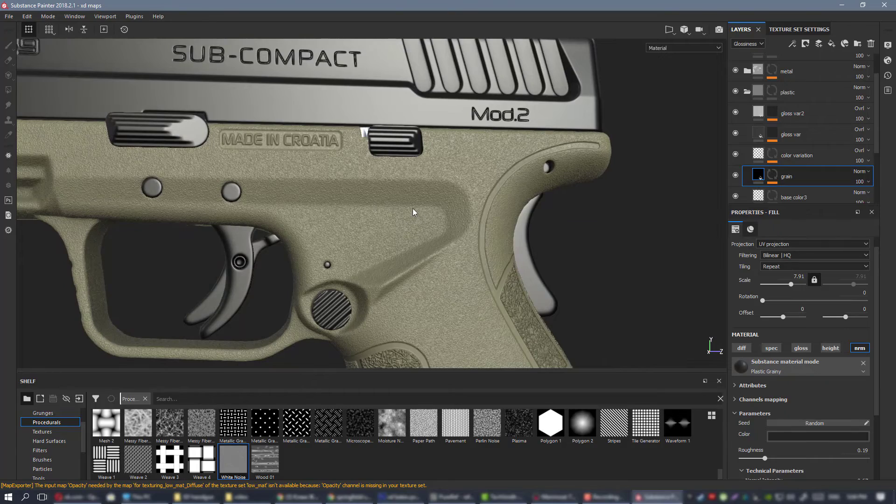
pyautogui.keyDown('alt'); pyautogui.moveTo(413, 208); pyautogui.dragTo(392, 210); pyautogui.keyUp('alt')
pyautogui.keyDown('alt'); pyautogui.moveTo(393, 210); pyautogui.dragTo(358, 227, button='right'); pyautogui.keyUp('alt')
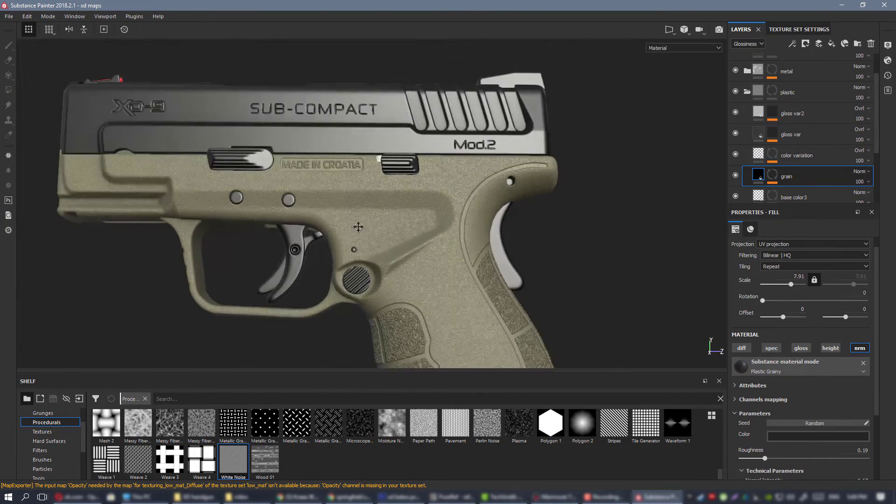
pyautogui.keyDown('alt'); pyautogui.moveTo(358, 227); pyautogui.dragTo(388, 196, button='middle'); pyautogui.keyUp('alt')
pyautogui.keyDown('alt'); pyautogui.moveTo(387, 196); pyautogui.dragTo(447, 208); pyautogui.keyUp('alt')
pyautogui.keyDown('alt'); pyautogui.moveTo(447, 208); pyautogui.dragTo(284, 148, button='right'); pyautogui.keyUp('alt')
pyautogui.keyDown('alt'); pyautogui.moveTo(283, 148); pyautogui.dragTo(362, 194); pyautogui.keyUp('alt')
pyautogui.keyDown('alt'); pyautogui.moveTo(362, 195); pyautogui.dragTo(498, 262, button='right'); pyautogui.keyUp('alt')
pyautogui.keyDown('alt'); pyautogui.moveTo(498, 261); pyautogui.dragTo(422, 245, button='middle'); pyautogui.keyUp('alt')
pyautogui.keyDown('alt'); pyautogui.moveTo(306, 174); pyautogui.dragTo(369, 187, button='right'); pyautogui.keyUp('alt')
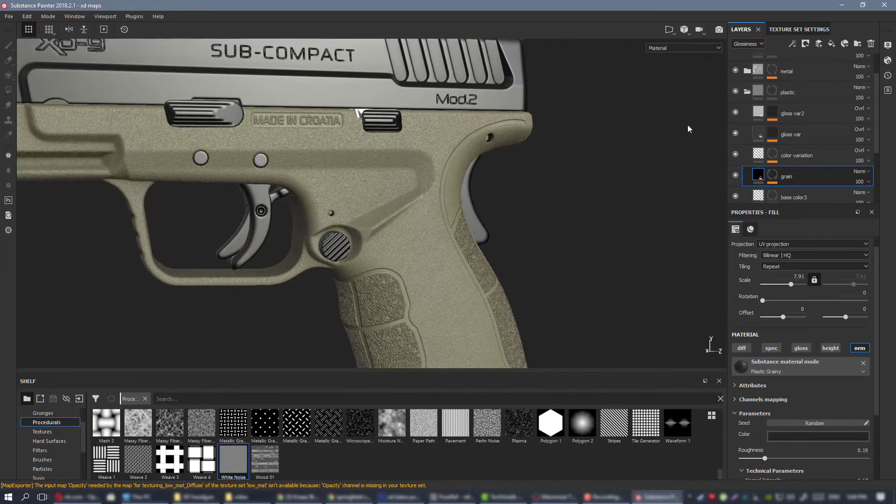
pyautogui.keyDown('alt'); pyautogui.moveTo(330, 160); pyautogui.dragTo(498, 256, button='right'); pyautogui.keyUp('alt')
pyautogui.keyDown('alt'); pyautogui.moveTo(364, 212); pyautogui.dragTo(338, 206); pyautogui.keyUp('alt')
pyautogui.keyDown('alt'); pyautogui.moveTo(338, 206); pyautogui.dragTo(280, 180, button='right'); pyautogui.keyUp('alt')
pyautogui.keyDown('alt'); pyautogui.moveTo(336, 214); pyautogui.dragTo(370, 202, button='middle'); pyautogui.keyUp('alt')
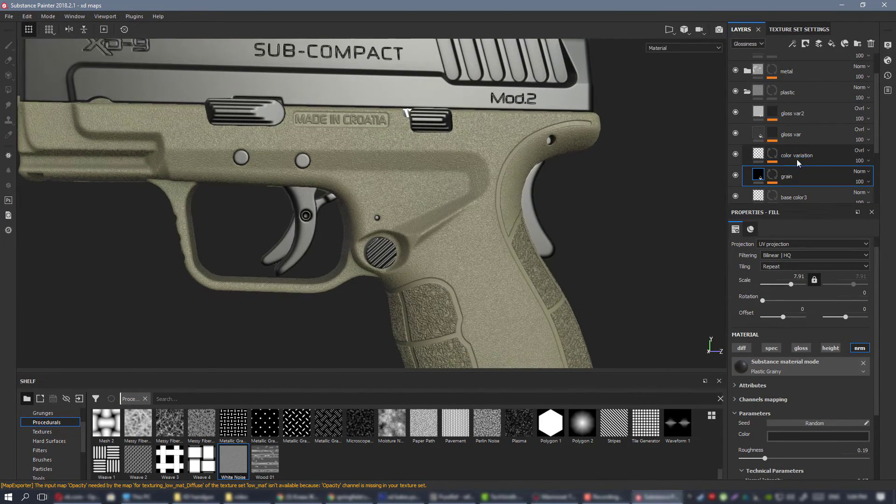
# Compare the plastic frame with and without the grain and gloss var2 layers, inspecting the gloss var fill.
pyautogui.click(736, 175)
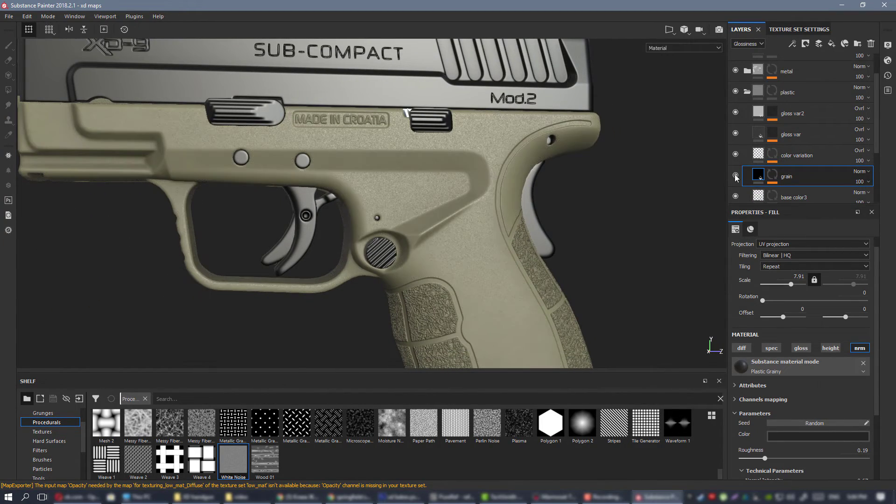
pyautogui.click(735, 175)
pyautogui.click(809, 132)
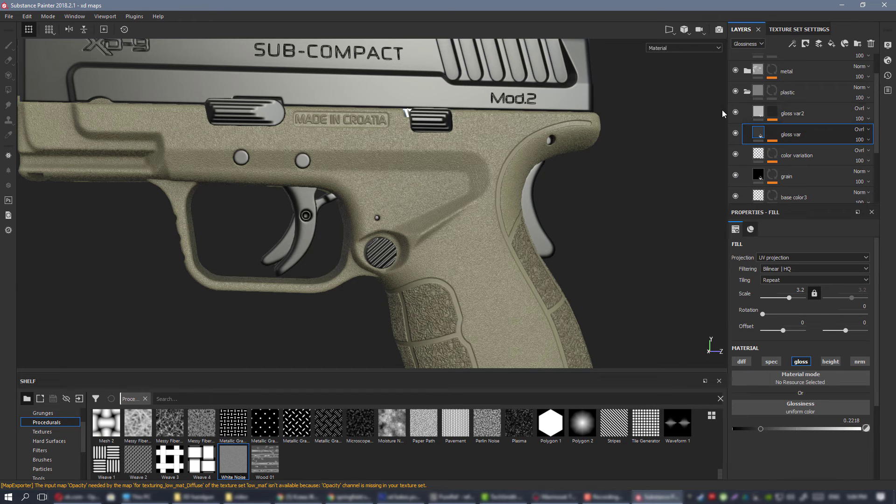
pyautogui.click(736, 112)
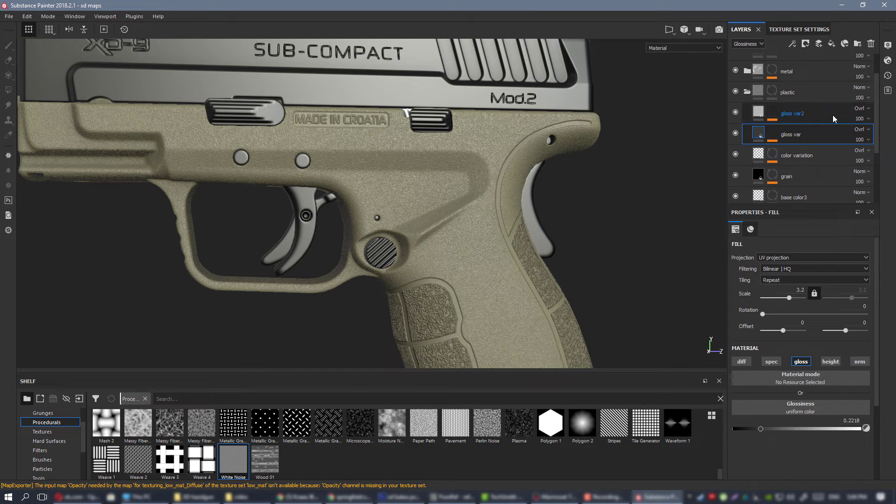
# Add a fill layer above gloss var2 in the plastic folder and name it "slight edges".
pyautogui.click(832, 115)
pyautogui.click(831, 43)
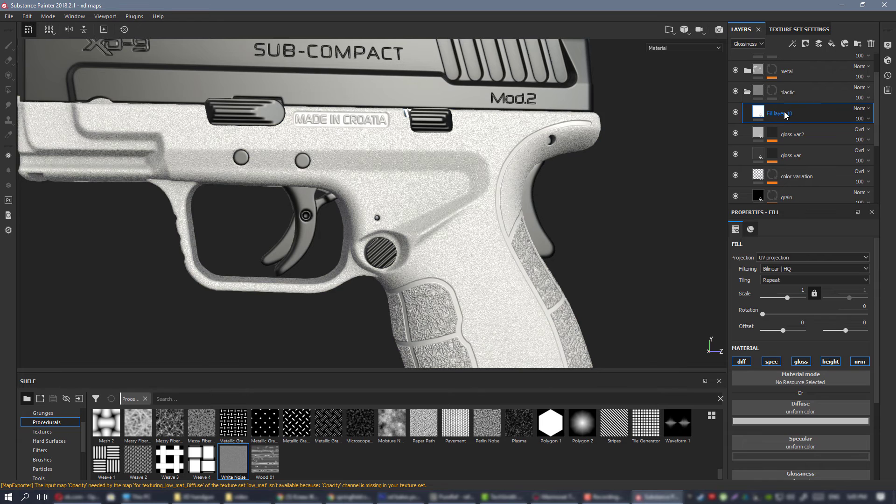
pyautogui.doubleClick(757, 108)
pyautogui.write('slight')
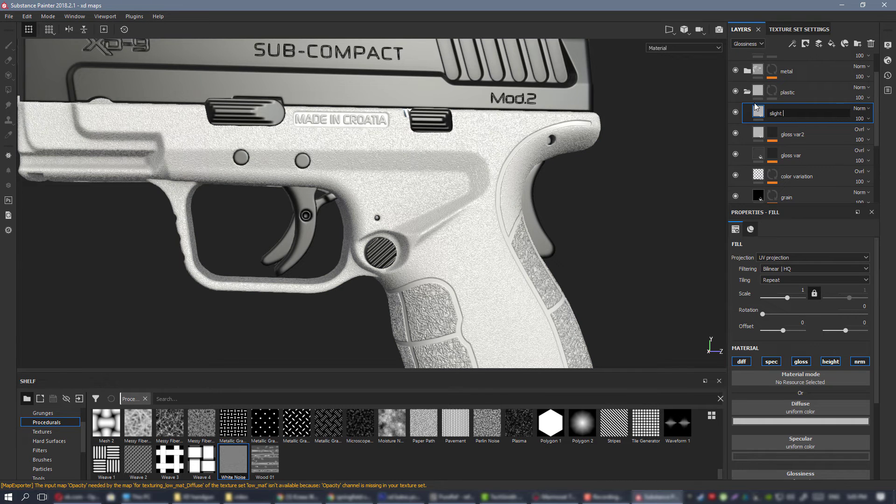
pyautogui.write(' edges')
pyautogui.press('Return')
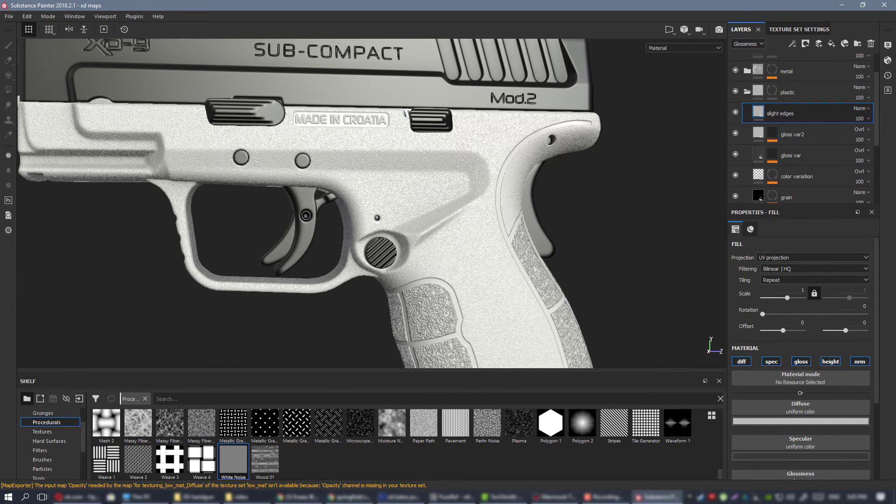
# Add a black mask to the slight edges layer and drive it with a Mask Editor generator.
pyautogui.rightClick(797, 113)
pyautogui.click(804, 121)
pyautogui.rightClick(775, 113)
pyautogui.click(830, 274)
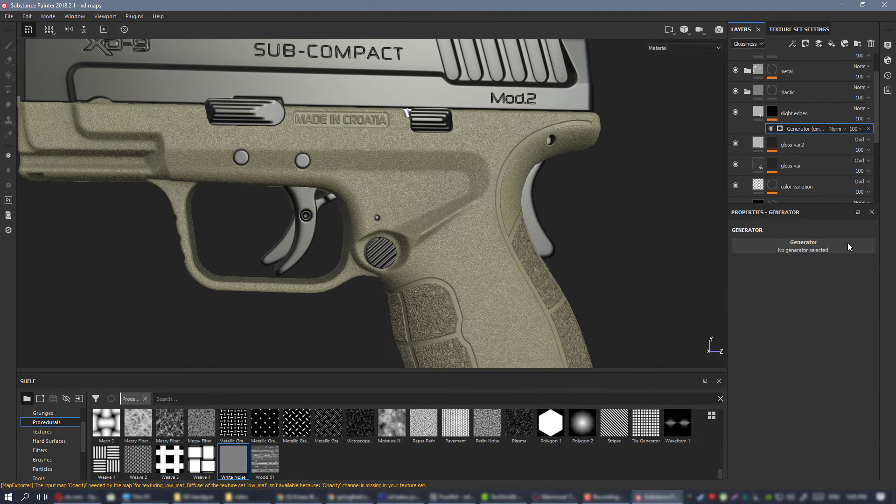
pyautogui.click(827, 245)
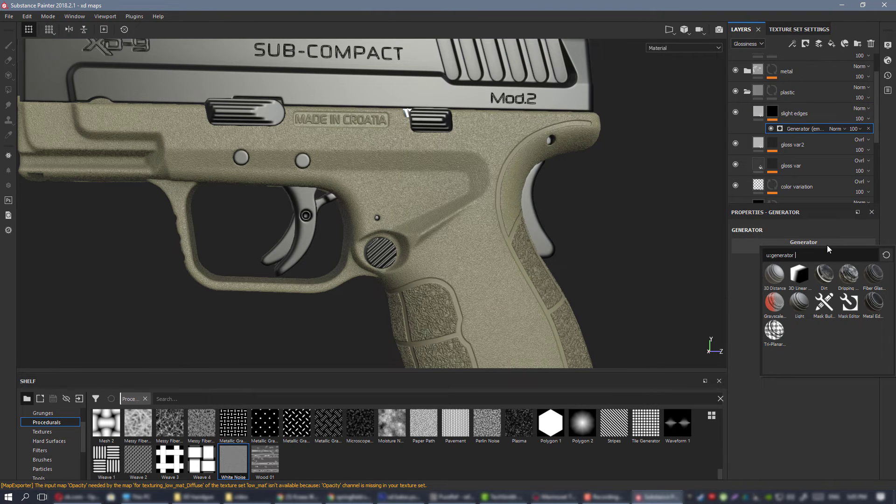
pyautogui.click(849, 306)
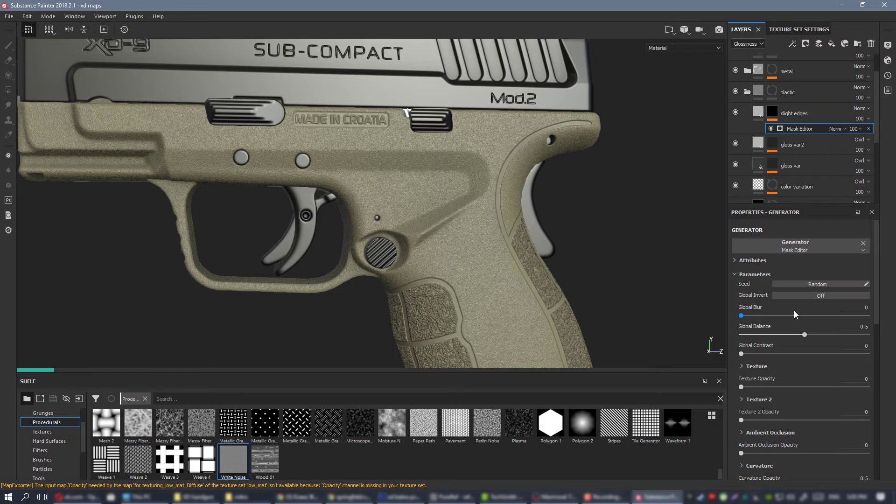
# Examine the masked edges on the frame, trigger guard, grip and magazine base from several angles.
pyautogui.keyDown('alt'); pyautogui.moveTo(472, 197); pyautogui.dragTo(515, 182); pyautogui.keyUp('alt')
pyautogui.keyDown('alt'); pyautogui.moveTo(576, 275); pyautogui.dragTo(376, 141, button='middle'); pyautogui.keyUp('alt')
pyautogui.keyDown('alt'); pyautogui.moveTo(376, 142); pyautogui.dragTo(320, 140); pyautogui.keyUp('alt')
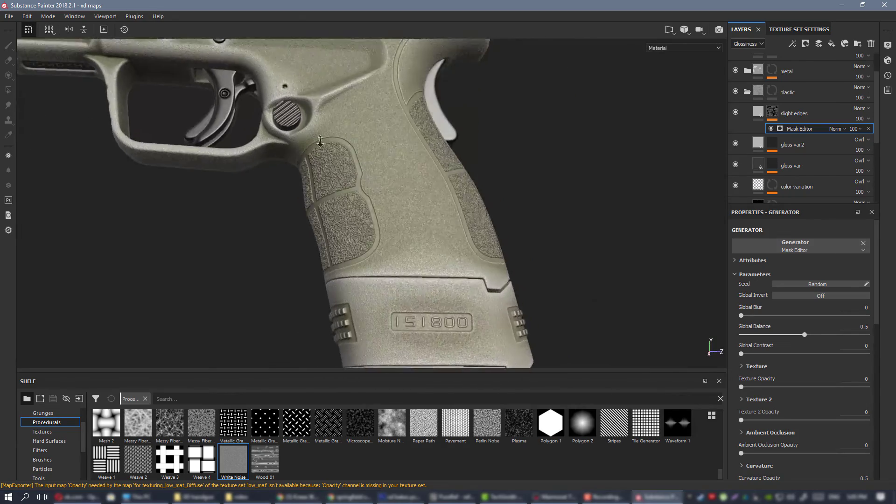
pyautogui.keyDown('alt'); pyautogui.moveTo(320, 140); pyautogui.dragTo(416, 234, button='middle'); pyautogui.keyUp('alt')
pyautogui.scroll(-1, 417, 234)
pyautogui.keyDown('alt'); pyautogui.moveTo(417, 234); pyautogui.dragTo(279, 250); pyautogui.keyUp('alt')
pyautogui.keyDown('alt'); pyautogui.moveTo(320, 264); pyautogui.dragTo(536, 282); pyautogui.keyUp('alt')
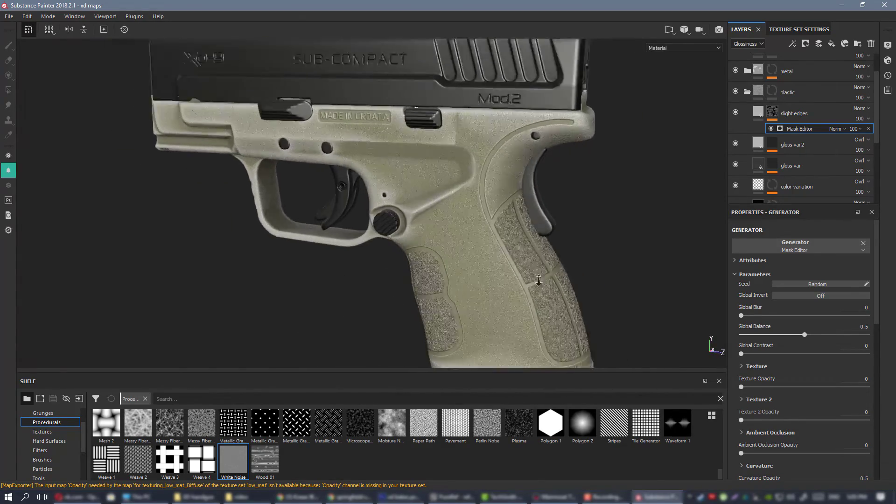
pyautogui.keyDown('alt'); pyautogui.moveTo(536, 281); pyautogui.dragTo(444, 246, button='right'); pyautogui.keyUp('alt')
pyautogui.keyDown('alt'); pyautogui.moveTo(444, 246); pyautogui.dragTo(499, 228); pyautogui.keyUp('alt')
pyautogui.keyDown('alt'); pyautogui.moveTo(500, 228); pyautogui.dragTo(450, 200, button='right'); pyautogui.keyUp('alt')
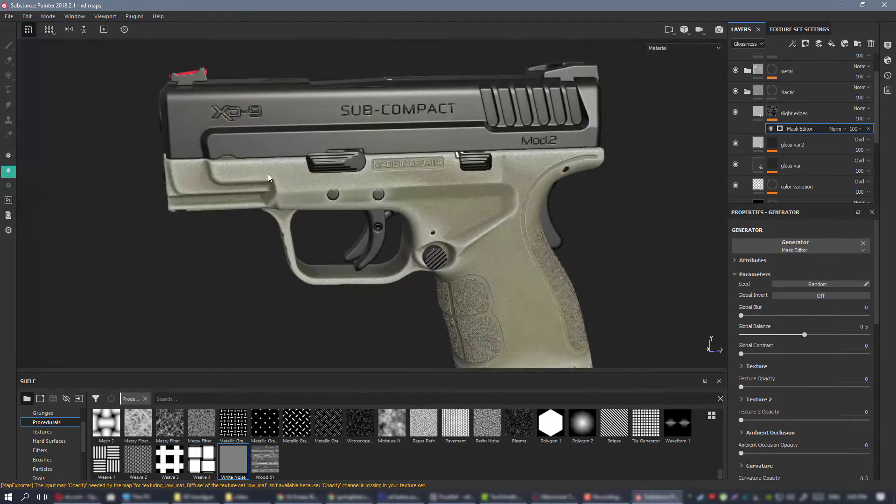
pyautogui.keyDown('alt'); pyautogui.moveTo(450, 200); pyautogui.dragTo(410, 159, button='middle'); pyautogui.keyUp('alt')
pyautogui.keyDown('alt'); pyautogui.moveTo(622, 201); pyautogui.dragTo(650, 196); pyautogui.keyUp('alt')
pyautogui.keyDown('alt'); pyautogui.moveTo(650, 196); pyautogui.dragTo(537, 156, button='right'); pyautogui.keyUp('alt')
pyautogui.keyDown('alt'); pyautogui.moveTo(299, 154); pyautogui.dragTo(375, 191, button='right'); pyautogui.keyUp('alt')
pyautogui.keyDown('alt'); pyautogui.moveTo(375, 190); pyautogui.dragTo(411, 243, button='middle'); pyautogui.keyUp('alt')
pyautogui.keyDown('alt'); pyautogui.moveTo(410, 242); pyautogui.dragTo(487, 226); pyautogui.keyUp('alt')
# Raise the Mask Editor's curvature opacity on the slight edges mask to 0.84.
pyautogui.click(763, 113)
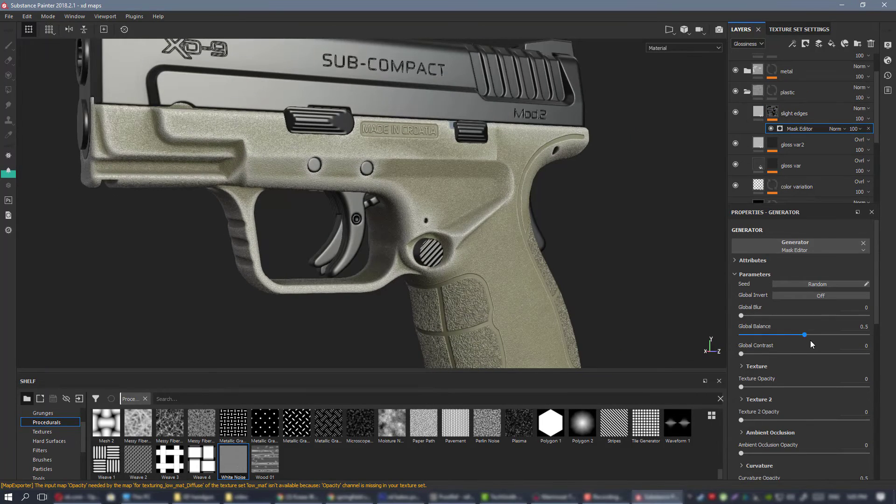
pyautogui.scroll(-3, 789, 391)
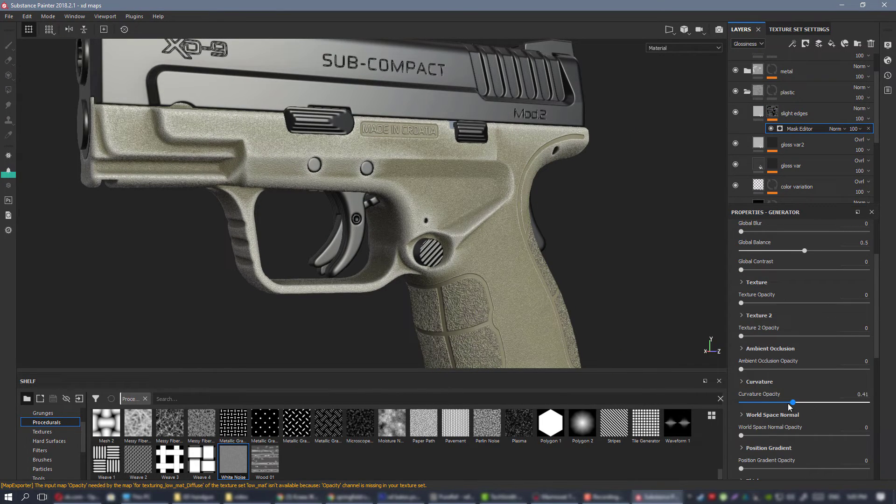
pyautogui.click(789, 402)
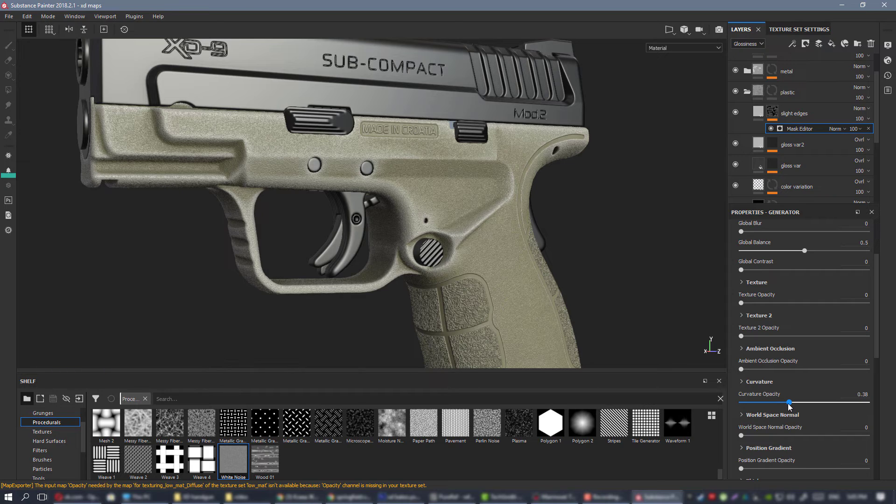
pyautogui.click(771, 404)
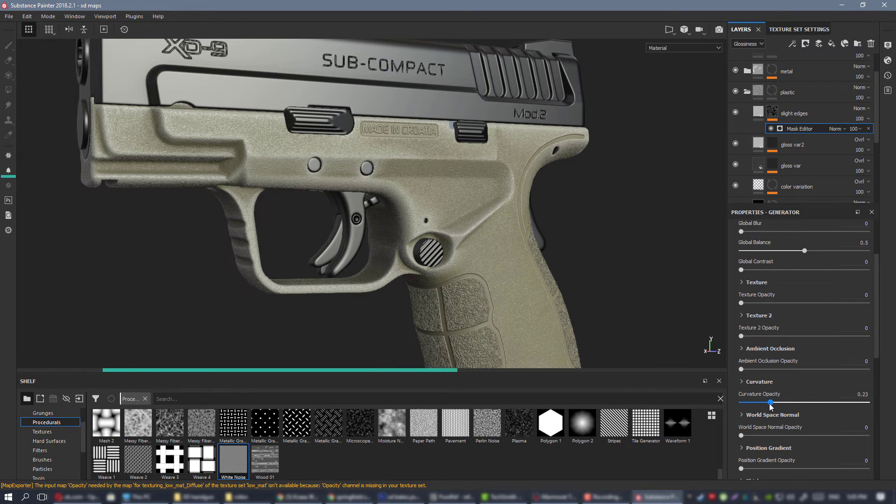
pyautogui.moveTo(790, 407); pyautogui.dragTo(847, 403)
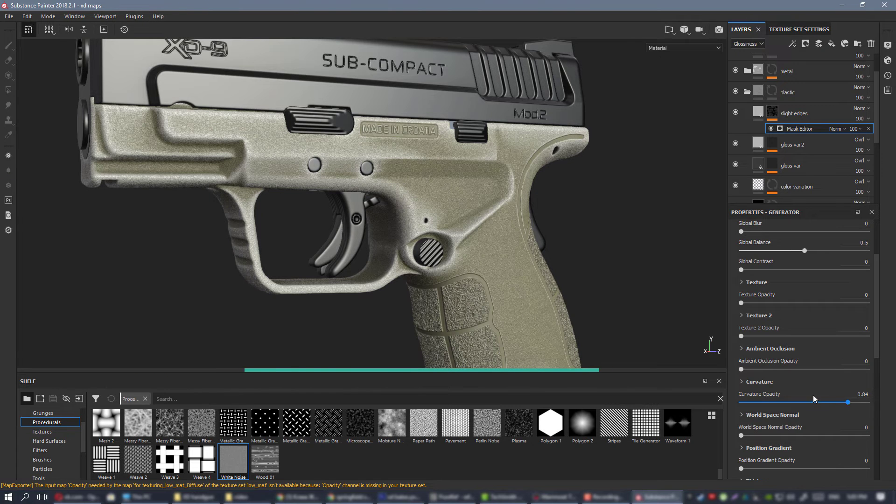
# Expand the Mask Editor's curvature settings and set Sharp to 0, checking the effect on the whole frame.
pyautogui.click(756, 383)
pyautogui.scroll(-1, 773, 395)
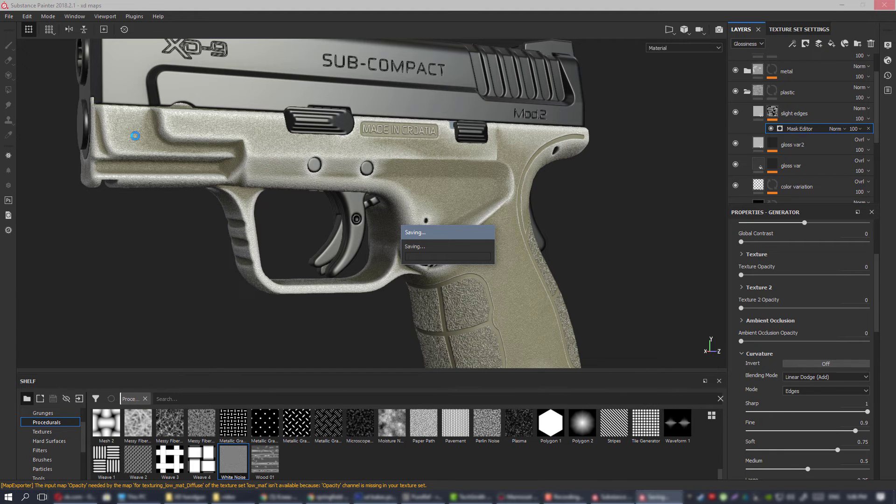
pyautogui.keyDown('alt'); pyautogui.keyDown('shift'); pyautogui.moveTo(485, 201); pyautogui.dragTo(463, 214); pyautogui.keyUp('shift'); pyautogui.keyUp('alt')
pyautogui.scroll(-2, 462, 214)
pyautogui.keyDown('alt'); pyautogui.moveTo(460, 215); pyautogui.dragTo(417, 196, button='middle'); pyautogui.keyUp('alt')
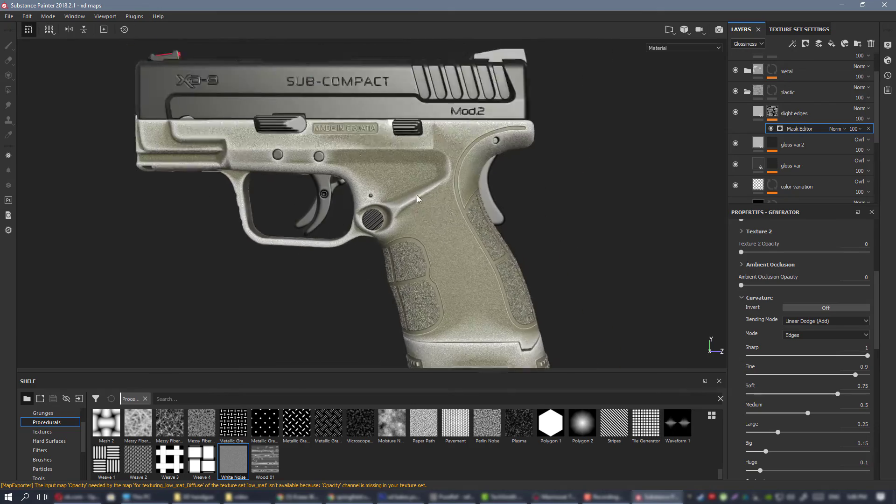
pyautogui.moveTo(418, 200)
pyautogui.keyDown('alt'); pyautogui.mouseDown()
pyautogui.moveTo(362, 201)
pyautogui.moveTo(414, 184)
pyautogui.mouseUp(); pyautogui.keyUp('alt')
pyautogui.keyDown('alt'); pyautogui.moveTo(414, 183); pyautogui.dragTo(418, 275, button='right'); pyautogui.keyUp('alt')
pyautogui.keyDown('alt'); pyautogui.moveTo(418, 275); pyautogui.dragTo(677, 306); pyautogui.keyUp('alt')
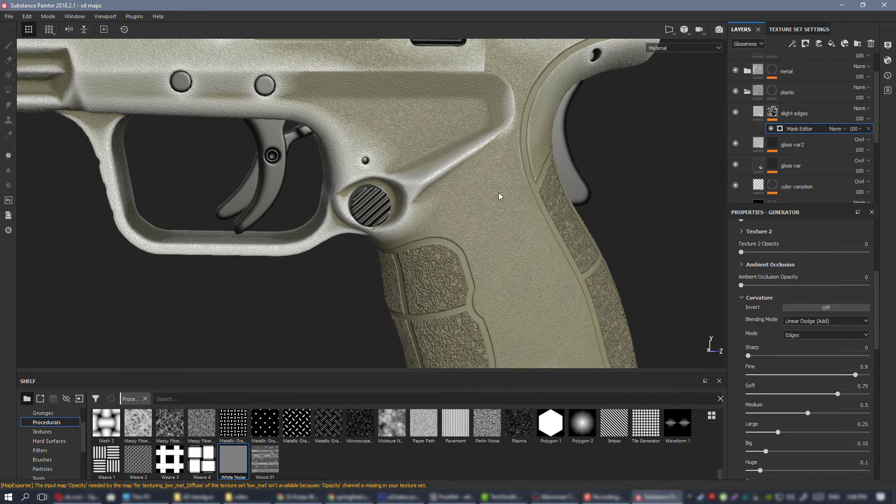
# Inspect the softened frame edges and add a paint effect above the Mask Editor in the slight edges mask.
pyautogui.keyDown('alt'); pyautogui.moveTo(488, 187); pyautogui.dragTo(424, 220, button='middle'); pyautogui.keyUp('alt')
pyautogui.moveTo(424, 220)
pyautogui.keyDown('alt'); pyautogui.mouseDown()
pyautogui.moveTo(375, 216)
pyautogui.moveTo(436, 212)
pyautogui.mouseUp(); pyautogui.keyUp('alt')
pyautogui.keyDown('alt'); pyautogui.moveTo(436, 212); pyautogui.dragTo(358, 209, button='right'); pyautogui.keyUp('alt')
pyautogui.keyDown('alt'); pyautogui.moveTo(358, 210); pyautogui.dragTo(417, 258, button='middle'); pyautogui.keyUp('alt')
pyautogui.keyDown('alt'); pyautogui.moveTo(417, 258); pyautogui.dragTo(432, 202); pyautogui.keyUp('alt')
pyautogui.keyDown('alt'); pyautogui.moveTo(432, 202); pyautogui.dragTo(452, 208, button='right'); pyautogui.keyUp('alt')
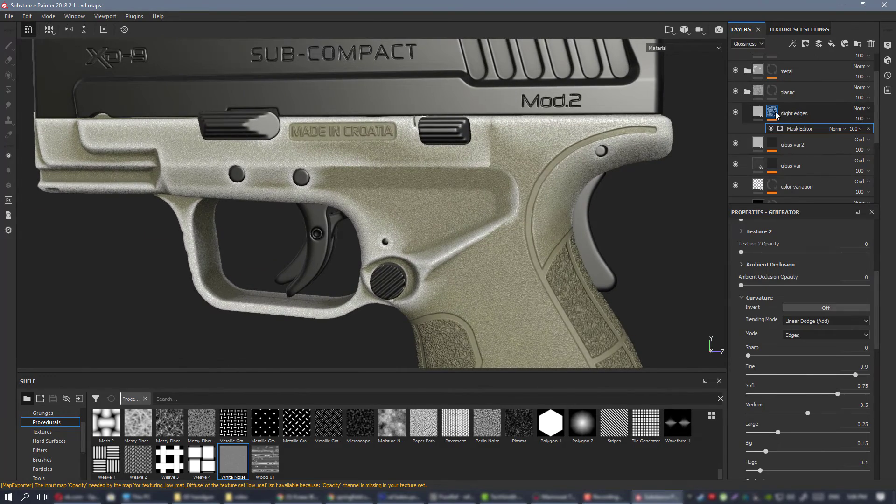
pyautogui.rightClick(776, 115)
pyautogui.click(813, 288)
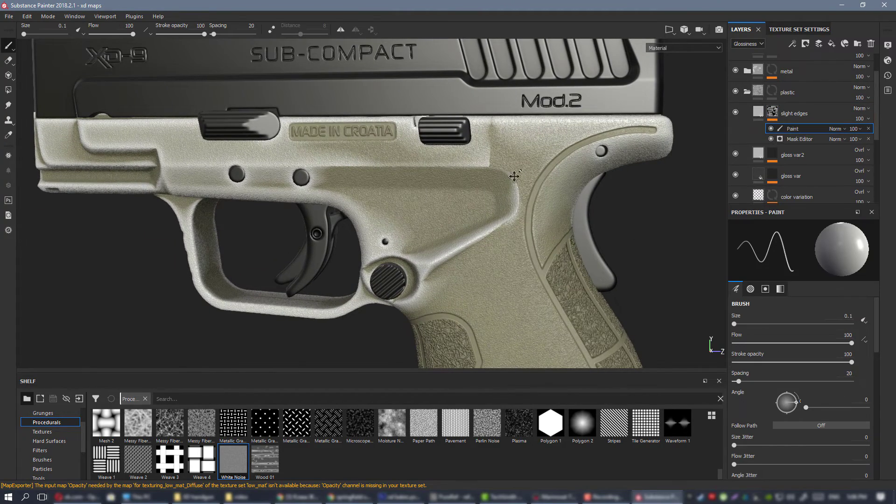
# Enlarge the black brush to 2.53 and paint out the hard-edged wear patch on the frame below the Mod.2 lettering.
pyautogui.keyDown('alt'); pyautogui.moveTo(514, 176); pyautogui.dragTo(441, 240, button='middle'); pyautogui.keyUp('alt')
pyautogui.keyDown('alt'); pyautogui.moveTo(441, 241); pyautogui.dragTo(554, 210, button='right'); pyautogui.keyUp('alt')
pyautogui.keyDown('alt'); pyautogui.moveTo(554, 210); pyautogui.dragTo(536, 218, button='middle'); pyautogui.keyUp('alt')
pyautogui.keyDown('alt'); pyautogui.moveTo(536, 217); pyautogui.dragTo(394, 214, button='right'); pyautogui.keyUp('alt')
pyautogui.keyDown('alt'); pyautogui.moveTo(394, 214); pyautogui.dragTo(444, 226); pyautogui.keyUp('alt')
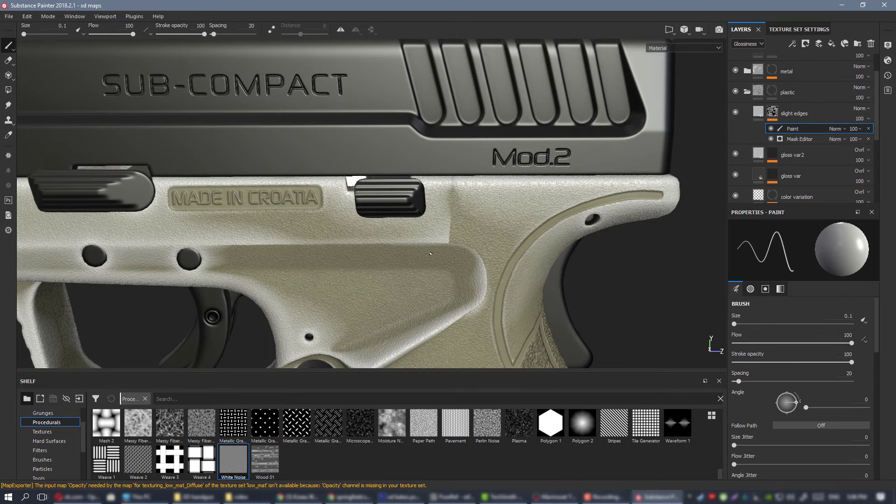
pyautogui.keyDown('ctrl'); pyautogui.moveTo(446, 224); pyautogui.dragTo(485, 223, button='right'); pyautogui.keyUp('ctrl')
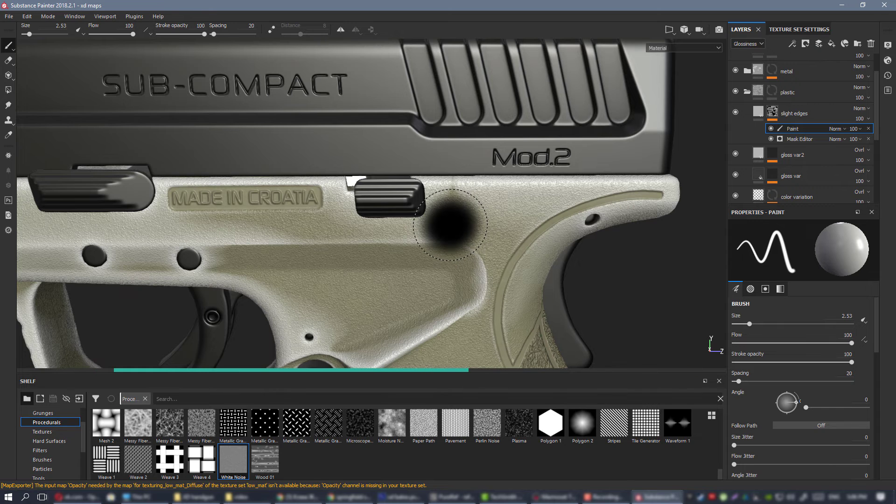
pyautogui.scroll(-3, 442, 260)
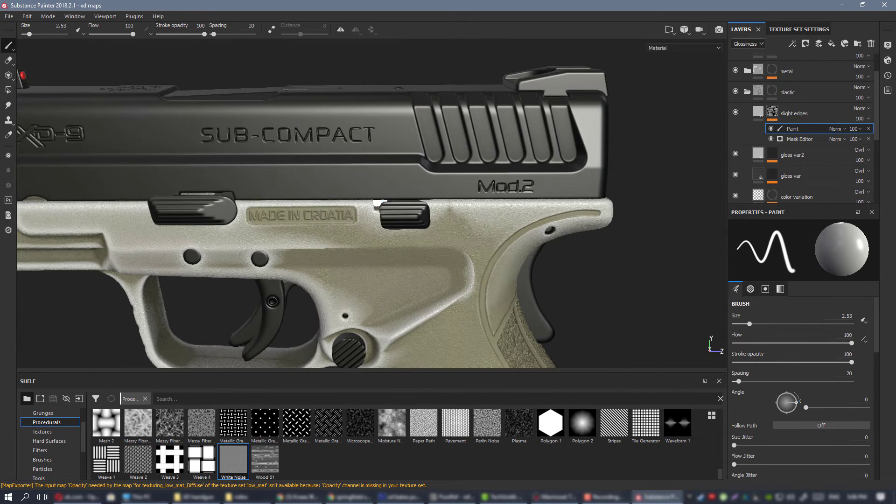
# Paint out the matching hard-edged wear patch on the opposite side of the frame, below the SPRINGFIELD ARMORY lettering.
pyautogui.keyDown('alt'); pyautogui.moveTo(537, 224); pyautogui.dragTo(456, 206); pyautogui.keyUp('alt')
pyautogui.scroll(-3, 372, 216)
pyautogui.keyDown('alt'); pyautogui.moveTo(420, 213); pyautogui.dragTo(387, 168, button='middle'); pyautogui.keyUp('alt')
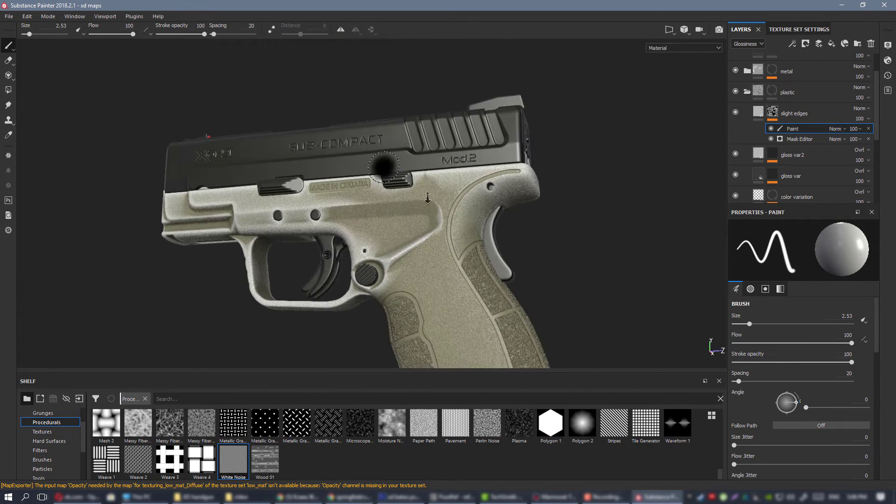
pyautogui.scroll(4, 388, 168)
pyautogui.keyDown('alt'); pyautogui.moveTo(401, 187); pyautogui.dragTo(311, 223); pyautogui.keyUp('alt')
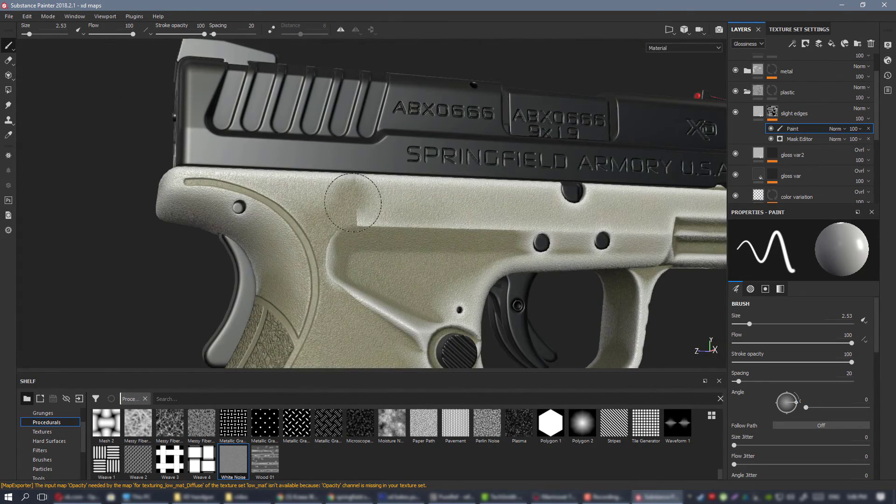
pyautogui.moveTo(477, 225)
pyautogui.mouseDown()
pyautogui.moveTo(516, 224)
pyautogui.moveTo(446, 238)
pyautogui.mouseUp()
pyautogui.click(448, 232)
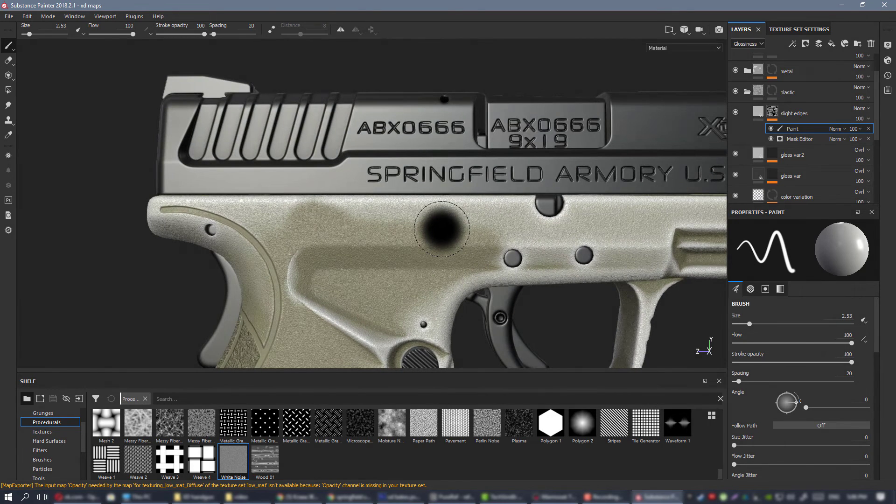
# Enlarge the brush to 3.58 and even out the masked area along the upper frame, checking both sides.
pyautogui.press(']')
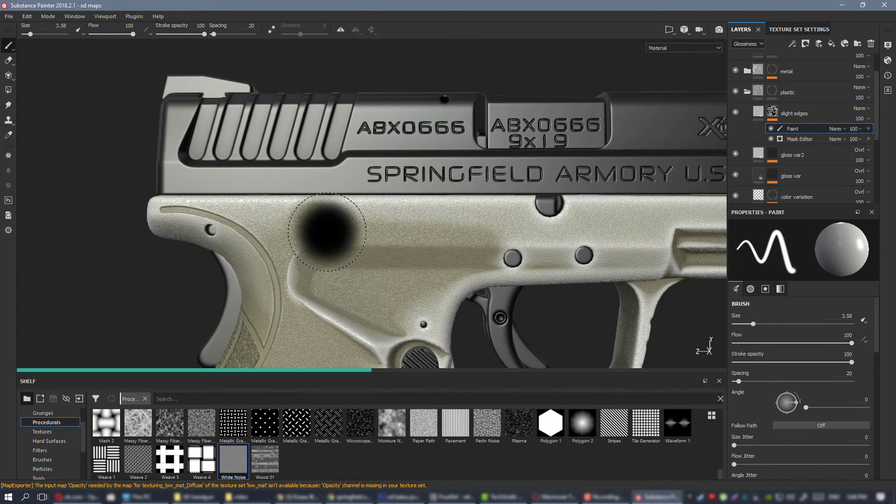
pyautogui.keyDown('alt'); pyautogui.moveTo(356, 200); pyautogui.dragTo(322, 200, button='right'); pyautogui.keyUp('alt')
pyautogui.keyDown('alt'); pyautogui.moveTo(410, 205); pyautogui.dragTo(462, 228); pyautogui.keyUp('alt')
pyautogui.keyDown('alt'); pyautogui.moveTo(344, 228); pyautogui.dragTo(486, 236); pyautogui.keyUp('alt')
pyautogui.keyDown('shift'); pyautogui.moveTo(486, 236); pyautogui.dragTo(305, 217, button='right'); pyautogui.keyUp('shift')
pyautogui.keyDown('alt'); pyautogui.moveTo(306, 217); pyautogui.dragTo(464, 214, button='middle'); pyautogui.keyUp('alt')
pyautogui.keyDown('alt'); pyautogui.moveTo(464, 215); pyautogui.dragTo(495, 203); pyautogui.keyUp('alt')
# Turn off the specular, gloss, height and normal channels of the slight edges fill, keeping only diffuse.
pyautogui.click(759, 112)
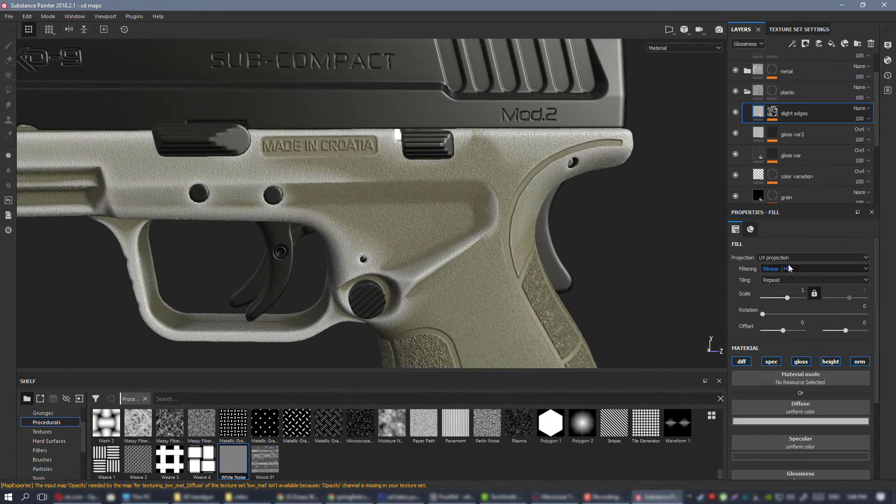
pyautogui.click(771, 362)
pyautogui.click(800, 362)
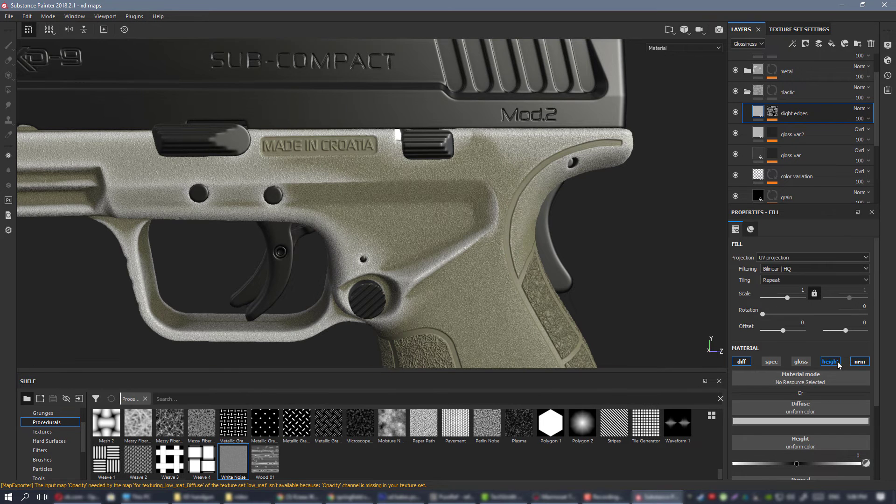
pyautogui.click(837, 362)
pyautogui.click(856, 363)
# Show the layer stack's diffuse channel and set the slight edges layer's blending mode to Overlay.
pyautogui.keyDown('alt'); pyautogui.moveTo(386, 251); pyautogui.dragTo(473, 247, button='middle'); pyautogui.keyUp('alt')
pyautogui.keyDown('alt'); pyautogui.moveTo(472, 247); pyautogui.dragTo(499, 236); pyautogui.keyUp('alt')
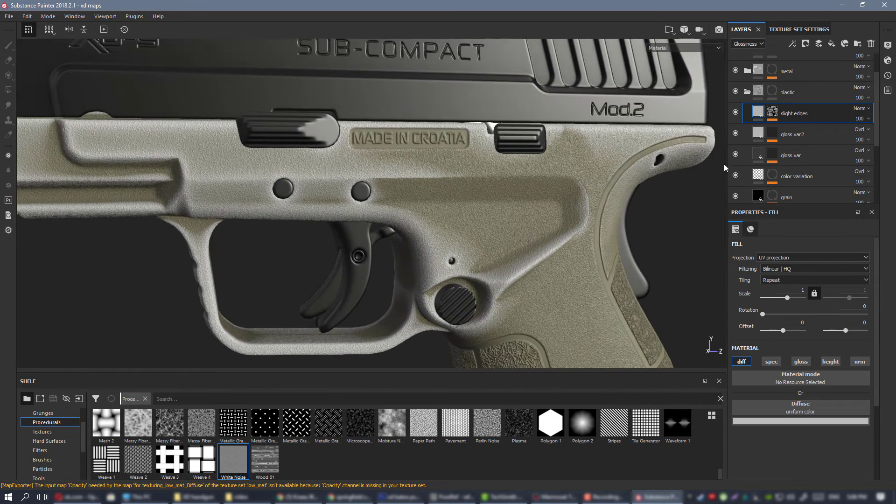
pyautogui.click(758, 45)
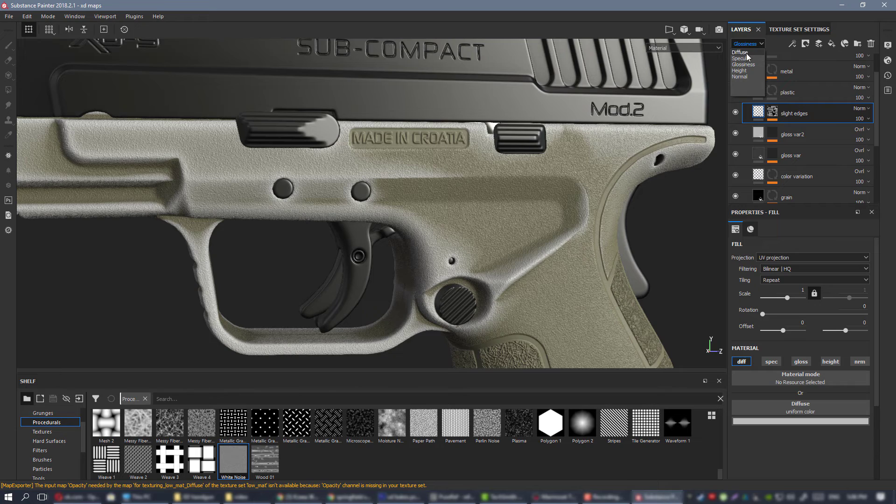
pyautogui.click(746, 53)
pyautogui.click(858, 110)
pyautogui.click(855, 239)
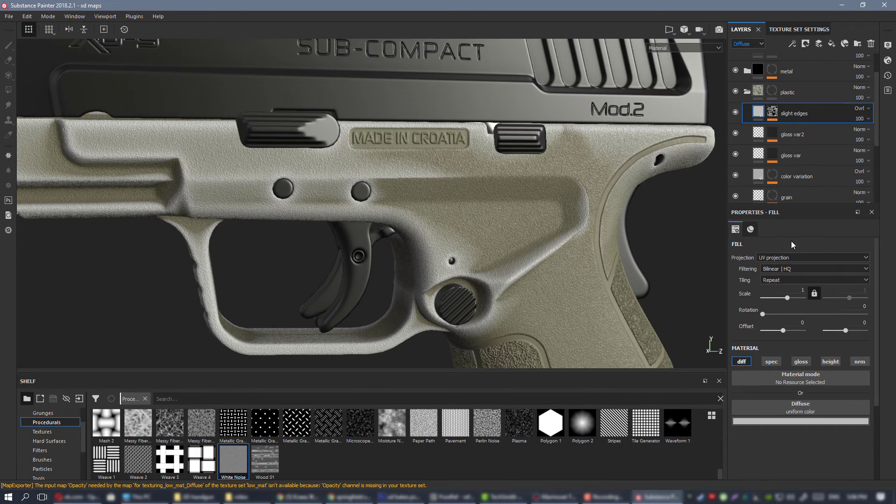
# View the diffuse channel alone and lighten the slight edges layer's uniform diffuse color.
pyautogui.keyDown('alt'); pyautogui.moveTo(418, 164); pyautogui.dragTo(495, 198, button='right'); pyautogui.keyUp('alt')
pyautogui.press('c')
pyautogui.press('c')
pyautogui.keyDown('alt'); pyautogui.moveTo(536, 234); pyautogui.dragTo(515, 261, button='right'); pyautogui.keyUp('alt')
pyautogui.press('c')
pyautogui.press('c')
pyautogui.press('c')
pyautogui.click(805, 422)
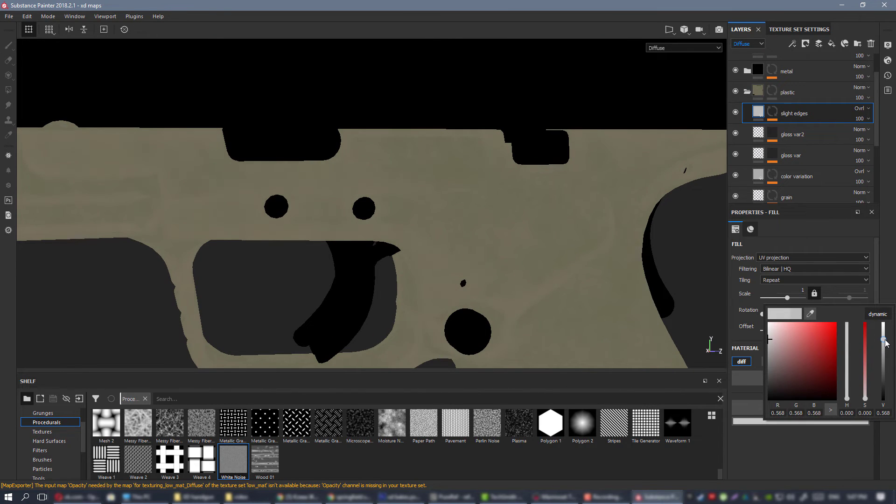
# Examine the edge highlights in the diffuse channel on both sides of the frame.
pyautogui.keyDown('alt'); pyautogui.moveTo(470, 292); pyautogui.dragTo(420, 244, button='right'); pyautogui.keyUp('alt')
pyautogui.keyDown('alt'); pyautogui.moveTo(513, 275); pyautogui.dragTo(432, 212, button='middle'); pyautogui.keyUp('alt')
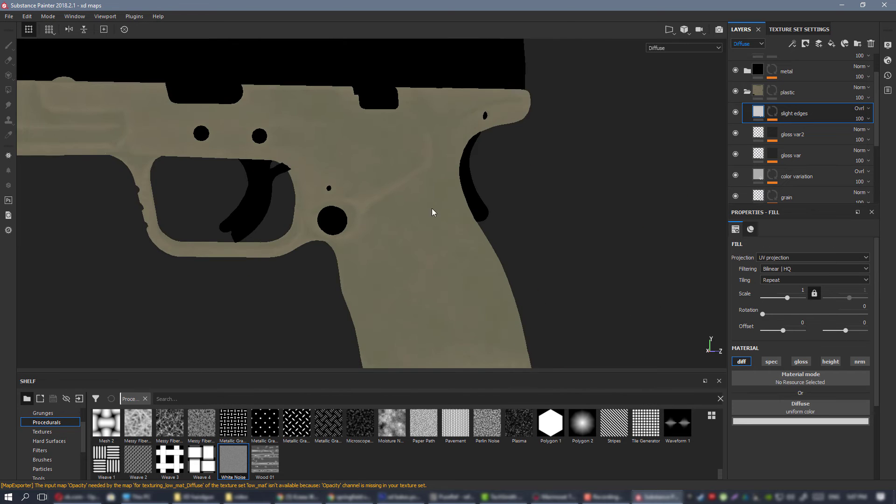
pyautogui.keyDown('alt'); pyautogui.moveTo(432, 212); pyautogui.dragTo(406, 234); pyautogui.keyUp('alt')
pyautogui.keyDown('alt'); pyautogui.moveTo(406, 234); pyautogui.dragTo(385, 184, button='middle'); pyautogui.keyUp('alt')
pyautogui.keyDown('alt'); pyautogui.moveTo(385, 185); pyautogui.dragTo(280, 194); pyautogui.keyUp('alt')
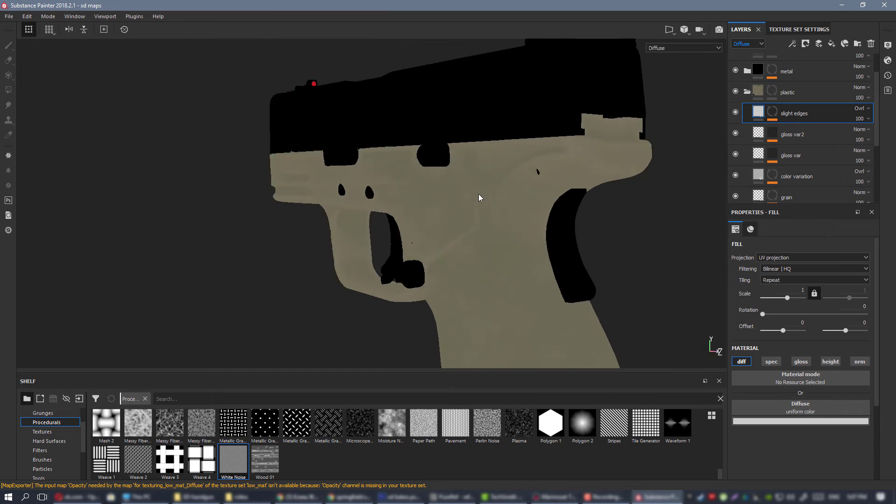
pyautogui.keyDown('alt'); pyautogui.moveTo(480, 198); pyautogui.dragTo(220, 190); pyautogui.keyUp('alt')
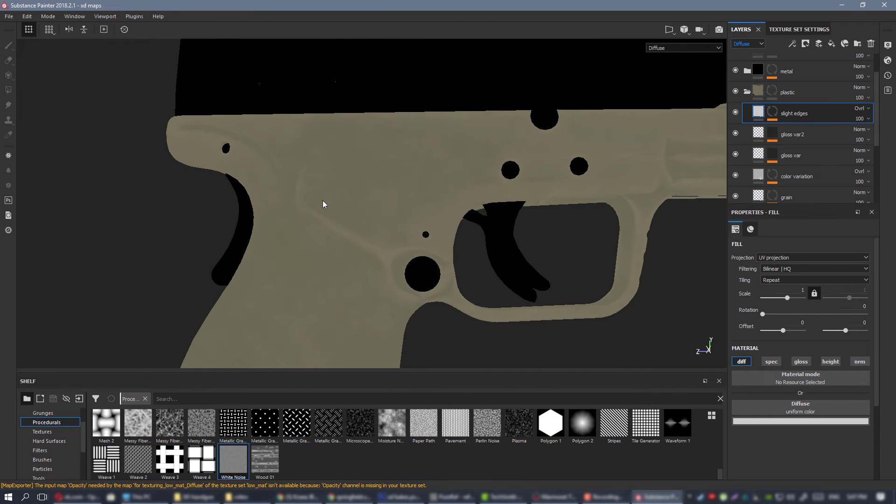
# Return to the material view and check the effect of the slight edges layer by toggling its visibility and viewing both sides.
pyautogui.press('m')
pyautogui.keyDown('shift'); pyautogui.moveTo(370, 225); pyautogui.dragTo(413, 224, button='right'); pyautogui.keyUp('shift')
pyautogui.scroll(-4, 414, 224)
pyautogui.keyDown('alt'); pyautogui.moveTo(416, 226); pyautogui.dragTo(370, 213, button='middle'); pyautogui.keyUp('alt')
pyautogui.keyDown('alt'); pyautogui.moveTo(370, 213); pyautogui.dragTo(322, 233); pyautogui.keyUp('alt')
pyautogui.keyDown('alt'); pyautogui.moveTo(400, 213); pyautogui.dragTo(364, 214, button='middle'); pyautogui.keyUp('alt')
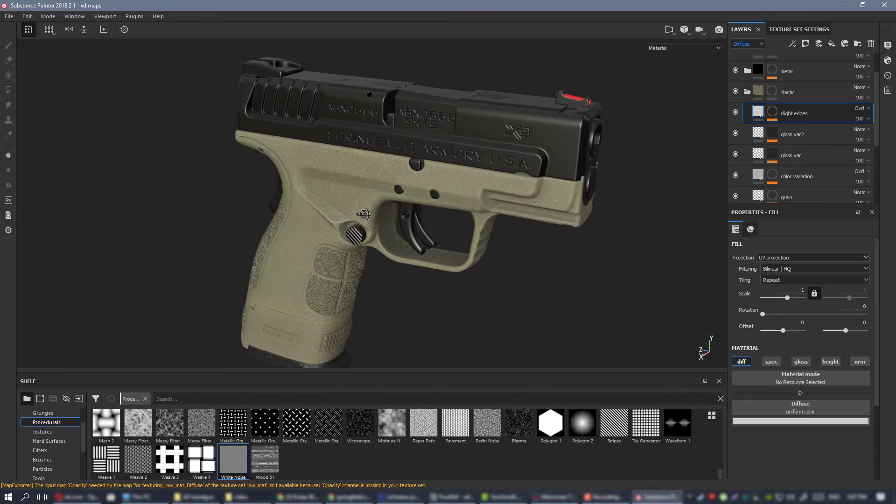
pyautogui.click(736, 113)
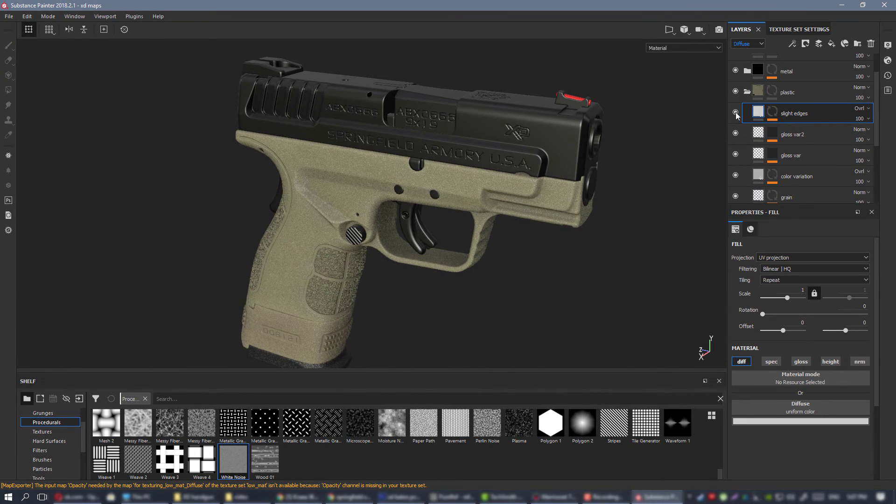
pyautogui.keyDown('alt'); pyautogui.moveTo(326, 220); pyautogui.dragTo(434, 223); pyautogui.keyUp('alt')
pyautogui.keyDown('shift'); pyautogui.moveTo(435, 220); pyautogui.dragTo(411, 215, button='right'); pyautogui.keyUp('shift')
pyautogui.keyDown('alt'); pyautogui.moveTo(410, 214); pyautogui.dragTo(448, 221); pyautogui.keyUp('alt')
pyautogui.scroll(2, 340, 228)
pyautogui.scroll(-4, 449, 220)
pyautogui.keyDown('alt'); pyautogui.moveTo(422, 189); pyautogui.dragTo(414, 169); pyautogui.keyUp('alt')
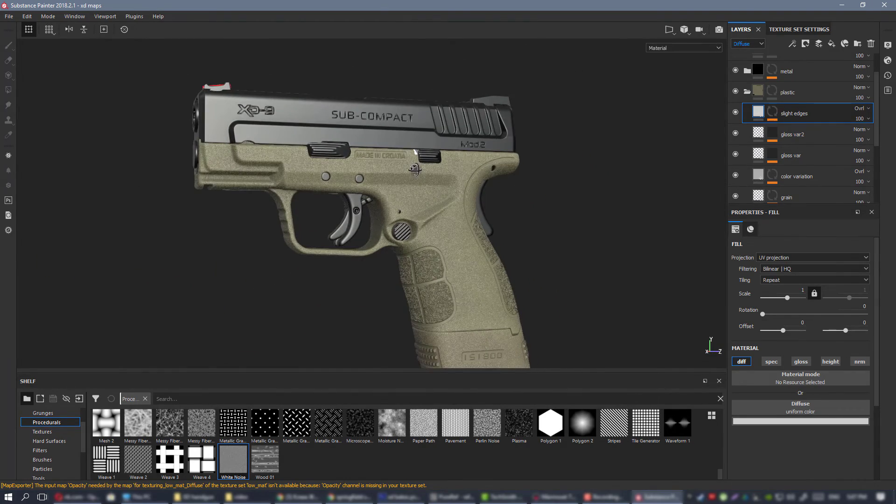
pyautogui.scroll(3, 462, 231)
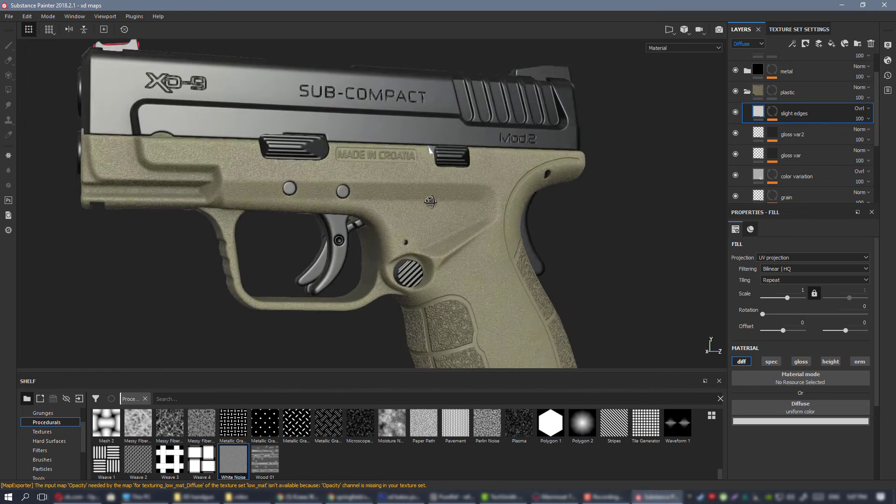
pyautogui.scroll(-1, 462, 231)
pyautogui.keyDown('alt'); pyautogui.moveTo(461, 231); pyautogui.dragTo(483, 191); pyautogui.keyUp('alt')
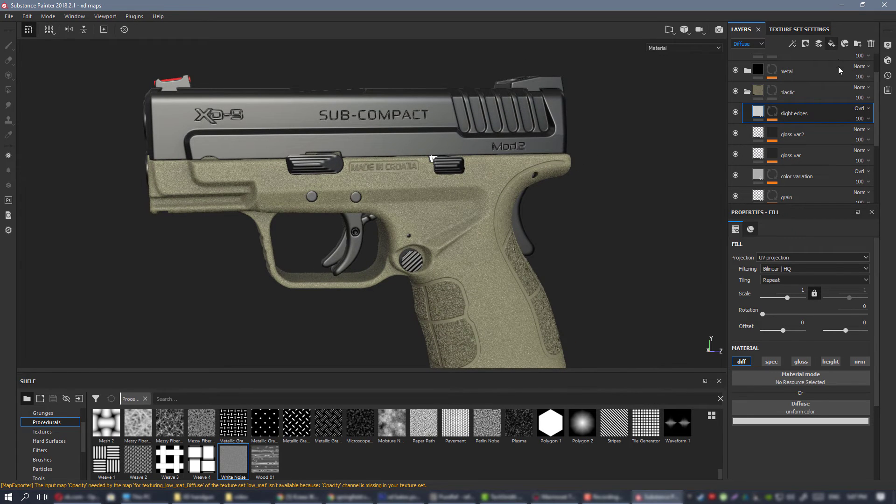
# Add a fill layer above slight edges in the plastic group and name it slight dust.
pyautogui.doubleClick(785, 113)
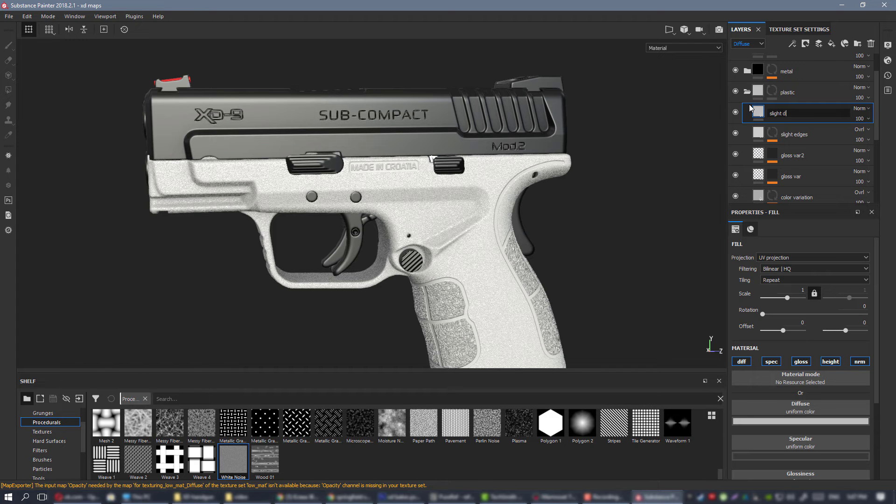
pyautogui.press('Return')
pyautogui.scroll(2, 457, 277)
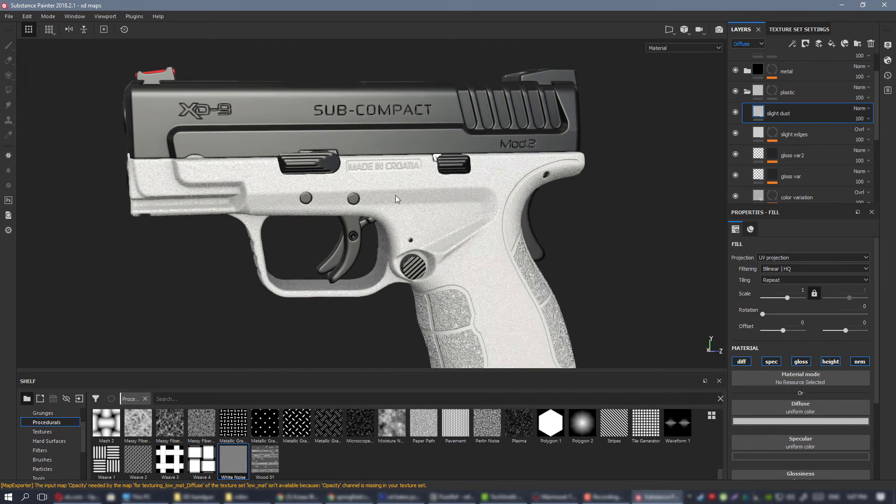
pyautogui.rightClick(789, 110)
pyautogui.click(807, 125)
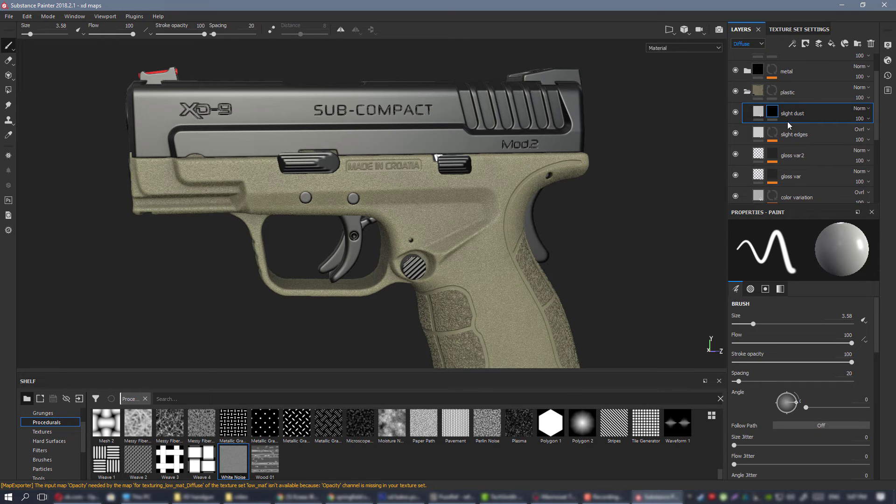
pyautogui.click(787, 126)
pyautogui.click(773, 115)
pyautogui.rightClick(774, 112)
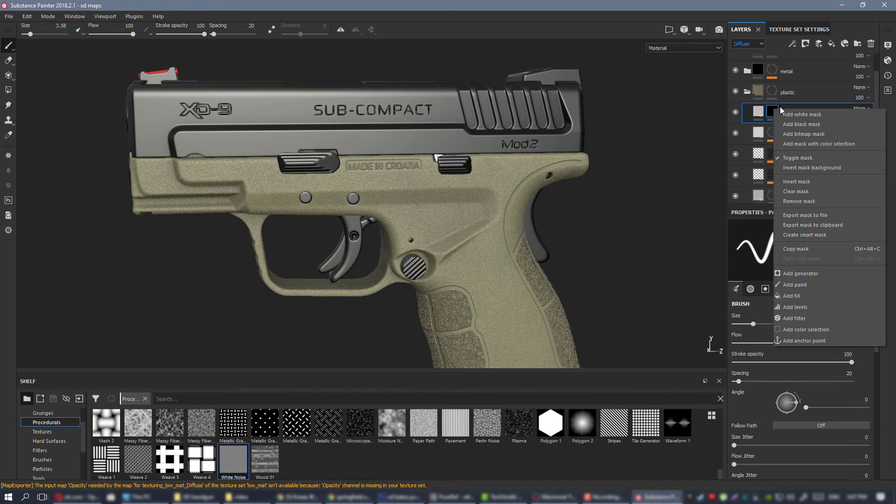
pyautogui.click(833, 200)
pyautogui.rightClick(774, 111)
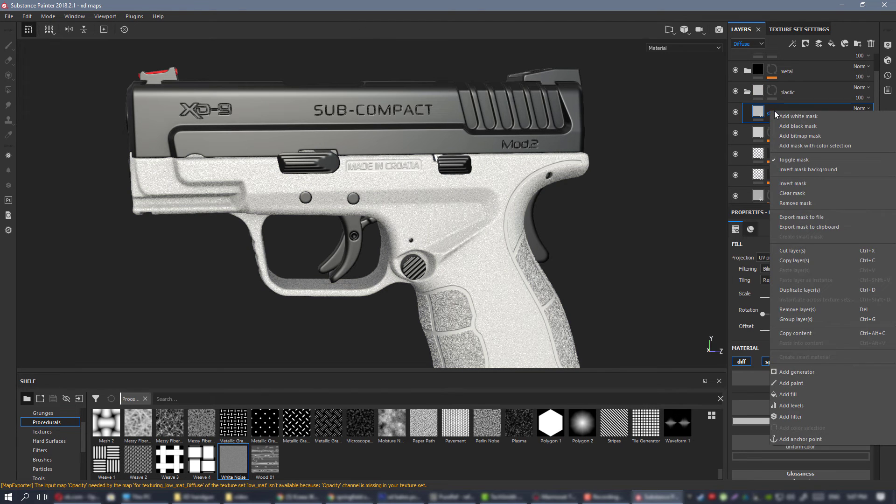
pyautogui.click(771, 111)
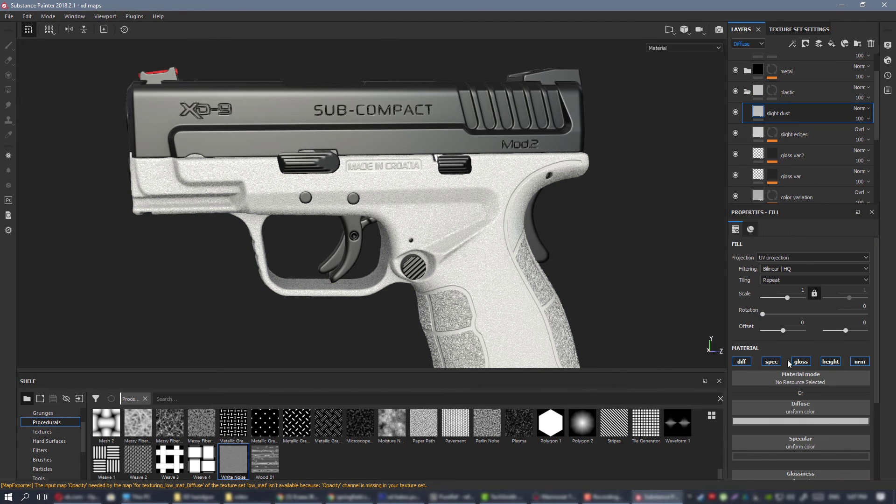
# Set the slight dust layer's diffuse color to a very dark brown, RGB 0.021, 0.018, 0.014.
pyautogui.click(807, 422)
pyautogui.click(780, 384)
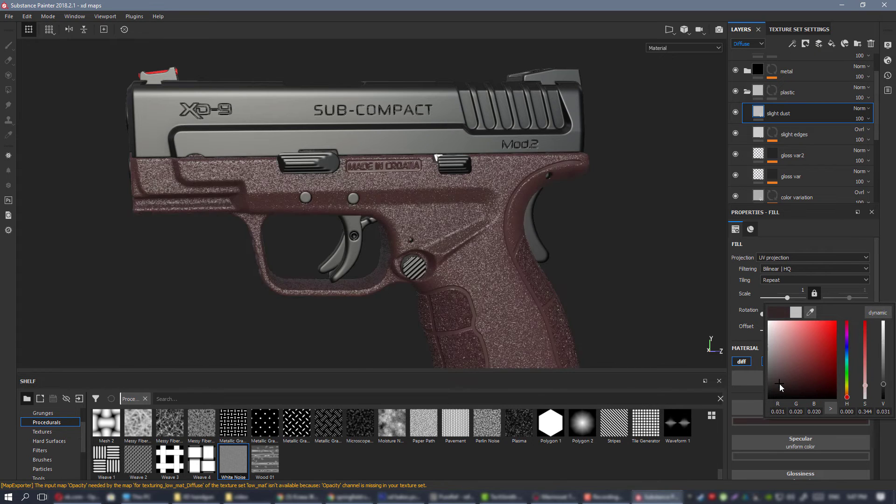
pyautogui.moveTo(781, 388); pyautogui.dragTo(784, 386)
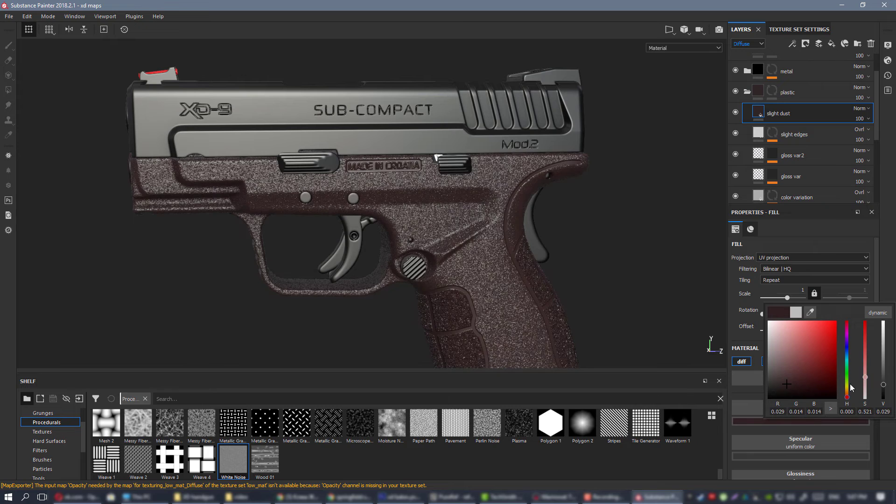
pyautogui.click(847, 389)
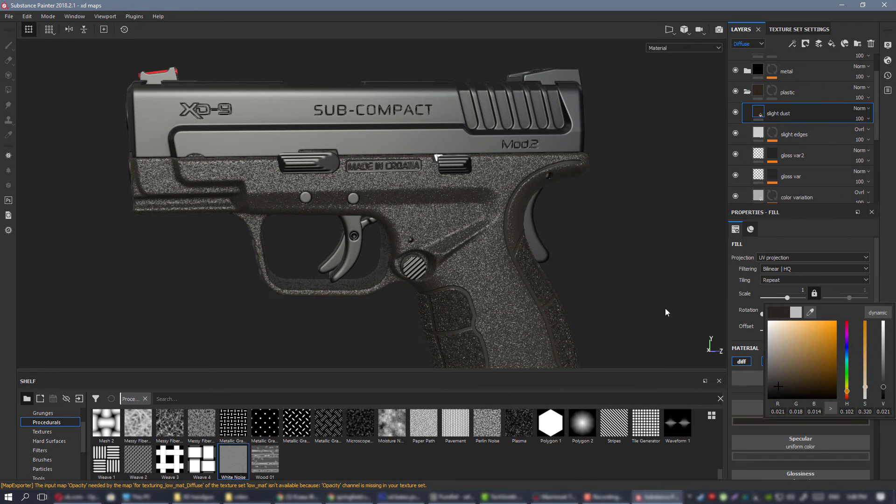
pyautogui.click(626, 293)
# With height and normal off on slight dust, lower its glossiness to 0.1273 and shift the diffuse hue toward yellow.
pyautogui.scroll(-3, 864, 423)
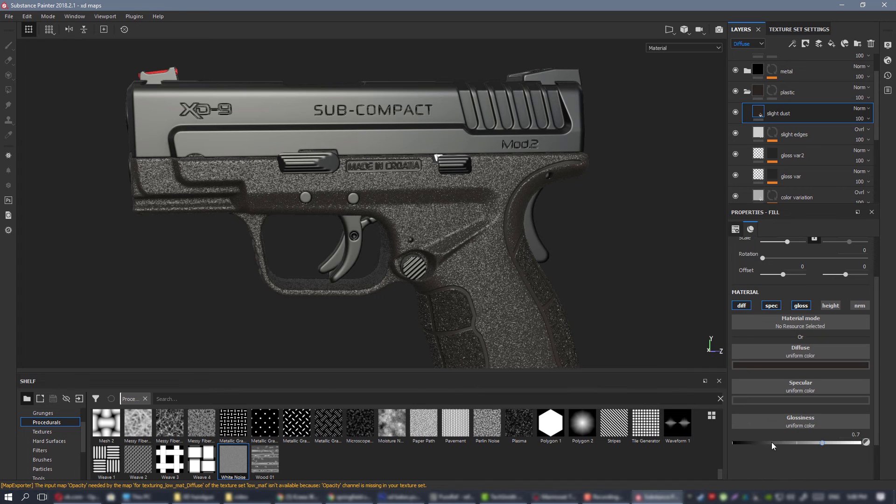
pyautogui.moveTo(771, 441); pyautogui.dragTo(756, 442)
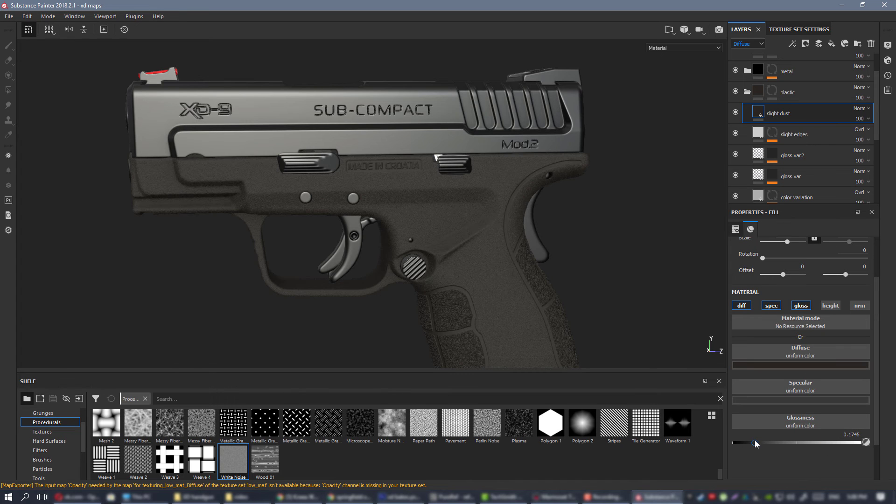
pyautogui.click(785, 366)
pyautogui.moveTo(847, 457); pyautogui.dragTo(848, 456)
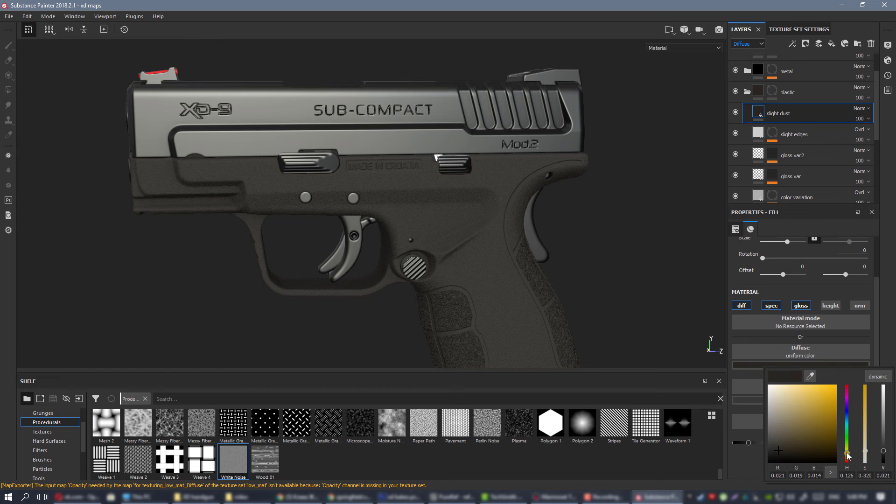
pyautogui.click(651, 288)
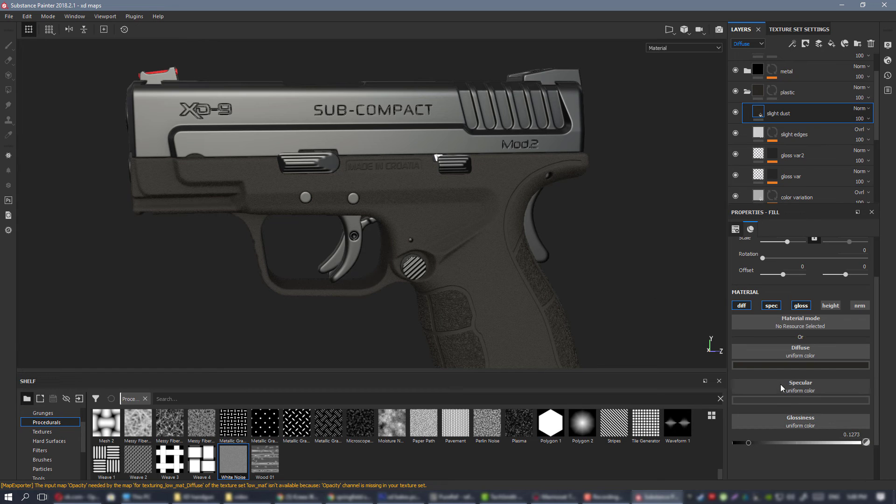
# Examine the dark, matte dust material on the frame from several angles and distances.
pyautogui.scroll(-3, 502, 259)
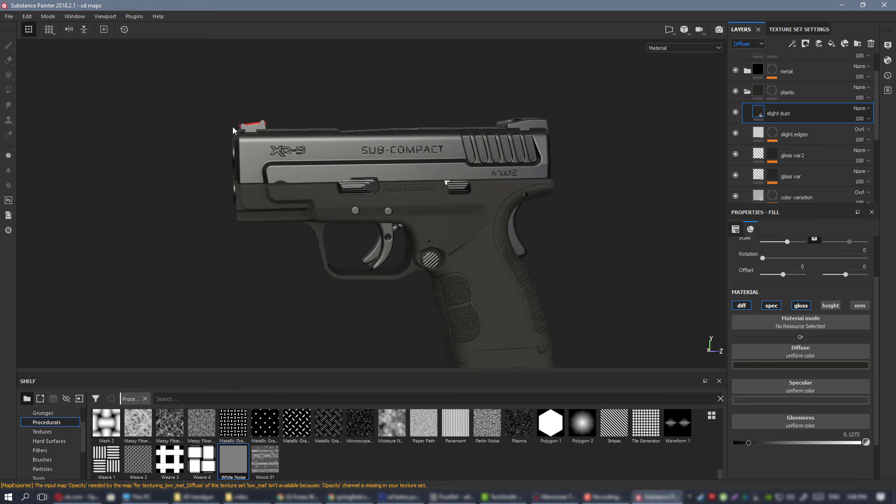
pyautogui.keyDown('alt'); pyautogui.moveTo(490, 252); pyautogui.dragTo(462, 211); pyautogui.keyUp('alt')
pyautogui.scroll(-1, 456, 202)
pyautogui.keyDown('alt'); pyautogui.moveTo(452, 194); pyautogui.dragTo(432, 135, button='middle'); pyautogui.keyUp('alt')
pyautogui.moveTo(432, 135)
pyautogui.keyDown('alt'); pyautogui.mouseDown()
pyautogui.moveTo(722, 154)
pyautogui.moveTo(434, 140)
pyautogui.mouseUp(); pyautogui.keyUp('alt')
pyautogui.keyDown('alt'); pyautogui.moveTo(434, 140); pyautogui.dragTo(483, 230, button='right'); pyautogui.keyUp('alt')
pyautogui.keyDown('alt'); pyautogui.moveTo(484, 229); pyautogui.dragTo(456, 249, button='middle'); pyautogui.keyUp('alt')
pyautogui.keyDown('alt'); pyautogui.moveTo(449, 214); pyautogui.dragTo(420, 181, button='right'); pyautogui.keyUp('alt')
pyautogui.moveTo(420, 181)
pyautogui.keyDown('alt'); pyautogui.mouseDown()
pyautogui.moveTo(273, 182)
pyautogui.moveTo(410, 172)
pyautogui.mouseUp(); pyautogui.keyUp('alt')
pyautogui.keyDown('alt'); pyautogui.moveTo(439, 196); pyautogui.dragTo(480, 261, button='right'); pyautogui.keyUp('alt')
pyautogui.keyDown('alt'); pyautogui.moveTo(480, 261); pyautogui.dragTo(491, 315, button='middle'); pyautogui.keyUp('alt')
pyautogui.keyDown('alt'); pyautogui.moveTo(492, 315); pyautogui.dragTo(506, 332); pyautogui.keyUp('alt')
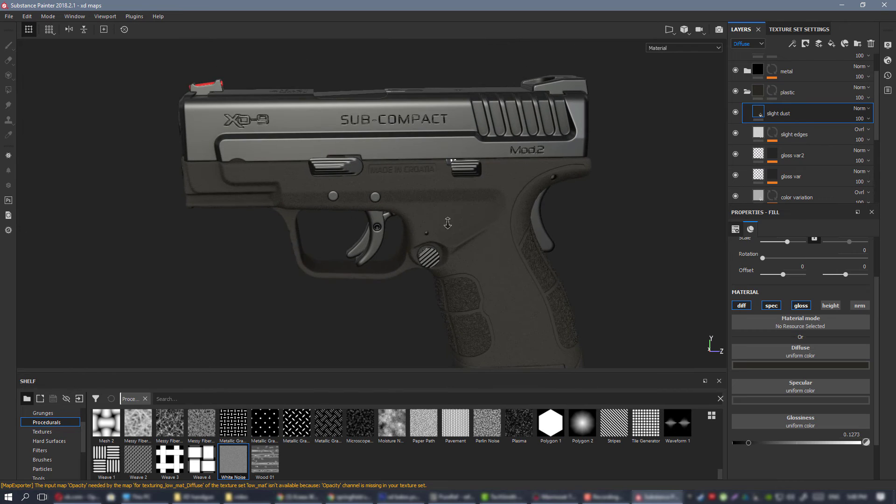
pyautogui.keyDown('alt'); pyautogui.moveTo(447, 223); pyautogui.dragTo(401, 222, button='right'); pyautogui.keyUp('alt')
pyautogui.keyDown('alt'); pyautogui.moveTo(401, 221); pyautogui.dragTo(386, 197, button='middle'); pyautogui.keyUp('alt')
pyautogui.keyDown('alt'); pyautogui.moveTo(419, 190); pyautogui.dragTo(424, 183); pyautogui.keyUp('alt')
pyautogui.keyDown('alt'); pyautogui.moveTo(434, 194); pyautogui.dragTo(451, 206, button='right'); pyautogui.keyUp('alt')
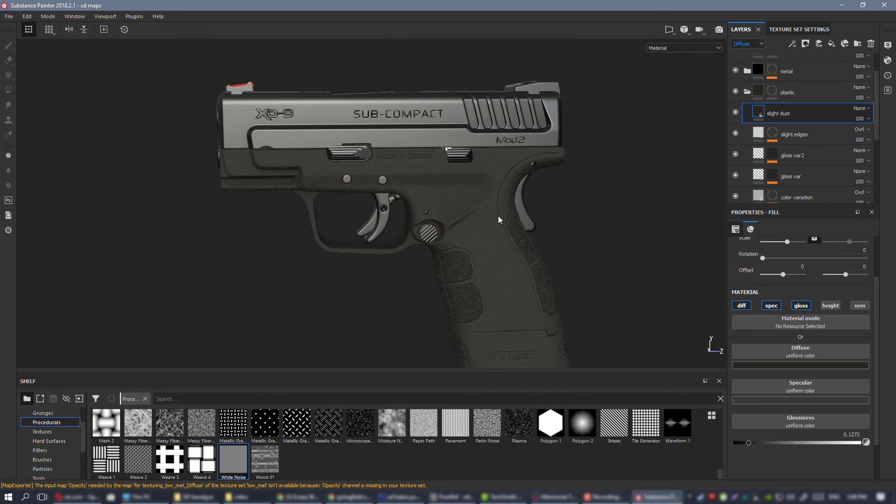
pyautogui.keyDown('alt'); pyautogui.moveTo(497, 216); pyautogui.dragTo(471, 248, button='middle'); pyautogui.keyUp('alt')
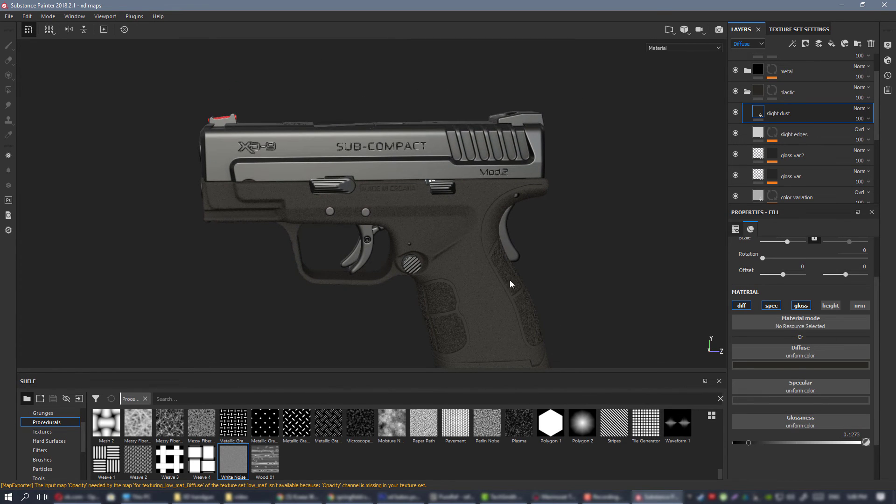
pyautogui.keyDown('alt'); pyautogui.moveTo(457, 257); pyautogui.dragTo(436, 234, button='right'); pyautogui.keyUp('alt')
pyautogui.keyDown('alt'); pyautogui.moveTo(436, 234); pyautogui.dragTo(458, 232); pyautogui.keyUp('alt')
pyautogui.keyDown('alt'); pyautogui.moveTo(458, 232); pyautogui.dragTo(422, 226, button='middle'); pyautogui.keyUp('alt')
pyautogui.moveTo(421, 226)
pyautogui.keyDown('alt'); pyautogui.mouseDown(button='right')
pyautogui.moveTo(443, 241)
pyautogui.moveTo(425, 225)
pyautogui.mouseUp(button='right'); pyautogui.keyUp('alt')
pyautogui.keyDown('alt'); pyautogui.moveTo(425, 224); pyautogui.dragTo(431, 238, button='middle'); pyautogui.keyUp('alt')
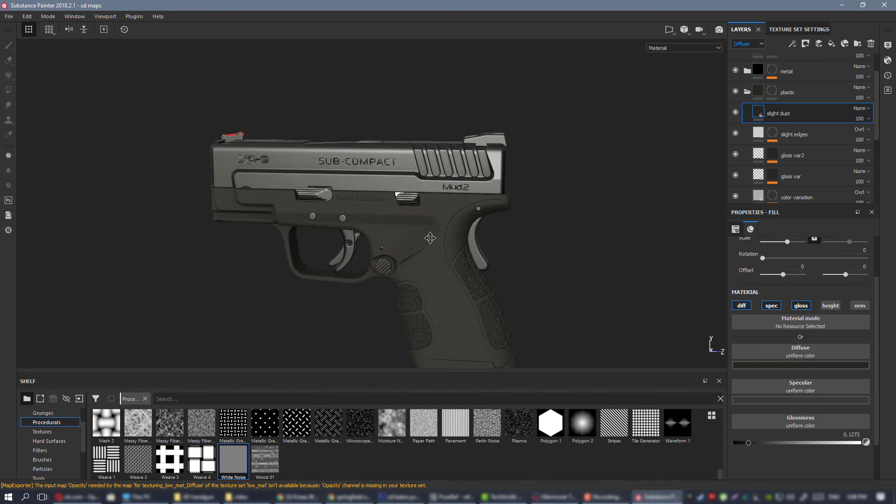
pyautogui.keyDown('alt'); pyautogui.moveTo(431, 238); pyautogui.dragTo(512, 264); pyautogui.keyUp('alt')
pyautogui.keyDown('alt'); pyautogui.moveTo(293, 140); pyautogui.dragTo(381, 206, button='middle'); pyautogui.keyUp('alt')
pyautogui.keyDown('alt'); pyautogui.moveTo(381, 205); pyautogui.dragTo(332, 172); pyautogui.keyUp('alt')
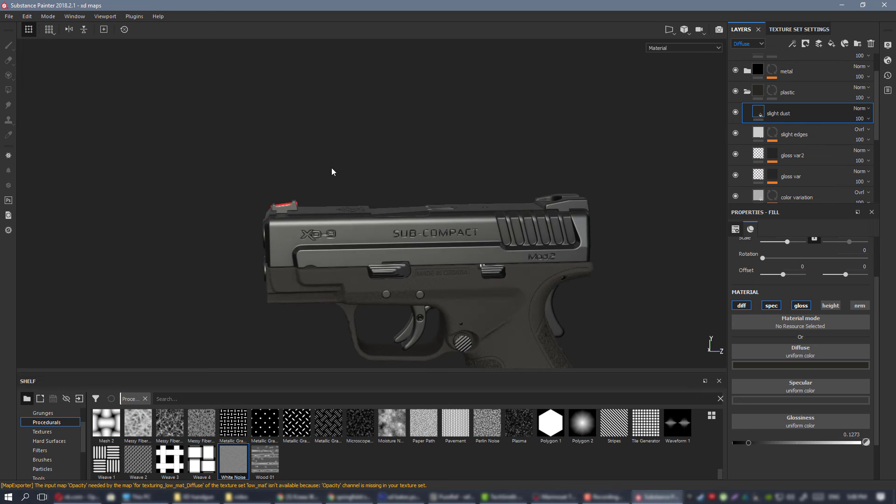
pyautogui.keyDown('alt'); pyautogui.moveTo(397, 229); pyautogui.dragTo(448, 262, button='right'); pyautogui.keyUp('alt')
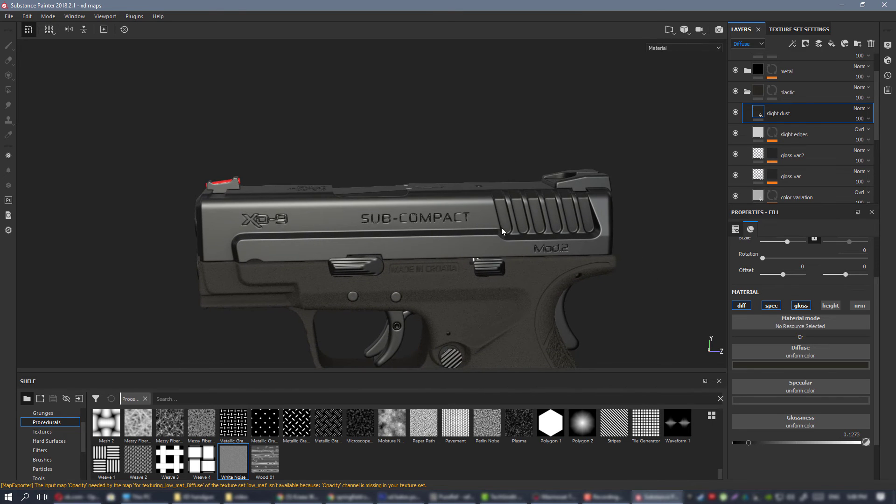
pyautogui.keyDown('alt'); pyautogui.moveTo(501, 231); pyautogui.dragTo(534, 224, button='middle'); pyautogui.keyUp('alt')
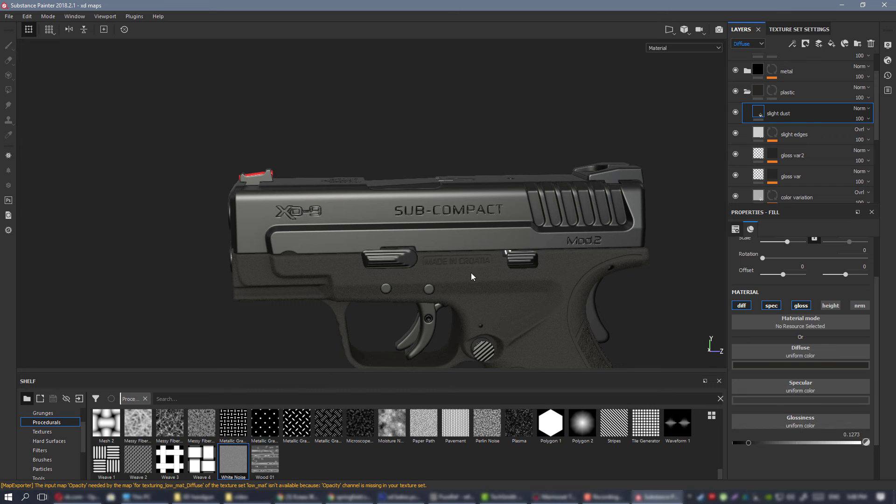
# Inspect how the slight dust material responds to light along the frame and grip while zooming in and out.
pyautogui.scroll(-3, 500, 267)
pyautogui.keyDown('alt'); pyautogui.moveTo(500, 267); pyautogui.dragTo(354, 222, button='middle'); pyautogui.keyUp('alt')
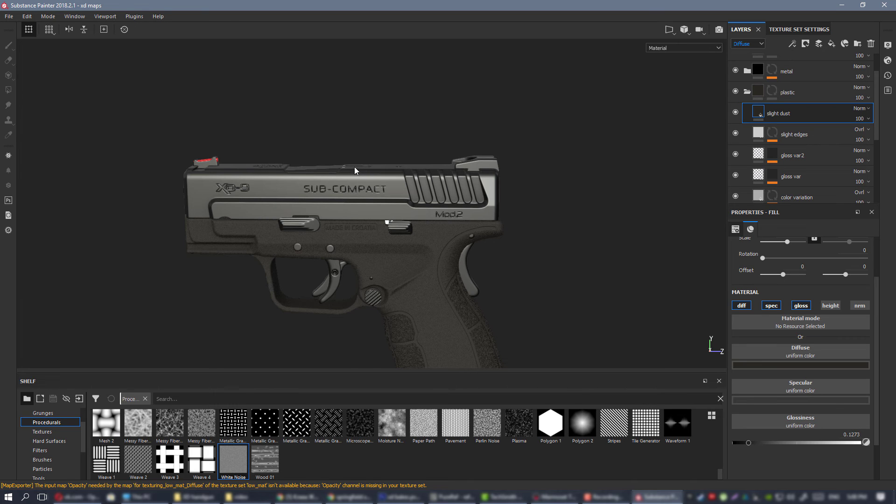
pyautogui.keyDown('alt'); pyautogui.moveTo(354, 166); pyautogui.dragTo(430, 196); pyautogui.keyUp('alt')
pyautogui.scroll(-3, 452, 231)
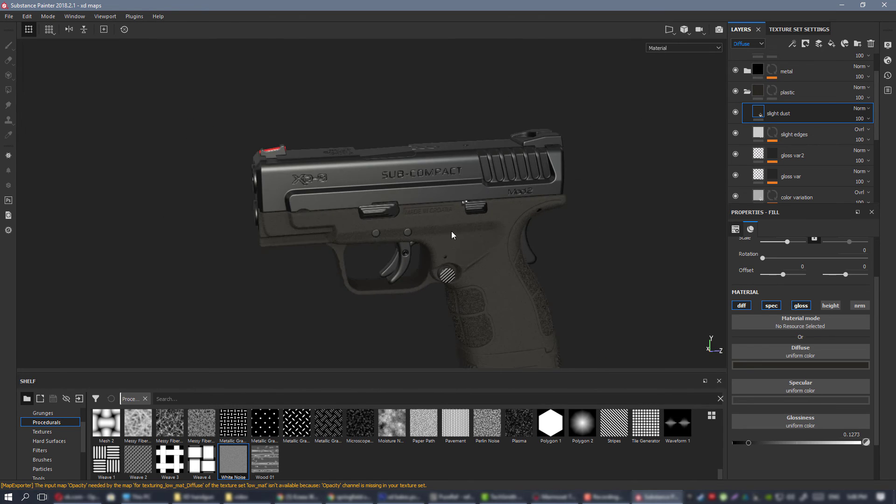
pyautogui.keyDown('alt'); pyautogui.moveTo(452, 234); pyautogui.dragTo(430, 221, button='middle'); pyautogui.keyUp('alt')
pyautogui.keyDown('alt'); pyautogui.moveTo(431, 222); pyautogui.dragTo(373, 172); pyautogui.keyUp('alt')
pyautogui.keyDown('alt'); pyautogui.moveTo(398, 199); pyautogui.dragTo(512, 206); pyautogui.keyUp('alt')
pyautogui.keyDown('alt'); pyautogui.moveTo(511, 206); pyautogui.dragTo(445, 208, button='middle'); pyautogui.keyUp('alt')
pyautogui.keyDown('alt'); pyautogui.moveTo(462, 216); pyautogui.dragTo(475, 229, button='right'); pyautogui.keyUp('alt')
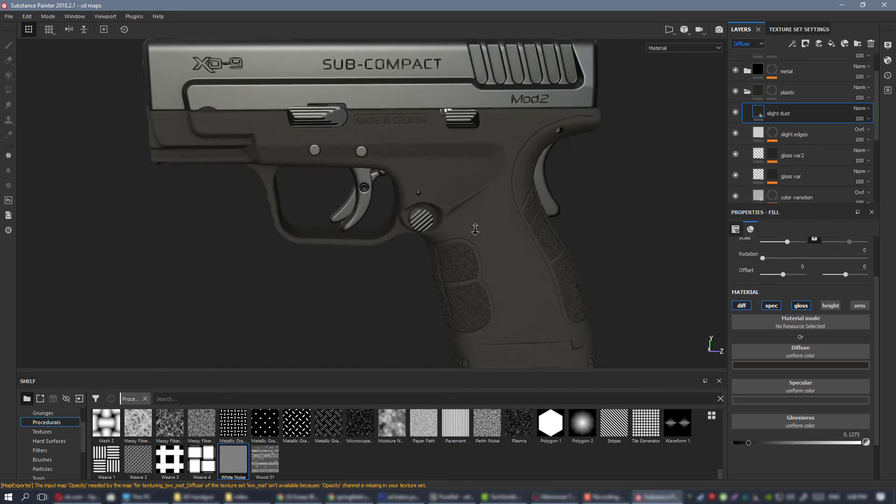
pyautogui.keyDown('alt'); pyautogui.moveTo(475, 230); pyautogui.dragTo(459, 215); pyautogui.keyUp('alt')
# Add a black mask to the slight dust layer and drive it with a Dirt generator.
pyautogui.rightClick(780, 116)
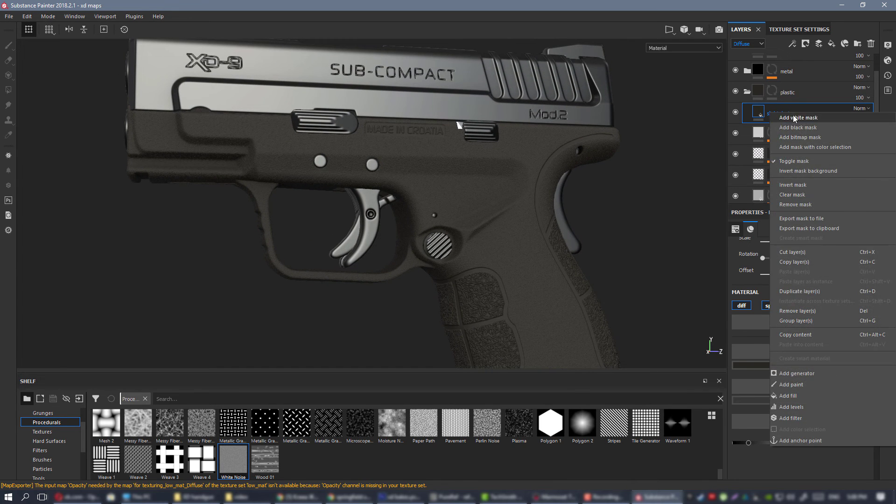
pyautogui.click(801, 127)
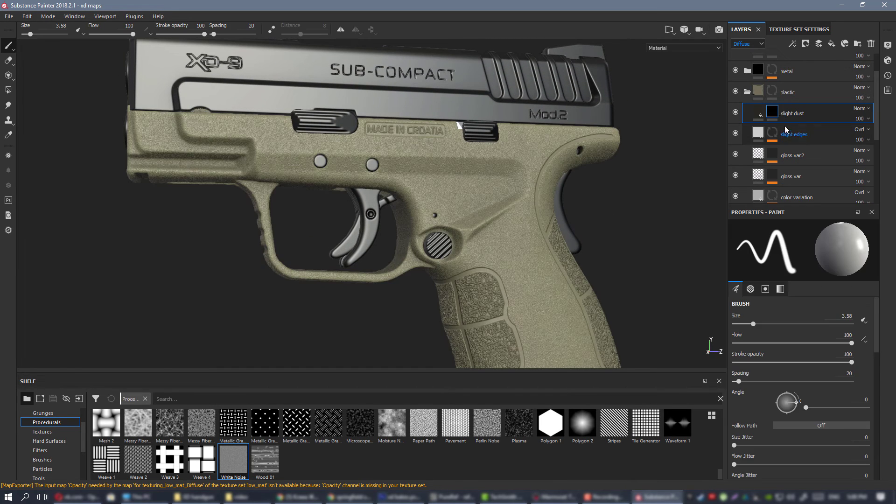
pyautogui.rightClick(771, 113)
pyautogui.click(836, 274)
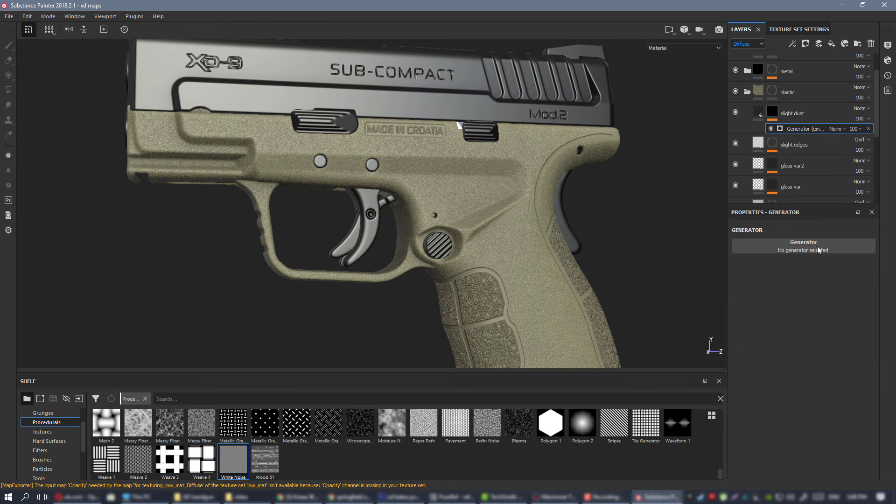
pyautogui.click(818, 247)
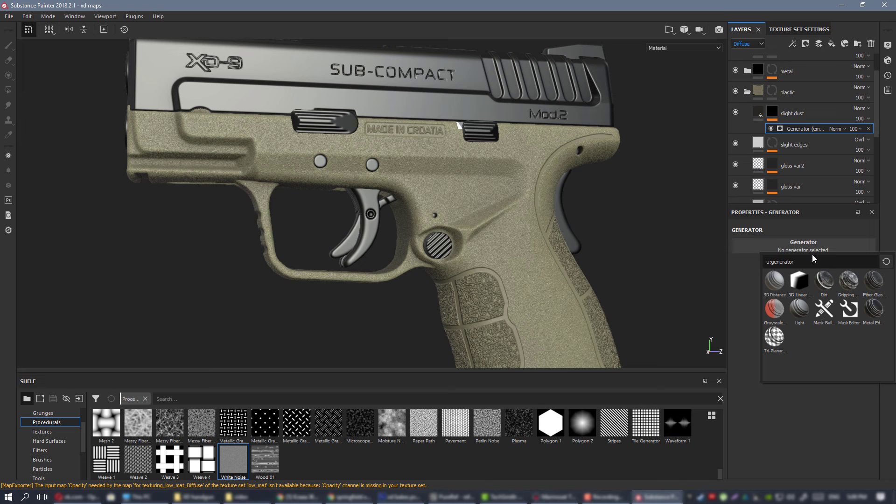
pyautogui.click(824, 281)
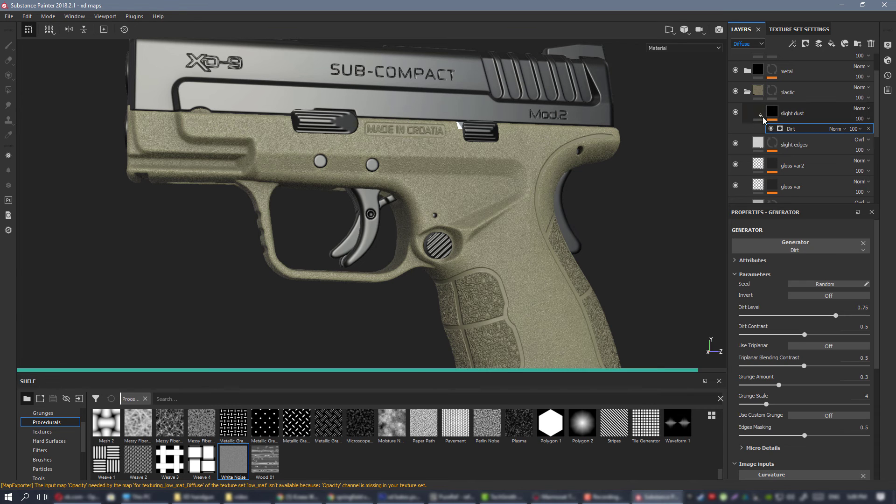
# Try a Dirt Level of 0.49 for the slight dust mask's Dirt generator.
pyautogui.keyDown('alt'); pyautogui.moveTo(308, 141); pyautogui.dragTo(499, 194, button='middle'); pyautogui.keyUp('alt')
pyautogui.keyDown('alt'); pyautogui.moveTo(500, 194); pyautogui.dragTo(554, 210, button='right'); pyautogui.keyUp('alt')
pyautogui.keyDown('alt'); pyautogui.moveTo(554, 210); pyautogui.dragTo(489, 185, button='middle'); pyautogui.keyUp('alt')
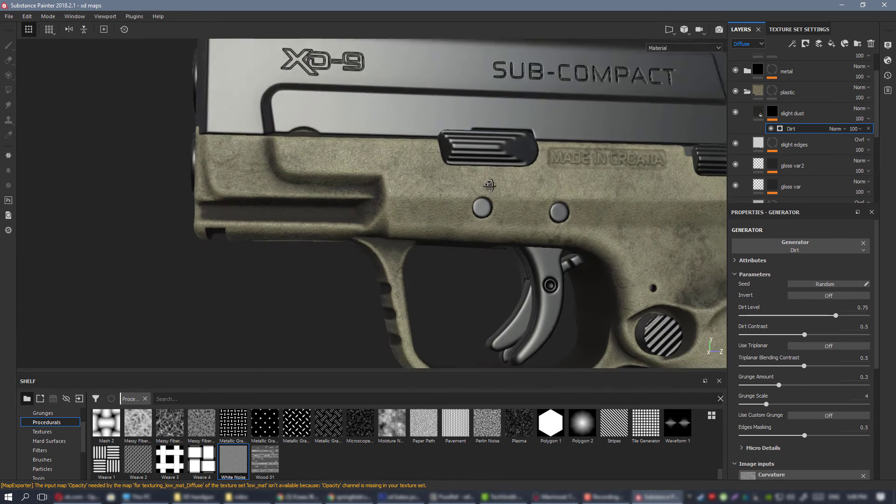
pyautogui.keyDown('alt'); pyautogui.moveTo(489, 185); pyautogui.dragTo(503, 205); pyautogui.keyUp('alt')
pyautogui.click(794, 316)
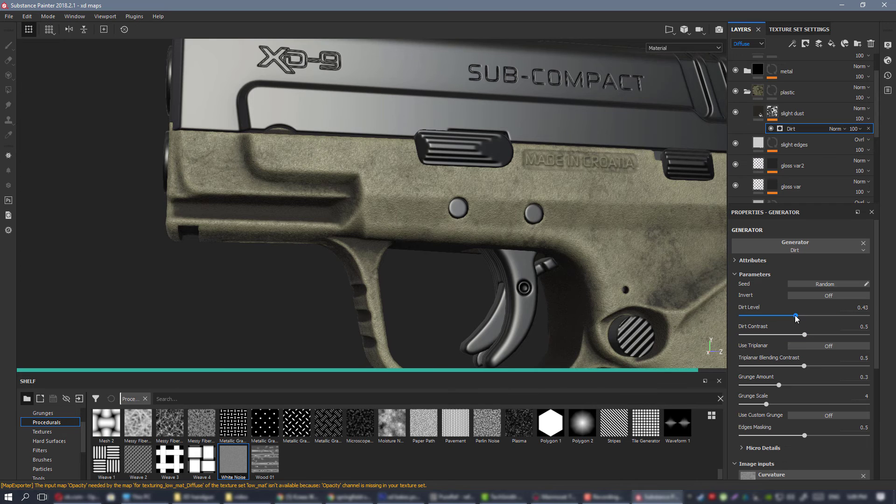
pyautogui.click(803, 315)
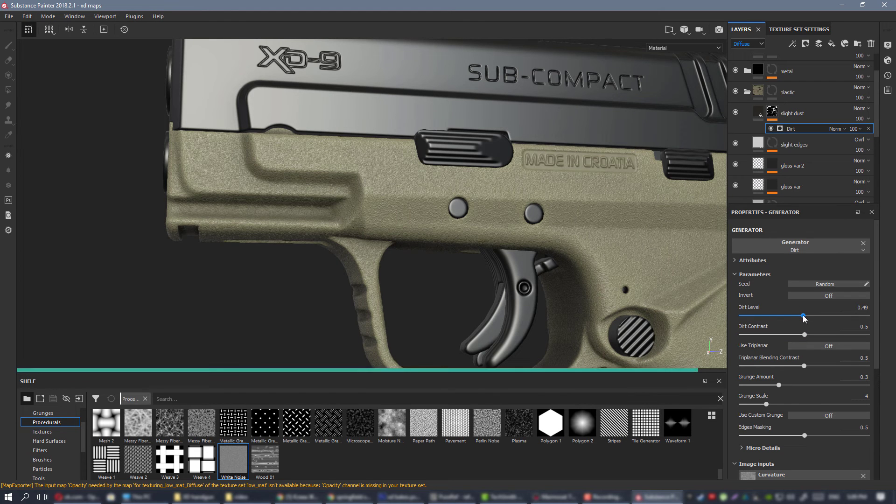
# Show only the diffuse channel, then set the Dirt generator's Grunge Amount to 0.14 and Dirt Level to 0.42.
pyautogui.keyDown('alt'); pyautogui.moveTo(343, 186); pyautogui.dragTo(286, 167, button='right'); pyautogui.keyUp('alt')
pyautogui.keyDown('alt'); pyautogui.moveTo(602, 226); pyautogui.dragTo(526, 181, button='middle'); pyautogui.keyUp('alt')
pyautogui.press('c')
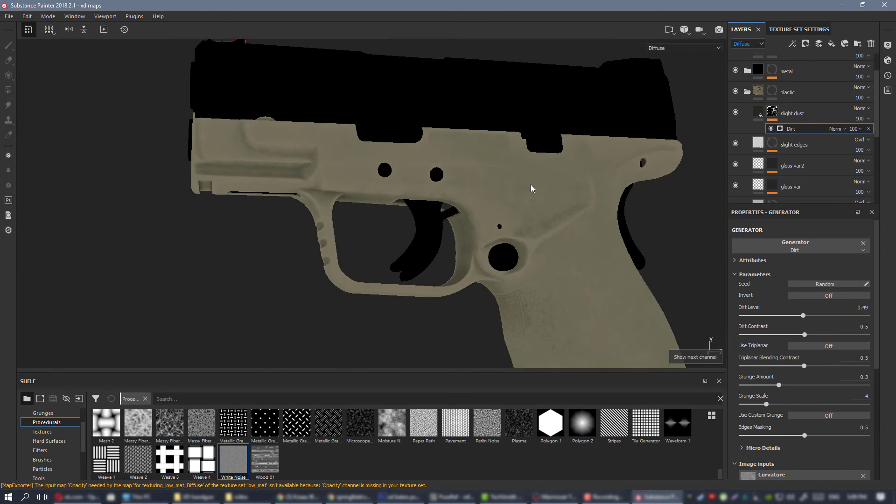
pyautogui.moveTo(460, 179)
pyautogui.keyDown('alt'); pyautogui.mouseDown()
pyautogui.moveTo(562, 188)
pyautogui.moveTo(480, 177)
pyautogui.moveTo(463, 191)
pyautogui.mouseUp(); pyautogui.keyUp('alt')
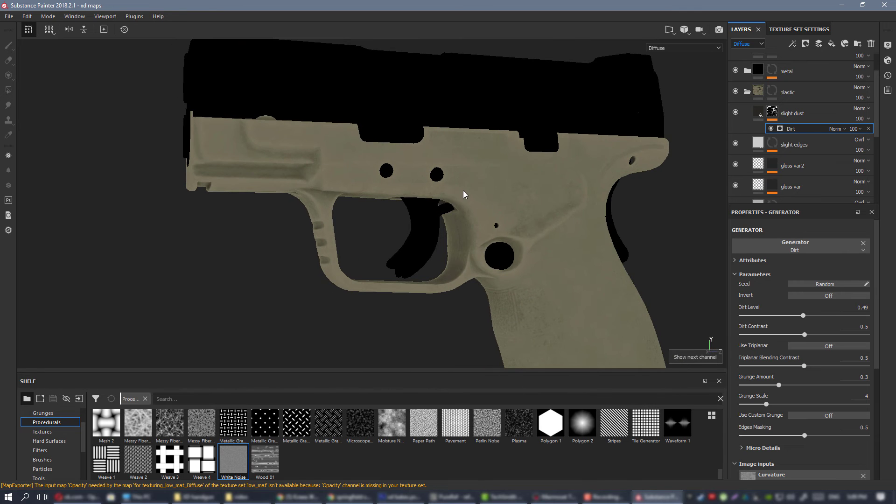
pyautogui.keyDown('alt'); pyautogui.moveTo(463, 191); pyautogui.dragTo(670, 370, button='right'); pyautogui.keyUp('alt')
pyautogui.keyDown('alt'); pyautogui.moveTo(450, 238); pyautogui.dragTo(474, 146); pyautogui.keyUp('alt')
pyautogui.keyDown('alt'); pyautogui.moveTo(445, 92); pyautogui.dragTo(430, 150, button='middle'); pyautogui.keyUp('alt')
pyautogui.keyDown('alt'); pyautogui.moveTo(430, 150); pyautogui.dragTo(472, 169, button='right'); pyautogui.keyUp('alt')
pyautogui.keyDown('alt'); pyautogui.moveTo(471, 169); pyautogui.dragTo(488, 172); pyautogui.keyUp('alt')
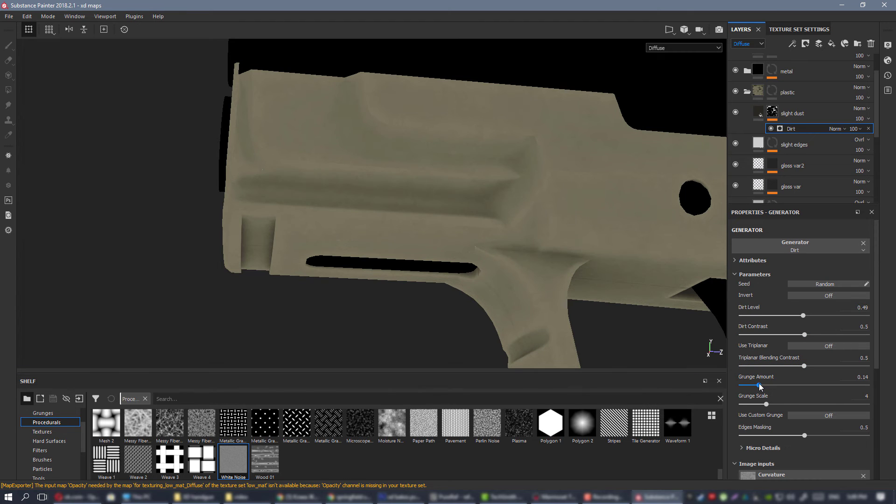
pyautogui.click(790, 315)
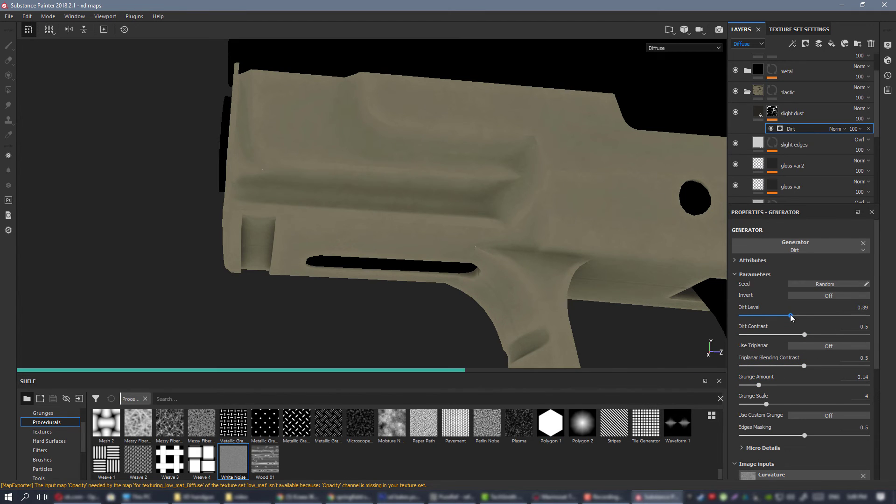
pyautogui.click(794, 315)
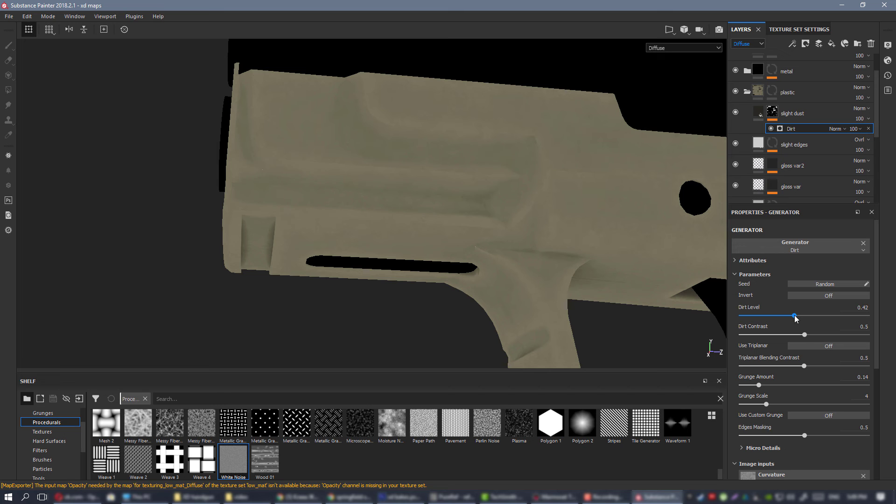
# Examine the dirt on both sides of the frame in the diffuse channel, comparing it with slight dust hidden and shown.
pyautogui.keyDown('alt'); pyautogui.moveTo(597, 263); pyautogui.dragTo(215, 159, button='right'); pyautogui.keyUp('alt')
pyautogui.keyDown('alt'); pyautogui.moveTo(700, 261); pyautogui.dragTo(400, 174, button='middle'); pyautogui.keyUp('alt')
pyautogui.keyDown('alt'); pyautogui.moveTo(400, 174); pyautogui.dragTo(295, 153); pyautogui.keyUp('alt')
pyautogui.keyDown('alt'); pyautogui.moveTo(518, 249); pyautogui.dragTo(392, 118, button='middle'); pyautogui.keyUp('alt')
pyautogui.keyDown('alt'); pyautogui.moveTo(238, 175); pyautogui.dragTo(454, 182); pyautogui.keyUp('alt')
pyautogui.keyDown('alt'); pyautogui.moveTo(560, 157); pyautogui.dragTo(346, 175); pyautogui.keyUp('alt')
pyautogui.keyDown('alt'); pyautogui.moveTo(490, 72); pyautogui.dragTo(427, 196, button='middle'); pyautogui.keyUp('alt')
pyautogui.keyDown('alt'); pyautogui.moveTo(428, 196); pyautogui.dragTo(392, 199); pyautogui.keyUp('alt')
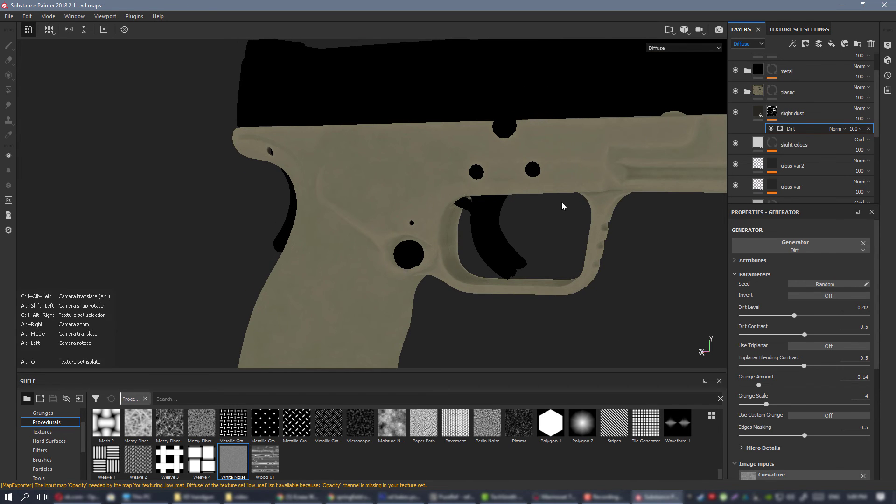
pyautogui.keyDown('alt'); pyautogui.moveTo(561, 203); pyautogui.dragTo(353, 249, button='middle'); pyautogui.keyUp('alt')
pyautogui.click(736, 113)
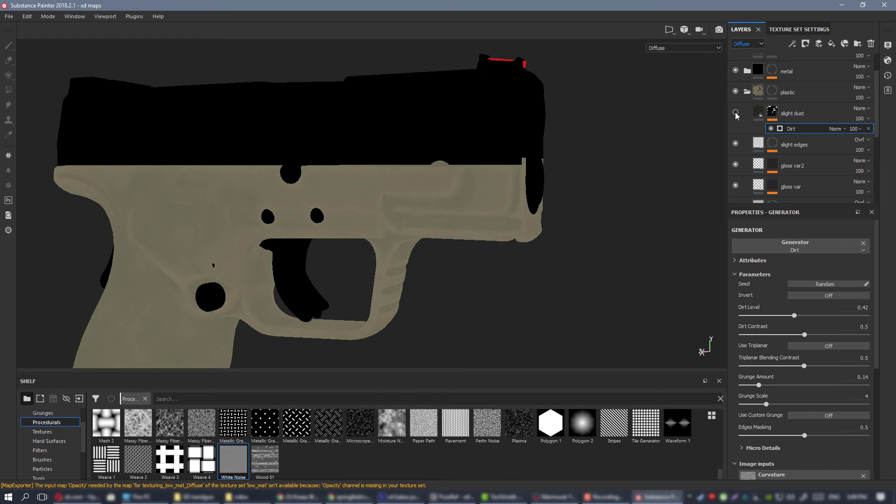
pyautogui.click(736, 113)
pyautogui.keyDown('alt'); pyautogui.moveTo(187, 202); pyautogui.dragTo(544, 194); pyautogui.keyUp('alt')
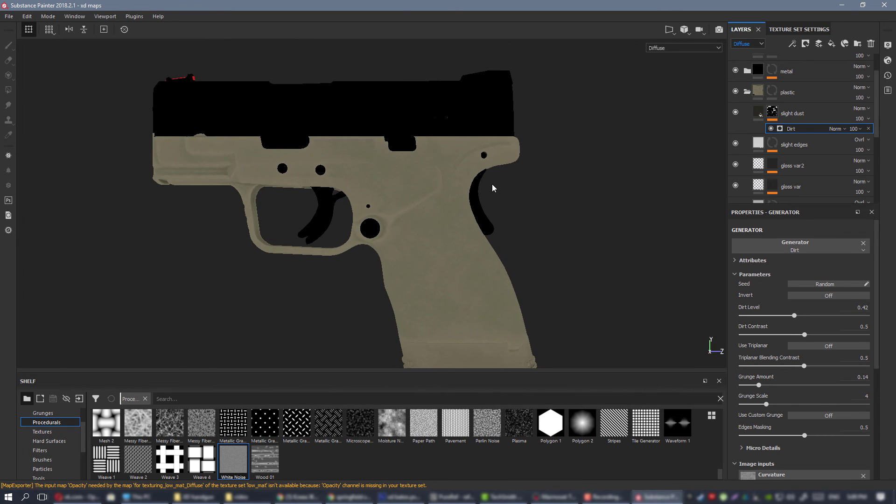
# Return to the lit material view and examine the subtle dust across the whole pistol from several angles.
pyautogui.press('m')
pyautogui.keyDown('alt'); pyautogui.moveTo(489, 201); pyautogui.dragTo(471, 219); pyautogui.keyUp('alt')
pyautogui.keyDown('alt'); pyautogui.moveTo(471, 219); pyautogui.dragTo(481, 322, button='right'); pyautogui.keyUp('alt')
pyautogui.keyDown('alt'); pyautogui.moveTo(420, 233); pyautogui.dragTo(474, 232); pyautogui.keyUp('alt')
pyautogui.press('f')
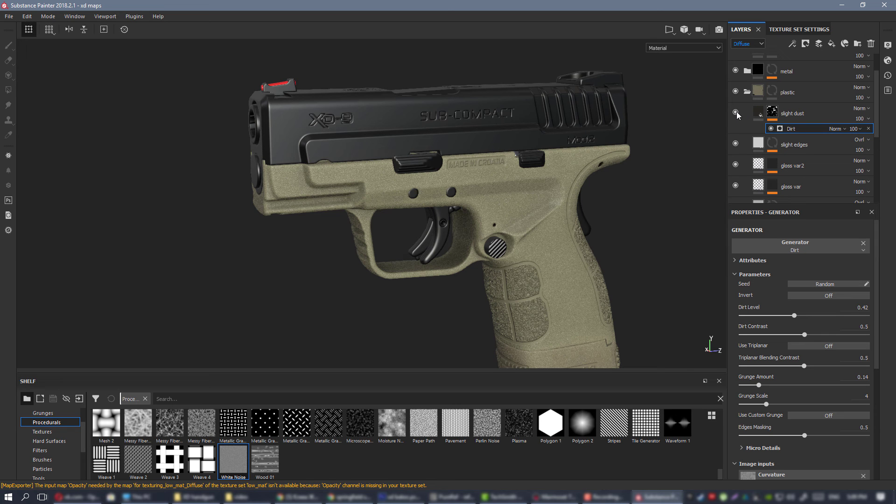
pyautogui.keyDown('alt'); pyautogui.moveTo(289, 154); pyautogui.dragTo(268, 112, button='right'); pyautogui.keyUp('alt')
pyautogui.keyDown('alt'); pyautogui.moveTo(268, 112); pyautogui.dragTo(159, 173); pyautogui.keyUp('alt')
pyautogui.keyDown('alt'); pyautogui.moveTo(159, 173); pyautogui.dragTo(145, 112, button='right'); pyautogui.keyUp('alt')
pyautogui.keyDown('alt'); pyautogui.moveTo(509, 191); pyautogui.dragTo(586, 210); pyautogui.keyUp('alt')
pyautogui.keyDown('alt'); pyautogui.moveTo(586, 210); pyautogui.dragTo(588, 250, button='right'); pyautogui.keyUp('alt')
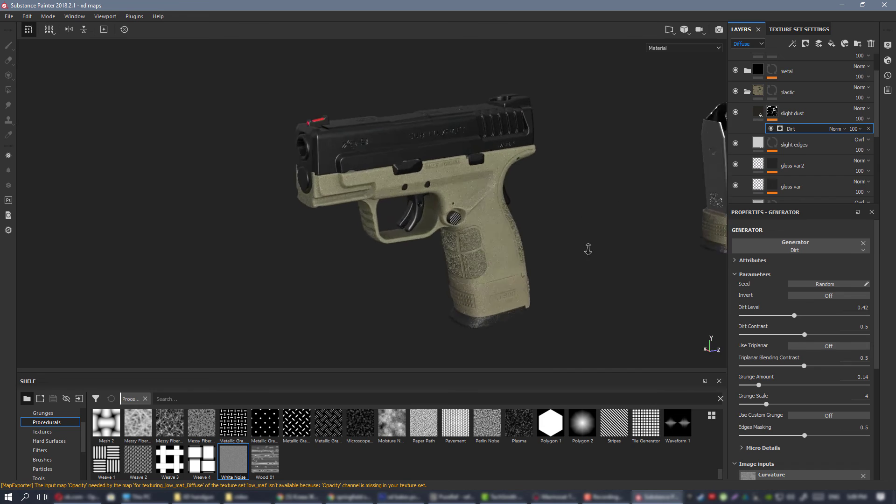
pyautogui.keyDown('alt'); pyautogui.moveTo(588, 250); pyautogui.dragTo(520, 233); pyautogui.keyUp('alt')
pyautogui.moveTo(520, 233)
pyautogui.keyDown('alt'); pyautogui.mouseDown(button='right')
pyautogui.moveTo(521, 294)
pyautogui.moveTo(513, 219)
pyautogui.mouseUp(button='right'); pyautogui.keyUp('alt')
pyautogui.keyDown('alt'); pyautogui.moveTo(513, 219); pyautogui.dragTo(500, 234); pyautogui.keyUp('alt')
pyautogui.keyDown('alt'); pyautogui.moveTo(508, 236); pyautogui.dragTo(508, 252, button='right'); pyautogui.keyUp('alt')
pyautogui.keyDown('alt'); pyautogui.moveTo(508, 251); pyautogui.dragTo(542, 218); pyautogui.keyUp('alt')
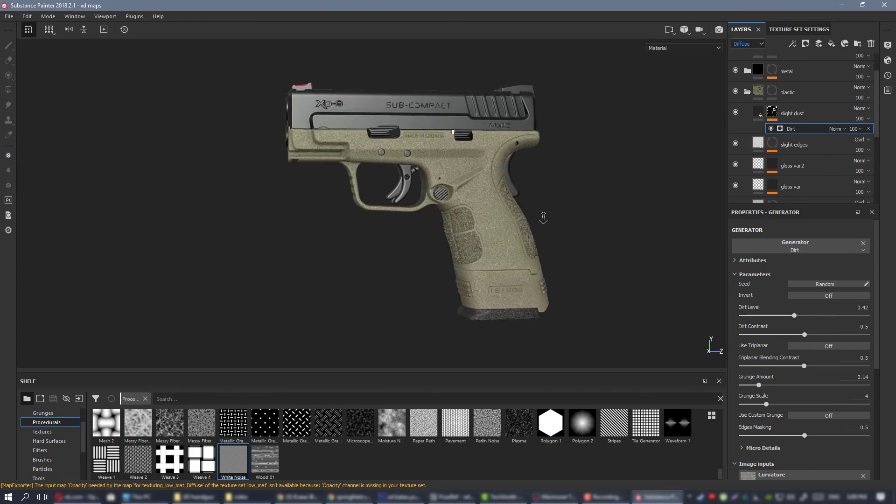
pyautogui.keyDown('alt'); pyautogui.moveTo(542, 217); pyautogui.dragTo(545, 275, button='right'); pyautogui.keyUp('alt')
pyautogui.keyDown('alt'); pyautogui.moveTo(545, 275); pyautogui.dragTo(580, 214); pyautogui.keyUp('alt')
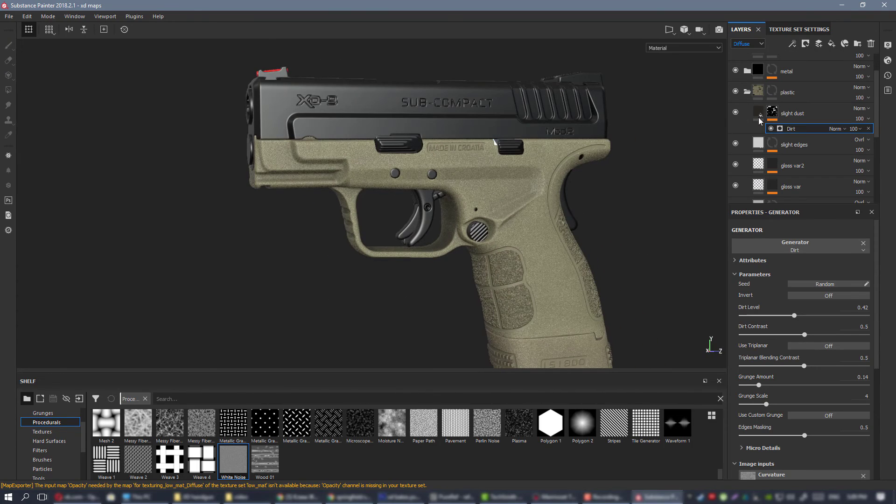
# Inspect the dust close up around the frame's grip, rear curve and trigger guard.
pyautogui.keyDown('alt'); pyautogui.moveTo(460, 155); pyautogui.dragTo(430, 164); pyautogui.keyUp('alt')
pyautogui.keyDown('alt'); pyautogui.moveTo(431, 164); pyautogui.dragTo(513, 221, button='right'); pyautogui.keyUp('alt')
pyautogui.keyDown('alt'); pyautogui.moveTo(514, 222); pyautogui.dragTo(490, 209, button='middle'); pyautogui.keyUp('alt')
pyautogui.keyDown('alt'); pyautogui.moveTo(490, 209); pyautogui.dragTo(502, 174); pyautogui.keyUp('alt')
pyautogui.keyDown('alt'); pyautogui.moveTo(502, 176); pyautogui.dragTo(619, 101, button='right'); pyautogui.keyUp('alt')
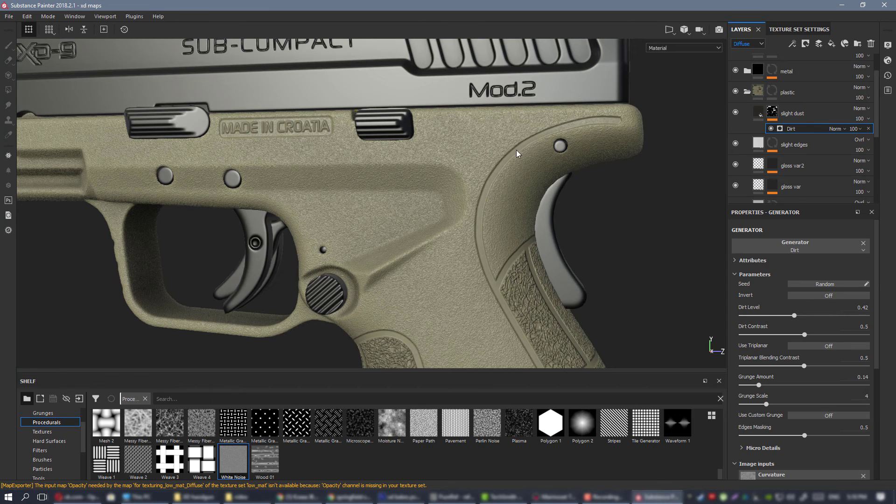
pyautogui.keyDown('alt'); pyautogui.moveTo(519, 291); pyautogui.dragTo(416, 200, button='right'); pyautogui.keyUp('alt')
pyautogui.keyDown('alt'); pyautogui.moveTo(416, 201); pyautogui.dragTo(460, 169, button='middle'); pyautogui.keyUp('alt')
pyautogui.keyDown('alt'); pyautogui.moveTo(459, 169); pyautogui.dragTo(452, 196, button='right'); pyautogui.keyUp('alt')
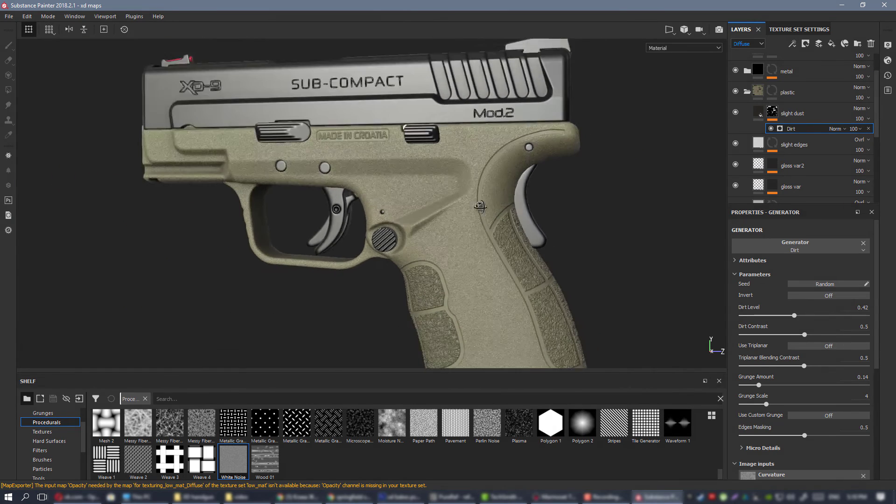
pyautogui.keyDown('alt'); pyautogui.moveTo(453, 196); pyautogui.dragTo(504, 201); pyautogui.keyUp('alt')
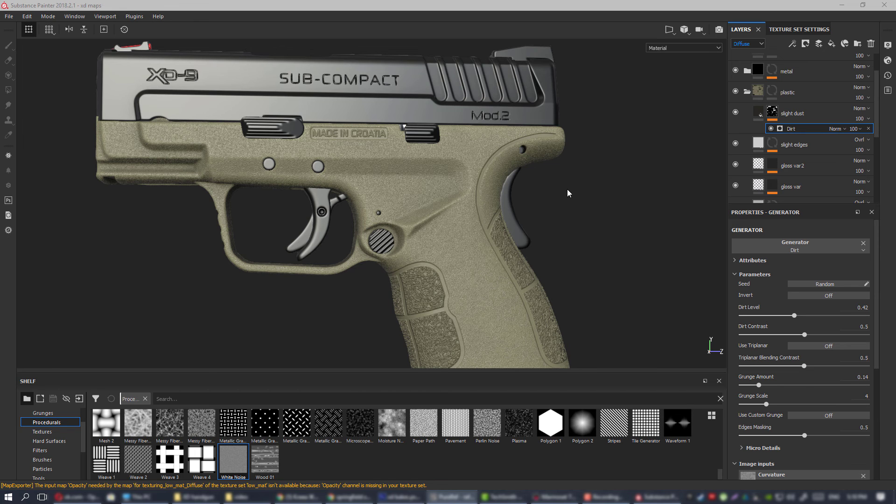
pyautogui.keyDown('alt'); pyautogui.moveTo(427, 235); pyautogui.dragTo(400, 233); pyautogui.keyUp('alt')
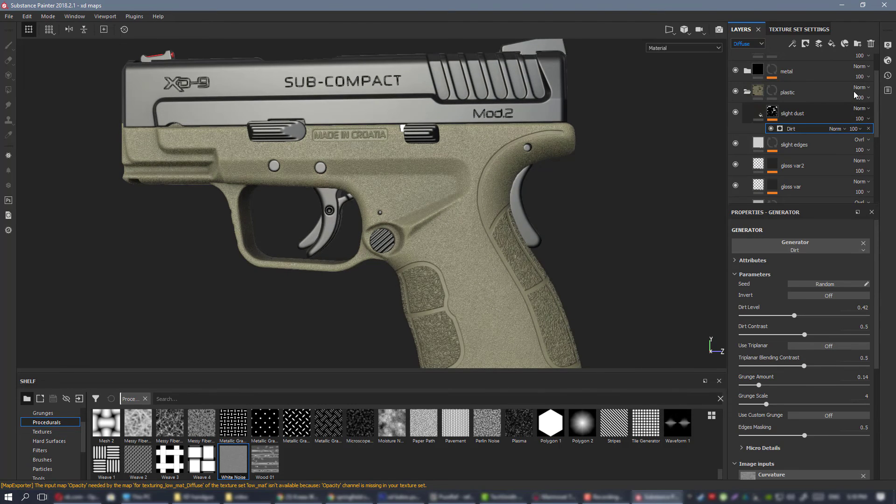
# Add a fill layer between grain and base color3 in the plastic group and name it groove gloss.
pyautogui.click(838, 113)
pyautogui.scroll(-3, 830, 134)
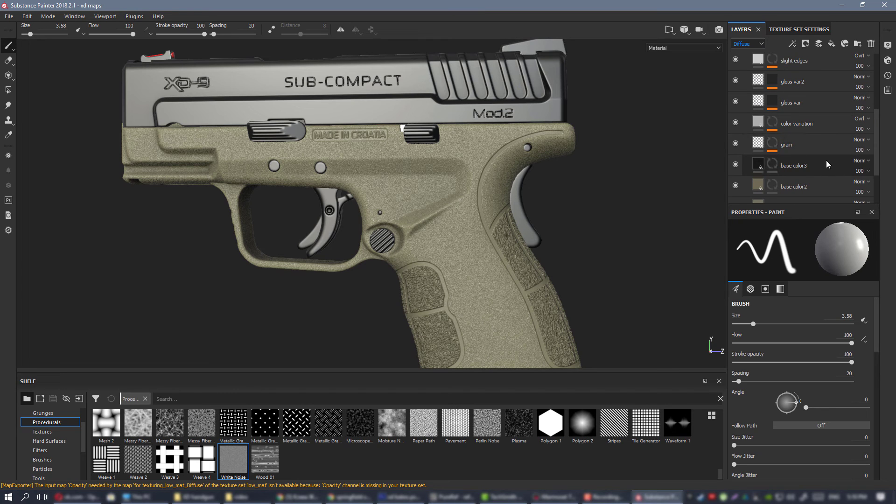
pyautogui.click(831, 43)
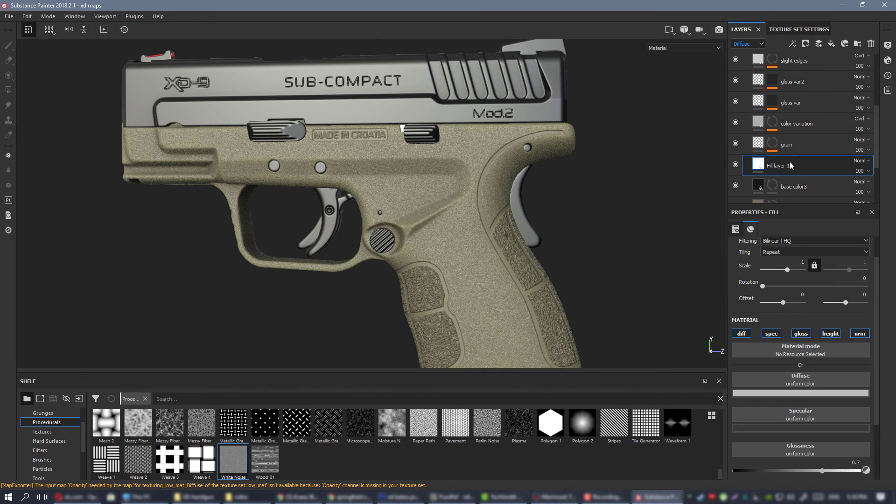
pyautogui.doubleClick(788, 165)
pyautogui.write('g')
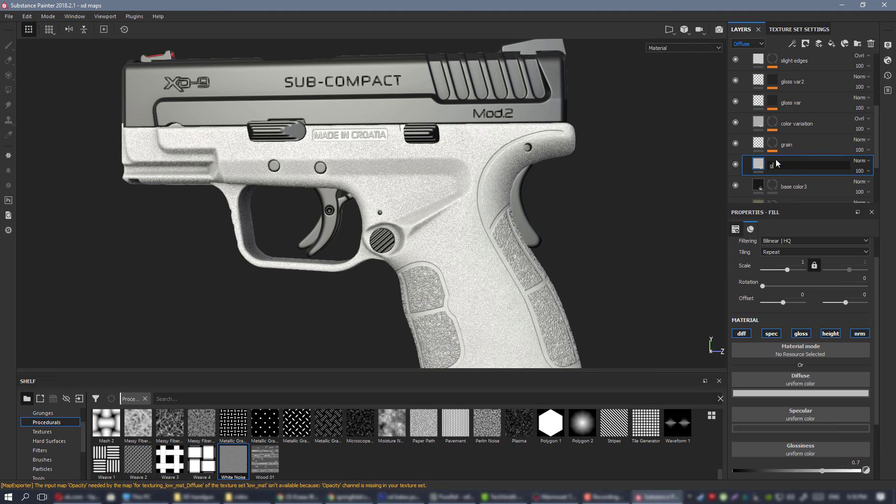
pyautogui.write('roove gloss')
pyautogui.press('Return')
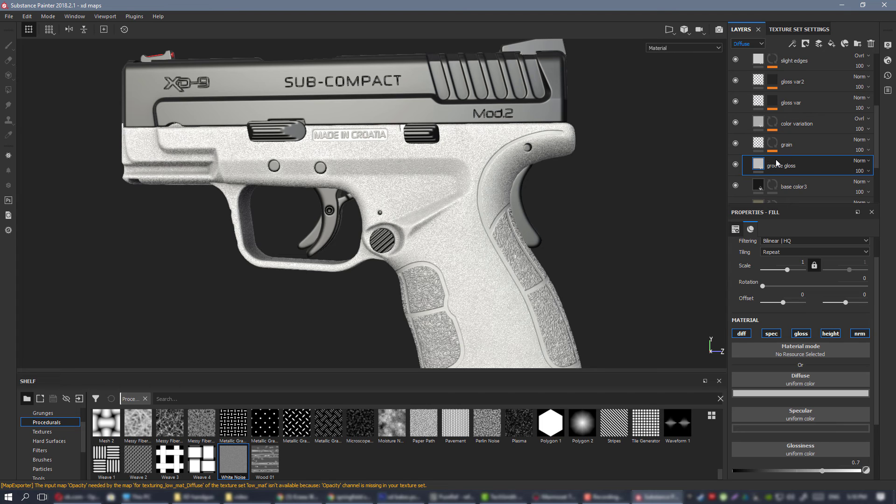
# Turn off the spec, diff, height and nrm channels on groove gloss, keeping only gloss.
pyautogui.click(771, 333)
pyautogui.click(742, 333)
pyautogui.click(832, 334)
pyautogui.click(866, 334)
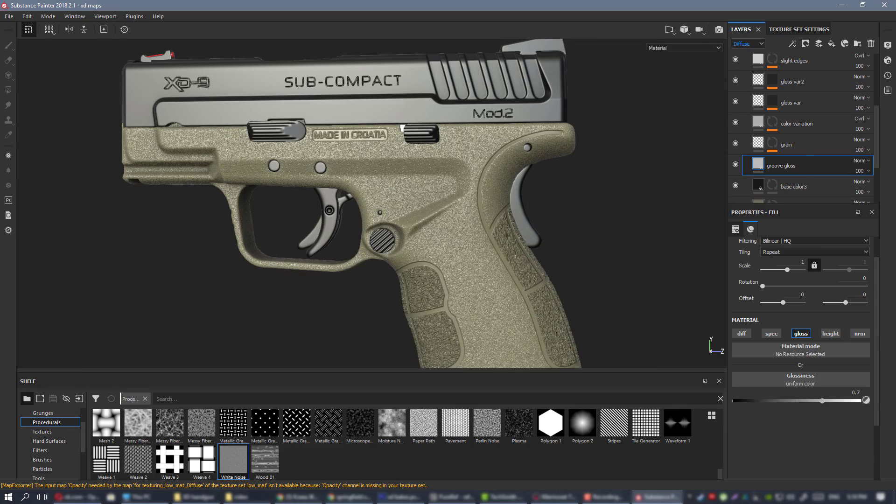
# Move the groove gloss layer directly above gloss var2 and check the gloss in the frame's curved groove.
pyautogui.keyDown('alt'); pyautogui.moveTo(471, 150); pyautogui.dragTo(580, 254, button='right'); pyautogui.keyUp('alt')
pyautogui.keyDown('alt'); pyautogui.moveTo(580, 254); pyautogui.dragTo(488, 202); pyautogui.keyUp('alt')
pyautogui.keyDown('alt'); pyautogui.moveTo(488, 202); pyautogui.dragTo(593, 280, button='right'); pyautogui.keyUp('alt')
pyautogui.keyDown('alt'); pyautogui.moveTo(592, 280); pyautogui.dragTo(558, 270); pyautogui.keyUp('alt')
pyautogui.keyDown('alt'); pyautogui.moveTo(392, 141); pyautogui.dragTo(478, 192, button='right'); pyautogui.keyUp('alt')
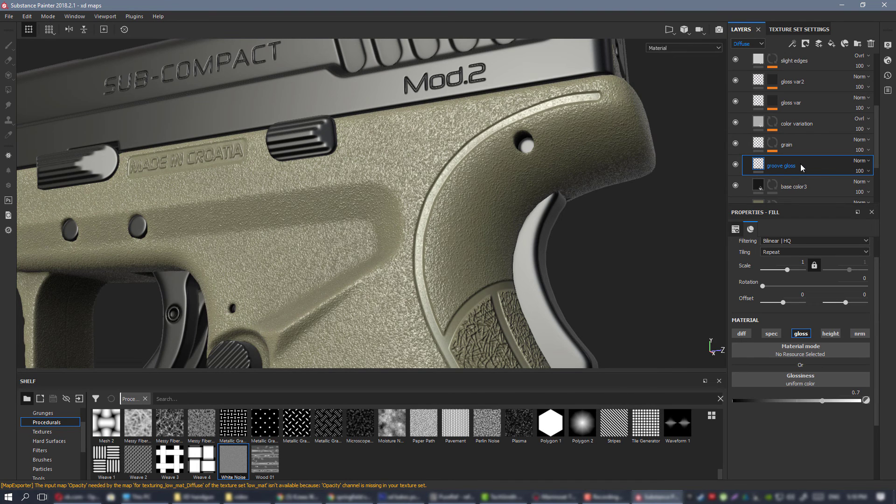
pyautogui.moveTo(801, 164); pyautogui.dragTo(808, 75)
pyautogui.scroll(2, 494, 154)
pyautogui.moveTo(494, 157)
pyautogui.keyDown('alt'); pyautogui.mouseDown()
pyautogui.moveTo(500, 224)
pyautogui.moveTo(561, 182)
pyautogui.moveTo(541, 194)
pyautogui.moveTo(463, 157)
pyautogui.moveTo(485, 154)
pyautogui.mouseUp(); pyautogui.keyUp('alt')
pyautogui.scroll(-2, 541, 194)
pyautogui.keyDown('alt'); pyautogui.moveTo(620, 119); pyautogui.dragTo(617, 117); pyautogui.keyUp('alt')
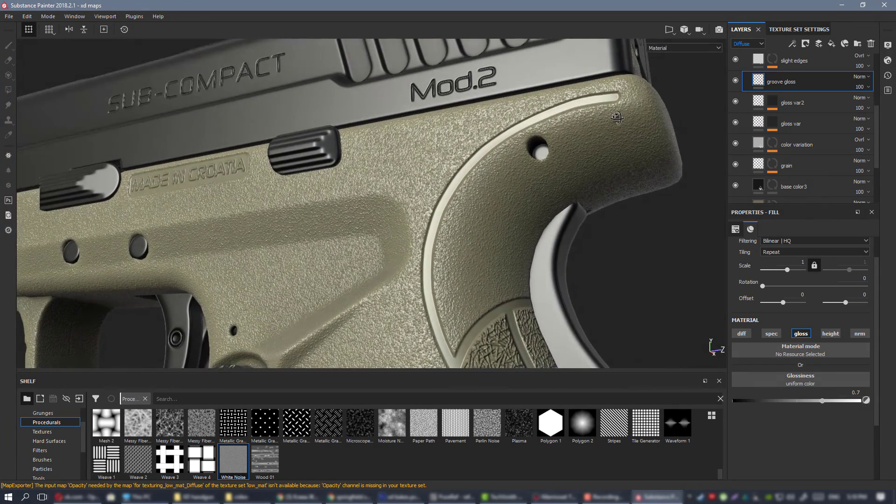
# Add a black mask to the groove gloss layer and give the mask a fill effect.
pyautogui.rightClick(769, 80)
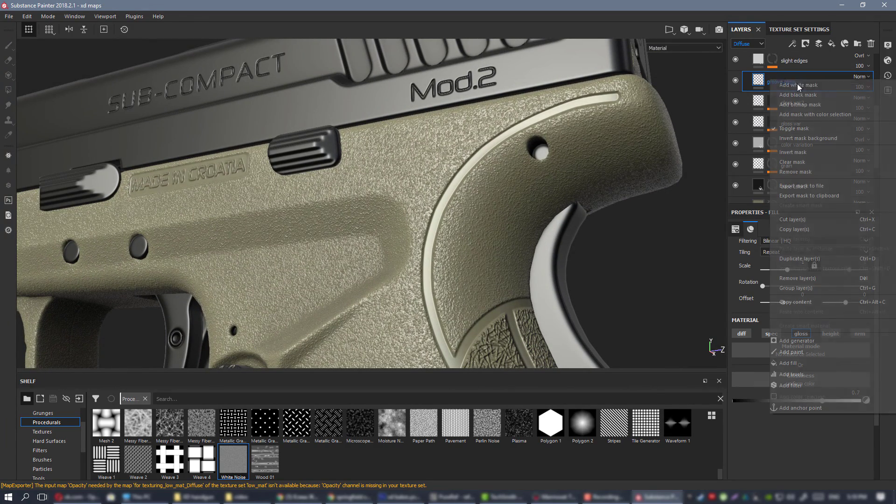
pyautogui.click(801, 95)
pyautogui.rightClick(773, 80)
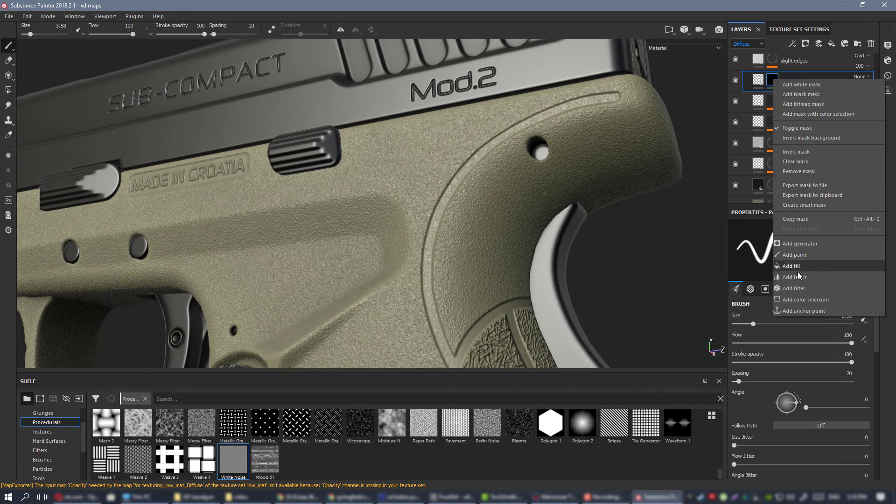
pyautogui.click(795, 265)
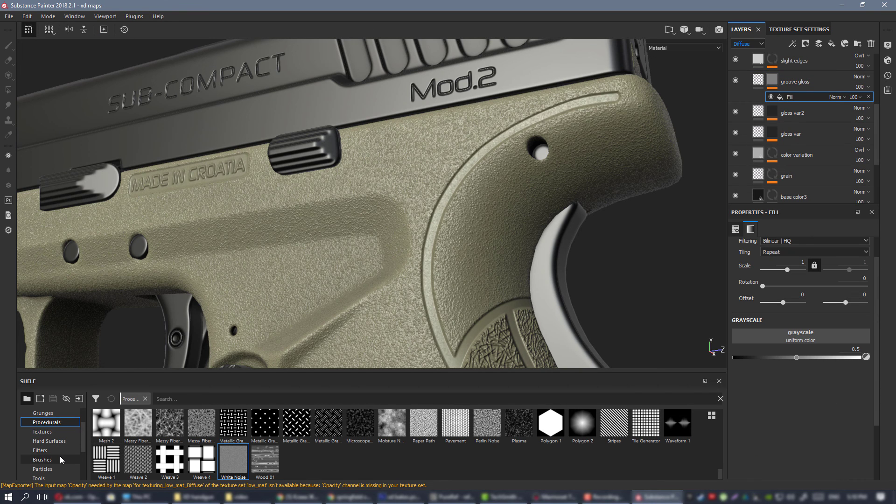
# Assign the xd mask3 texture as the grayscale source of groove gloss's mask fill.
pyautogui.scroll(-2, 61, 454)
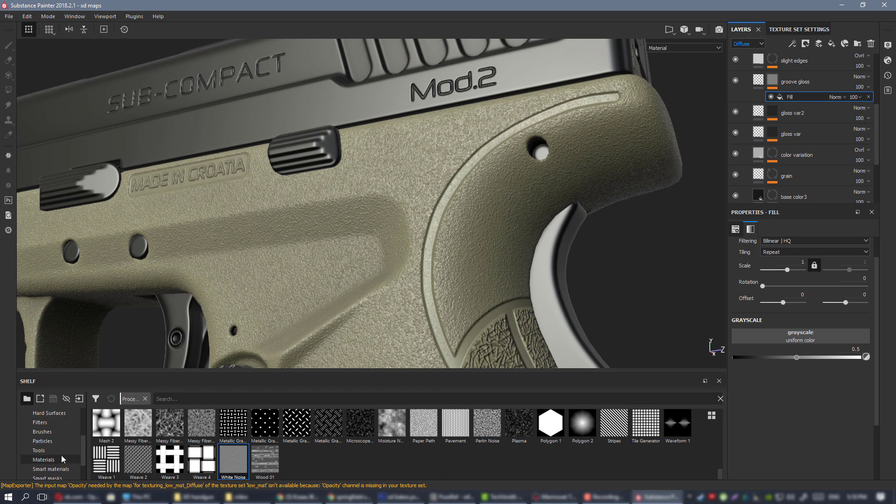
pyautogui.scroll(2, 58, 450)
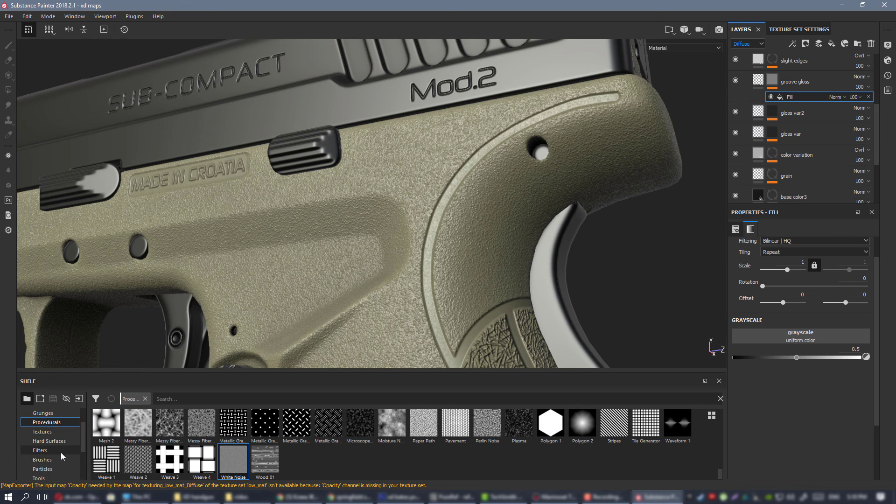
pyautogui.scroll(1, 60, 449)
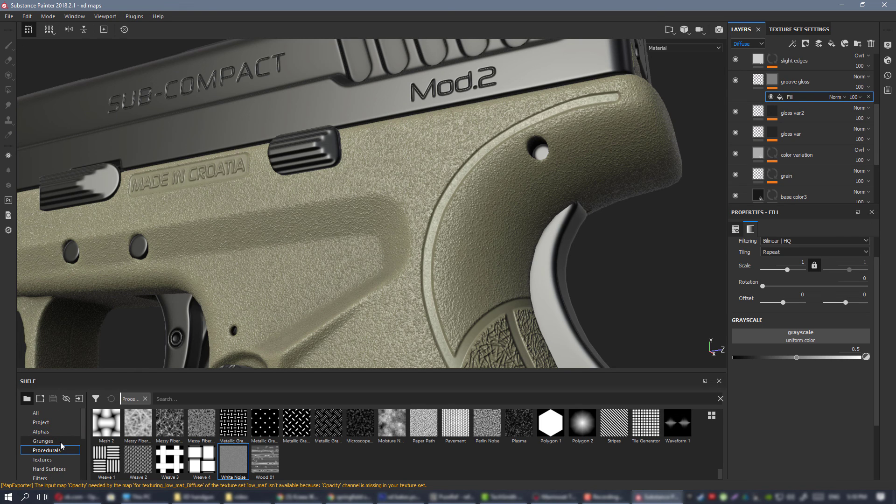
pyautogui.scroll(-2, 60, 446)
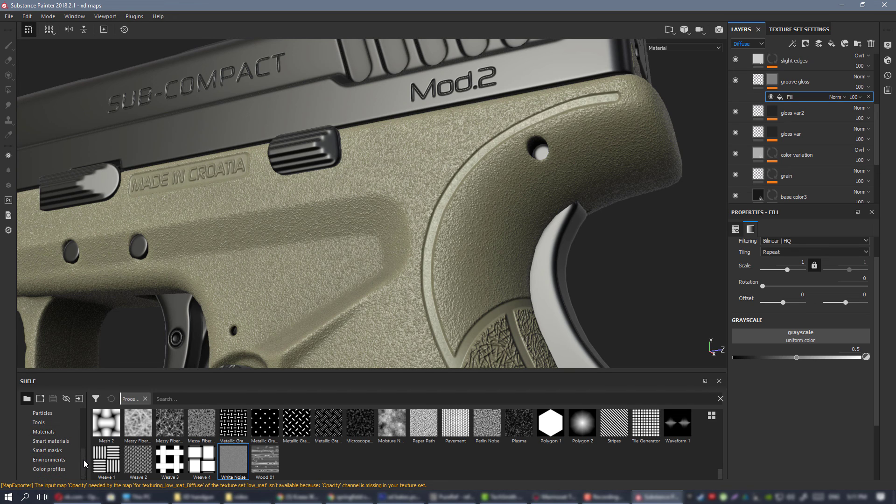
pyautogui.scroll(1, 86, 445)
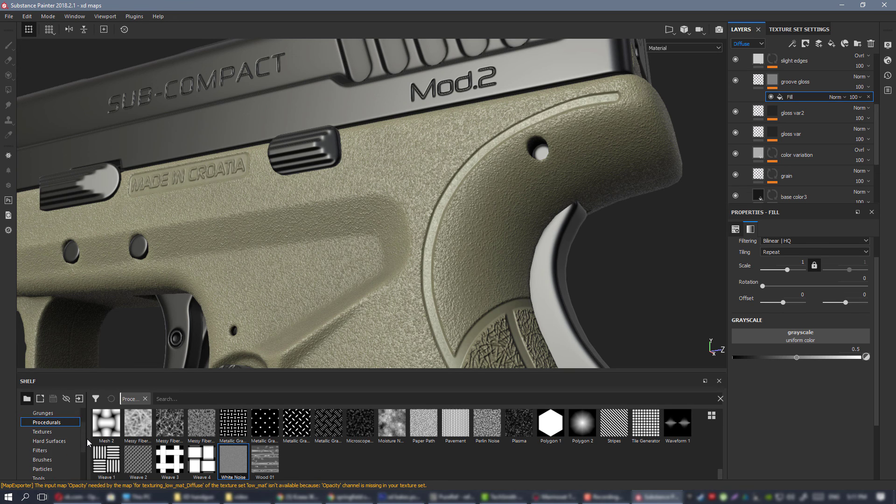
pyautogui.click(47, 432)
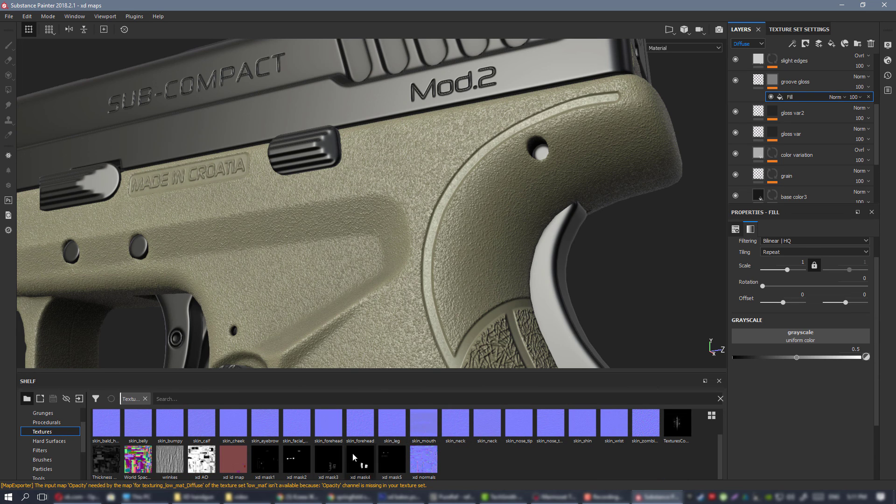
pyautogui.moveTo(325, 462); pyautogui.dragTo(789, 338)
# Inspect the frame's curved groove under different angles and lighting, comparing it with the groove gloss layer hidden and shown.
pyautogui.keyDown('alt'); pyautogui.moveTo(500, 187); pyautogui.dragTo(438, 194); pyautogui.keyUp('alt')
pyautogui.scroll(-5, 438, 194)
pyautogui.keyDown('alt'); pyautogui.moveTo(460, 285); pyautogui.dragTo(455, 187, button='middle'); pyautogui.keyUp('alt')
pyautogui.keyDown('alt'); pyautogui.moveTo(454, 187); pyautogui.dragTo(438, 201); pyautogui.keyUp('alt')
pyautogui.keyDown('alt'); pyautogui.moveTo(439, 201); pyautogui.dragTo(650, 304, button='right'); pyautogui.keyUp('alt')
pyautogui.keyDown('alt'); pyautogui.moveTo(650, 303); pyautogui.dragTo(474, 188); pyautogui.keyUp('alt')
pyautogui.scroll(2, 473, 188)
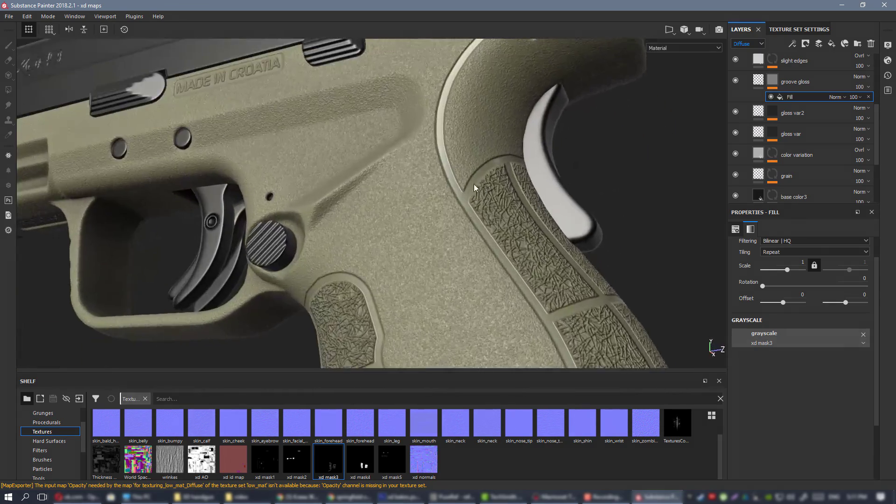
pyautogui.keyDown('alt'); pyautogui.moveTo(473, 188); pyautogui.dragTo(430, 320, button='middle'); pyautogui.keyUp('alt')
pyautogui.keyDown('alt'); pyautogui.moveTo(430, 320); pyautogui.dragTo(514, 124); pyautogui.keyUp('alt')
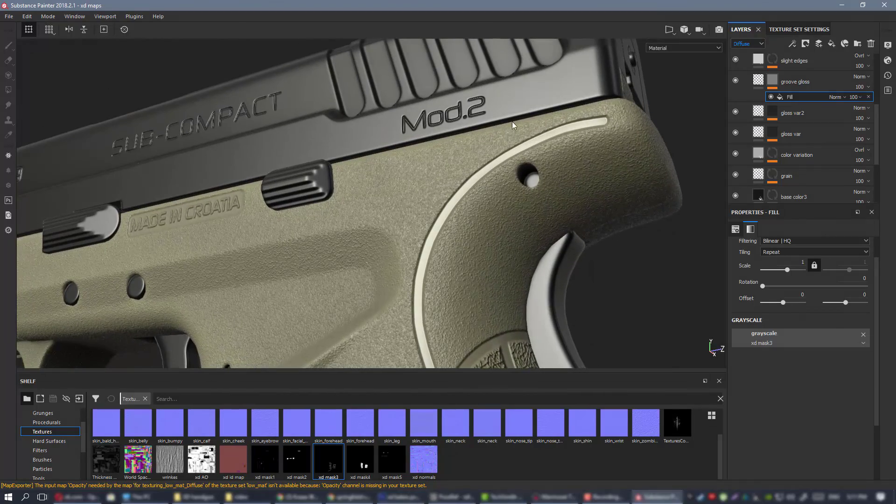
pyautogui.scroll(1, 514, 124)
pyautogui.click(735, 80)
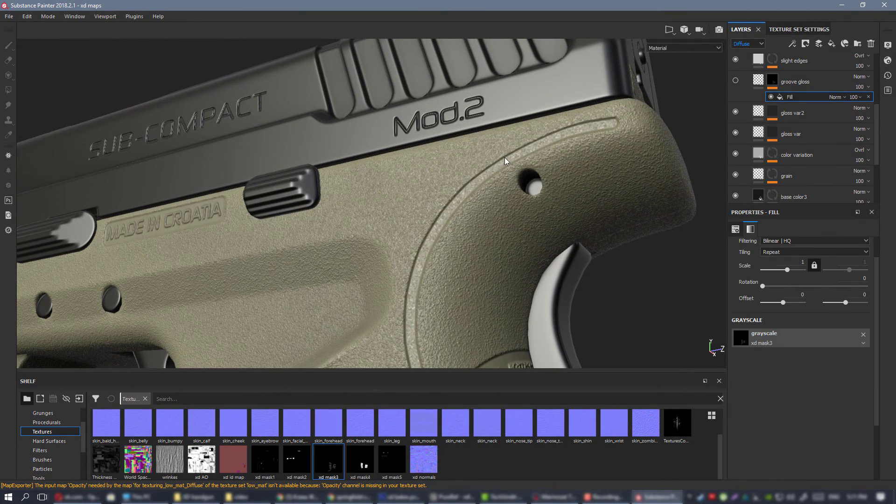
pyautogui.keyDown('alt'); pyautogui.moveTo(512, 134); pyautogui.dragTo(497, 136); pyautogui.keyUp('alt')
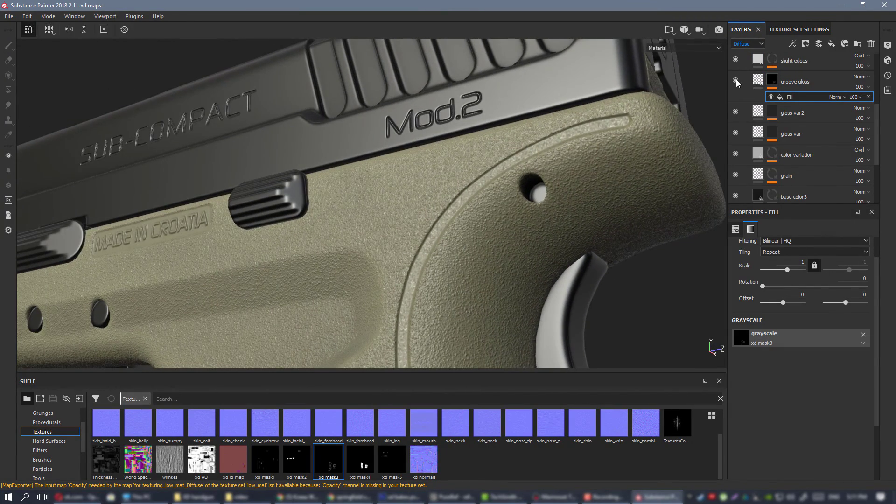
pyautogui.click(736, 81)
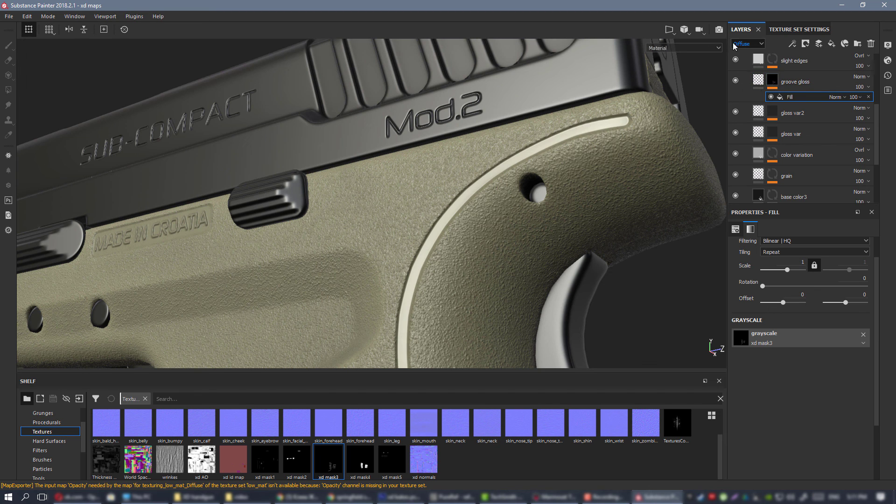
# Switch the layer stack to the Glossiness channel and reduce groove gloss's opacity to 68.
pyautogui.click(756, 45)
pyautogui.click(749, 65)
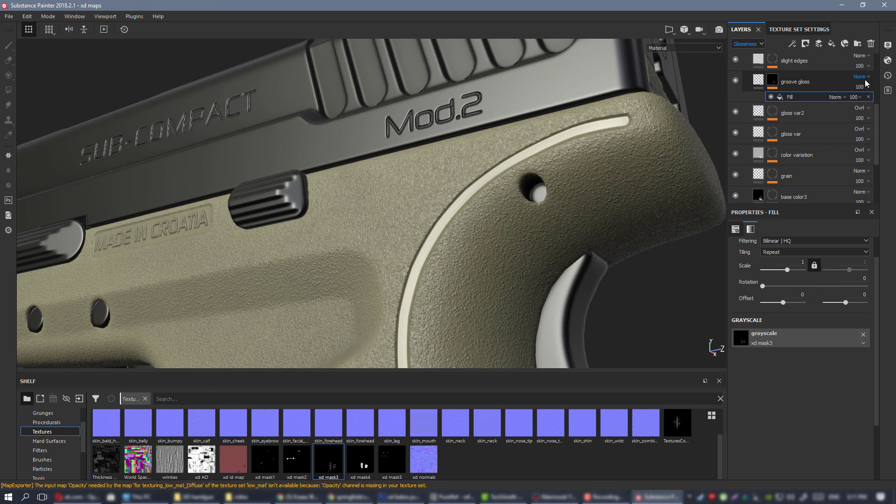
pyautogui.click(876, 103)
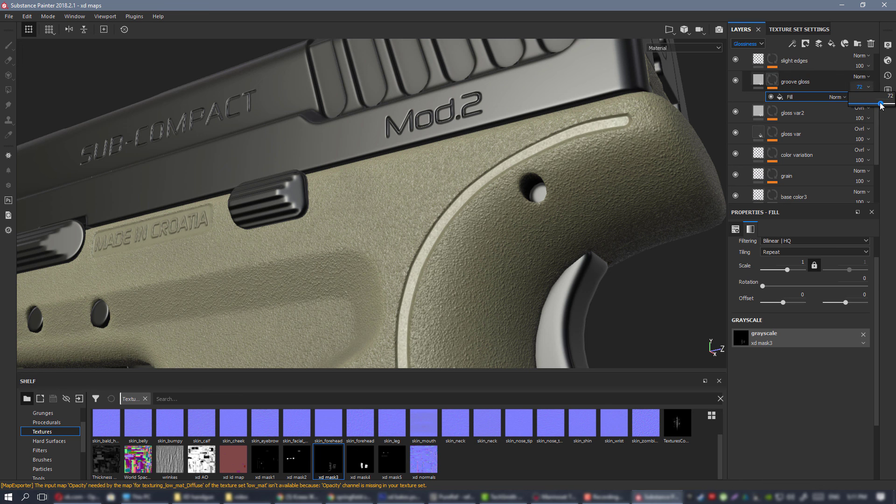
# Examine the softened groove gloss on the whole pistol, the grip and the number plate at the grip's base.
pyautogui.scroll(-3, 572, 266)
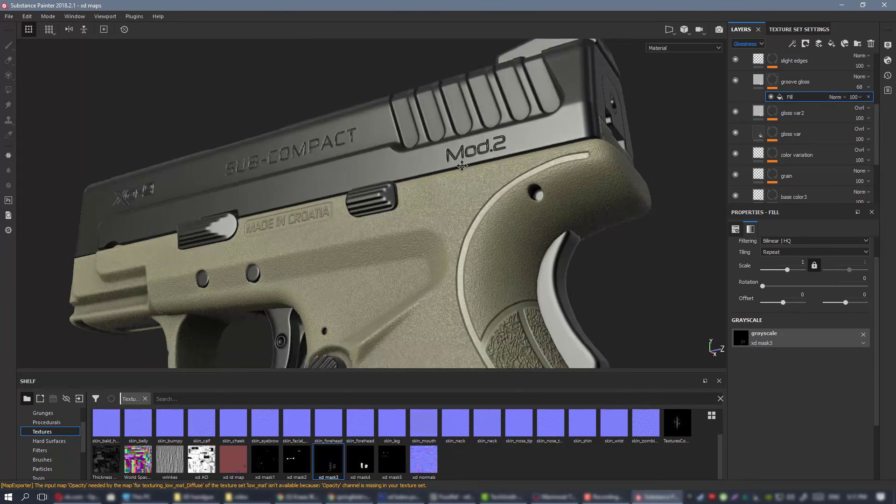
pyautogui.keyDown('alt'); pyautogui.moveTo(572, 266); pyautogui.dragTo(496, 197, button='middle'); pyautogui.keyUp('alt')
pyautogui.keyDown('alt'); pyautogui.moveTo(404, 141); pyautogui.dragTo(480, 144, button='right'); pyautogui.keyUp('alt')
pyautogui.keyDown('alt'); pyautogui.moveTo(481, 145); pyautogui.dragTo(407, 138); pyautogui.keyUp('alt')
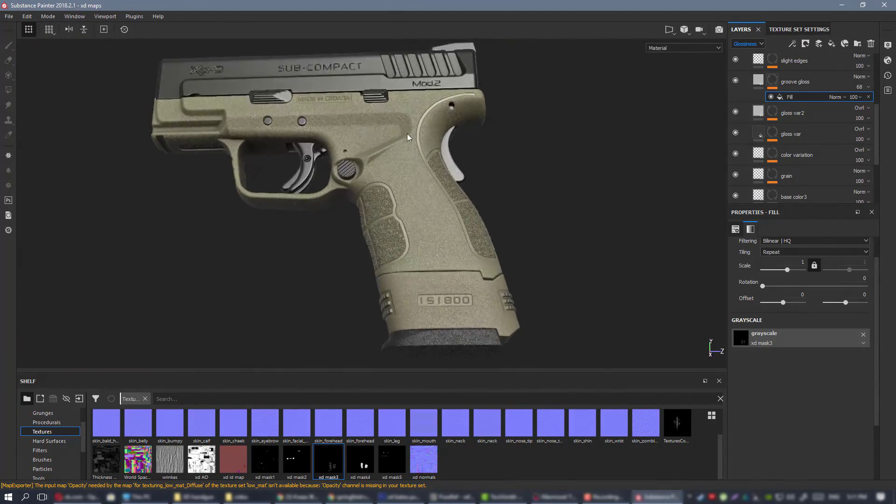
pyautogui.keyDown('alt'); pyautogui.moveTo(407, 137); pyautogui.dragTo(475, 208, button='right'); pyautogui.keyUp('alt')
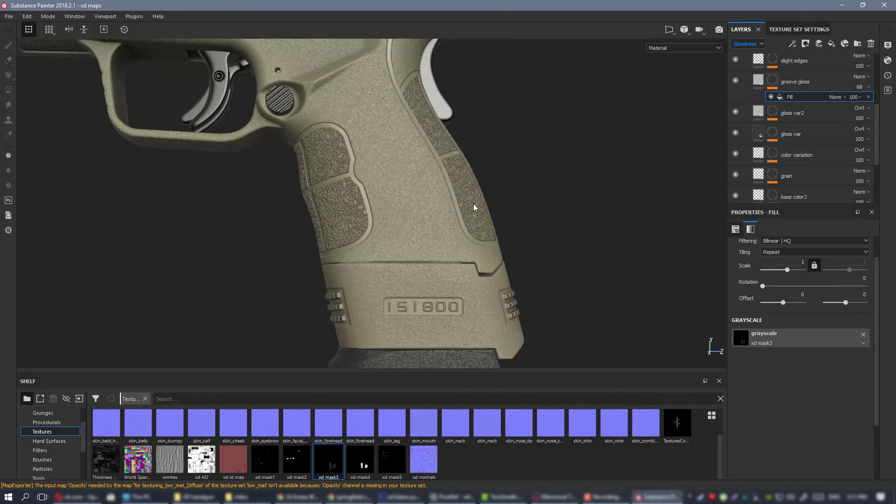
pyautogui.keyDown('alt'); pyautogui.moveTo(384, 165); pyautogui.dragTo(450, 184, button='right'); pyautogui.keyUp('alt')
pyautogui.keyDown('alt'); pyautogui.moveTo(450, 183); pyautogui.dragTo(457, 213); pyautogui.keyUp('alt')
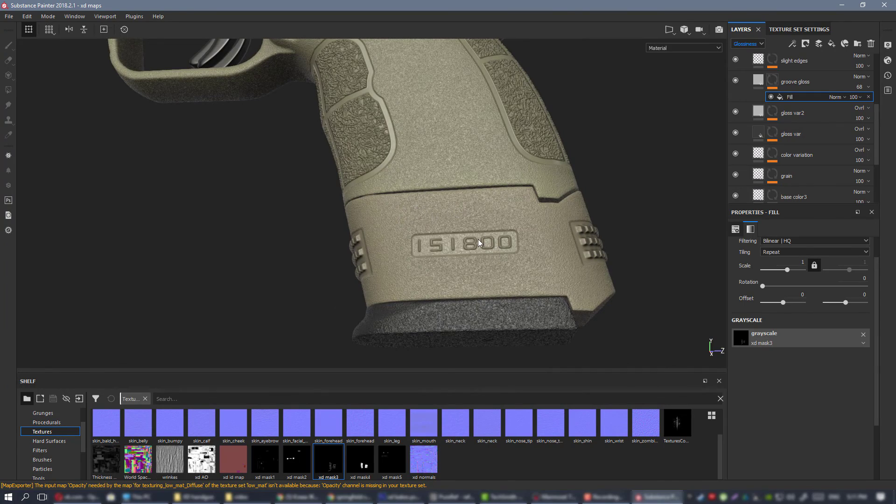
pyautogui.keyDown('alt'); pyautogui.moveTo(469, 211); pyautogui.dragTo(468, 247, button='right'); pyautogui.keyUp('alt')
pyautogui.keyDown('alt'); pyautogui.moveTo(468, 247); pyautogui.dragTo(510, 252); pyautogui.keyUp('alt')
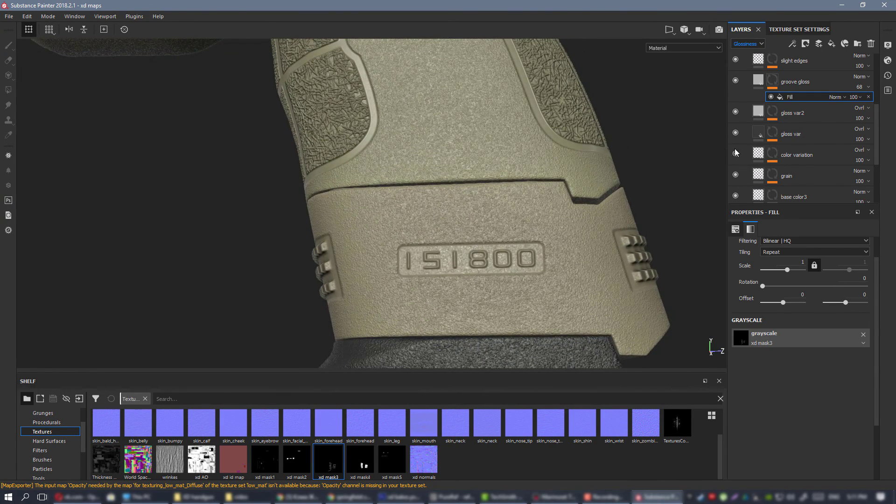
# Add a second fill to groove gloss's mask, set it to Screen blending and assign the xd mask2 texture to it.
pyautogui.rightClick(778, 83)
pyautogui.click(819, 264)
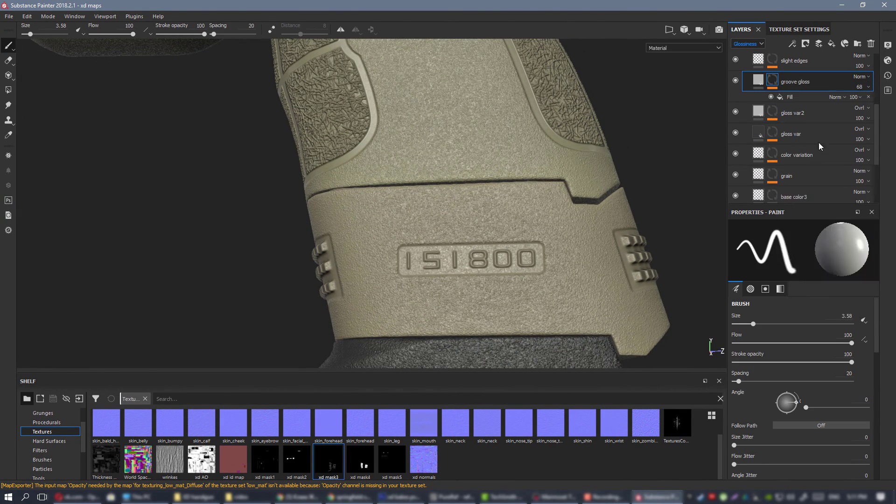
pyautogui.click(836, 97)
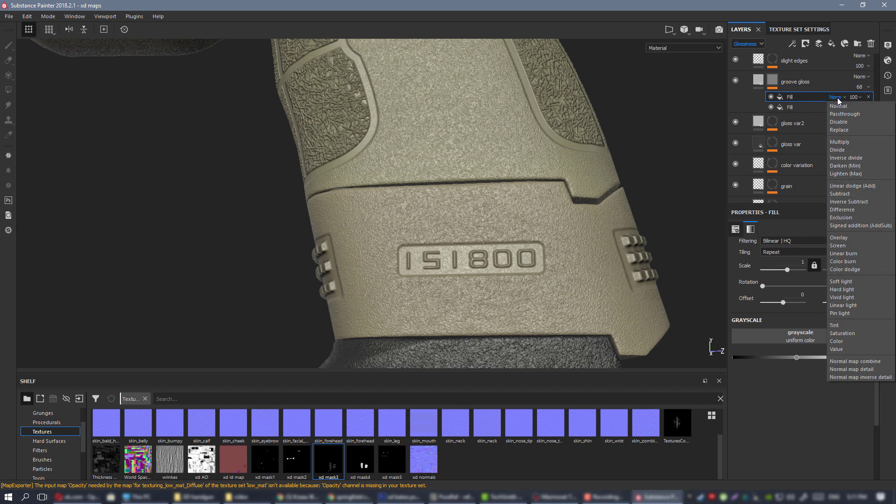
pyautogui.click(852, 245)
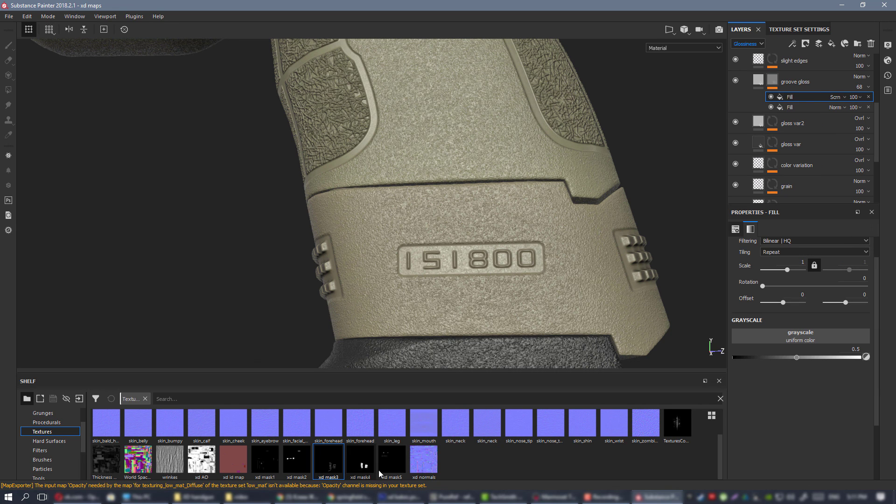
pyautogui.moveTo(366, 468)
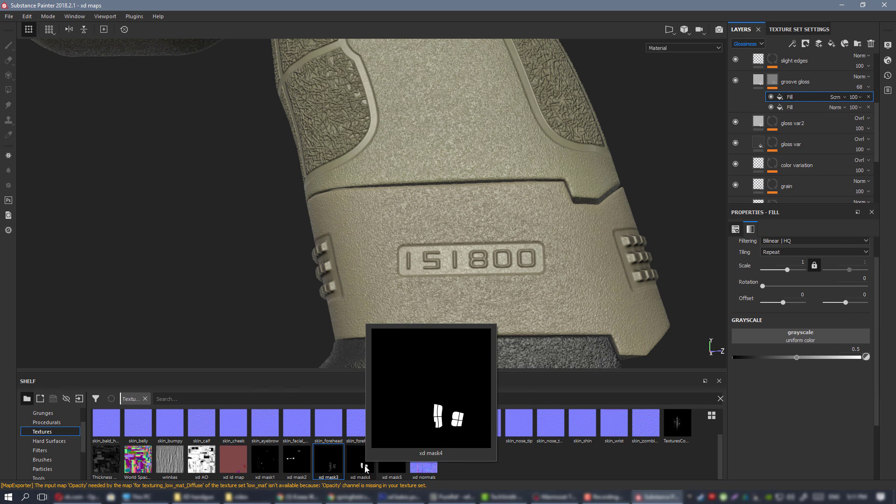
pyautogui.moveTo(294, 468); pyautogui.dragTo(751, 329)
# Check the gloss on the number plate and MADE IN CROATIA panel, and set groove gloss's Glossiness opacity to 82.
pyautogui.keyDown('alt'); pyautogui.moveTo(515, 257); pyautogui.dragTo(536, 274); pyautogui.keyUp('alt')
pyautogui.keyDown('alt'); pyautogui.moveTo(536, 273); pyautogui.dragTo(455, 192, button='right'); pyautogui.keyUp('alt')
pyautogui.keyDown('alt'); pyautogui.moveTo(454, 192); pyautogui.dragTo(430, 156); pyautogui.keyUp('alt')
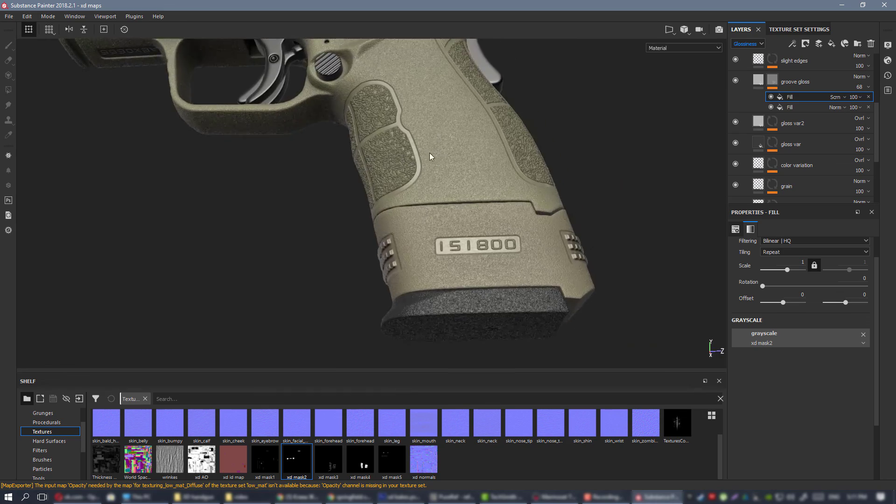
pyautogui.keyDown('alt'); pyautogui.moveTo(430, 156); pyautogui.dragTo(514, 322, button='middle'); pyautogui.keyUp('alt')
pyautogui.keyDown('alt'); pyautogui.moveTo(406, 135); pyautogui.dragTo(460, 194, button='right'); pyautogui.keyUp('alt')
pyautogui.keyDown('alt'); pyautogui.moveTo(460, 193); pyautogui.dragTo(440, 200); pyautogui.keyUp('alt')
pyautogui.keyDown('alt'); pyautogui.moveTo(439, 200); pyautogui.dragTo(516, 236, button='right'); pyautogui.keyUp('alt')
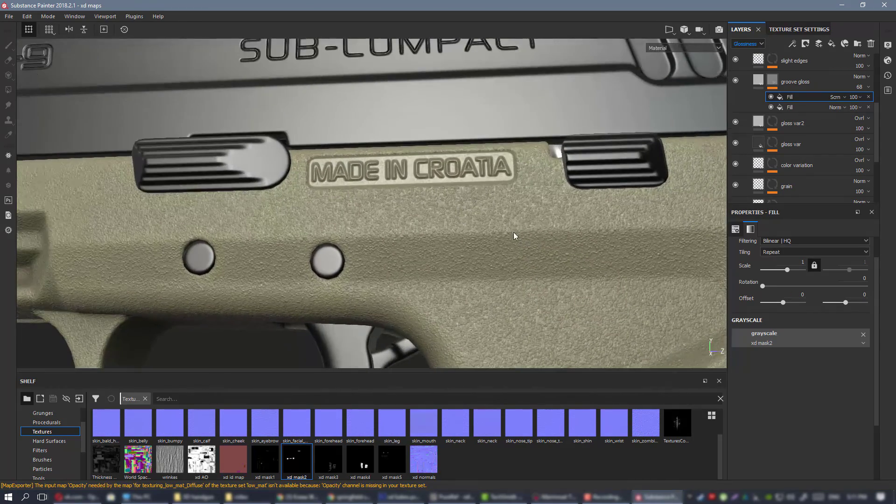
pyautogui.moveTo(885, 106); pyautogui.dragTo(886, 107)
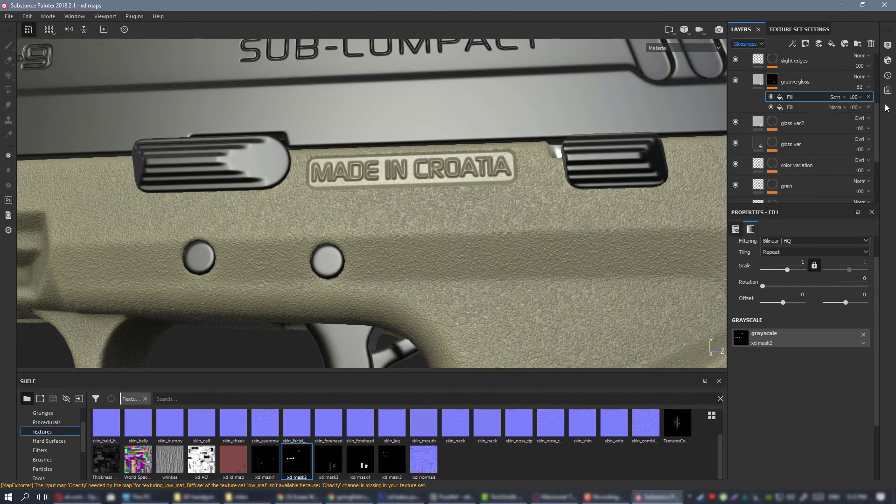
# Inspect the gloss around the frame's lettering plates, textured grip panels and their dividing grooves from several angles.
pyautogui.press('f')
pyautogui.keyDown('alt'); pyautogui.moveTo(567, 297); pyautogui.dragTo(483, 237, button='middle'); pyautogui.keyUp('alt')
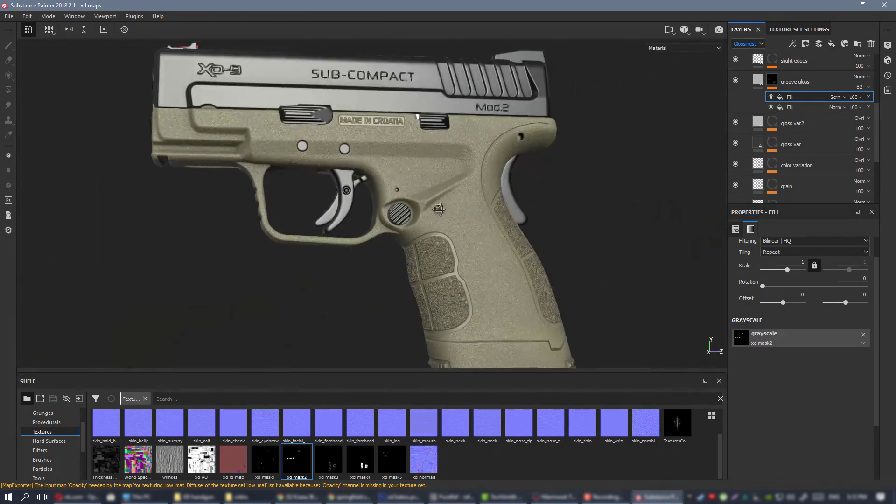
pyautogui.keyDown('alt'); pyautogui.moveTo(483, 237); pyautogui.dragTo(471, 239); pyautogui.keyUp('alt')
pyautogui.keyDown('alt'); pyautogui.moveTo(447, 175); pyautogui.dragTo(440, 242); pyautogui.keyUp('alt')
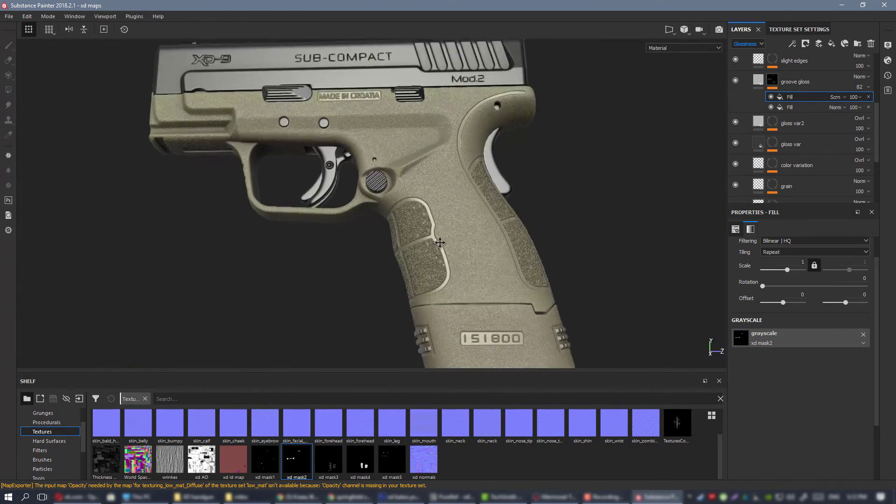
pyautogui.keyDown('alt'); pyautogui.moveTo(440, 242); pyautogui.dragTo(448, 299, button='right'); pyautogui.keyUp('alt')
pyautogui.keyDown('alt'); pyautogui.moveTo(448, 299); pyautogui.dragTo(392, 208, button='middle'); pyautogui.keyUp('alt')
pyautogui.keyDown('alt'); pyautogui.moveTo(392, 208); pyautogui.dragTo(522, 175); pyautogui.keyUp('alt')
pyautogui.keyDown('shift'); pyautogui.moveTo(523, 176); pyautogui.dragTo(471, 174, button='right'); pyautogui.keyUp('shift')
pyautogui.keyDown('alt'); pyautogui.moveTo(378, 168); pyautogui.dragTo(355, 178); pyautogui.keyUp('alt')
pyautogui.keyDown('alt'); pyautogui.moveTo(354, 177); pyautogui.dragTo(365, 104, button='right'); pyautogui.keyUp('alt')
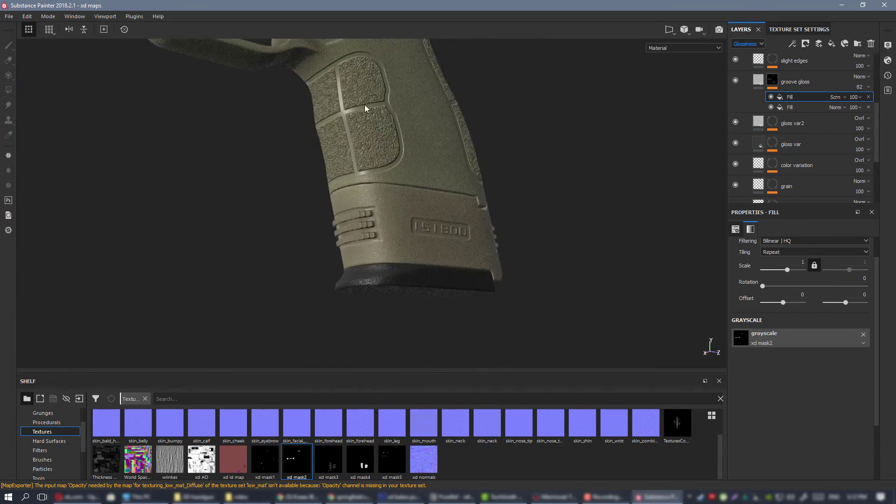
pyautogui.keyDown('alt'); pyautogui.moveTo(364, 104); pyautogui.dragTo(404, 233, button='middle'); pyautogui.keyUp('alt')
pyautogui.keyDown('alt'); pyautogui.moveTo(404, 234); pyautogui.dragTo(399, 220); pyautogui.keyUp('alt')
pyautogui.keyDown('alt'); pyautogui.moveTo(400, 219); pyautogui.dragTo(373, 250, button='right'); pyautogui.keyUp('alt')
pyautogui.keyDown('alt'); pyautogui.moveTo(374, 250); pyautogui.dragTo(411, 229); pyautogui.keyUp('alt')
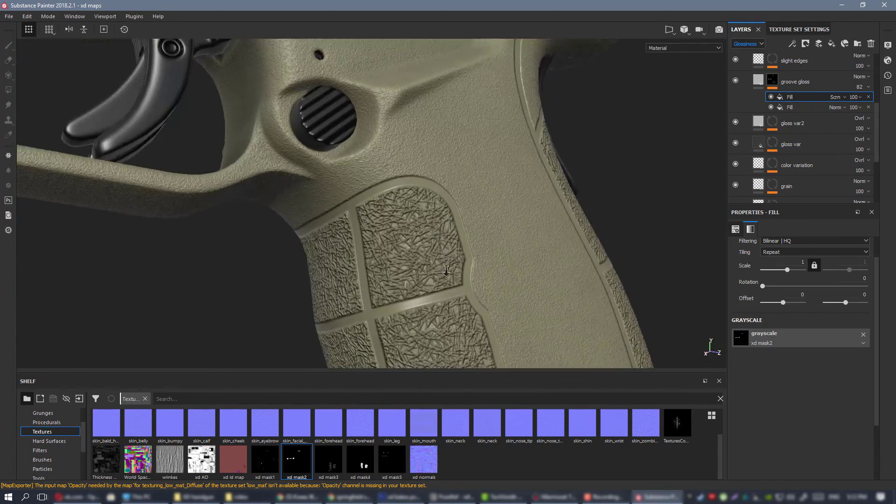
pyautogui.keyDown('alt'); pyautogui.moveTo(411, 229); pyautogui.dragTo(424, 247, button='right'); pyautogui.keyUp('alt')
pyautogui.keyDown('alt'); pyautogui.moveTo(424, 248); pyautogui.dragTo(322, 247); pyautogui.keyUp('alt')
pyautogui.keyDown('alt'); pyautogui.moveTo(322, 247); pyautogui.dragTo(110, 179, button='right'); pyautogui.keyUp('alt')
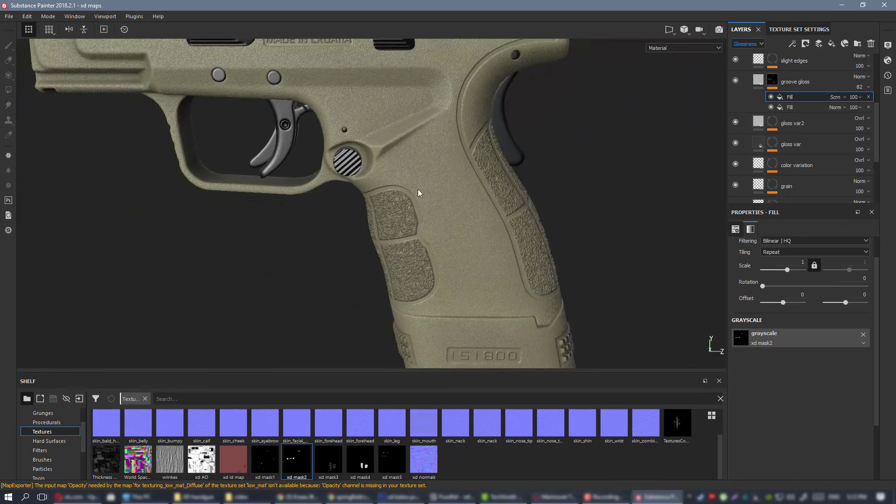
# Review the pistol's whole side under changing light and save the project.
pyautogui.keyDown('alt'); pyautogui.moveTo(418, 189); pyautogui.dragTo(444, 287, button='middle'); pyautogui.keyUp('alt')
pyautogui.keyDown('alt'); pyautogui.moveTo(444, 287); pyautogui.dragTo(434, 229); pyautogui.keyUp('alt')
pyautogui.keyDown('alt'); pyautogui.moveTo(434, 228); pyautogui.dragTo(392, 218, button='right'); pyautogui.keyUp('alt')
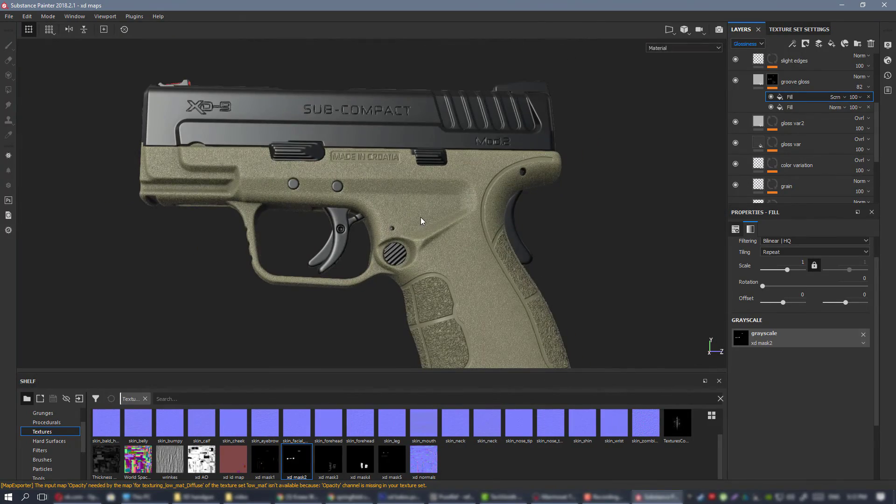
pyautogui.keyDown('alt'); pyautogui.moveTo(421, 217); pyautogui.dragTo(369, 208); pyautogui.keyUp('alt')
pyautogui.keyDown('alt'); pyautogui.moveTo(369, 207); pyautogui.dragTo(196, 156, button='right'); pyautogui.keyUp('alt')
pyautogui.keyDown('alt'); pyautogui.moveTo(448, 205); pyautogui.dragTo(476, 229); pyautogui.keyUp('alt')
pyautogui.keyDown('alt'); pyautogui.moveTo(476, 229); pyautogui.dragTo(434, 210, button='right'); pyautogui.keyUp('alt')
pyautogui.keyDown('alt'); pyautogui.moveTo(434, 210); pyautogui.dragTo(373, 173); pyautogui.keyUp('alt')
pyautogui.keyDown('alt'); pyautogui.moveTo(373, 173); pyautogui.dragTo(391, 205, button='middle'); pyautogui.keyUp('alt')
pyautogui.keyDown('alt'); pyautogui.moveTo(391, 205); pyautogui.dragTo(396, 196); pyautogui.keyUp('alt')
pyautogui.hotkey('ctrl', 's')
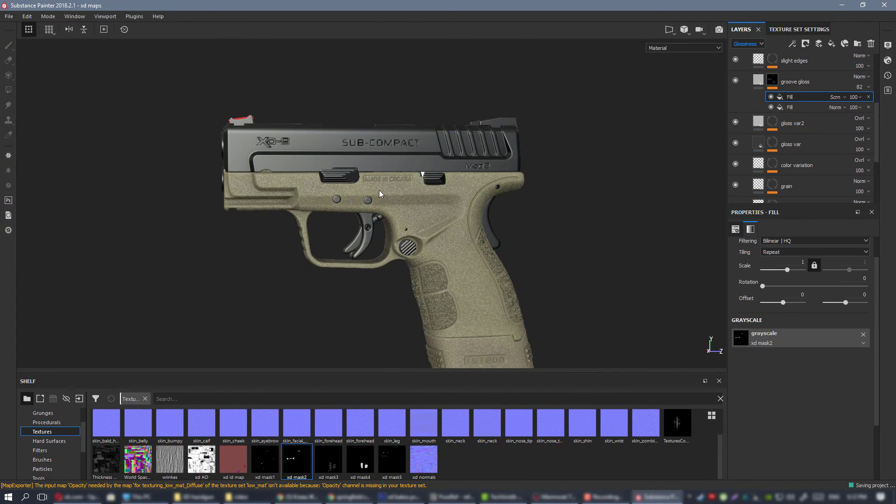